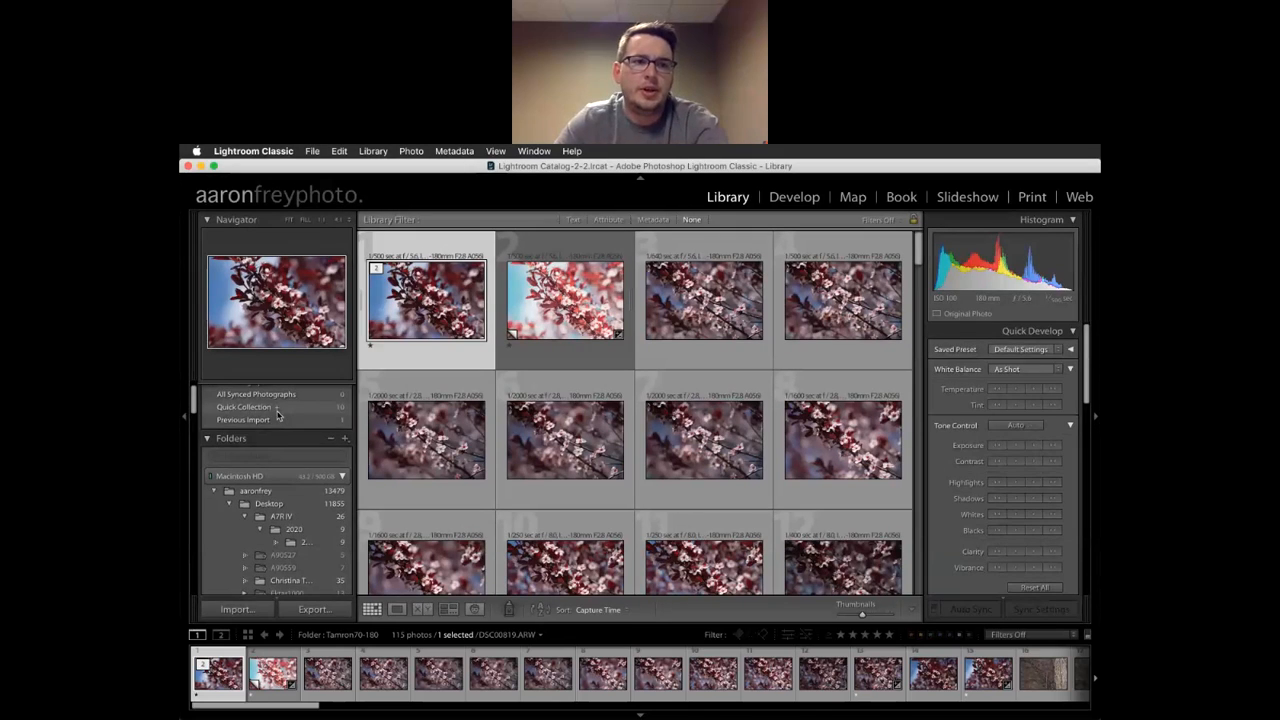
Show all 13,479 photos from the top-level home folder instead of Tamron70-180's 115
{"action": "scroll", "coordinate": [279, 415], "scroll_direction": "down", "scroll_amount": 3}
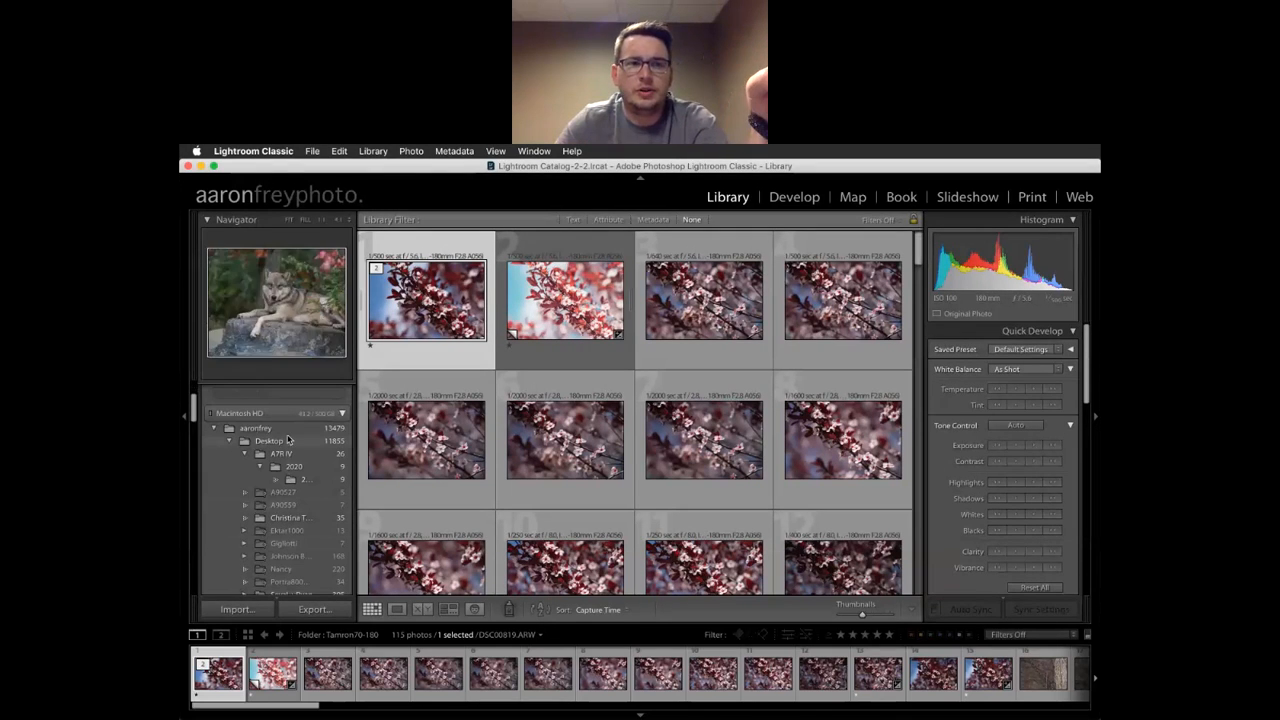
{"action": "scroll", "coordinate": [295, 460], "scroll_direction": "down", "scroll_amount": 5}
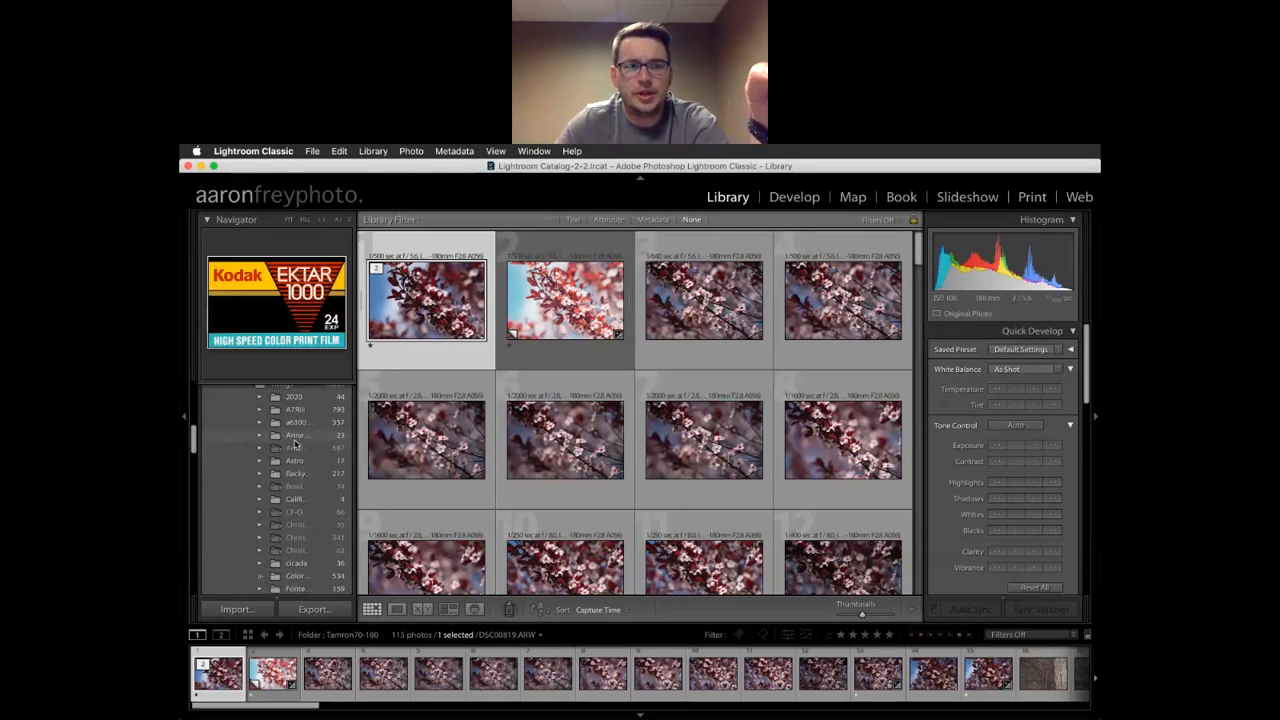
{"action": "scroll", "coordinate": [294, 445], "scroll_direction": "down", "scroll_amount": 10}
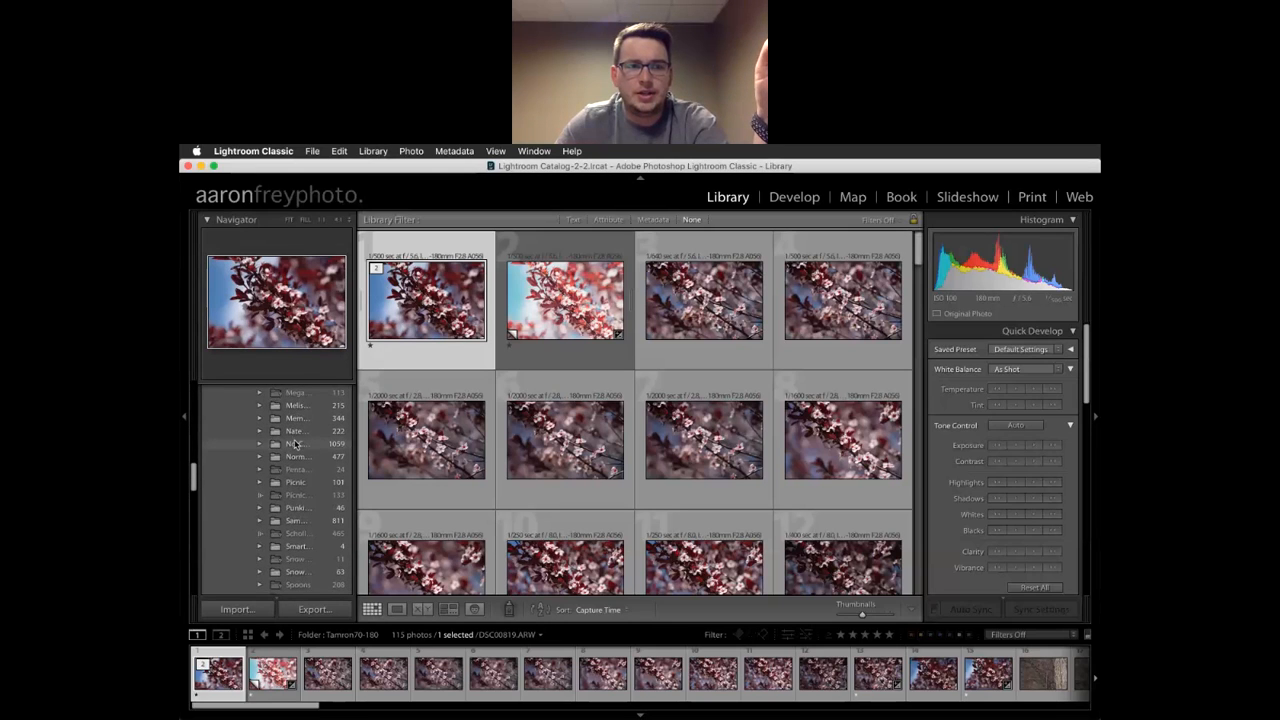
{"action": "scroll", "coordinate": [295, 444], "scroll_direction": "down", "scroll_amount": 10}
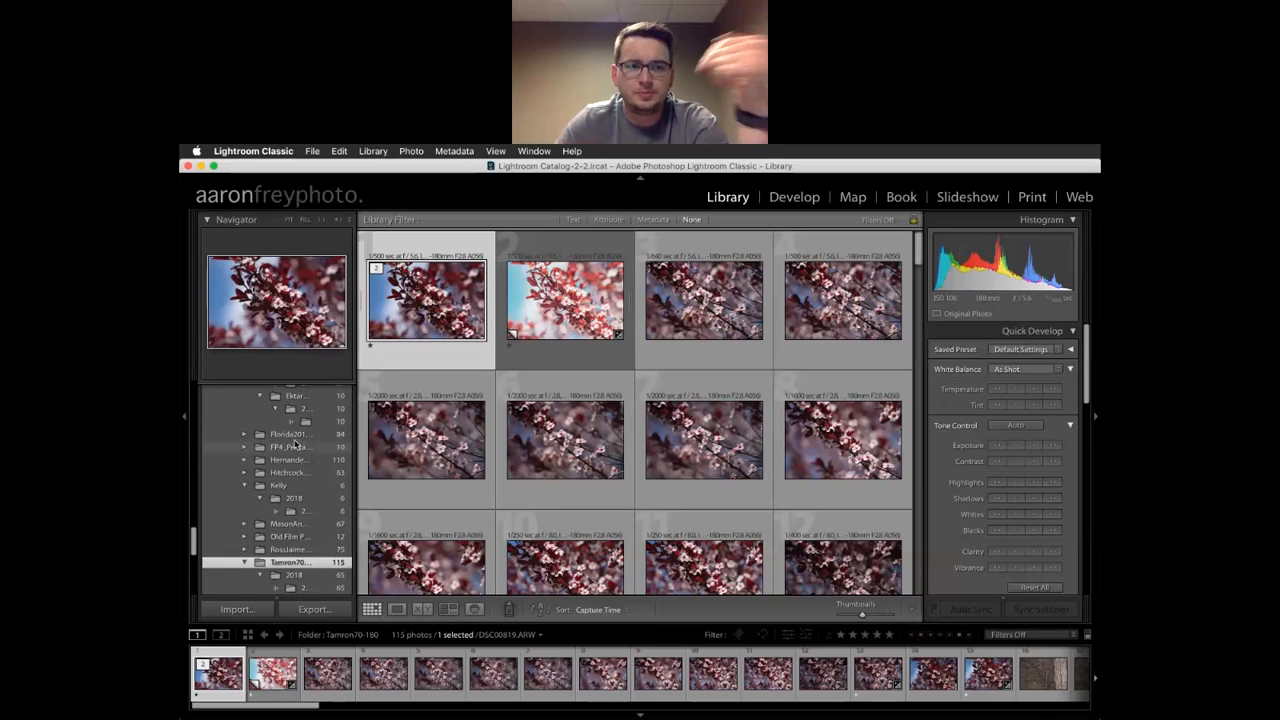
{"action": "scroll", "coordinate": [300, 444], "scroll_direction": "up", "scroll_amount": 20}
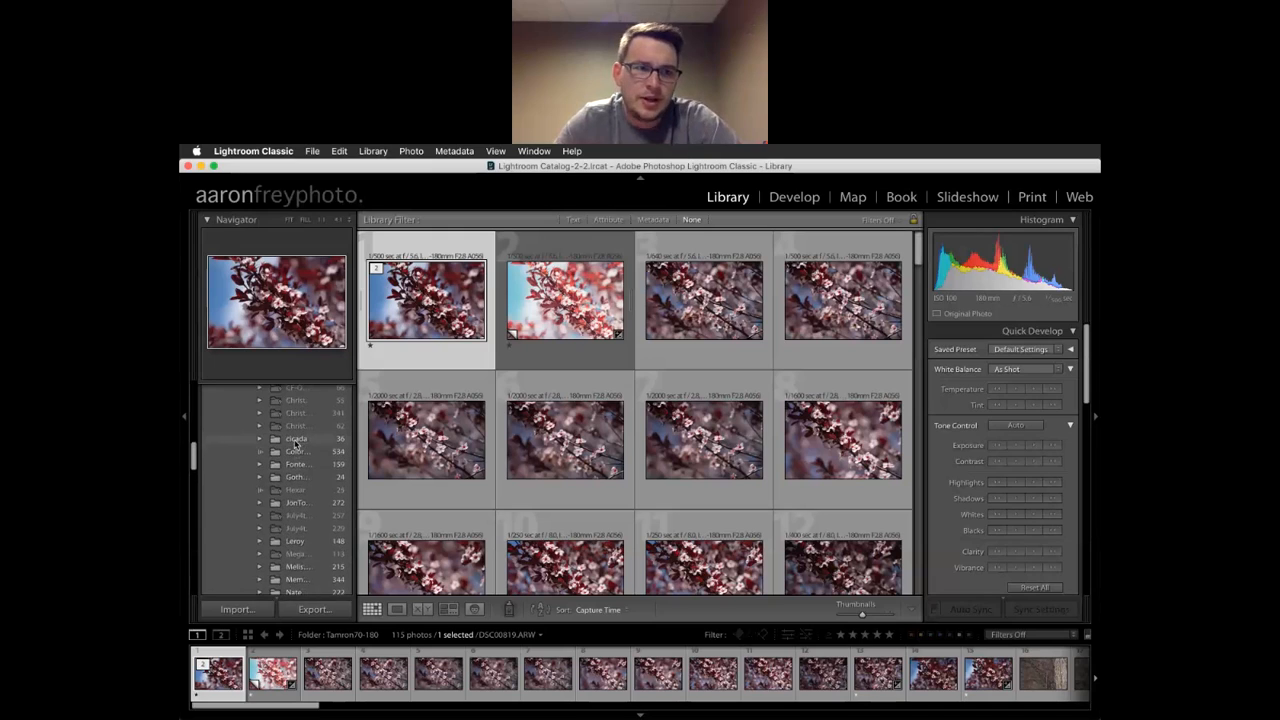
{"action": "scroll", "coordinate": [294, 439], "scroll_direction": "up", "scroll_amount": 3}
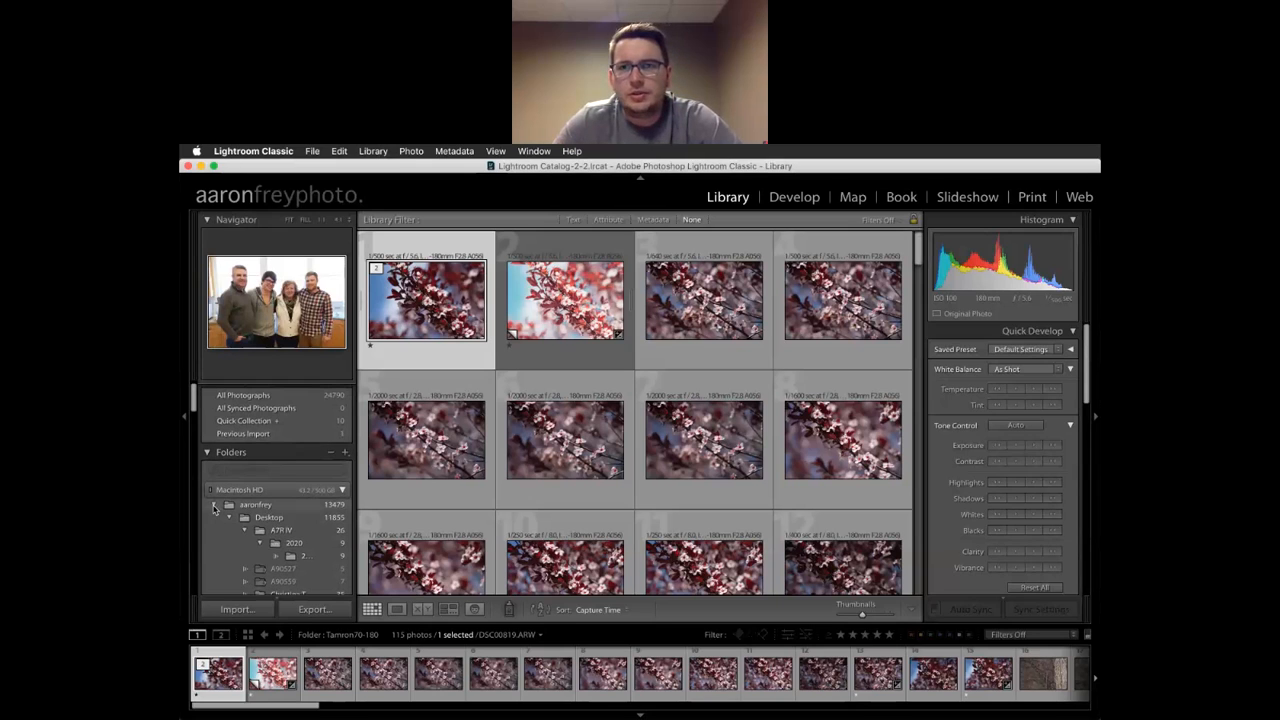
{"action": "left_click", "coordinate": [214, 505]}
{"action": "left_click", "coordinate": [256, 505]}
{"action": "scroll", "coordinate": [259, 506], "scroll_direction": "down", "scroll_amount": 1}
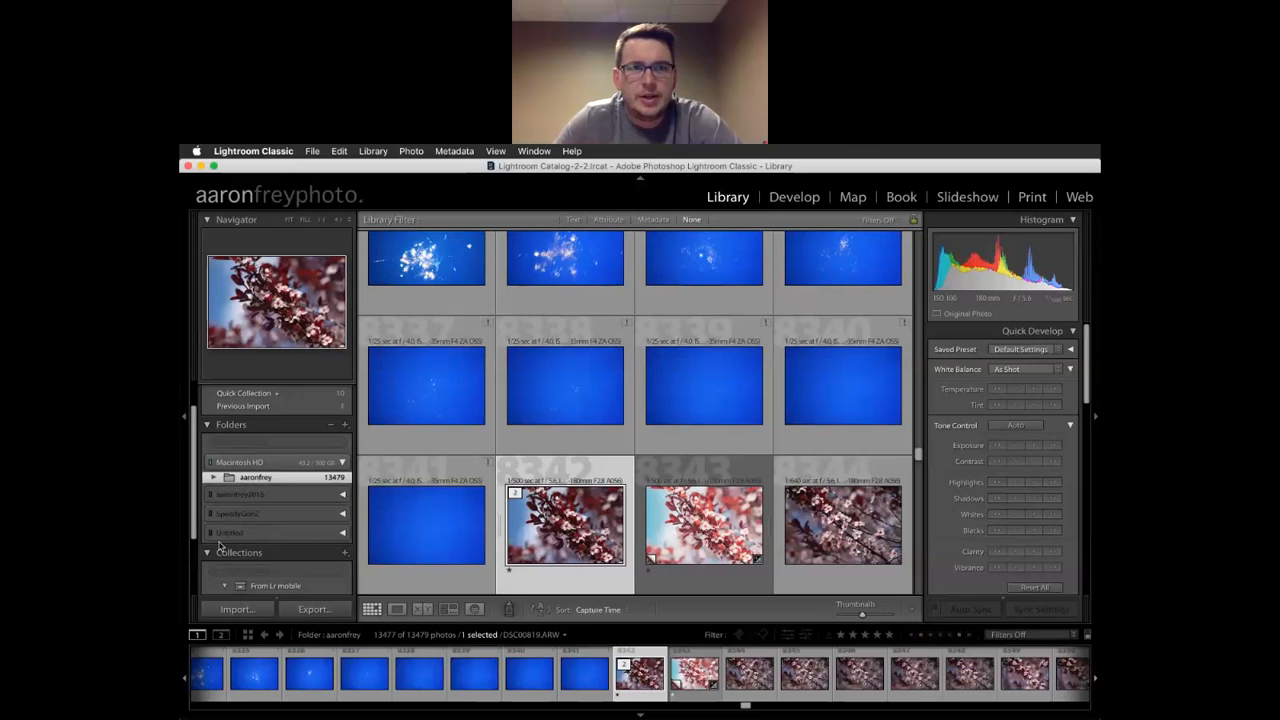
Expand the home folder and scroll its subfolders down to Things (10,859 photos)
{"action": "left_click", "coordinate": [213, 477]}
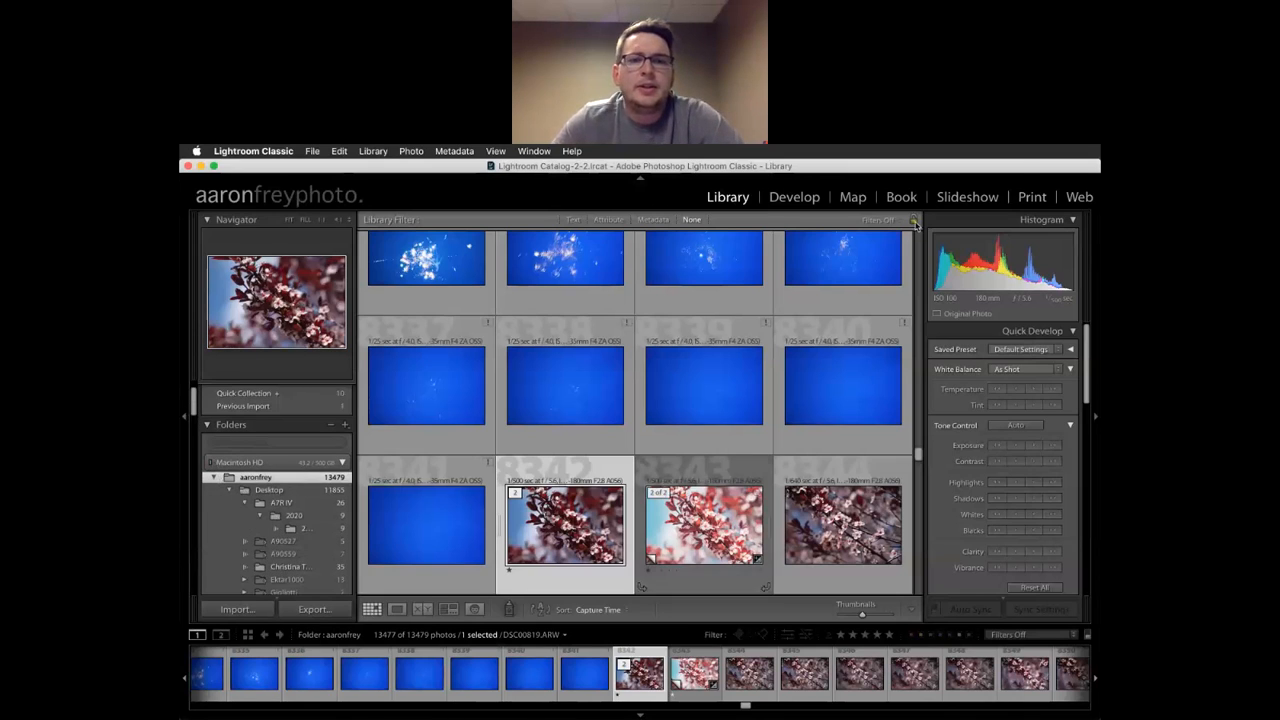
{"action": "scroll", "coordinate": [280, 500], "scroll_direction": "down", "scroll_amount": 10}
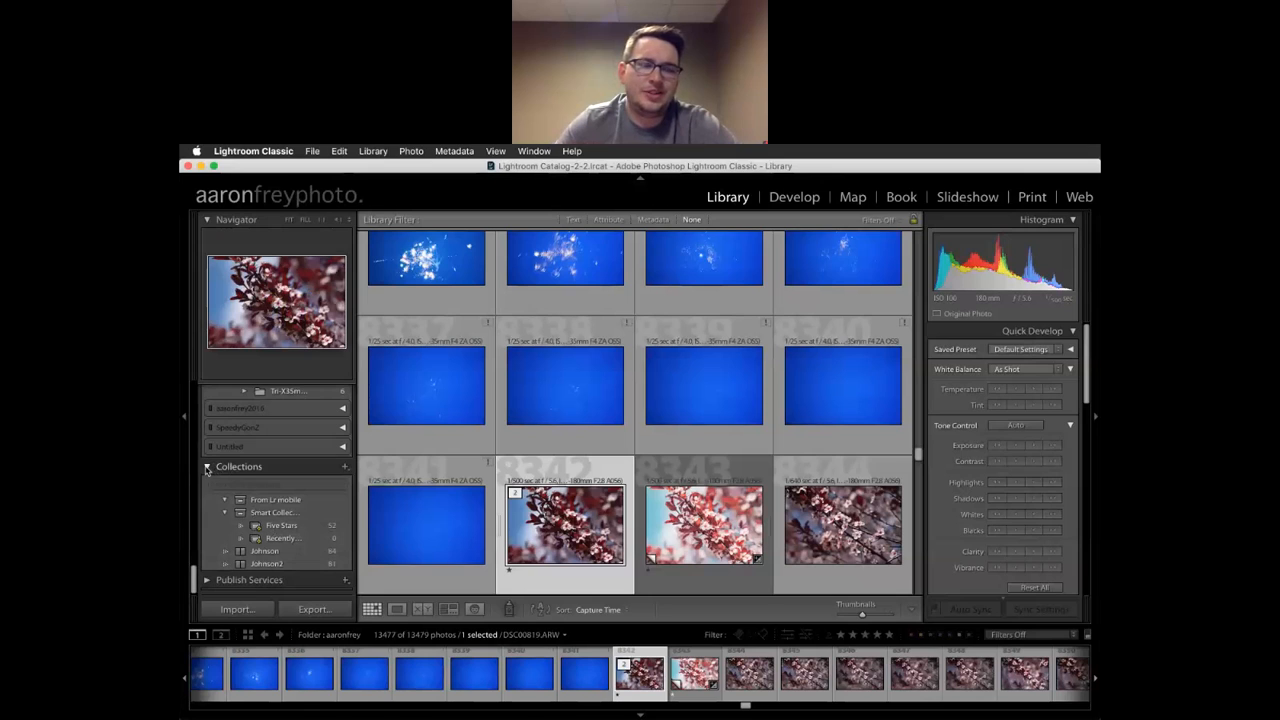
{"action": "scroll", "coordinate": [207, 469], "scroll_direction": "down", "scroll_amount": 5}
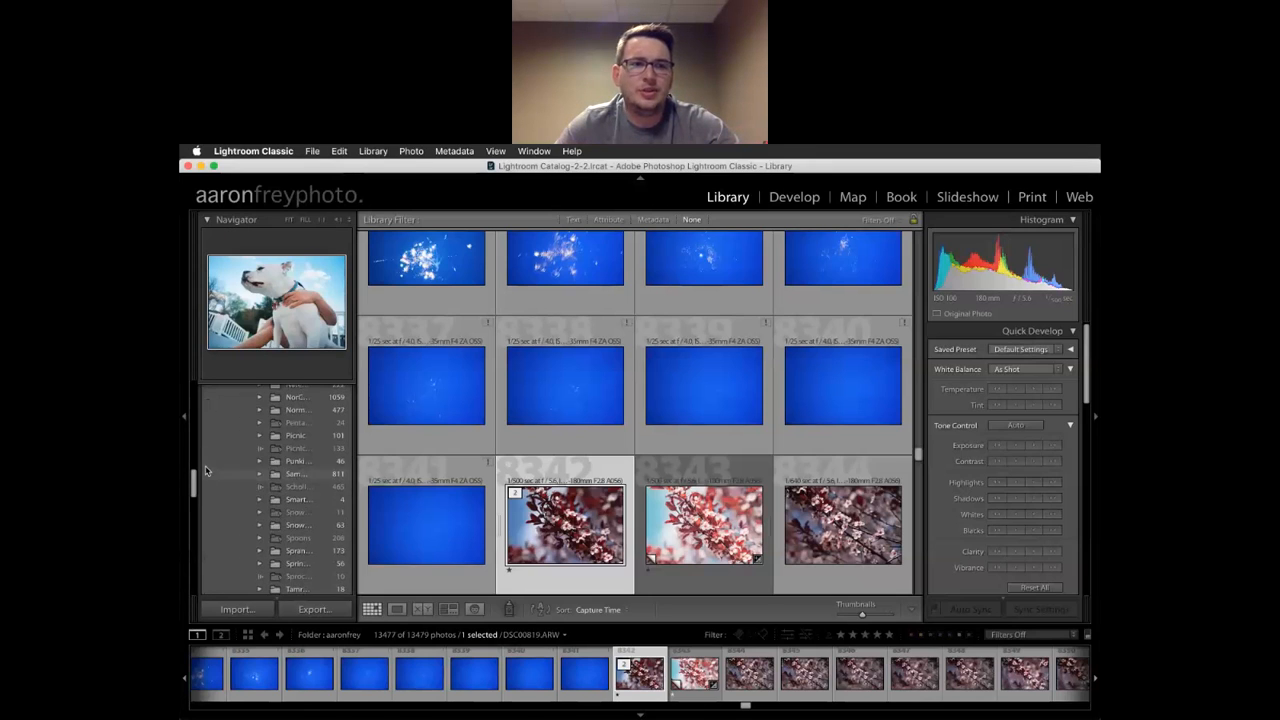
{"action": "scroll", "coordinate": [290, 450], "scroll_direction": "up", "scroll_amount": 10}
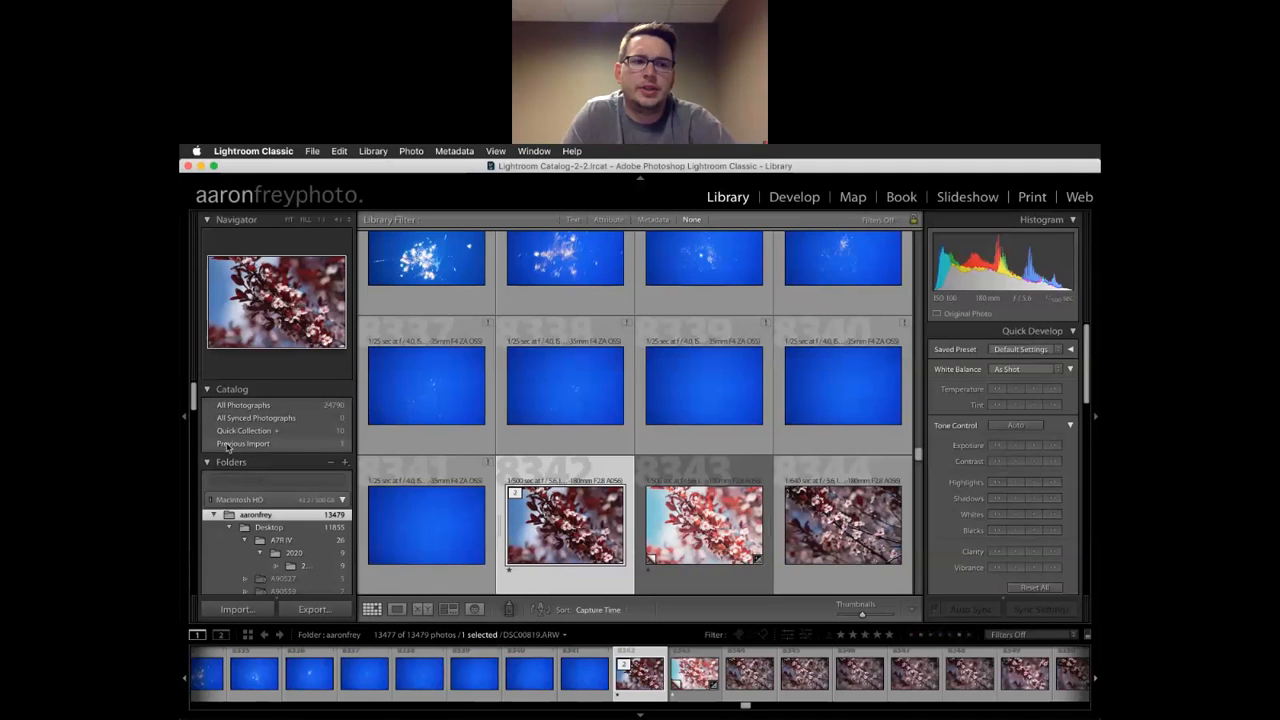
{"action": "scroll", "coordinate": [294, 434], "scroll_direction": "down", "scroll_amount": 10}
{"action": "scroll", "coordinate": [295, 434], "scroll_direction": "down", "scroll_amount": 10}
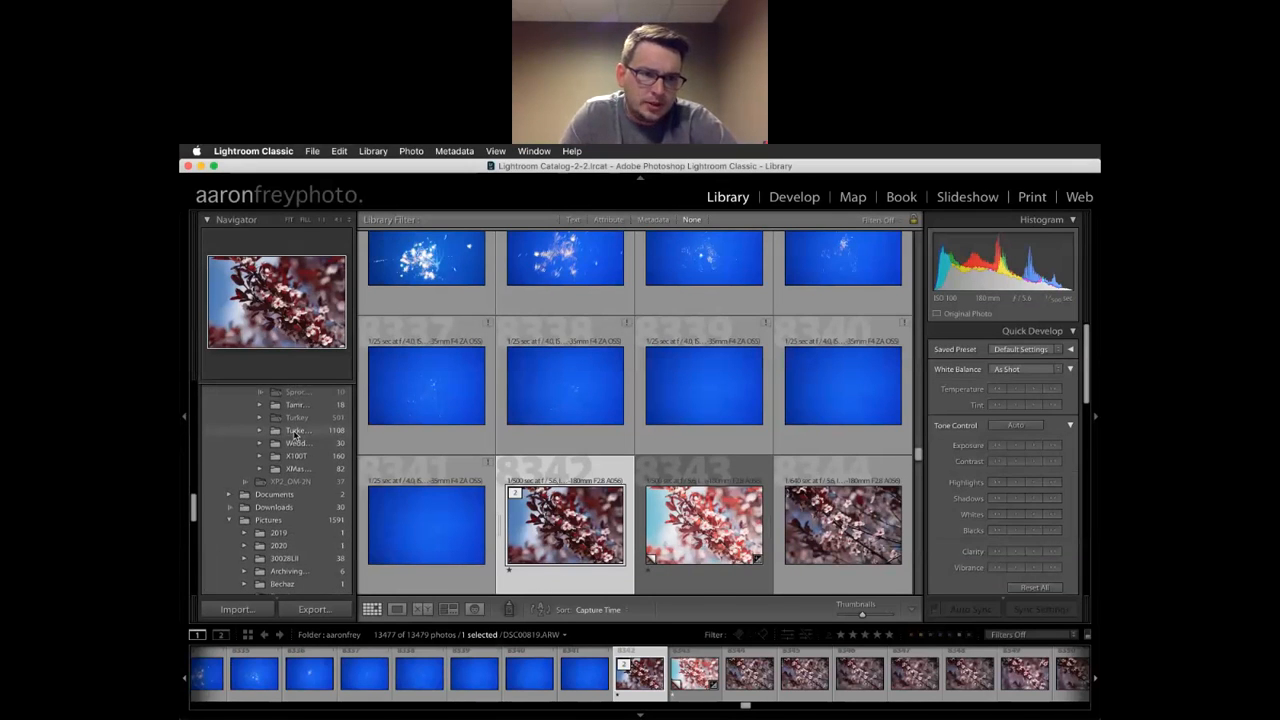
{"action": "scroll", "coordinate": [295, 434], "scroll_direction": "down", "scroll_amount": 10}
{"action": "scroll", "coordinate": [294, 434], "scroll_direction": "down", "scroll_amount": 10}
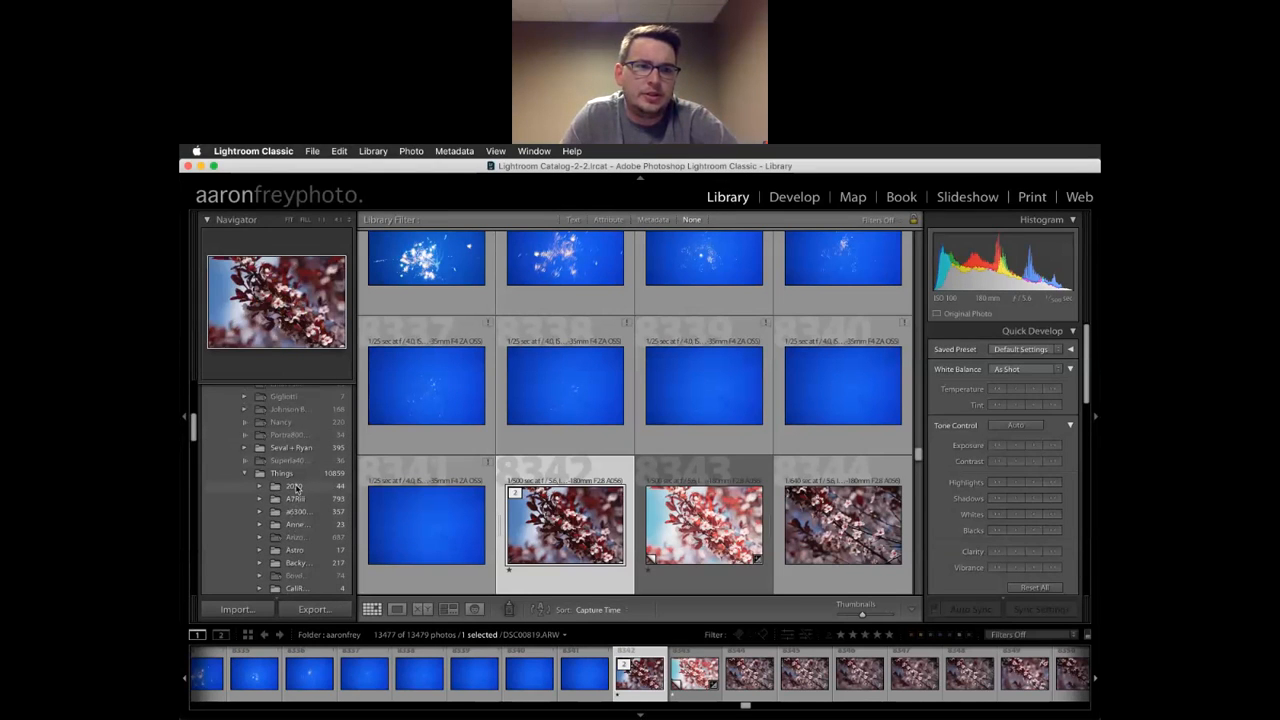
Preview the 2020, A7Riii, a6300, Astro and Backyard folders, ending on CaliRoadtrip's four photos
{"action": "left_click", "coordinate": [298, 486]}
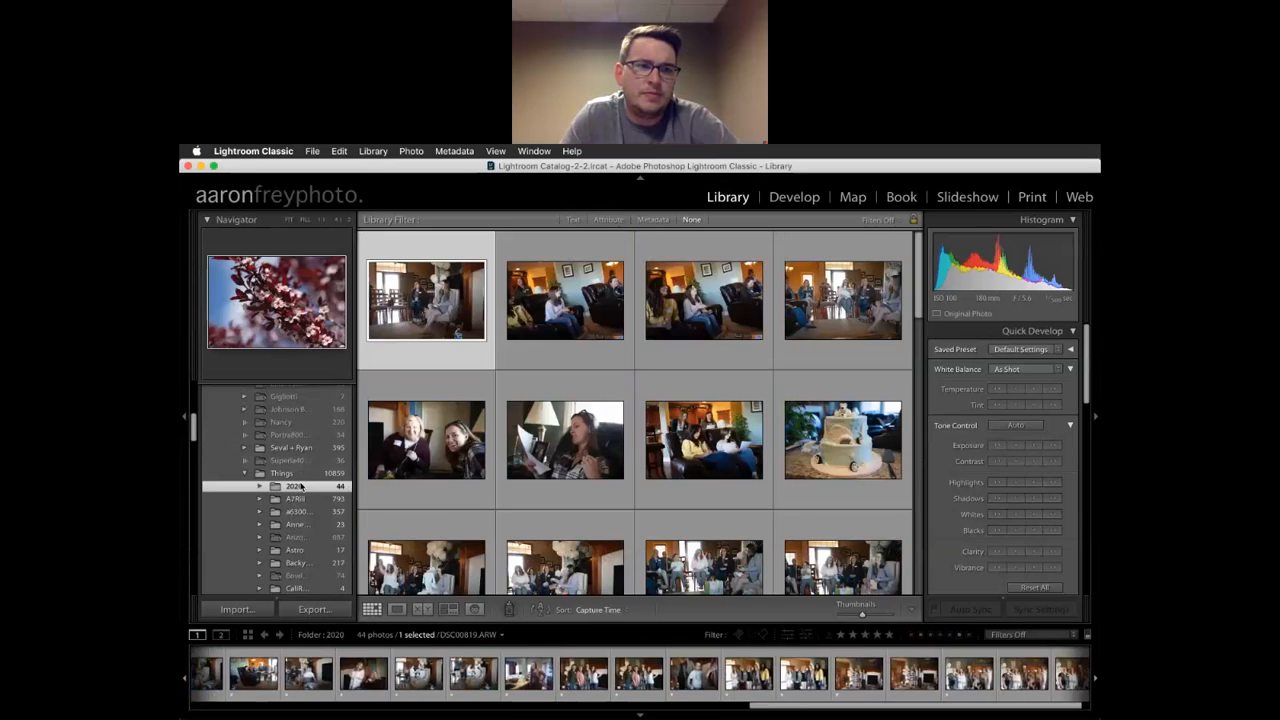
{"action": "left_click", "coordinate": [307, 502]}
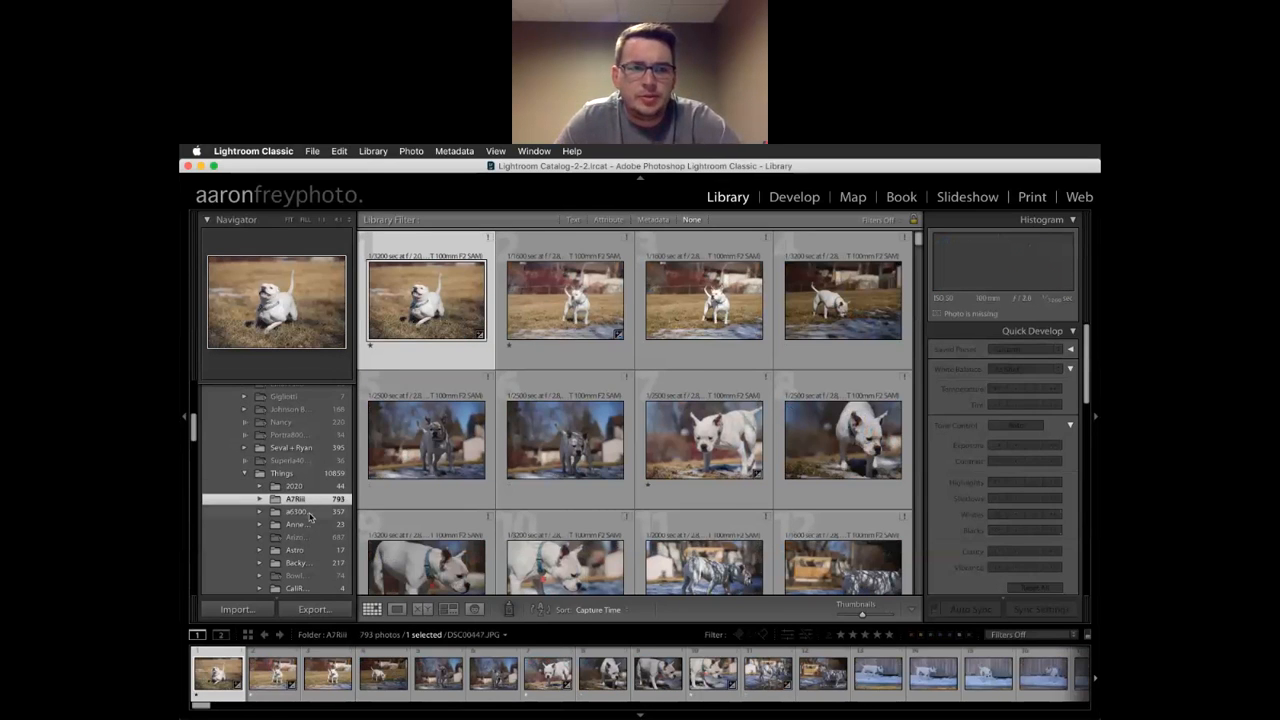
{"action": "left_click", "coordinate": [310, 515]}
{"action": "left_click", "coordinate": [300, 527]}
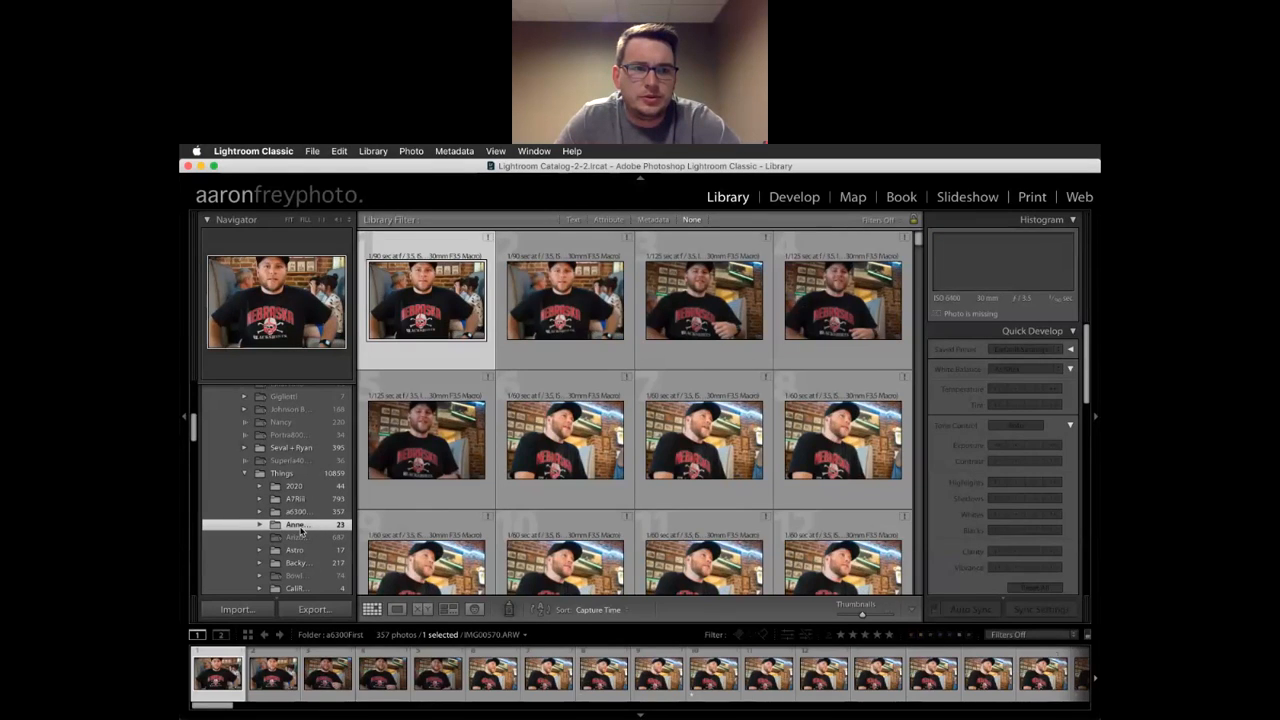
{"action": "left_click", "coordinate": [298, 550]}
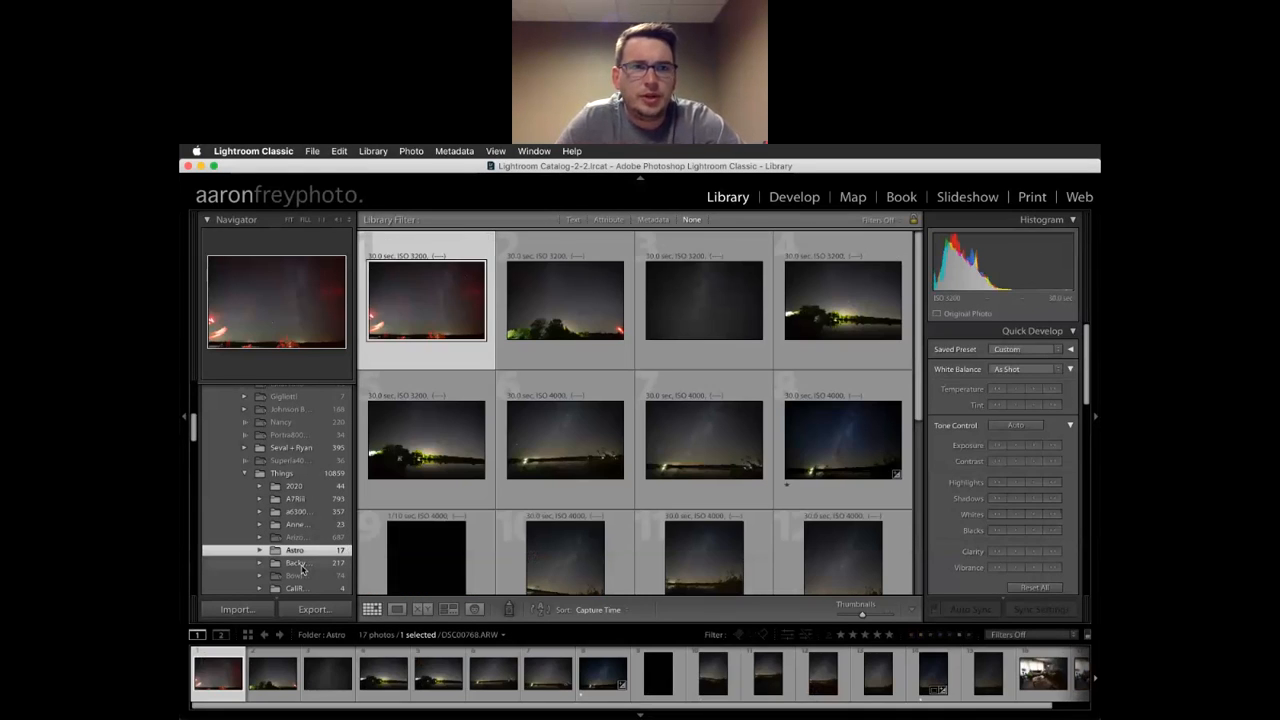
{"action": "left_click", "coordinate": [298, 563]}
{"action": "scroll", "coordinate": [316, 568], "scroll_direction": "down", "scroll_amount": 2}
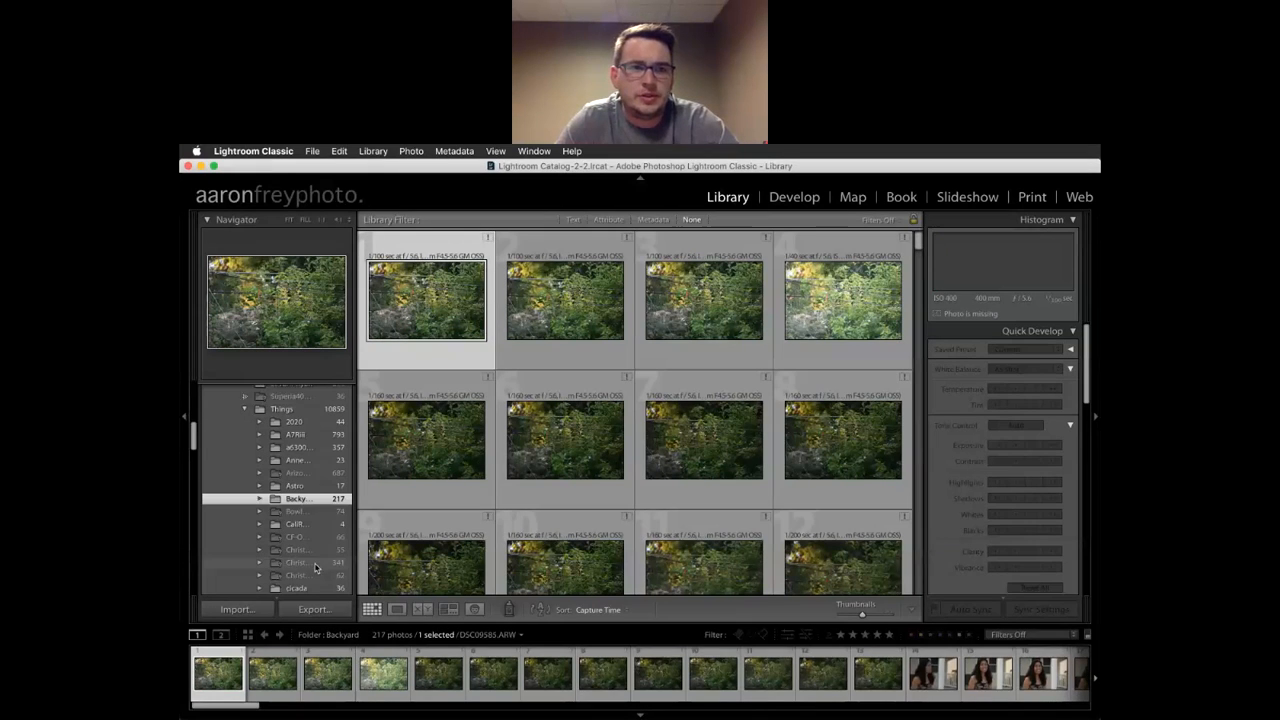
{"action": "scroll", "coordinate": [316, 568], "scroll_direction": "down", "scroll_amount": 1}
{"action": "left_click", "coordinate": [298, 516]}
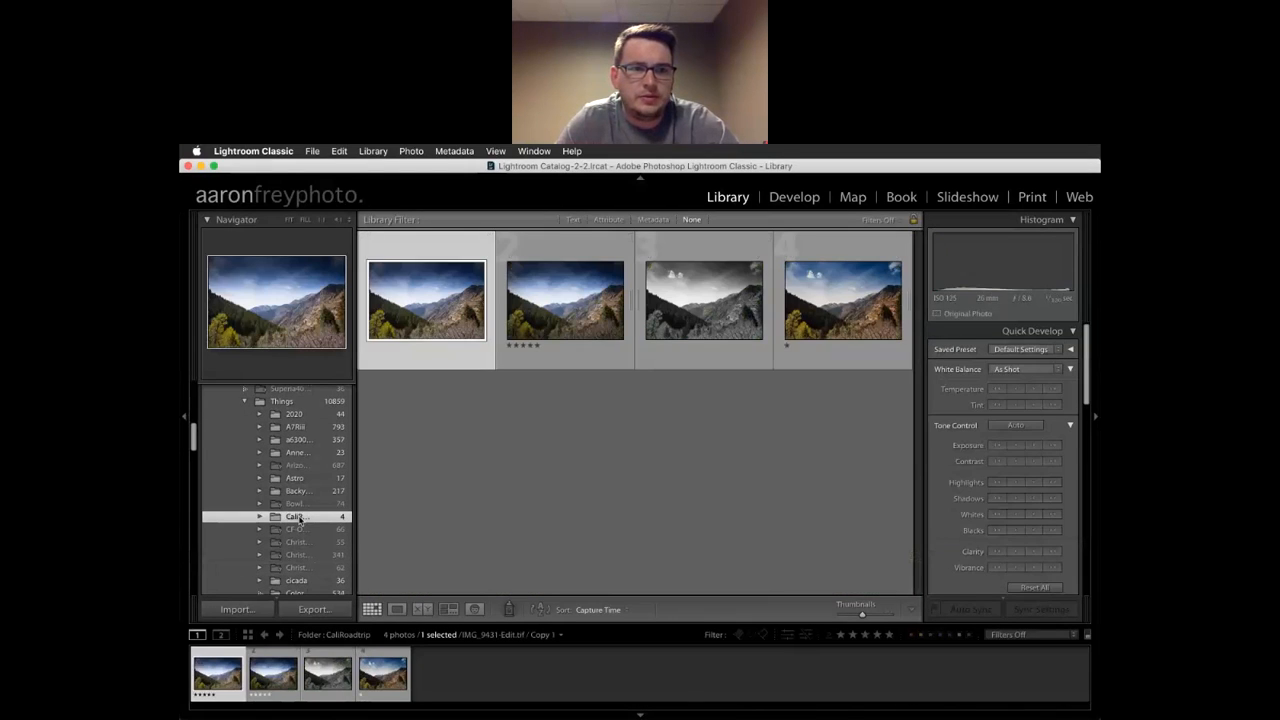
{"action": "scroll", "coordinate": [300, 516], "scroll_direction": "down", "scroll_amount": 5}
{"action": "scroll", "coordinate": [302, 540], "scroll_direction": "up", "scroll_amount": 10}
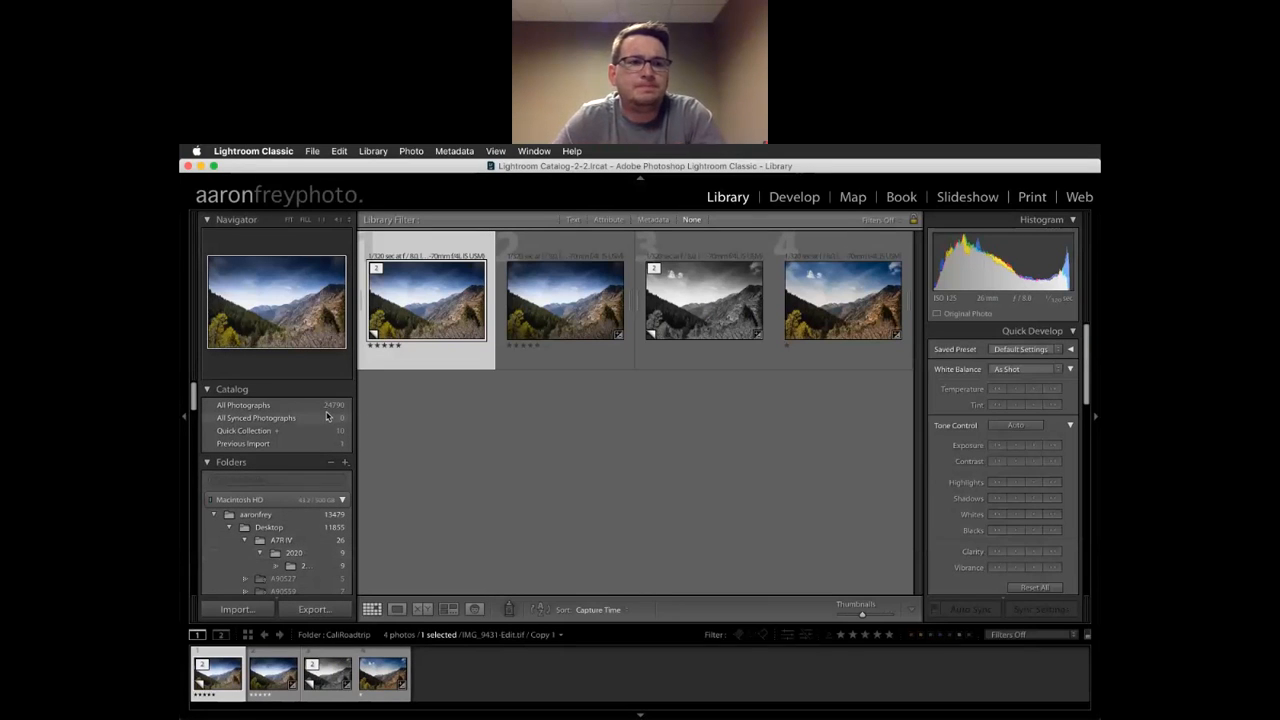
{"action": "scroll", "coordinate": [326, 414], "scroll_direction": "down", "scroll_amount": 8}
{"action": "scroll", "coordinate": [326, 414], "scroll_direction": "up", "scroll_amount": 10}
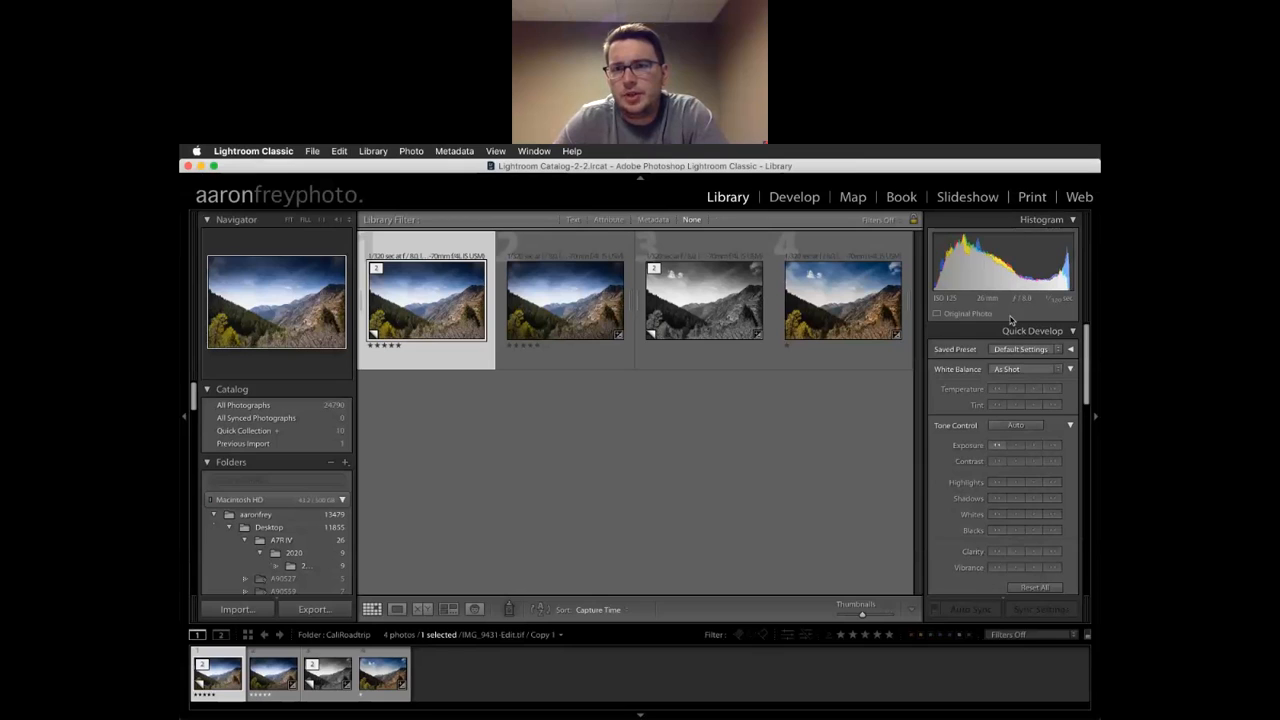
{"action": "scroll", "coordinate": [1022, 457], "scroll_direction": "down", "scroll_amount": 5}
{"action": "scroll", "coordinate": [1022, 457], "scroll_direction": "up", "scroll_amount": 5}
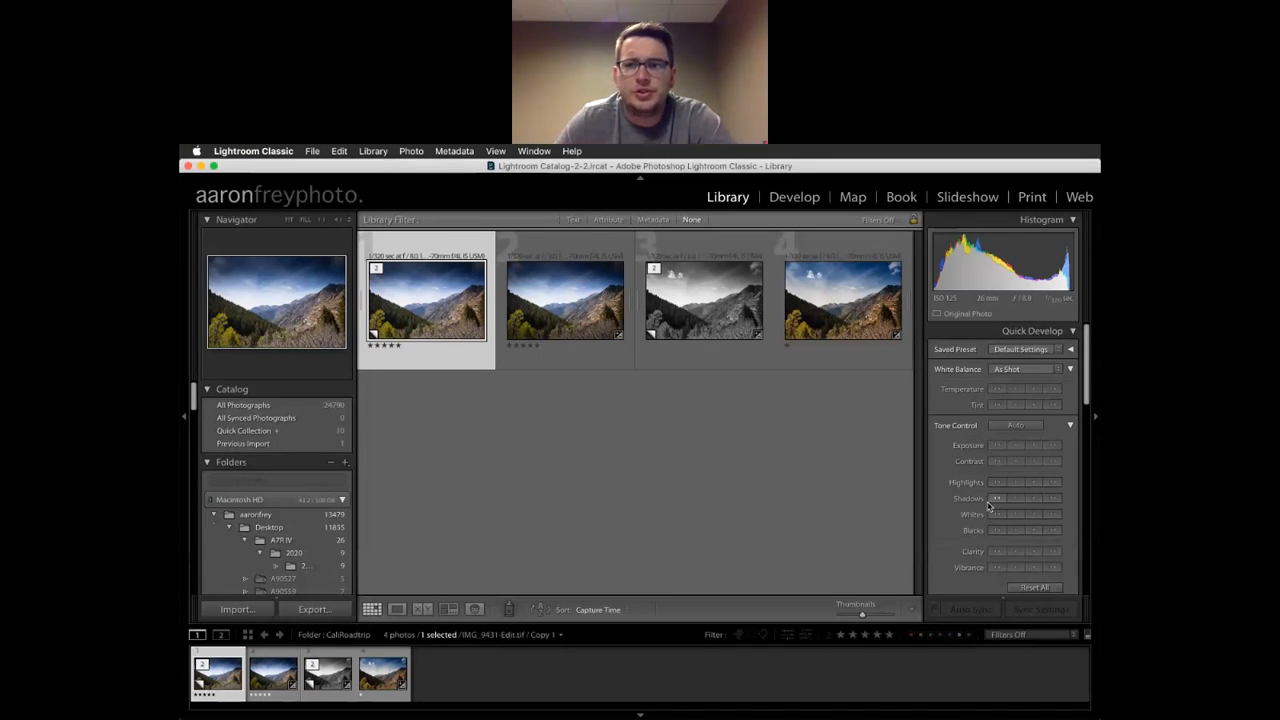
Scroll the right panel to the Metadata panel showing 5472 x 3648 pixels, ISO 125, May 13, 2014
{"action": "scroll", "coordinate": [988, 505], "scroll_direction": "down", "scroll_amount": 5}
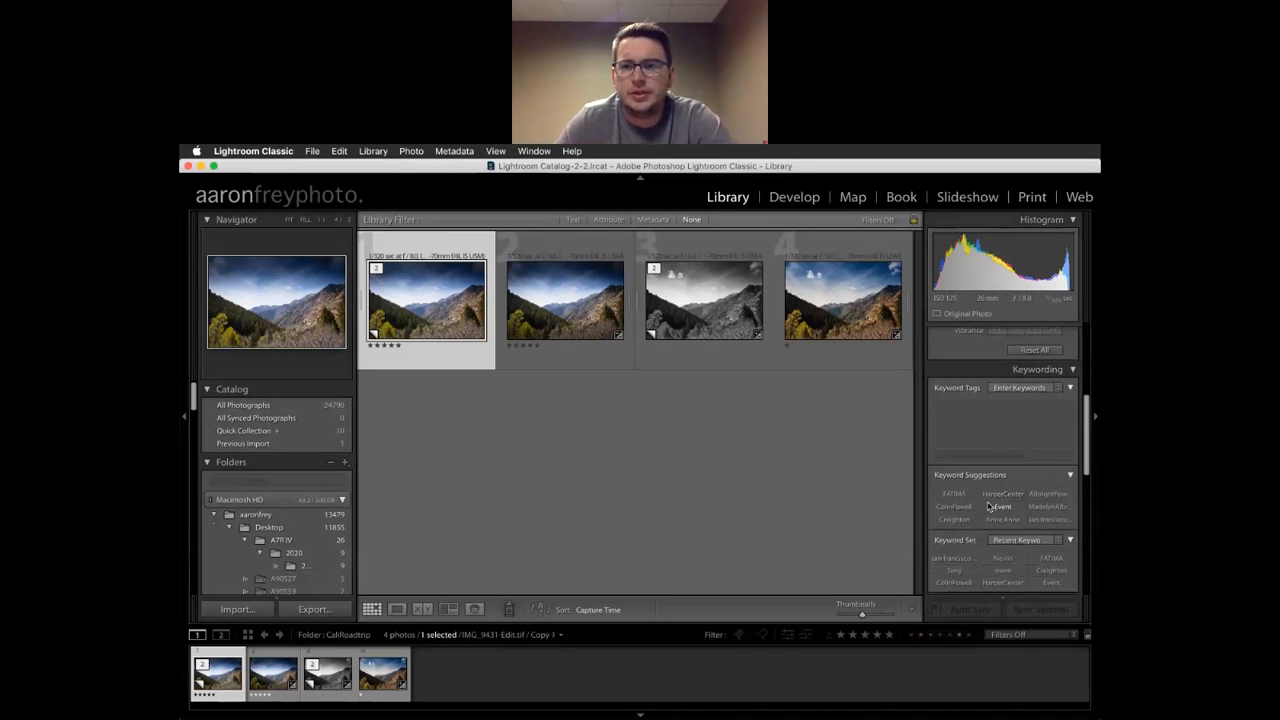
{"action": "scroll", "coordinate": [988, 505], "scroll_direction": "down", "scroll_amount": 3}
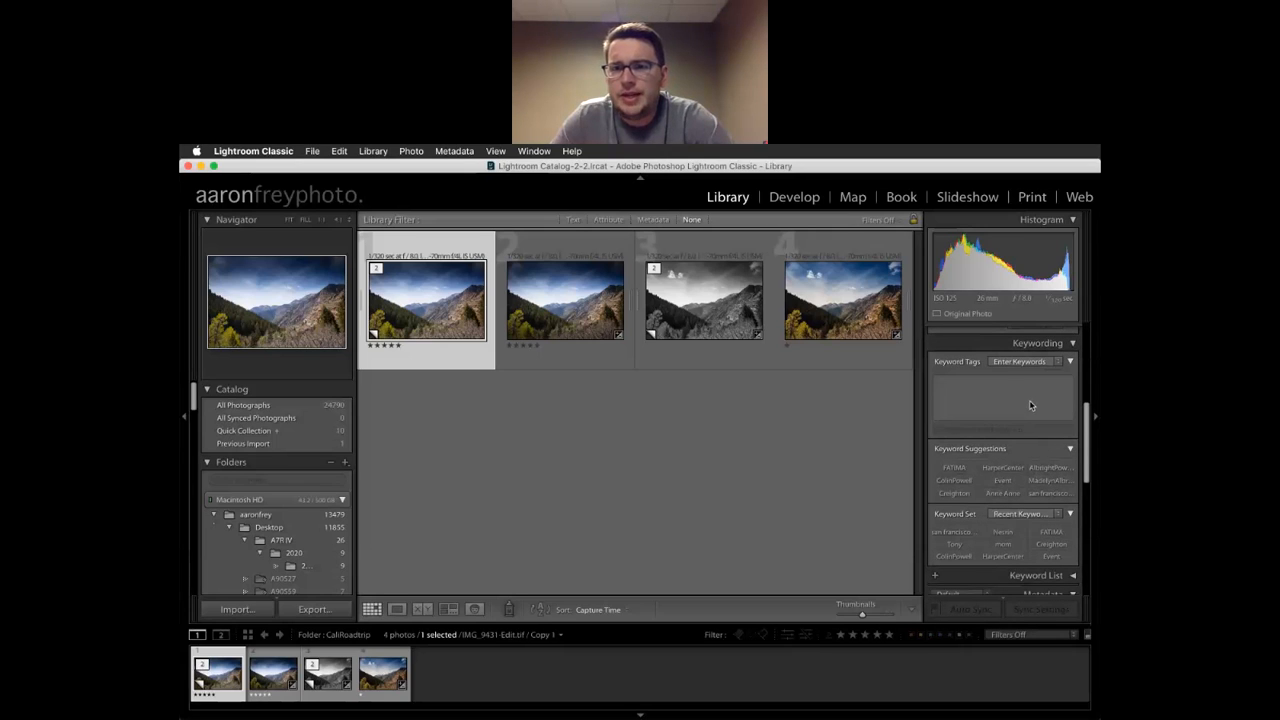
{"action": "scroll", "coordinate": [1012, 440], "scroll_direction": "down", "scroll_amount": 2}
{"action": "scroll", "coordinate": [1010, 488], "scroll_direction": "up", "scroll_amount": 2}
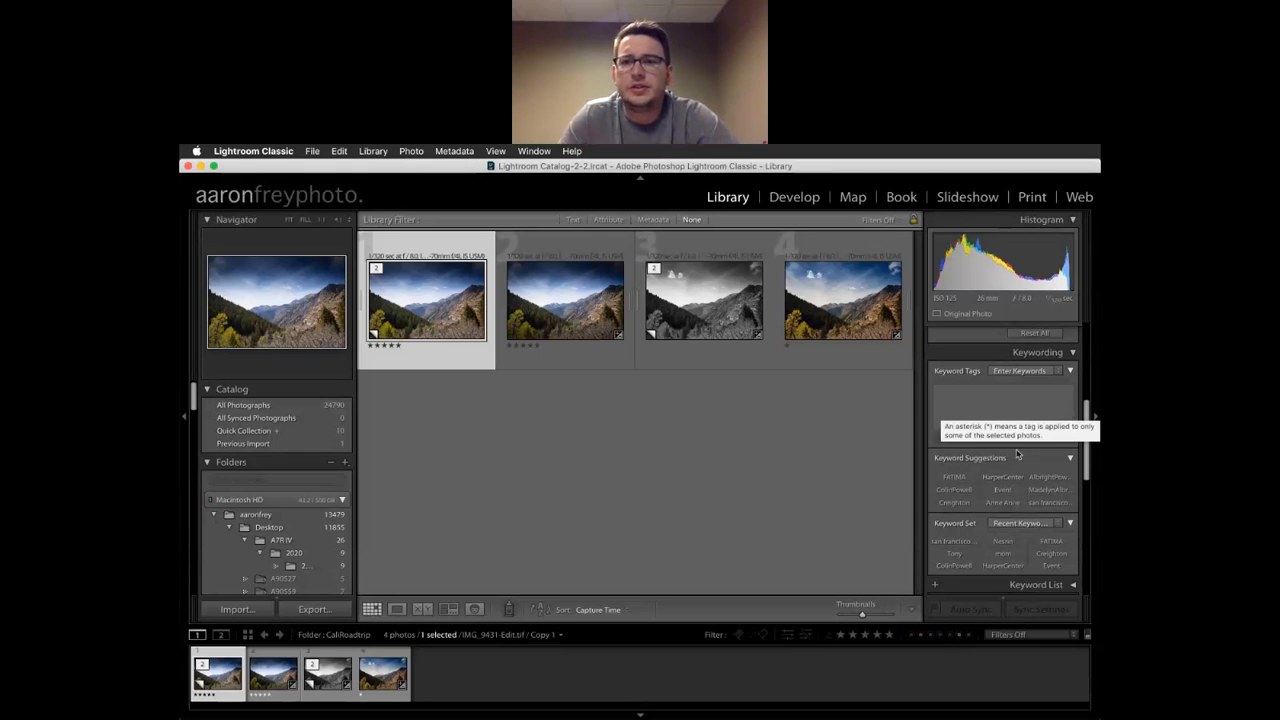
{"action": "scroll", "coordinate": [990, 542], "scroll_direction": "down", "scroll_amount": 3}
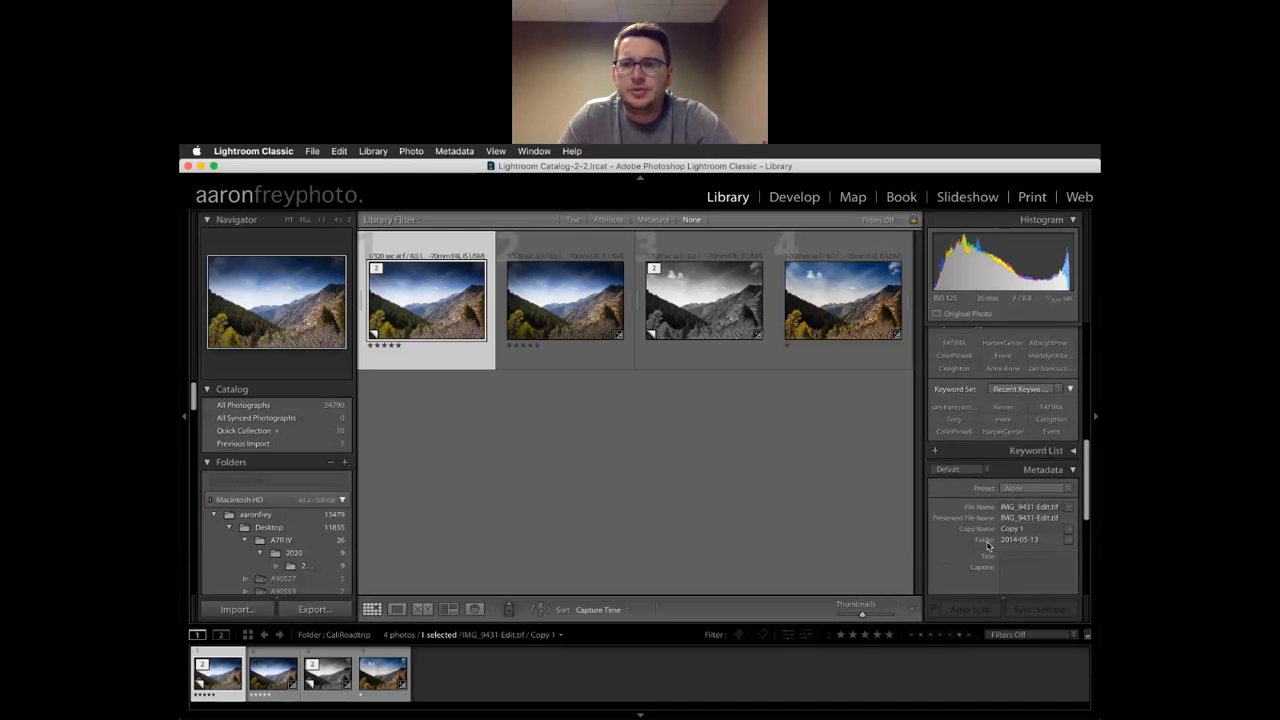
{"action": "scroll", "coordinate": [988, 545], "scroll_direction": "down", "scroll_amount": 5}
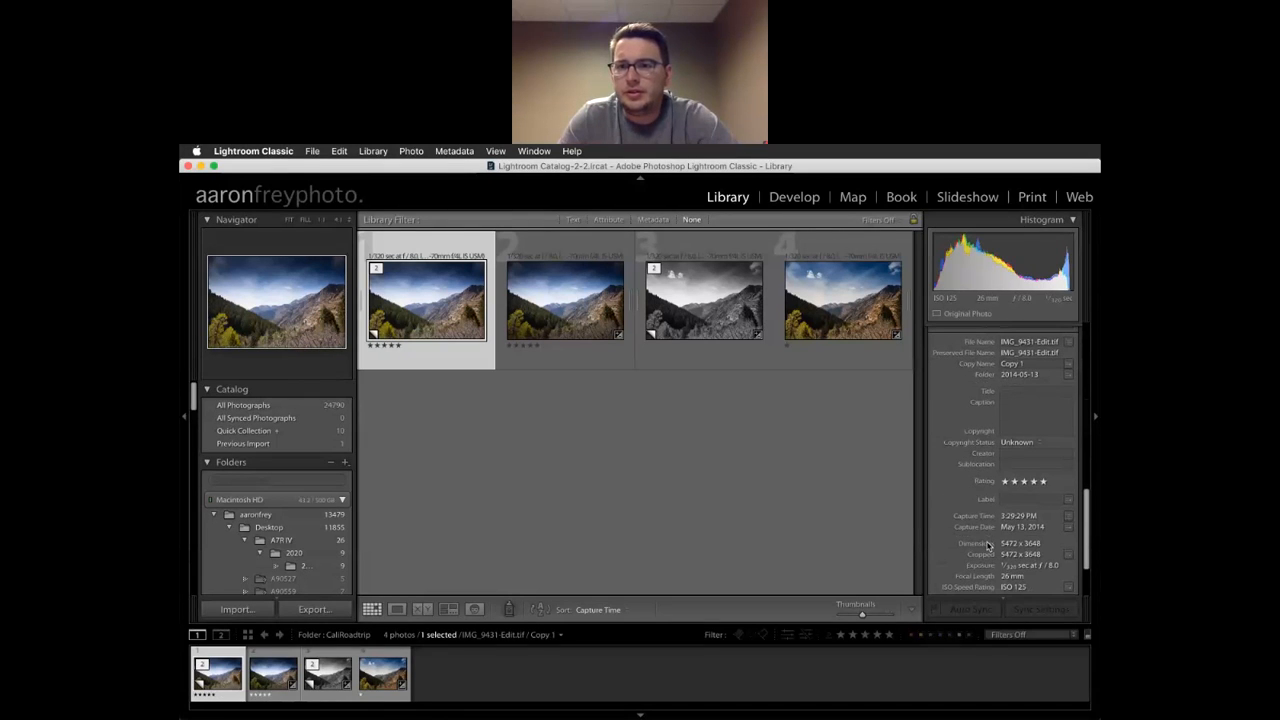
{"action": "scroll", "coordinate": [990, 450], "scroll_direction": "down", "scroll_amount": 3}
{"action": "scroll", "coordinate": [983, 513], "scroll_direction": "up", "scroll_amount": 10}
{"action": "scroll", "coordinate": [983, 510], "scroll_direction": "down", "scroll_amount": 1}
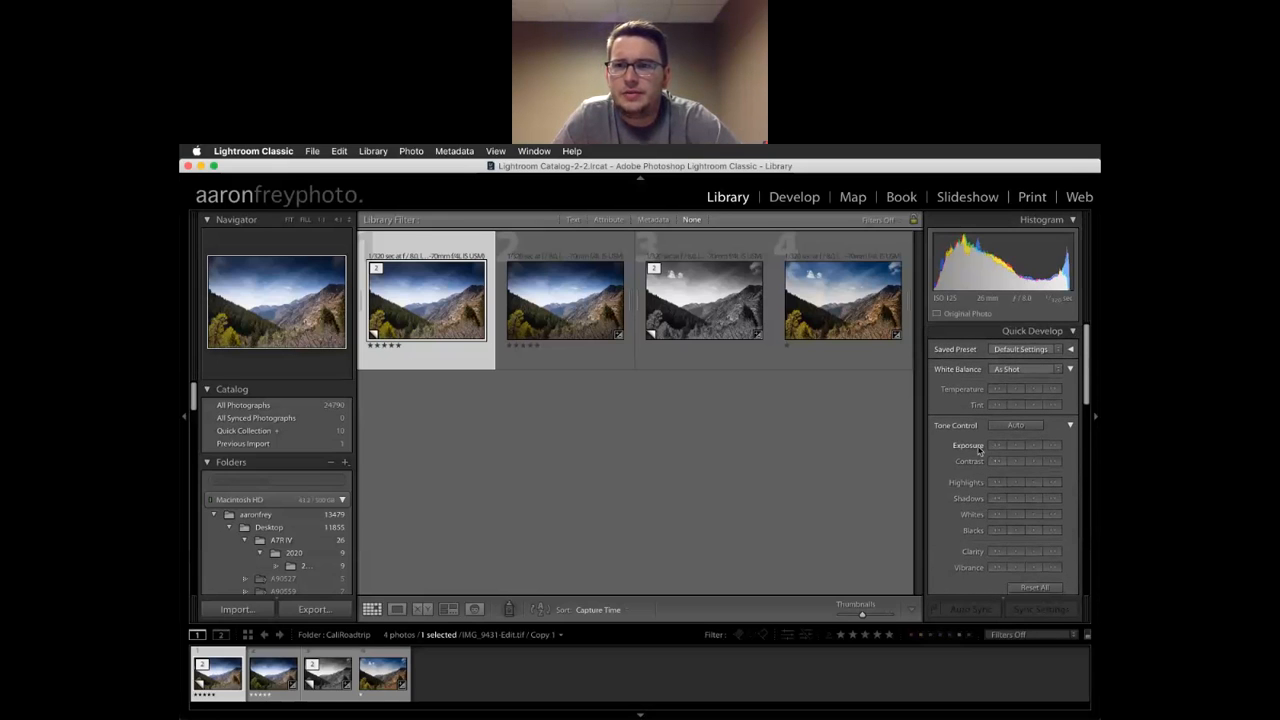
{"action": "scroll", "coordinate": [979, 451], "scroll_direction": "down", "scroll_amount": 8}
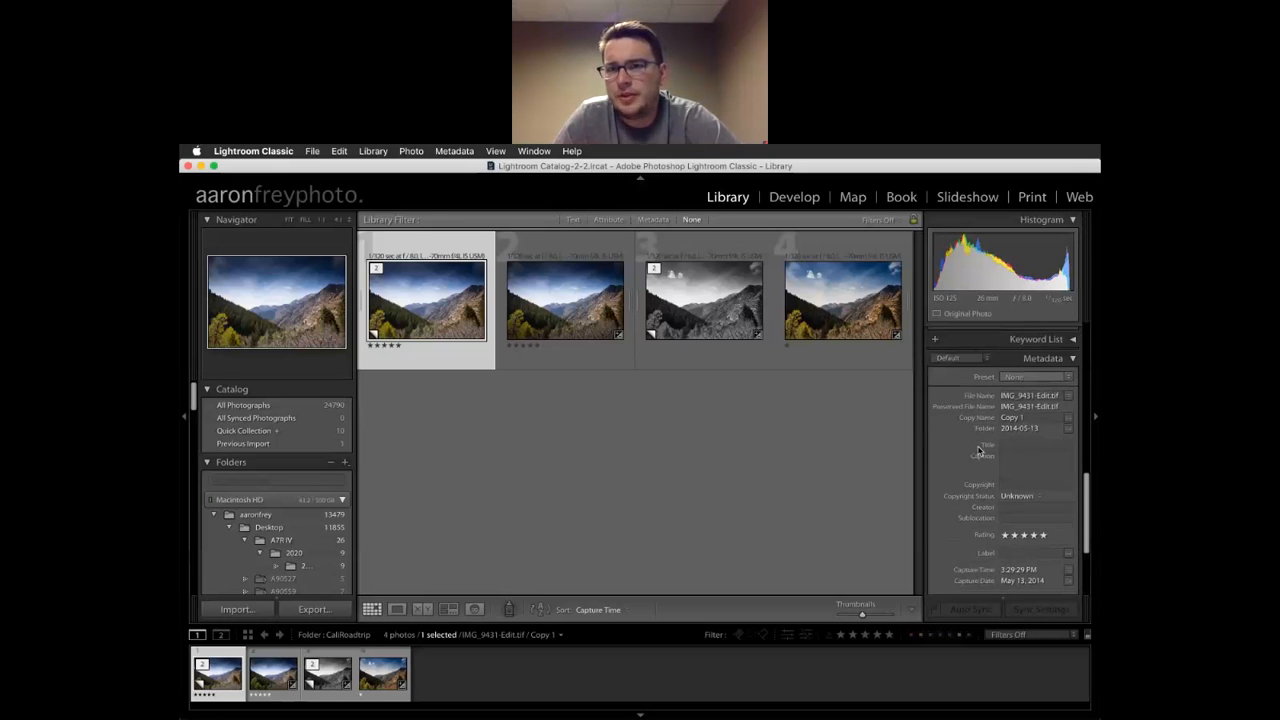
{"action": "scroll", "coordinate": [979, 448], "scroll_direction": "down", "scroll_amount": 2}
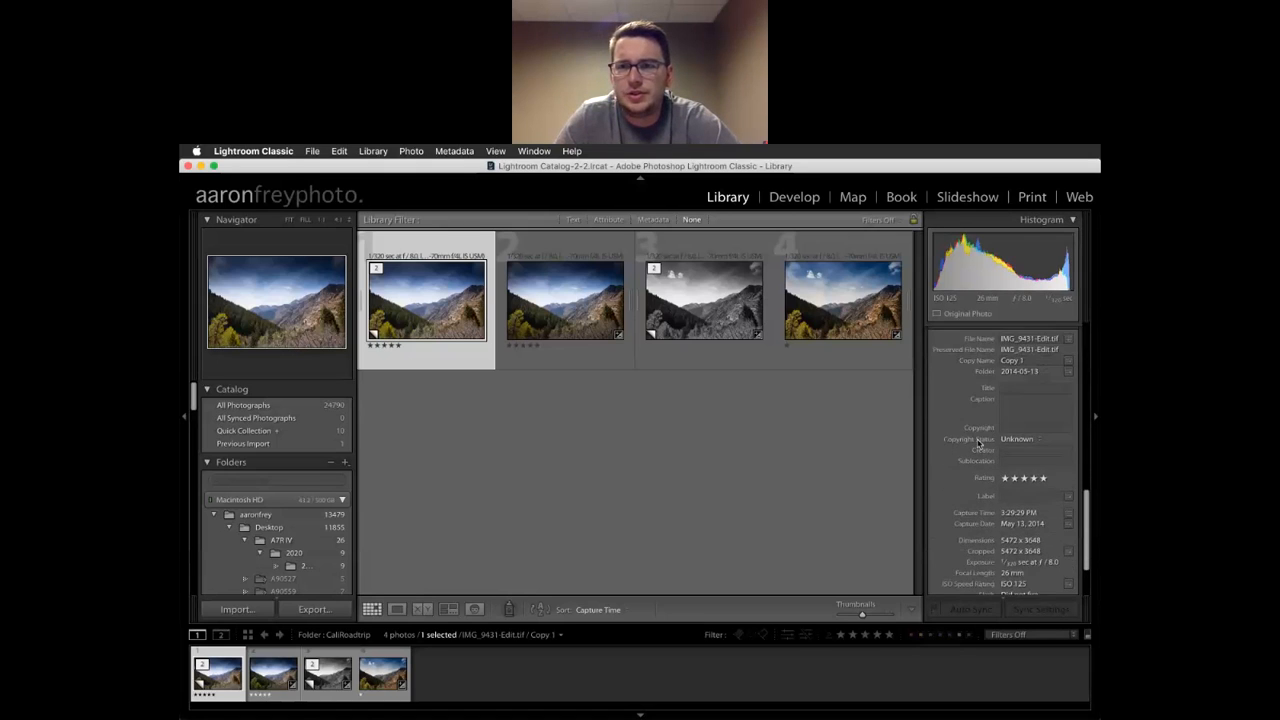
{"action": "scroll", "coordinate": [979, 444], "scroll_direction": "down", "scroll_amount": 3}
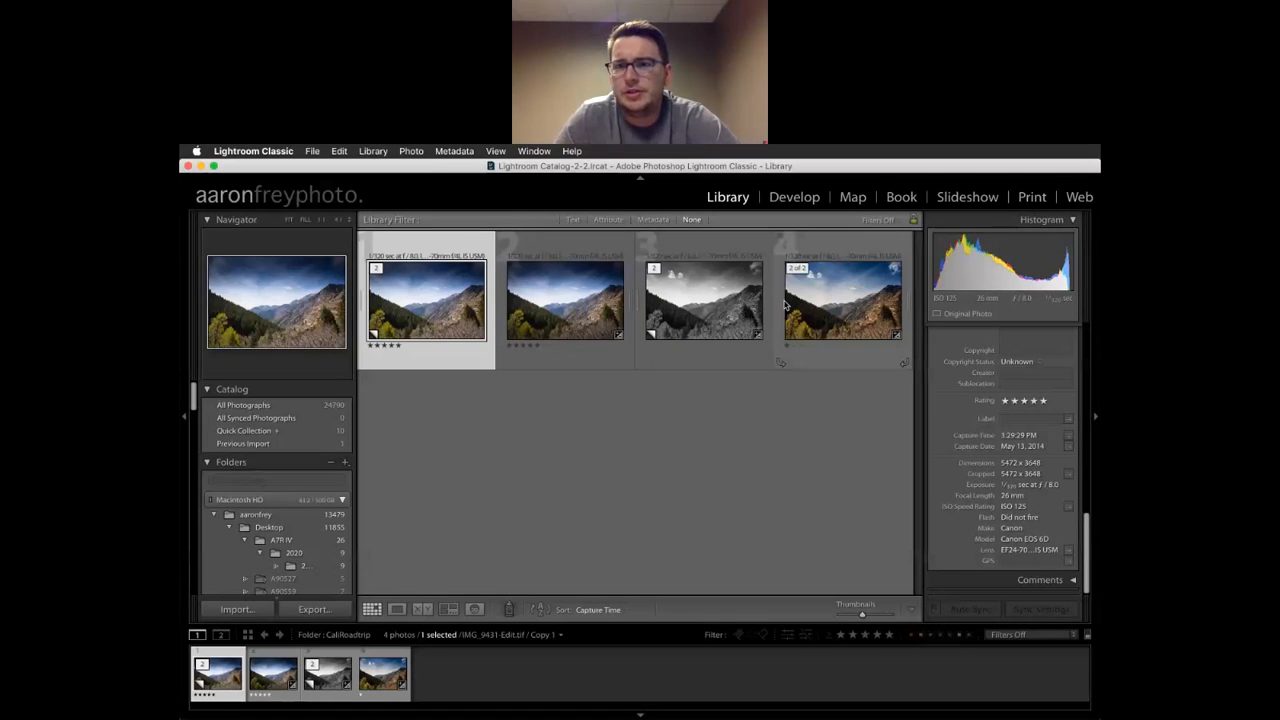
Select the fourth photo, raw IMG_9431.CR2, and check its one-star rating in Metadata
{"action": "left_click", "coordinate": [739, 307]}
{"action": "left_click", "coordinate": [815, 332]}
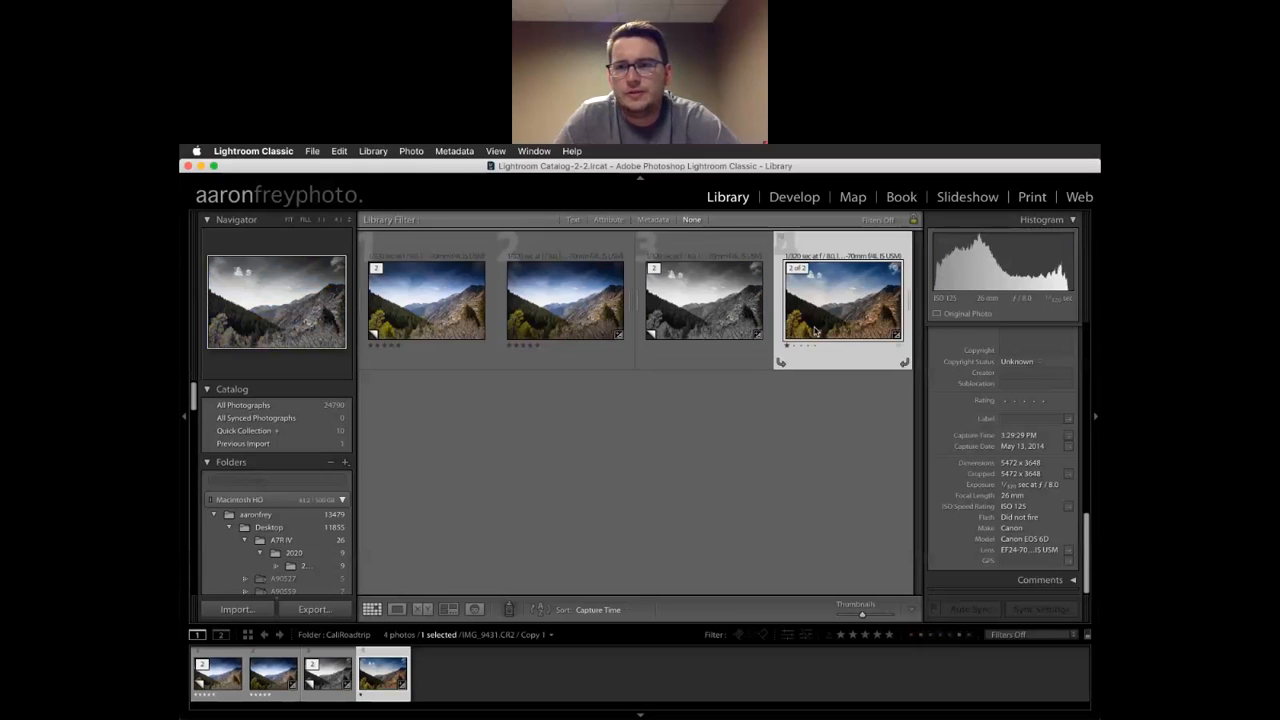
{"action": "scroll", "coordinate": [1013, 424], "scroll_direction": "down", "scroll_amount": 1}
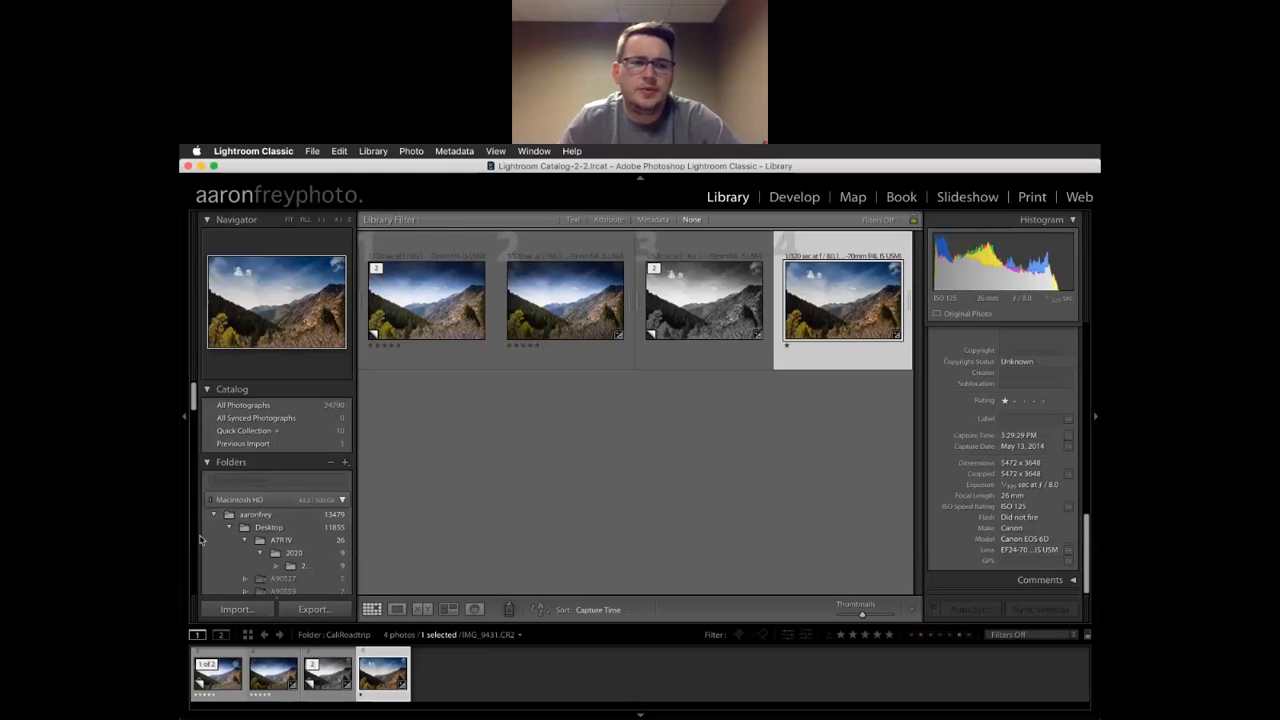
Open the Import window for the NO NAME card's 14 photos, dismissing the destination warning
{"action": "left_click", "coordinate": [213, 612]}
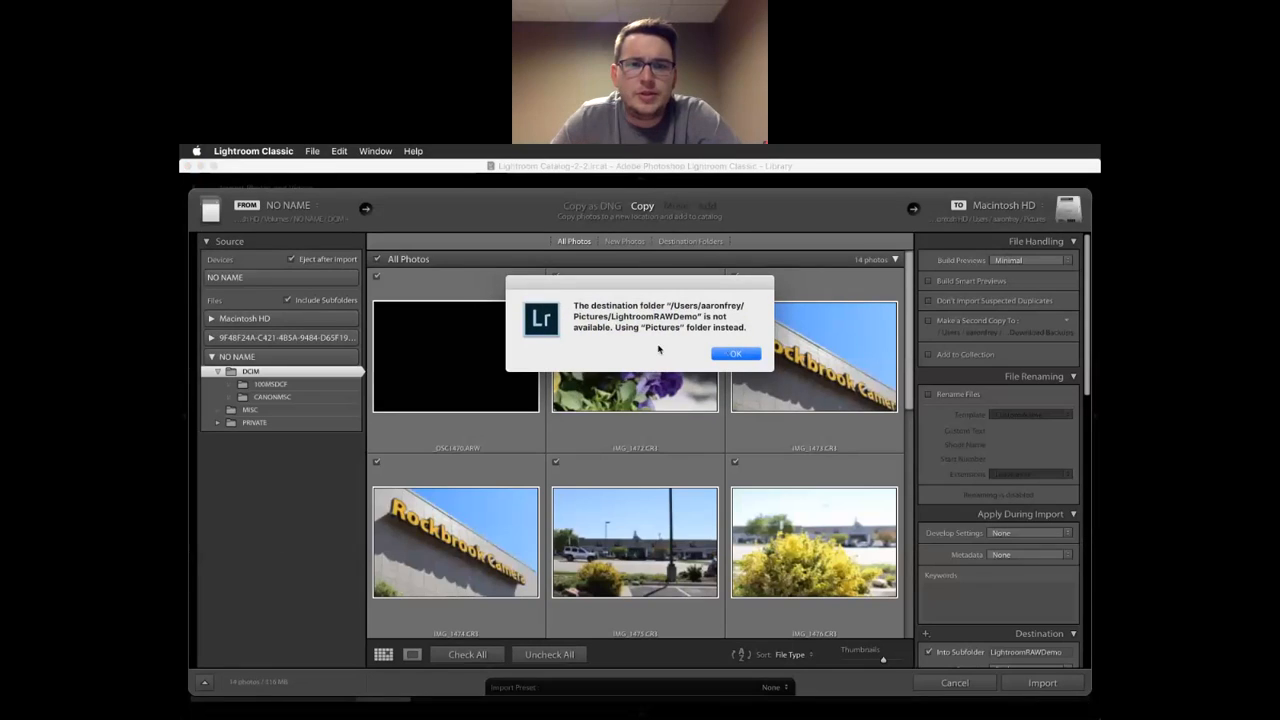
{"action": "left_click", "coordinate": [736, 355]}
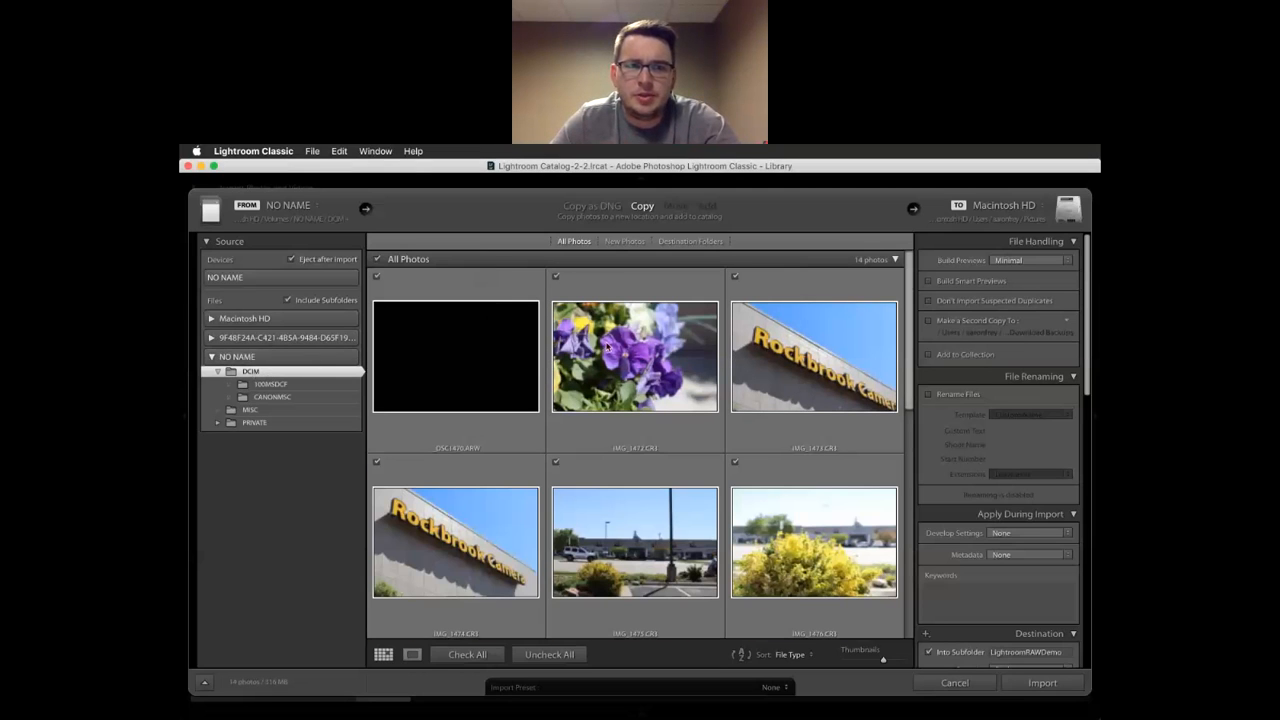
{"action": "scroll", "coordinate": [607, 346], "scroll_direction": "down", "scroll_amount": 8}
Enable Don't Import Suspected Duplicates in File Handling, then scroll to the Destination panel
{"action": "scroll", "coordinate": [607, 346], "scroll_direction": "up", "scroll_amount": 10}
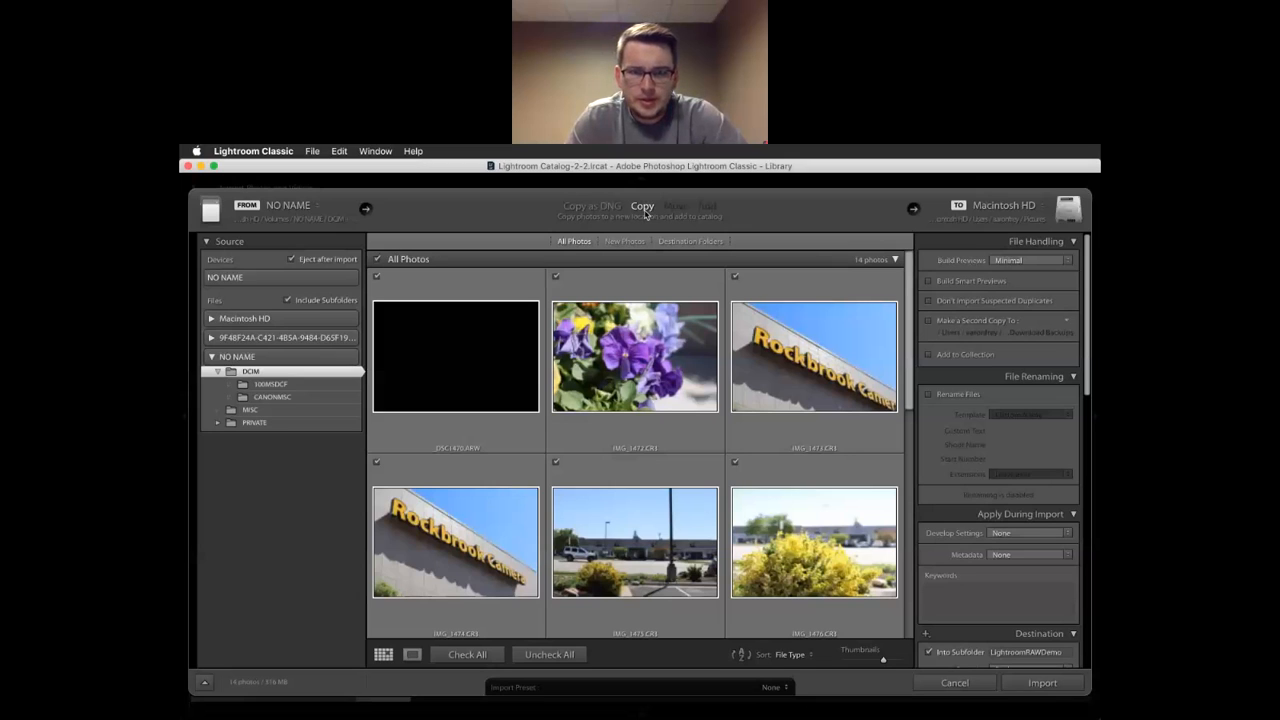
{"action": "scroll", "coordinate": [1031, 323], "scroll_direction": "up", "scroll_amount": 2}
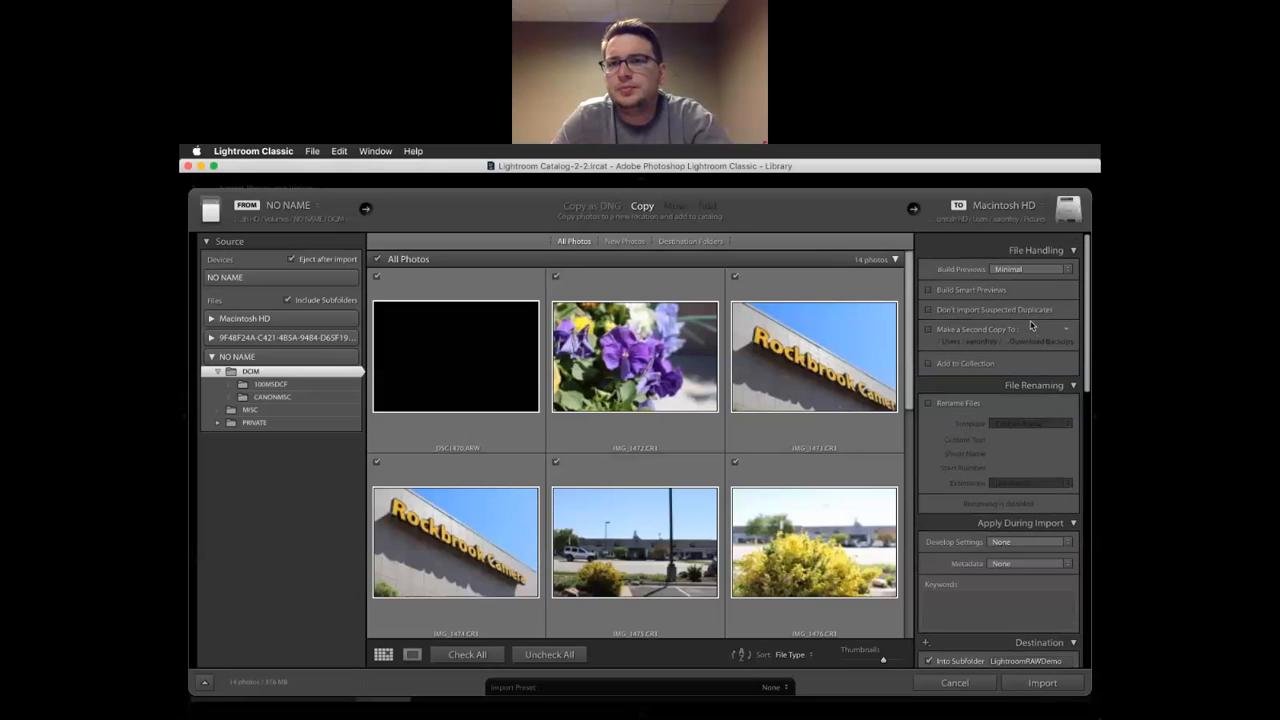
{"action": "scroll", "coordinate": [1000, 312], "scroll_direction": "down", "scroll_amount": 1}
{"action": "scroll", "coordinate": [1001, 314], "scroll_direction": "up", "scroll_amount": 2}
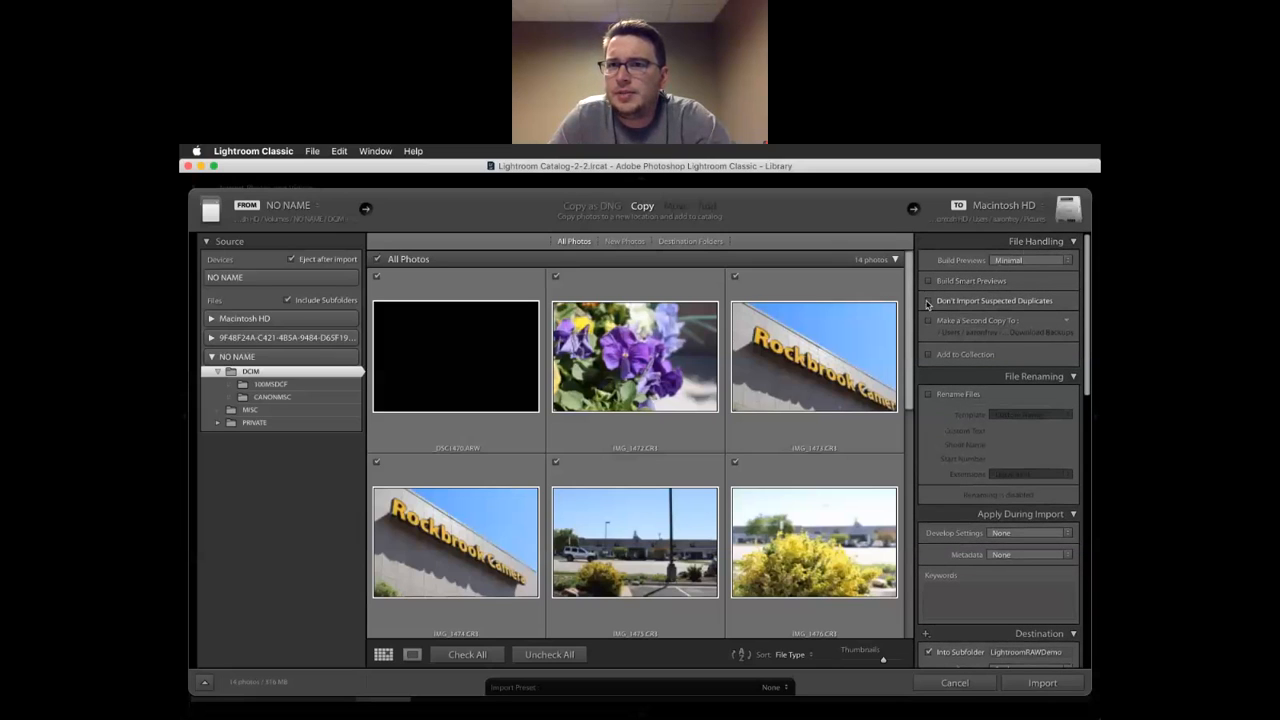
{"action": "left_click", "coordinate": [928, 304]}
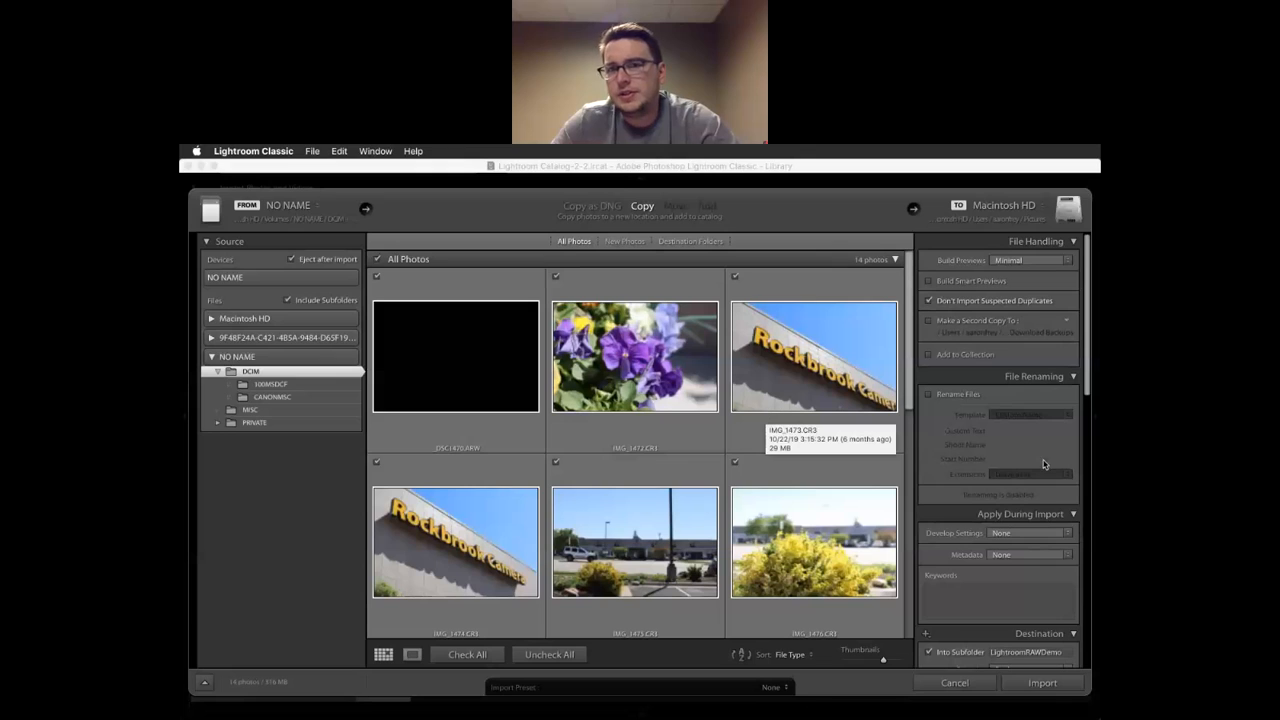
{"action": "scroll", "coordinate": [998, 330], "scroll_direction": "down", "scroll_amount": 1}
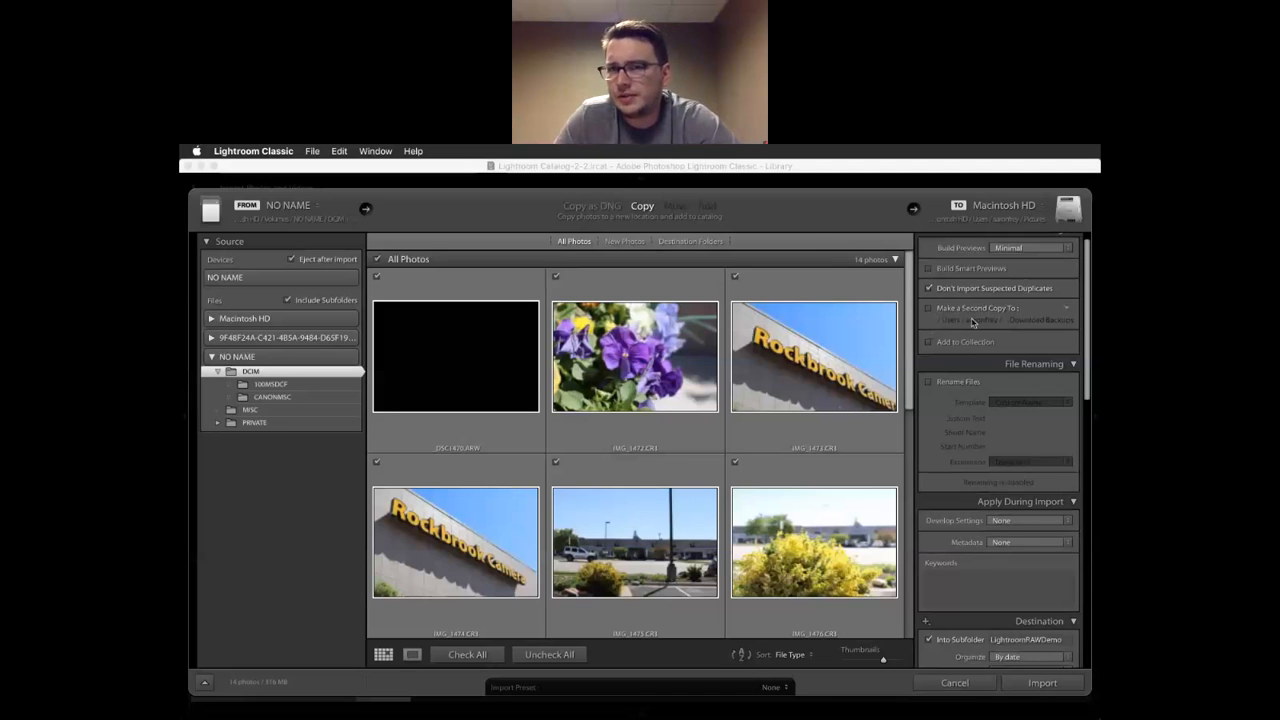
{"action": "scroll", "coordinate": [971, 321], "scroll_direction": "down", "scroll_amount": 2}
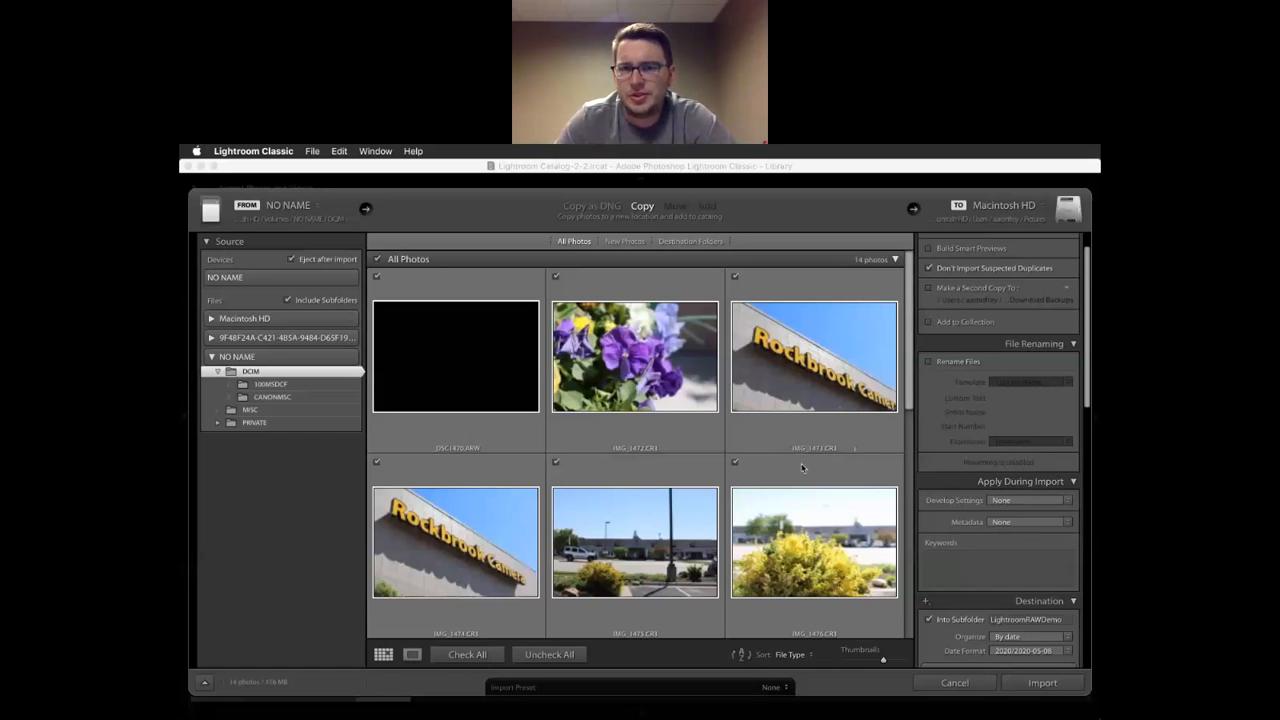
{"action": "scroll", "coordinate": [960, 442], "scroll_direction": "down", "scroll_amount": 5}
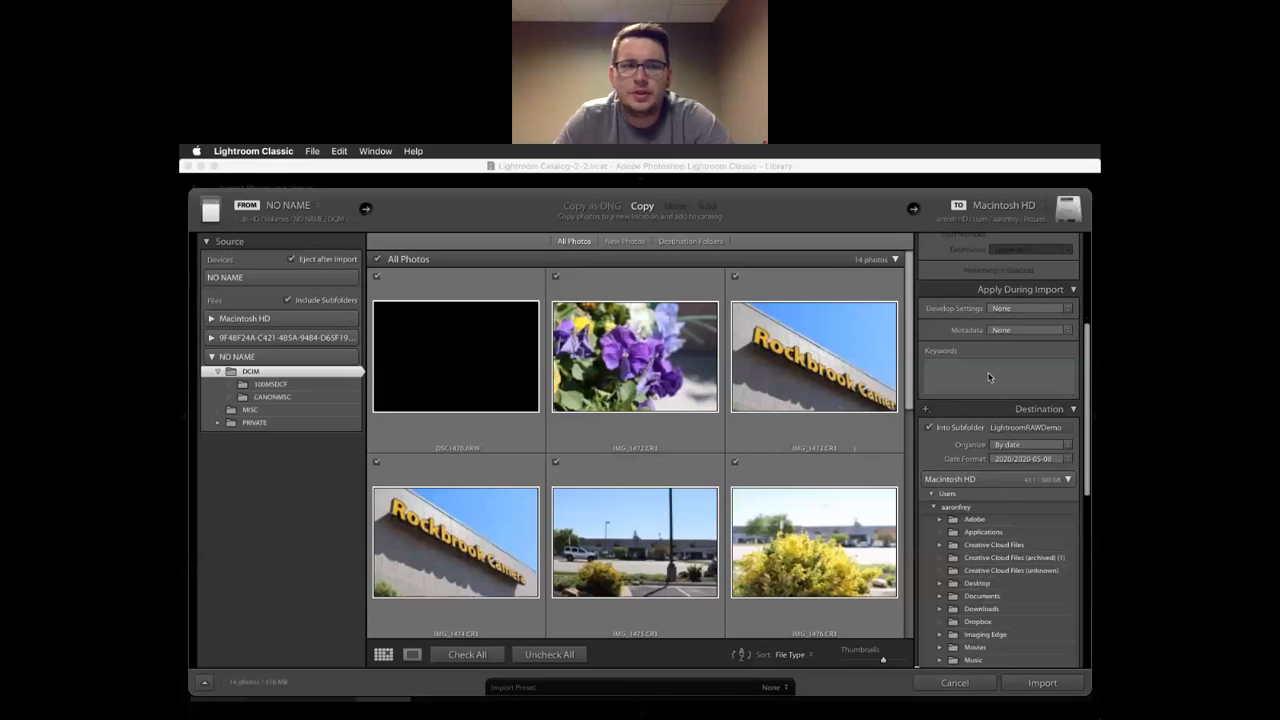
{"action": "scroll", "coordinate": [958, 430], "scroll_direction": "down", "scroll_amount": 2}
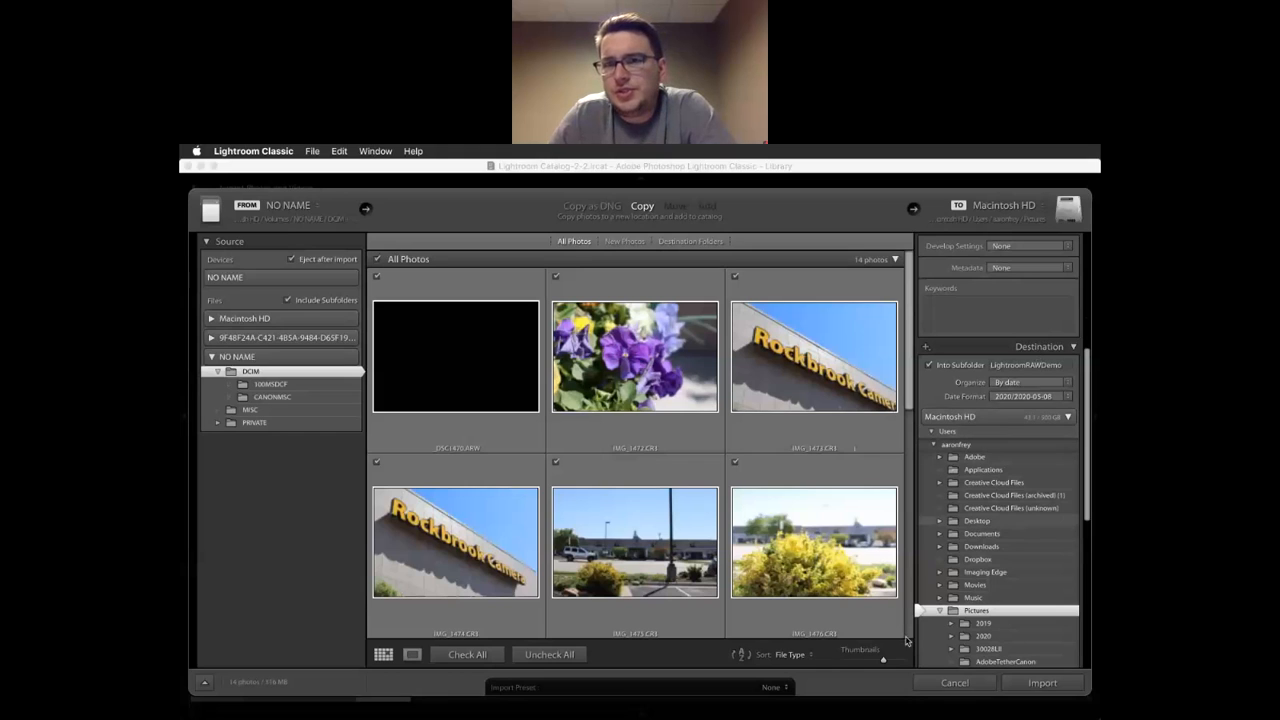
{"action": "scroll", "coordinate": [989, 612], "scroll_direction": "down", "scroll_amount": 1}
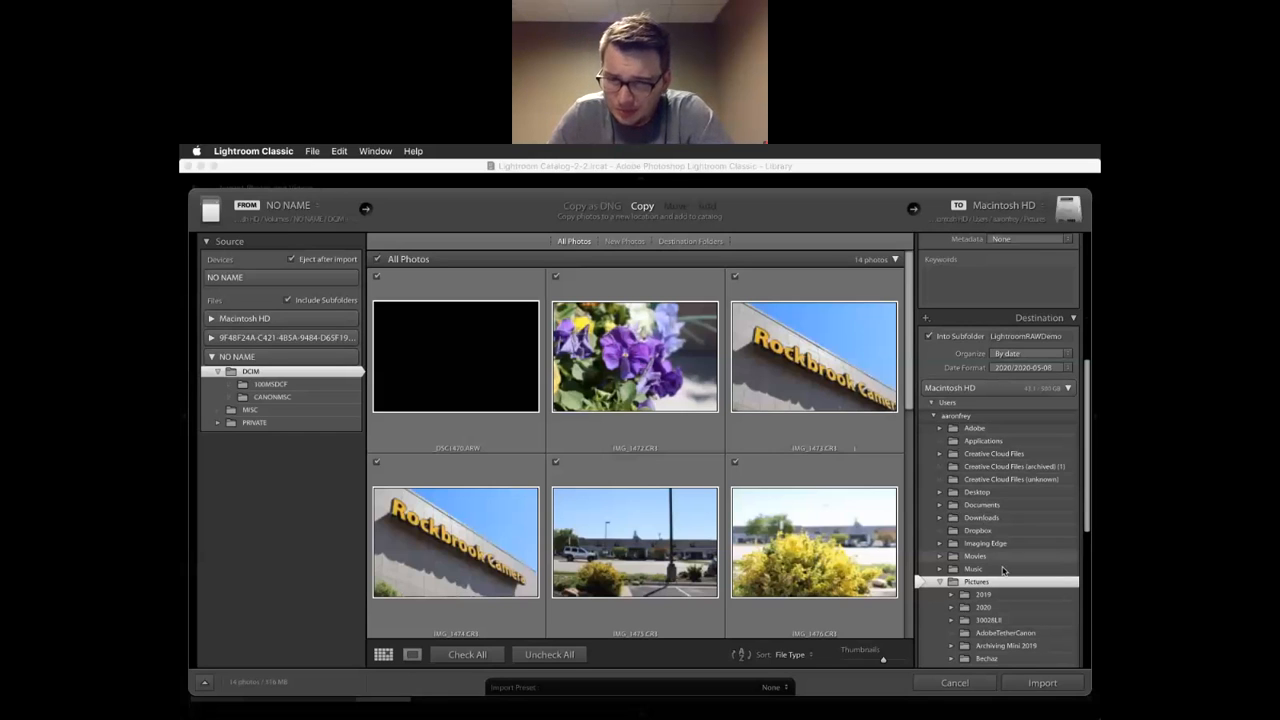
{"action": "scroll", "coordinate": [989, 585], "scroll_direction": "up", "scroll_amount": 3}
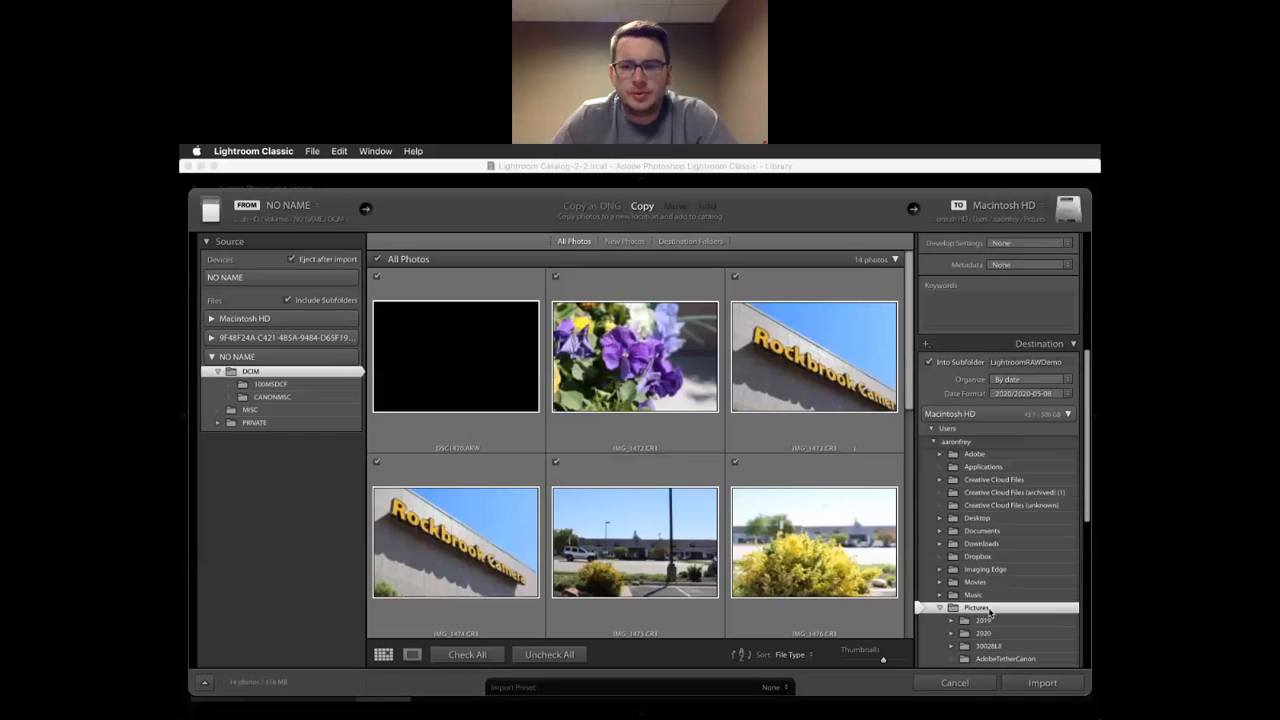
Name the import's Into Subfolder LightroomLunchMay8
{"action": "left_click", "coordinate": [1030, 364]}
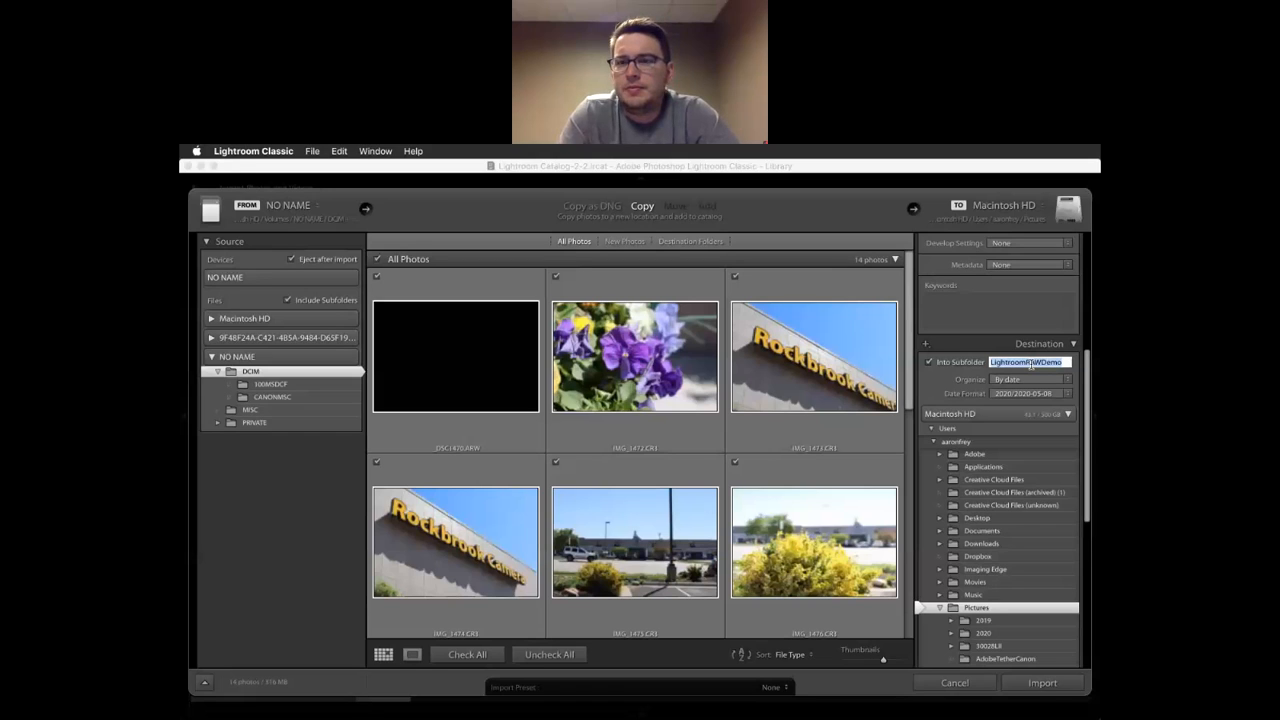
{"action": "type", "text": "Lightroom"}
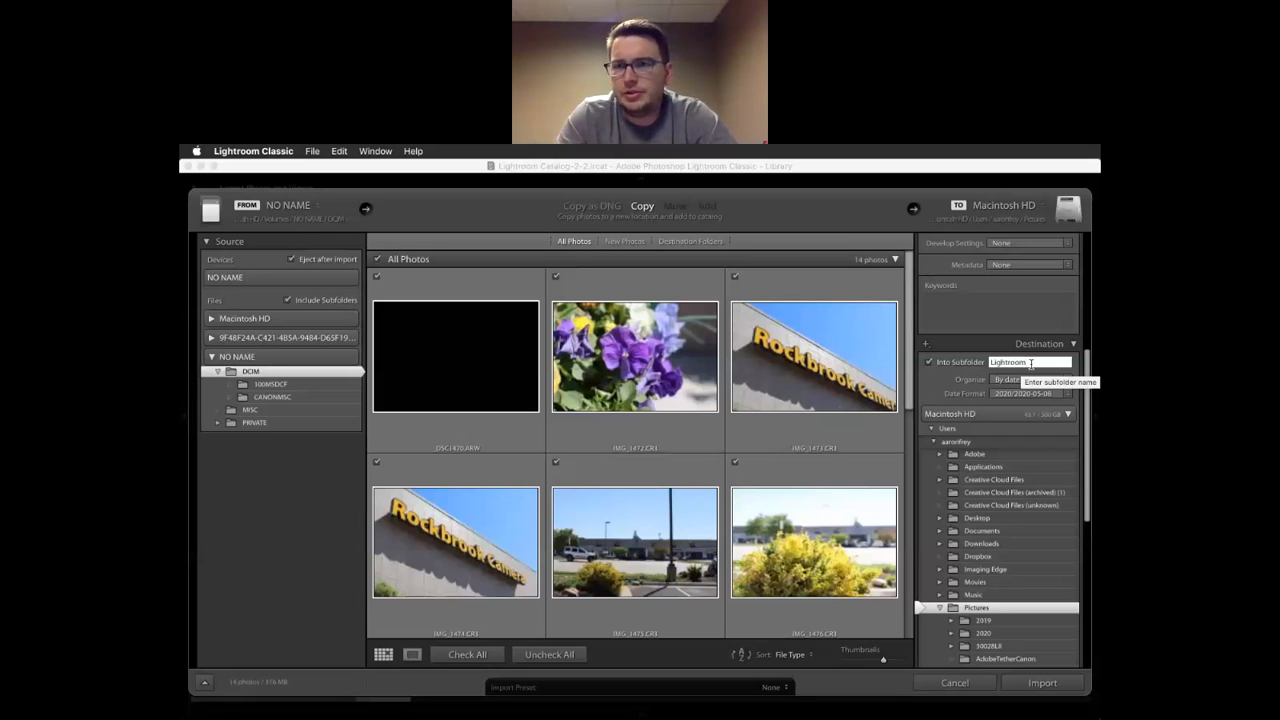
{"action": "type", "text": "Lunch"}
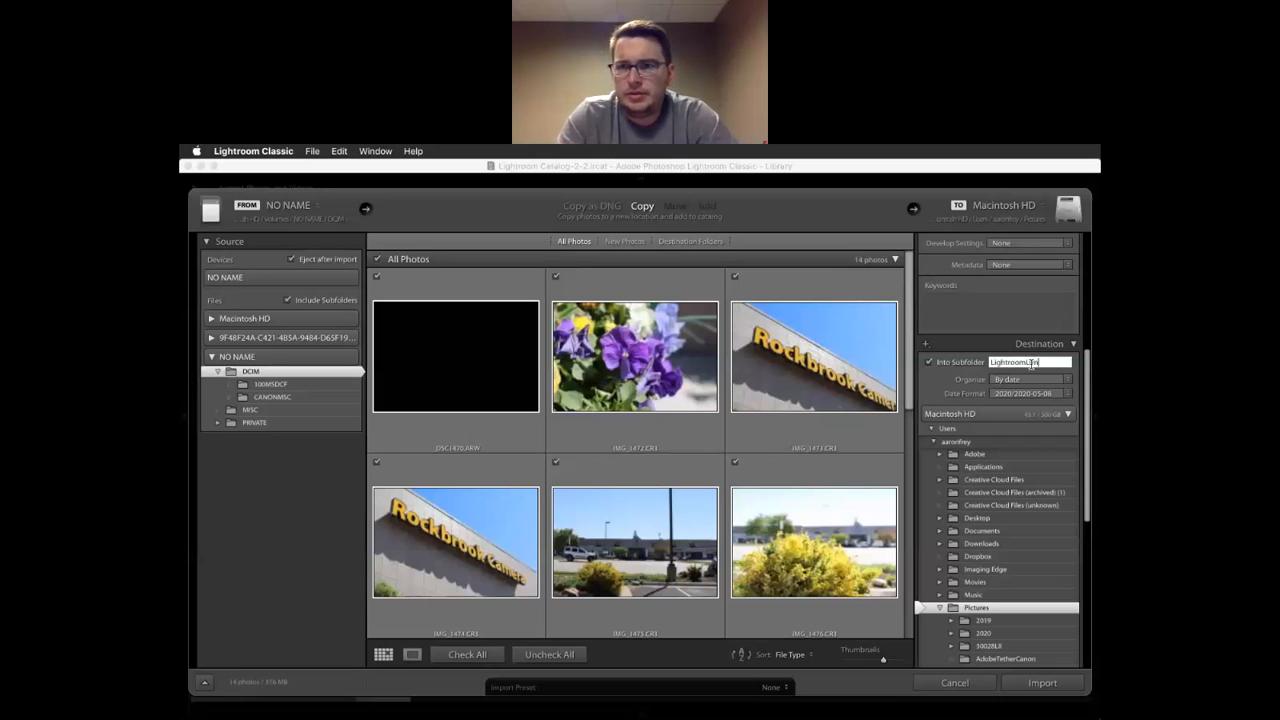
{"action": "type", "text": "Ma"}
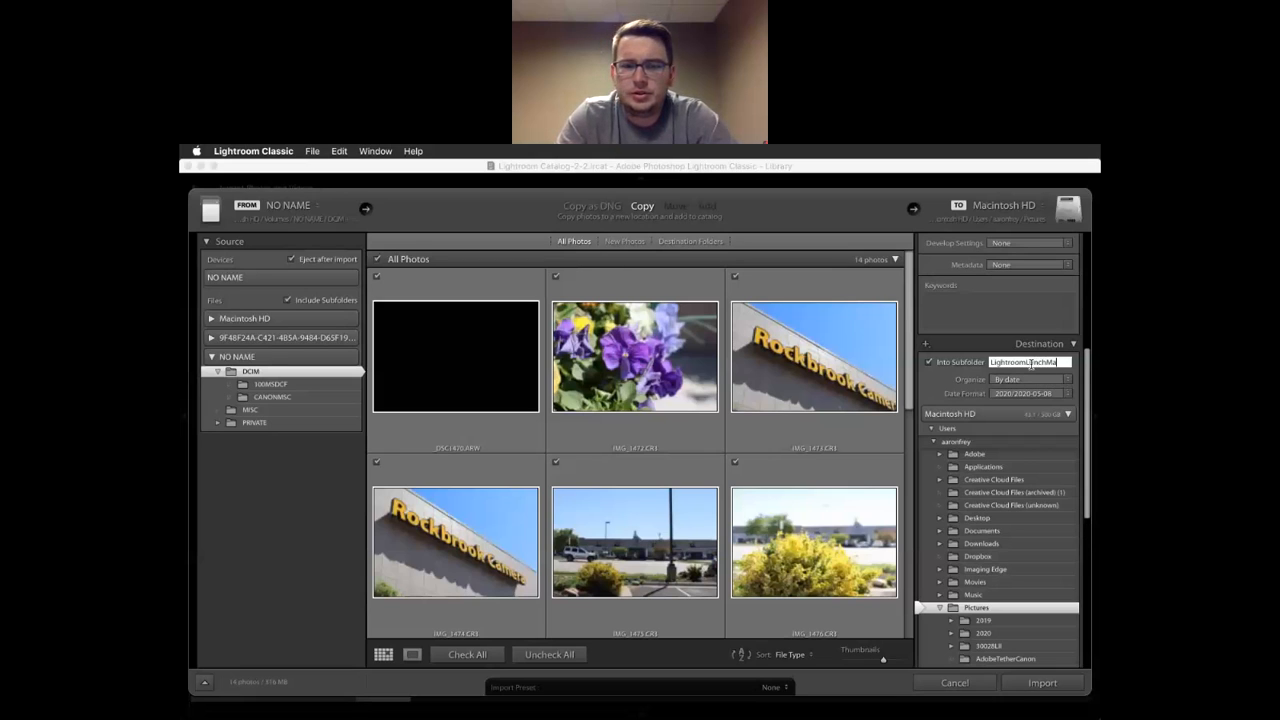
{"action": "type", "text": "y8"}
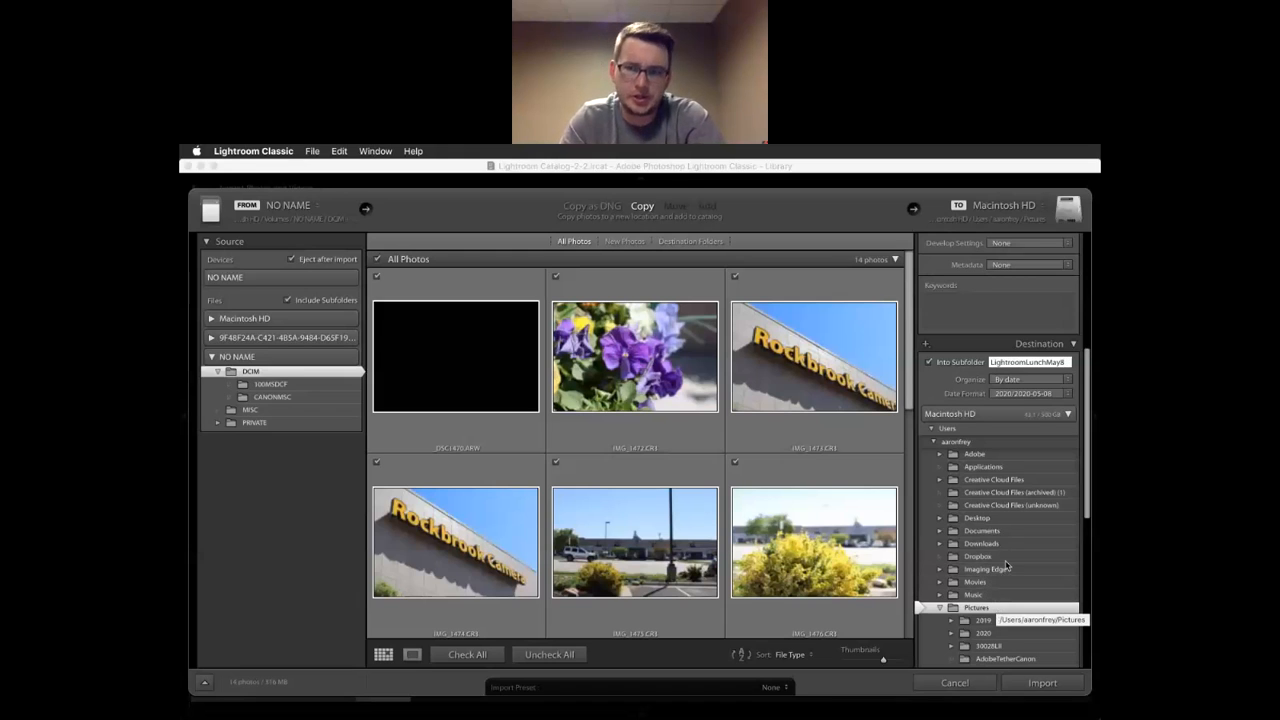
Review the Destination panel: LightroomLunchMay8 subfolder under Pictures, organized by date
{"action": "scroll", "coordinate": [991, 557], "scroll_direction": "down", "scroll_amount": 2}
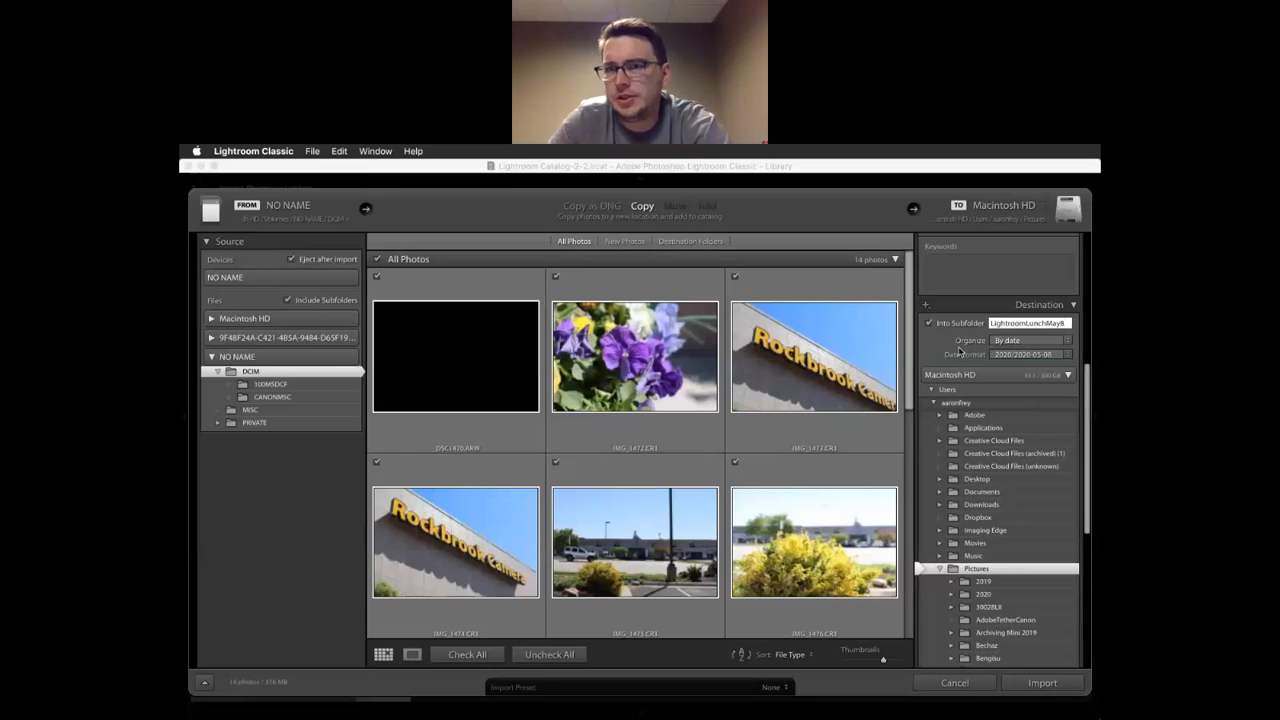
{"action": "scroll", "coordinate": [929, 337], "scroll_direction": "down", "scroll_amount": 5}
{"action": "scroll", "coordinate": [929, 337], "scroll_direction": "down", "scroll_amount": 10}
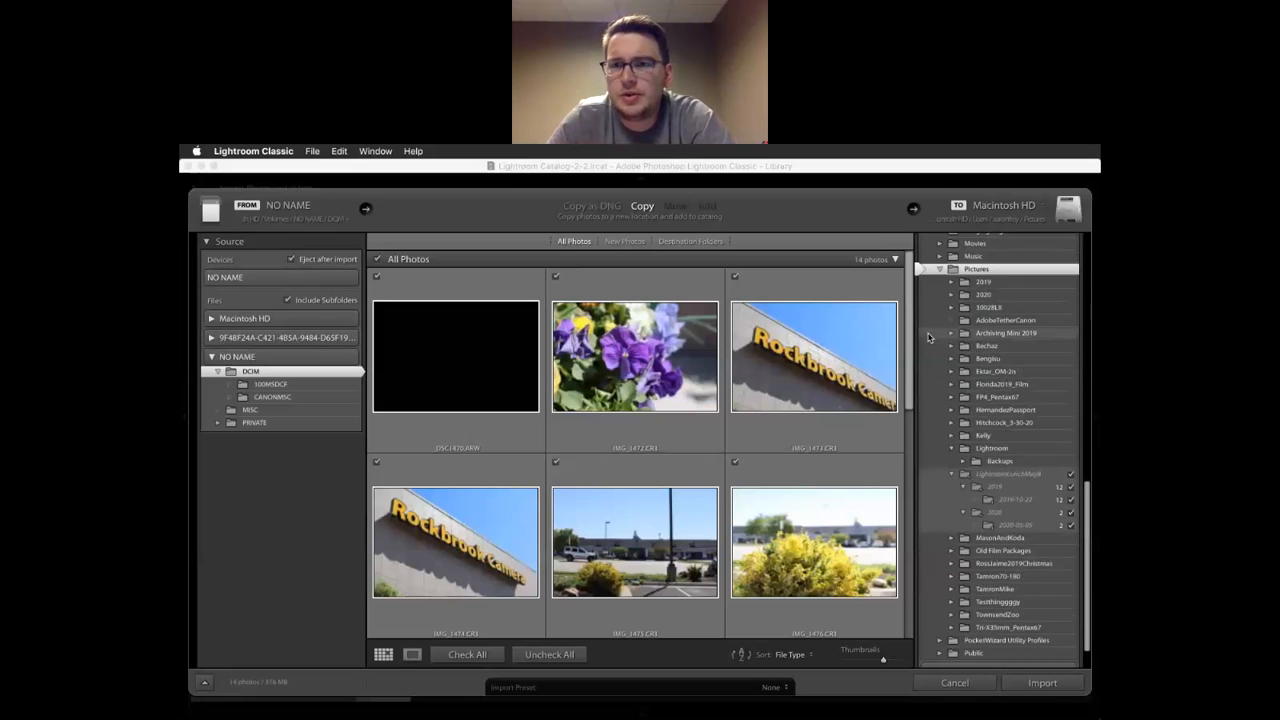
{"action": "scroll", "coordinate": [929, 337], "scroll_direction": "up", "scroll_amount": 5}
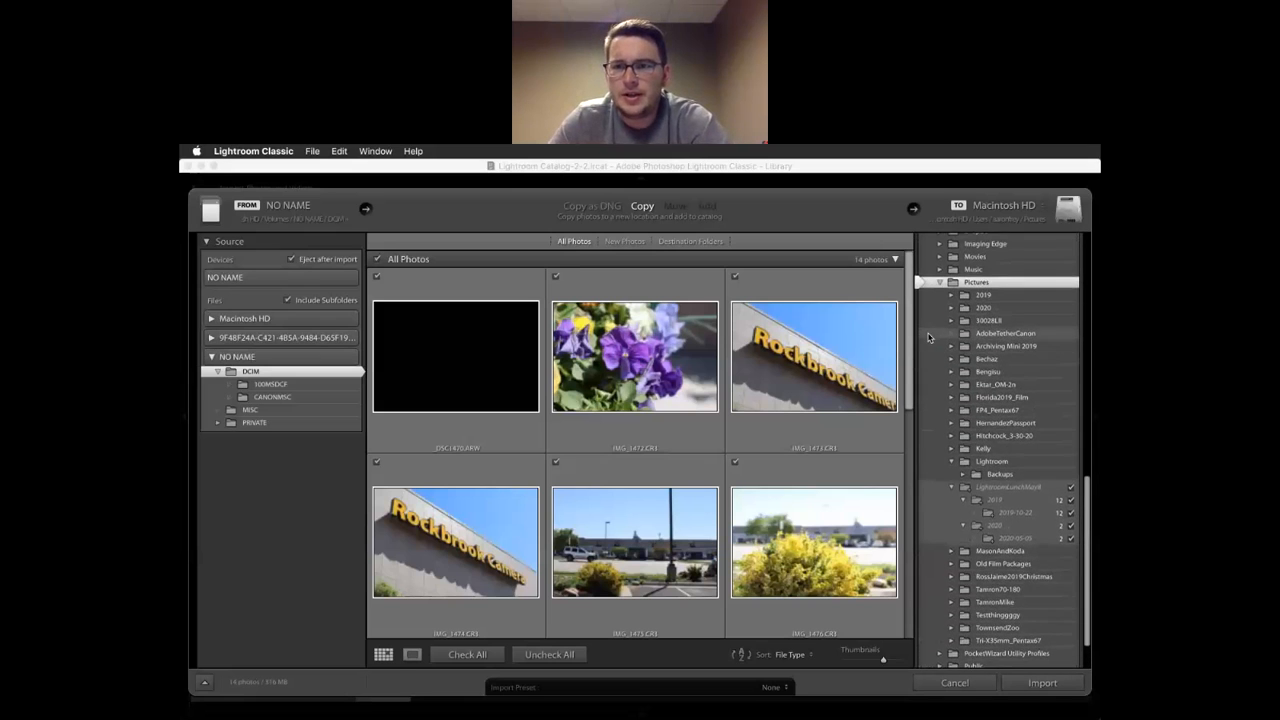
{"action": "scroll", "coordinate": [929, 337], "scroll_direction": "up", "scroll_amount": 4}
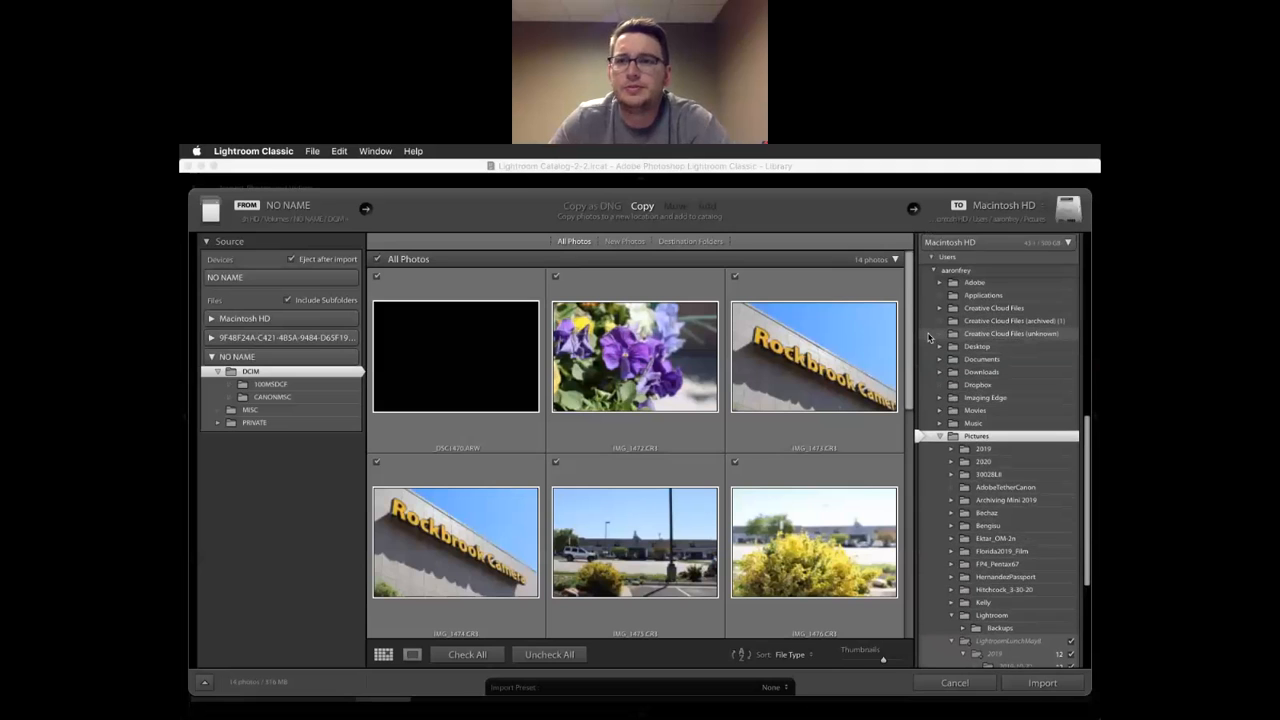
{"action": "scroll", "coordinate": [1029, 397], "scroll_direction": "down", "scroll_amount": 9}
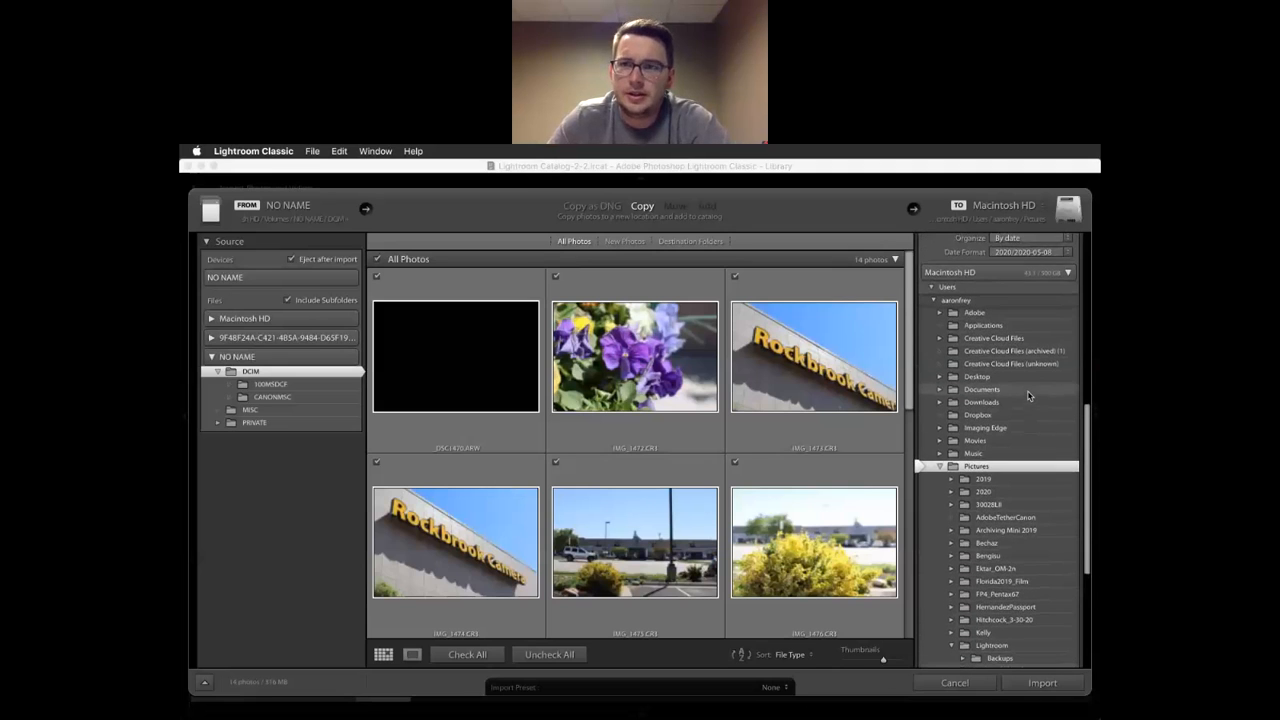
{"action": "scroll", "coordinate": [1029, 395], "scroll_direction": "down", "scroll_amount": 1}
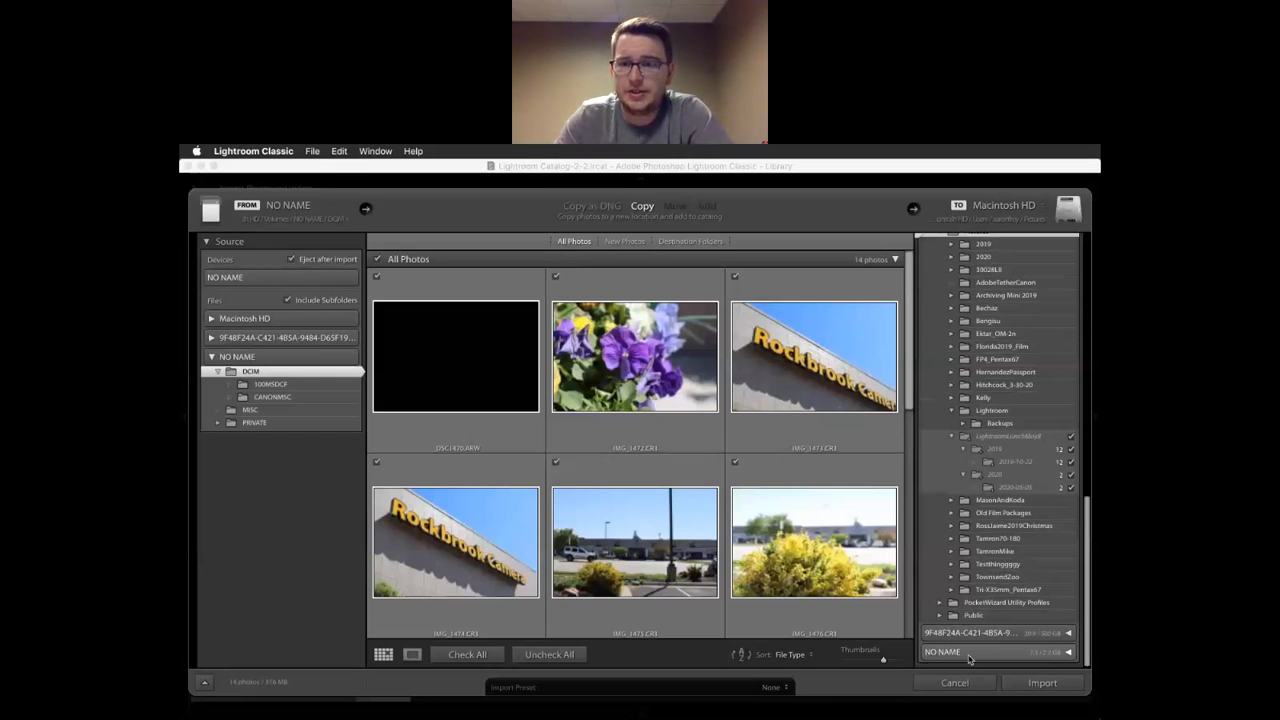
{"action": "scroll", "coordinate": [967, 519], "scroll_direction": "up", "scroll_amount": 10}
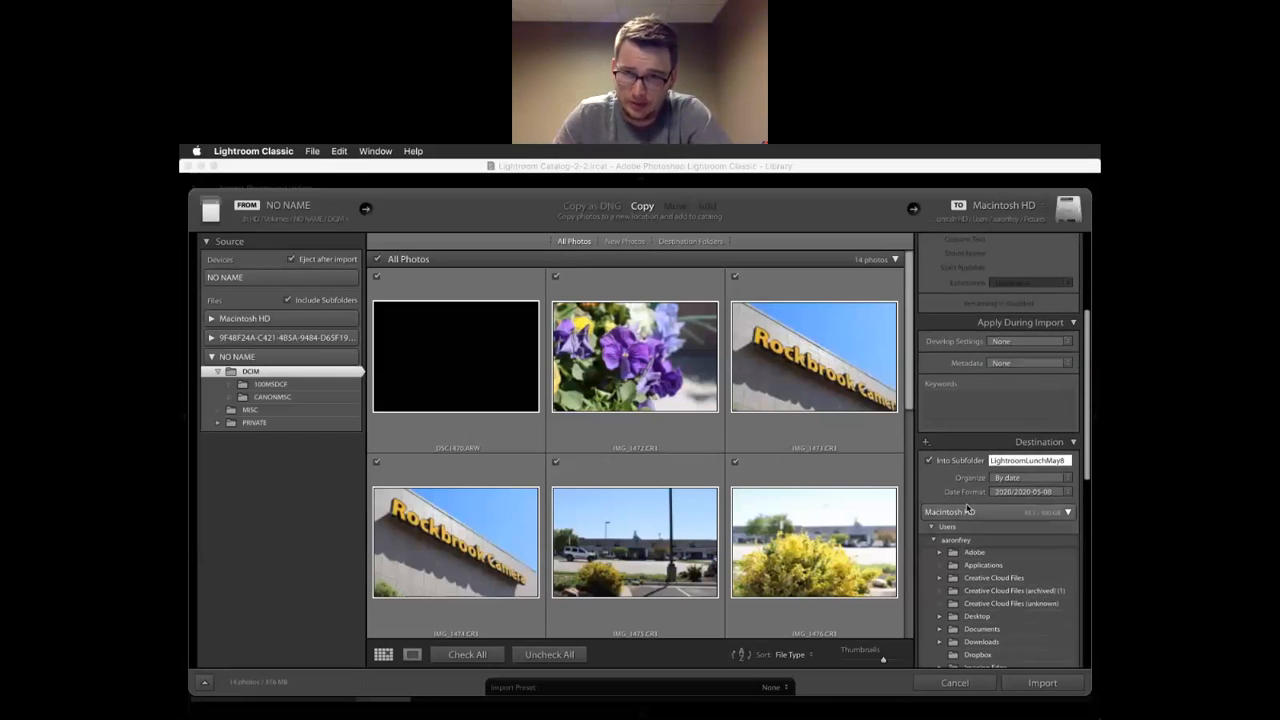
{"action": "scroll", "coordinate": [970, 518], "scroll_direction": "down", "scroll_amount": 5}
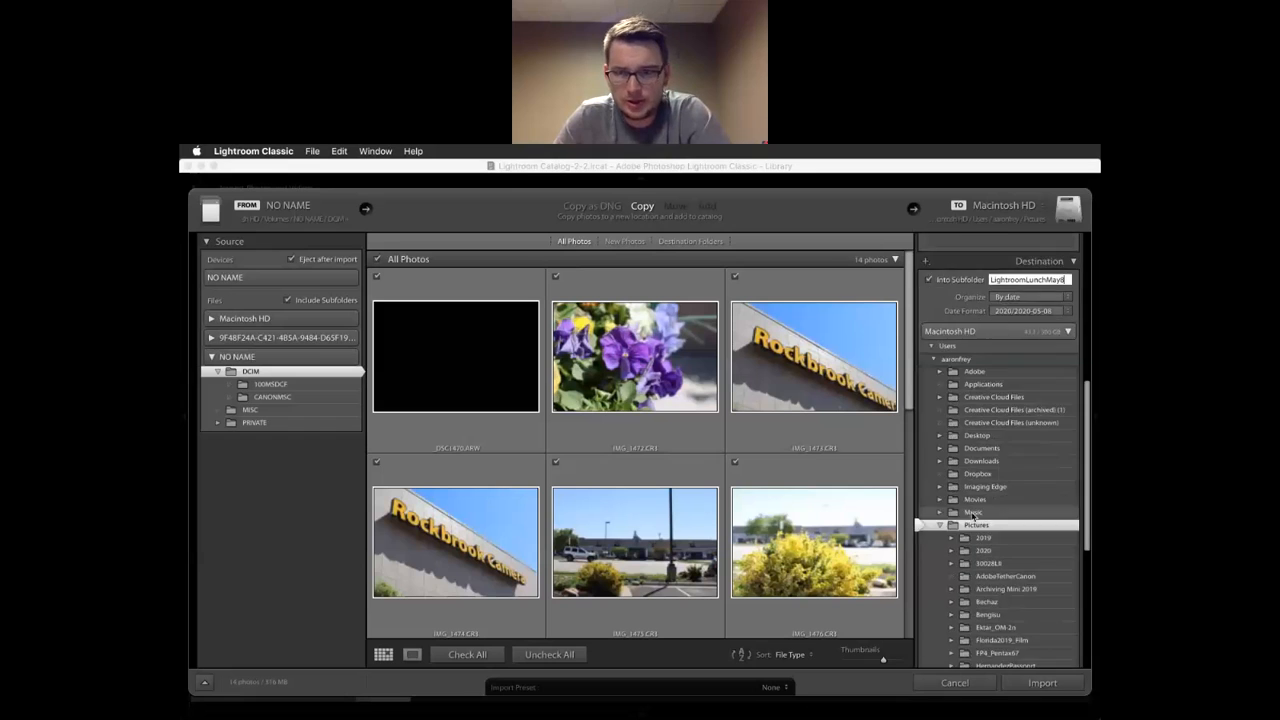
{"action": "scroll", "coordinate": [973, 516], "scroll_direction": "down", "scroll_amount": 8}
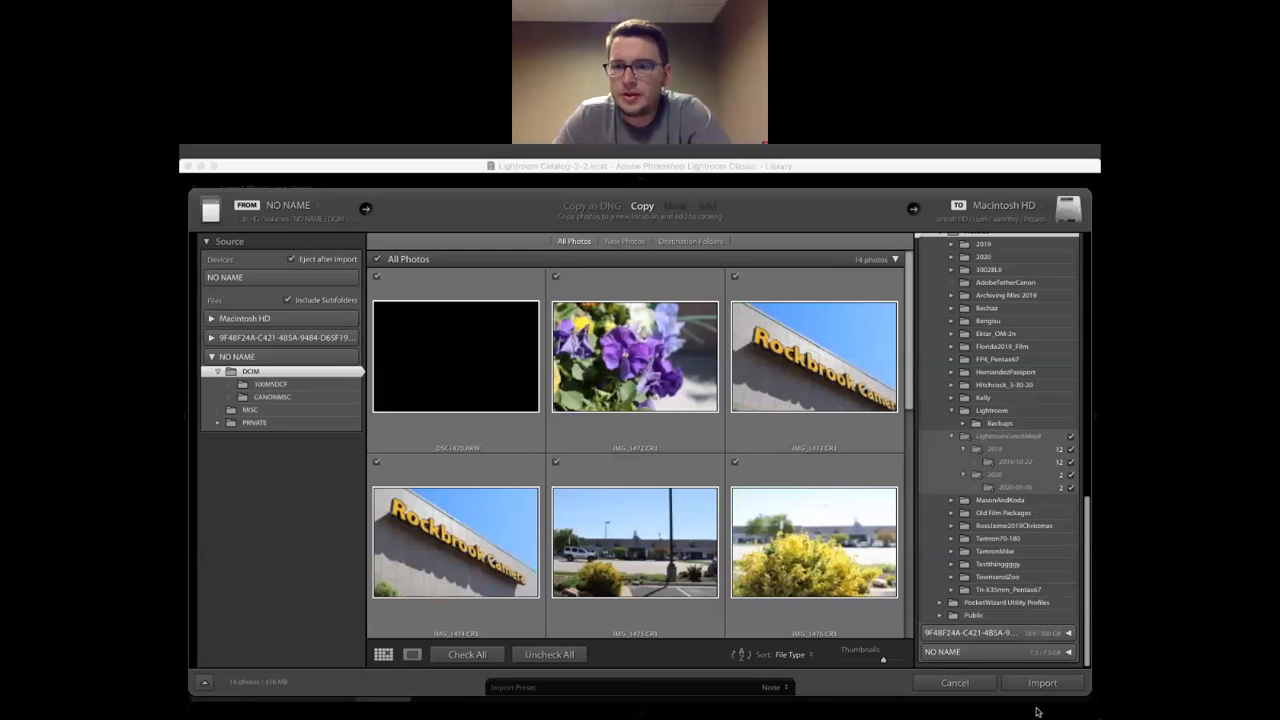
Import the 14 card photos, then browse the new flower and storefront shots in the grid
{"action": "left_click", "coordinate": [1042, 685]}
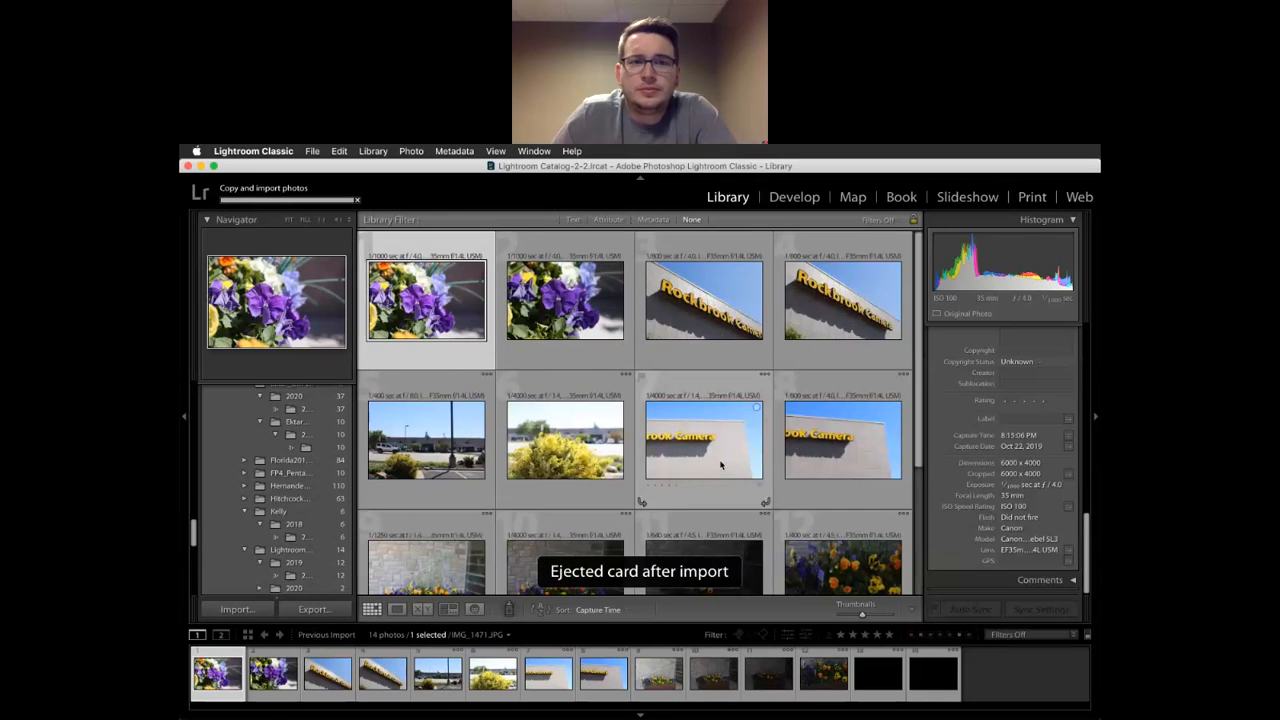
{"action": "scroll", "coordinate": [721, 464], "scroll_direction": "down", "scroll_amount": 4}
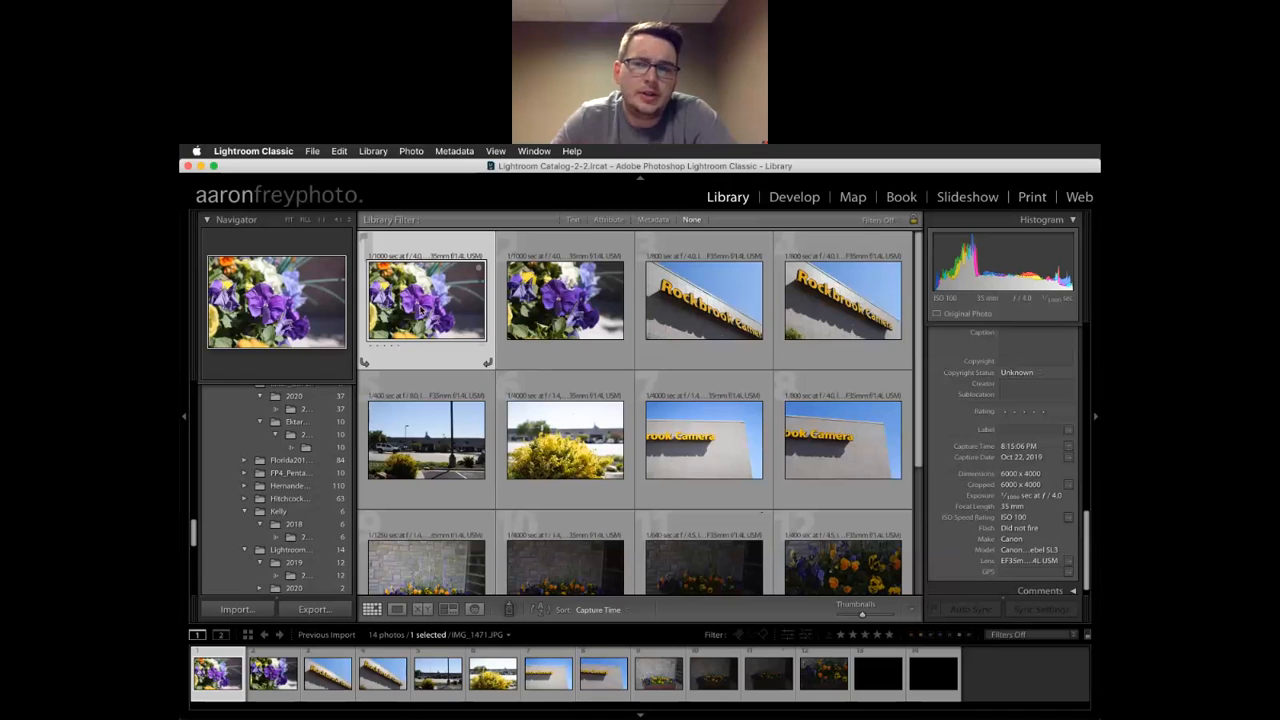
{"action": "scroll", "coordinate": [1018, 518], "scroll_direction": "up", "scroll_amount": 5}
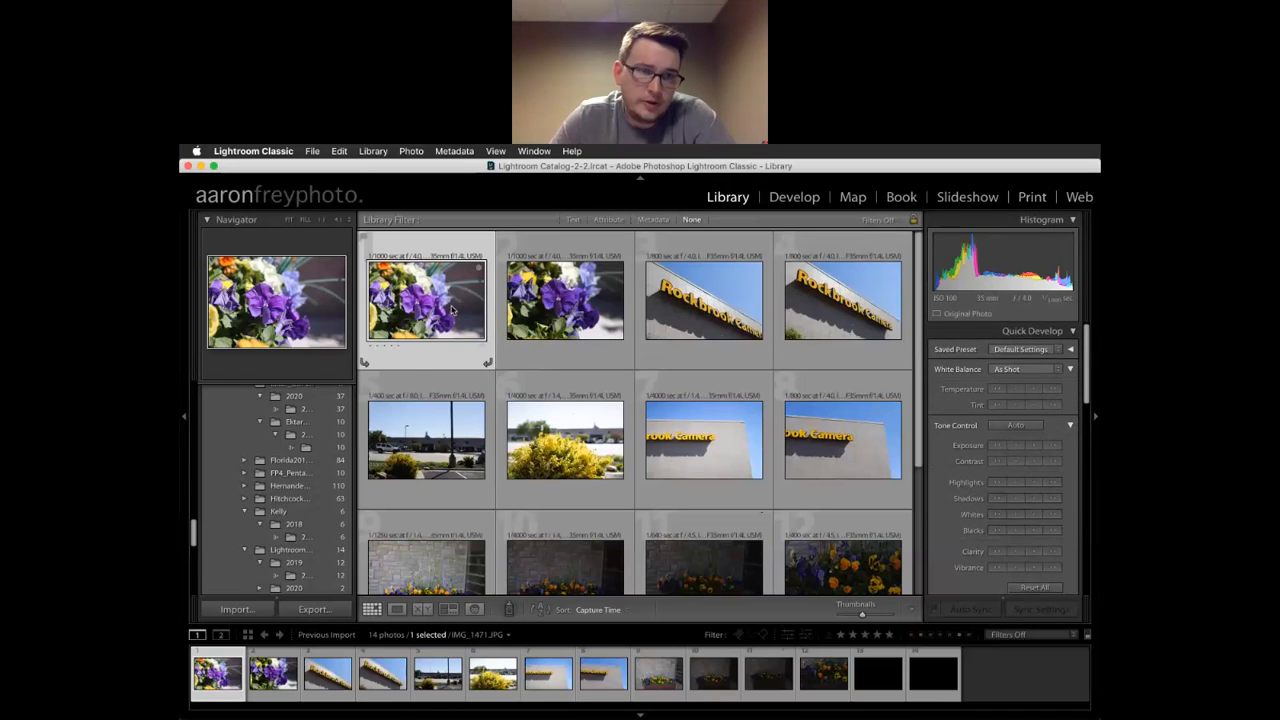
{"action": "scroll", "coordinate": [653, 338], "scroll_direction": "down", "scroll_amount": 3}
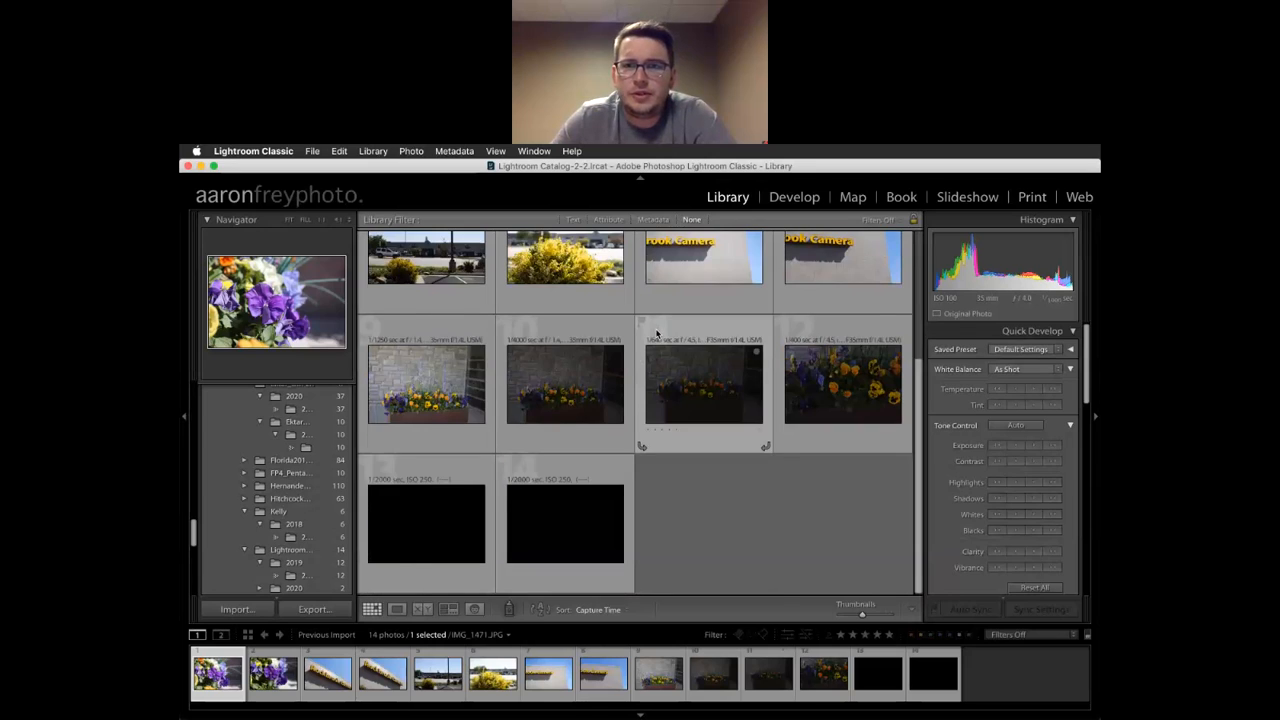
{"action": "scroll", "coordinate": [656, 333], "scroll_direction": "up", "scroll_amount": 3}
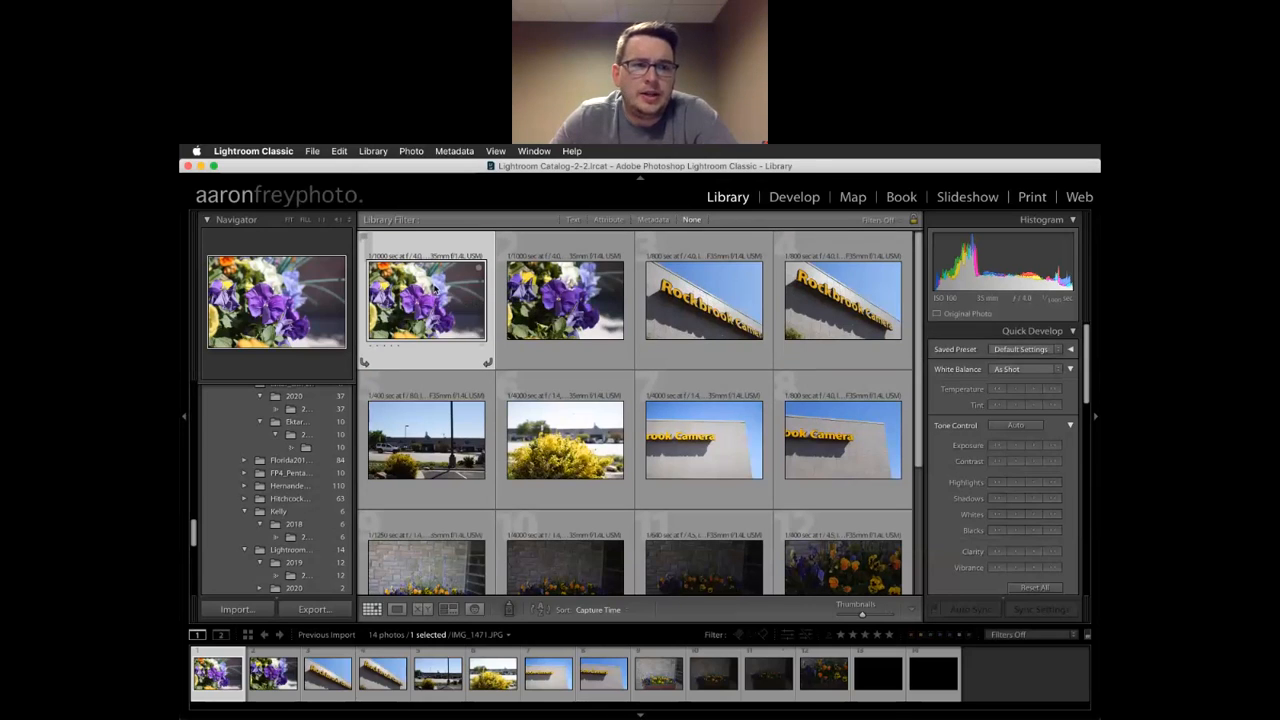
View the photos full size from IMG_1471.JPG through IMG_1477.CR3, then return to IMG_1471.JPG
{"action": "double_click", "coordinate": [434, 288]}
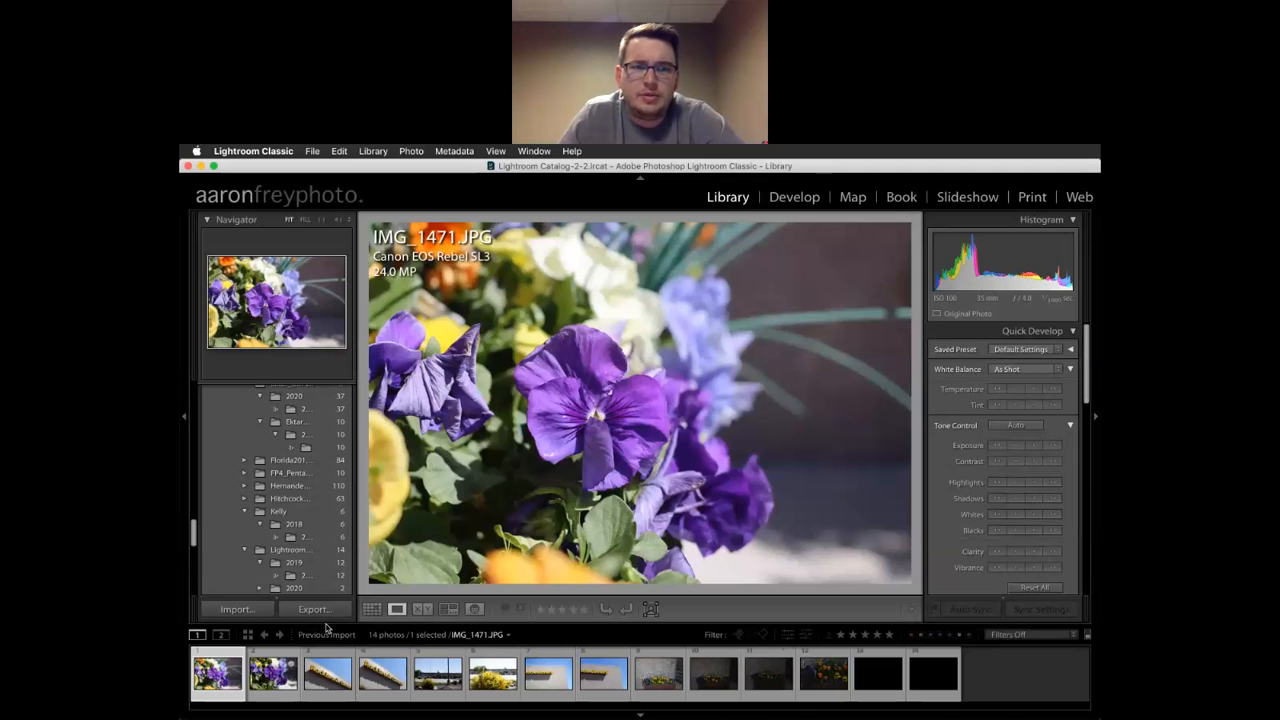
{"action": "key", "text": "Right"}
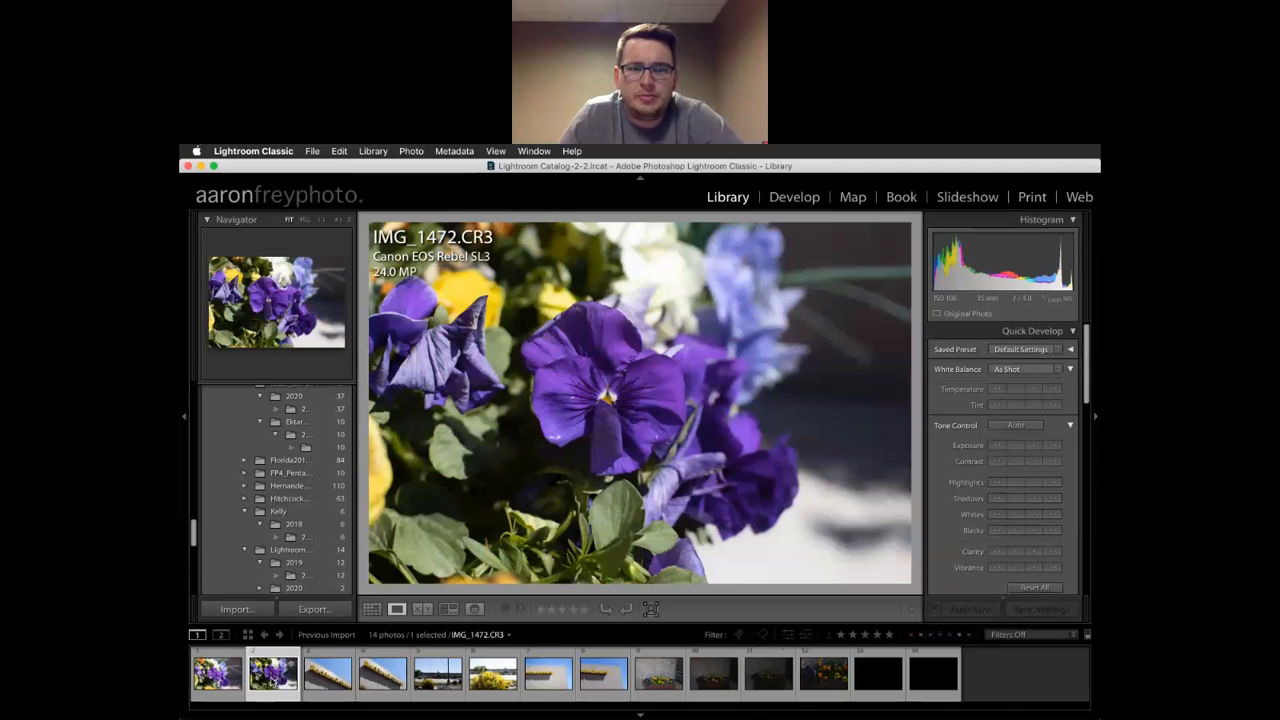
{"action": "left_click", "coordinate": [337, 682]}
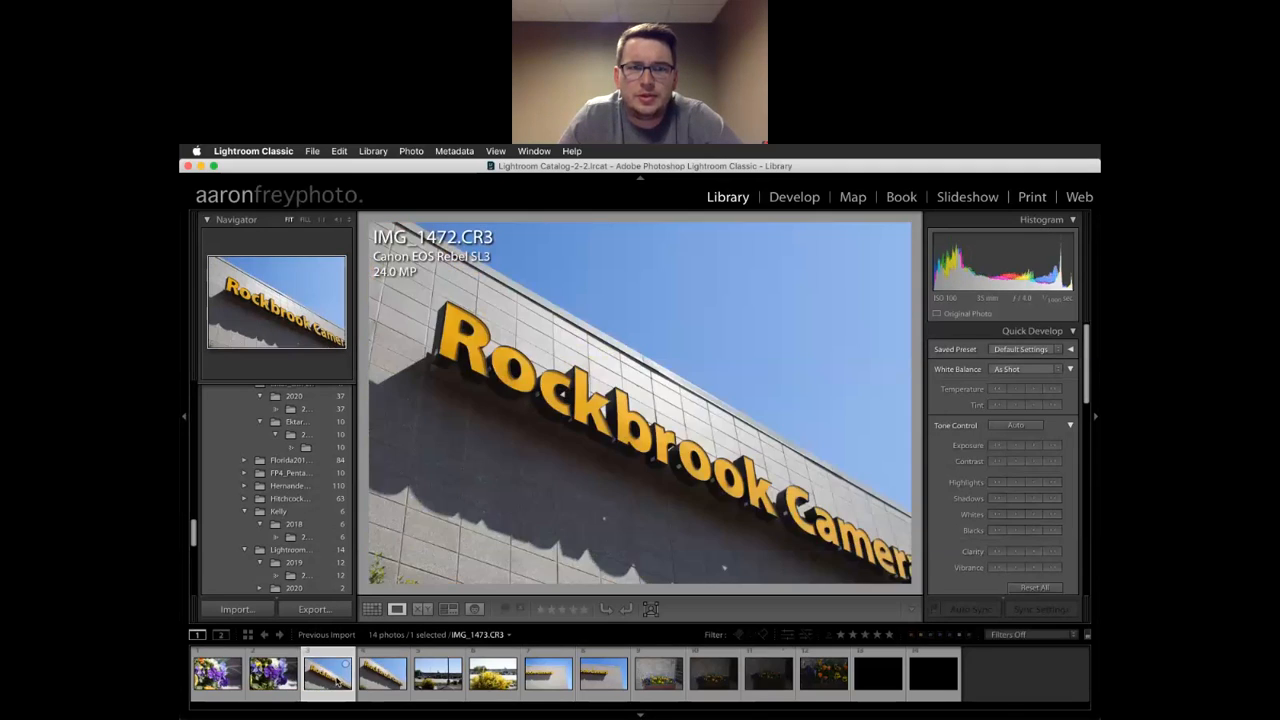
{"action": "left_click", "coordinate": [387, 677]}
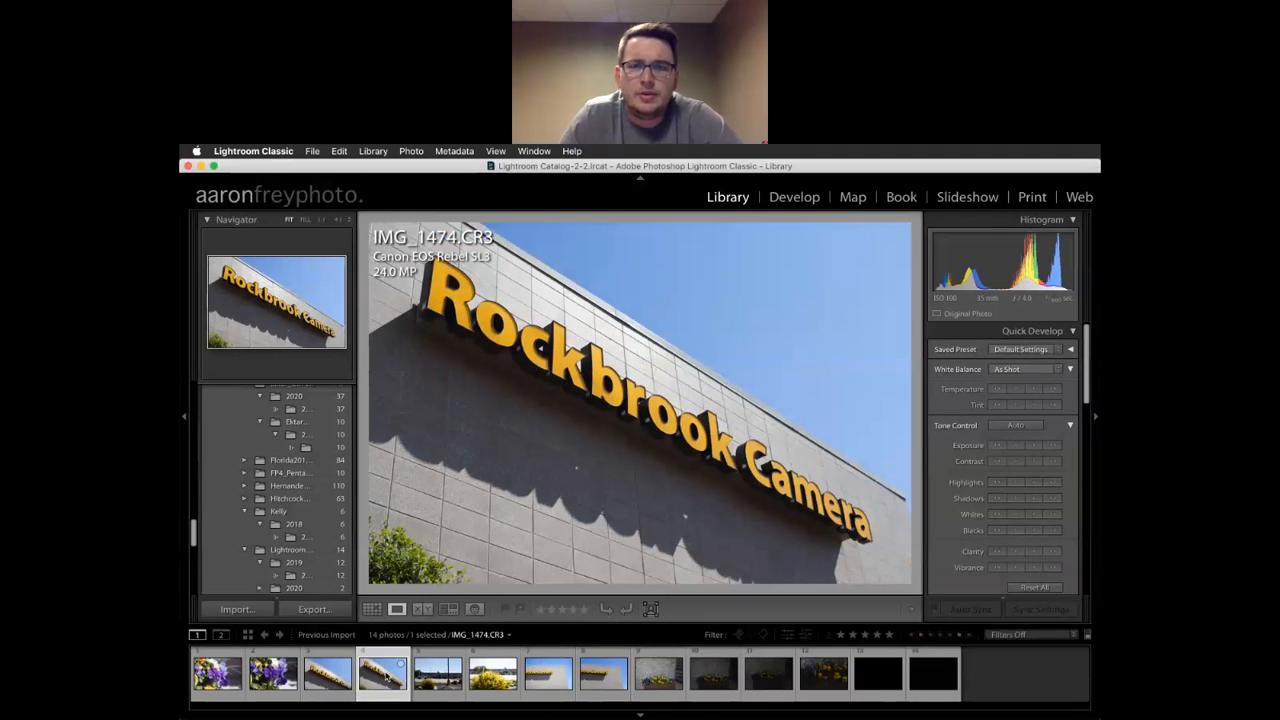
{"action": "key", "text": "Left"}
{"action": "key", "text": "Left"}
{"action": "key", "text": "Left"}
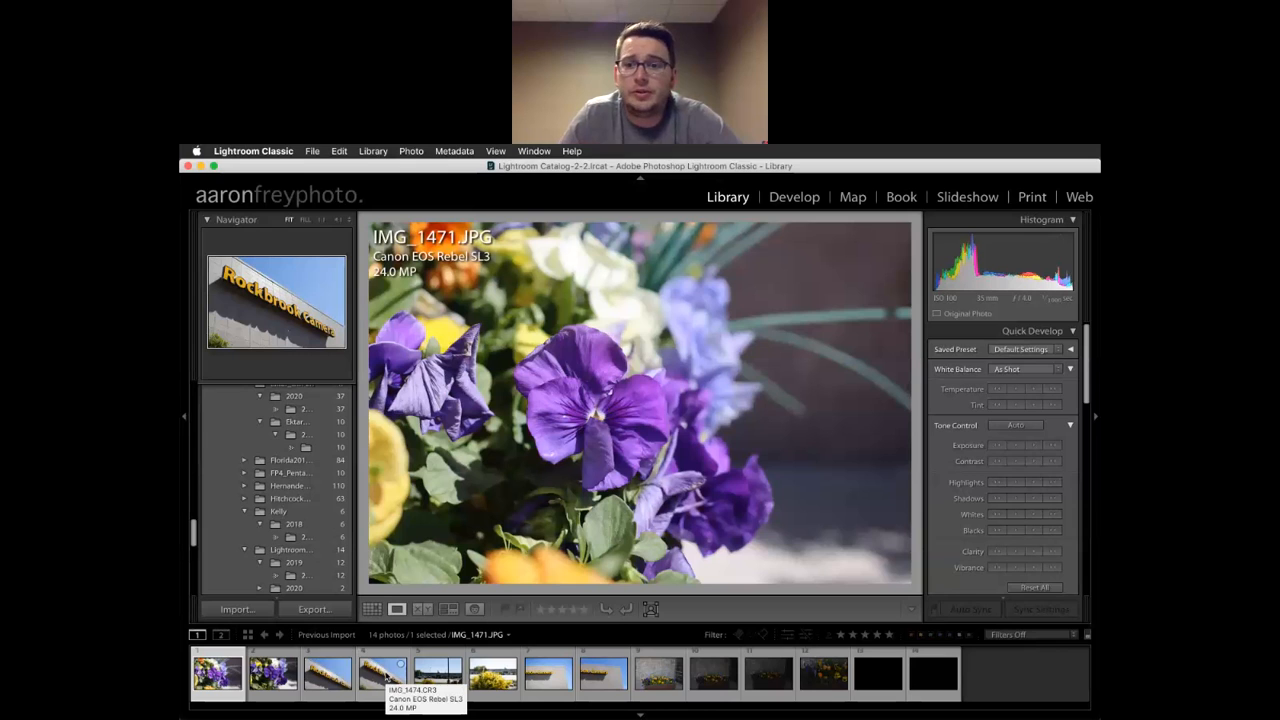
{"action": "key", "text": "Right"}
{"action": "key", "text": "Right"}
{"action": "key", "text": "Right"}
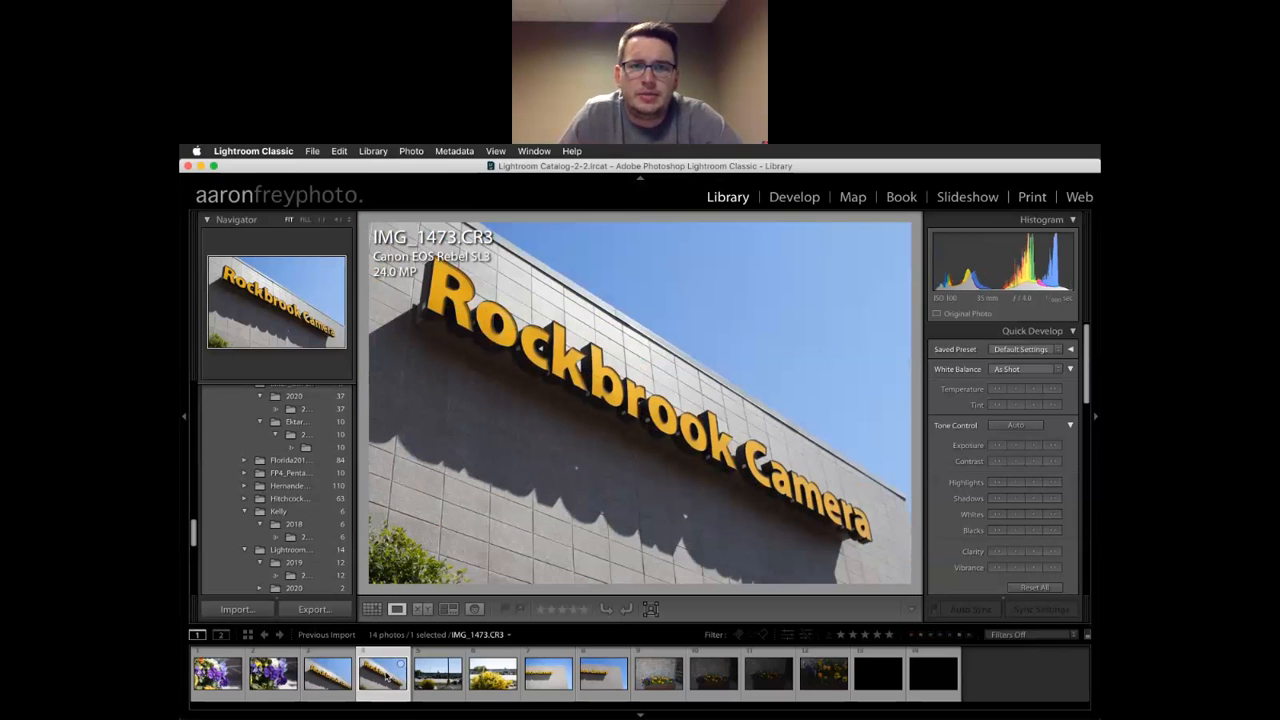
{"action": "key", "text": "Right"}
{"action": "key", "text": "Right"}
{"action": "key", "text": "Right"}
{"action": "key", "text": "Right"}
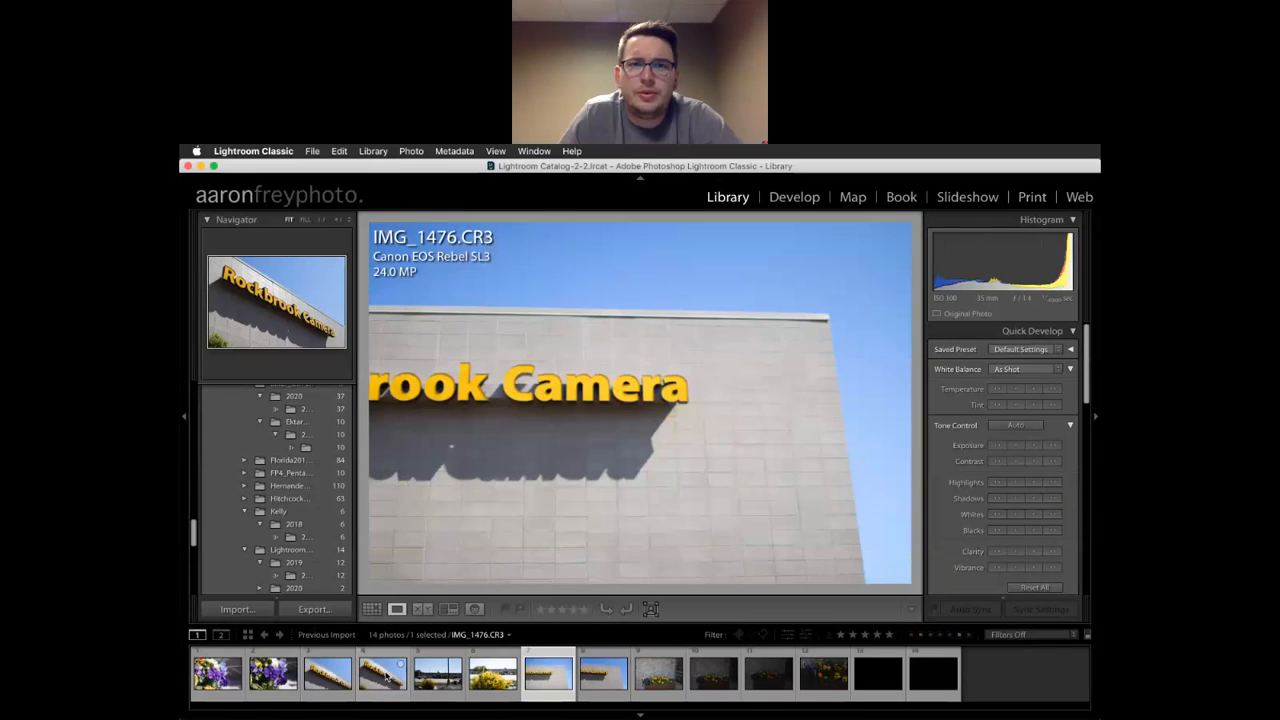
{"action": "key", "text": "Right"}
{"action": "key", "text": "Right"}
{"action": "key", "text": "Right"}
{"action": "key", "text": "Right"}
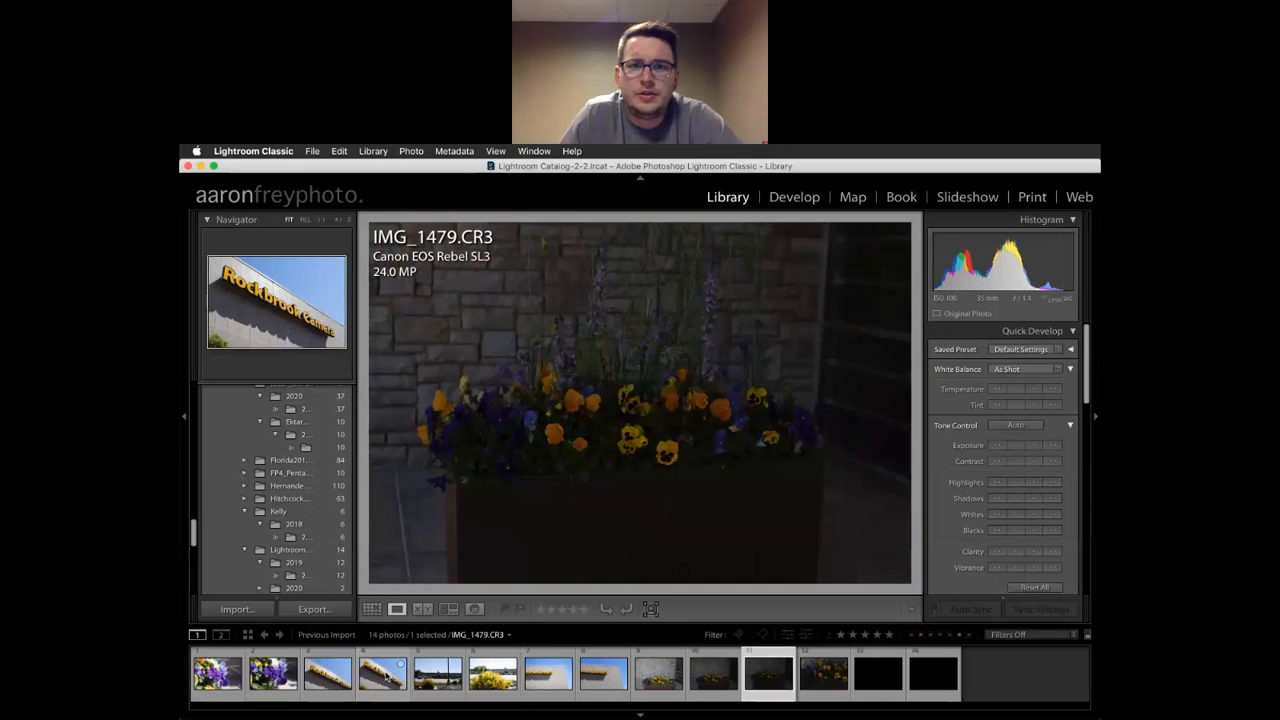
{"action": "key", "text": "Left"}
{"action": "key", "text": "Left"}
{"action": "key", "text": "Left"}
{"action": "key", "text": "Left"}
{"action": "key", "text": "Left"}
{"action": "key", "text": "Left"}
{"action": "key", "text": "Left"}
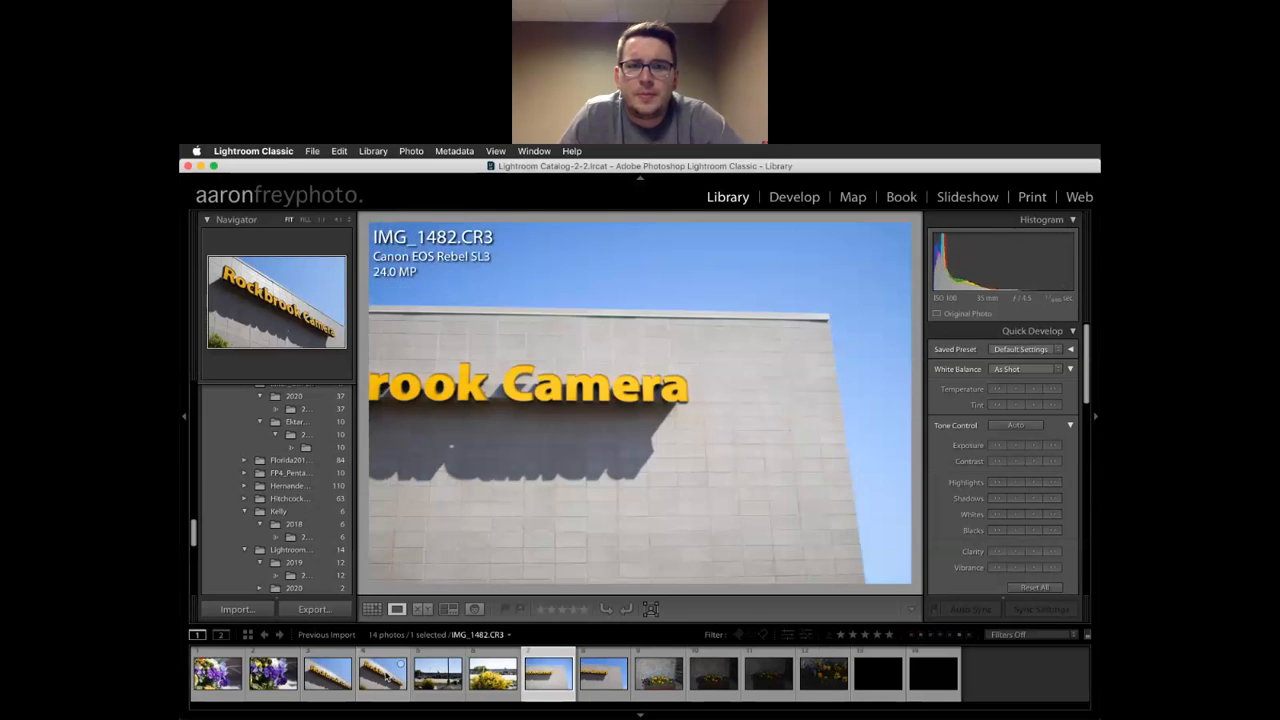
{"action": "key", "text": "Left"}
{"action": "key", "text": "Left"}
{"action": "key", "text": "Left"}
{"action": "key", "text": "Left"}
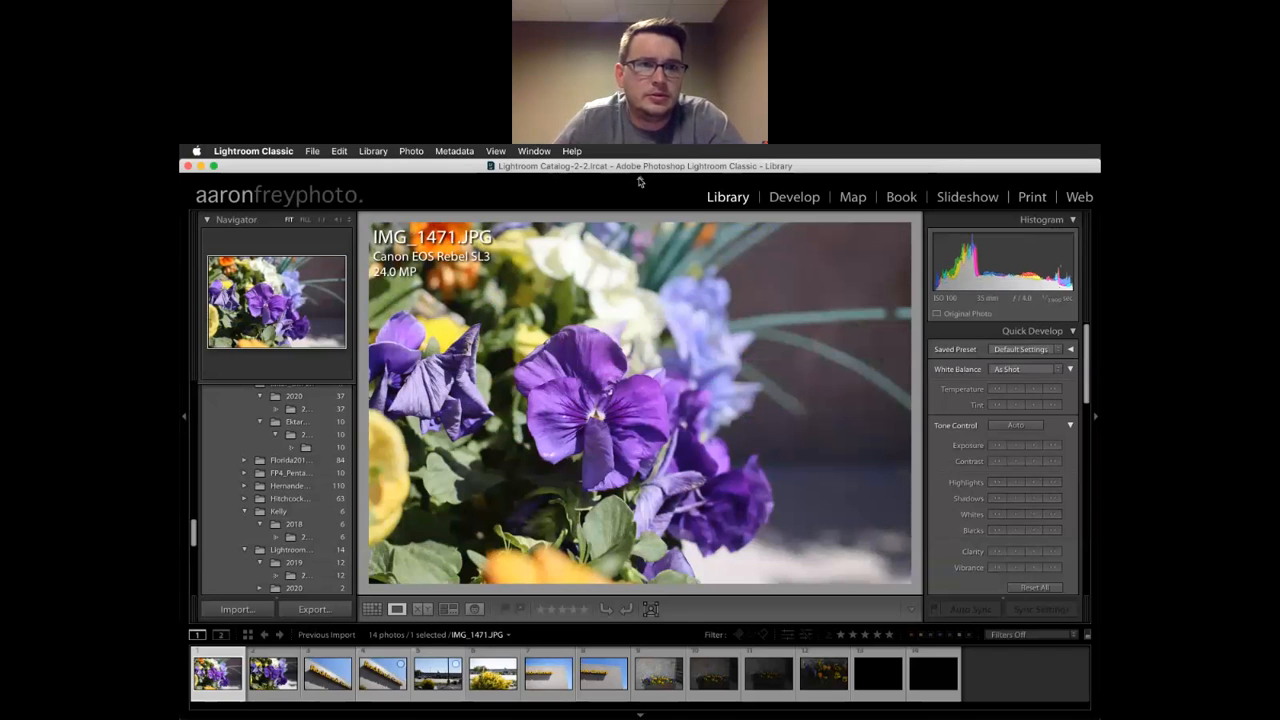
Give the first flower photo and the yellow bush photo one-star ratings
{"action": "left_click", "coordinate": [456, 151]}
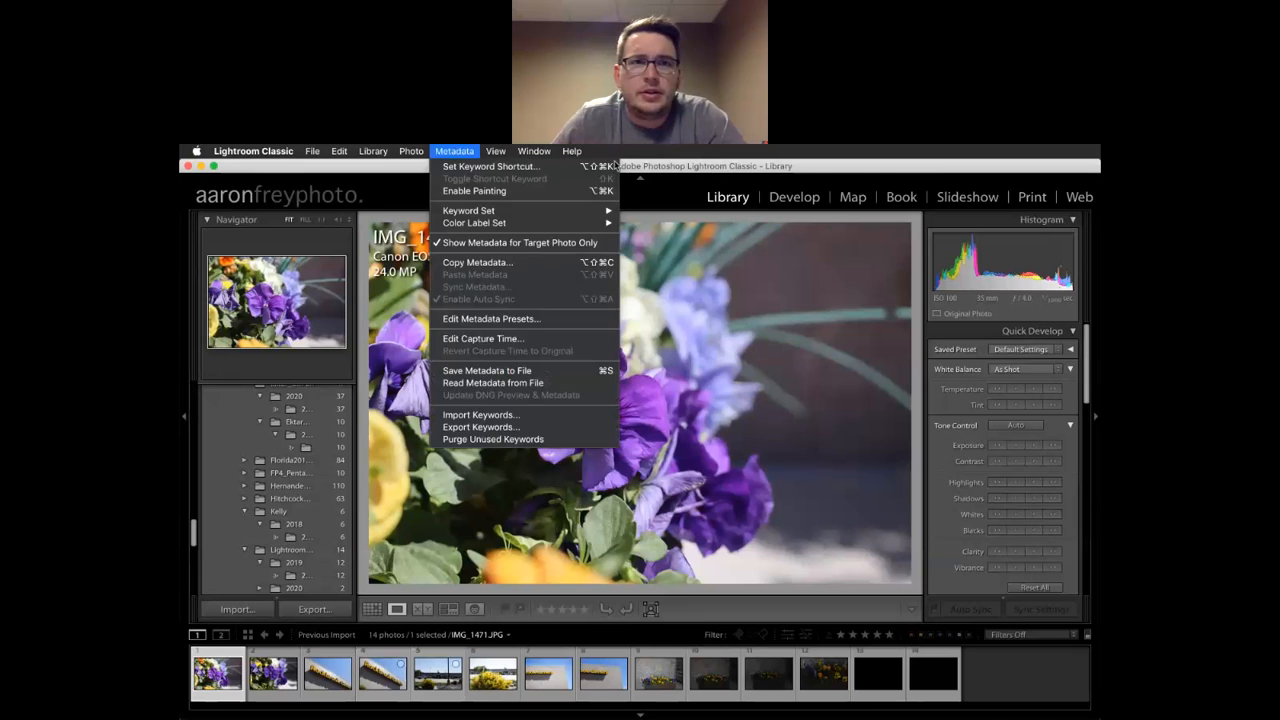
{"action": "left_click", "coordinate": [750, 187]}
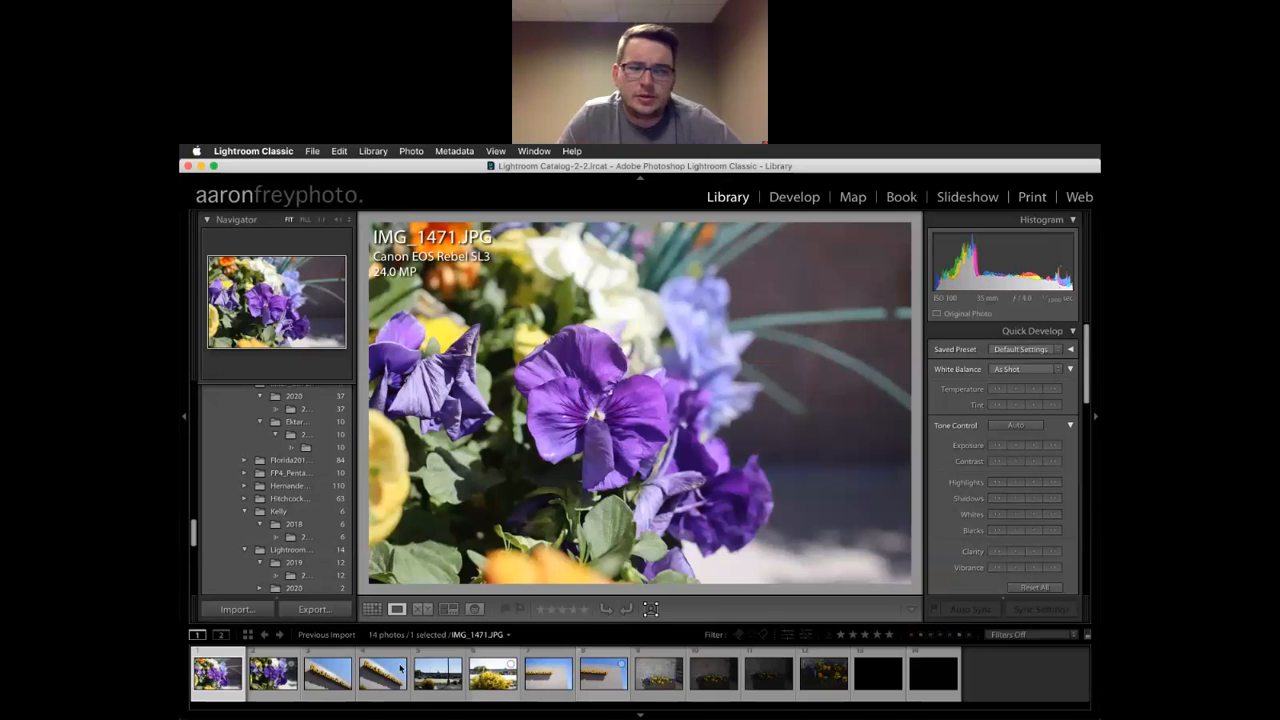
{"action": "key", "text": "1"}
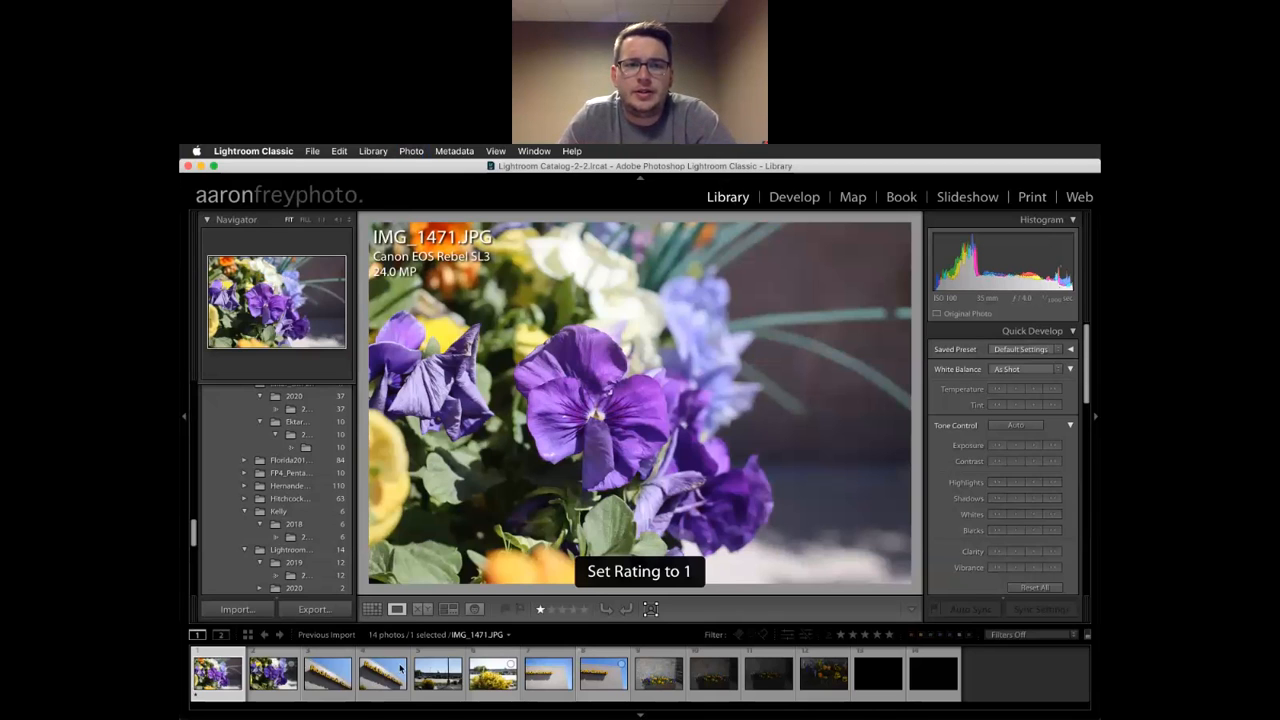
{"action": "key", "text": "Right"}
{"action": "key", "text": "Right"}
{"action": "key", "text": "Left"}
{"action": "key", "text": "Right"}
{"action": "key", "text": "Right"}
{"action": "key", "text": "Right"}
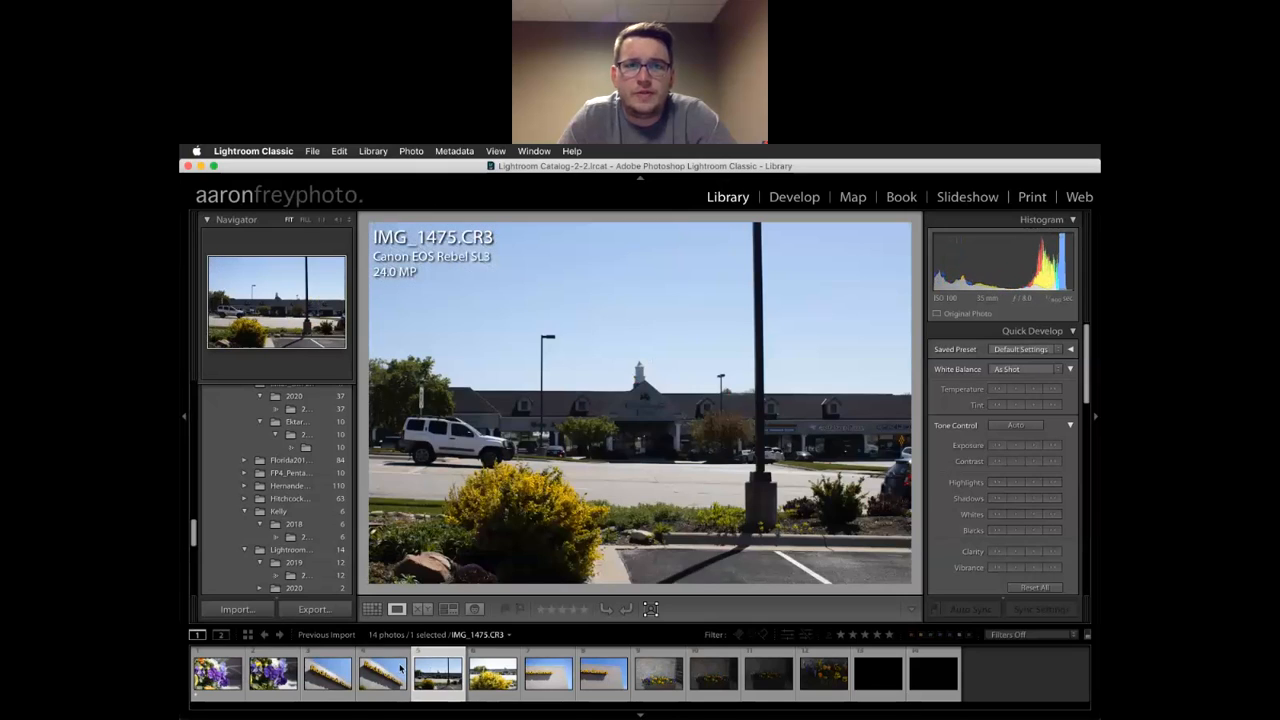
{"action": "key", "text": "Right"}
{"action": "key", "text": "Right"}
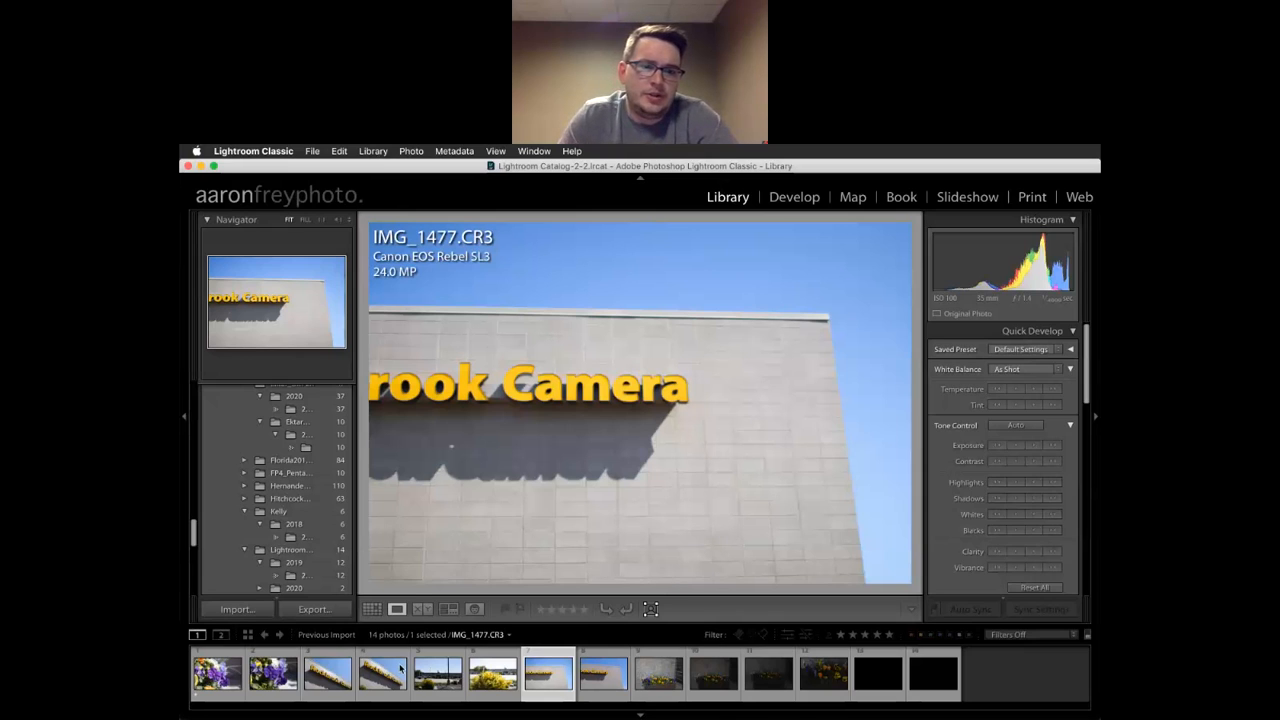
{"action": "key", "text": "Left"}
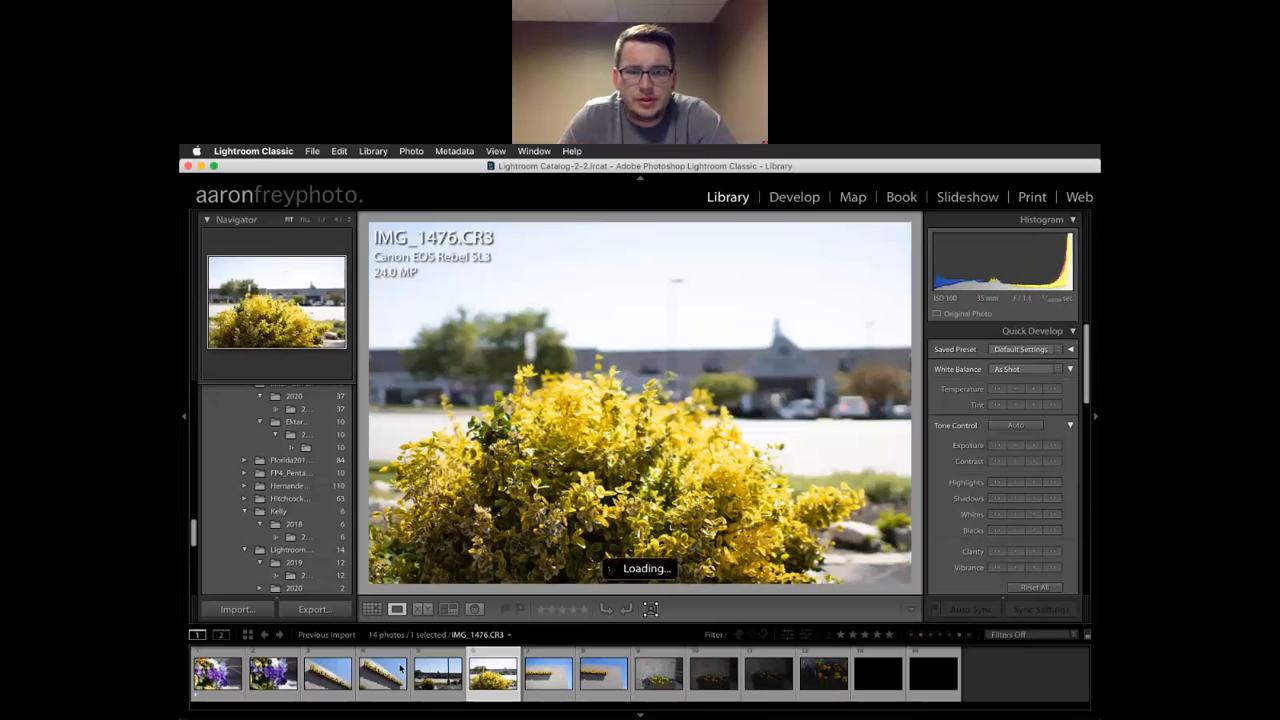
{"action": "key", "text": "1"}
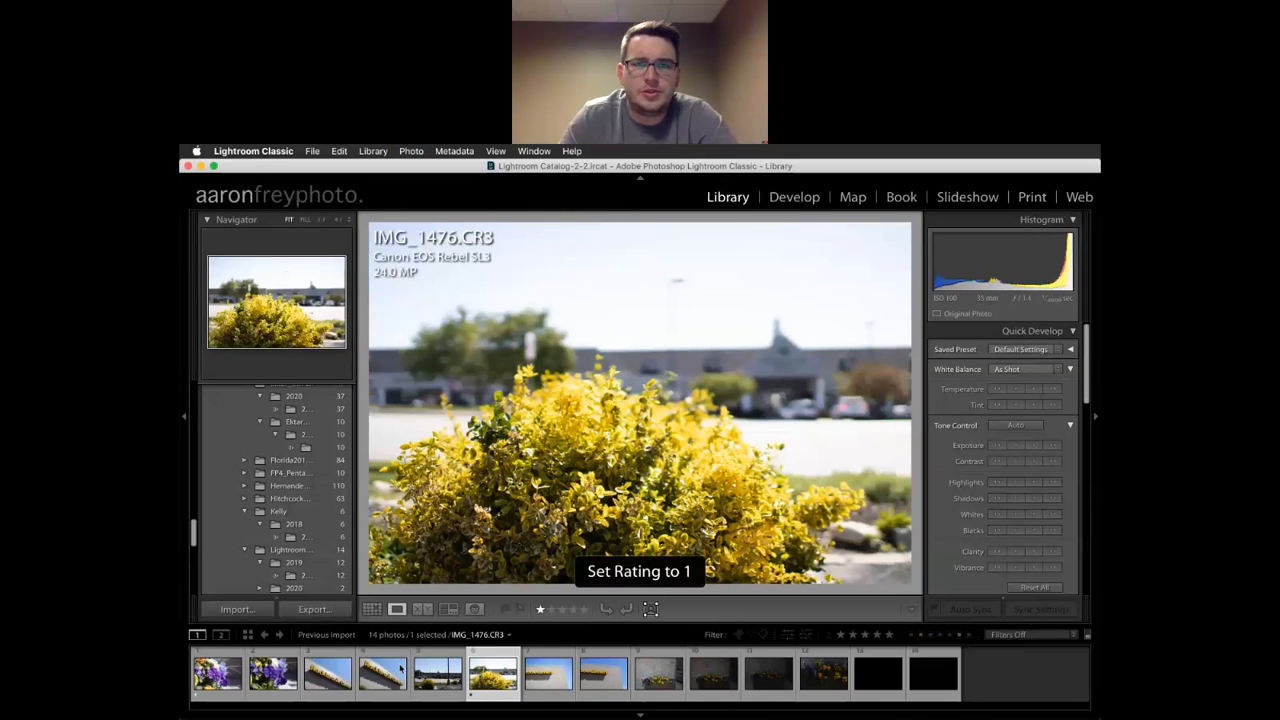
Rate the parking-lot IMG_1475, Rockbrook Camera IMG_1474 and earlier flower photos one star
{"action": "key", "text": "Left"}
{"action": "key", "text": "1"}
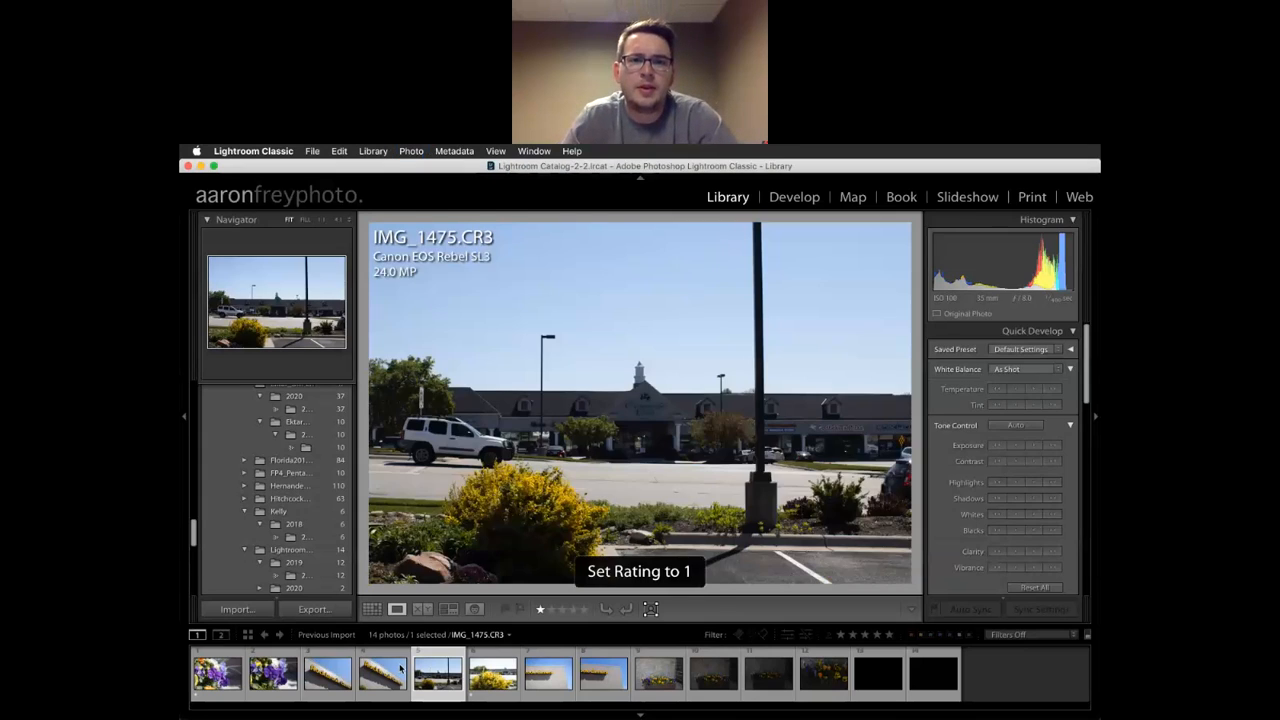
{"action": "key", "text": "Left"}
{"action": "key", "text": "1"}
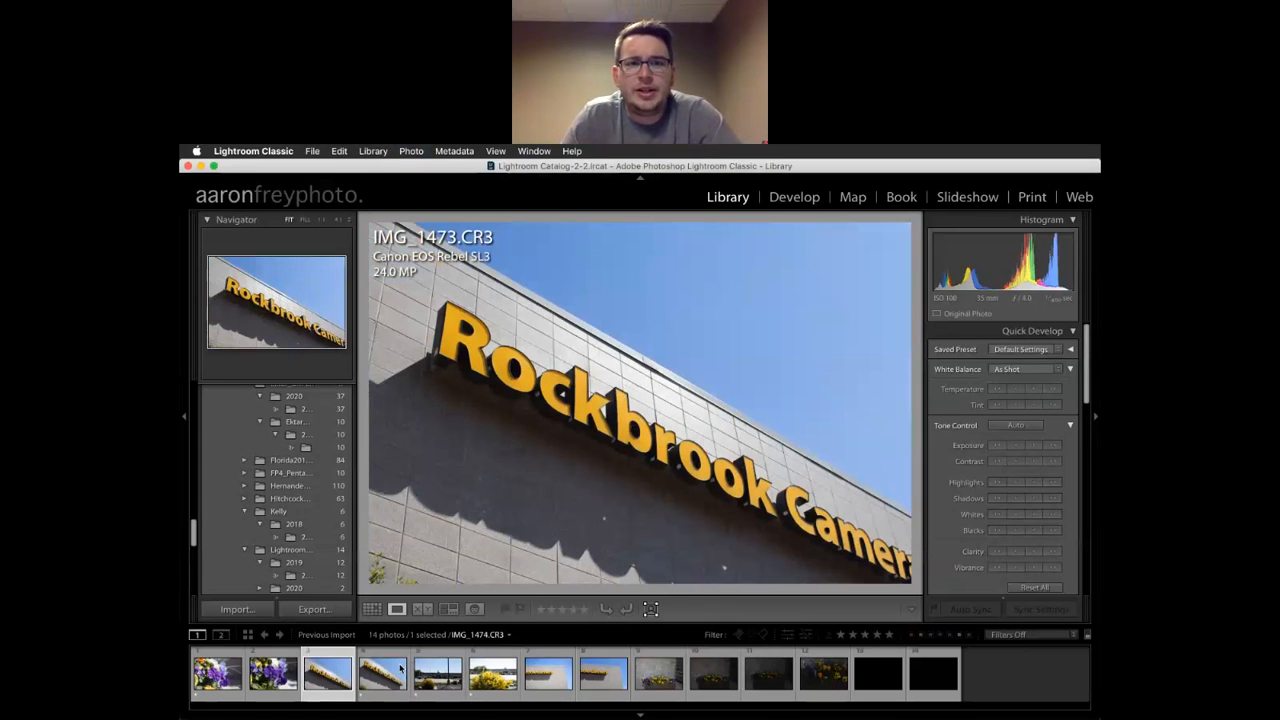
{"action": "key", "text": "Left"}
{"action": "key", "text": "1"}
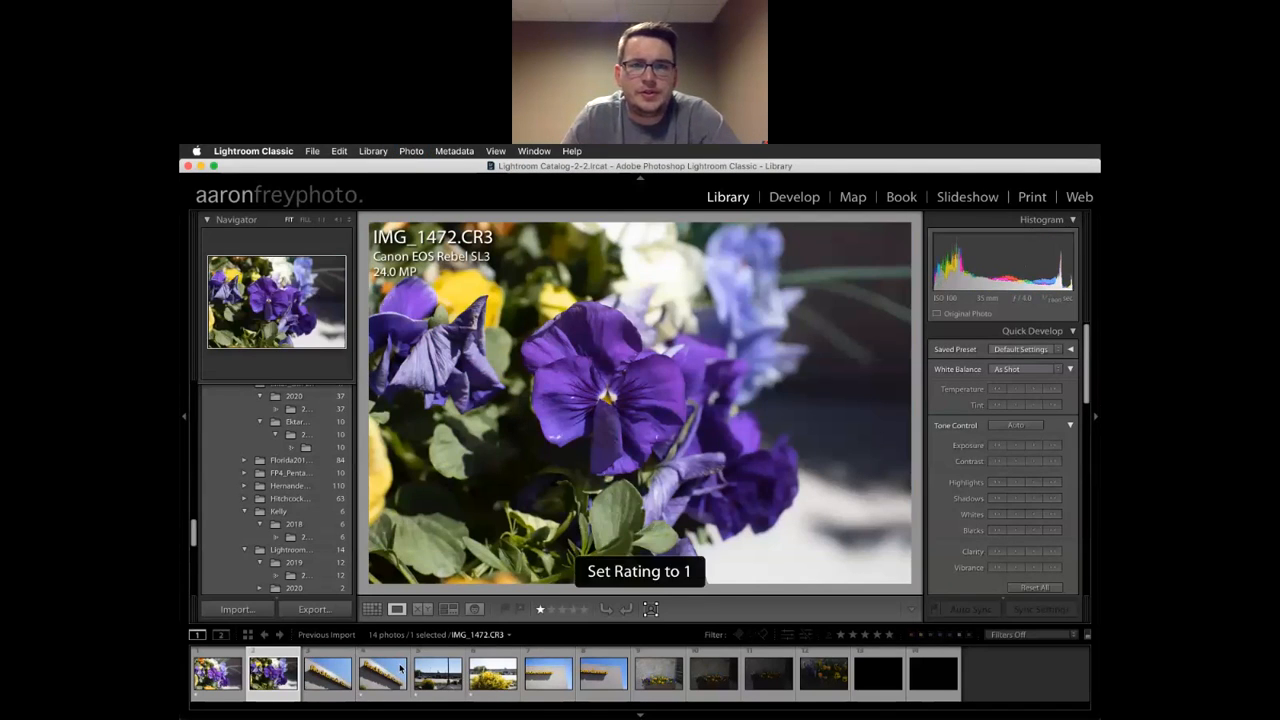
{"action": "key", "text": "Right"}
{"action": "key", "text": "Right"}
{"action": "key", "text": "Right"}
{"action": "key", "text": "Right"}
{"action": "key", "text": "Right"}
{"action": "key", "text": "Right"}
{"action": "key", "text": "Right"}
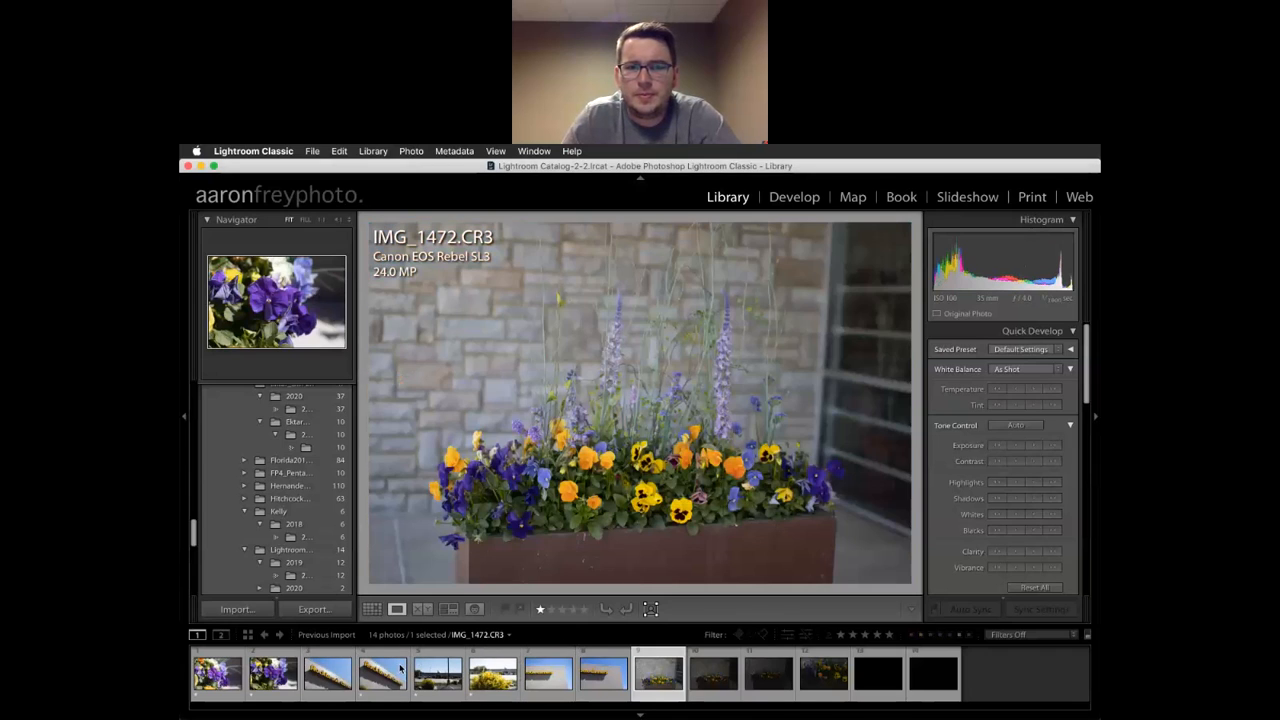
{"action": "key", "text": "Left"}
{"action": "key", "text": "1"}
Rate the flower box photos and pansy close-up IMG_1482 one star, ending on IMG_1482.CR3
{"action": "key", "text": "Right"}
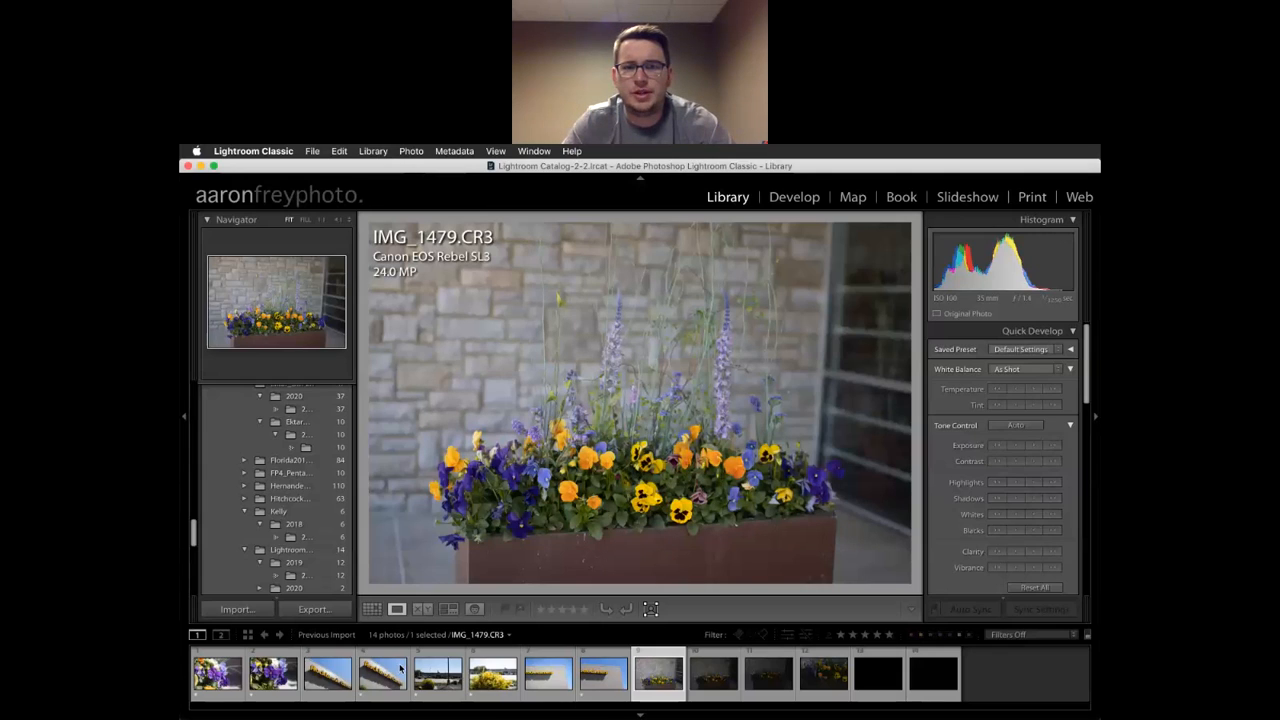
{"action": "key", "text": "p"}
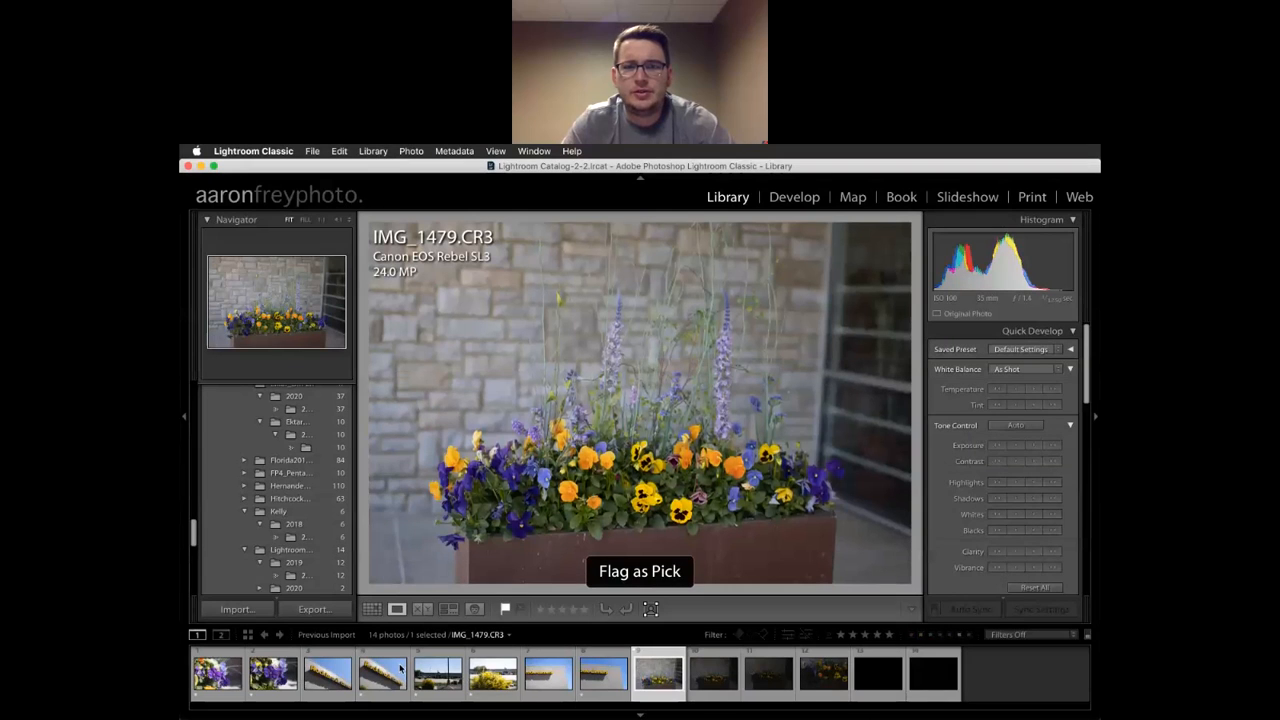
{"action": "key", "text": "u"}
{"action": "key", "text": "1"}
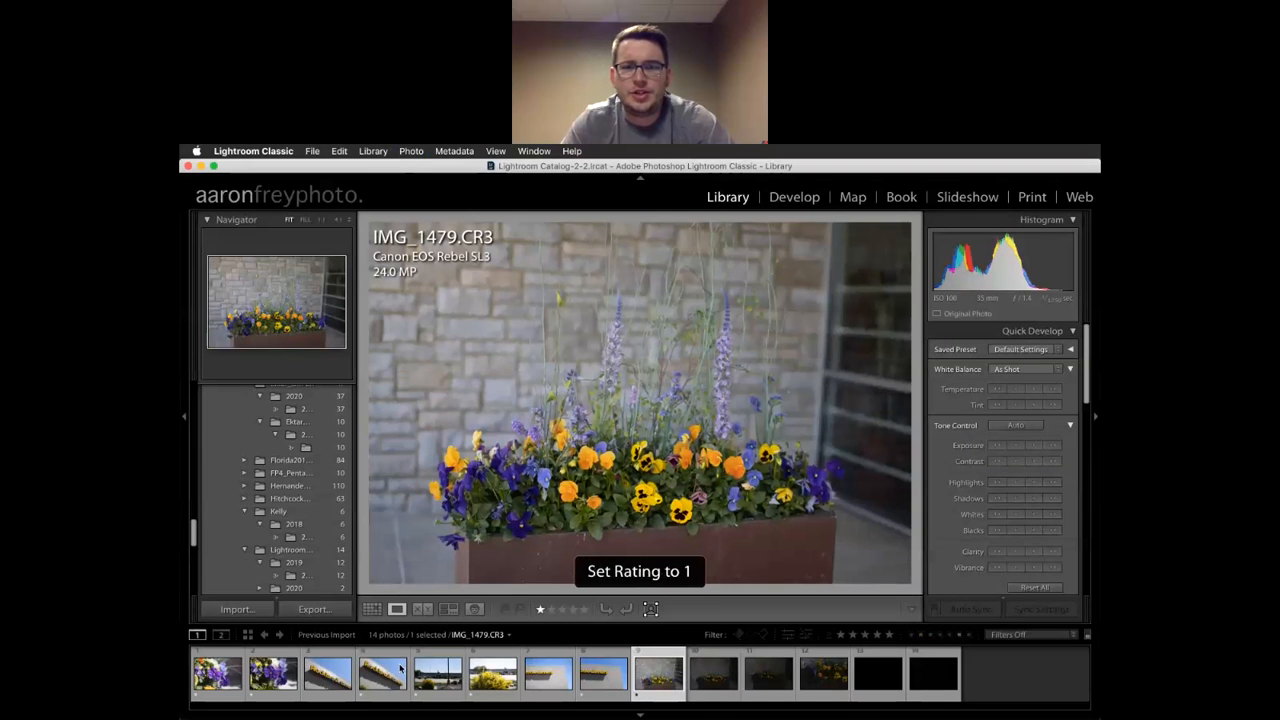
{"action": "key", "text": "Right"}
{"action": "key", "text": "Right"}
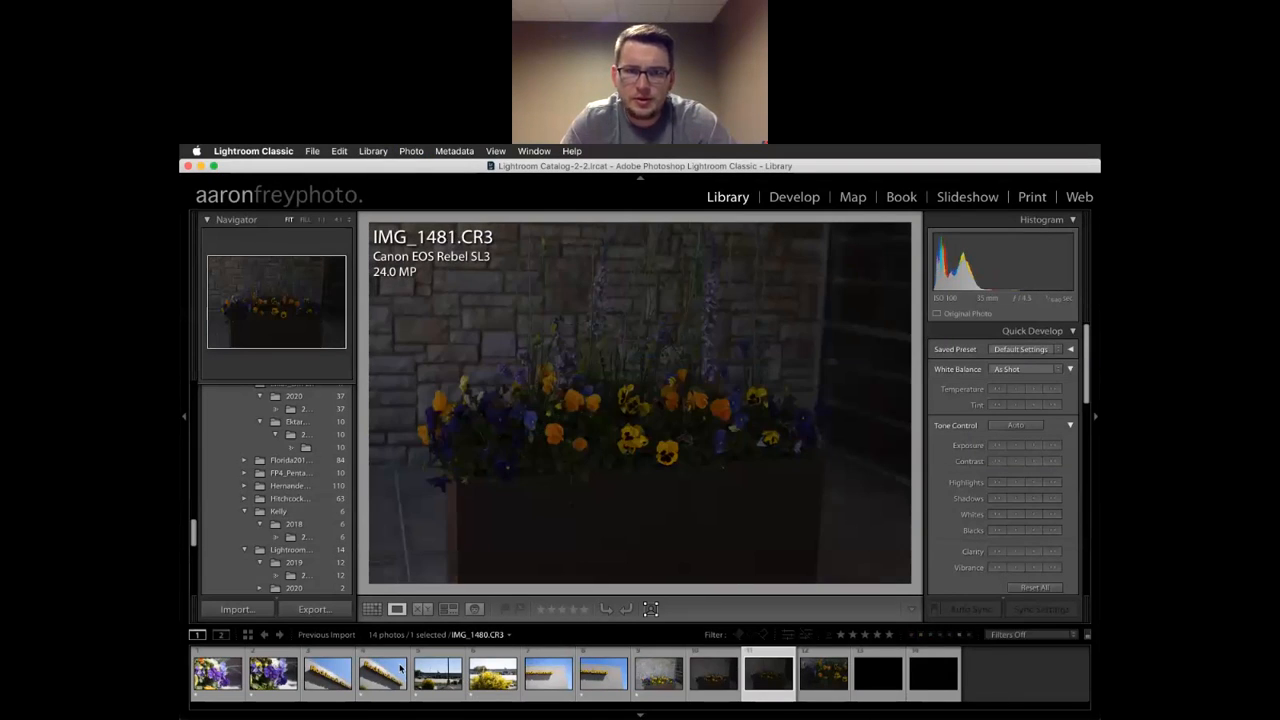
{"action": "key", "text": "1"}
{"action": "key", "text": "Right"}
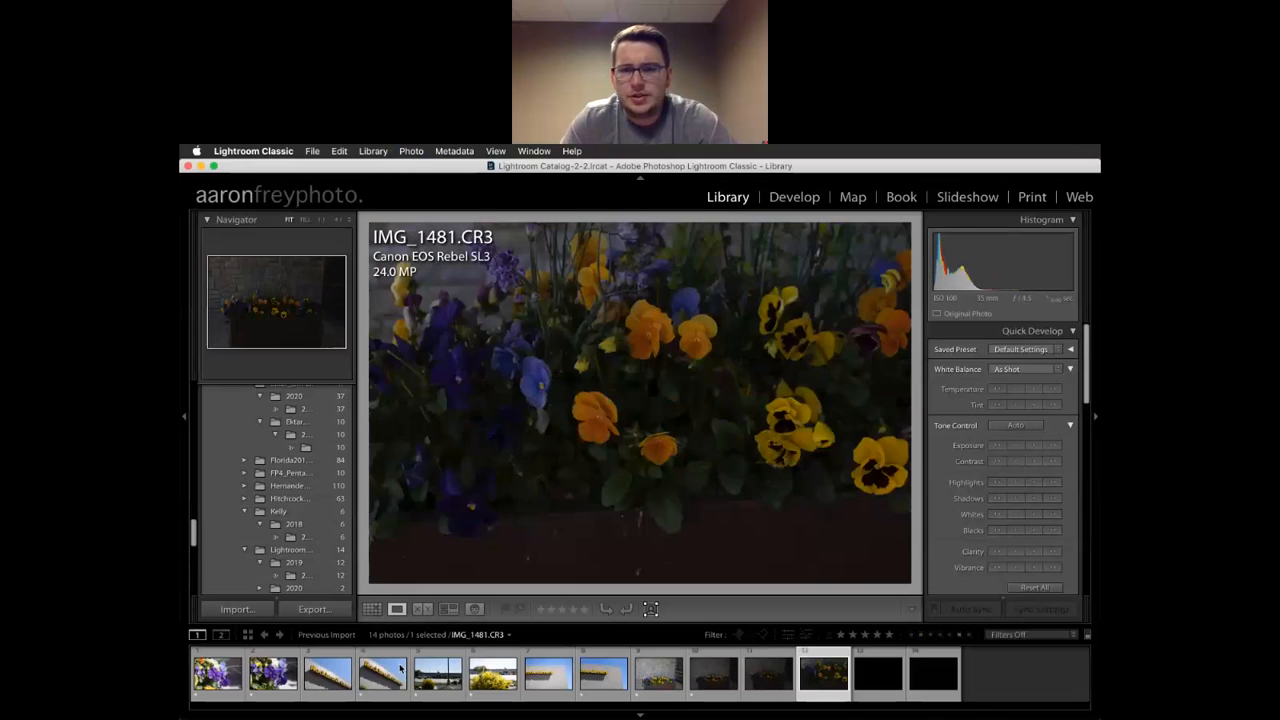
{"action": "key", "text": "1"}
{"action": "key", "text": "Right"}
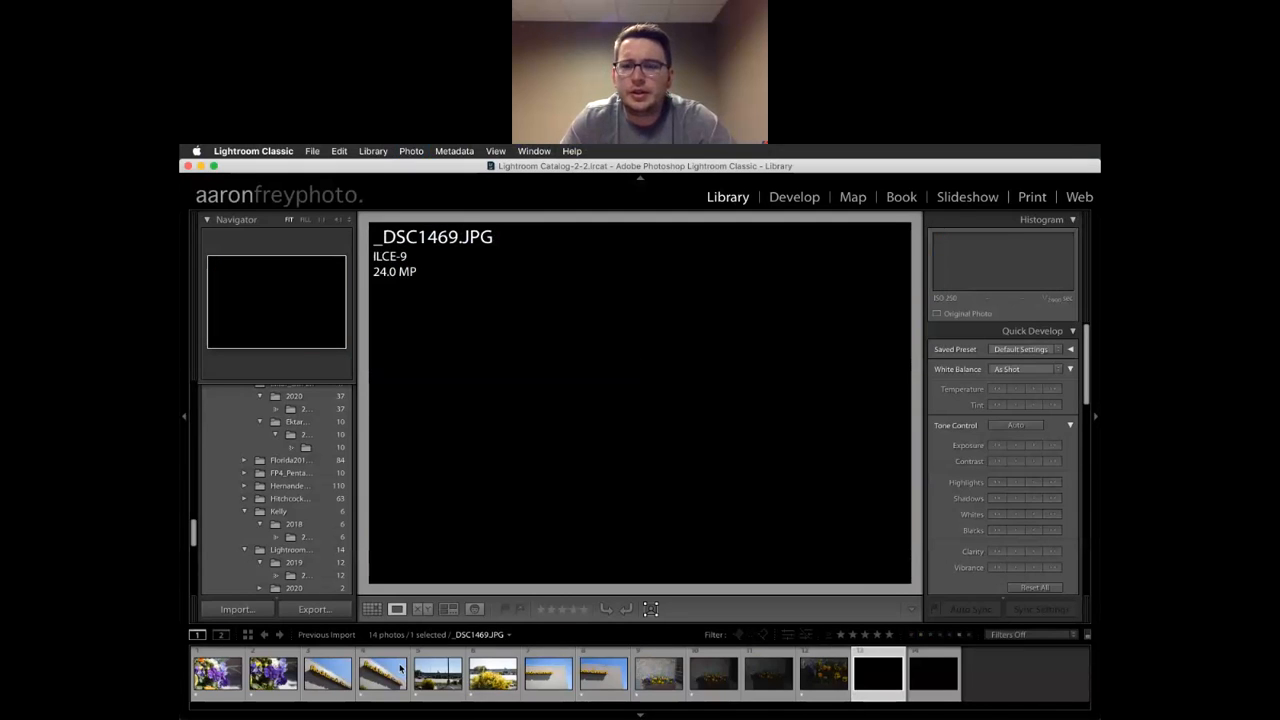
{"action": "key", "text": "Right"}
{"action": "key", "text": "Left"}
{"action": "key", "text": "Left"}
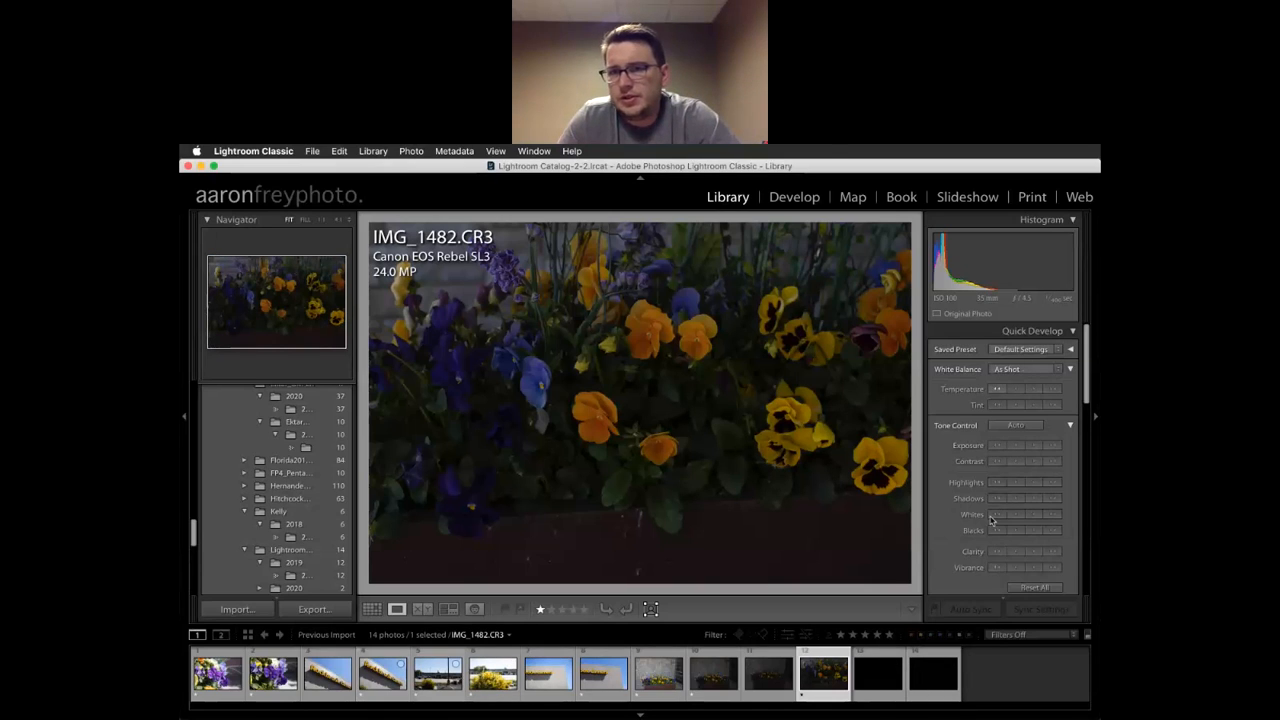
Raise IMG_1482.CR3's Quick Develop exposure five steps, then lower it back one step
{"action": "left_click", "coordinate": [1036, 446]}
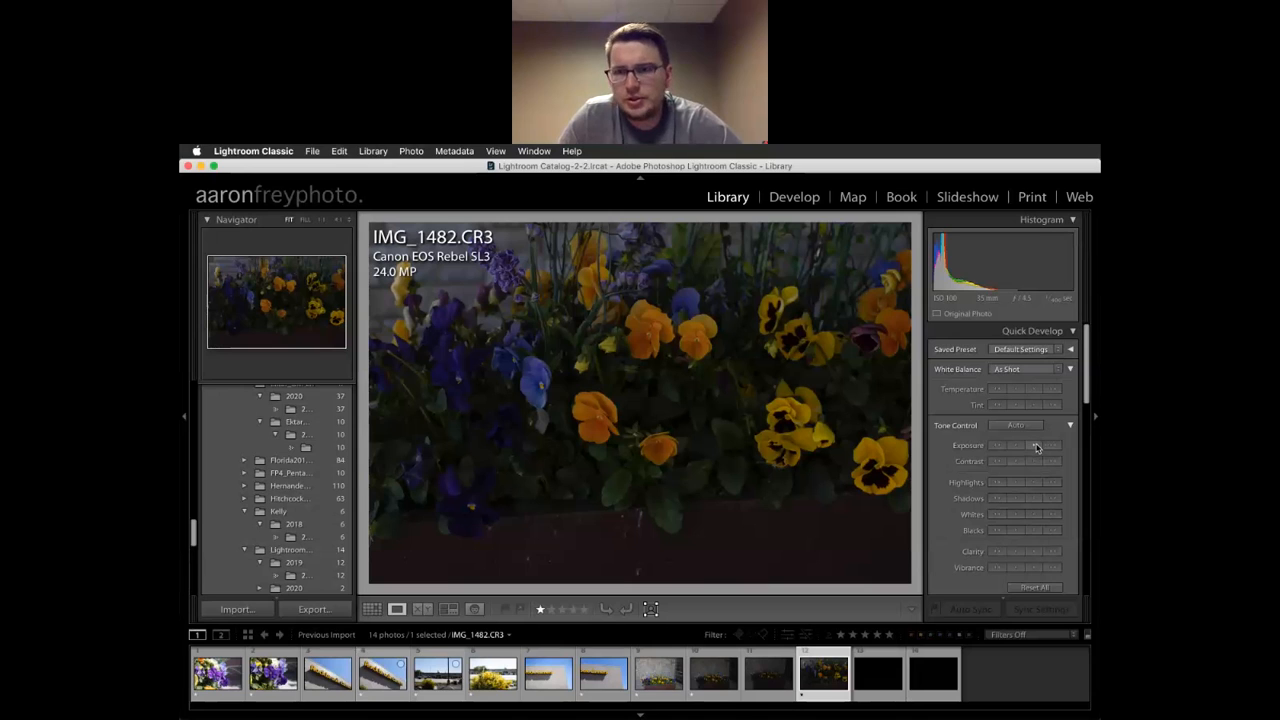
{"action": "left_click", "coordinate": [1036, 446]}
{"action": "left_click", "coordinate": [1036, 446]}
{"action": "left_click", "coordinate": [1032, 446]}
{"action": "left_click", "coordinate": [1032, 446]}
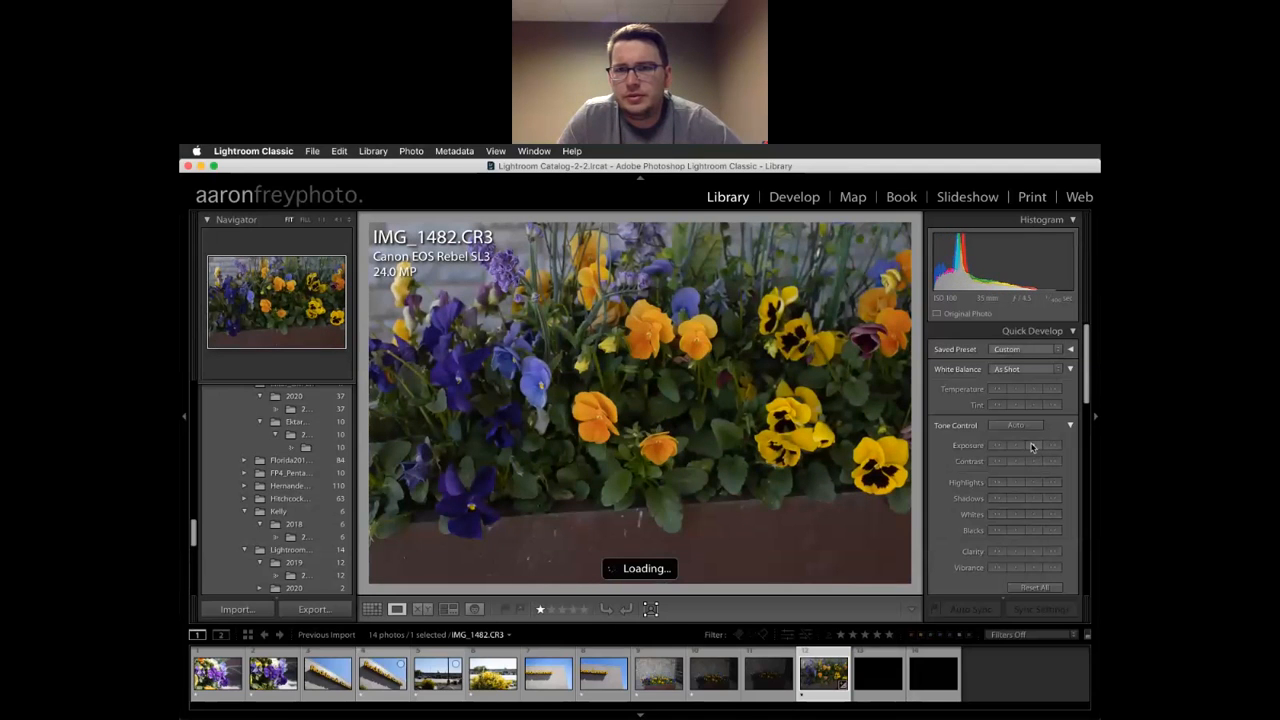
{"action": "left_click", "coordinate": [1012, 447]}
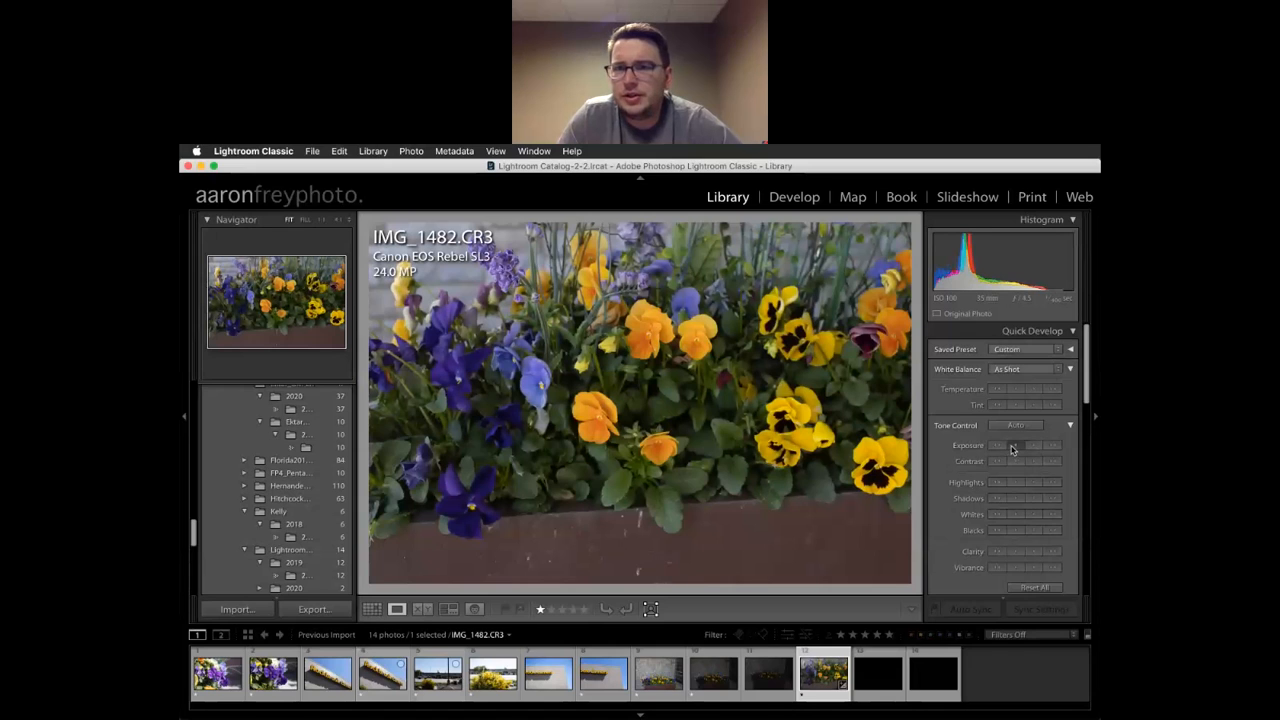
{"action": "scroll", "coordinate": [1015, 486], "scroll_direction": "down", "scroll_amount": 1}
{"action": "scroll", "coordinate": [1015, 486], "scroll_direction": "down", "scroll_amount": 2}
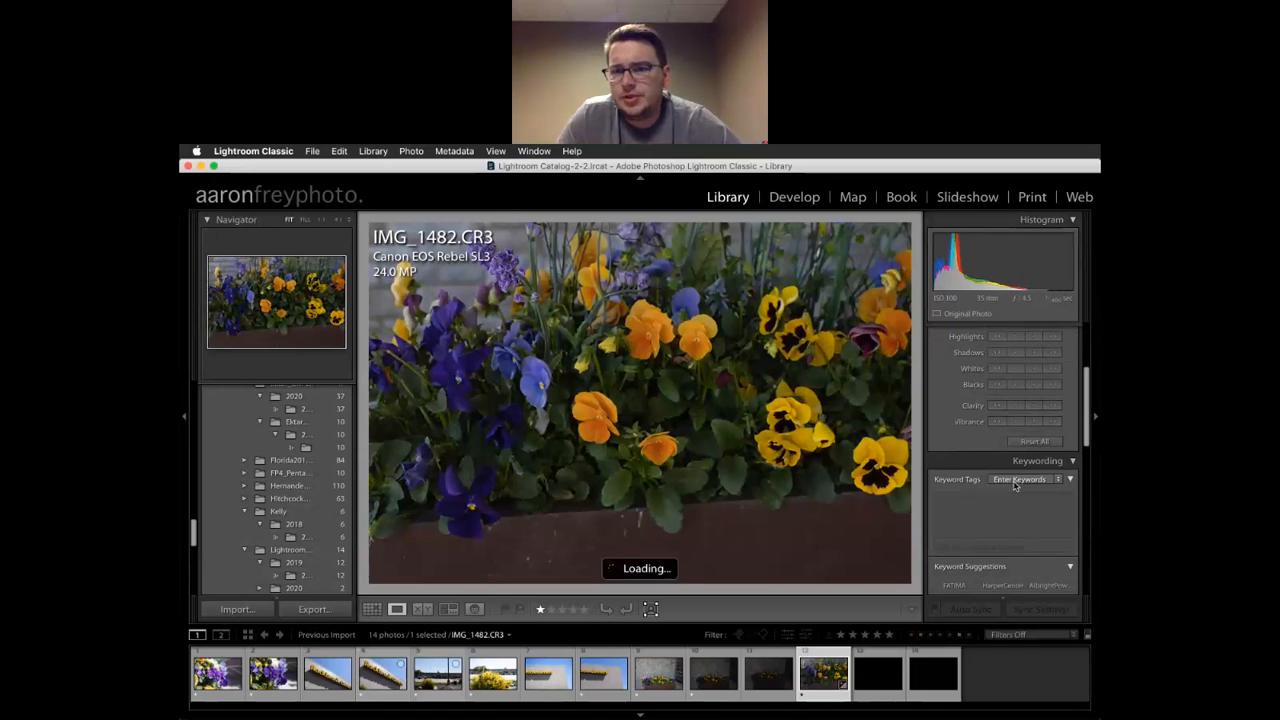
{"action": "scroll", "coordinate": [1010, 472], "scroll_direction": "up", "scroll_amount": 3}
{"action": "scroll", "coordinate": [1008, 466], "scroll_direction": "up", "scroll_amount": 1}
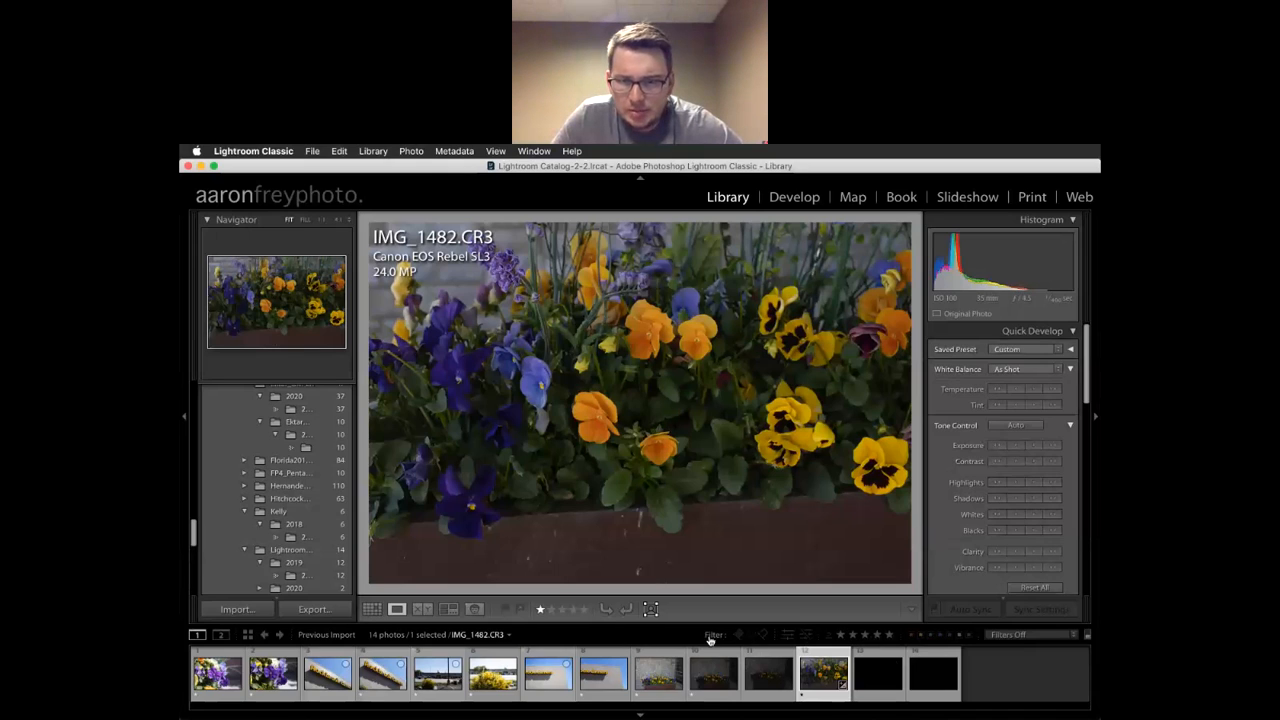
Filter to photos rated one star and higher (9 of 14), then go back to IMG_1471.JPG
{"action": "left_click", "coordinate": [841, 635]}
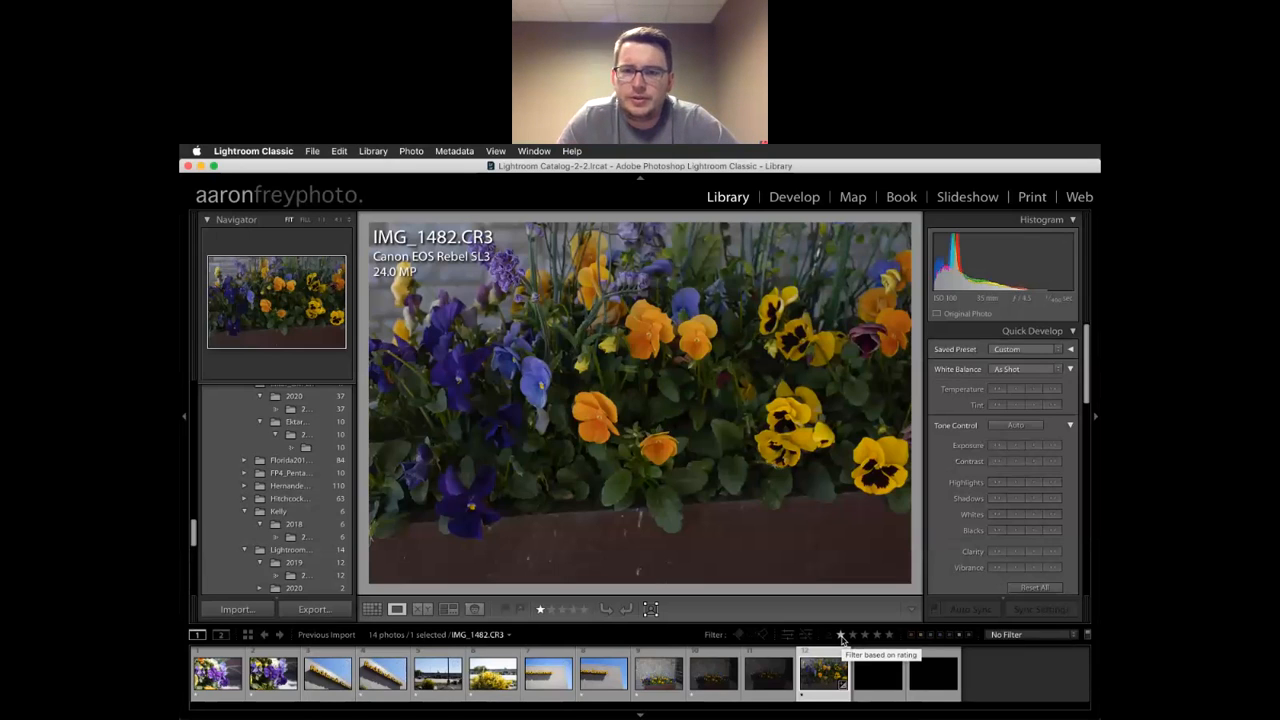
{"action": "left_click", "coordinate": [841, 636]}
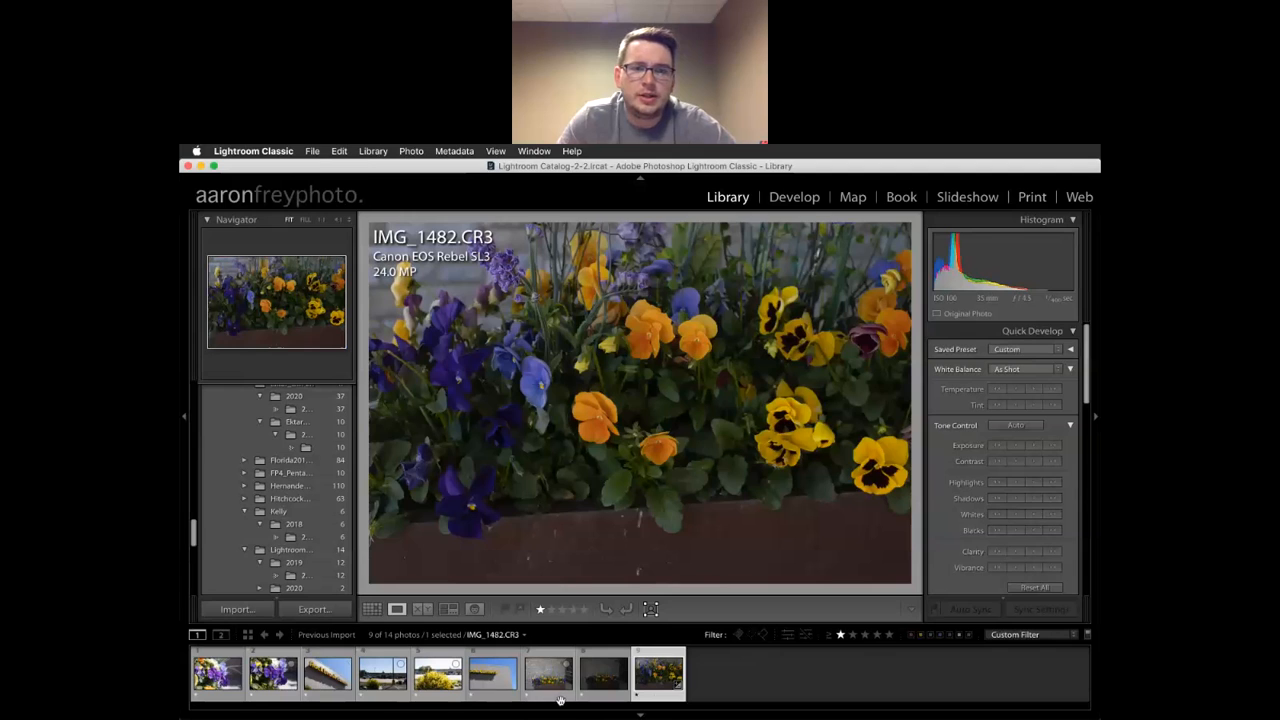
{"action": "key", "text": "Left"}
{"action": "key", "text": "Left"}
{"action": "key", "text": "Left"}
{"action": "key", "text": "Left"}
{"action": "key", "text": "Left"}
{"action": "key", "text": "Left"}
{"action": "key", "text": "Left"}
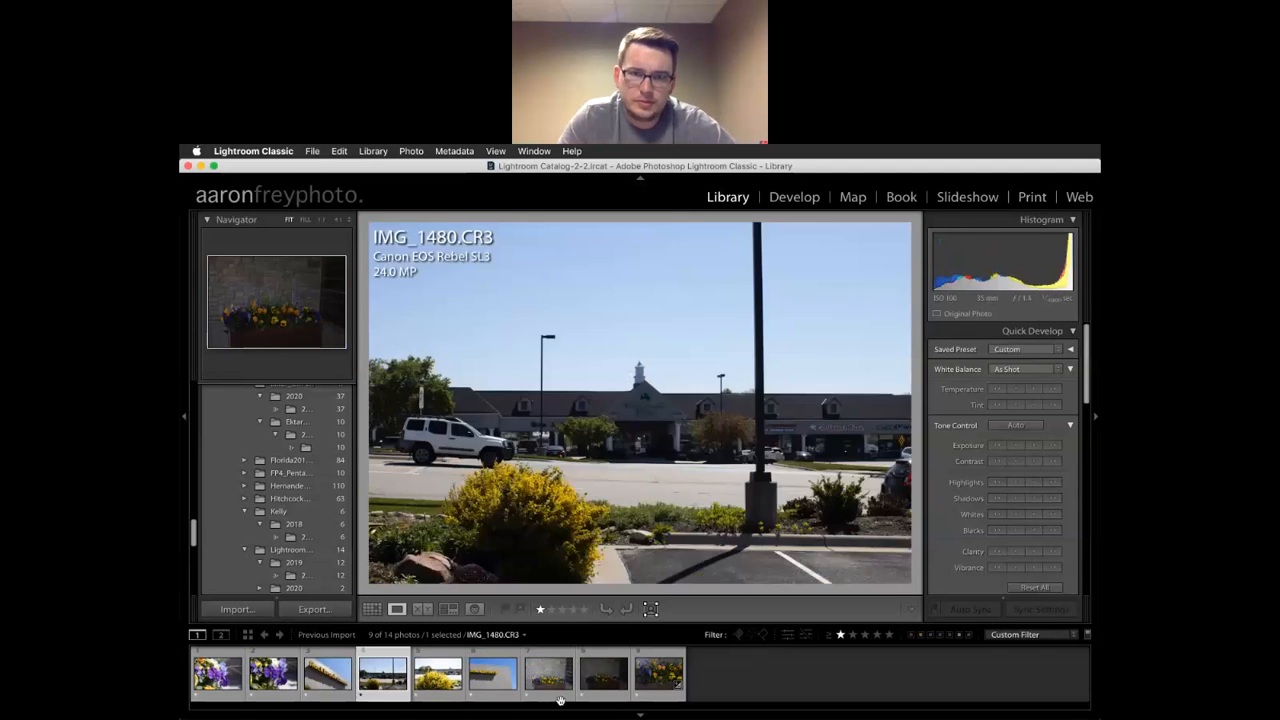
{"action": "key", "text": "Left"}
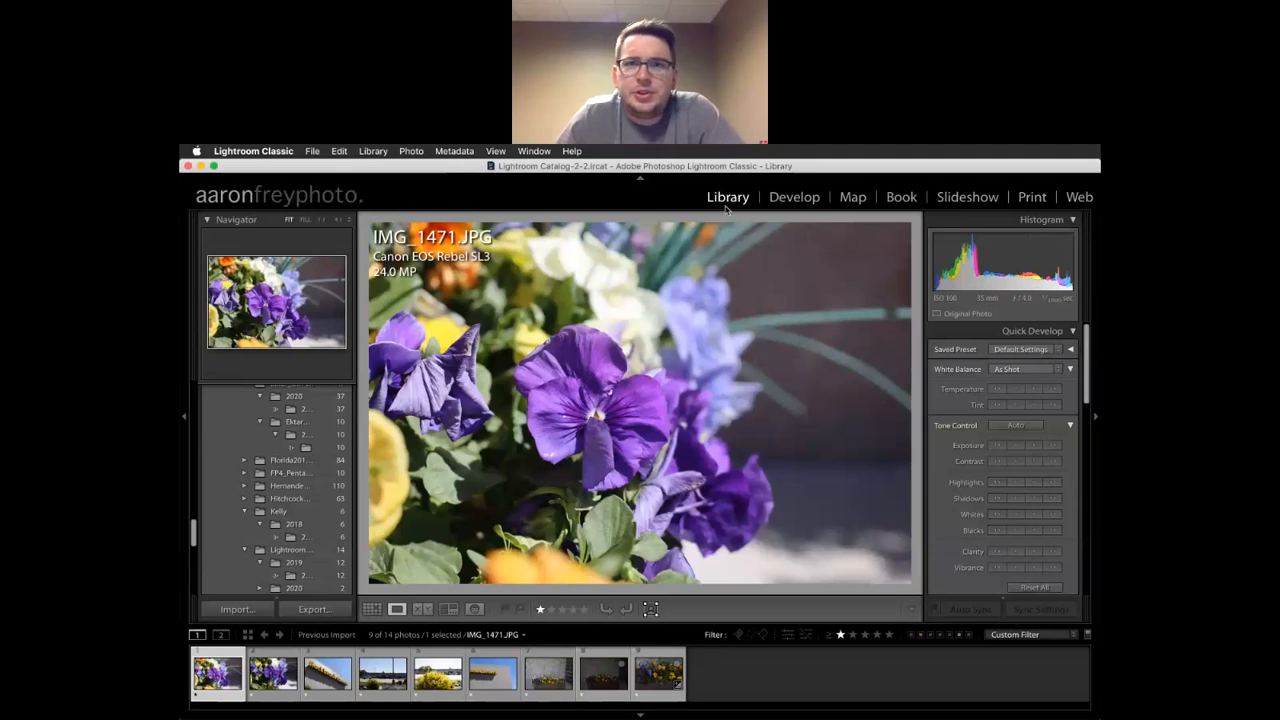
Switch IMG_1471.JPG into the Develop module and look over its adjustment panels
{"action": "left_click", "coordinate": [794, 197]}
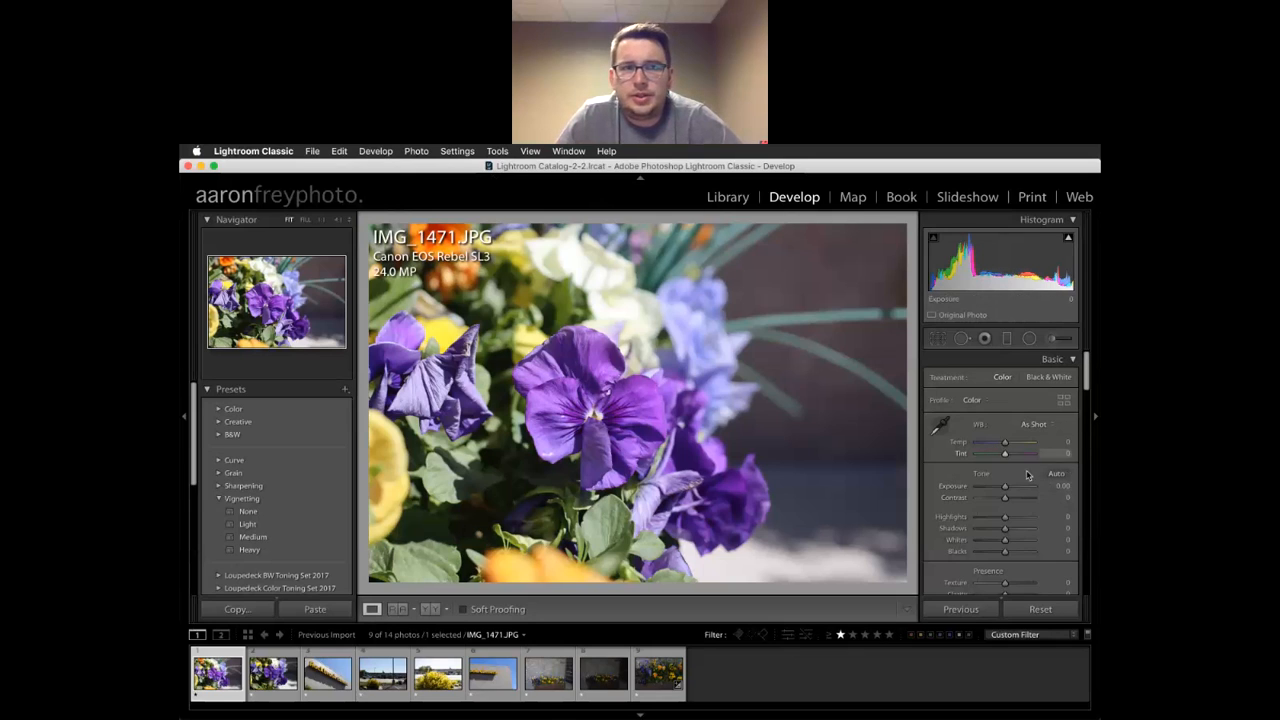
{"action": "scroll", "coordinate": [1013, 453], "scroll_direction": "down", "scroll_amount": 10}
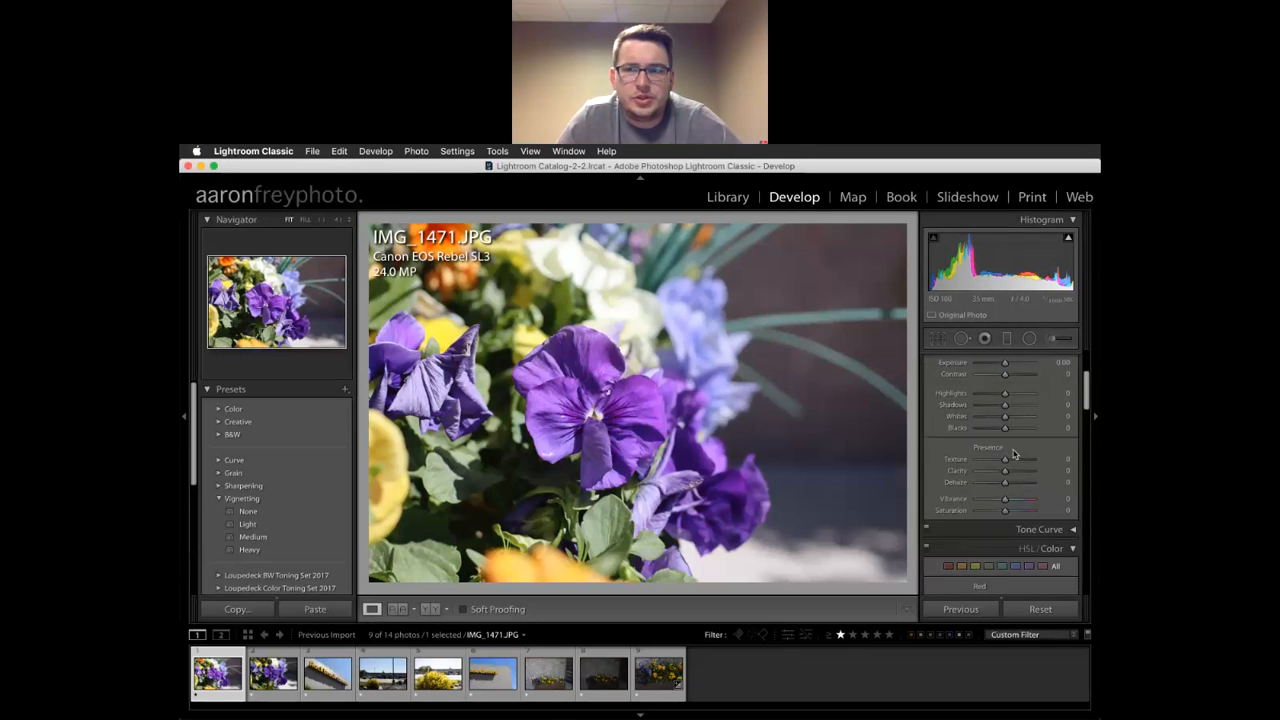
{"action": "scroll", "coordinate": [1013, 453], "scroll_direction": "down", "scroll_amount": 2}
{"action": "scroll", "coordinate": [1013, 454], "scroll_direction": "down", "scroll_amount": 3}
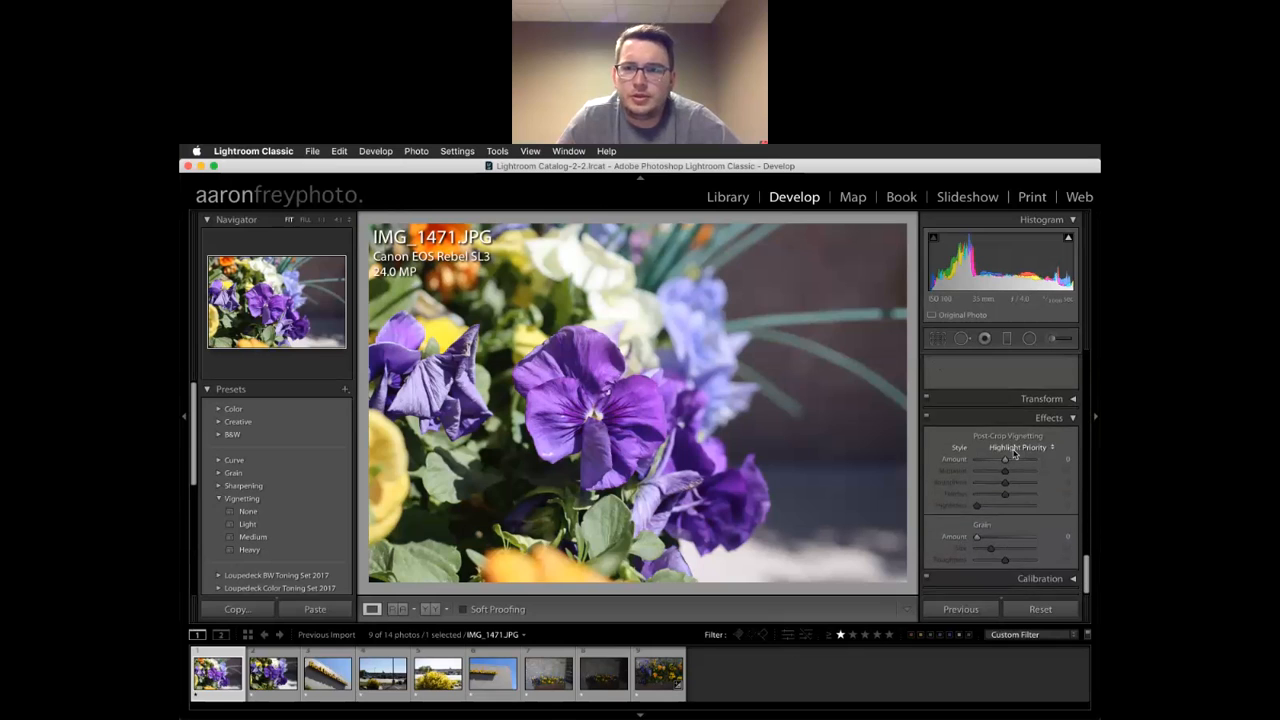
{"action": "scroll", "coordinate": [1013, 454], "scroll_direction": "up", "scroll_amount": 10}
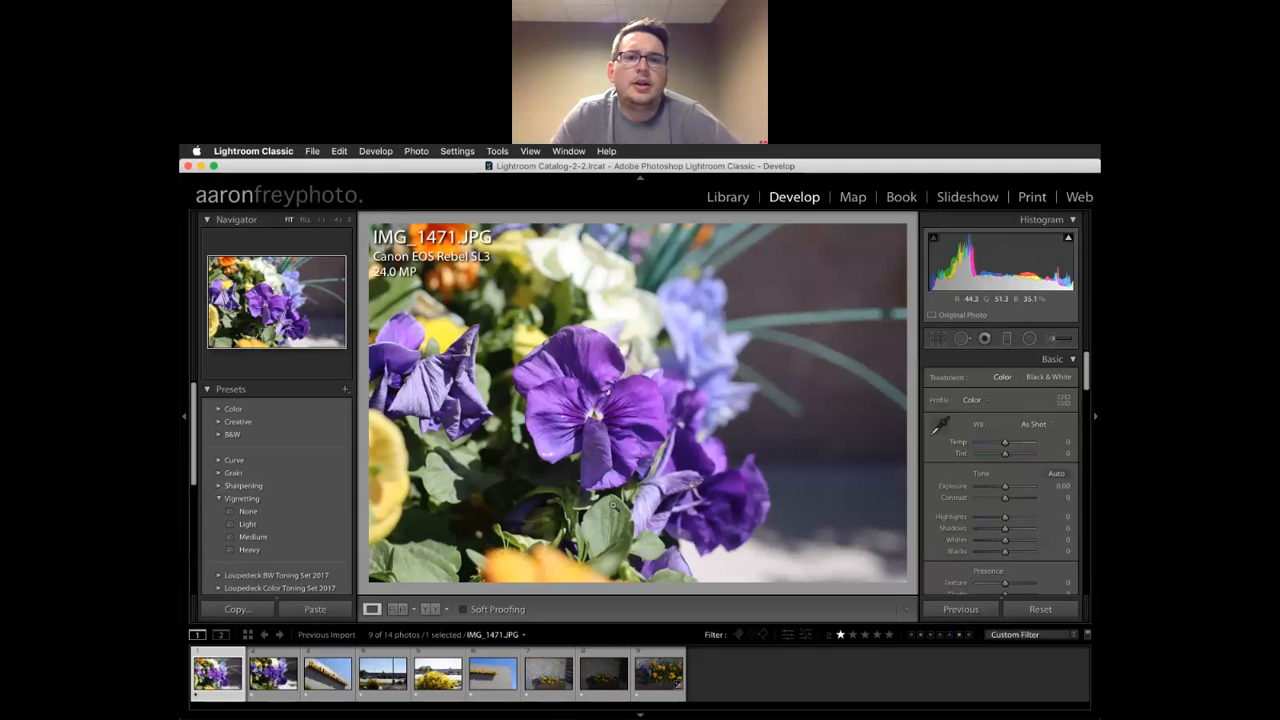
{"action": "scroll", "coordinate": [320, 510], "scroll_direction": "down", "scroll_amount": 6}
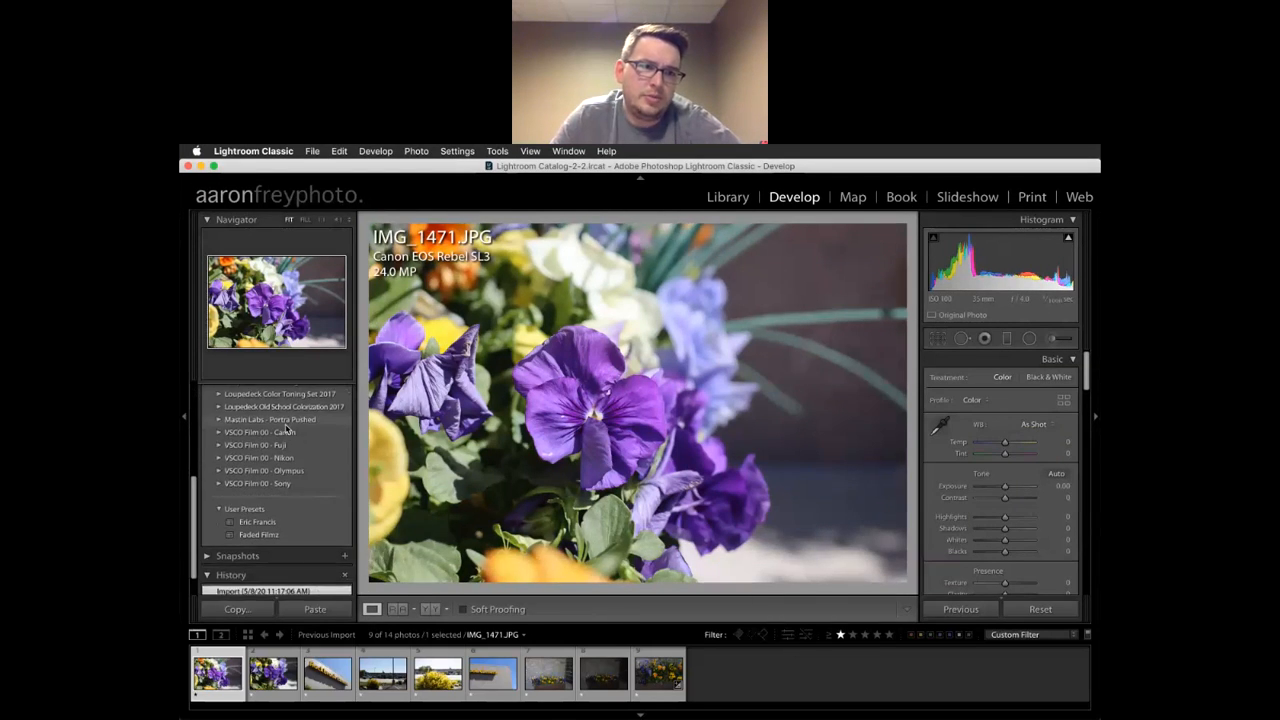
{"action": "scroll", "coordinate": [290, 420], "scroll_direction": "up", "scroll_amount": 8}
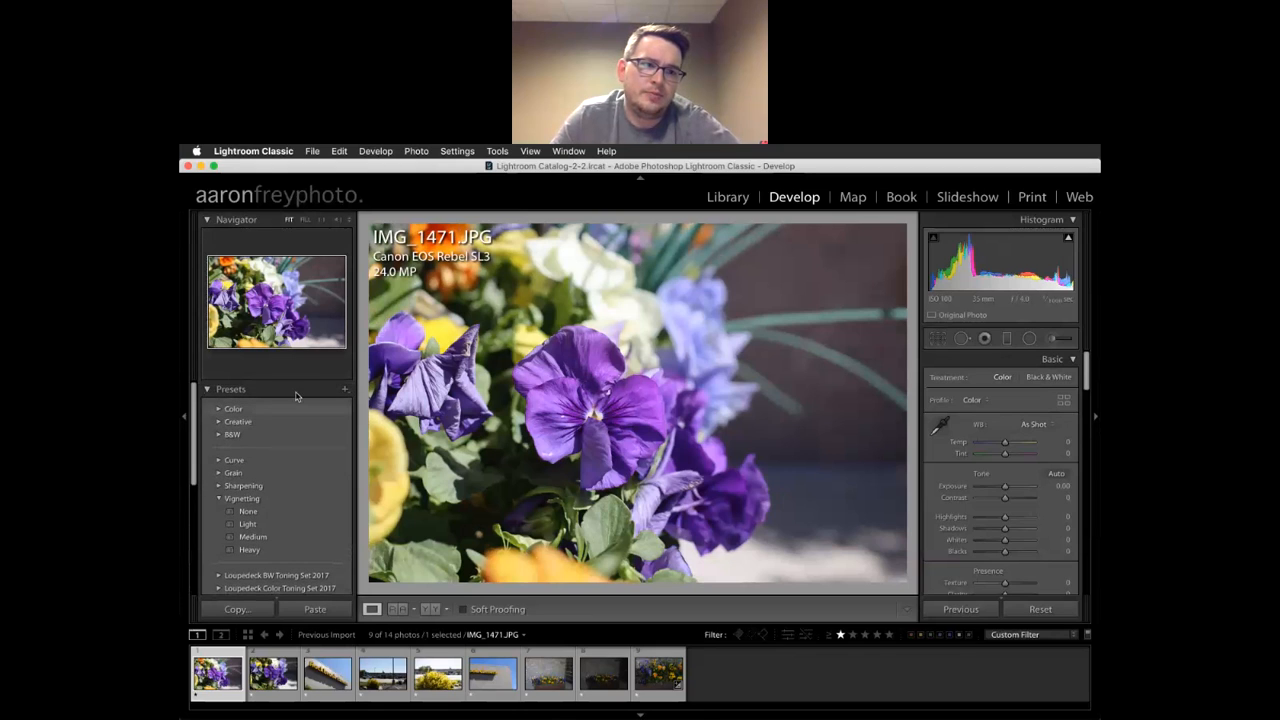
{"action": "left_click", "coordinate": [219, 410]}
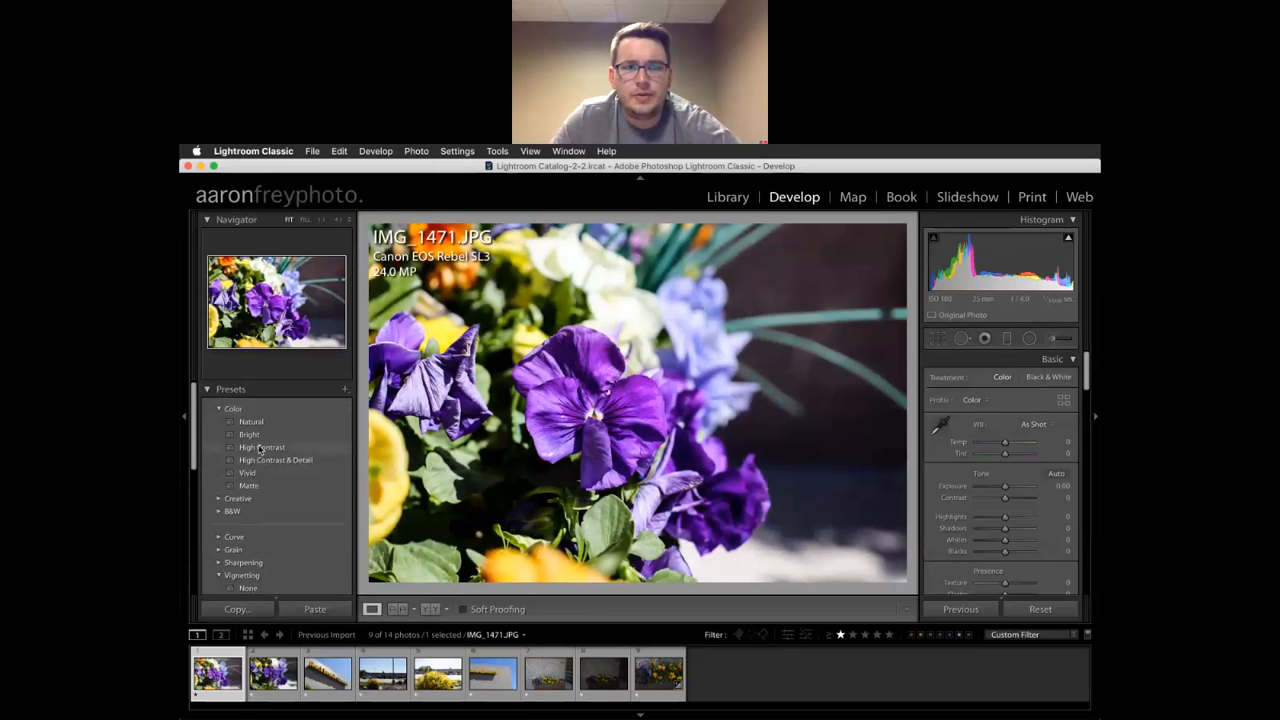
{"action": "left_click", "coordinate": [218, 500]}
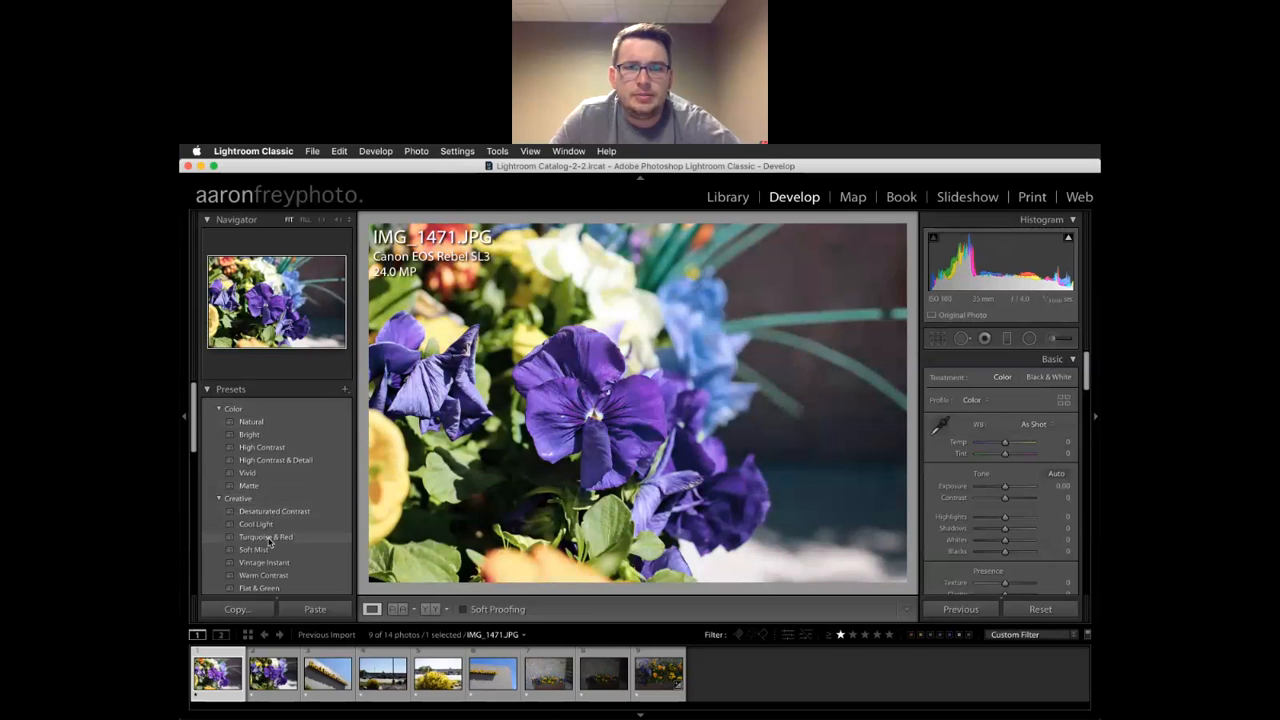
{"action": "scroll", "coordinate": [268, 541], "scroll_direction": "down", "scroll_amount": 2}
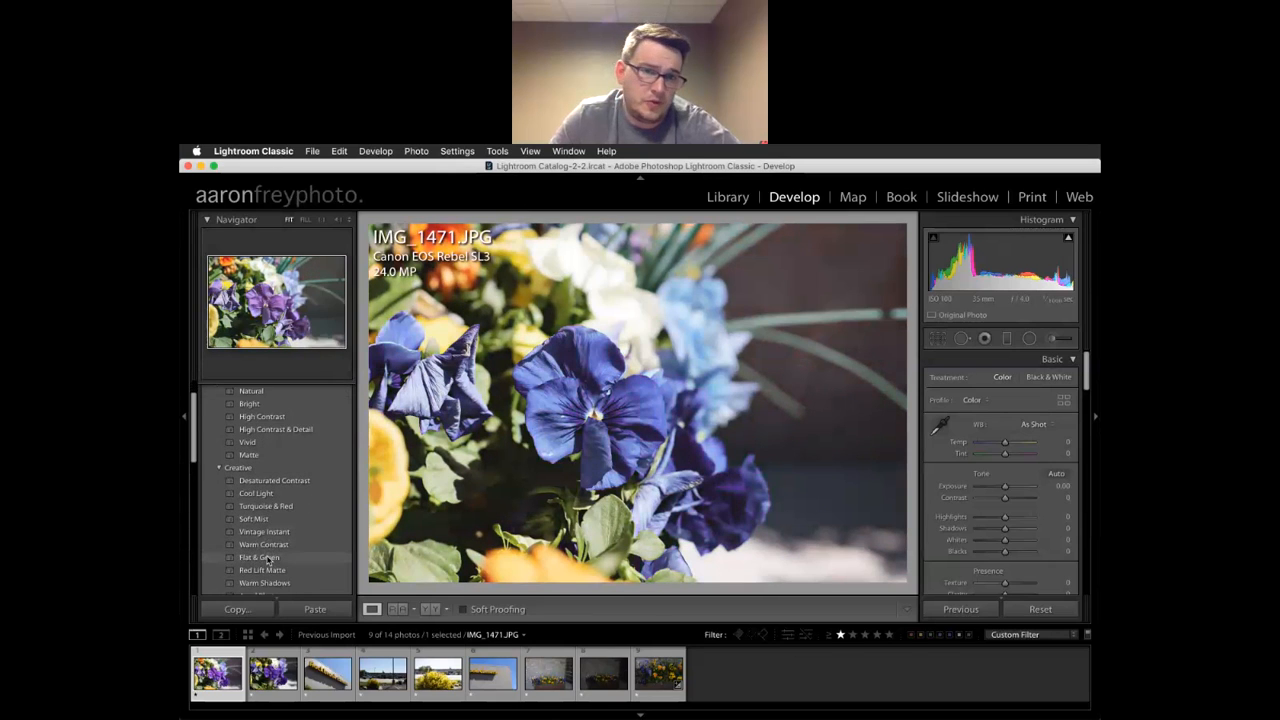
{"action": "scroll", "coordinate": [268, 561], "scroll_direction": "down", "scroll_amount": 1}
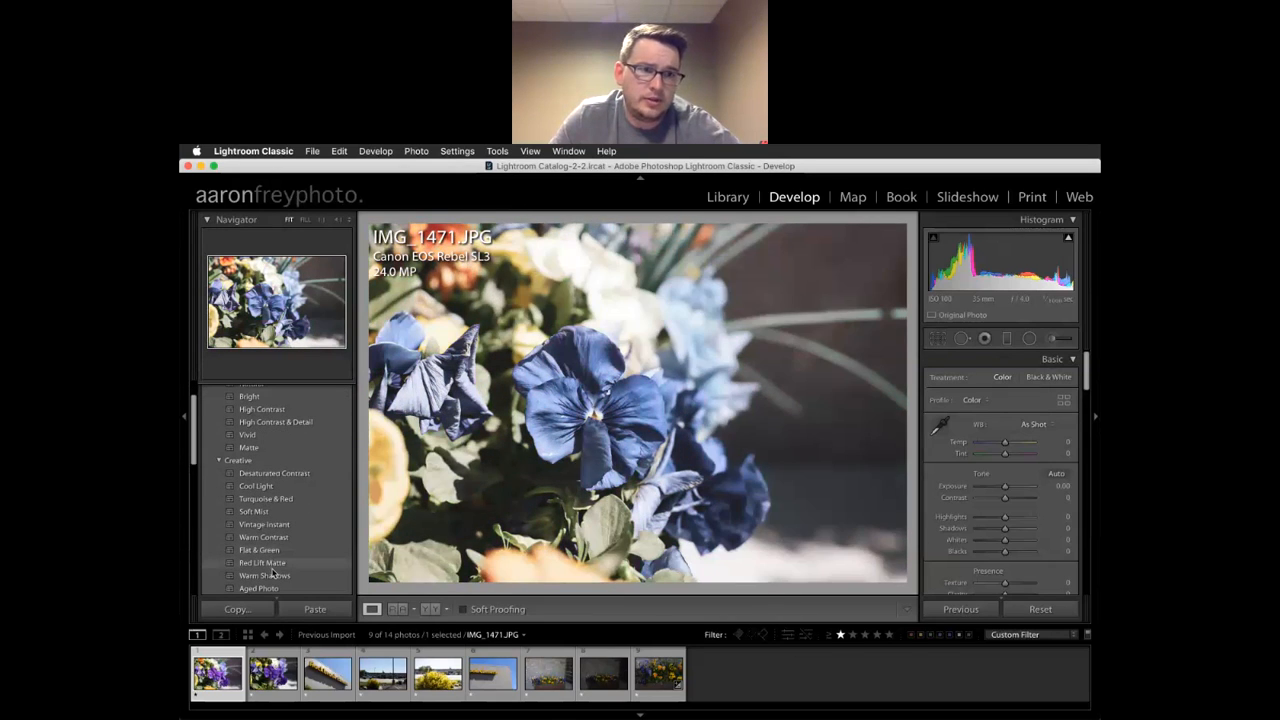
{"action": "scroll", "coordinate": [272, 573], "scroll_direction": "down", "scroll_amount": 2}
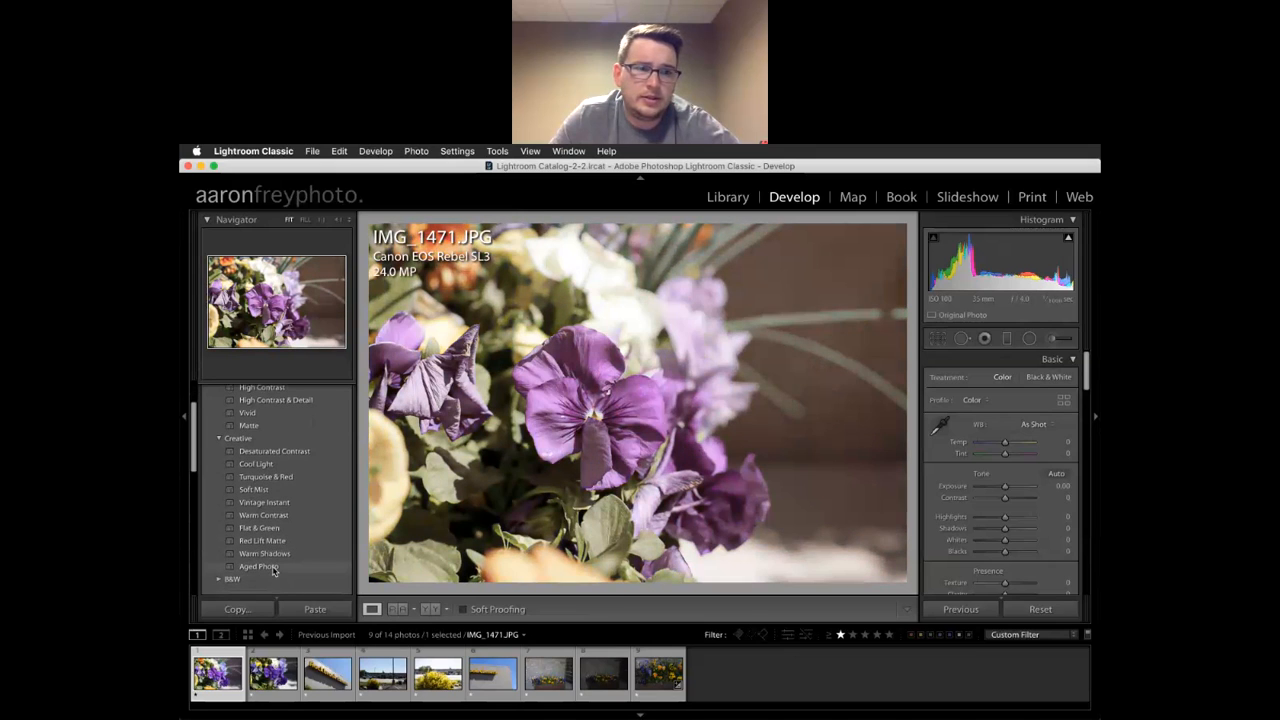
{"action": "scroll", "coordinate": [274, 571], "scroll_direction": "down", "scroll_amount": 4}
{"action": "left_click", "coordinate": [220, 514]}
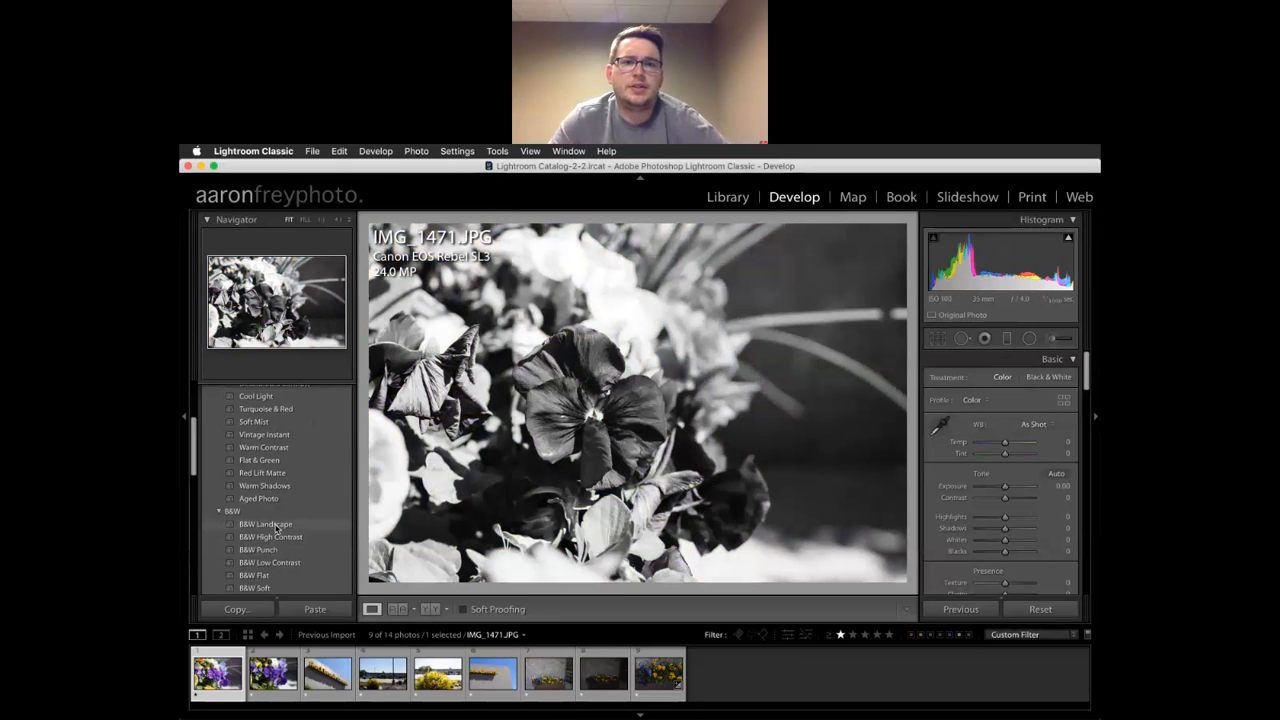
{"action": "scroll", "coordinate": [277, 530], "scroll_direction": "down", "scroll_amount": 4}
{"action": "scroll", "coordinate": [278, 540], "scroll_direction": "down", "scroll_amount": 3}
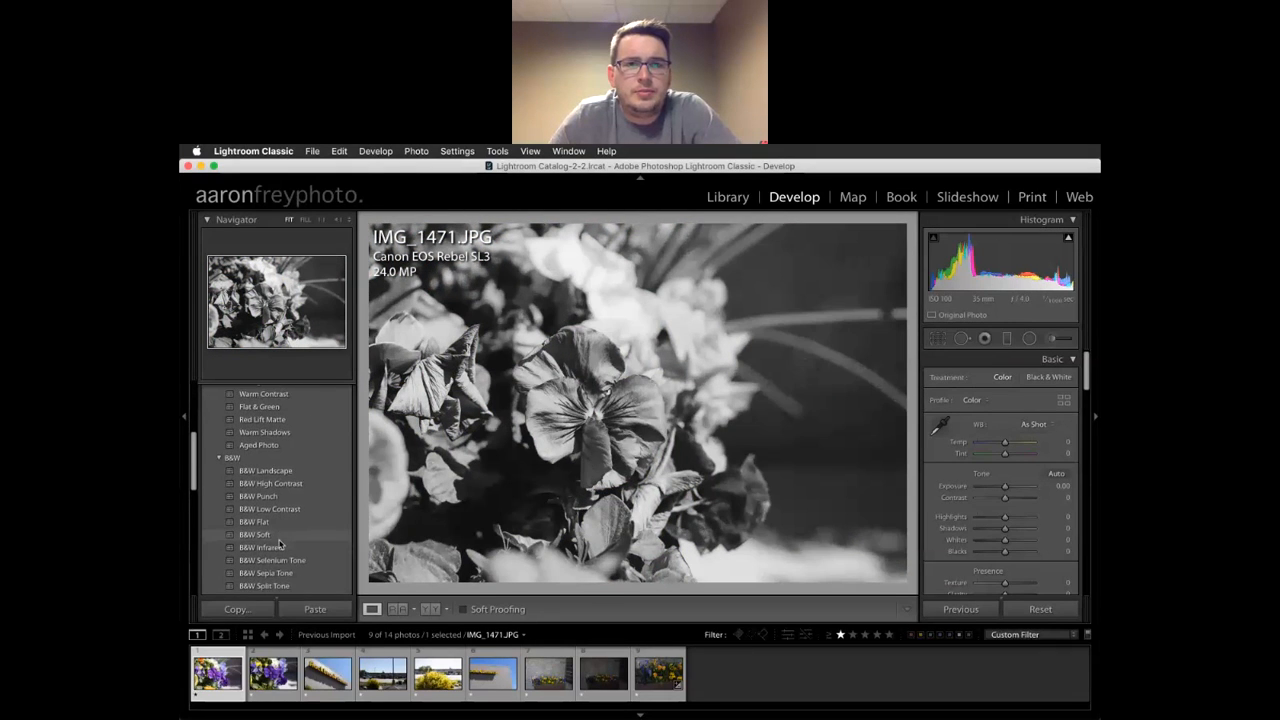
{"action": "scroll", "coordinate": [279, 562], "scroll_direction": "down", "scroll_amount": 10}
{"action": "scroll", "coordinate": [288, 490], "scroll_direction": "down", "scroll_amount": 8}
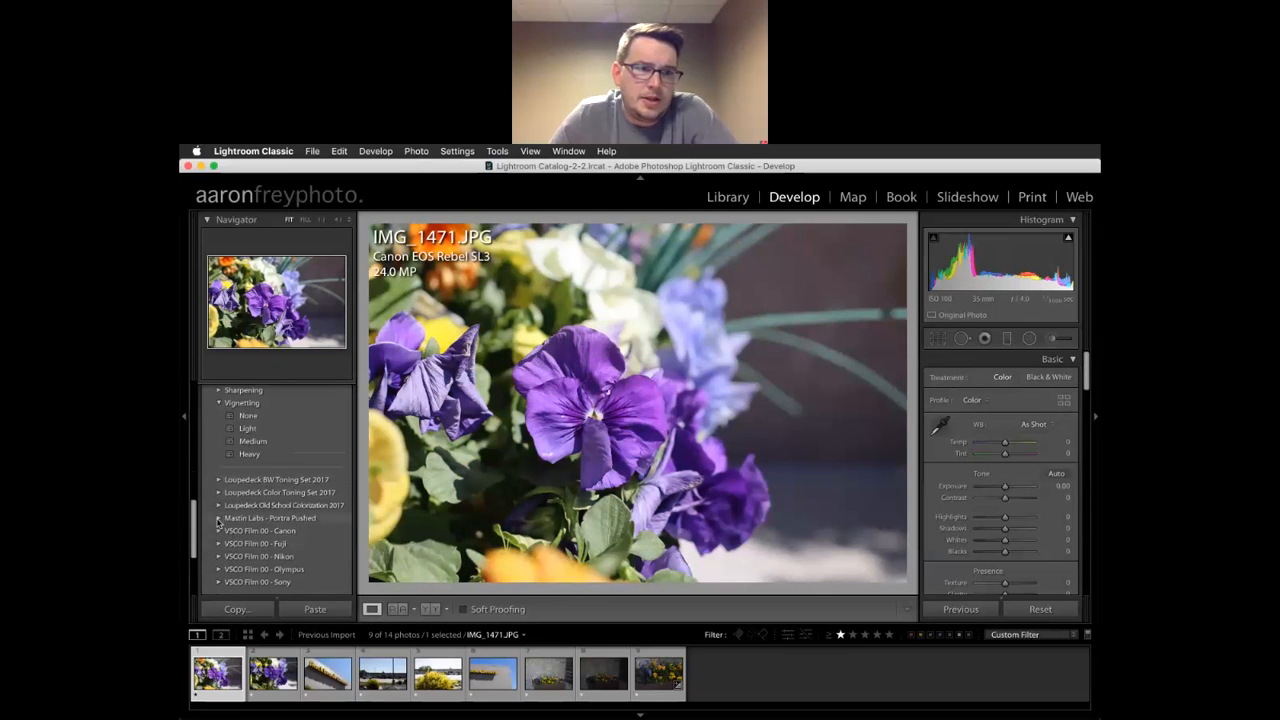
{"action": "left_click", "coordinate": [219, 519]}
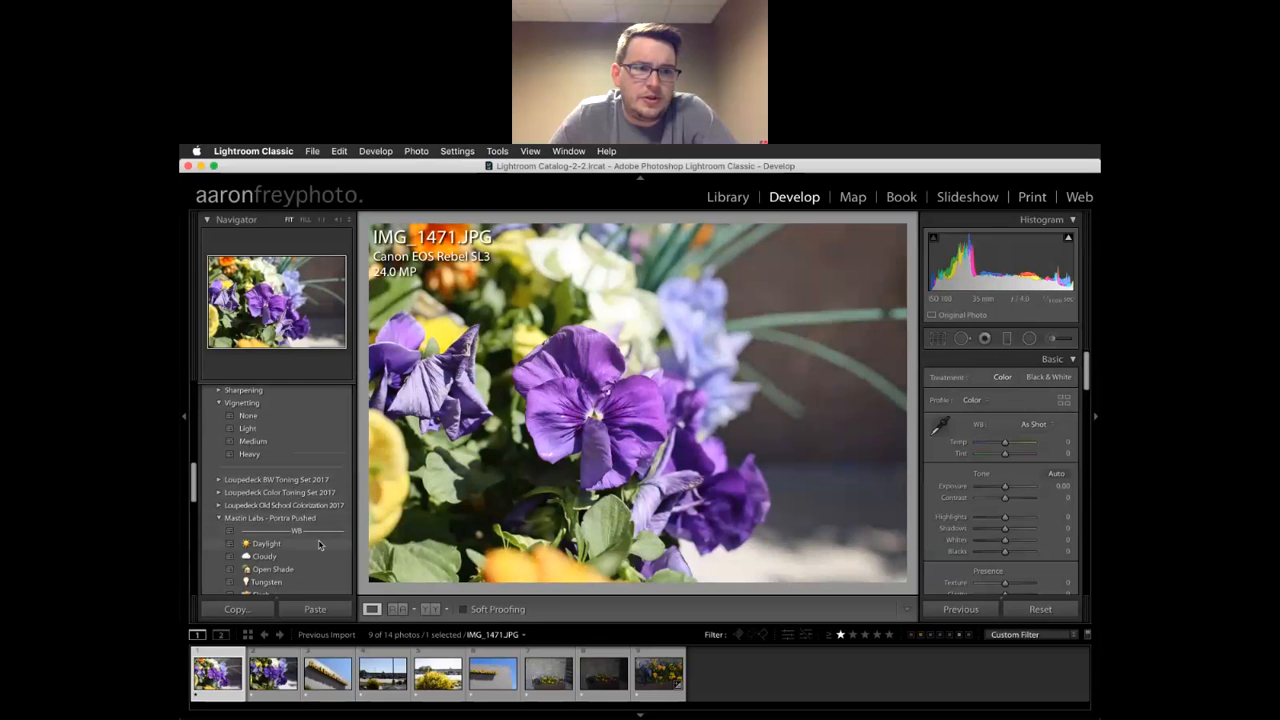
{"action": "scroll", "coordinate": [316, 578], "scroll_direction": "down", "scroll_amount": 8}
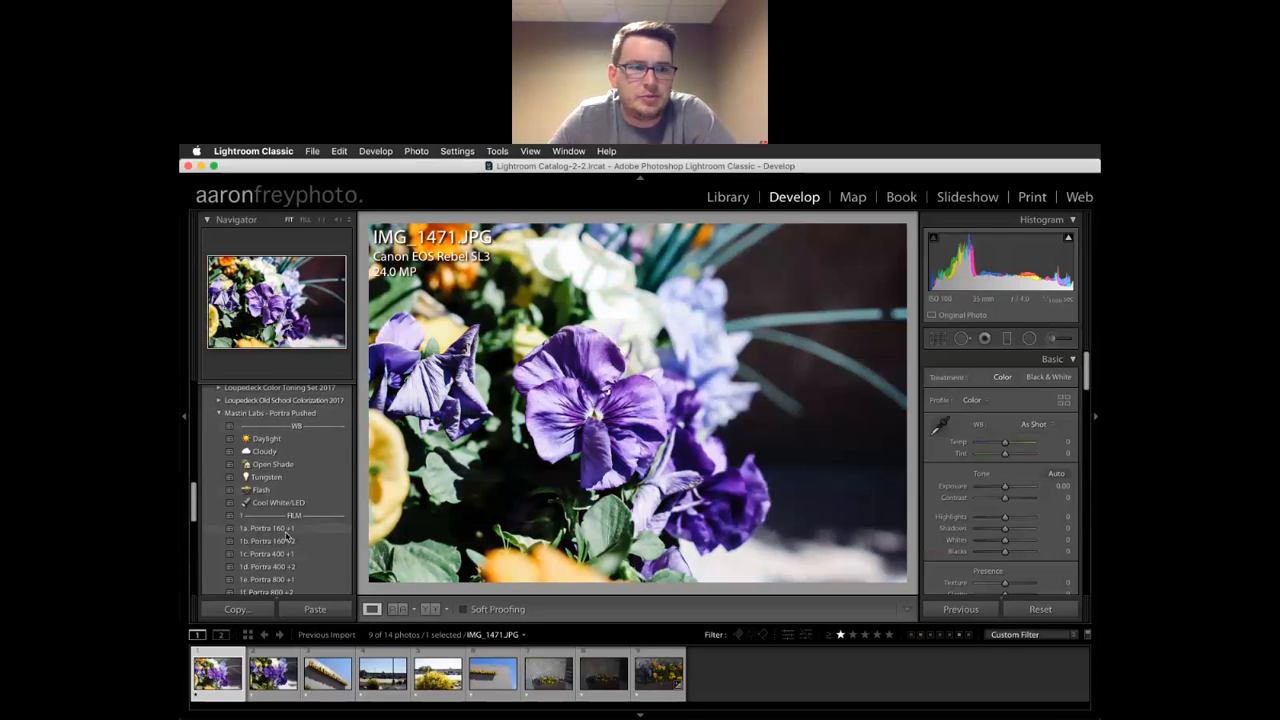
{"action": "scroll", "coordinate": [281, 546], "scroll_direction": "down", "scroll_amount": 3}
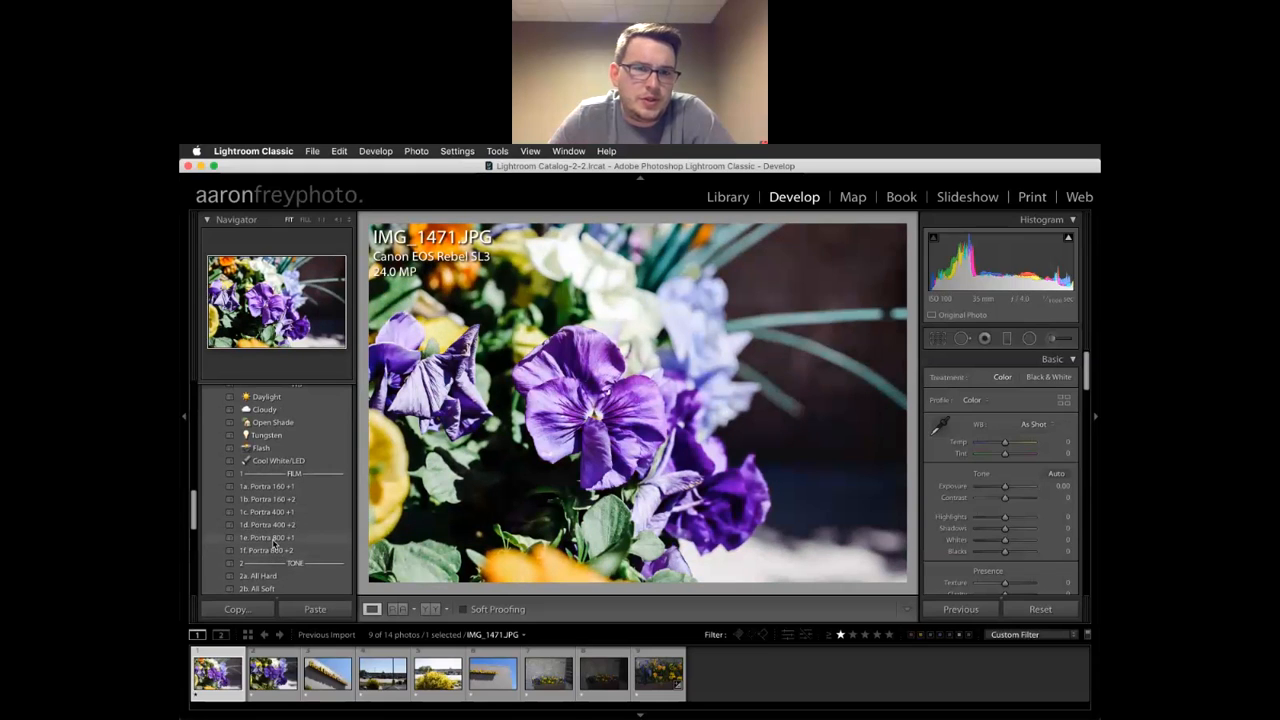
{"action": "scroll", "coordinate": [273, 577], "scroll_direction": "down", "scroll_amount": 10}
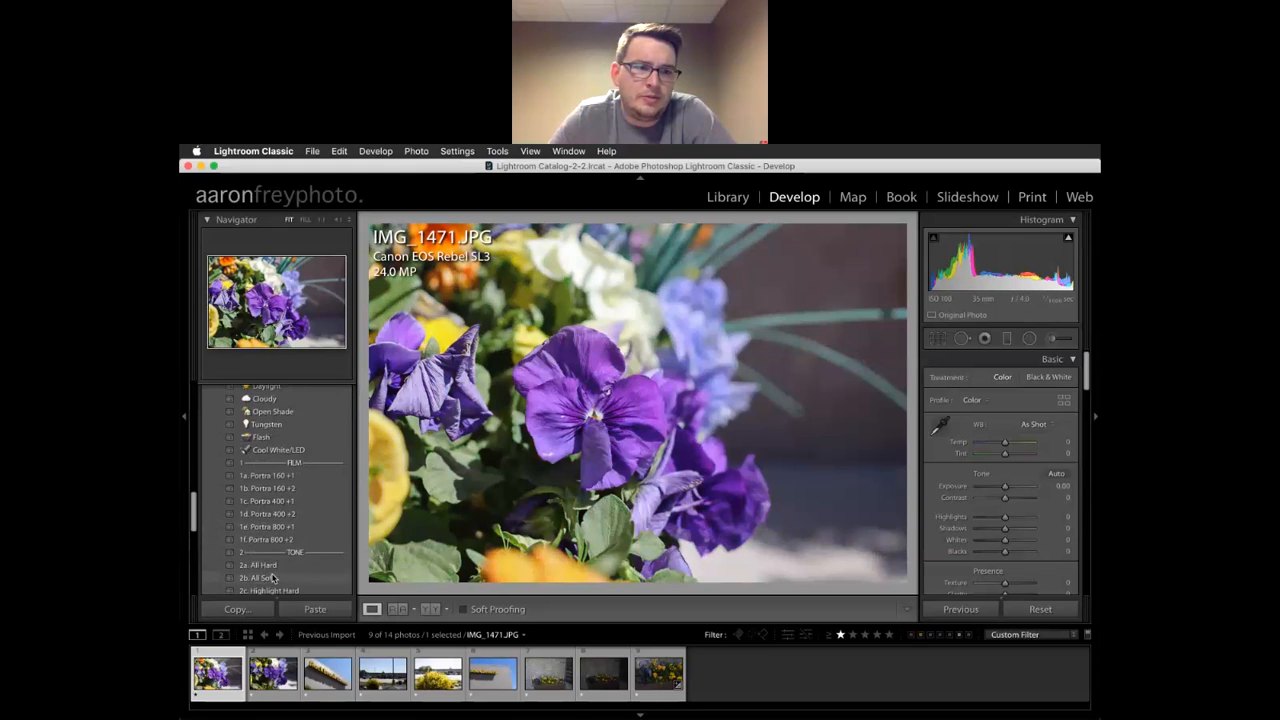
{"action": "scroll", "coordinate": [275, 567], "scroll_direction": "down", "scroll_amount": 2}
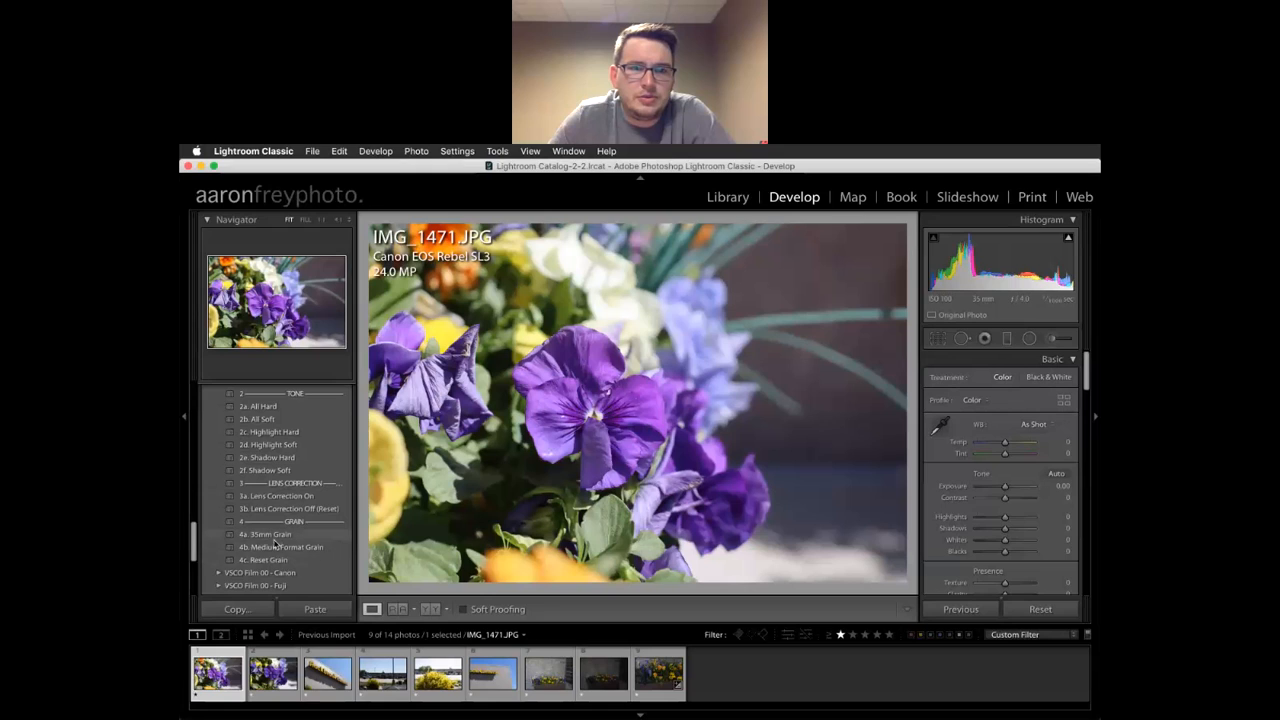
{"action": "scroll", "coordinate": [280, 550], "scroll_direction": "down", "scroll_amount": 5}
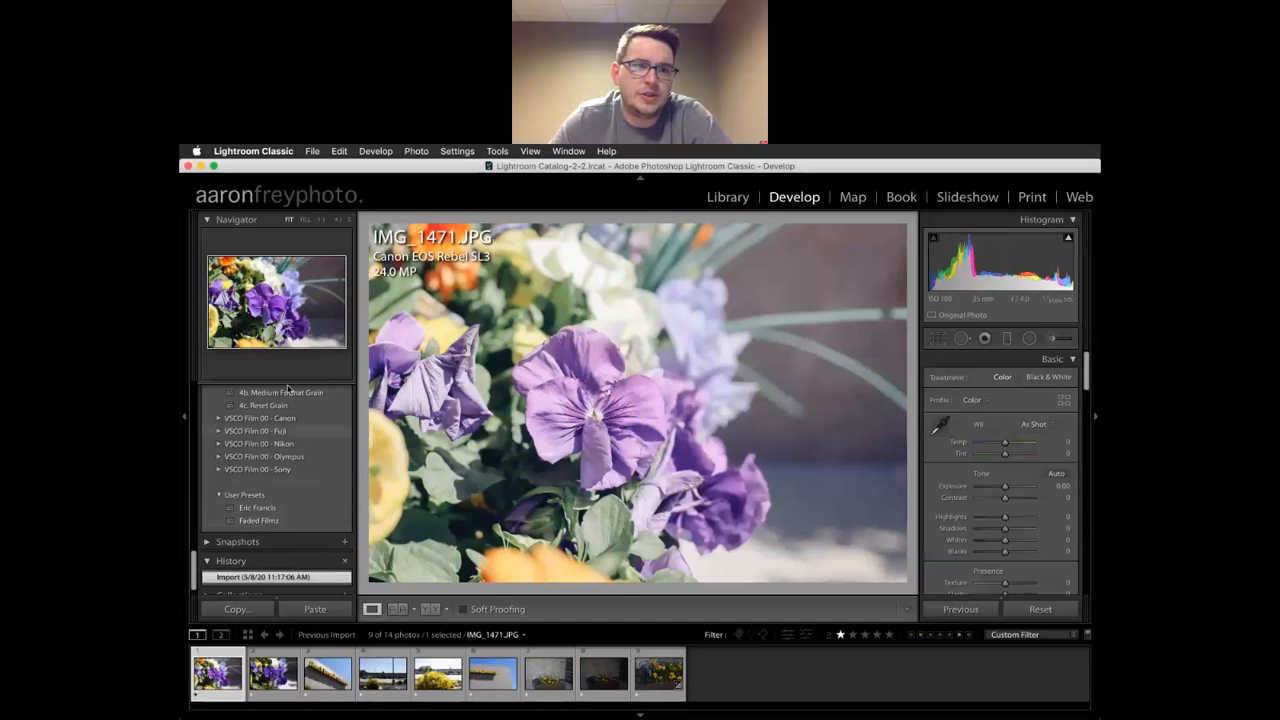
{"action": "scroll", "coordinate": [288, 462], "scroll_direction": "up", "scroll_amount": 1}
{"action": "scroll", "coordinate": [288, 462], "scroll_direction": "up", "scroll_amount": 10}
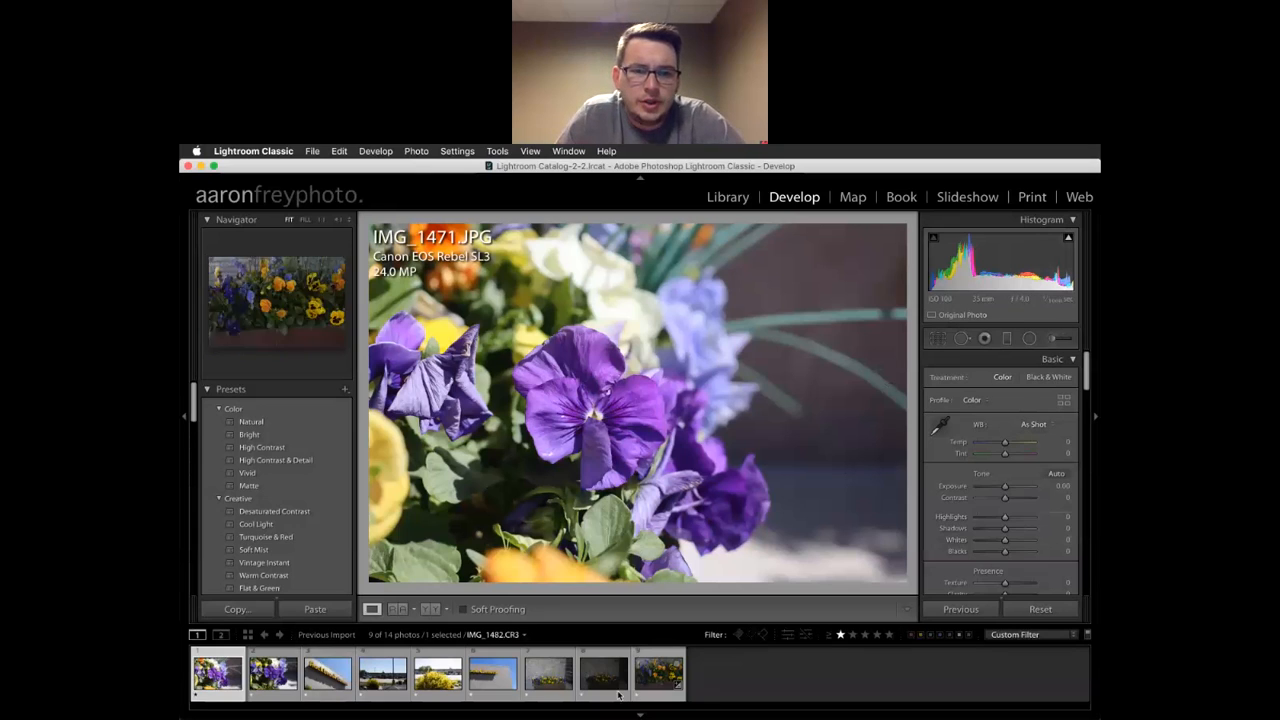
Load filmstrip thumbnail 8, the dark planter raw IMG_1480.CR3, into Develop
{"action": "left_click", "coordinate": [607, 685]}
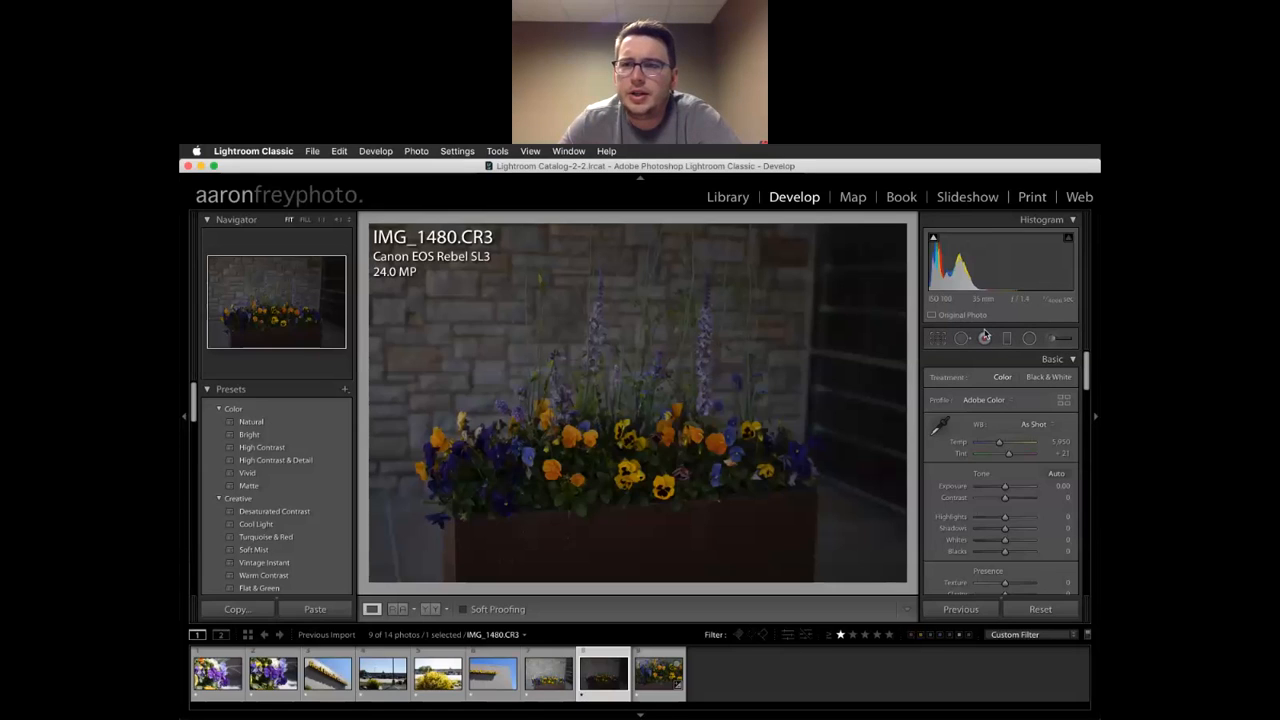
{"action": "scroll", "coordinate": [991, 396], "scroll_direction": "down", "scroll_amount": 2}
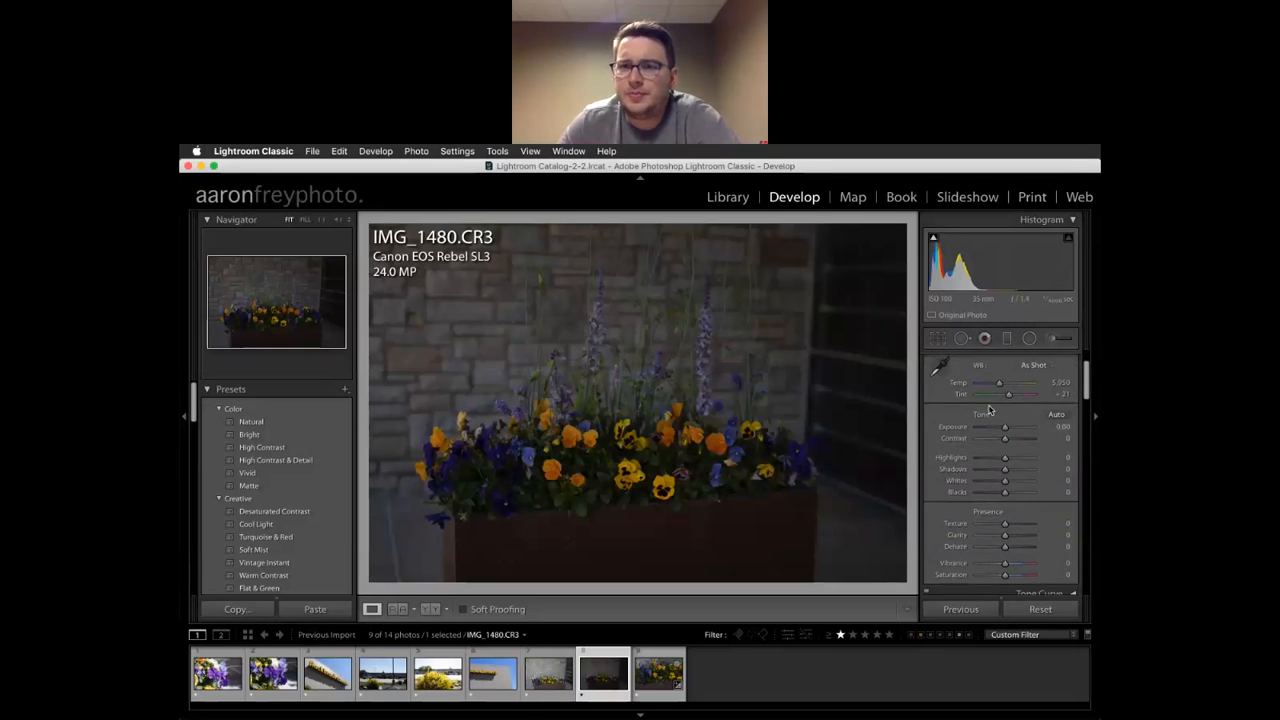
{"action": "scroll", "coordinate": [990, 408], "scroll_direction": "up", "scroll_amount": 2}
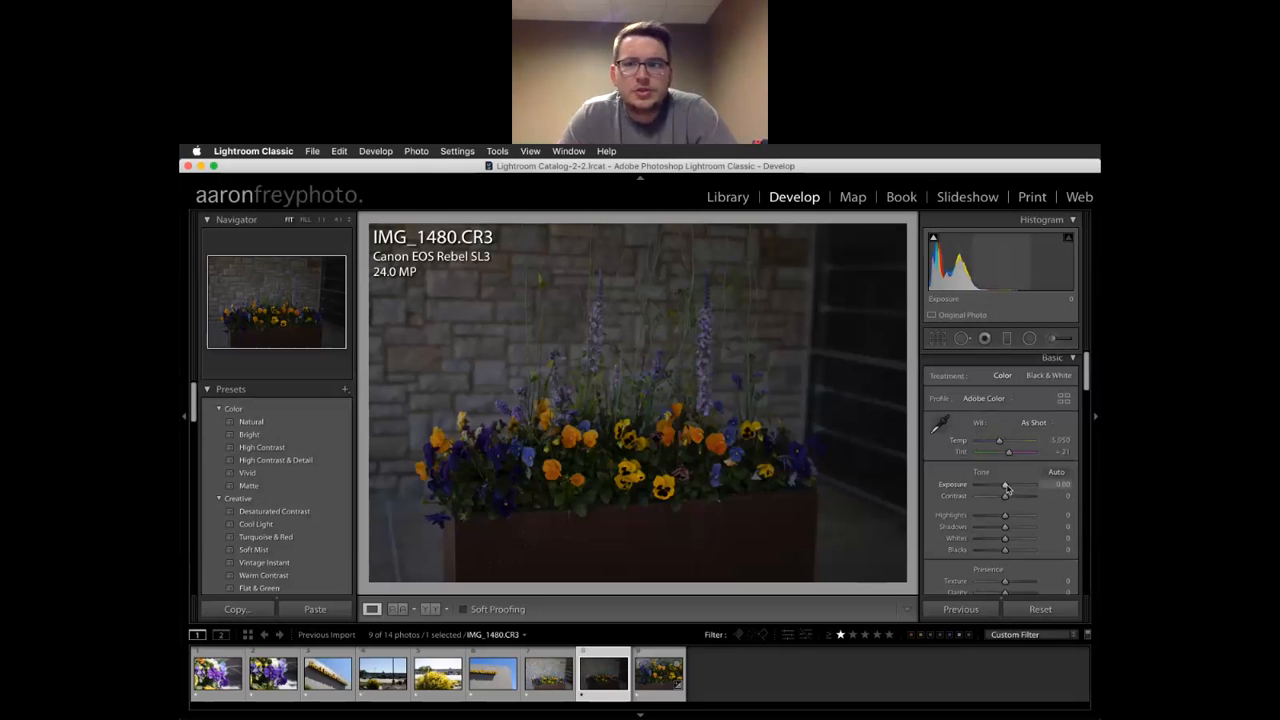
Drag the Basic panel Exposure slider up toward +1.95 on IMG_1480.CR3
{"action": "left_click_drag", "start_coordinate": [1006, 487], "coordinate": [1015, 488]}
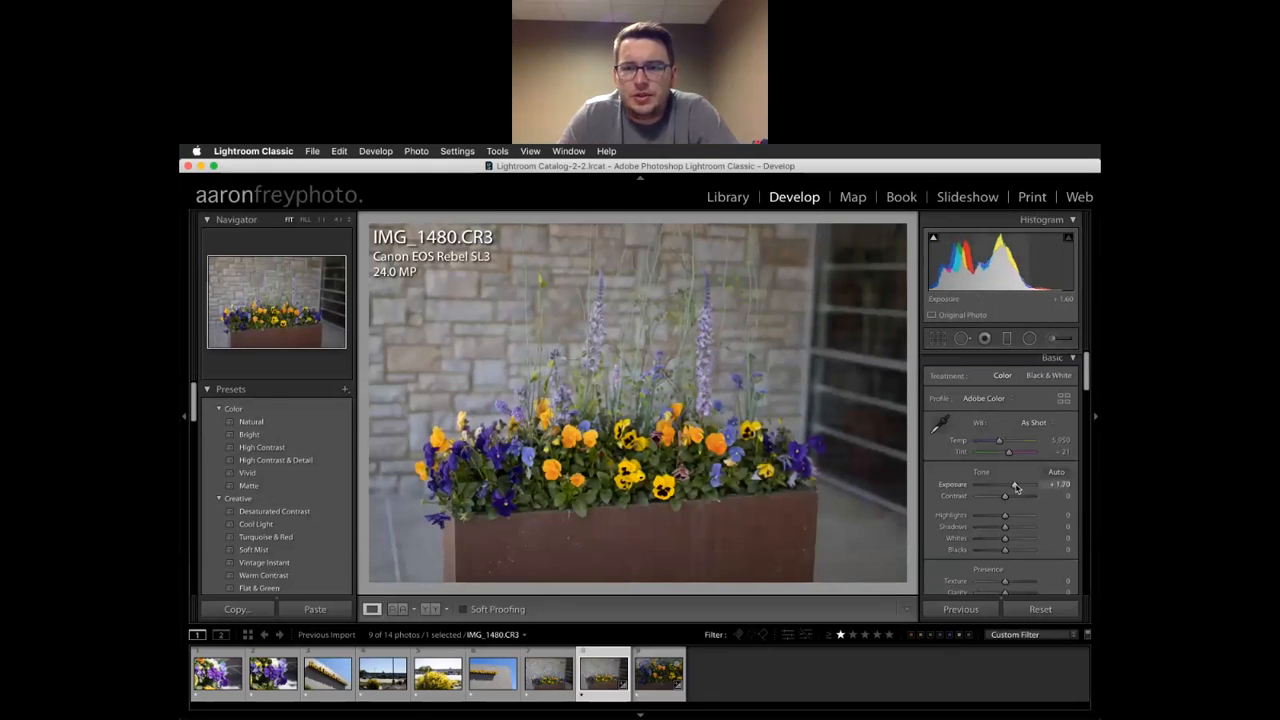
{"action": "left_click_drag", "start_coordinate": [1015, 486], "coordinate": [1017, 487]}
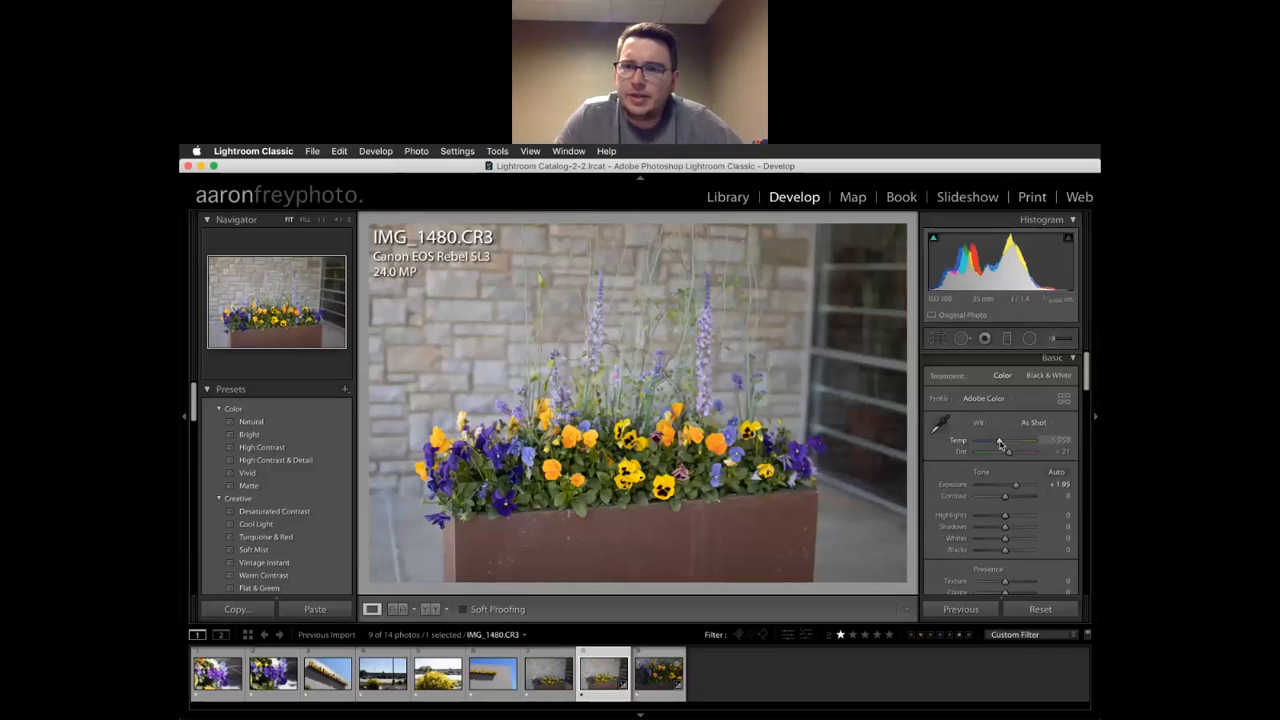
Try the Fluorescent white balance preset, then set a custom temperature of 5,200
{"action": "left_click", "coordinate": [1032, 425]}
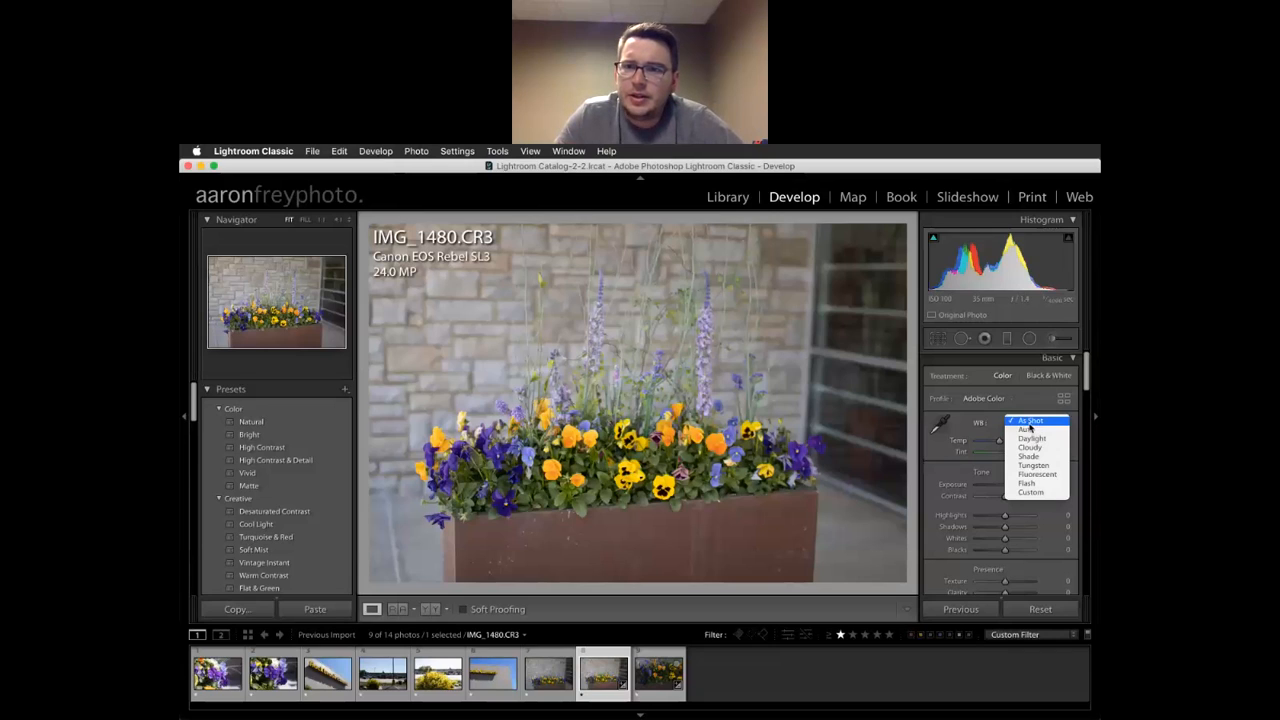
{"action": "left_click", "coordinate": [1037, 474]}
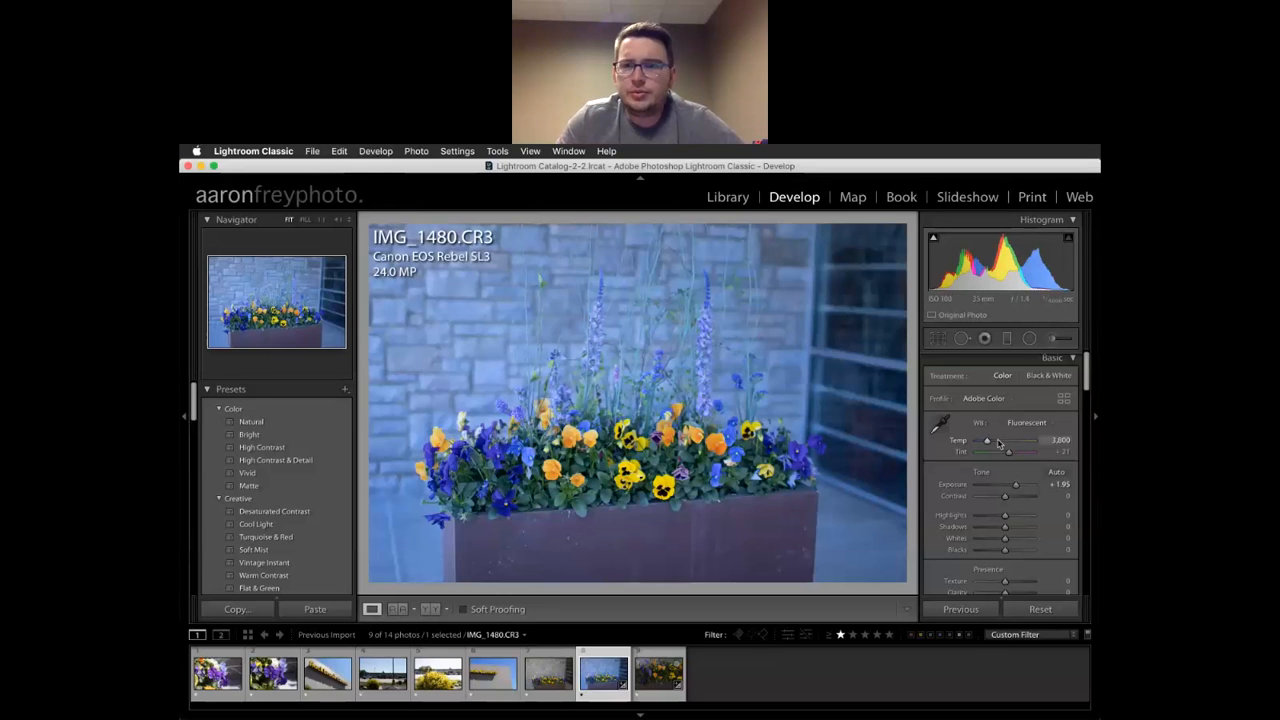
{"action": "left_click_drag", "start_coordinate": [987, 443], "coordinate": [994, 443]}
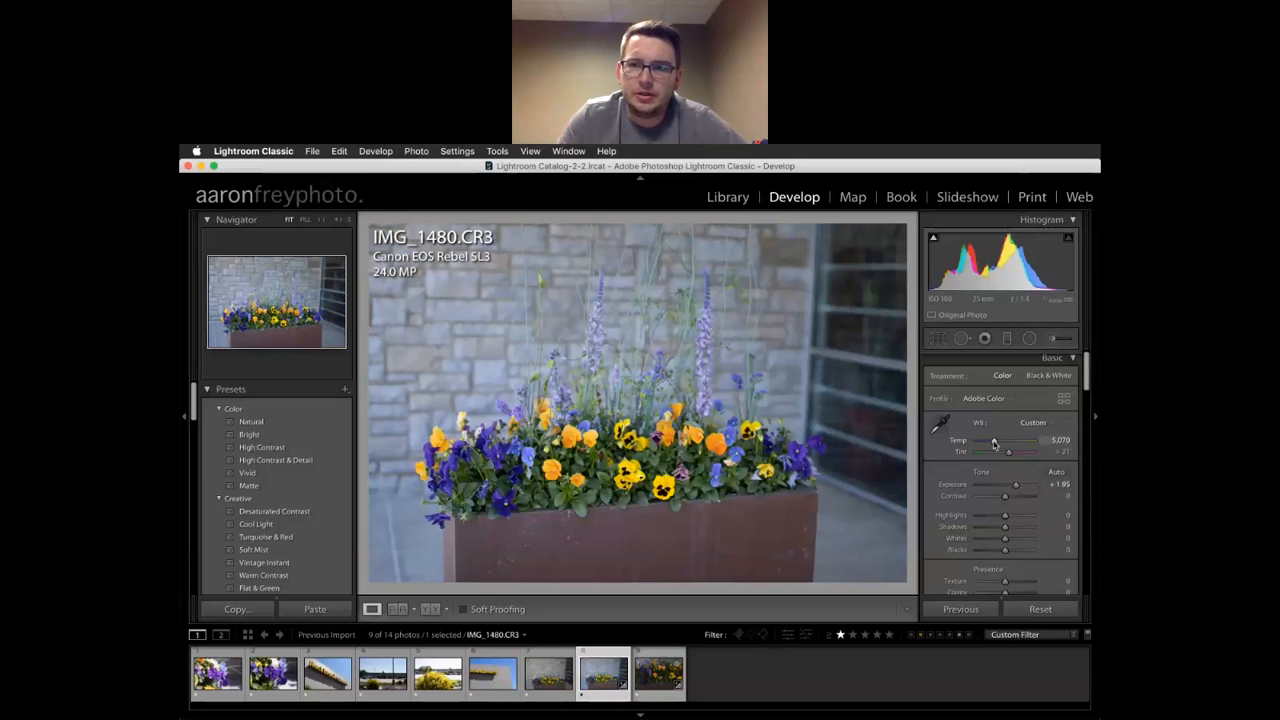
{"action": "left_click_drag", "start_coordinate": [994, 443], "coordinate": [996, 444]}
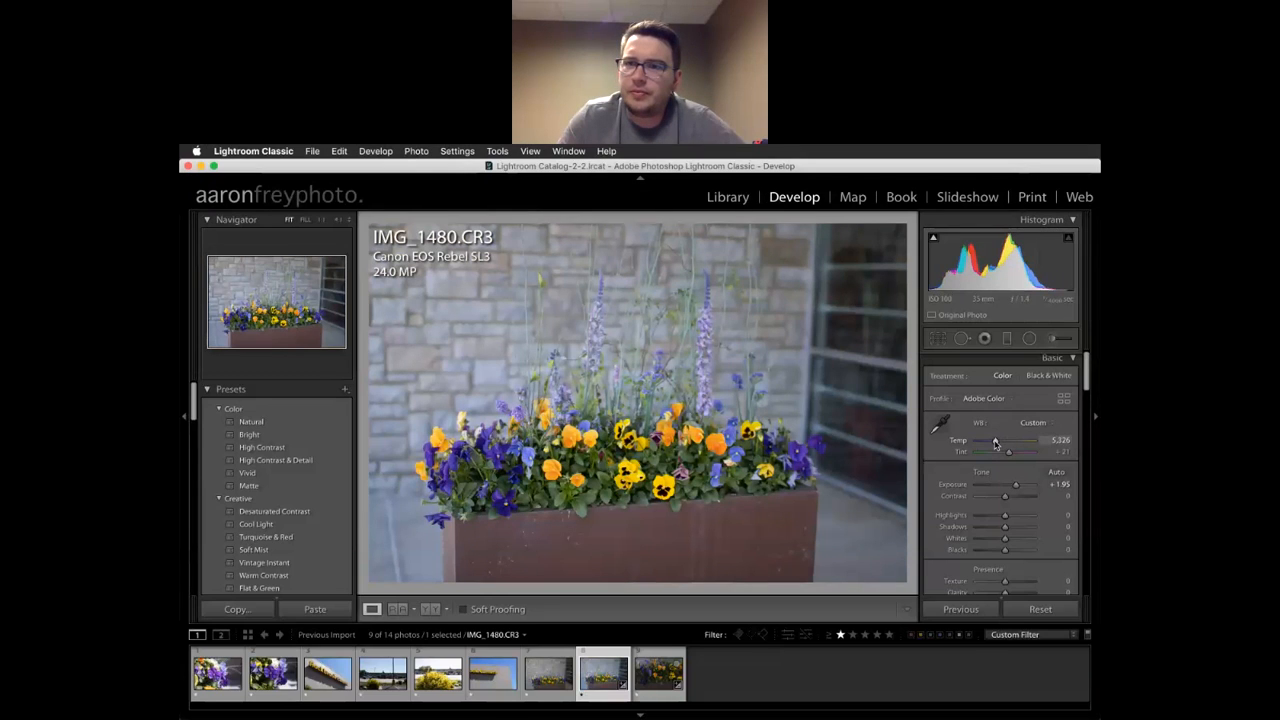
{"action": "left_click", "coordinate": [1055, 440]}
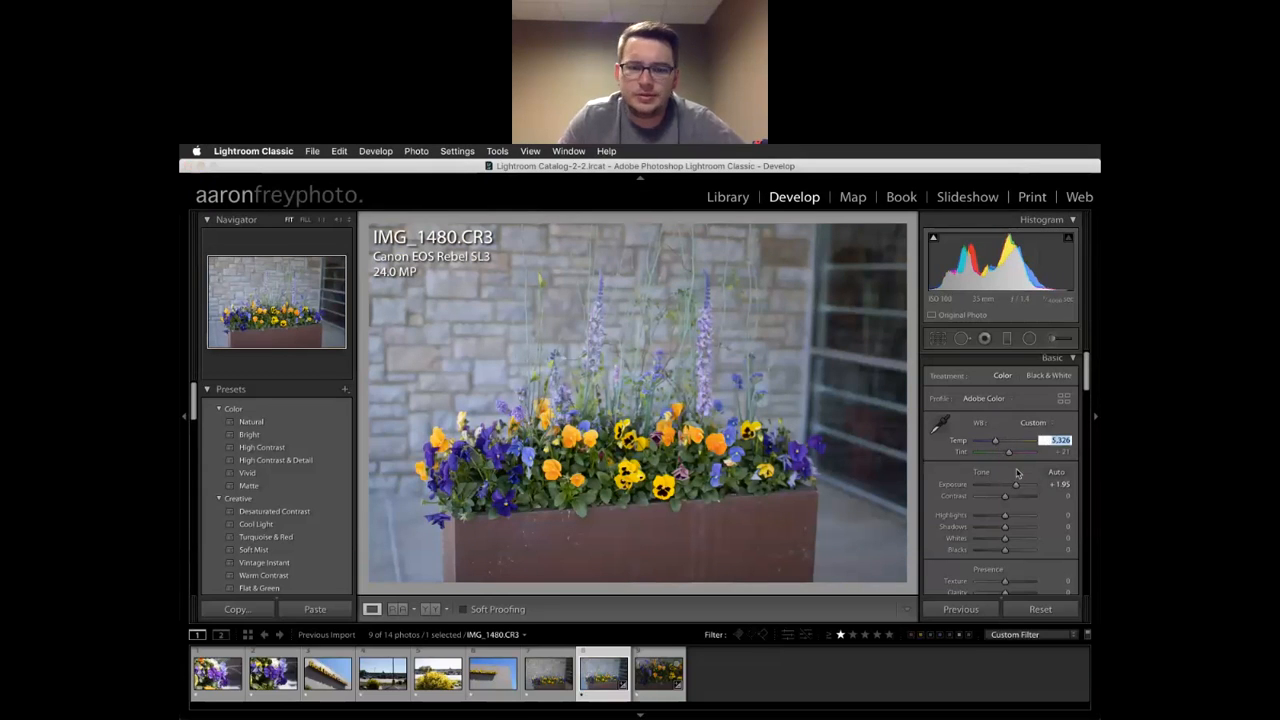
{"action": "key", "text": "BackSpace"}
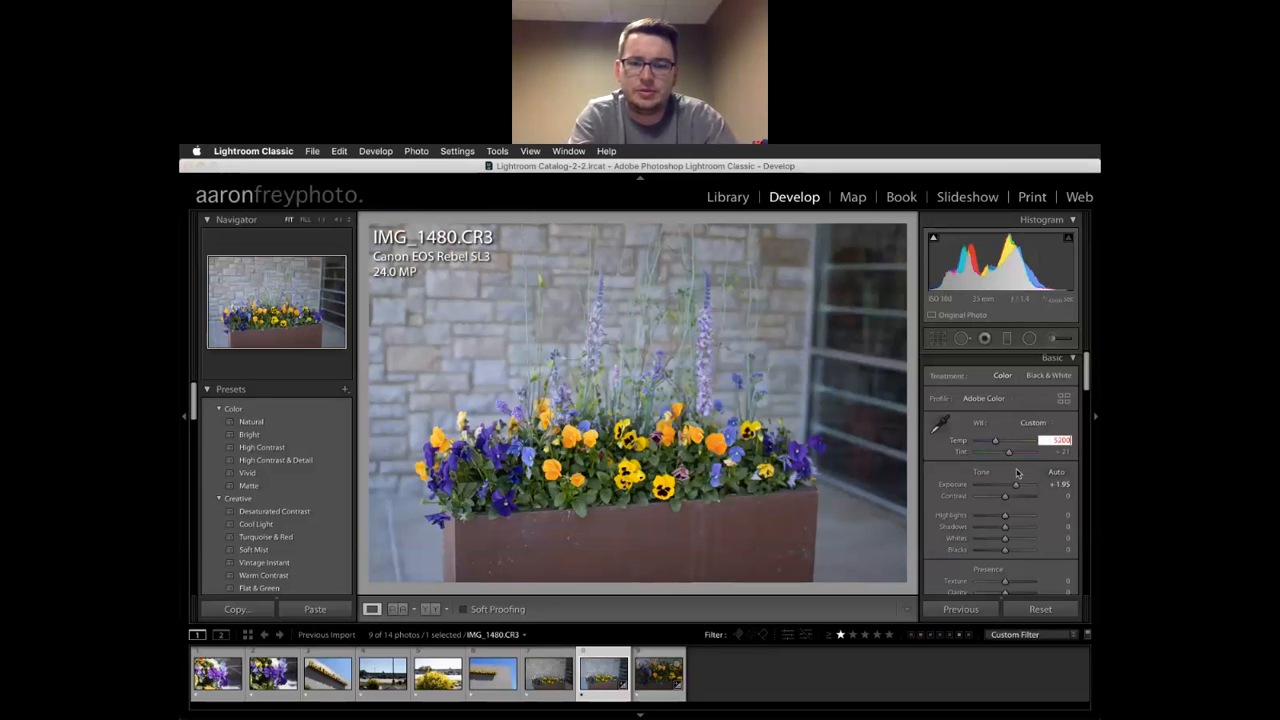
{"action": "key", "text": "Return"}
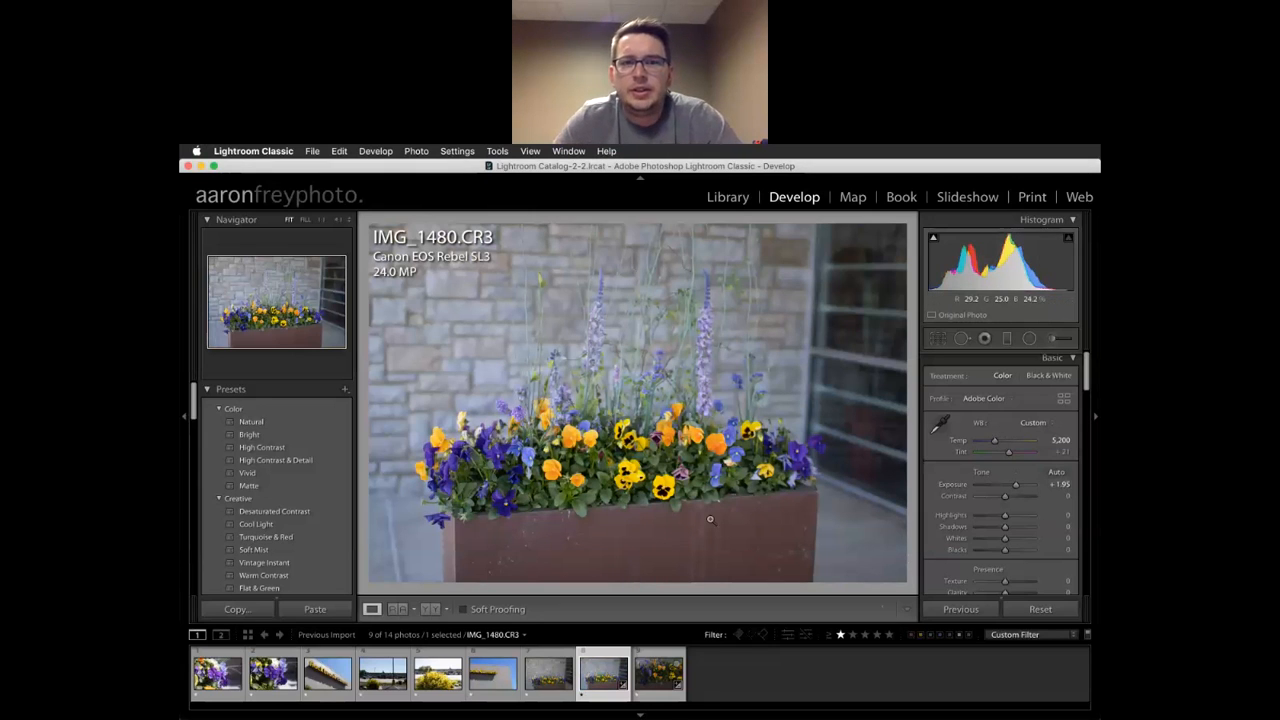
{"action": "left_click", "coordinate": [560, 500]}
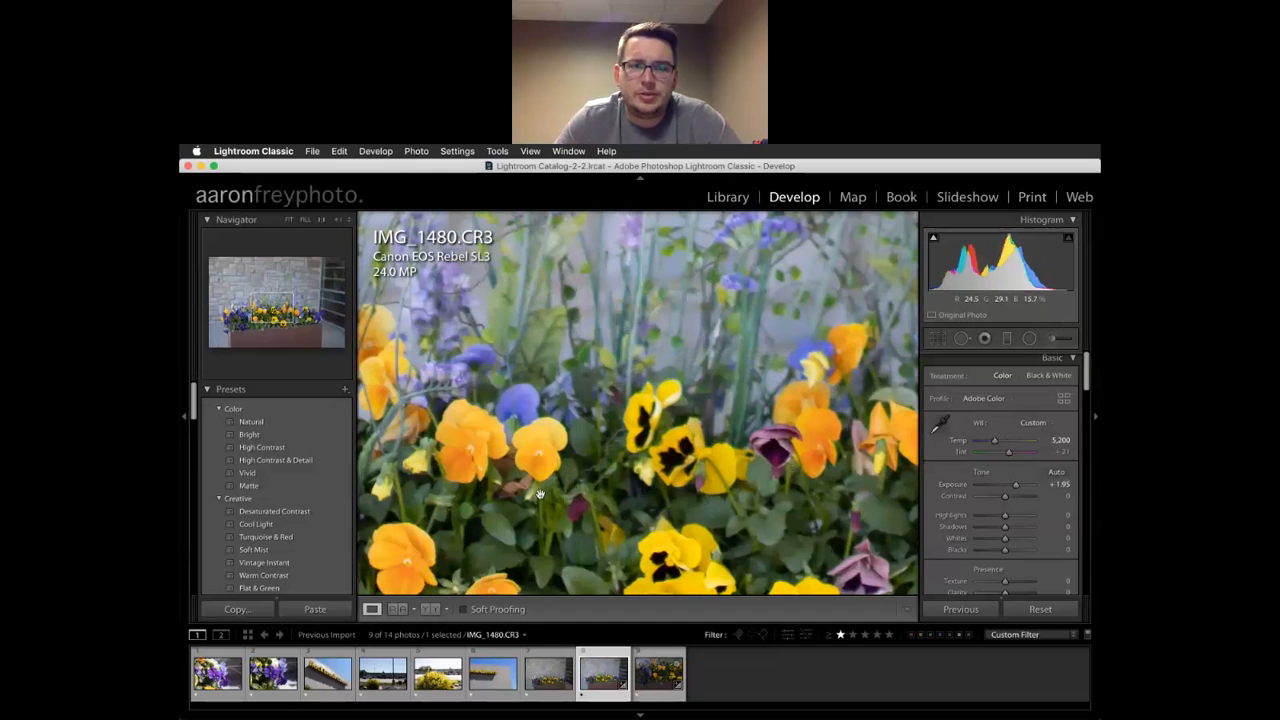
{"action": "left_click_drag", "start_coordinate": [545, 472], "coordinate": [713, 351]}
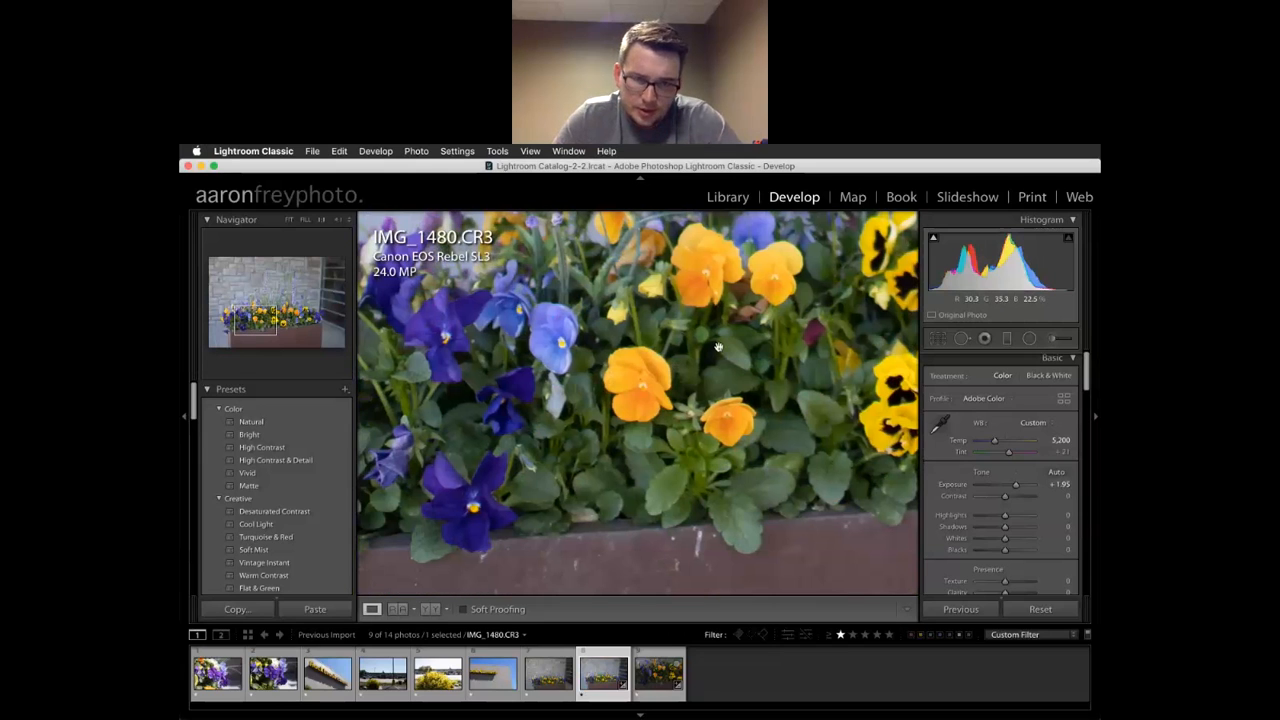
{"action": "left_click_drag", "start_coordinate": [590, 476], "coordinate": [668, 432]}
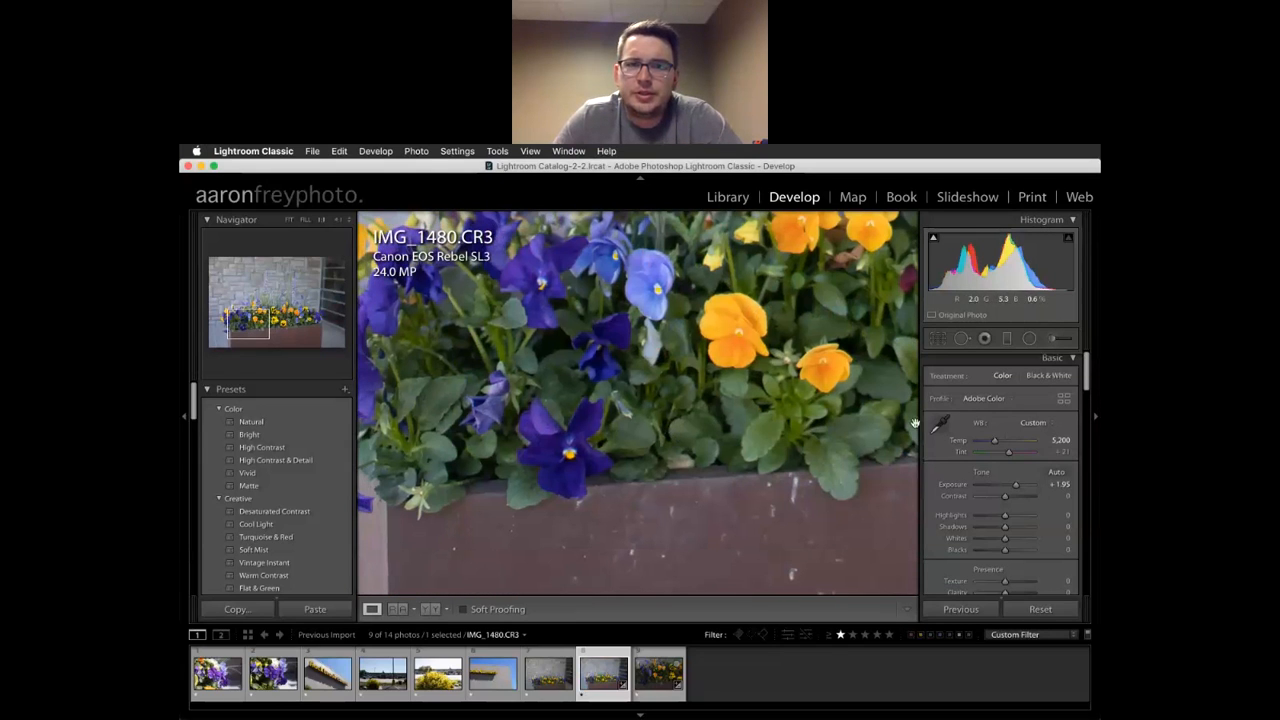
{"action": "left_click", "coordinate": [525, 424]}
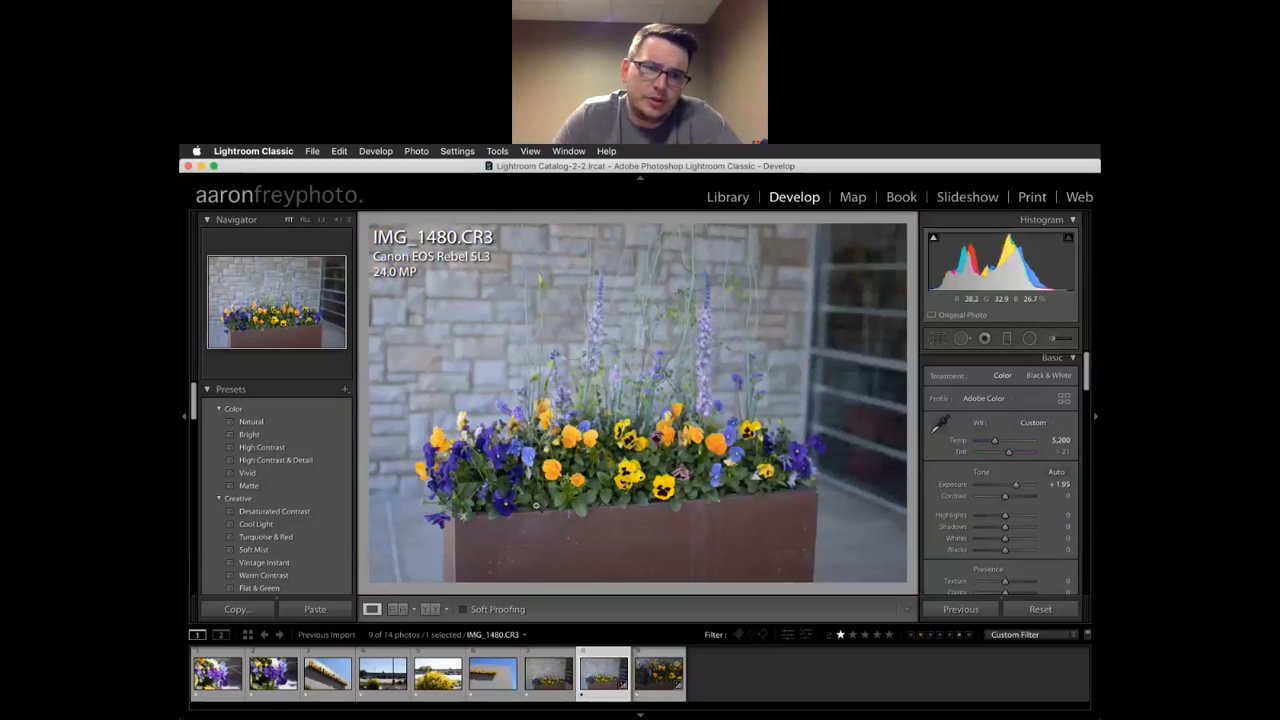
{"action": "left_click", "coordinate": [612, 466]}
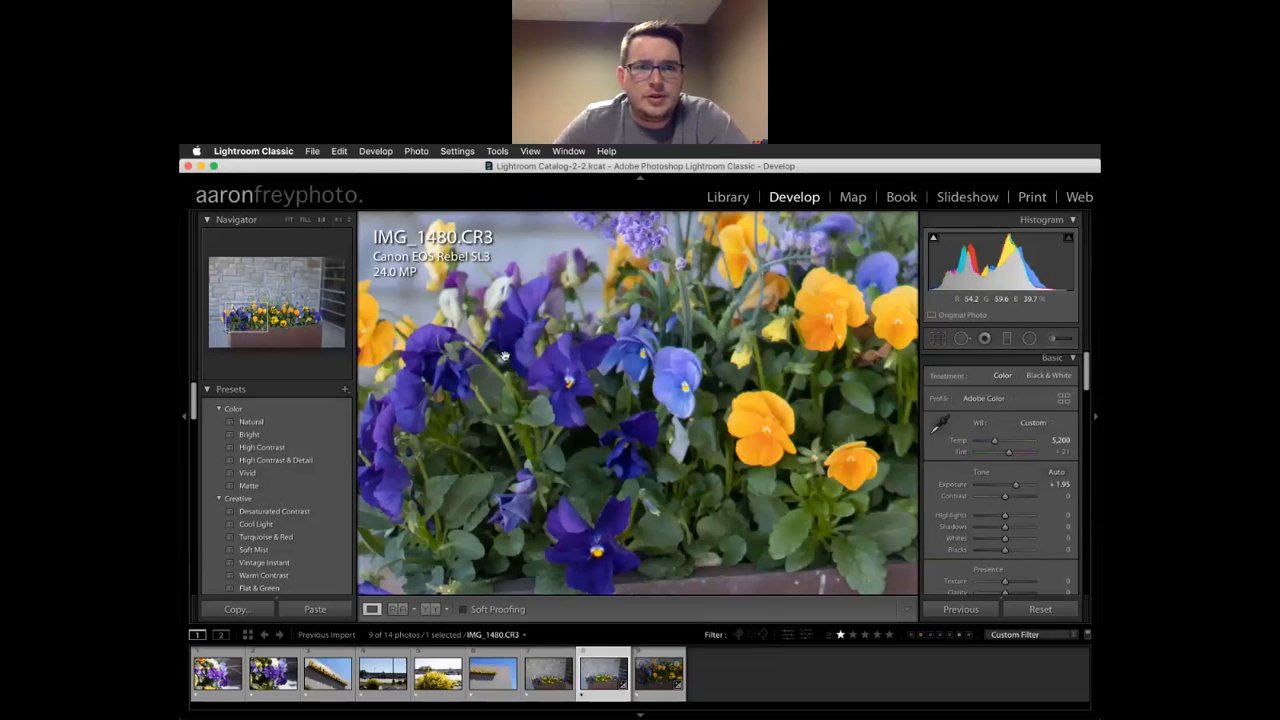
{"action": "left_click", "coordinate": [690, 428]}
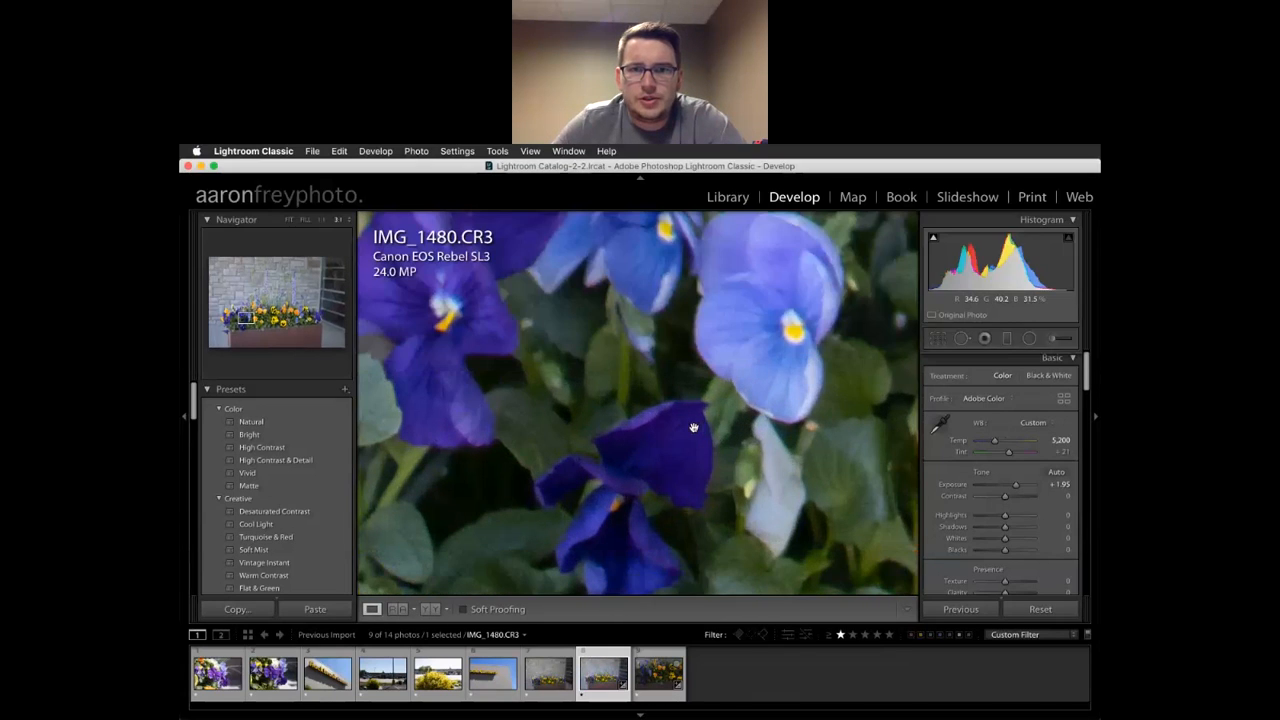
{"action": "scroll", "coordinate": [693, 428], "scroll_direction": "down", "scroll_amount": 8}
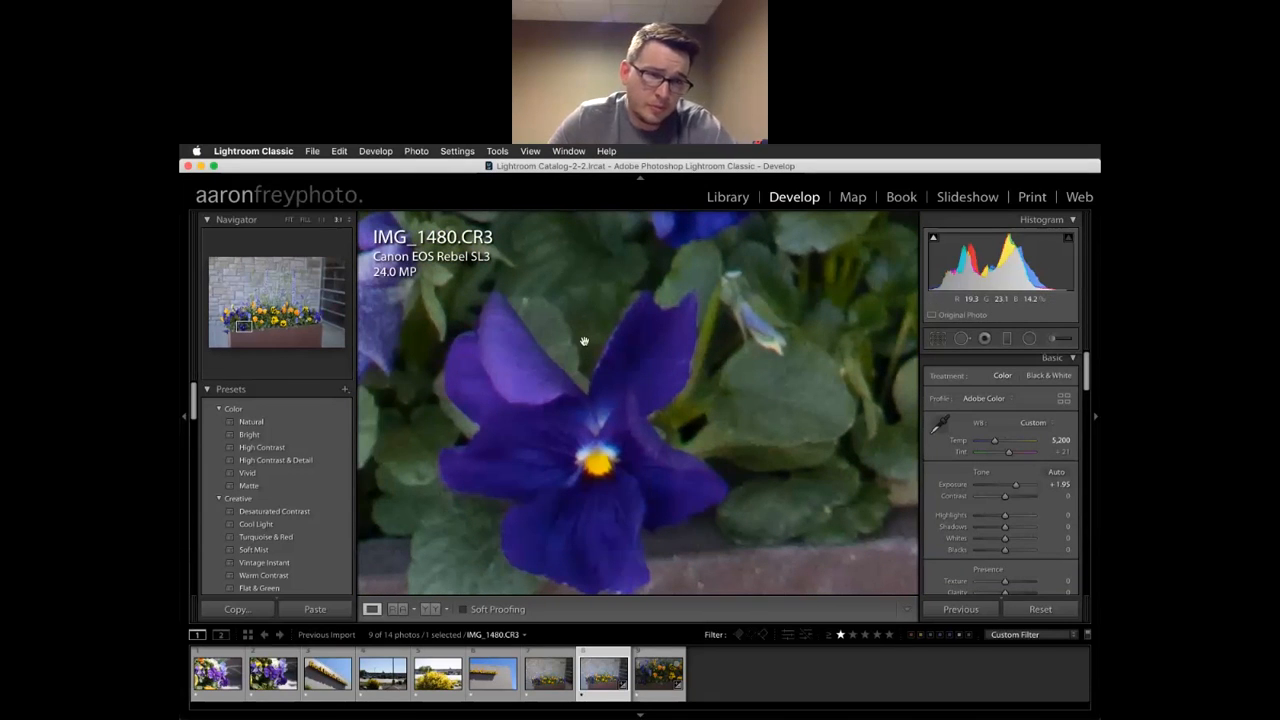
{"action": "key", "text": "super+minus"}
{"action": "key", "text": "super+minus"}
{"action": "key", "text": "super+minus"}
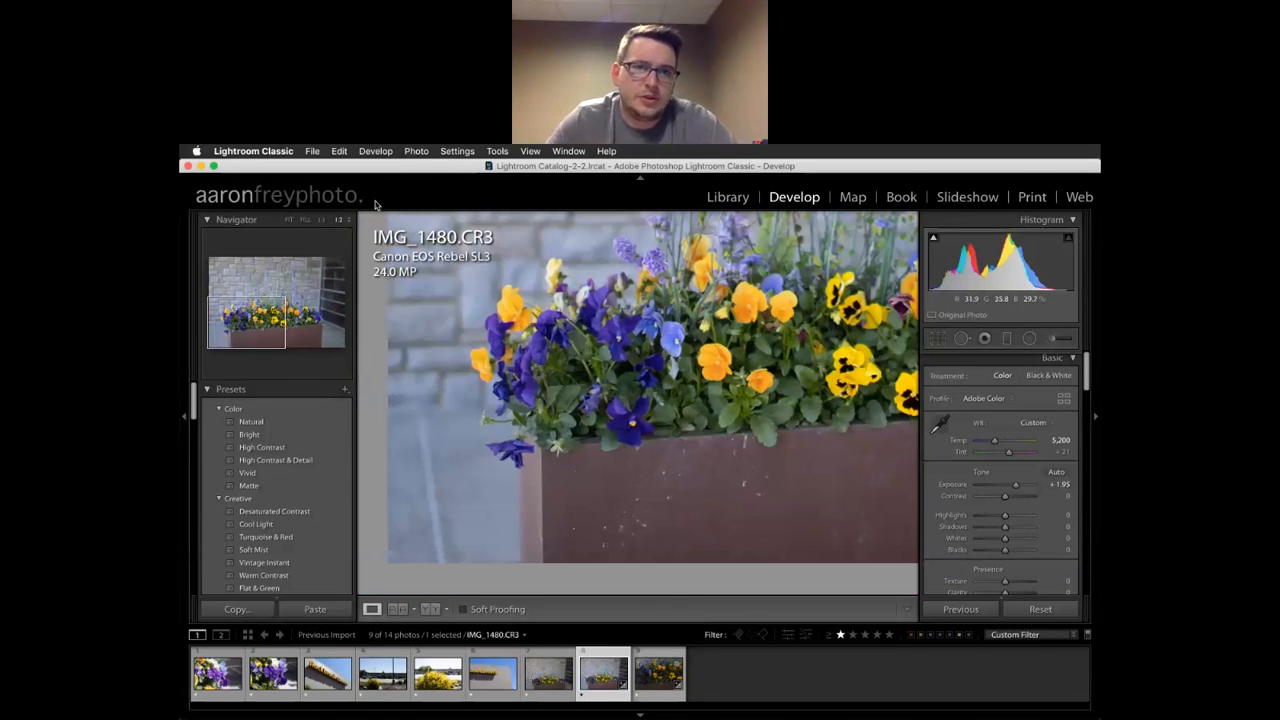
{"action": "left_click", "coordinate": [290, 220]}
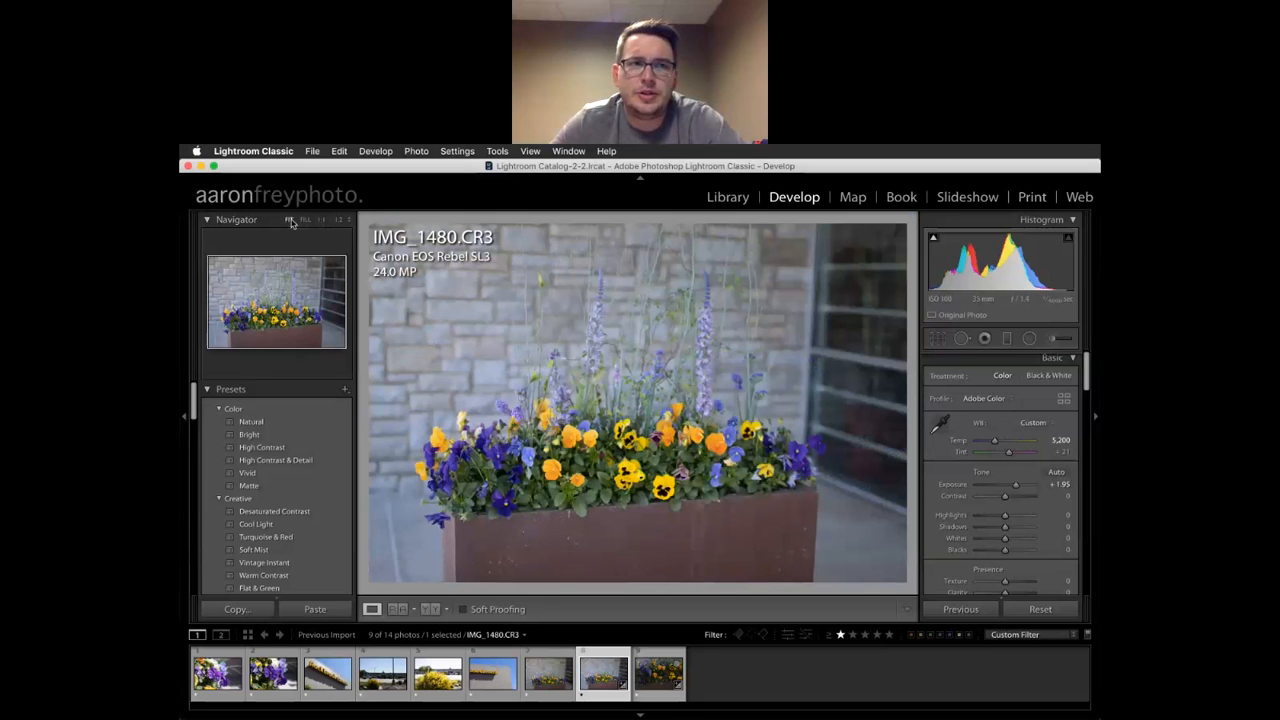
{"action": "left_click", "coordinate": [305, 220]}
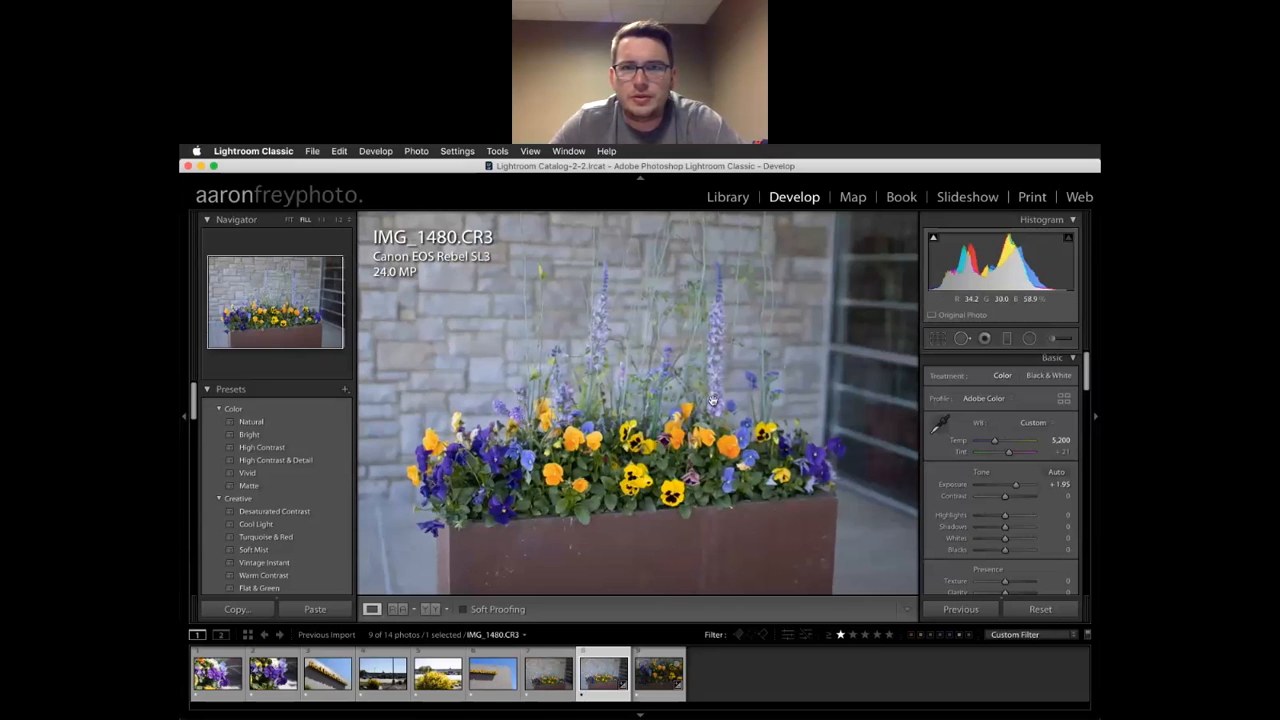
{"action": "left_click_drag", "start_coordinate": [711, 408], "coordinate": [690, 396]}
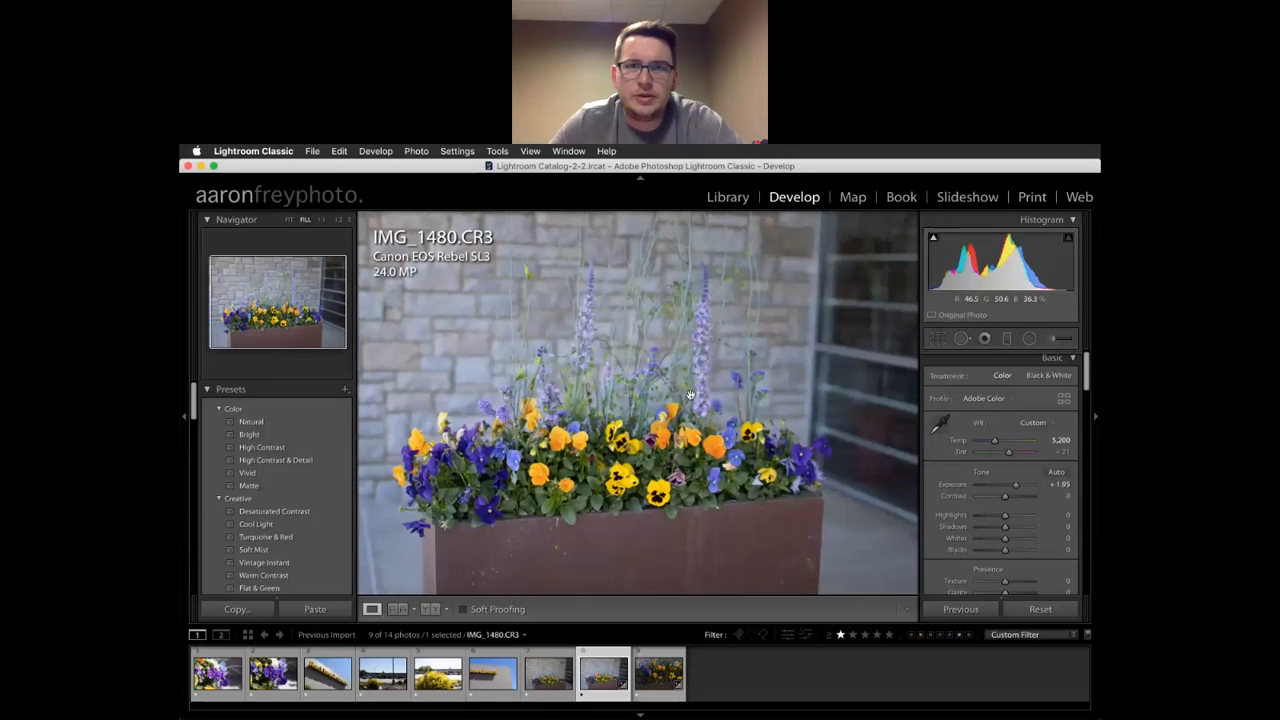
{"action": "left_click", "coordinate": [321, 219]}
{"action": "left_click_drag", "start_coordinate": [602, 538], "coordinate": [601, 184]}
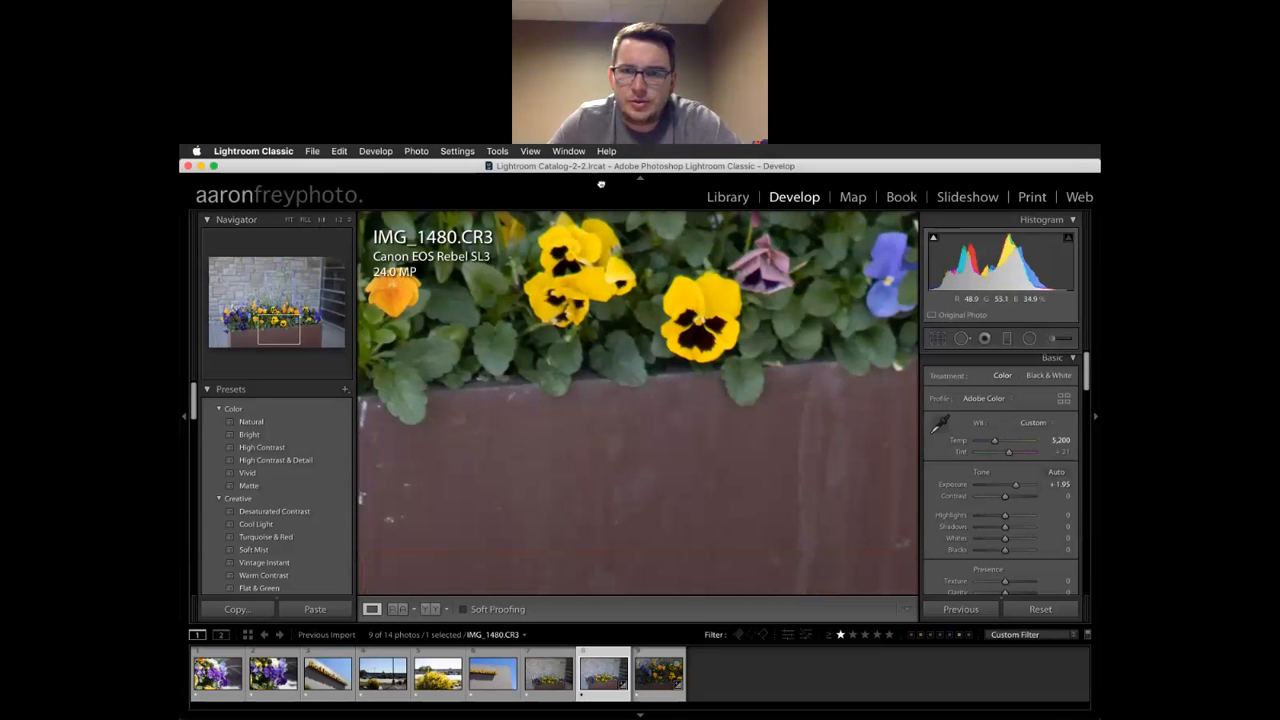
{"action": "left_click_drag", "start_coordinate": [480, 356], "coordinate": [908, 397]}
{"action": "left_click_drag", "start_coordinate": [567, 403], "coordinate": [668, 432]}
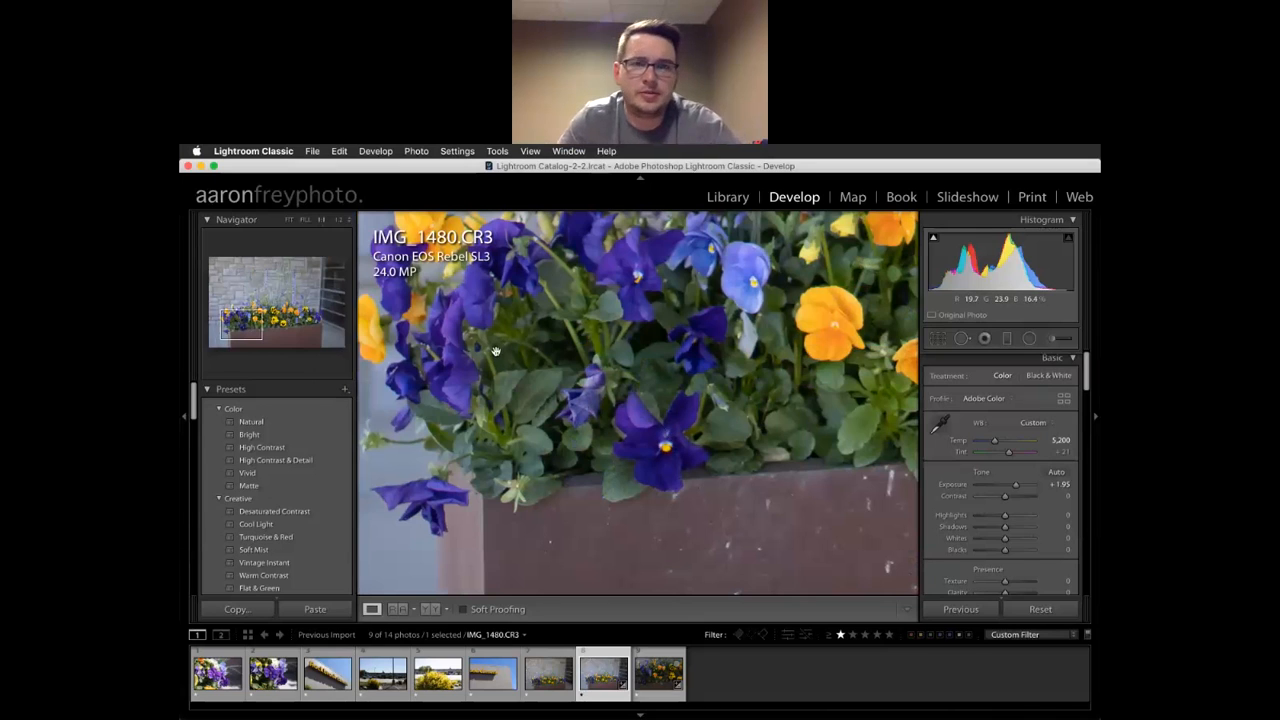
{"action": "left_click", "coordinate": [340, 220]}
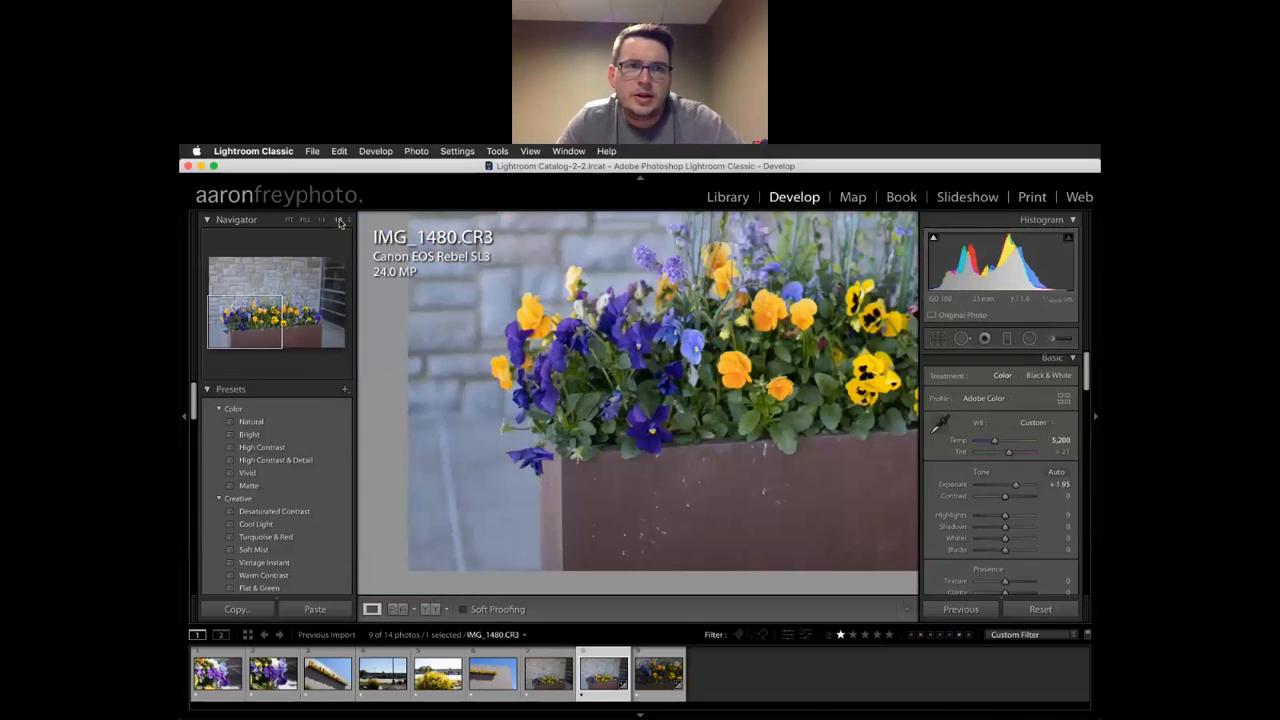
{"action": "left_click", "coordinate": [644, 410]}
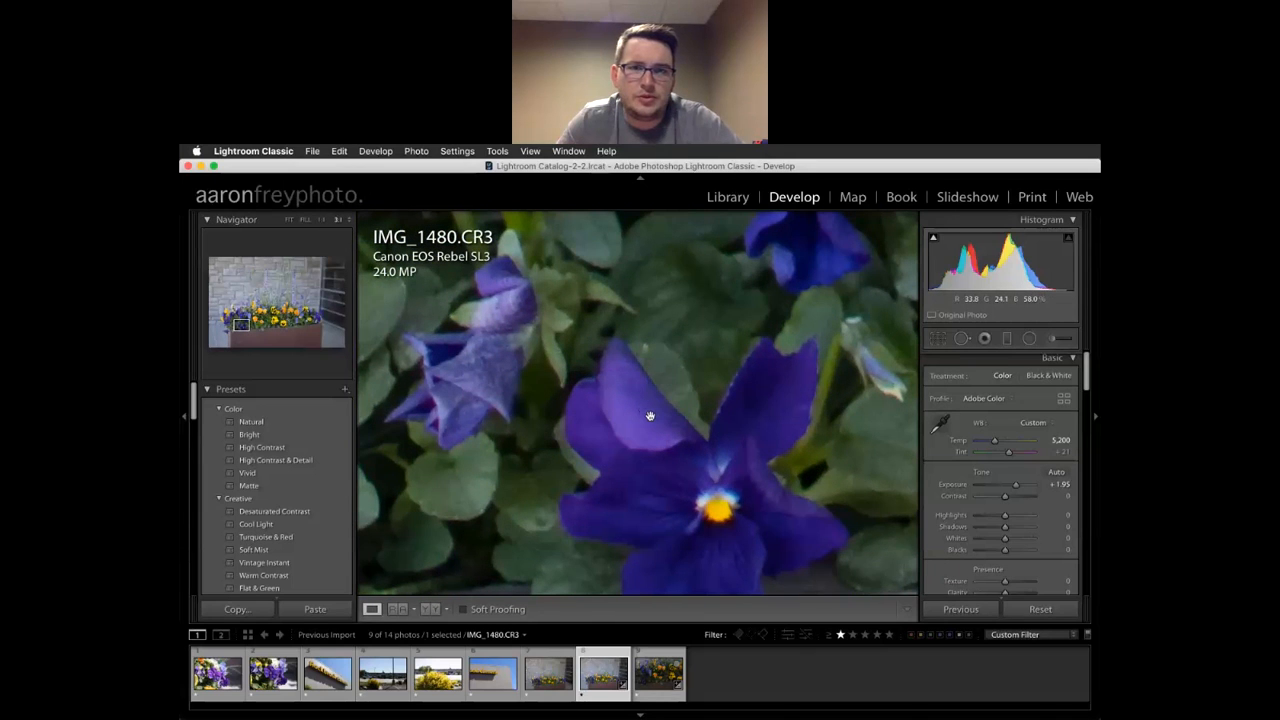
{"action": "left_click_drag", "start_coordinate": [655, 470], "coordinate": [402, 258]}
{"action": "left_click_drag", "start_coordinate": [535, 376], "coordinate": [886, 392]}
{"action": "left_click_drag", "start_coordinate": [730, 445], "coordinate": [1090, 425]}
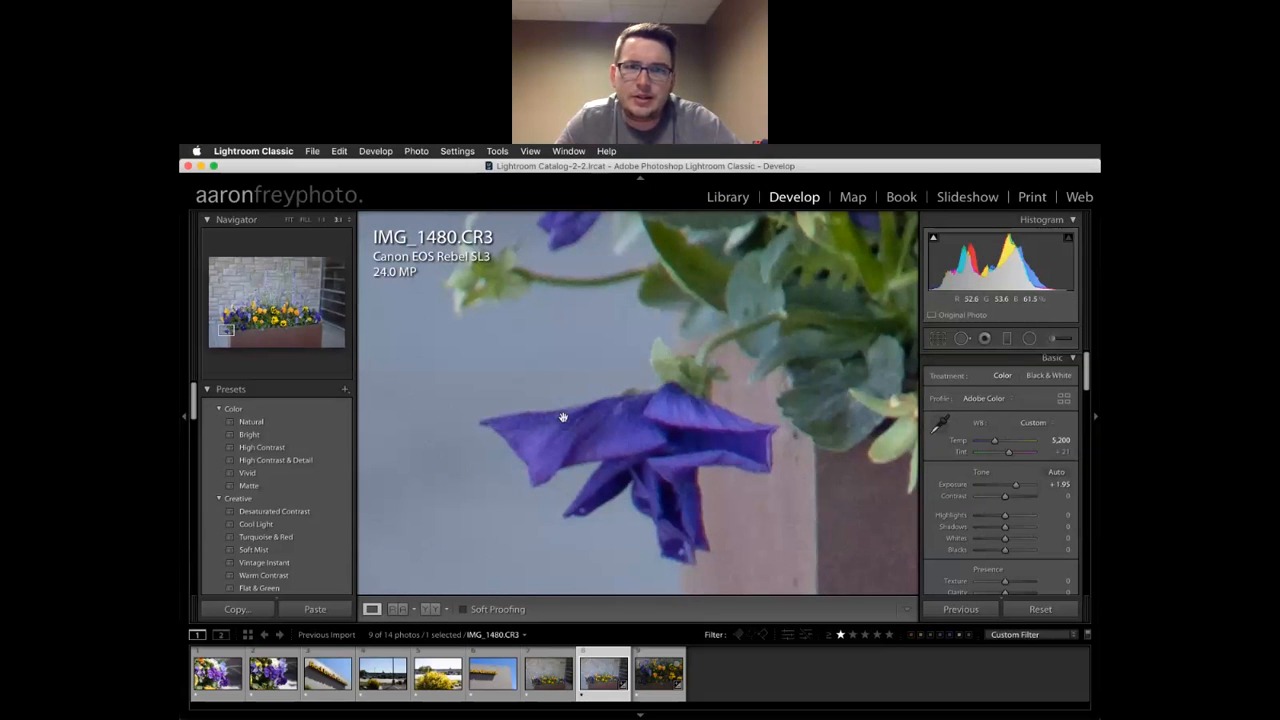
{"action": "left_click_drag", "start_coordinate": [842, 436], "coordinate": [674, 440]}
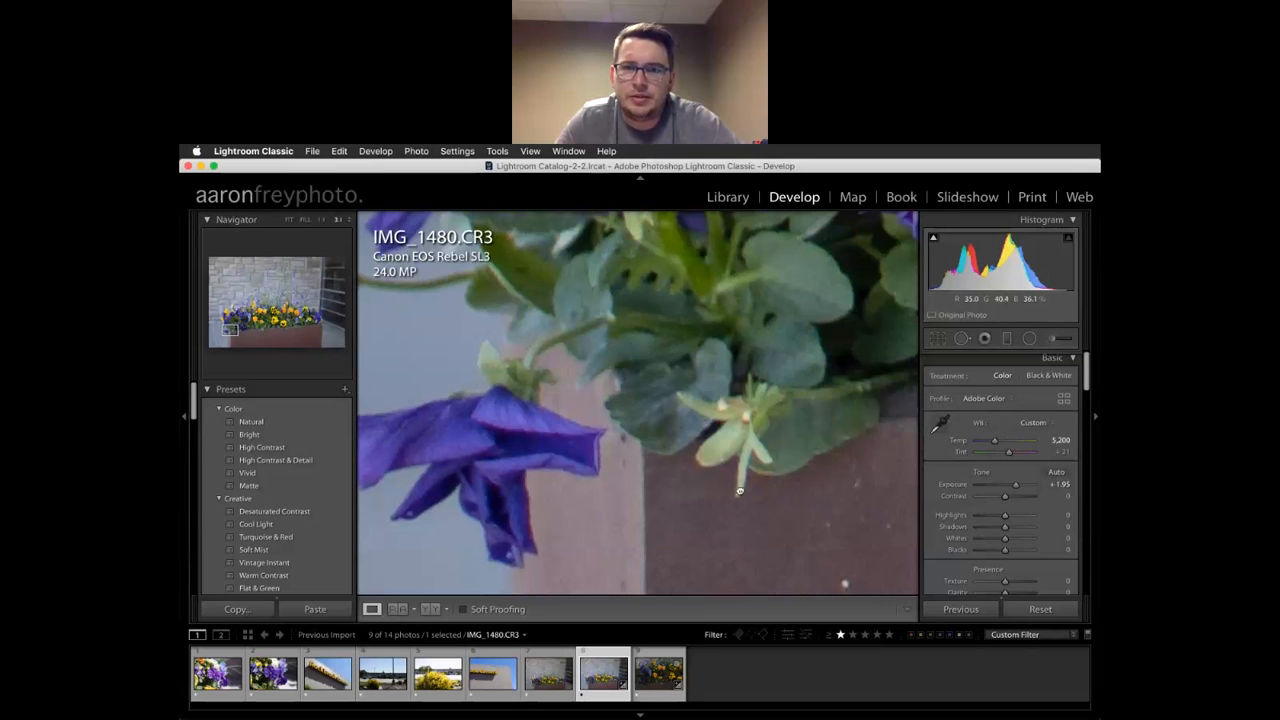
{"action": "left_click_drag", "start_coordinate": [771, 235], "coordinate": [698, 559]}
{"action": "left_click_drag", "start_coordinate": [728, 397], "coordinate": [767, 428]}
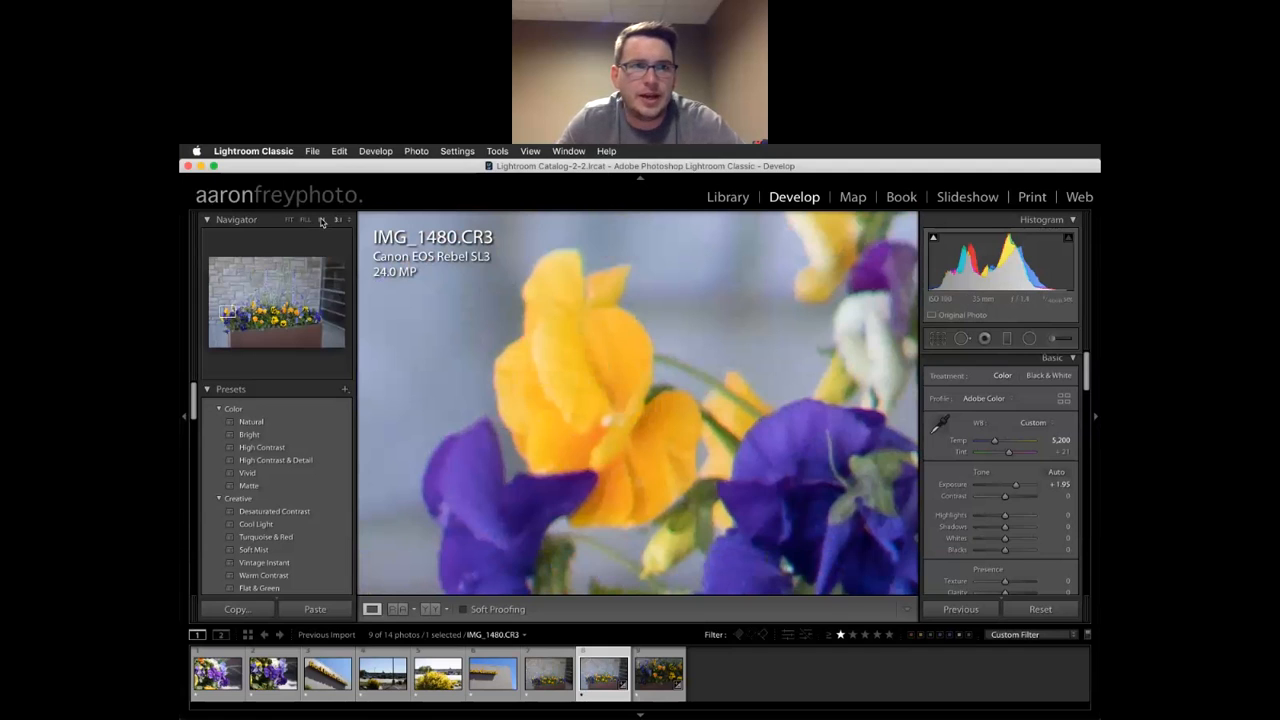
{"action": "left_click", "coordinate": [321, 220]}
{"action": "left_click_drag", "start_coordinate": [760, 468], "coordinate": [567, 345]}
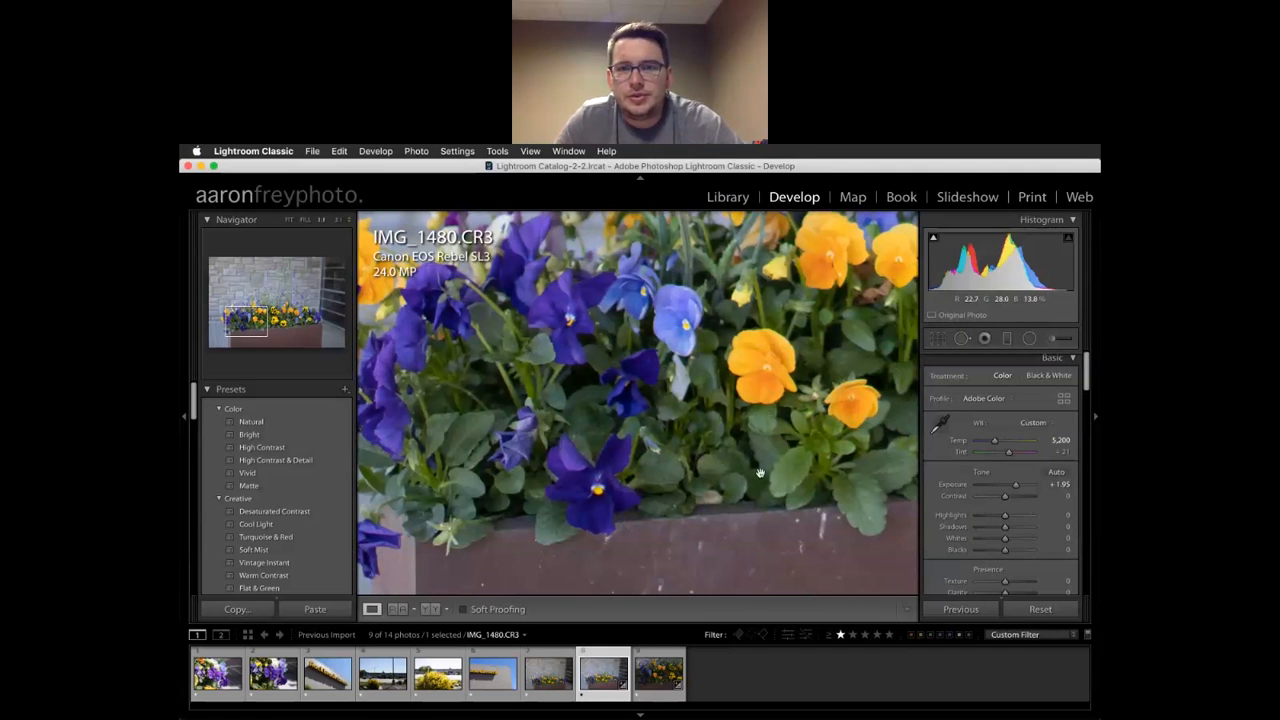
{"action": "left_click", "coordinate": [288, 220]}
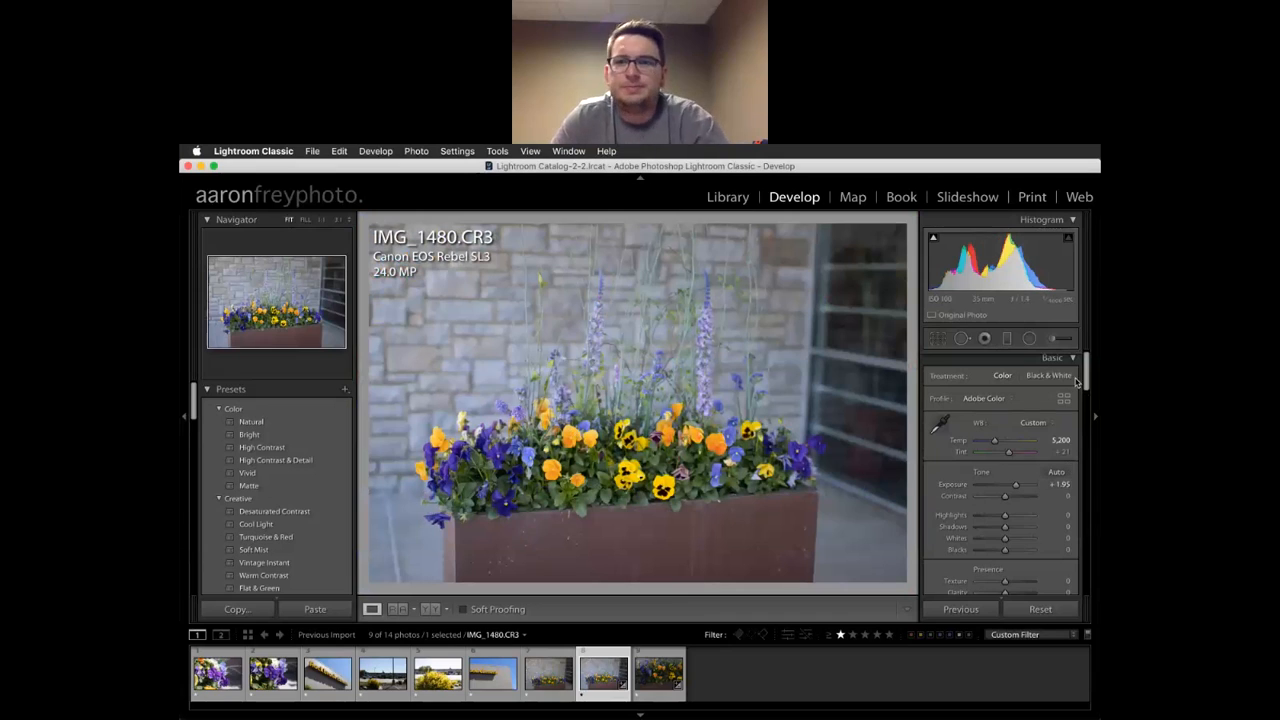
Drag the Tint slider left from +21 toward green on IMG_1480.CR3
{"action": "scroll", "coordinate": [1030, 410], "scroll_direction": "up", "scroll_amount": 1}
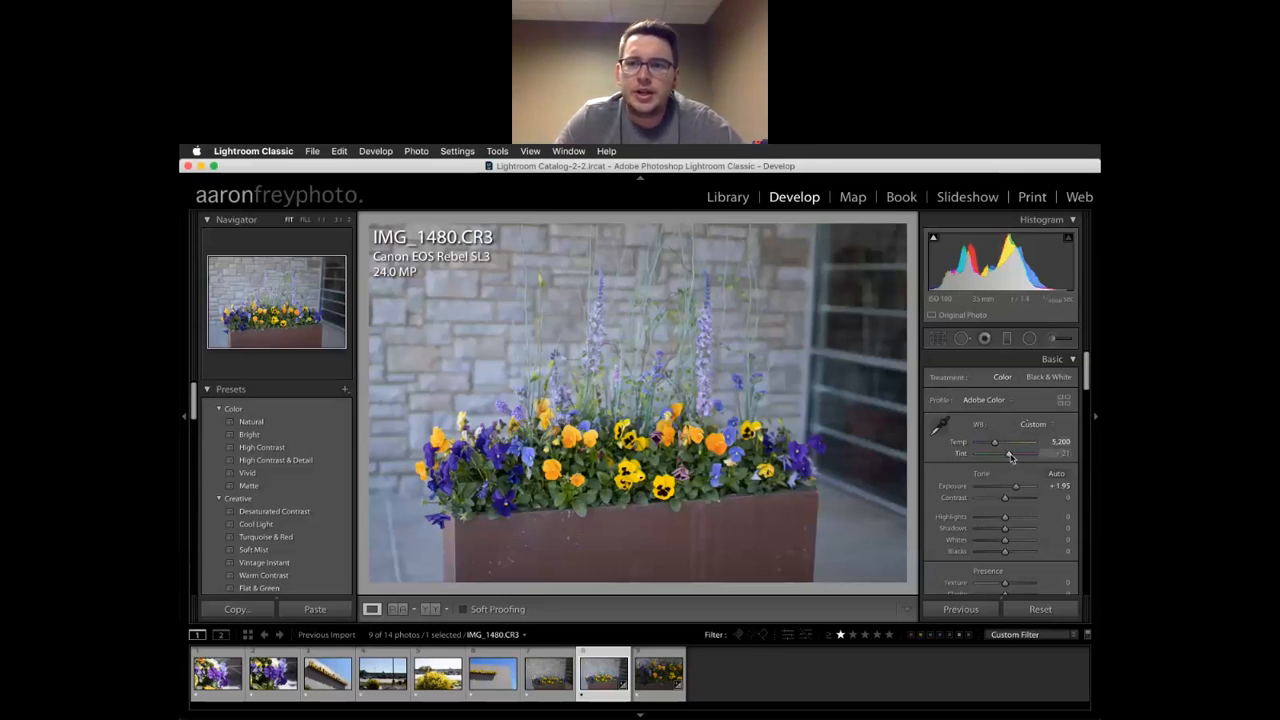
{"action": "left_click_drag", "start_coordinate": [1011, 457], "coordinate": [1013, 458]}
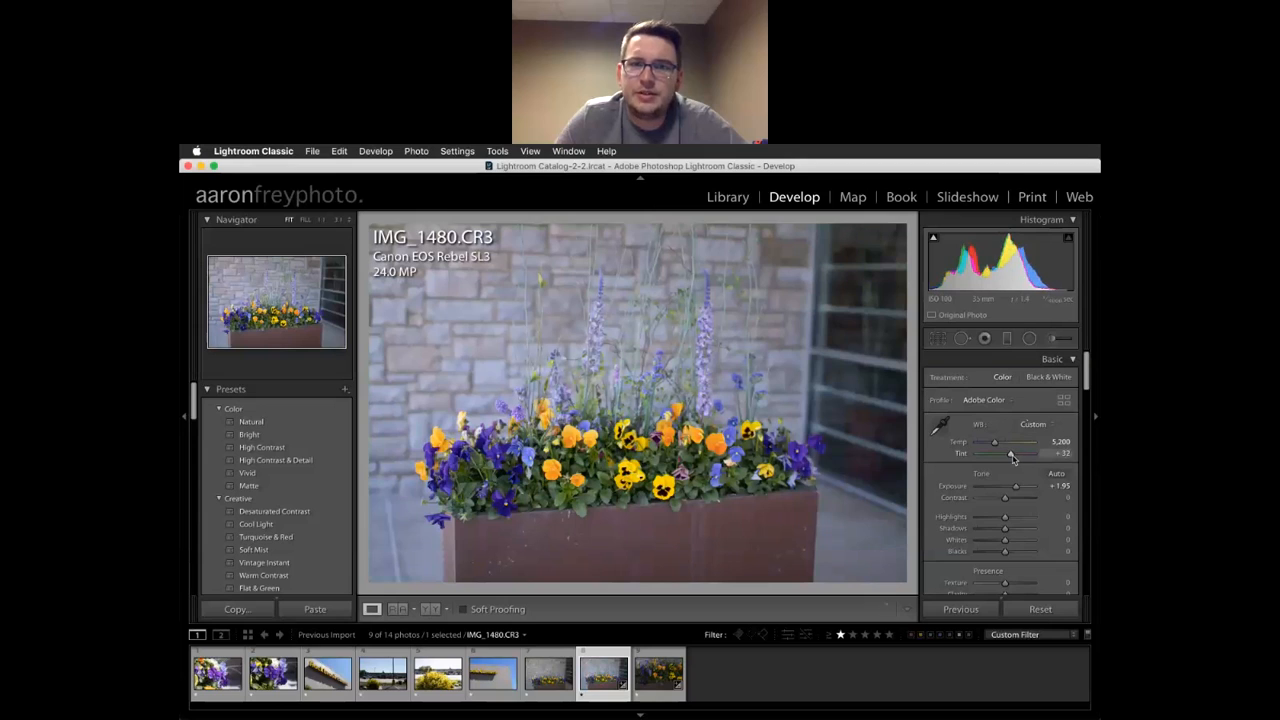
Adjust the planter photo's tint, settling it at +29
{"action": "left_click", "coordinate": [1062, 454]}
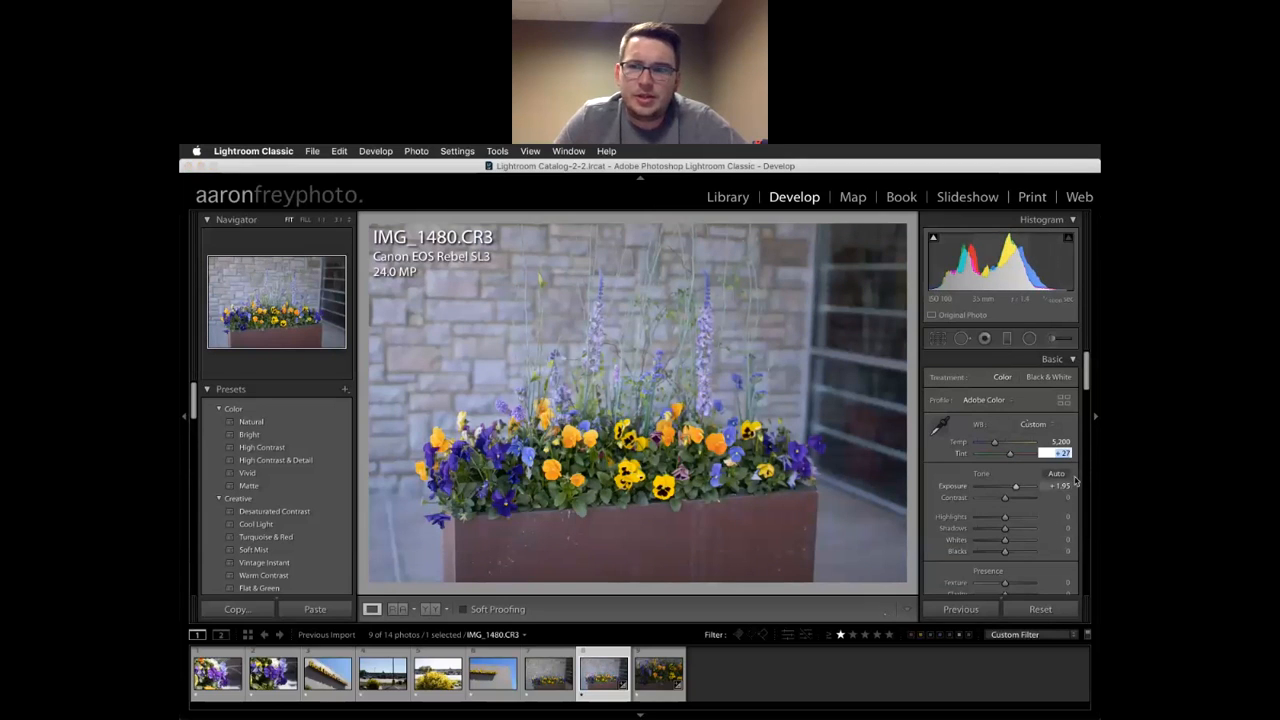
{"action": "left_click_drag", "start_coordinate": [1012, 457], "coordinate": [1010, 458]}
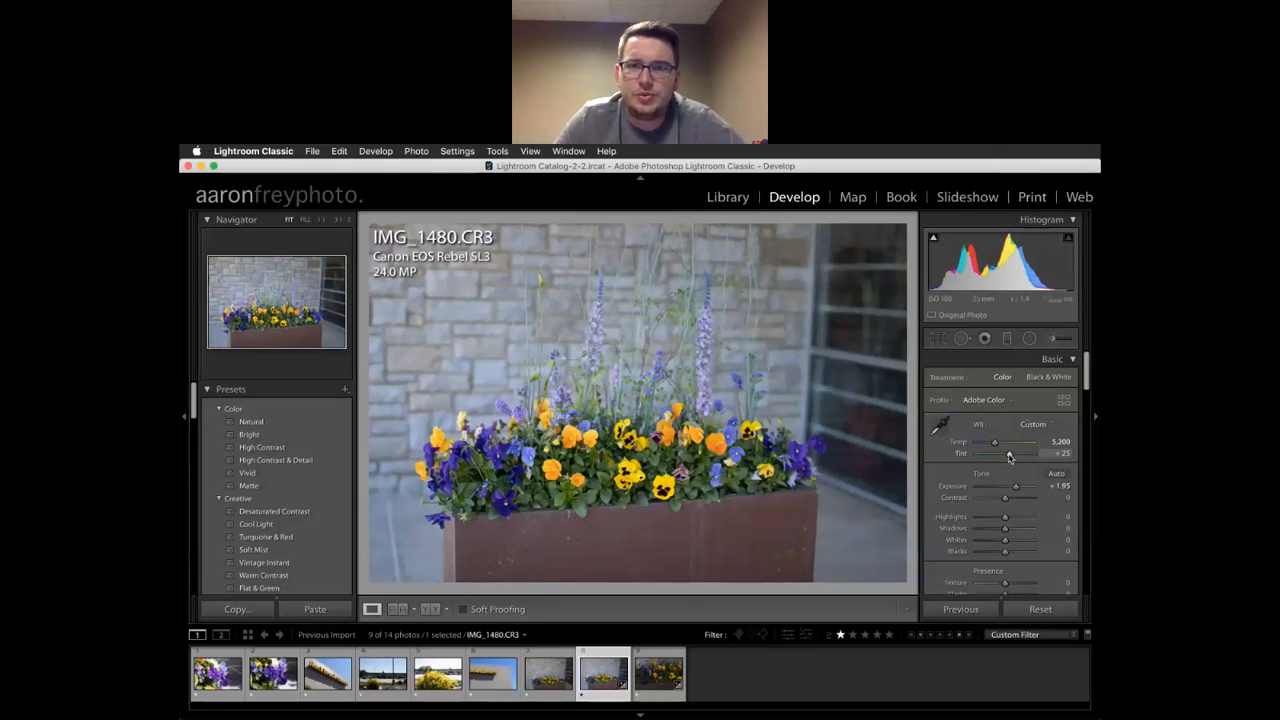
{"action": "left_click_drag", "start_coordinate": [1009, 458], "coordinate": [1011, 458]}
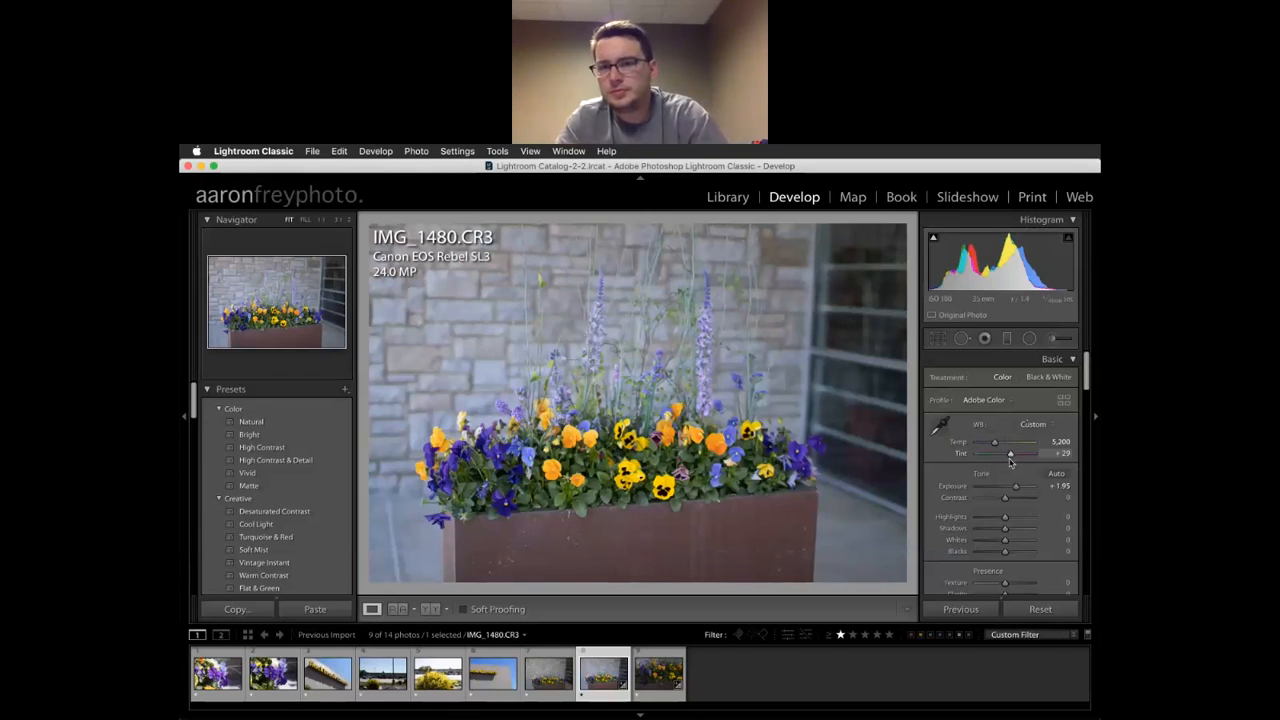
Test Contrast from high to -100, then leave it at +11
{"action": "scroll", "coordinate": [1015, 488], "scroll_direction": "down", "scroll_amount": 2}
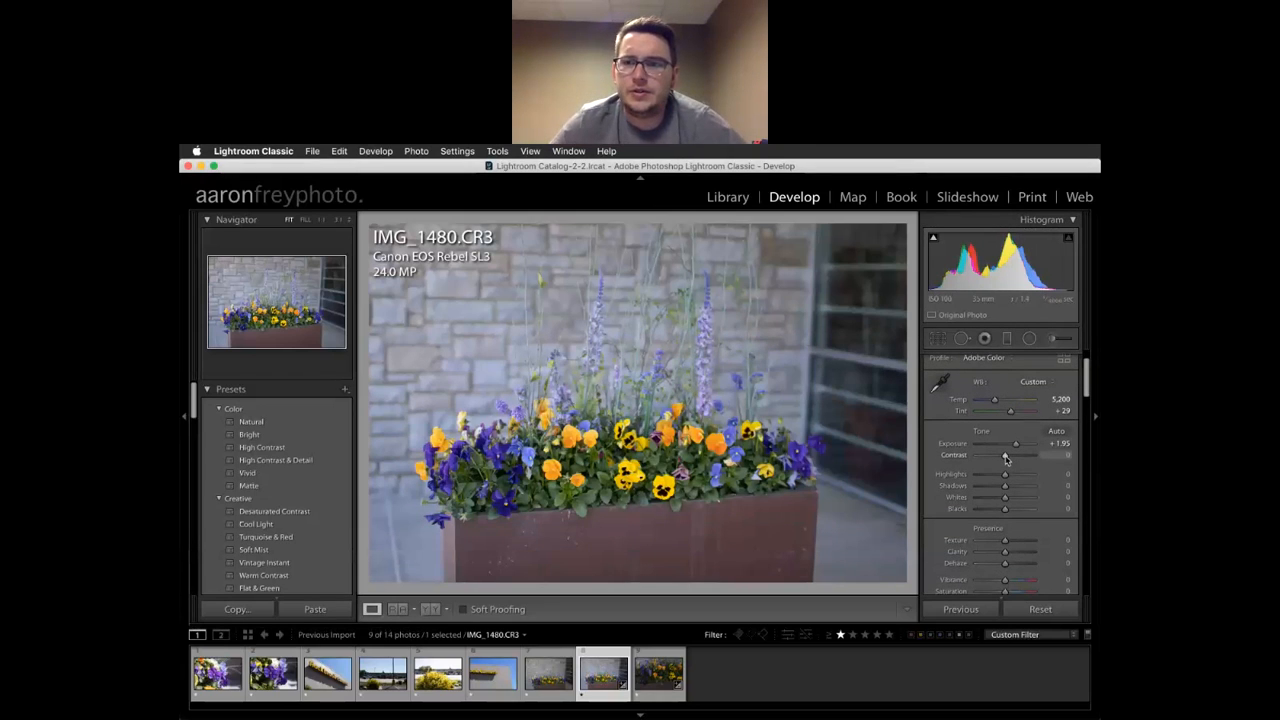
{"action": "left_click_drag", "start_coordinate": [1006, 457], "coordinate": [1028, 462]}
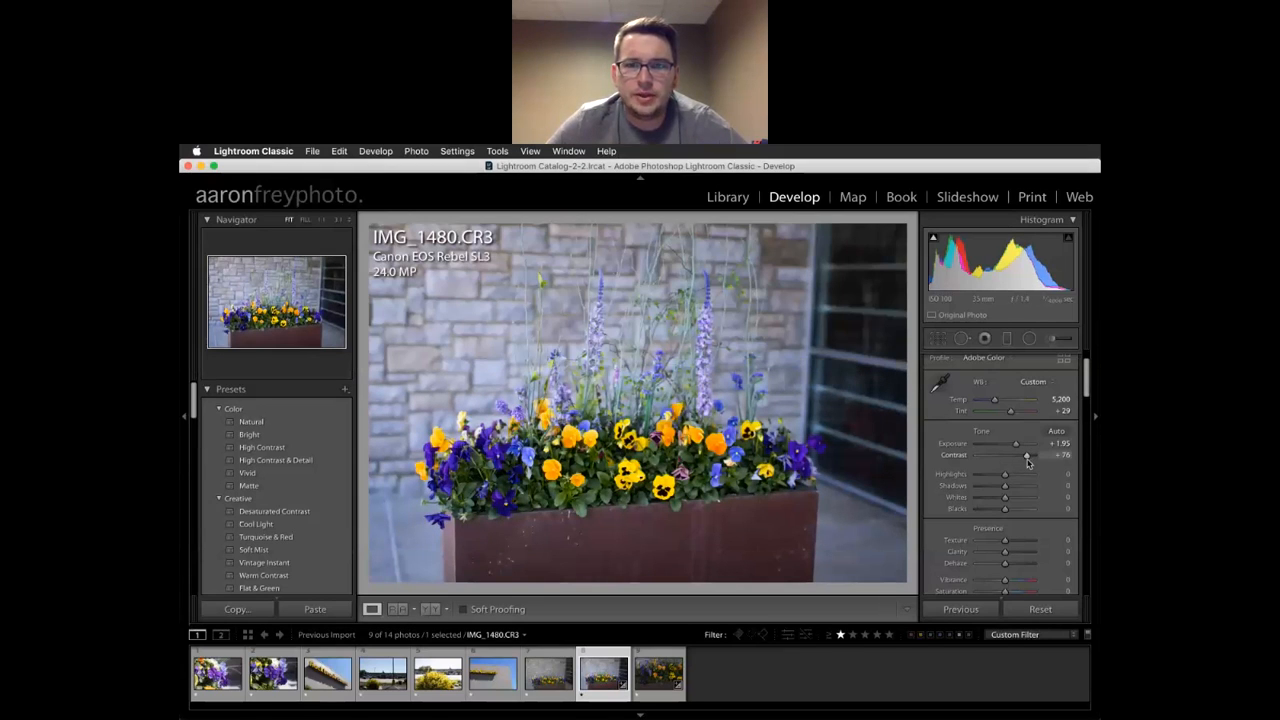
{"action": "left_click_drag", "start_coordinate": [1028, 462], "coordinate": [972, 462]}
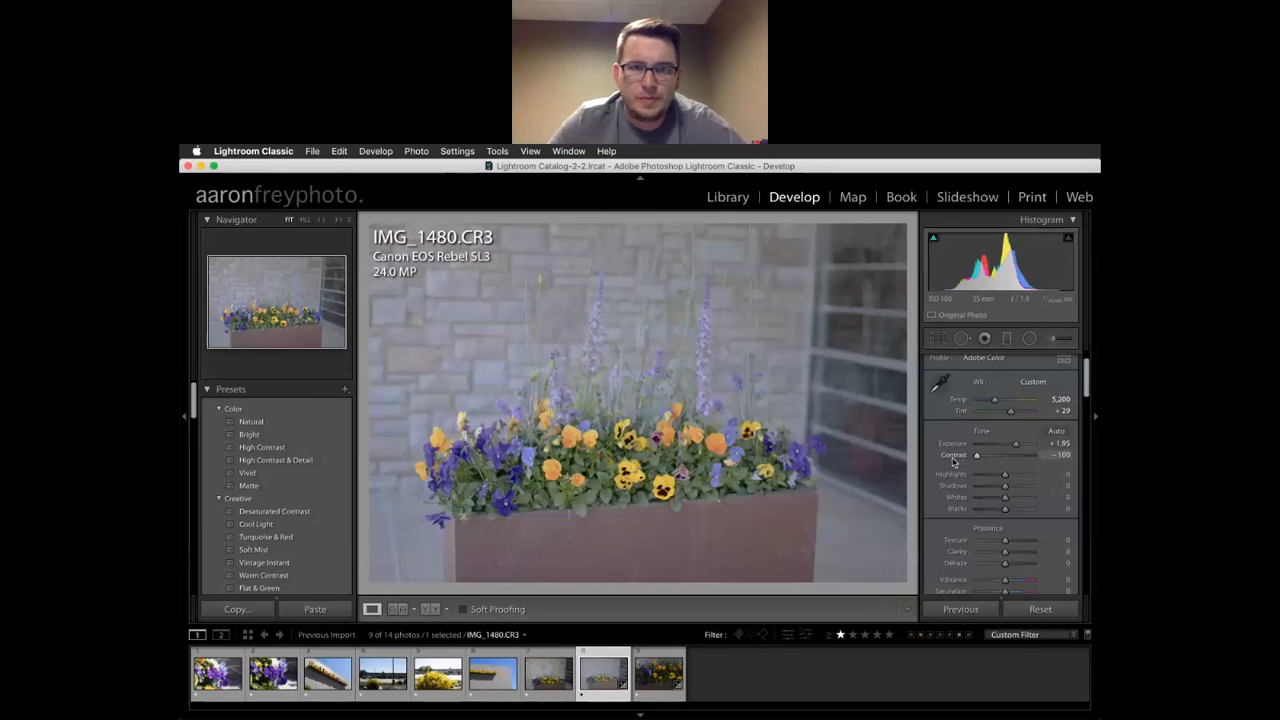
{"action": "left_click_drag", "start_coordinate": [953, 461], "coordinate": [1008, 461]}
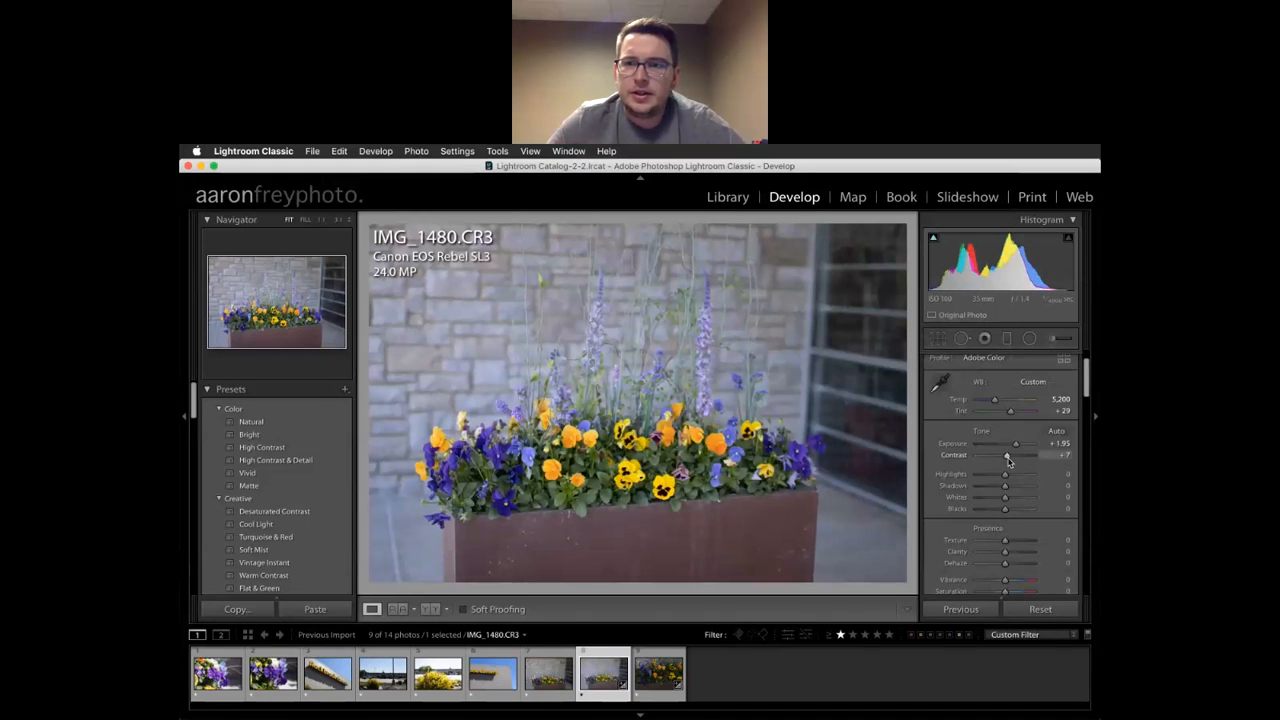
{"action": "left_click_drag", "start_coordinate": [1008, 461], "coordinate": [1009, 461]}
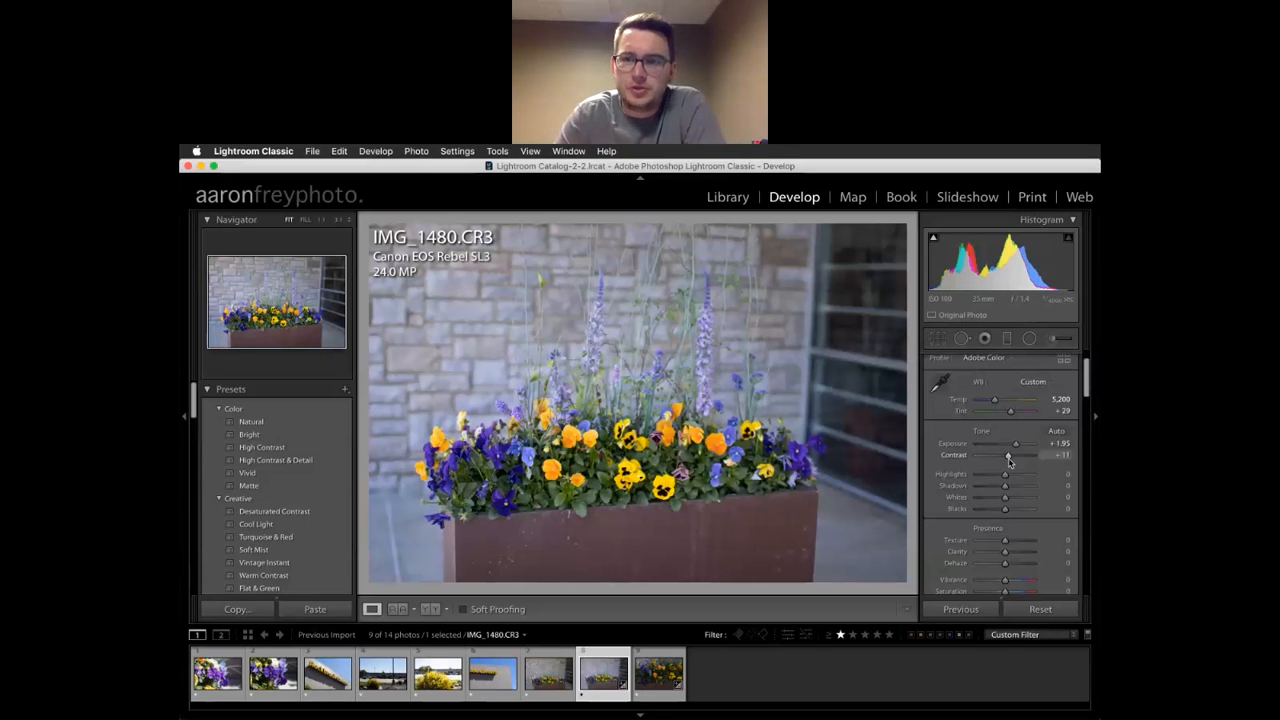
Bring the planter photo's Highlights down to -5, leaving Shadows just below zero
{"action": "scroll", "coordinate": [950, 456], "scroll_direction": "down", "scroll_amount": 2}
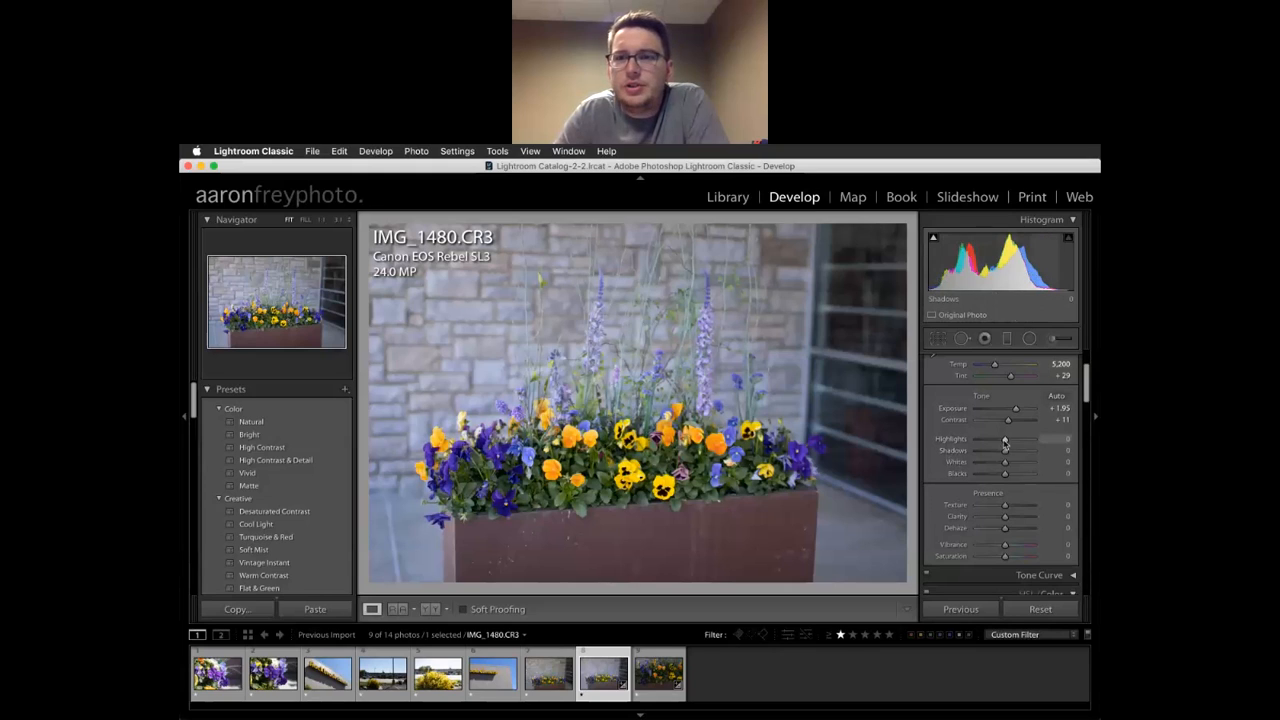
{"action": "mouse_move", "coordinate": [1006, 444]}
{"action": "left_mouse_down"}
{"action": "mouse_move", "coordinate": [953, 443]}
{"action": "mouse_move", "coordinate": [1003, 441]}
{"action": "mouse_move", "coordinate": [1004, 455]}
{"action": "mouse_move", "coordinate": [970, 456]}
{"action": "mouse_move", "coordinate": [1005, 455]}
{"action": "left_mouse_up"}
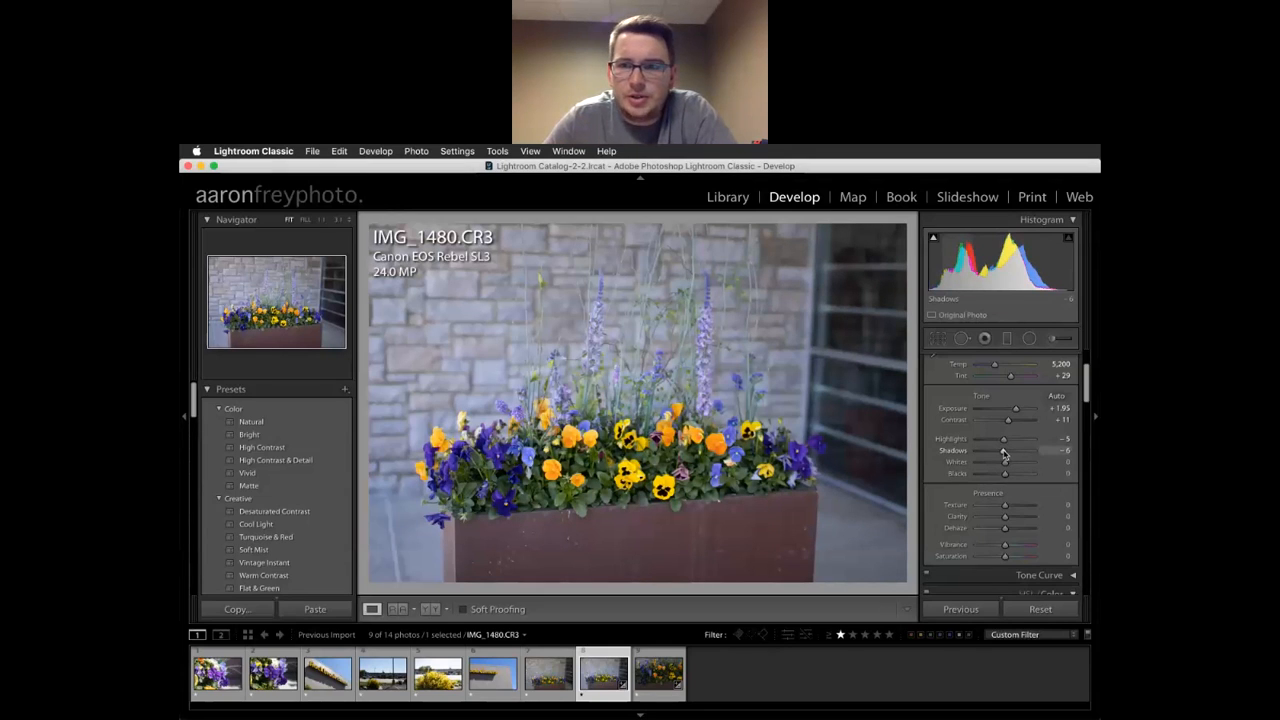
Open IMG_1475.CR3 and set Exposure -0.20, Highlights -16, Blacks +2, with Whites back at 0
{"action": "left_click", "coordinate": [383, 670]}
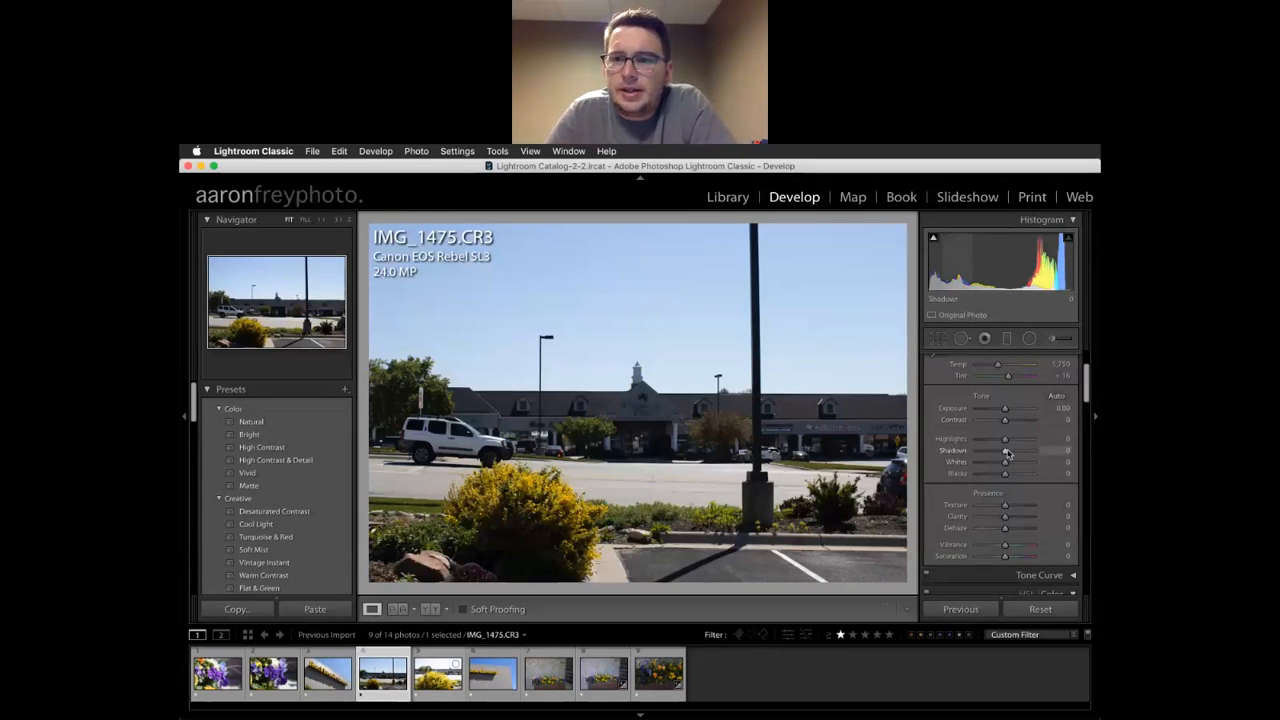
{"action": "left_click_drag", "start_coordinate": [1008, 454], "coordinate": [1031, 455]}
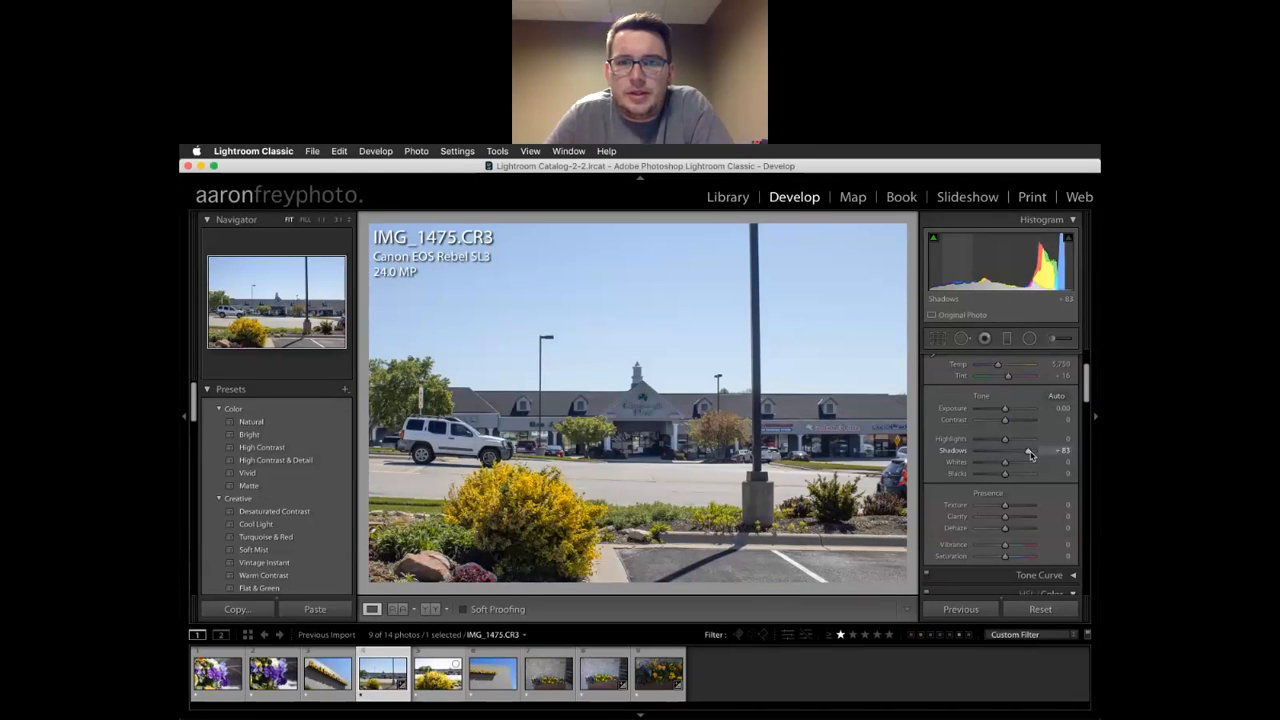
{"action": "left_click_drag", "start_coordinate": [1005, 411], "coordinate": [1003, 411]}
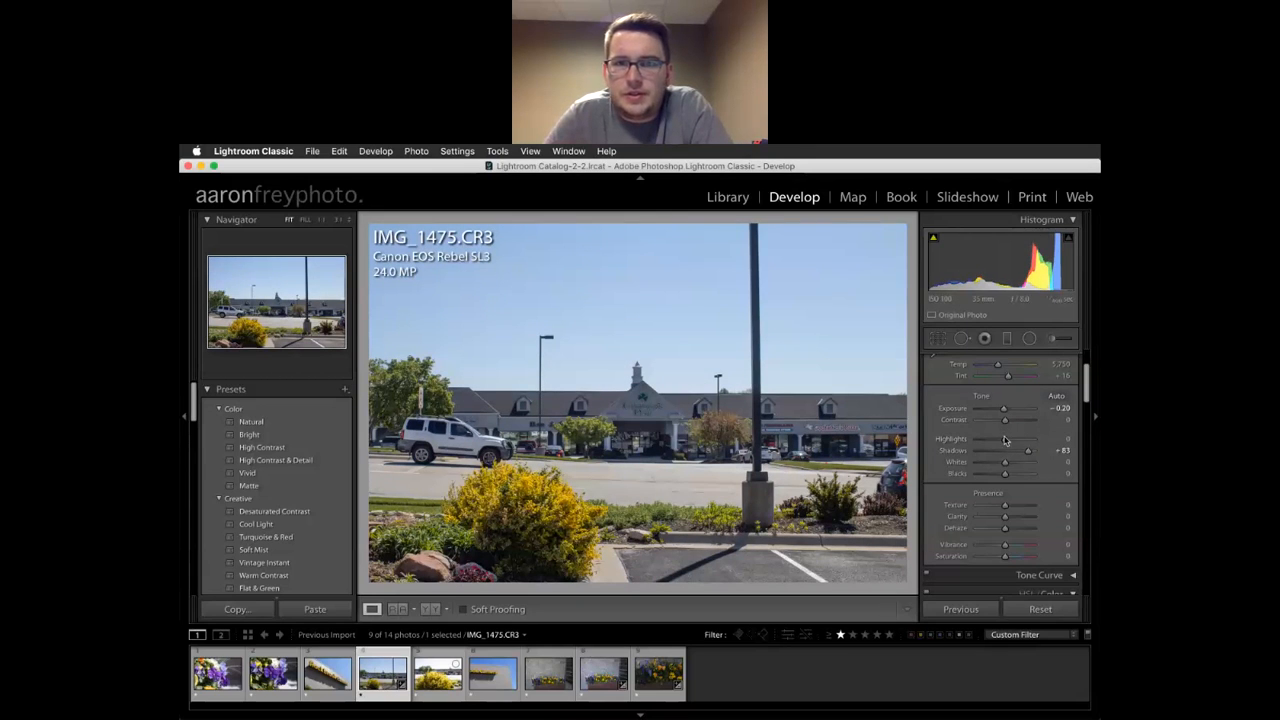
{"action": "mouse_move", "coordinate": [1005, 443]}
{"action": "left_mouse_down"}
{"action": "mouse_move", "coordinate": [950, 443]}
{"action": "mouse_move", "coordinate": [1001, 444]}
{"action": "left_mouse_up"}
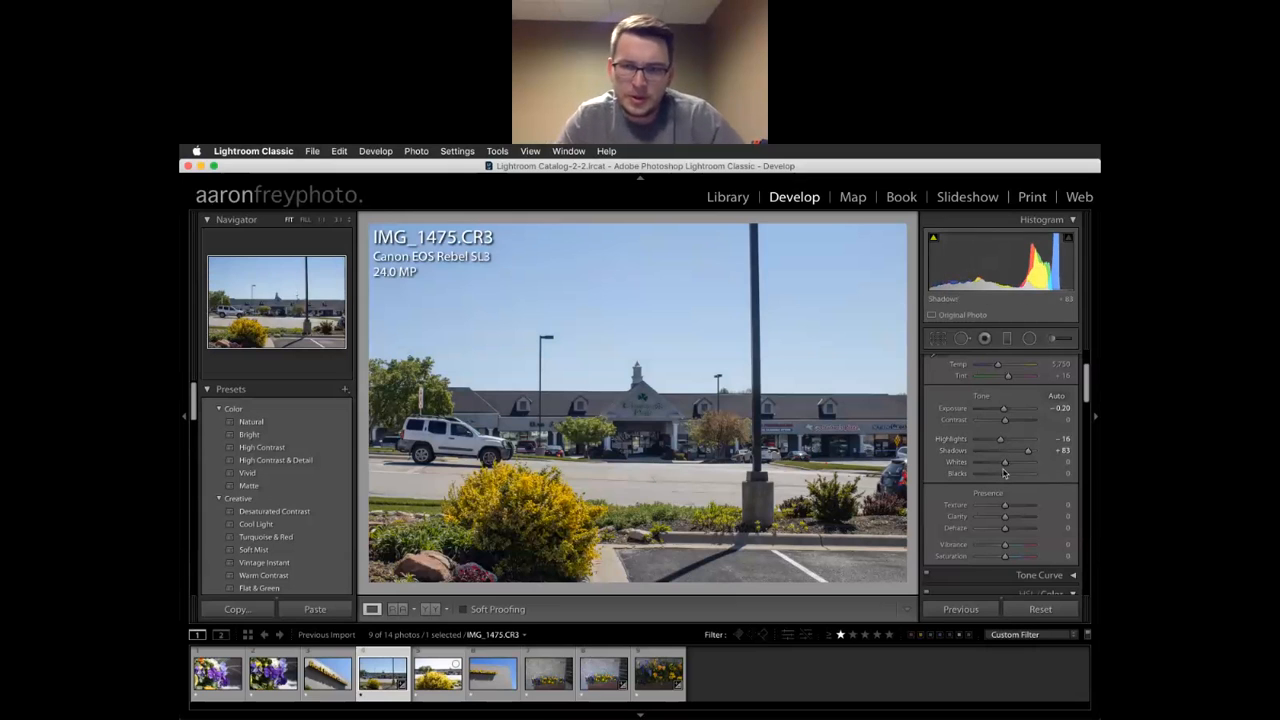
{"action": "left_click_drag", "start_coordinate": [1005, 466], "coordinate": [1016, 468]}
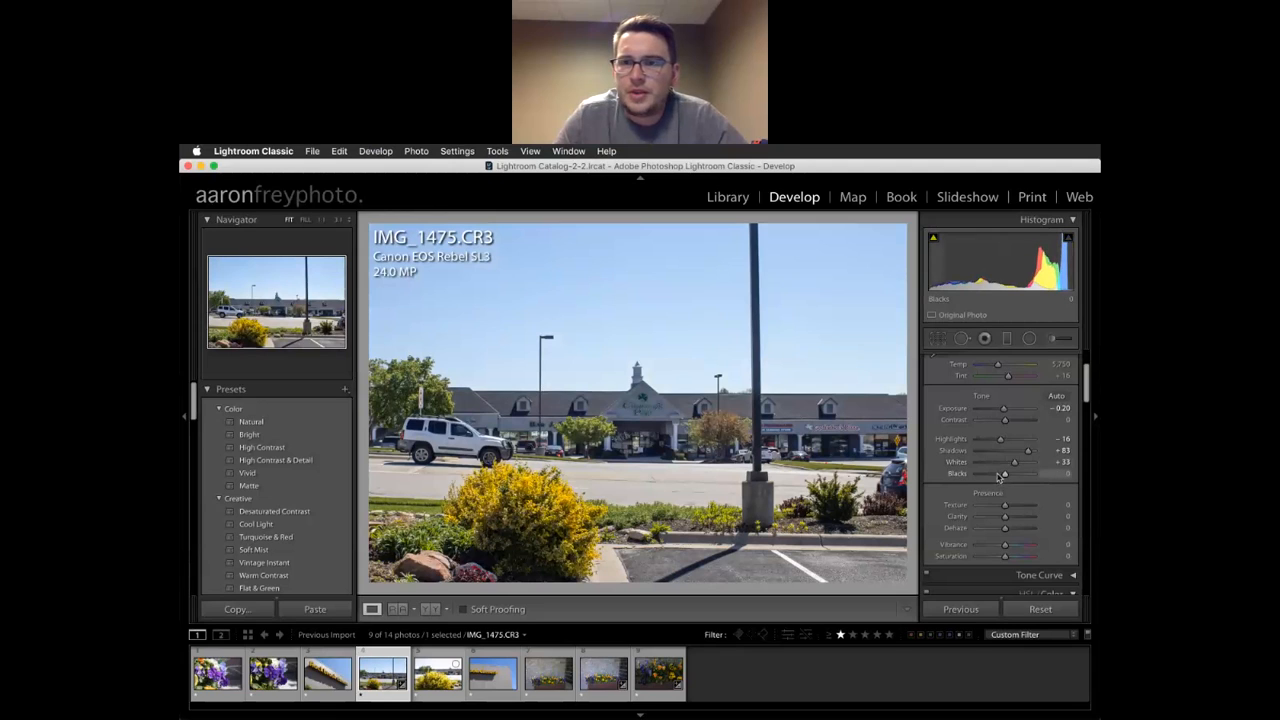
{"action": "mouse_move", "coordinate": [1006, 478]}
{"action": "left_mouse_down"}
{"action": "mouse_move", "coordinate": [986, 476]}
{"action": "mouse_move", "coordinate": [1007, 479]}
{"action": "mouse_move", "coordinate": [1009, 467]}
{"action": "left_mouse_up"}
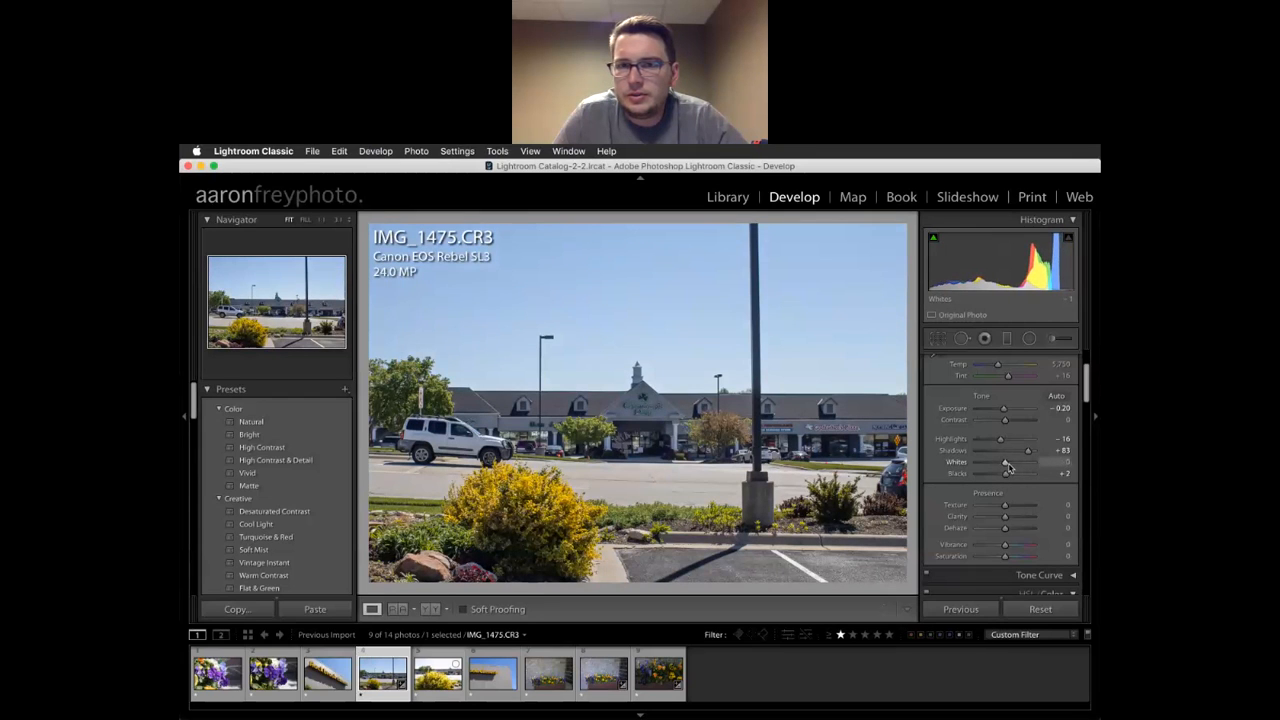
Zoom the pub photo to 1:1 and pan up toward the store roof
{"action": "scroll", "coordinate": [1008, 469], "scroll_direction": "down", "scroll_amount": 2}
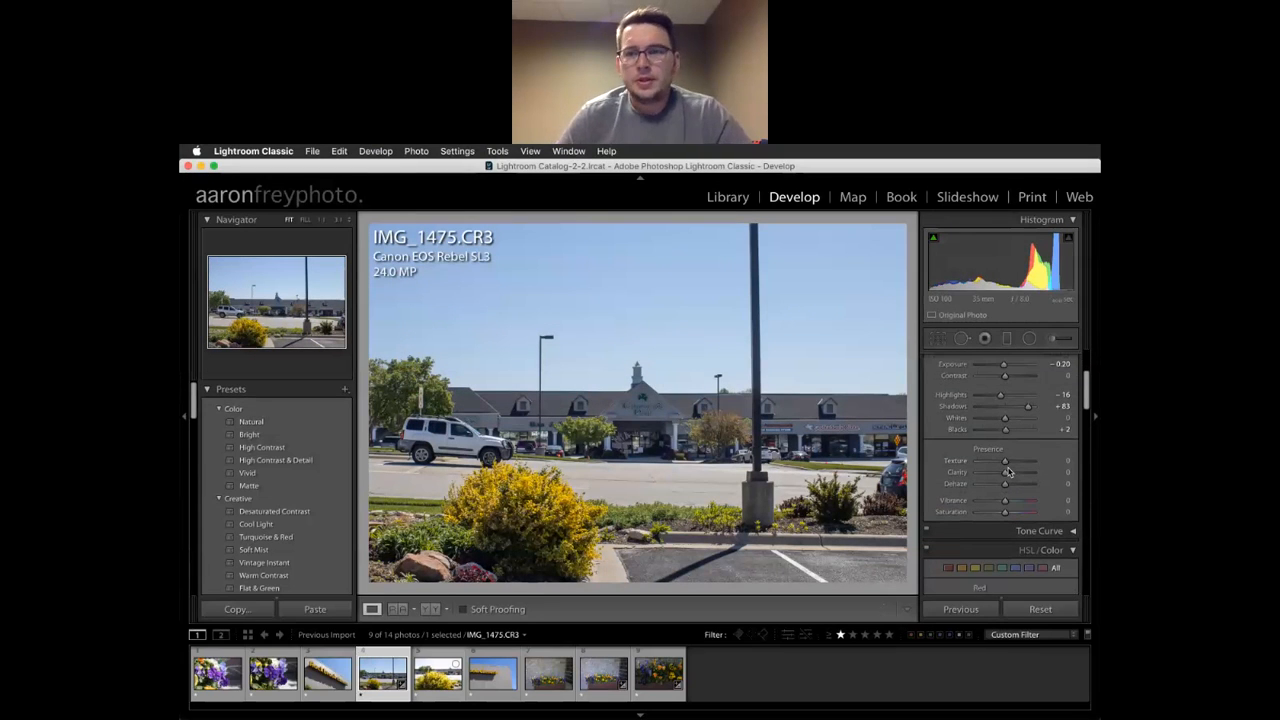
{"action": "left_click", "coordinate": [750, 497]}
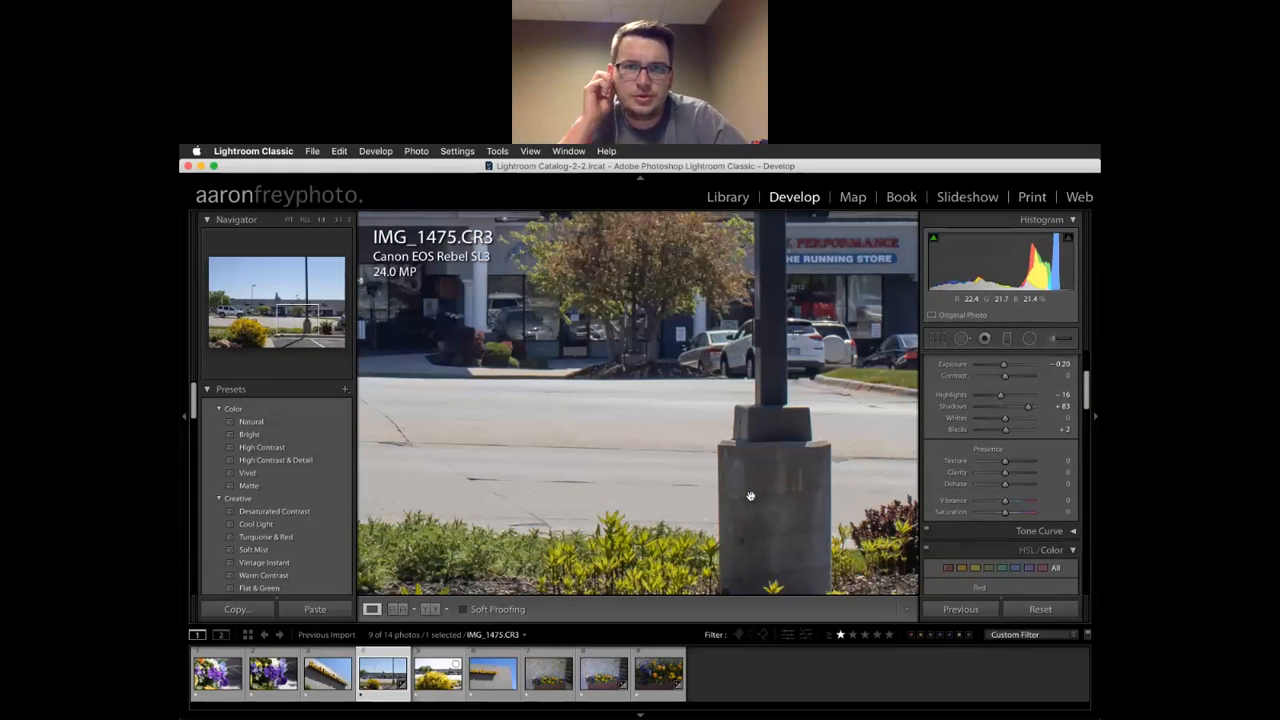
{"action": "left_click_drag", "start_coordinate": [820, 378], "coordinate": [770, 487]}
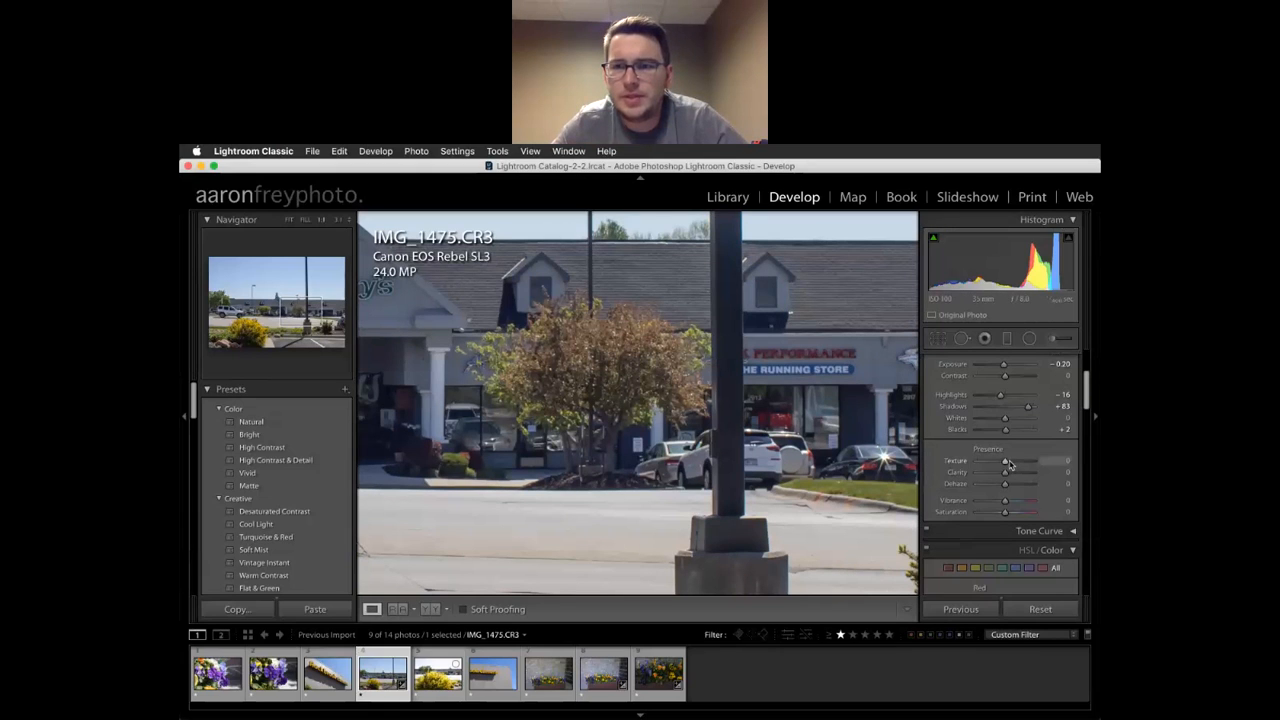
Try Texture at both extremes, settle it at +3, then raise Clarity
{"action": "mouse_move", "coordinate": [1006, 463]}
{"action": "left_mouse_down"}
{"action": "mouse_move", "coordinate": [1040, 467]}
{"action": "mouse_move", "coordinate": [1012, 464]}
{"action": "left_mouse_up"}
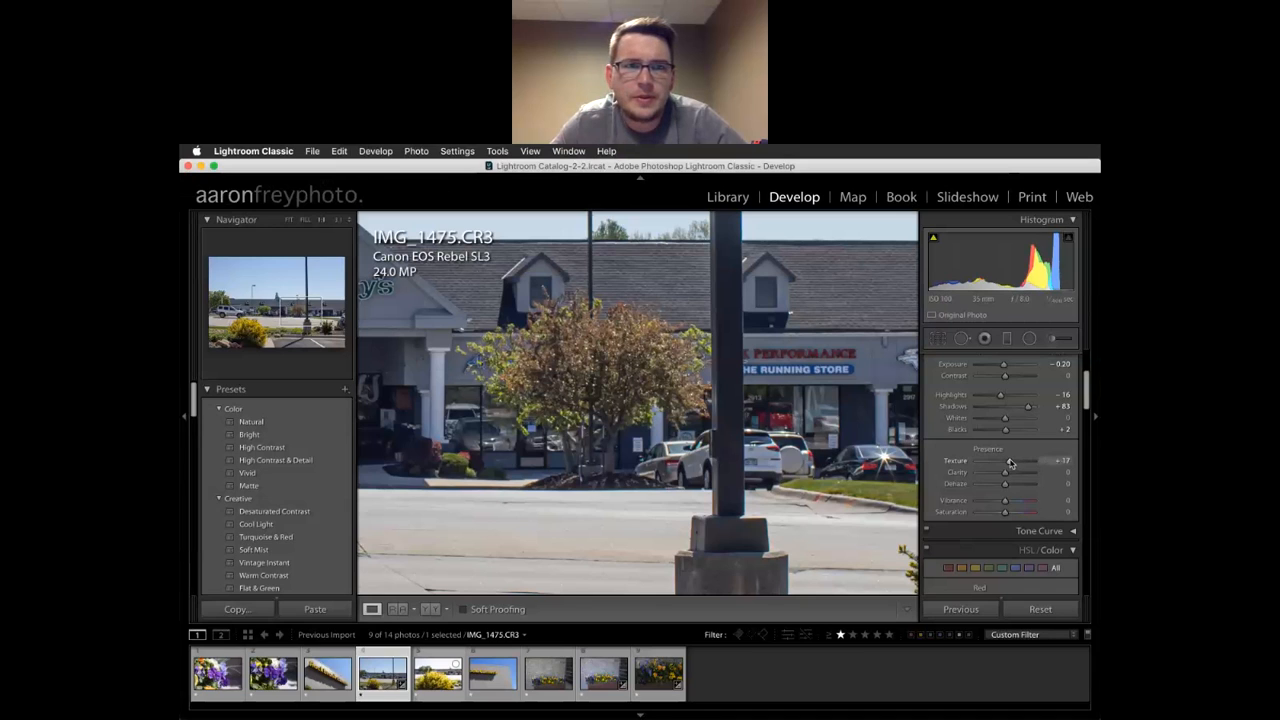
{"action": "left_click_drag", "start_coordinate": [571, 368], "coordinate": [816, 481]}
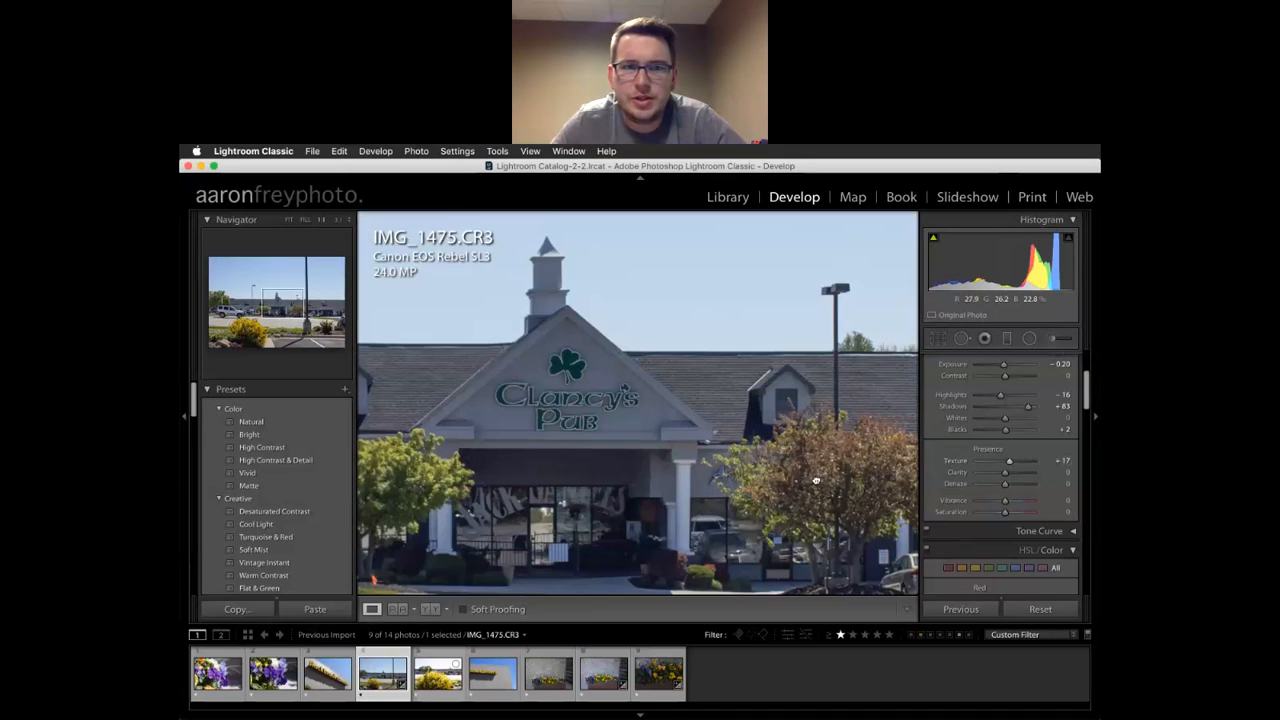
{"action": "left_click_drag", "start_coordinate": [1009, 462], "coordinate": [988, 462]}
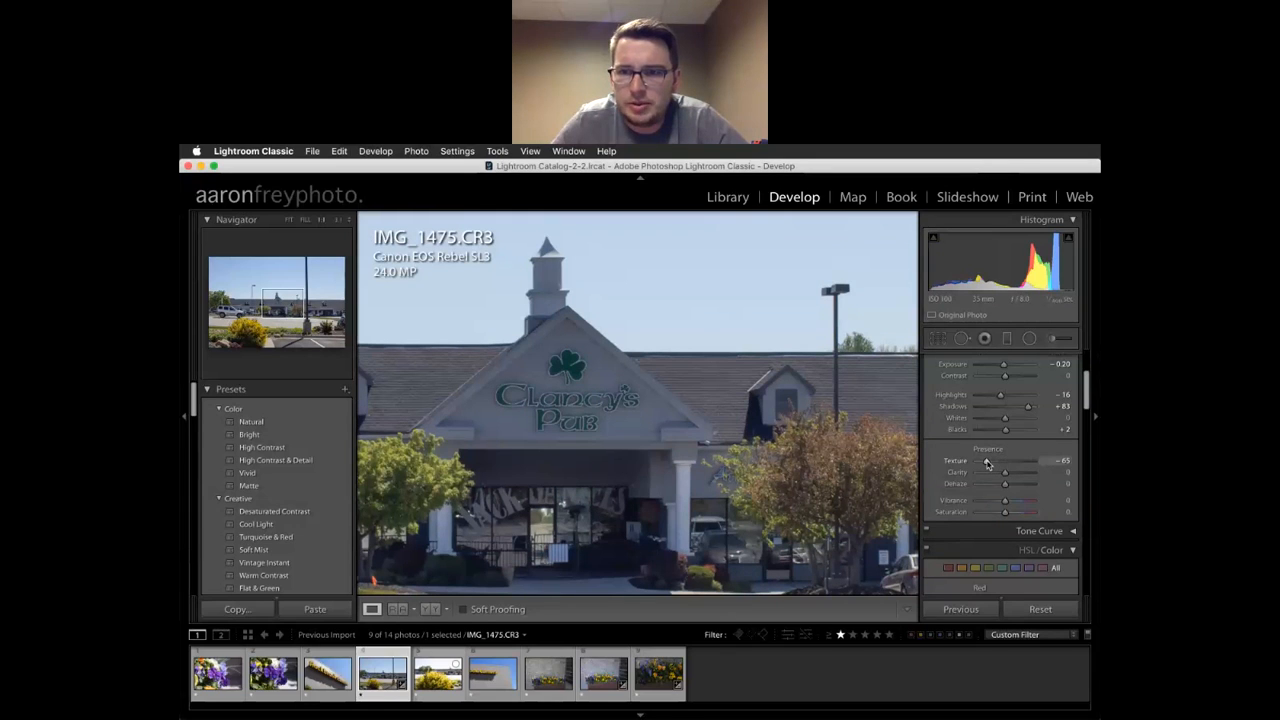
{"action": "mouse_move", "coordinate": [986, 462]}
{"action": "left_mouse_down"}
{"action": "mouse_move", "coordinate": [1009, 464]}
{"action": "mouse_move", "coordinate": [991, 469]}
{"action": "left_mouse_up"}
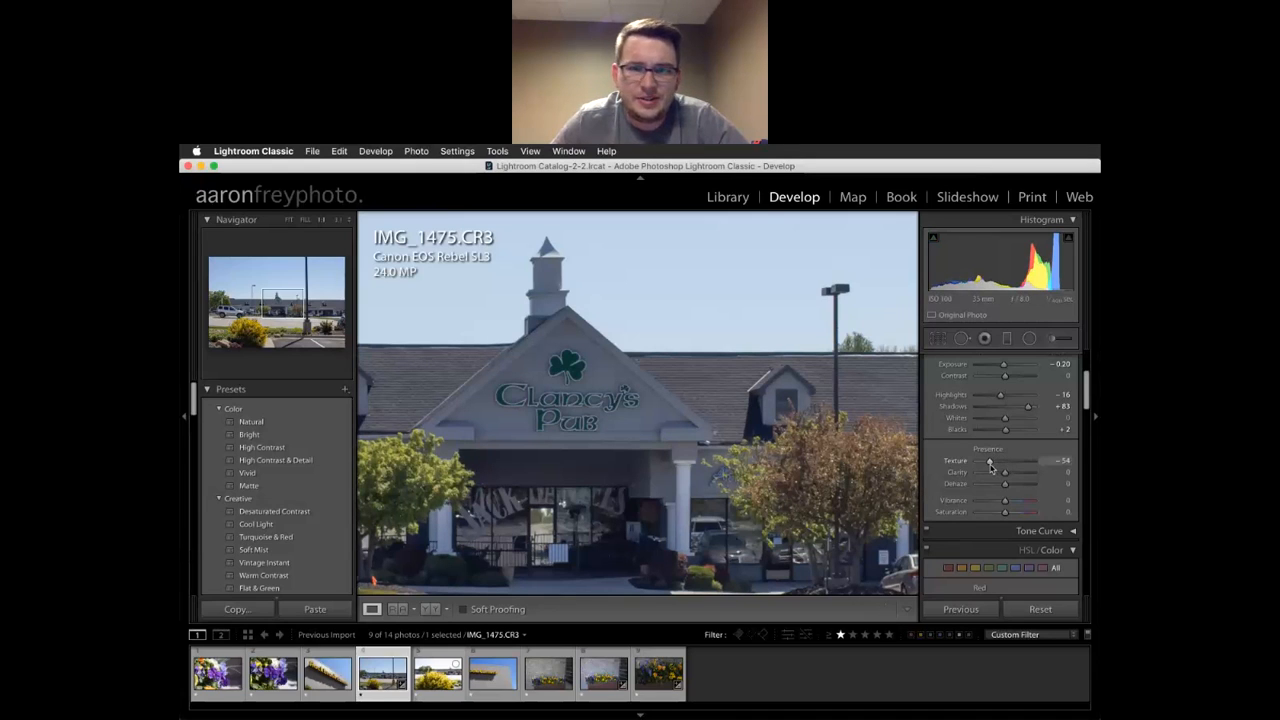
{"action": "left_click", "coordinate": [1016, 464]}
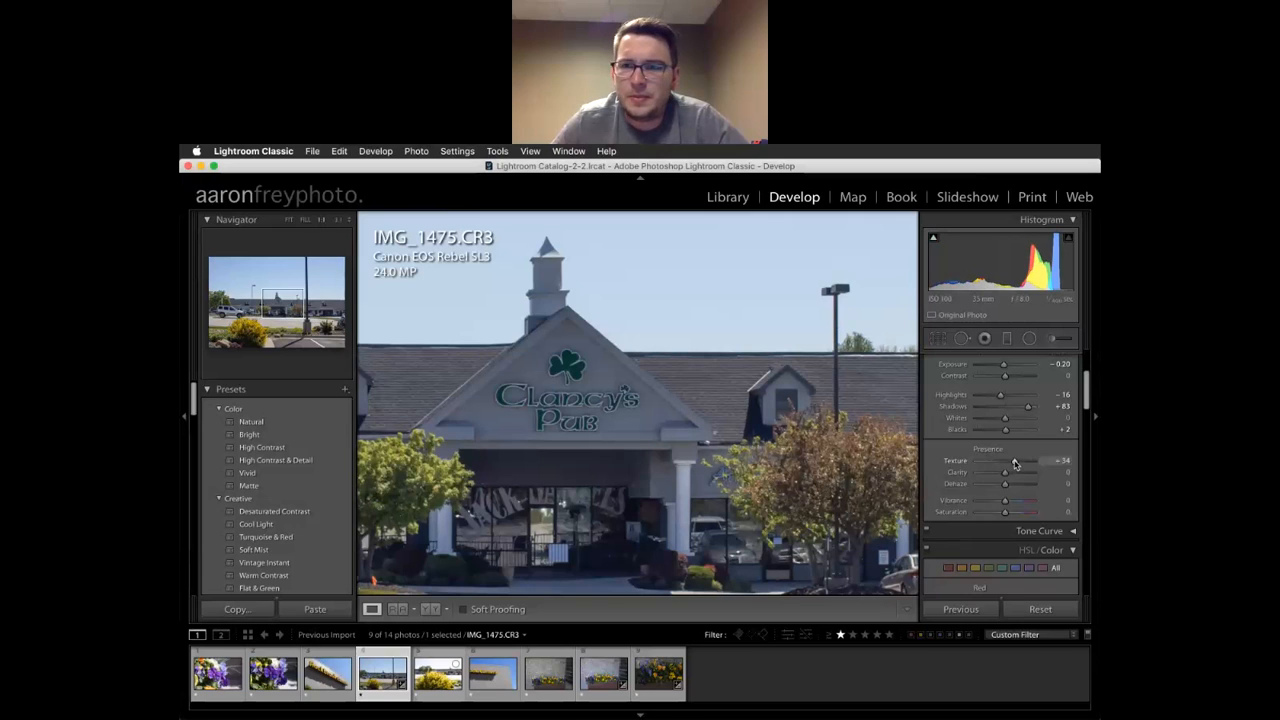
{"action": "left_click_drag", "start_coordinate": [1016, 463], "coordinate": [1042, 465]}
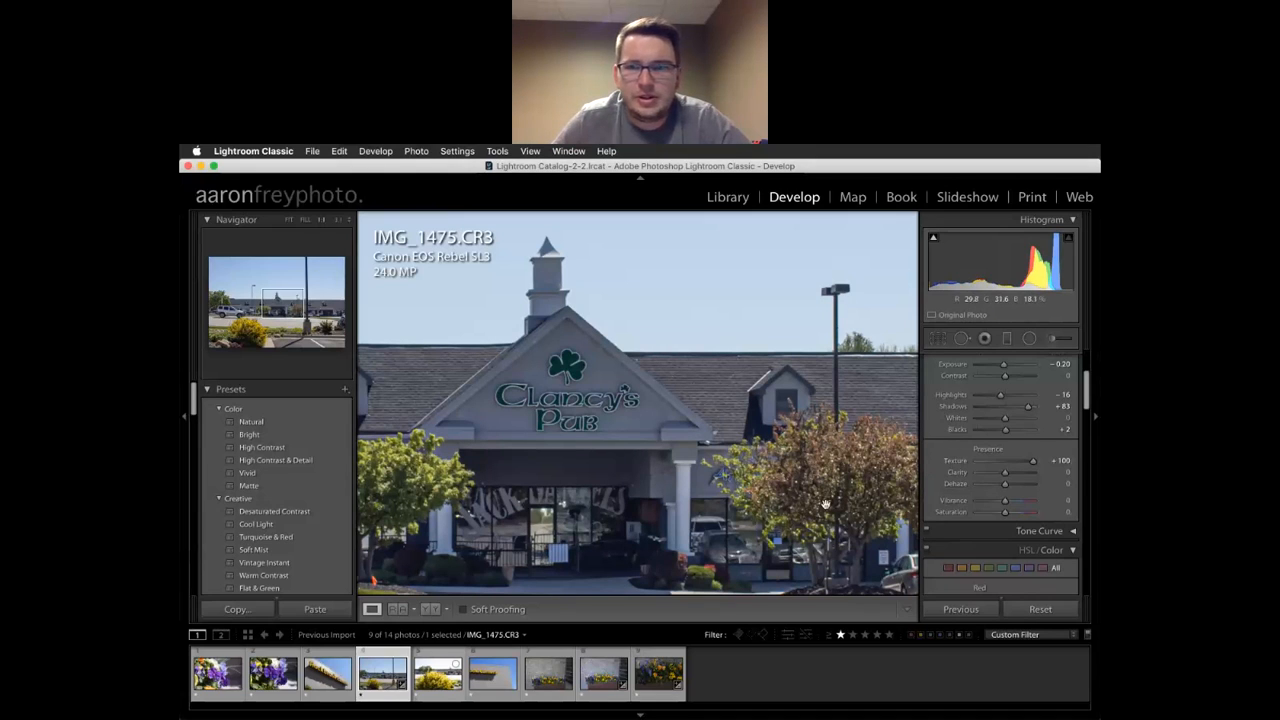
{"action": "left_click_drag", "start_coordinate": [1034, 463], "coordinate": [1008, 463]}
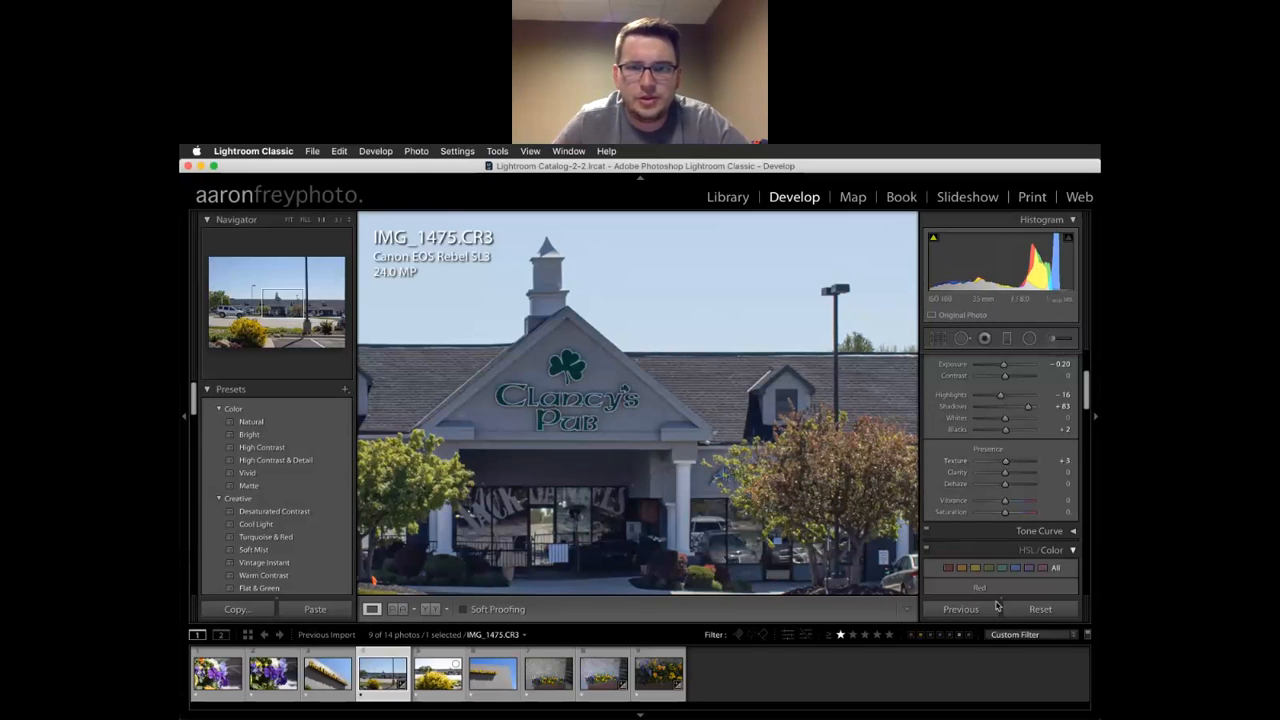
{"action": "left_click_drag", "start_coordinate": [1005, 478], "coordinate": [1031, 478]}
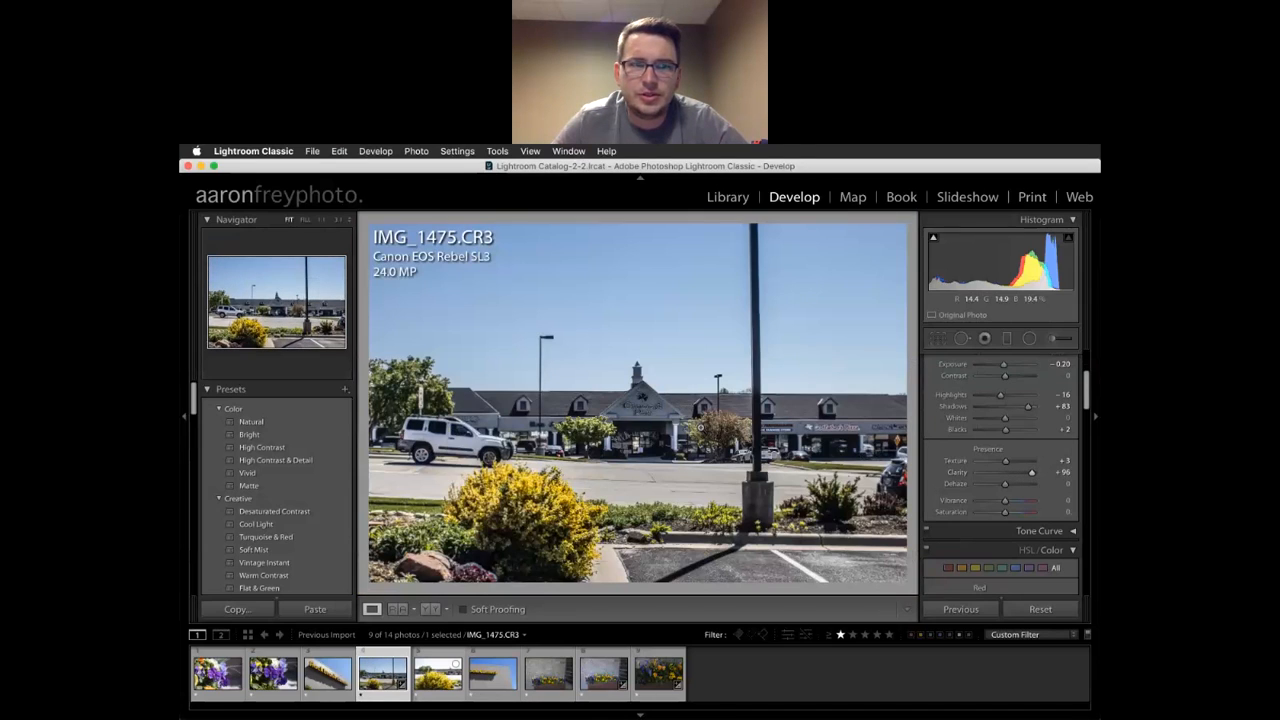
Bring Clarity back down to +5 on the pub photo
{"action": "left_click_drag", "start_coordinate": [1031, 473], "coordinate": [1006, 479]}
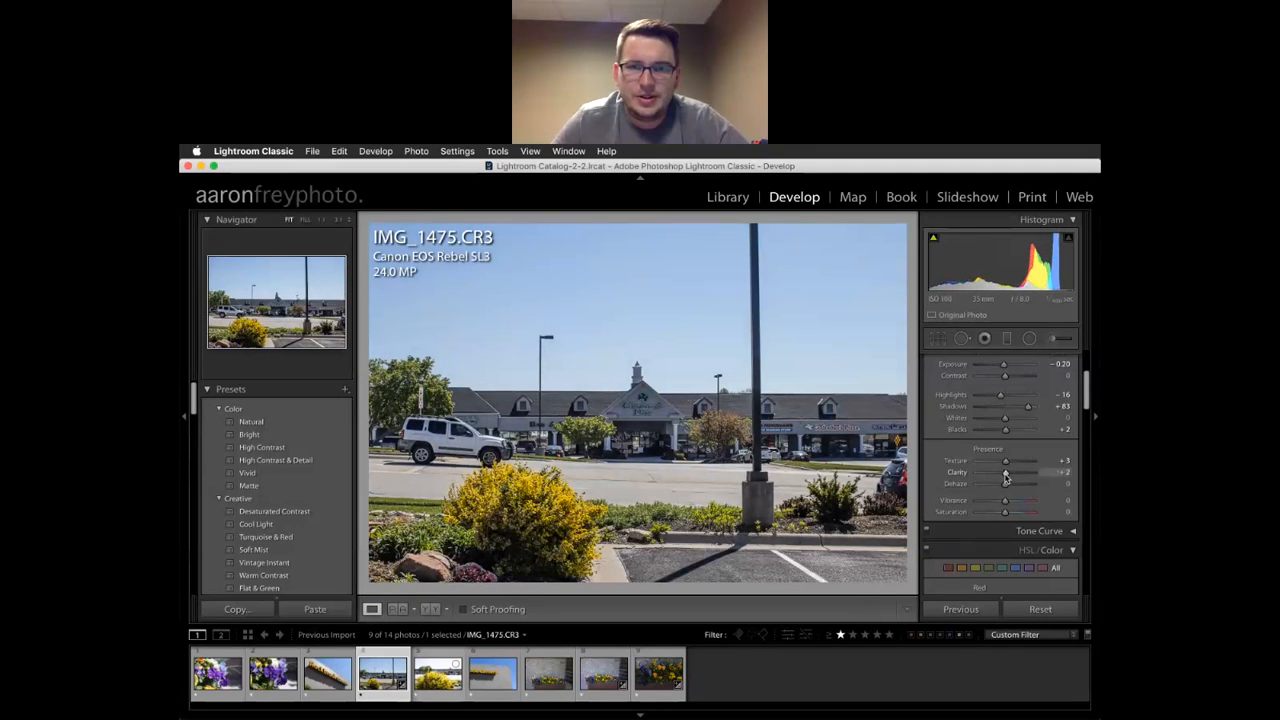
{"action": "left_click_drag", "start_coordinate": [1006, 478], "coordinate": [1010, 479]}
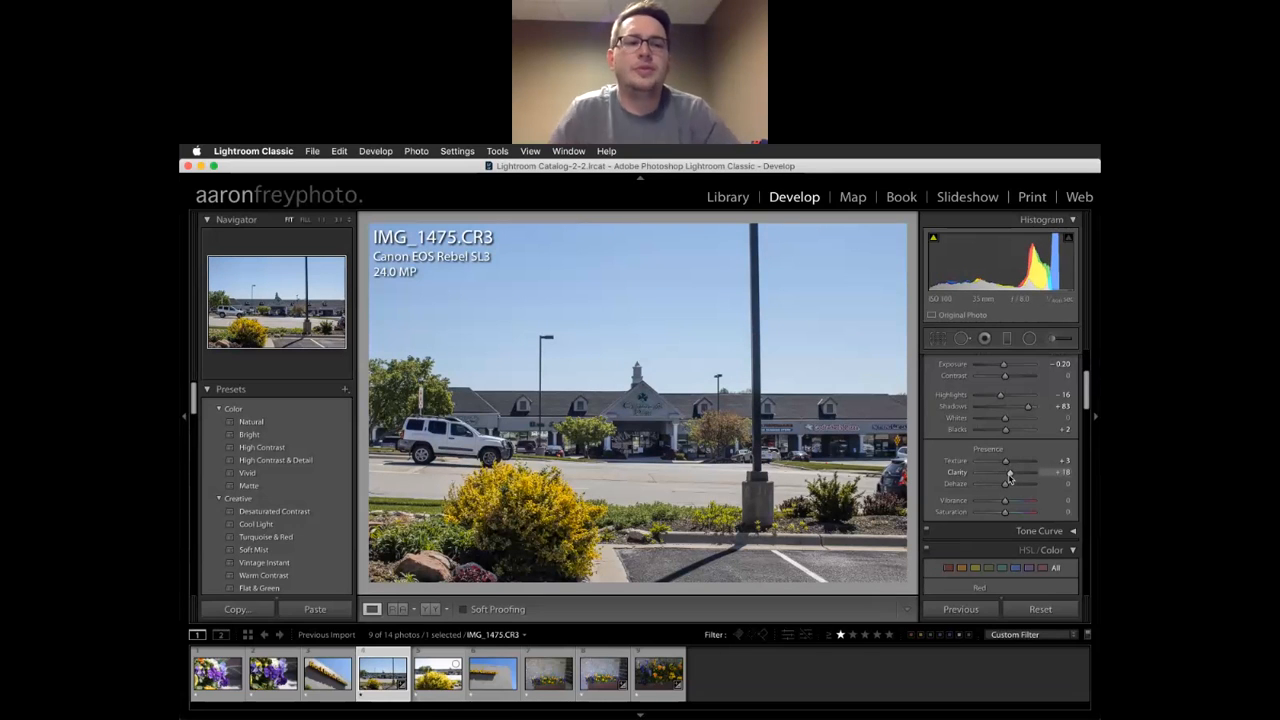
{"action": "mouse_move", "coordinate": [1010, 479]}
{"action": "left_mouse_down"}
{"action": "mouse_move", "coordinate": [1023, 481]}
{"action": "mouse_move", "coordinate": [1010, 483]}
{"action": "left_mouse_up"}
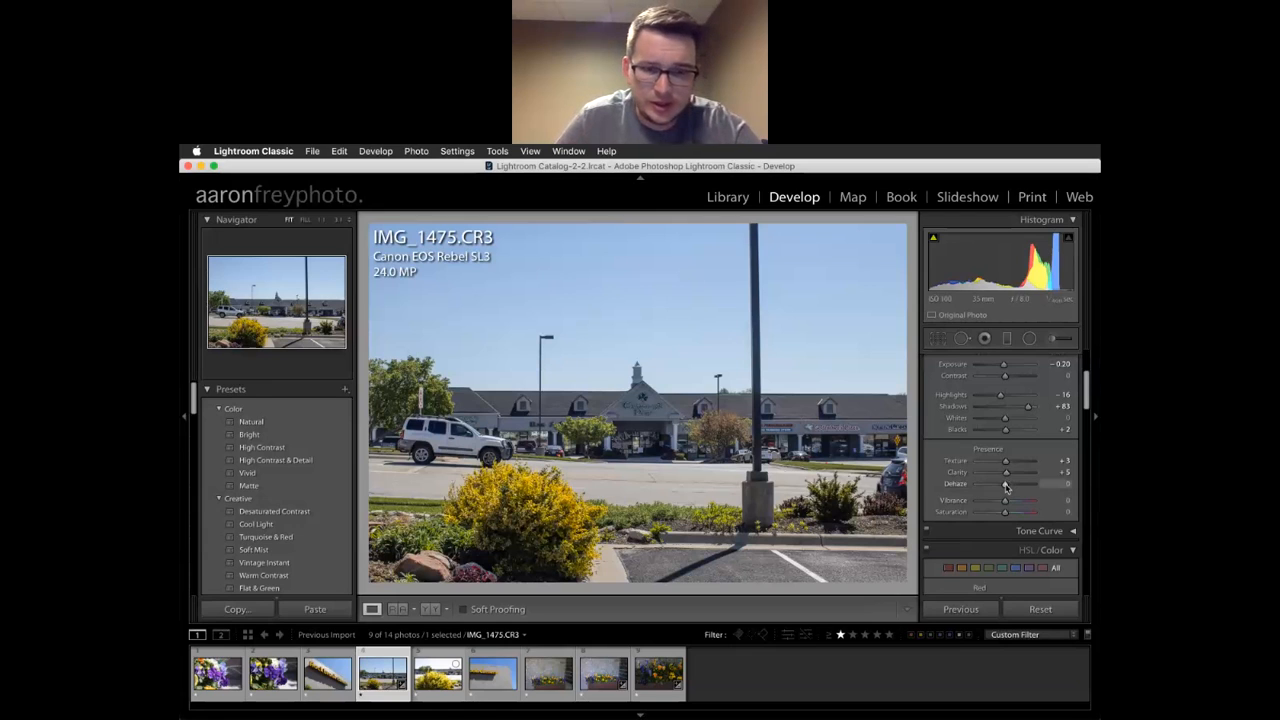
Compare Dehaze at maximum, settle it at +22, and preview lowered Vibrance
{"action": "left_click_drag", "start_coordinate": [1005, 485], "coordinate": [1011, 485]}
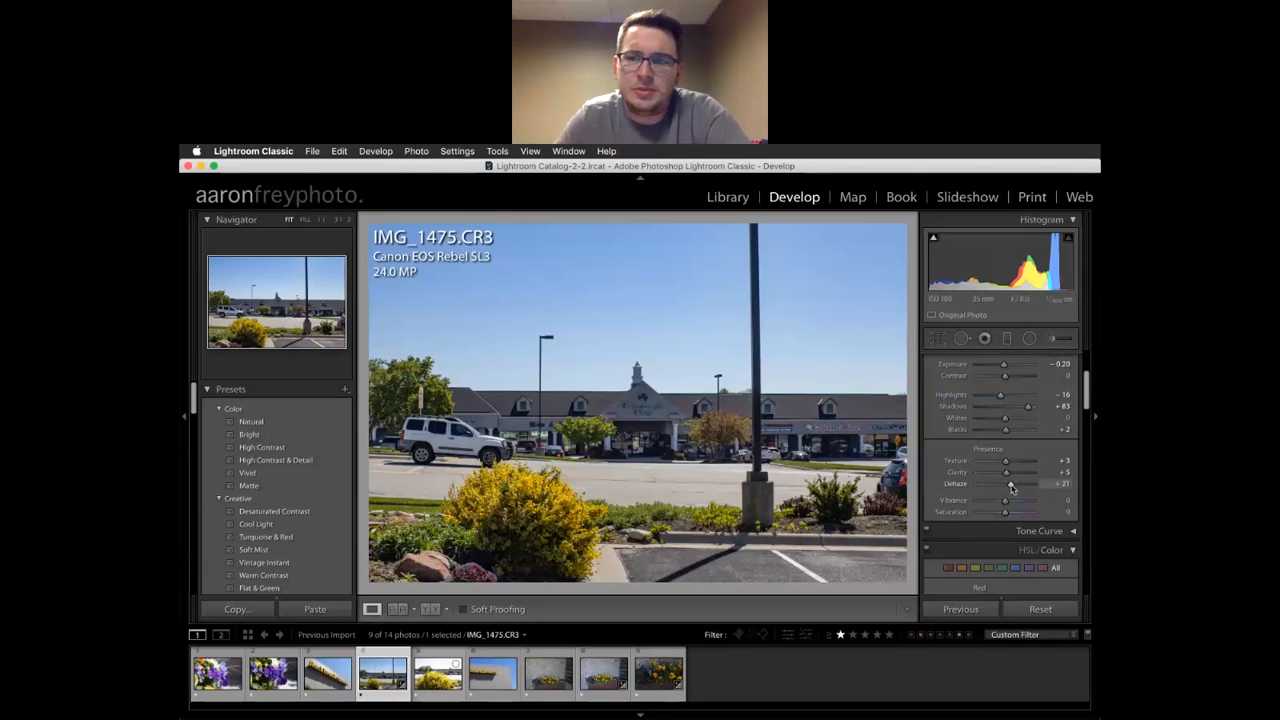
{"action": "left_click_drag", "start_coordinate": [1011, 485], "coordinate": [1010, 488]}
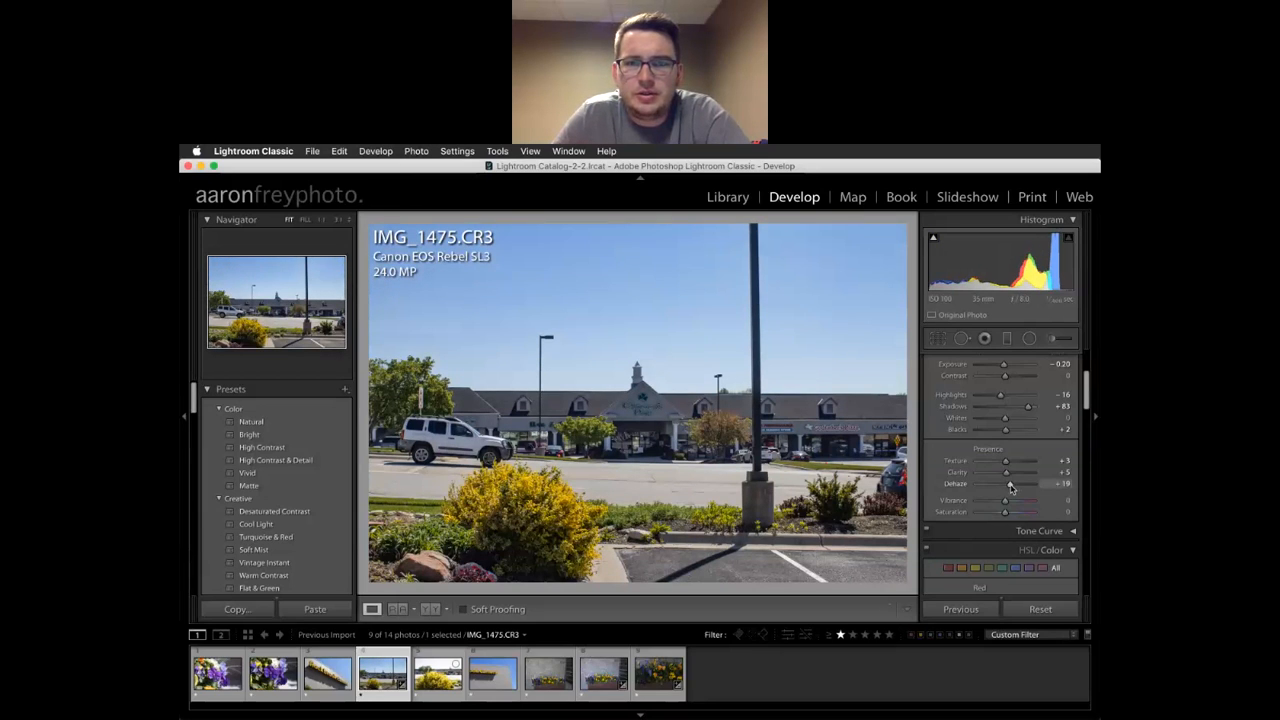
{"action": "left_click_drag", "start_coordinate": [1011, 487], "coordinate": [1040, 487]}
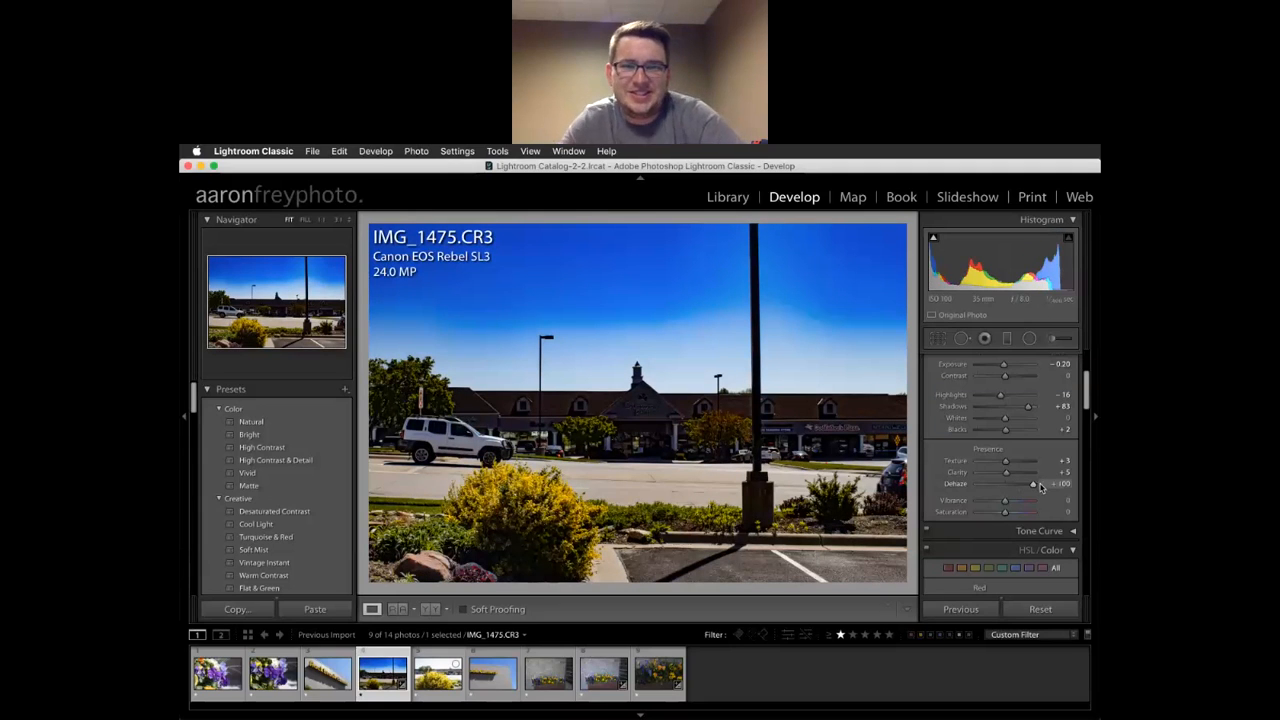
{"action": "left_click_drag", "start_coordinate": [1032, 489], "coordinate": [1009, 492]}
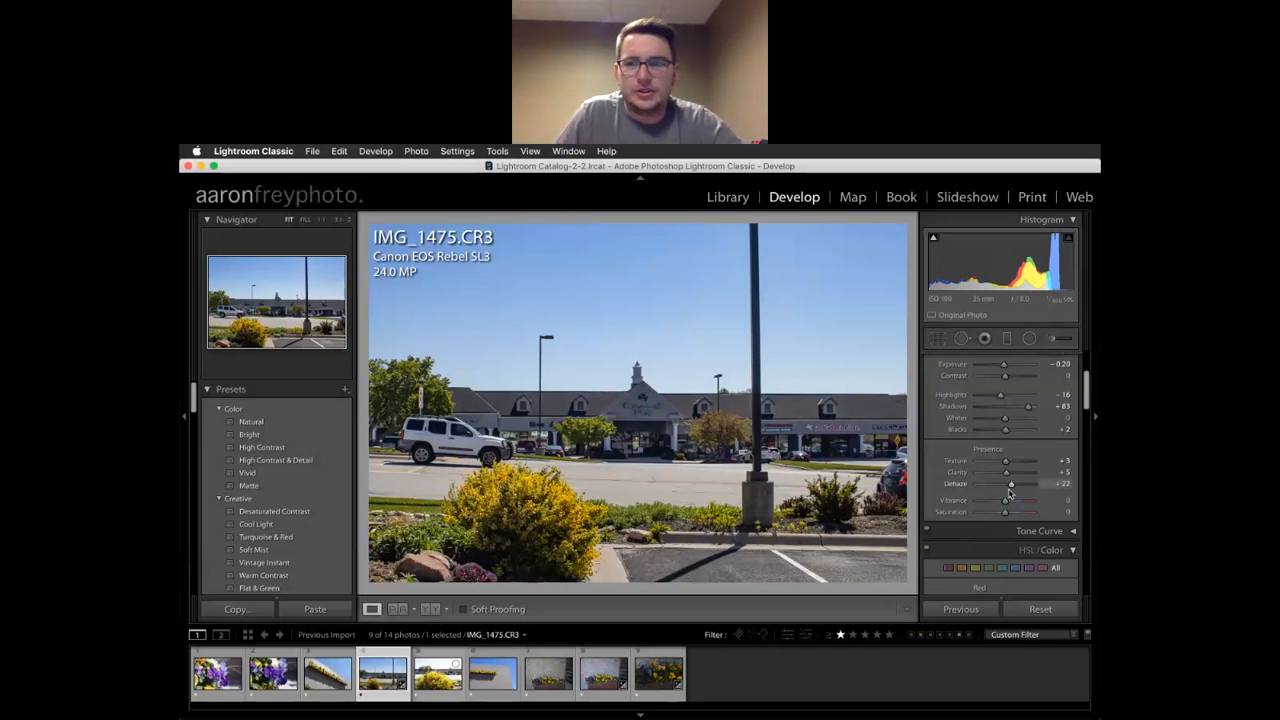
{"action": "mouse_move", "coordinate": [1006, 503]}
{"action": "left_mouse_down"}
{"action": "mouse_move", "coordinate": [990, 502]}
{"action": "mouse_move", "coordinate": [1039, 511]}
{"action": "mouse_move", "coordinate": [1007, 511]}
{"action": "left_mouse_up"}
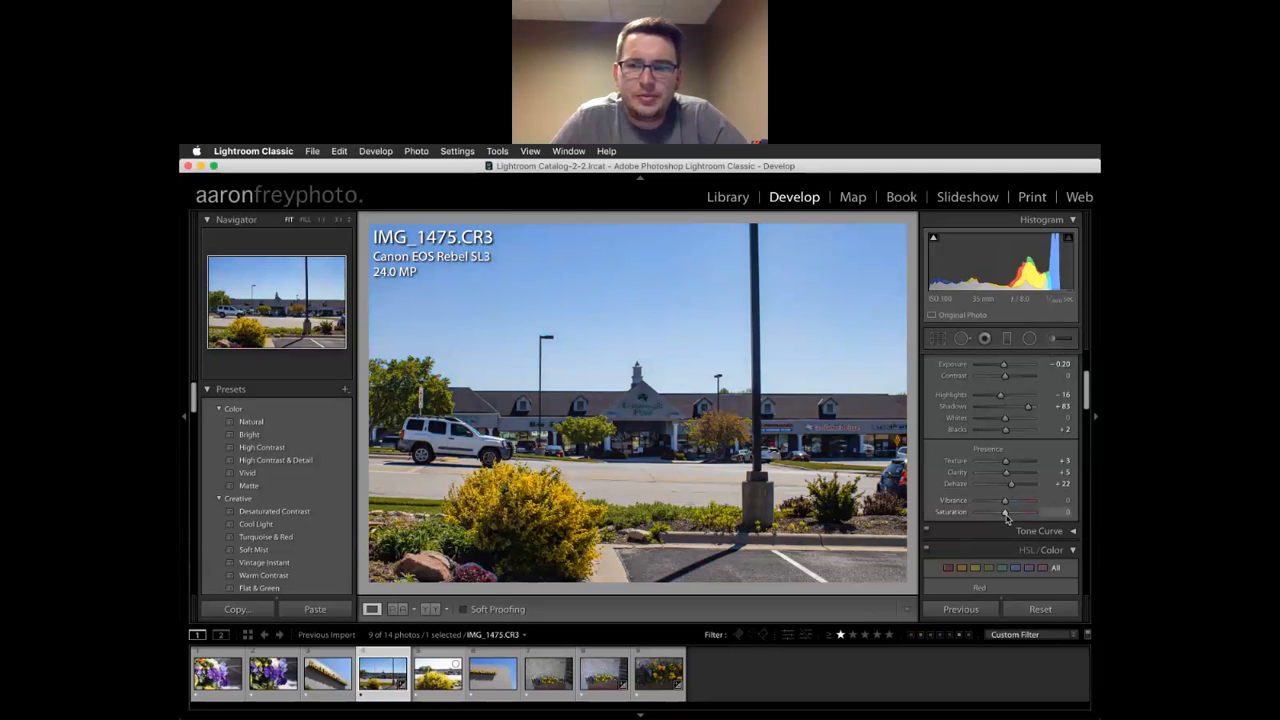
Set Saturation to +10 and Vibrance to +2 on IMG_1475.CR3
{"action": "mouse_move", "coordinate": [1008, 514]}
{"action": "left_mouse_down"}
{"action": "mouse_move", "coordinate": [1038, 517]}
{"action": "mouse_move", "coordinate": [1007, 519]}
{"action": "mouse_move", "coordinate": [1031, 506]}
{"action": "mouse_move", "coordinate": [1007, 507]}
{"action": "left_mouse_up"}
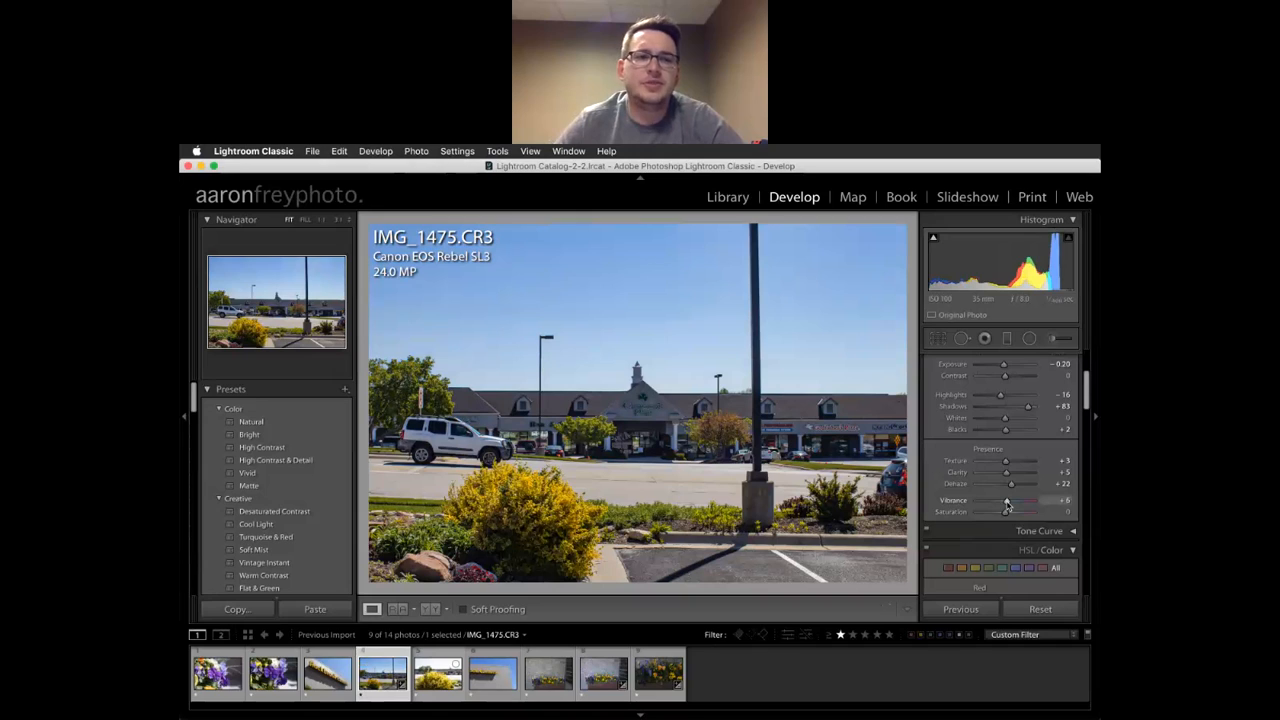
{"action": "left_click_drag", "start_coordinate": [1007, 507], "coordinate": [1008, 515]}
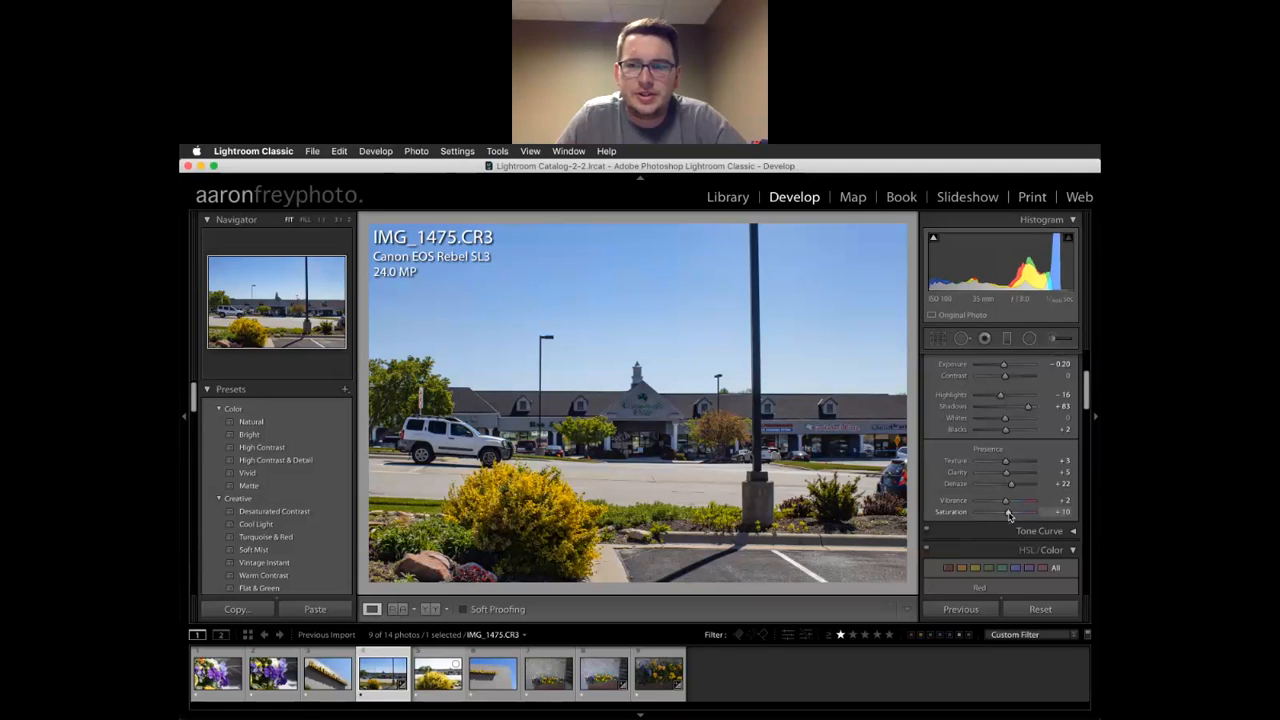
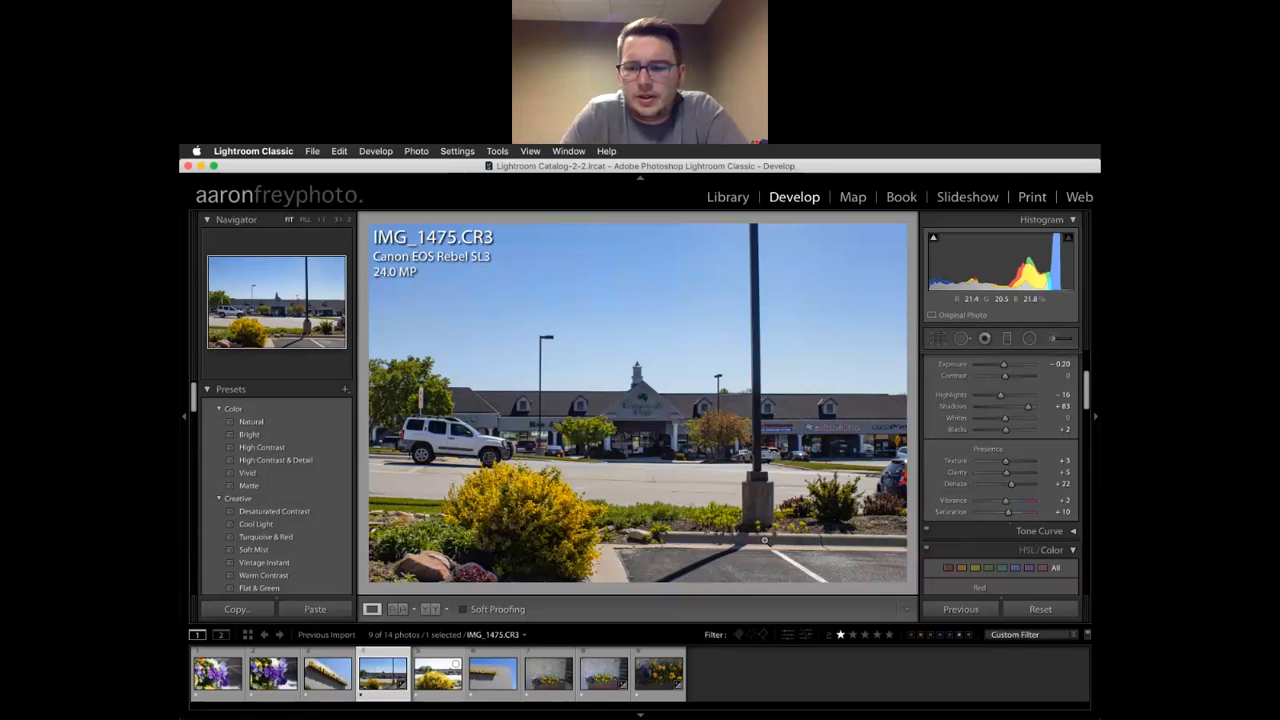
Compare the parking-lot photo with its unedited original and review the adjustment panels
{"action": "key", "text": "backslash"}
{"action": "key", "text": "backslash"}
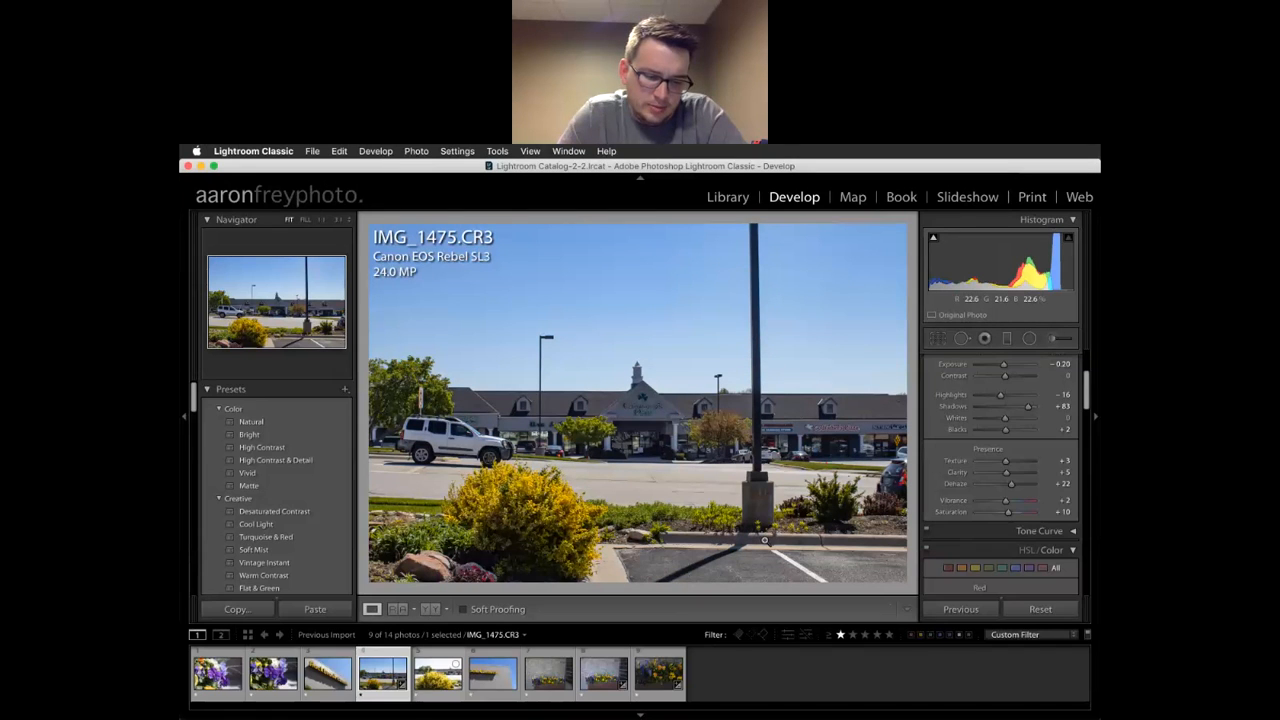
{"action": "key", "text": "backslash"}
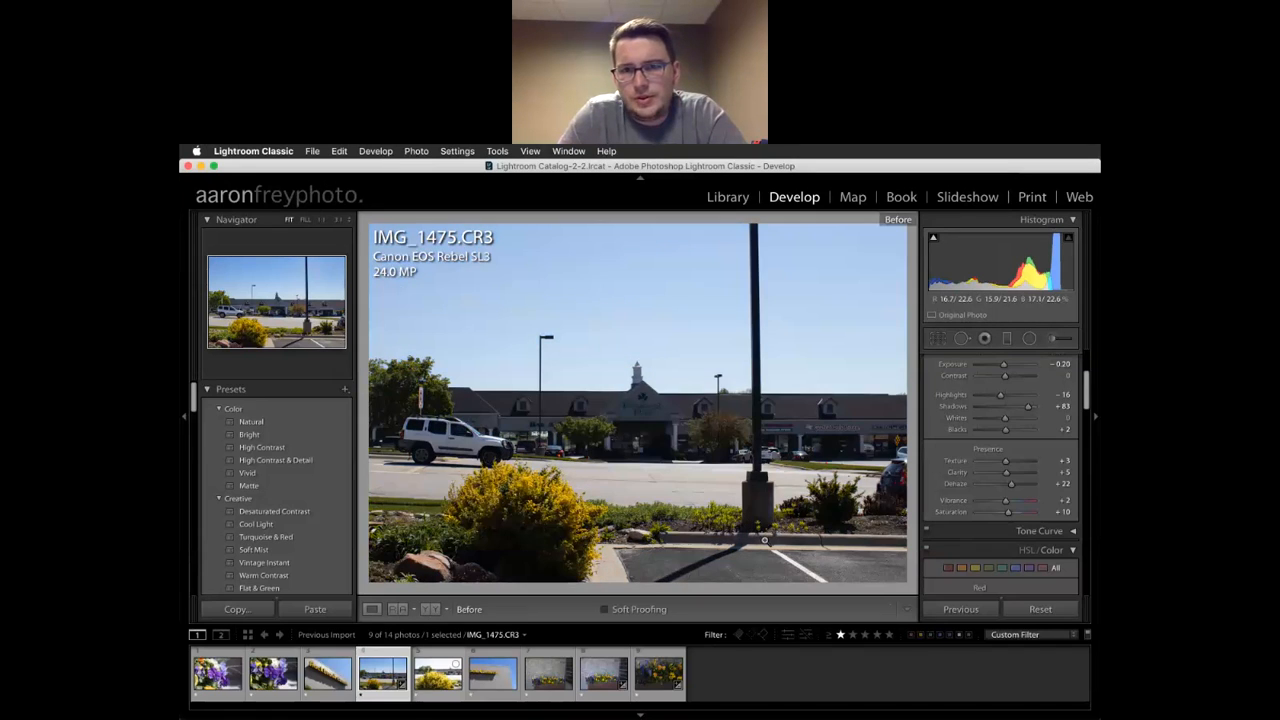
{"action": "key", "text": "backslash"}
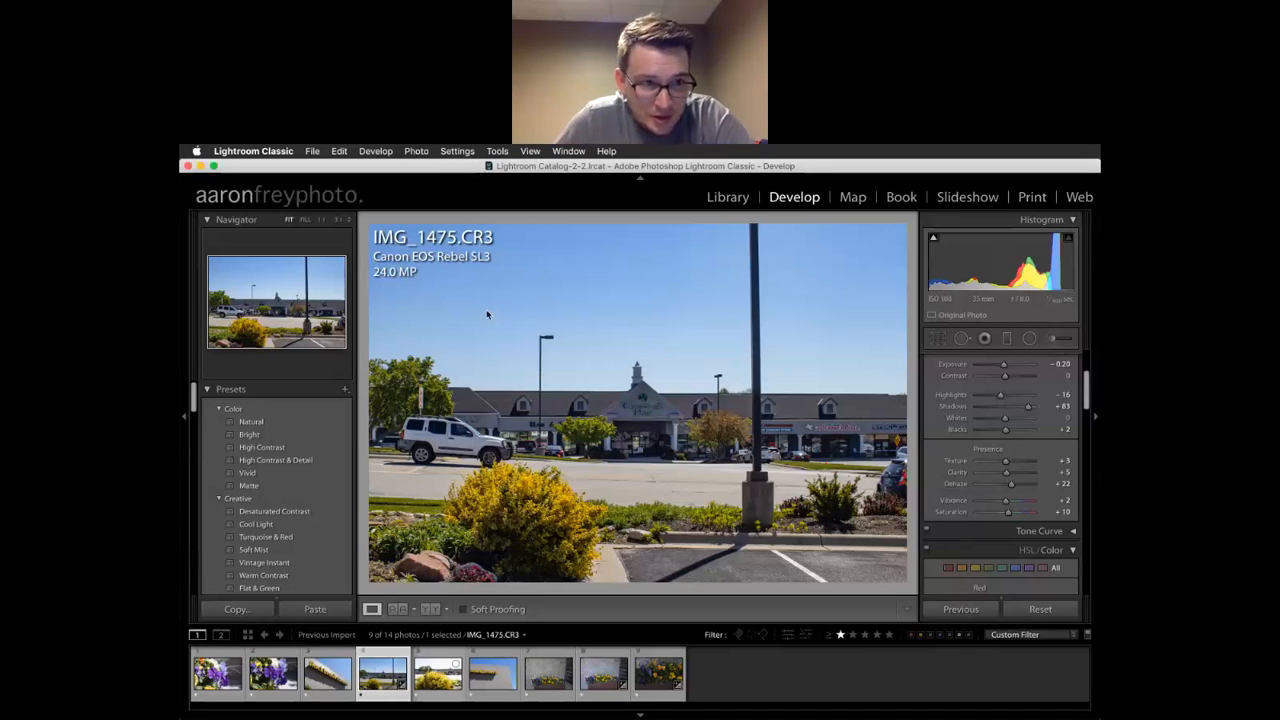
{"action": "scroll", "coordinate": [291, 449], "scroll_direction": "down", "scroll_amount": 10}
{"action": "scroll", "coordinate": [293, 450], "scroll_direction": "down", "scroll_amount": 20}
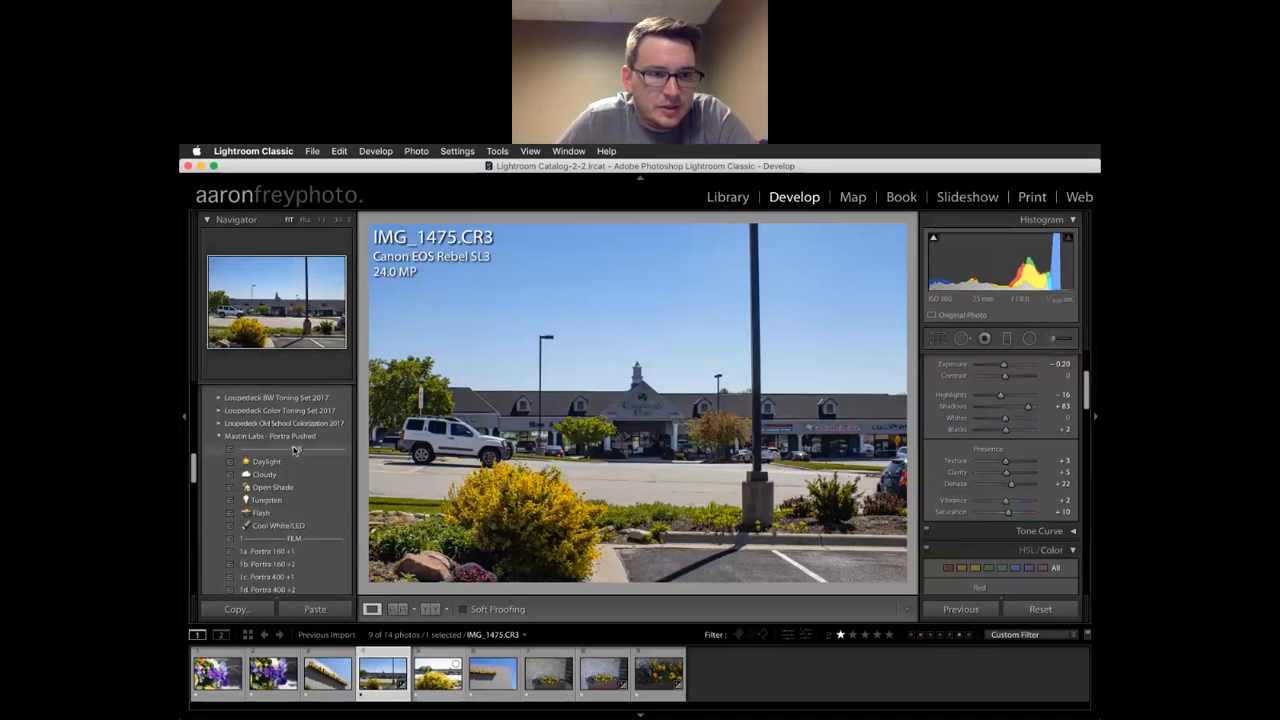
{"action": "scroll", "coordinate": [293, 450], "scroll_direction": "down", "scroll_amount": 6}
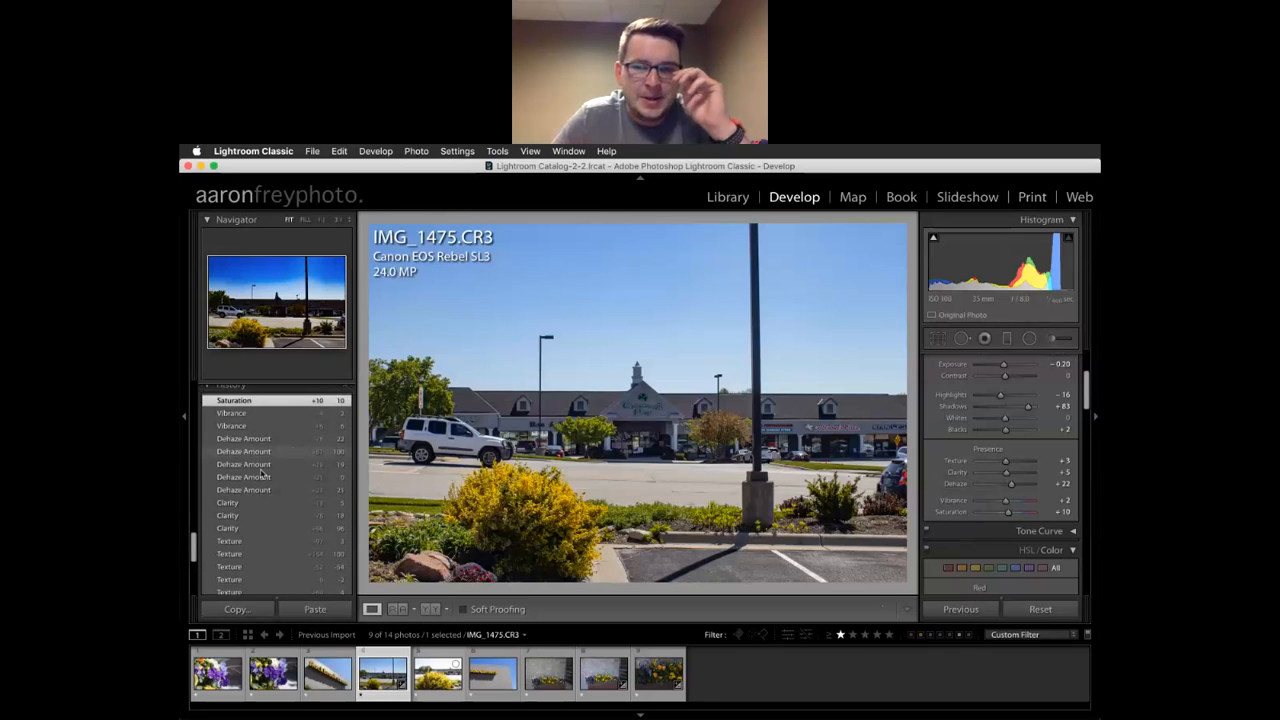
{"action": "scroll", "coordinate": [228, 418], "scroll_direction": "up", "scroll_amount": 2}
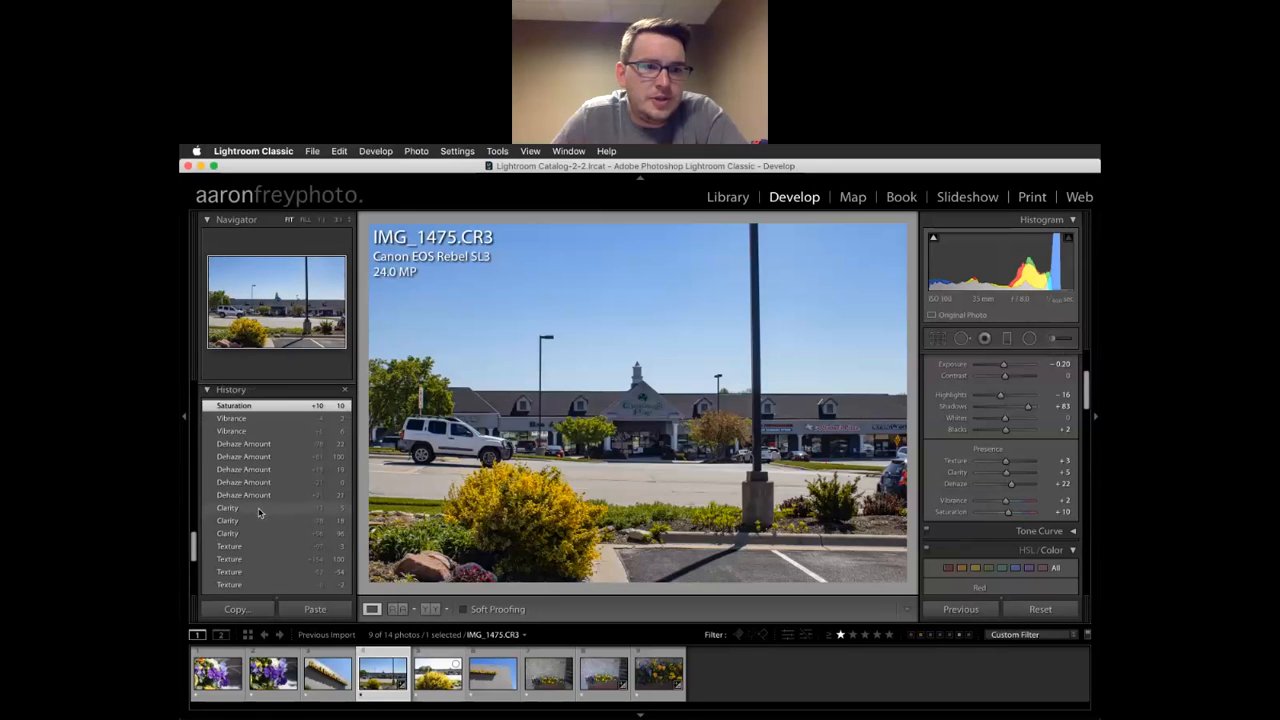
{"action": "scroll", "coordinate": [259, 490], "scroll_direction": "down", "scroll_amount": 5}
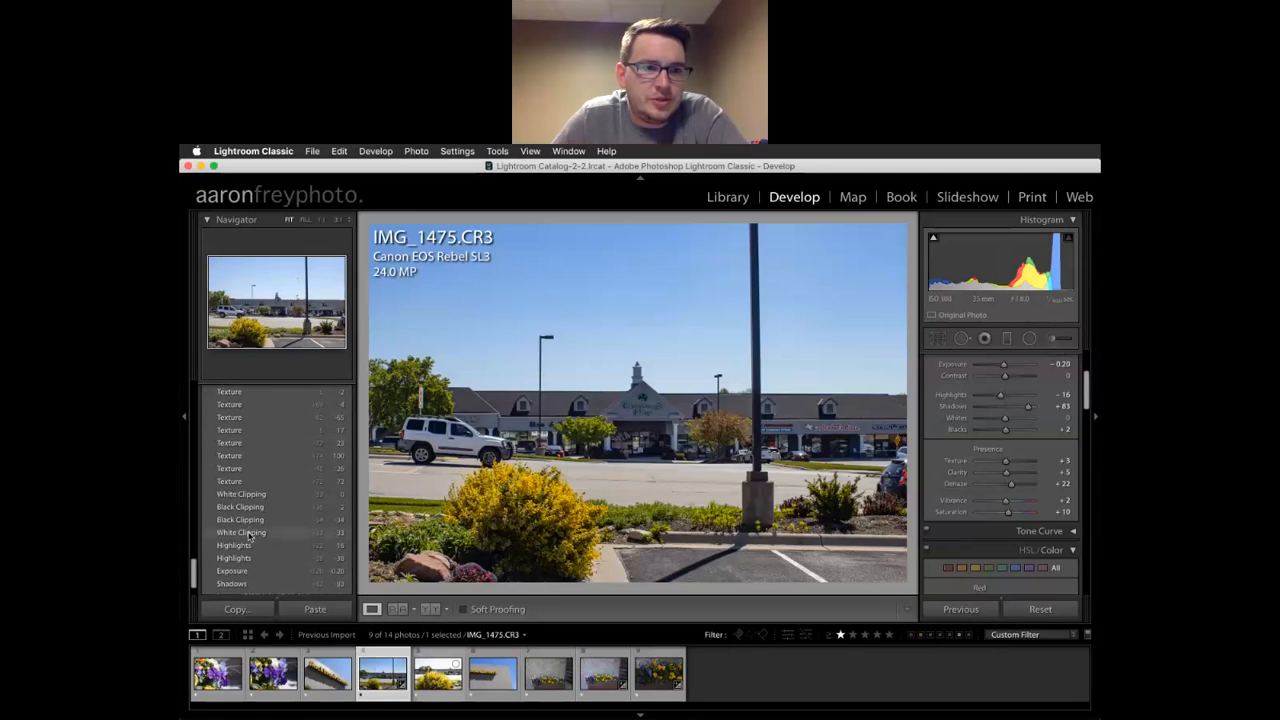
{"action": "scroll", "coordinate": [249, 538], "scroll_direction": "up", "scroll_amount": 3}
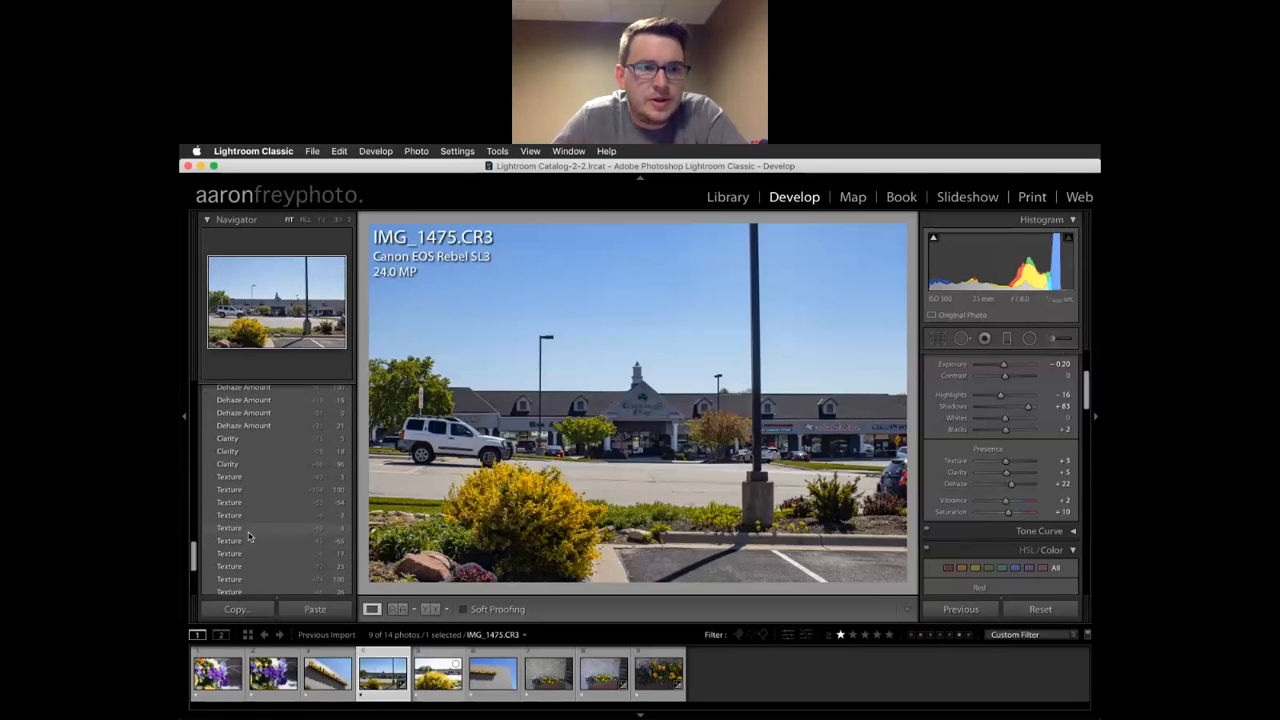
{"action": "scroll", "coordinate": [249, 538], "scroll_direction": "up", "scroll_amount": 2}
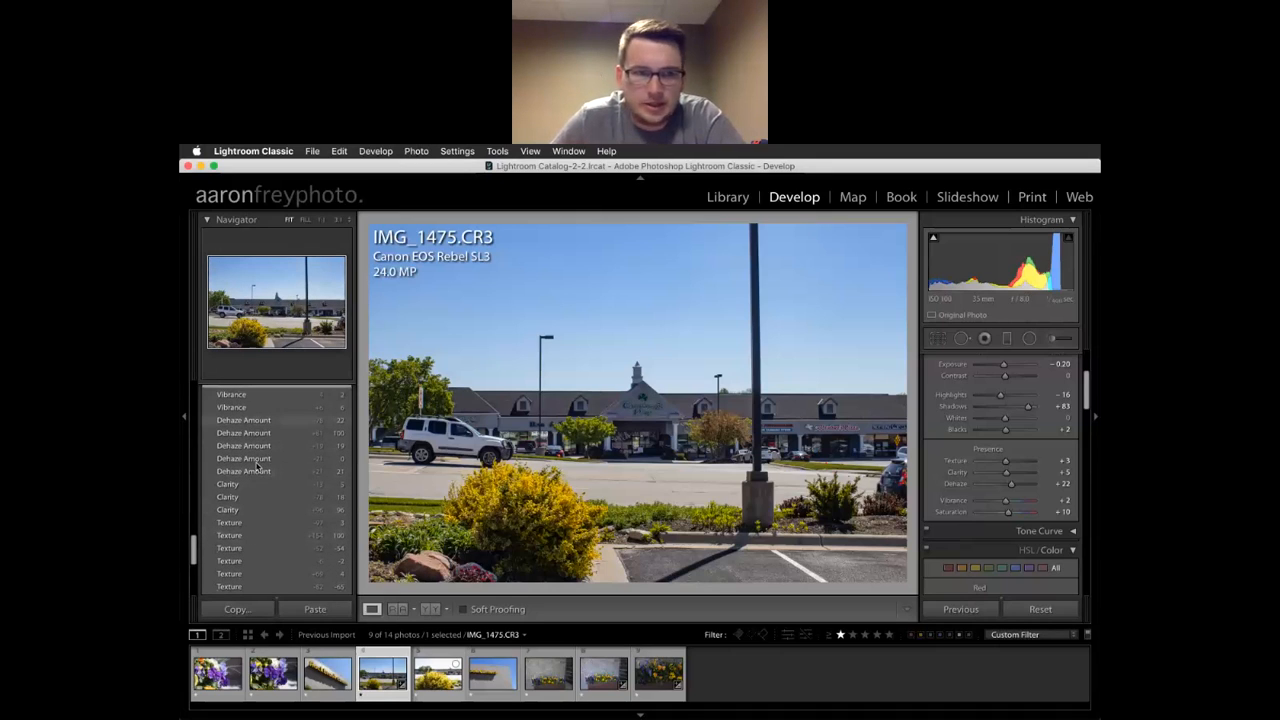
{"action": "scroll", "coordinate": [278, 490], "scroll_direction": "down", "scroll_amount": 3}
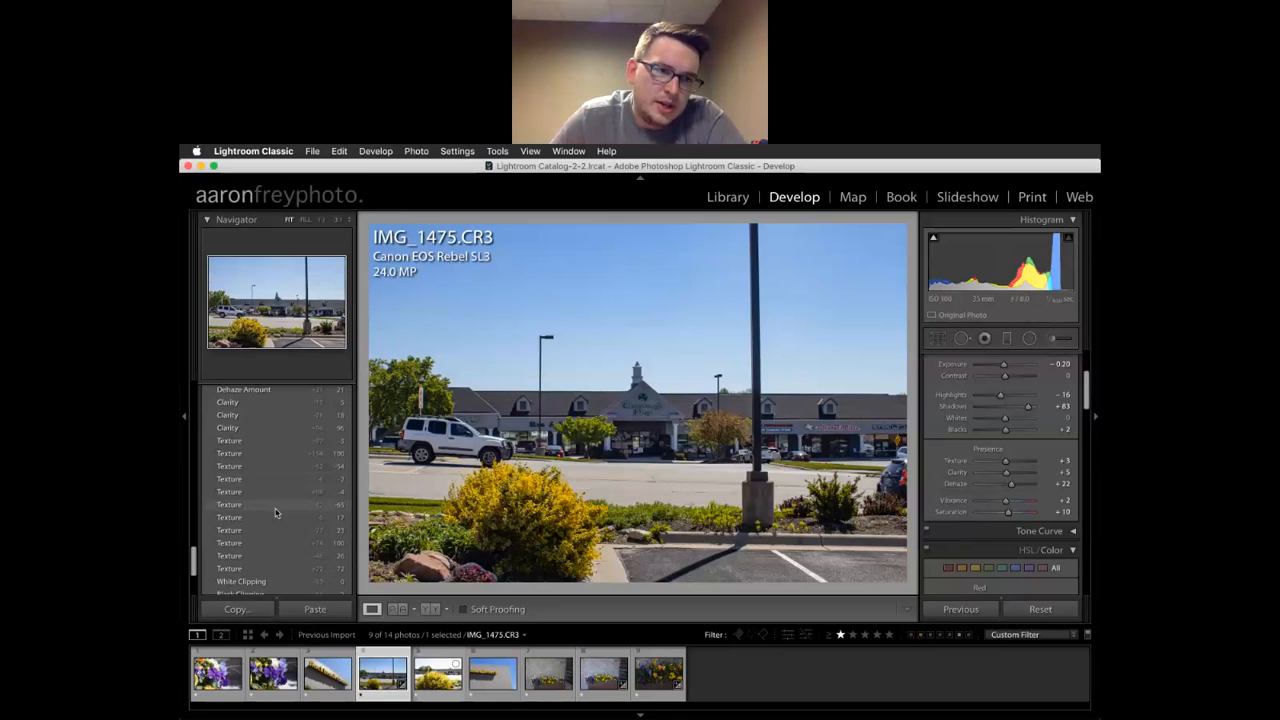
{"action": "scroll", "coordinate": [262, 575], "scroll_direction": "down", "scroll_amount": 1}
{"action": "scroll", "coordinate": [262, 585], "scroll_direction": "down", "scroll_amount": 3}
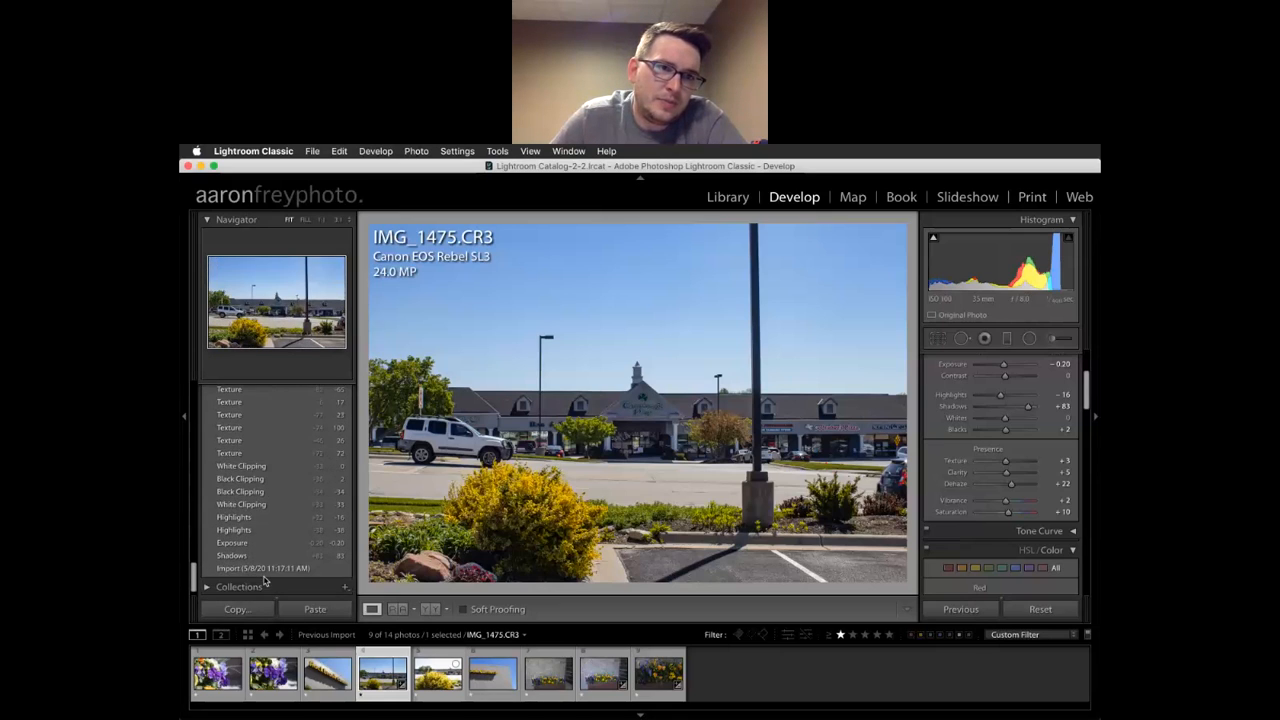
{"action": "scroll", "coordinate": [265, 581], "scroll_direction": "down", "scroll_amount": 1}
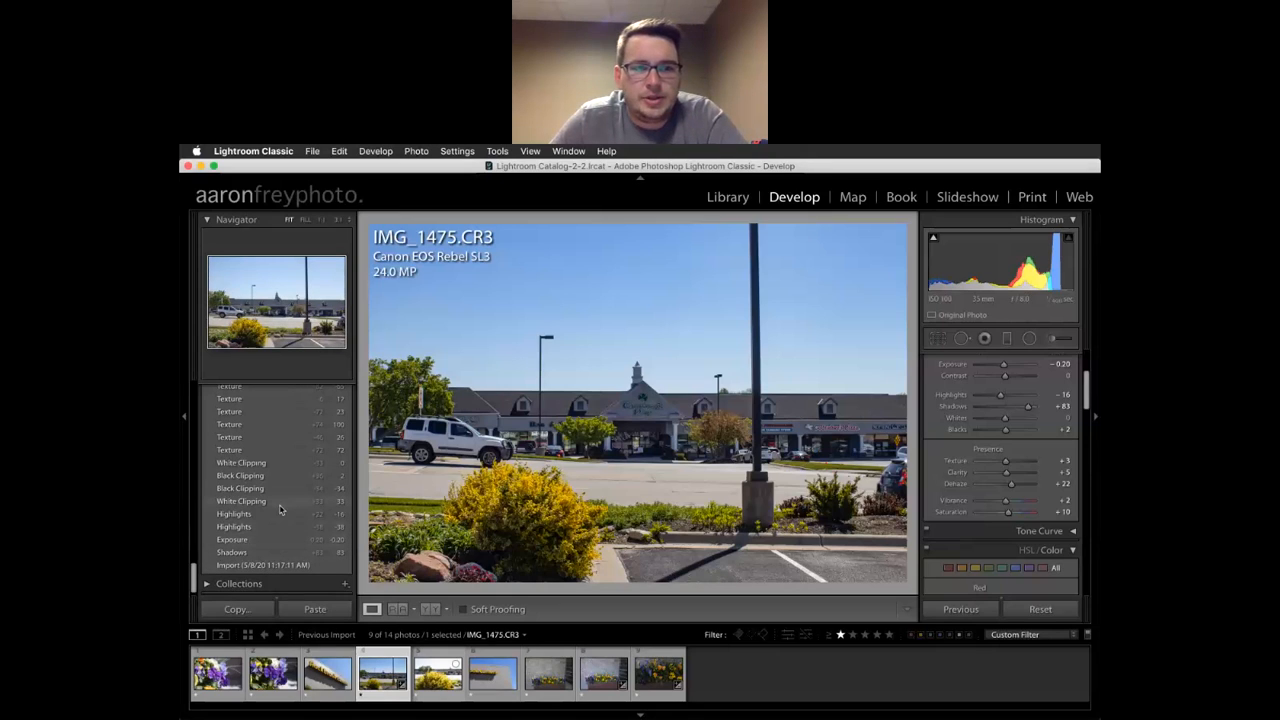
{"action": "scroll", "coordinate": [278, 508], "scroll_direction": "up", "scroll_amount": 10}
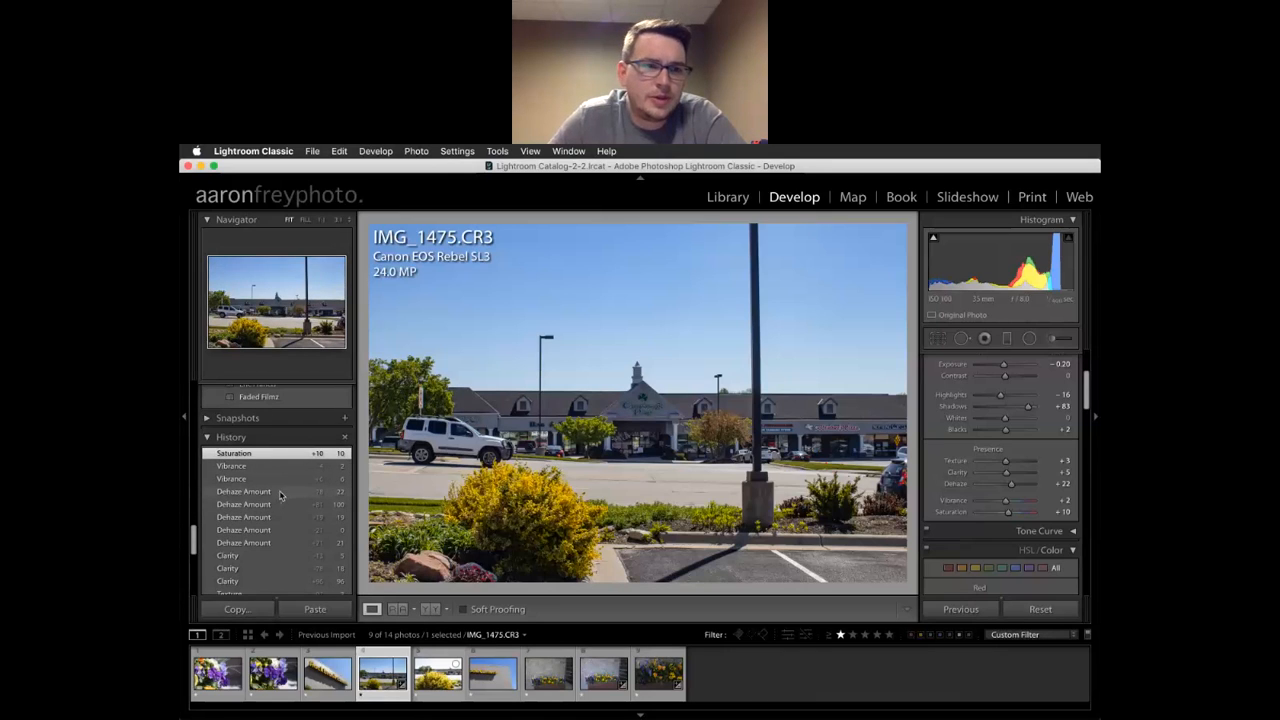
{"action": "scroll", "coordinate": [265, 513], "scroll_direction": "down", "scroll_amount": 4}
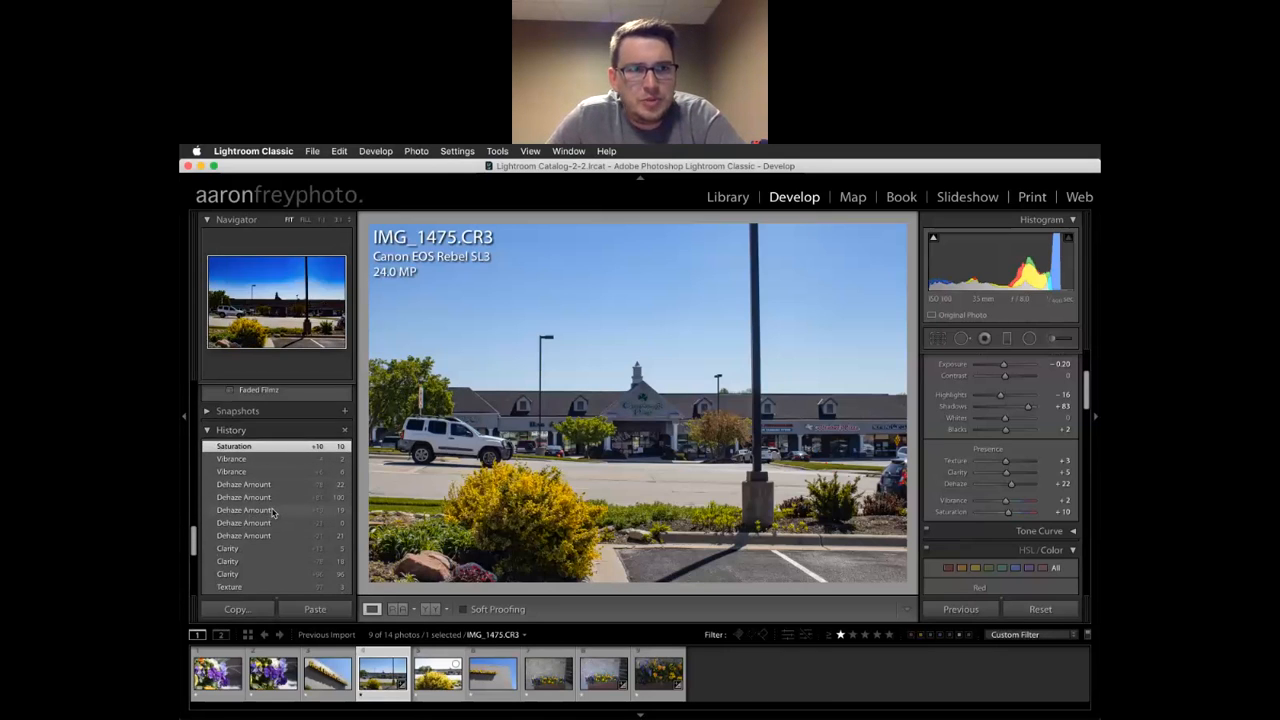
{"action": "scroll", "coordinate": [272, 512], "scroll_direction": "down", "scroll_amount": 5}
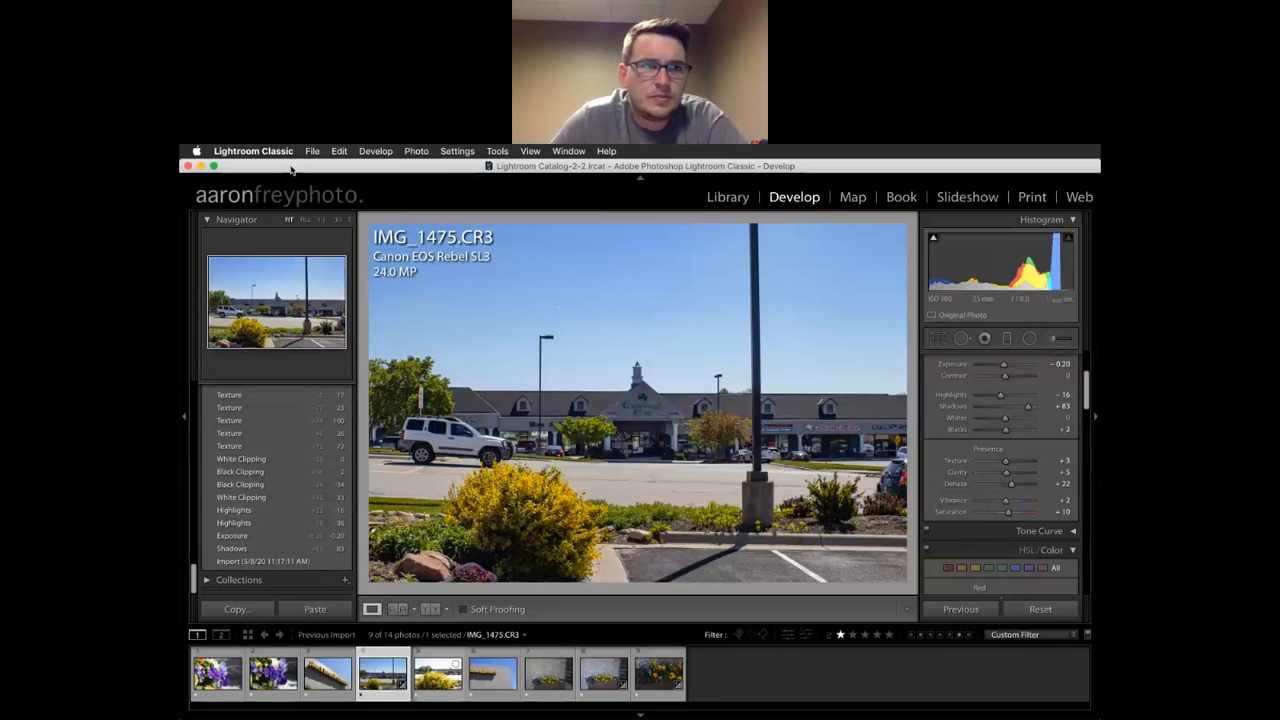
{"action": "scroll", "coordinate": [993, 446], "scroll_direction": "down", "scroll_amount": 2}
{"action": "scroll", "coordinate": [993, 446], "scroll_direction": "up", "scroll_amount": 3}
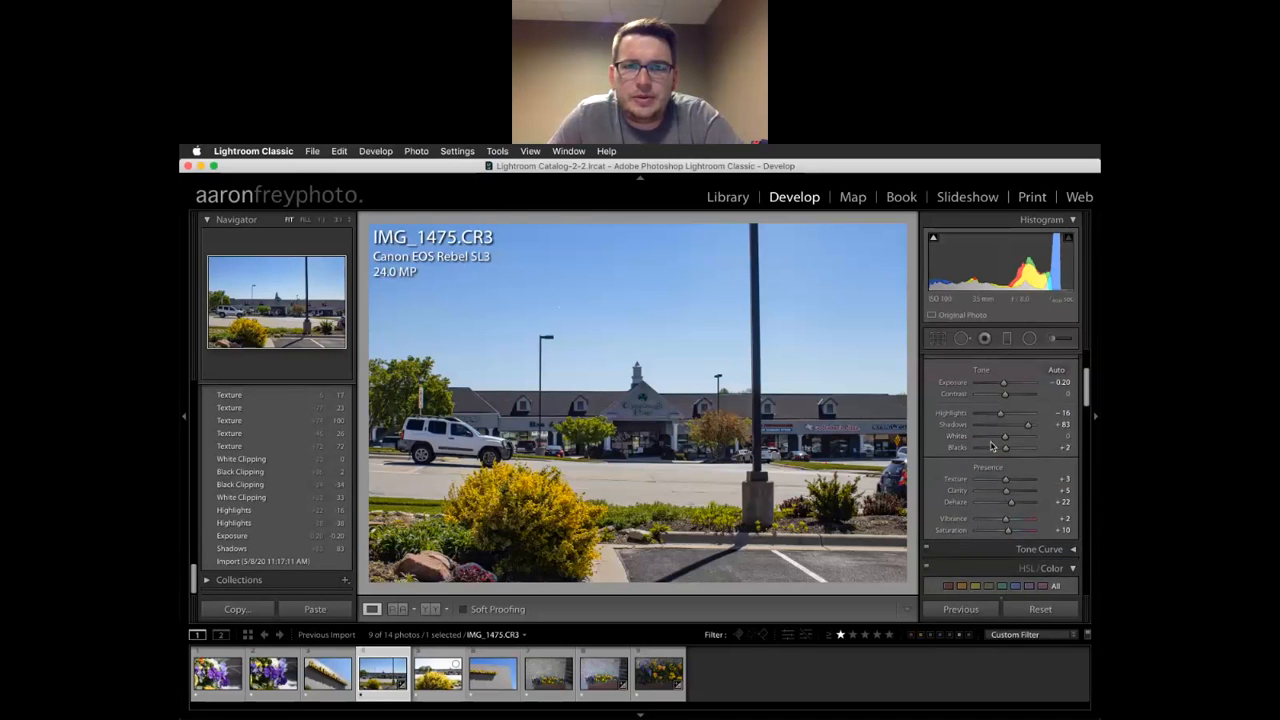
Inspect the light pole base, compare before/after, and lower Saturation from +9 to +8
{"action": "left_click", "coordinate": [753, 509]}
{"action": "left_click", "coordinate": [753, 509]}
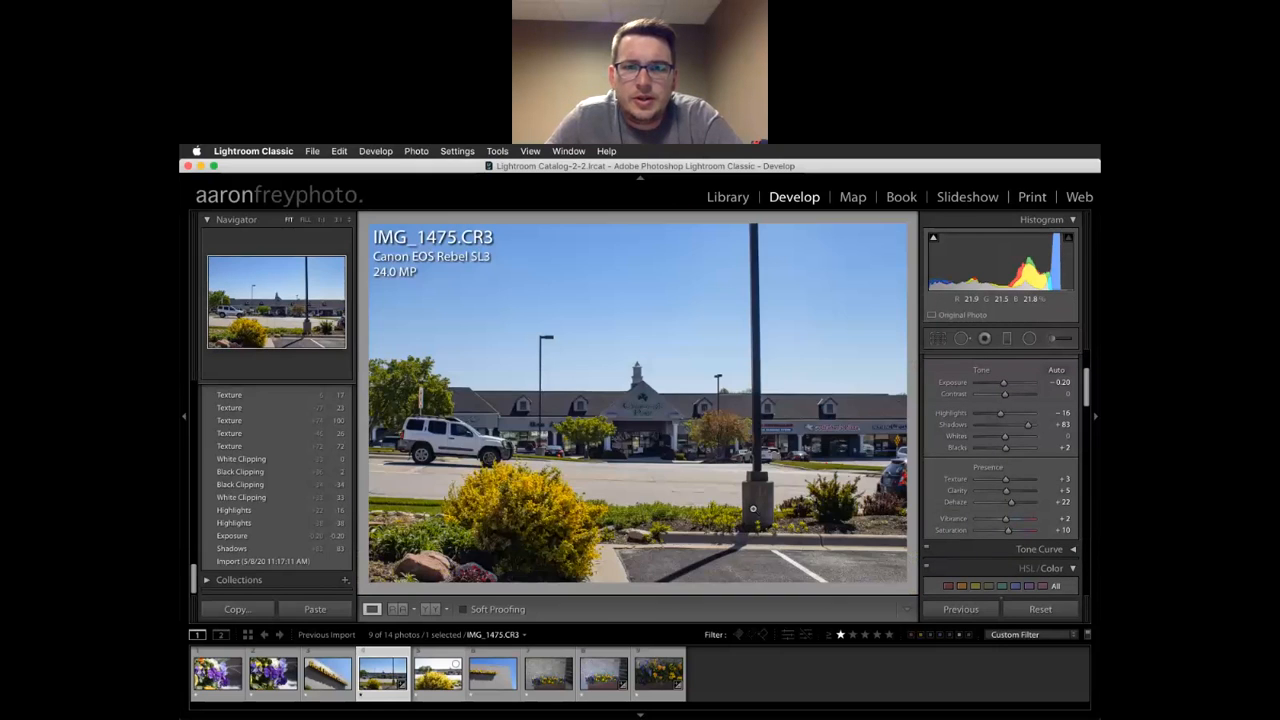
{"action": "key", "text": "backslash"}
{"action": "key", "text": "backslash"}
{"action": "key", "text": "backslash"}
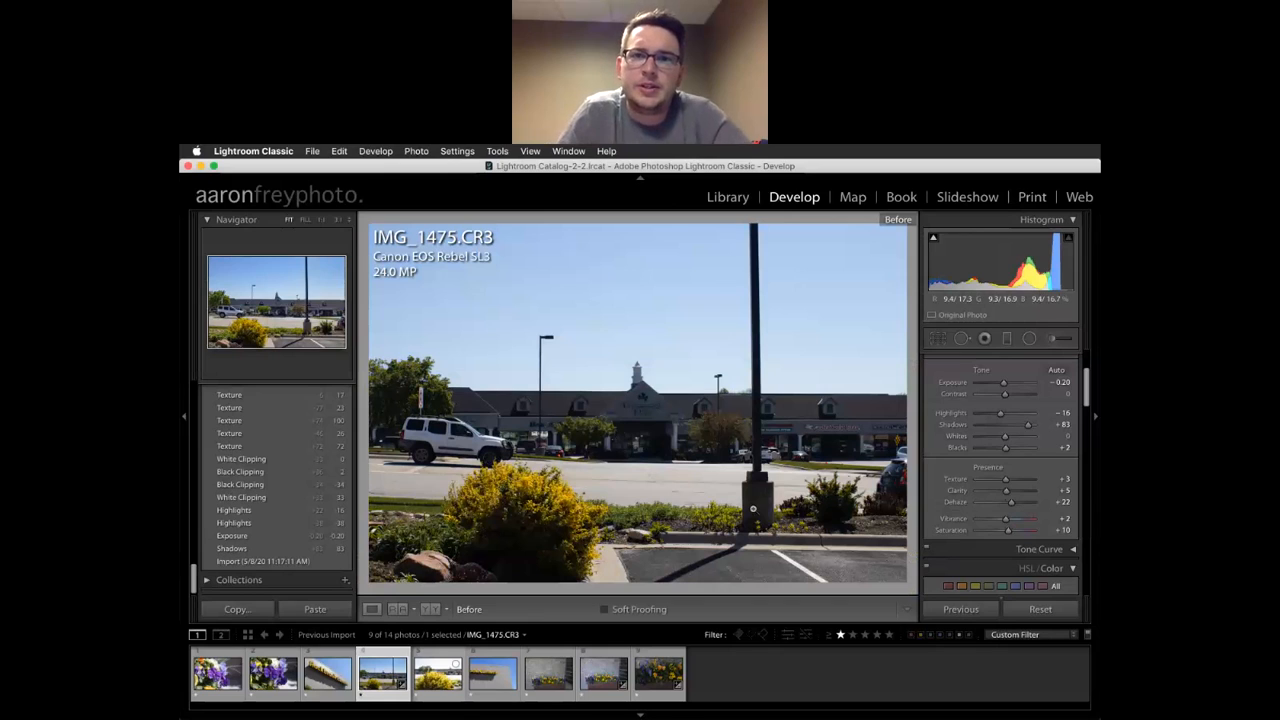
{"action": "key", "text": "backslash"}
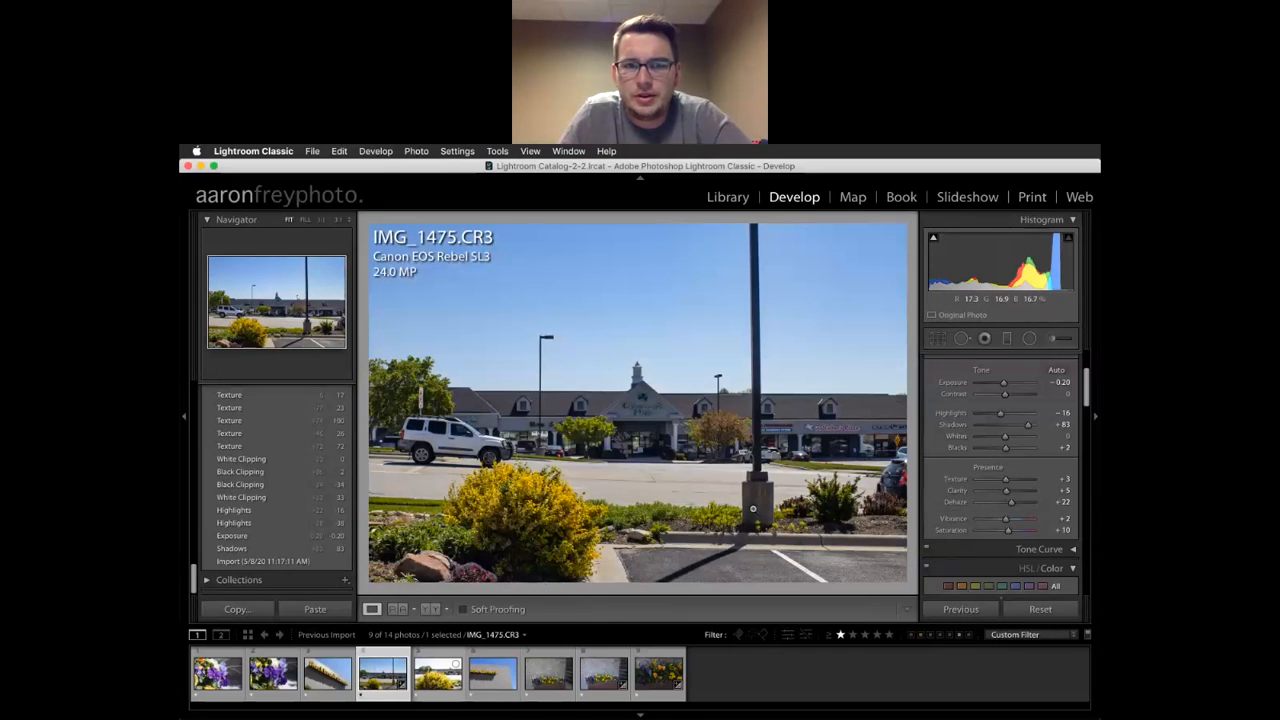
{"action": "scroll", "coordinate": [1014, 426], "scroll_direction": "down", "scroll_amount": 3}
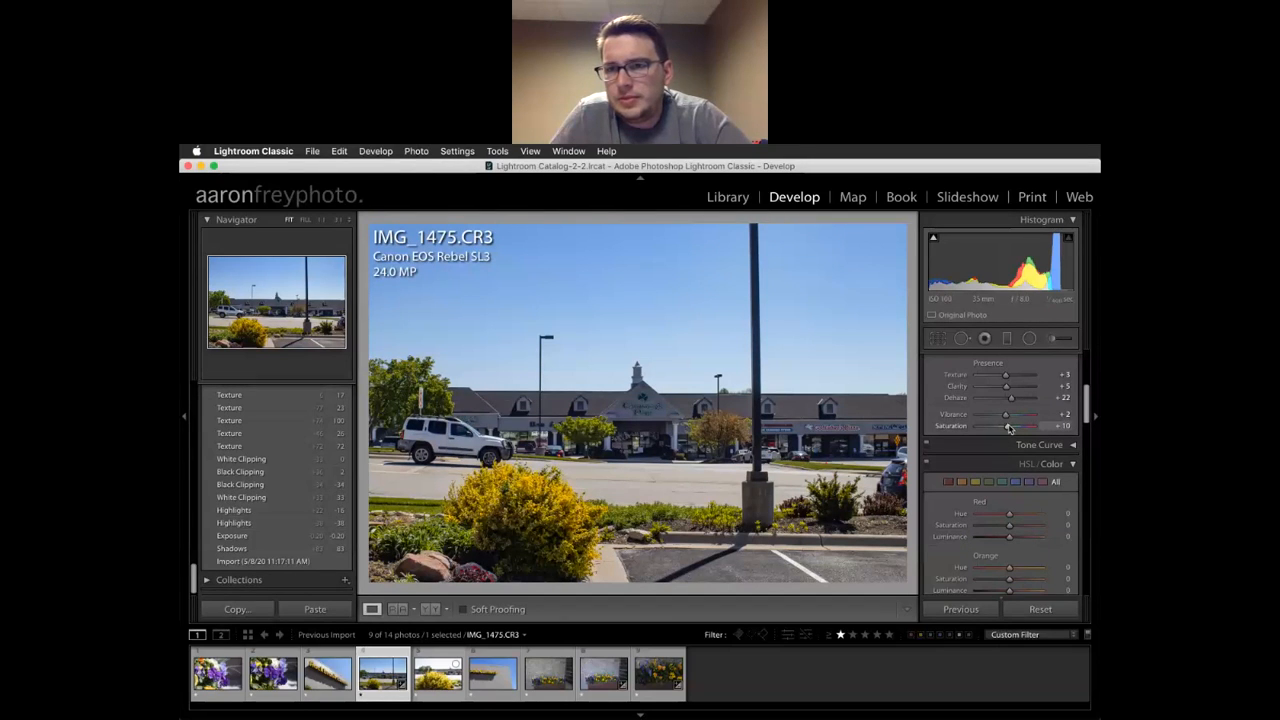
{"action": "left_click_drag", "start_coordinate": [1008, 428], "coordinate": [1006, 427]}
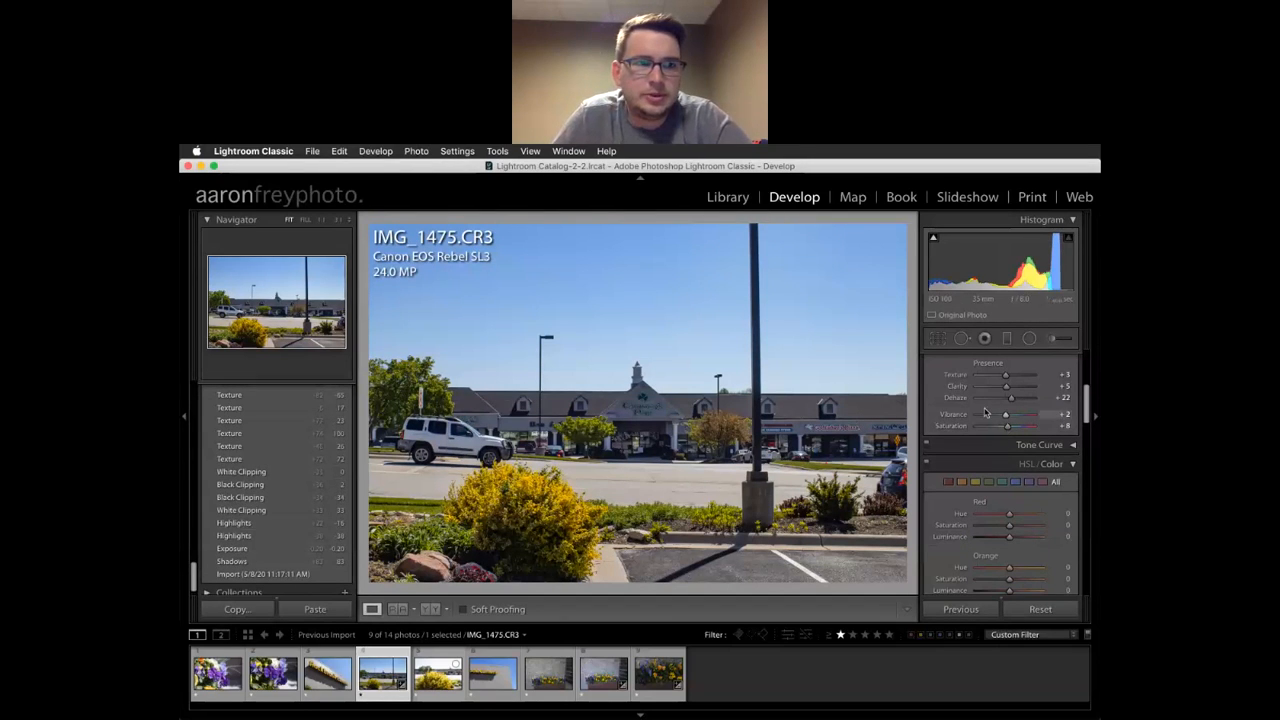
Move the Tone Curve region splits, the upper one to 78, and drag the Darks down
{"action": "scroll", "coordinate": [985, 412], "scroll_direction": "down", "scroll_amount": 1}
{"action": "left_click", "coordinate": [1042, 385]}
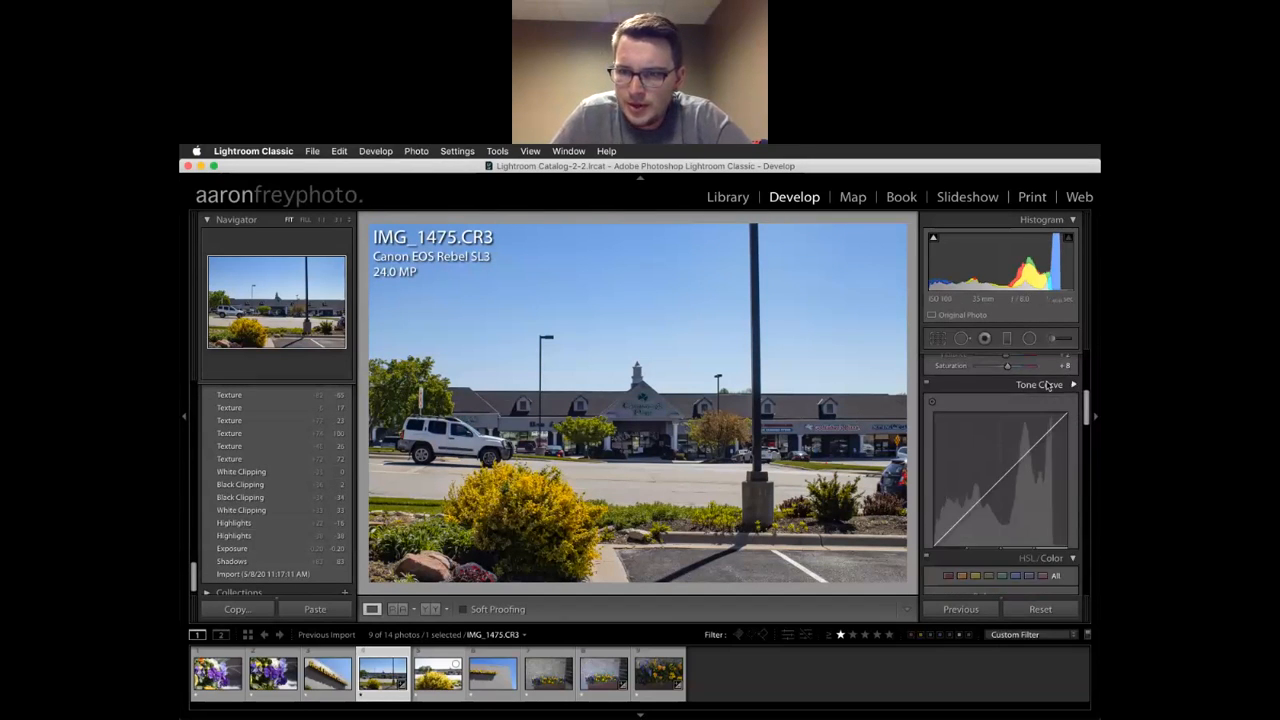
{"action": "left_click_drag", "start_coordinate": [1034, 525], "coordinate": [1050, 526]}
{"action": "left_click_drag", "start_coordinate": [967, 525], "coordinate": [957, 524]}
{"action": "left_click_drag", "start_coordinate": [989, 467], "coordinate": [1048, 470]}
Collapse Tone Curve and, in HSL, drop Green and Aqua Saturation to -100
{"action": "scroll", "coordinate": [1013, 478], "scroll_direction": "down", "scroll_amount": 2}
{"action": "scroll", "coordinate": [1013, 475], "scroll_direction": "up", "scroll_amount": 4}
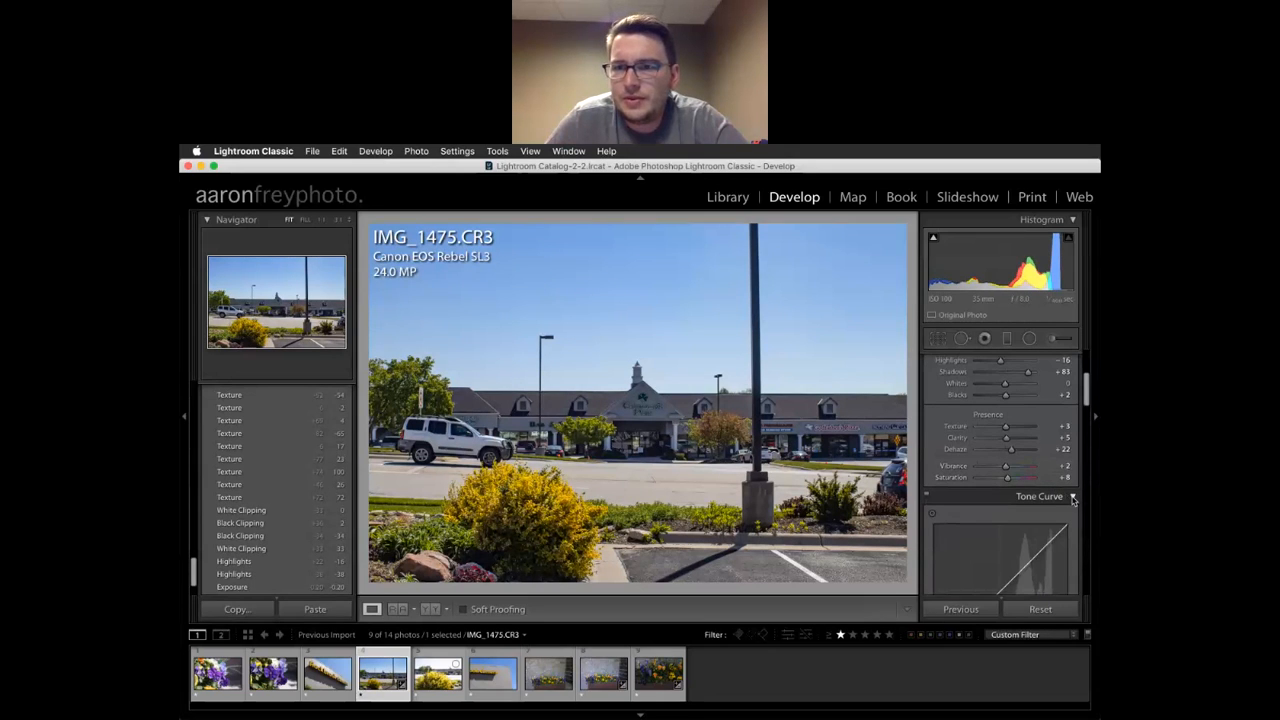
{"action": "left_click", "coordinate": [1073, 499]}
{"action": "left_click", "coordinate": [1040, 501]}
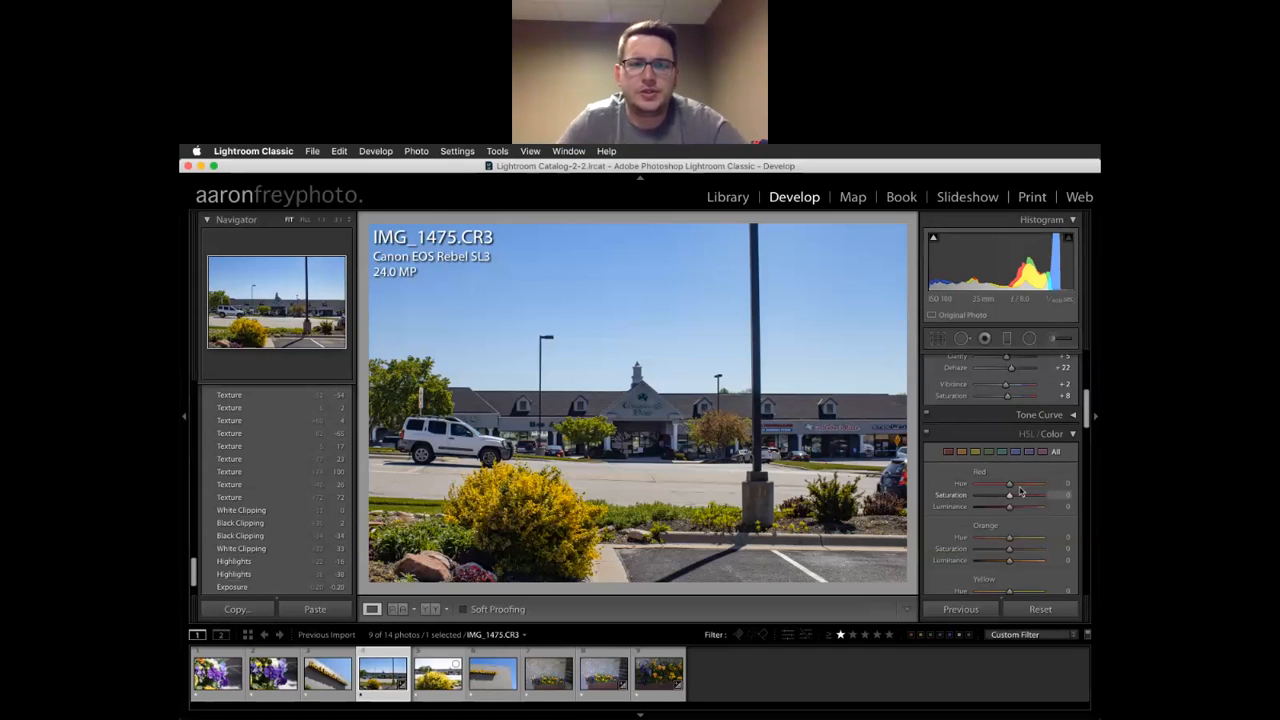
{"action": "scroll", "coordinate": [1016, 474], "scroll_direction": "down", "scroll_amount": 3}
{"action": "scroll", "coordinate": [1016, 474], "scroll_direction": "down", "scroll_amount": 1}
{"action": "scroll", "coordinate": [1016, 474], "scroll_direction": "up", "scroll_amount": 6}
{"action": "scroll", "coordinate": [1016, 474], "scroll_direction": "down", "scroll_amount": 5}
{"action": "scroll", "coordinate": [1014, 474], "scroll_direction": "down", "scroll_amount": 1}
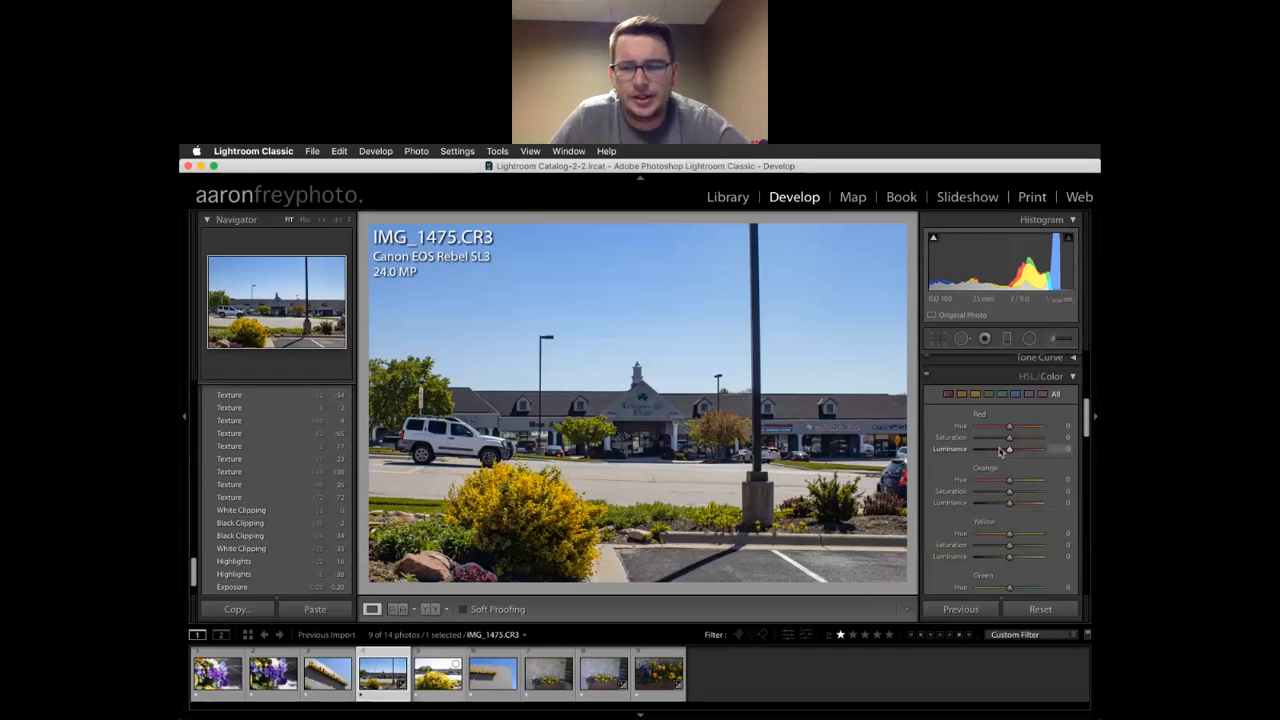
{"action": "scroll", "coordinate": [1000, 450], "scroll_direction": "down", "scroll_amount": 3}
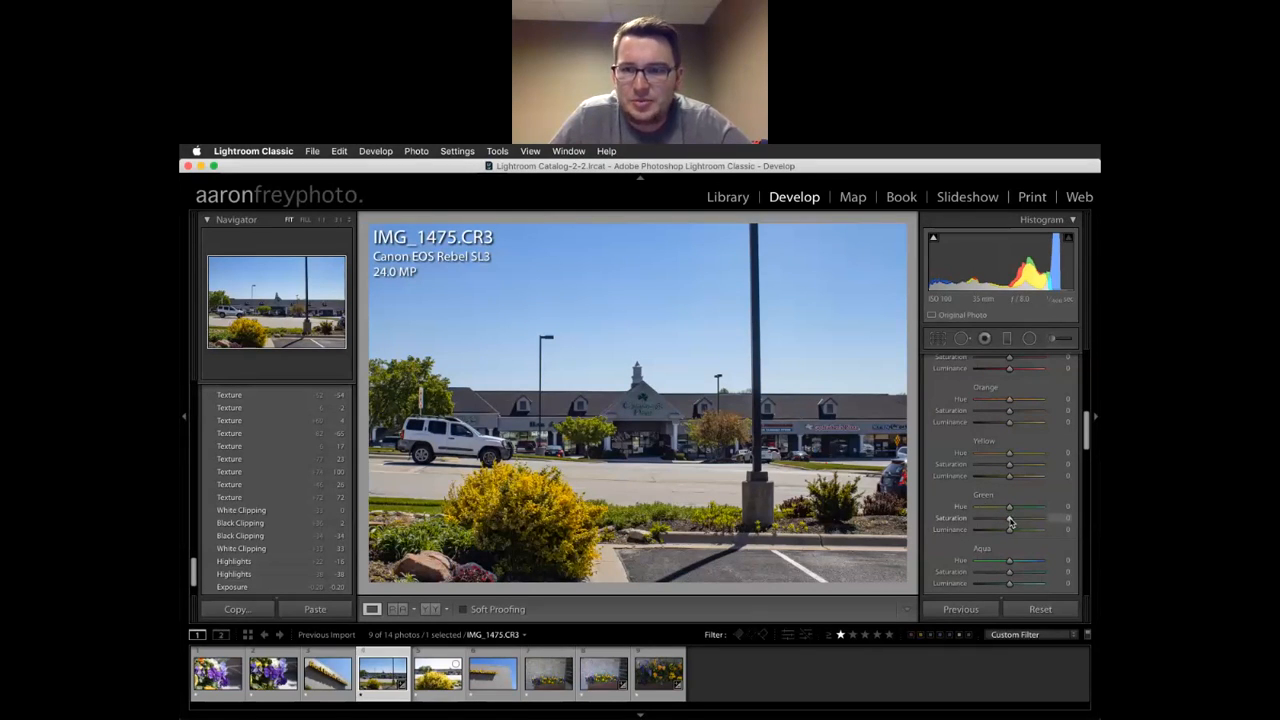
{"action": "left_click_drag", "start_coordinate": [1010, 522], "coordinate": [940, 519]}
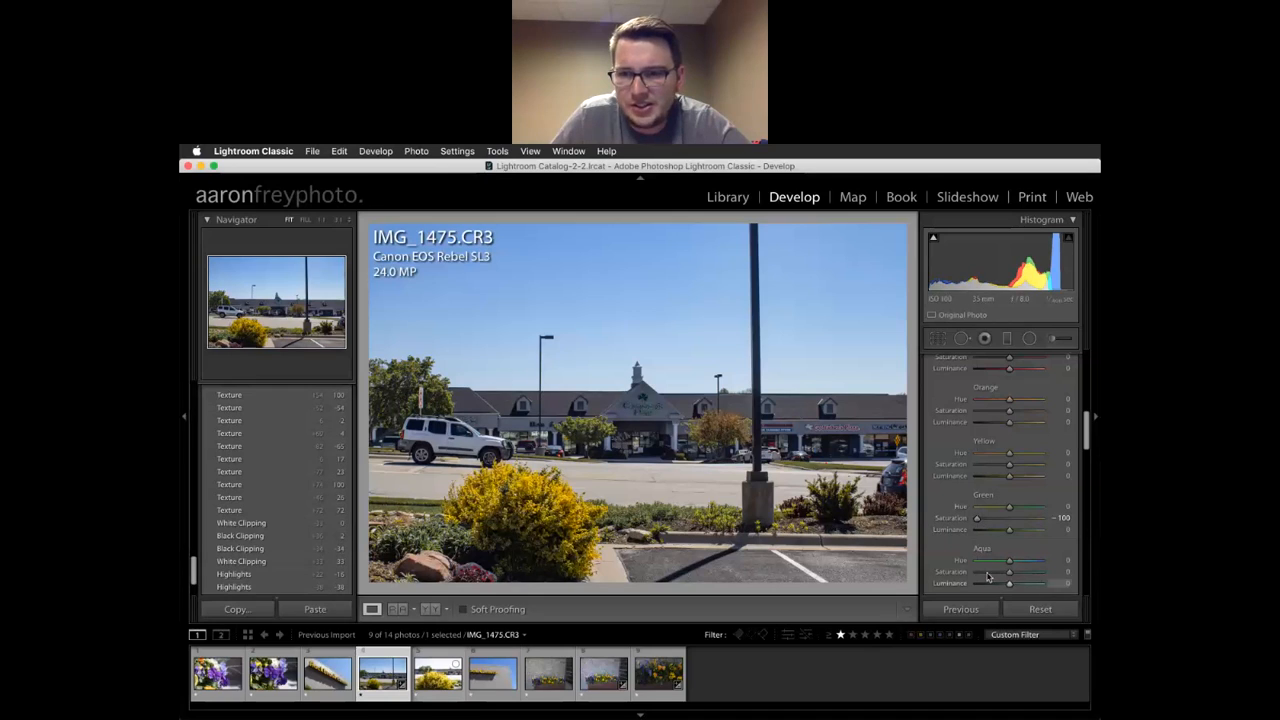
{"action": "left_click_drag", "start_coordinate": [1009, 573], "coordinate": [938, 585]}
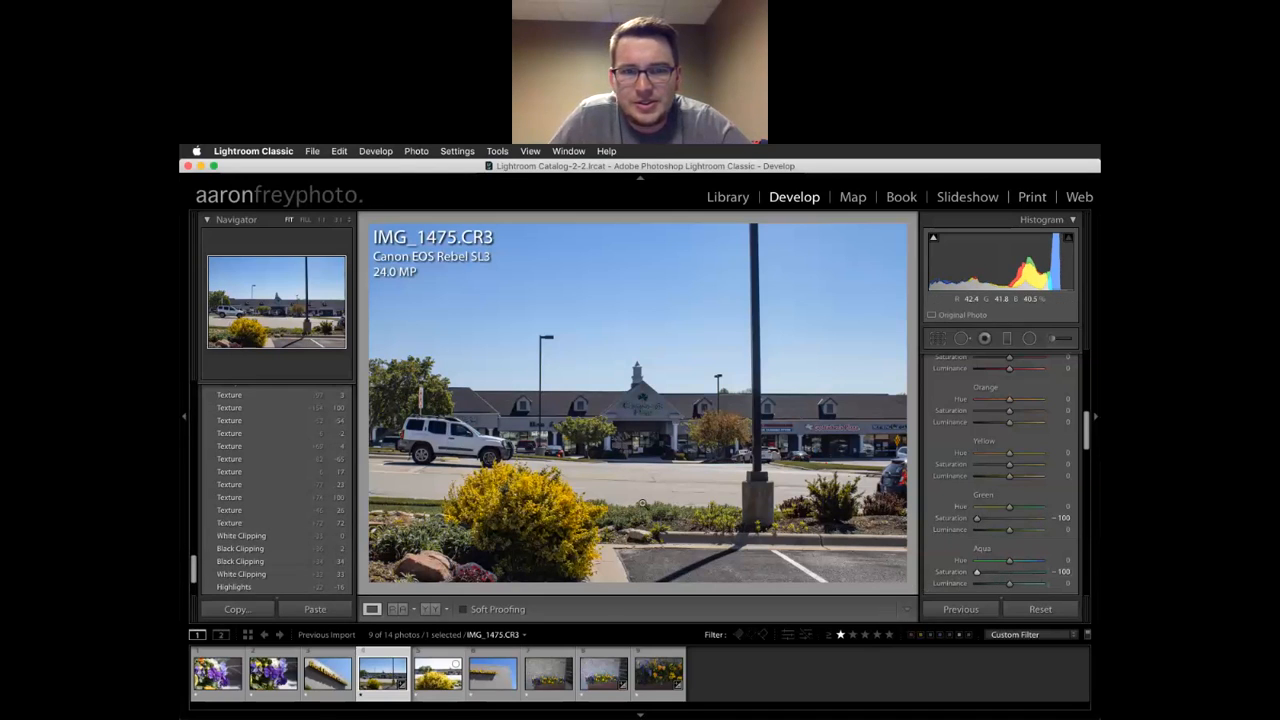
Zoom 1:1 on the Clancy's Pub sign, try Green Hue near +100, then reset Green Hue and Aqua Saturation to 0
{"action": "left_click", "coordinate": [626, 418]}
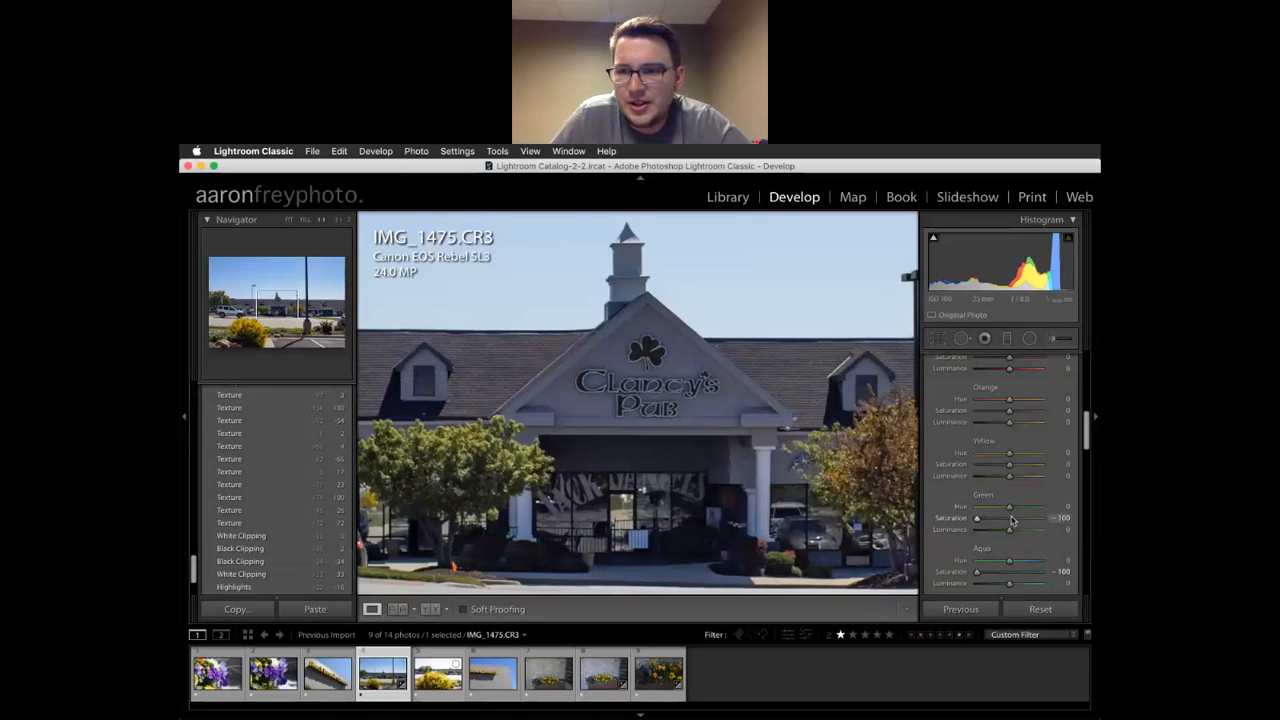
{"action": "left_click", "coordinate": [1010, 571]}
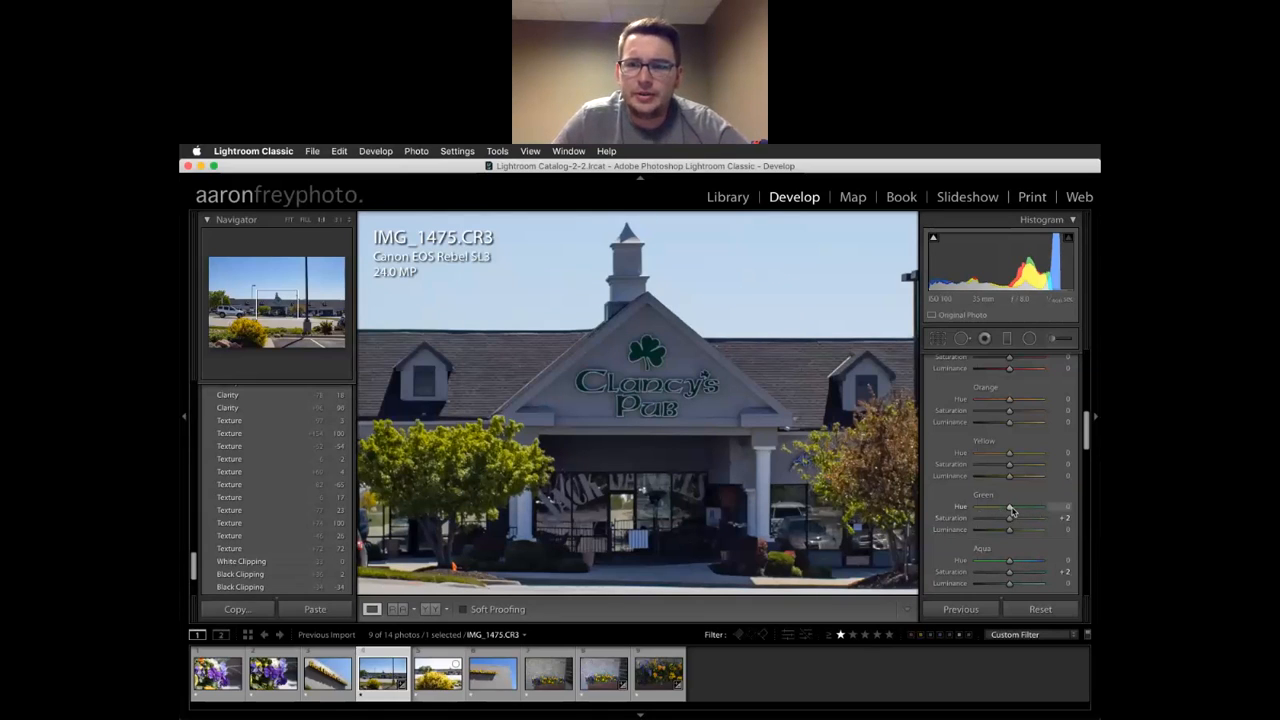
{"action": "mouse_move", "coordinate": [1012, 510]}
{"action": "left_mouse_down"}
{"action": "mouse_move", "coordinate": [1054, 510]}
{"action": "mouse_move", "coordinate": [957, 515]}
{"action": "mouse_move", "coordinate": [1010, 521]}
{"action": "left_mouse_up"}
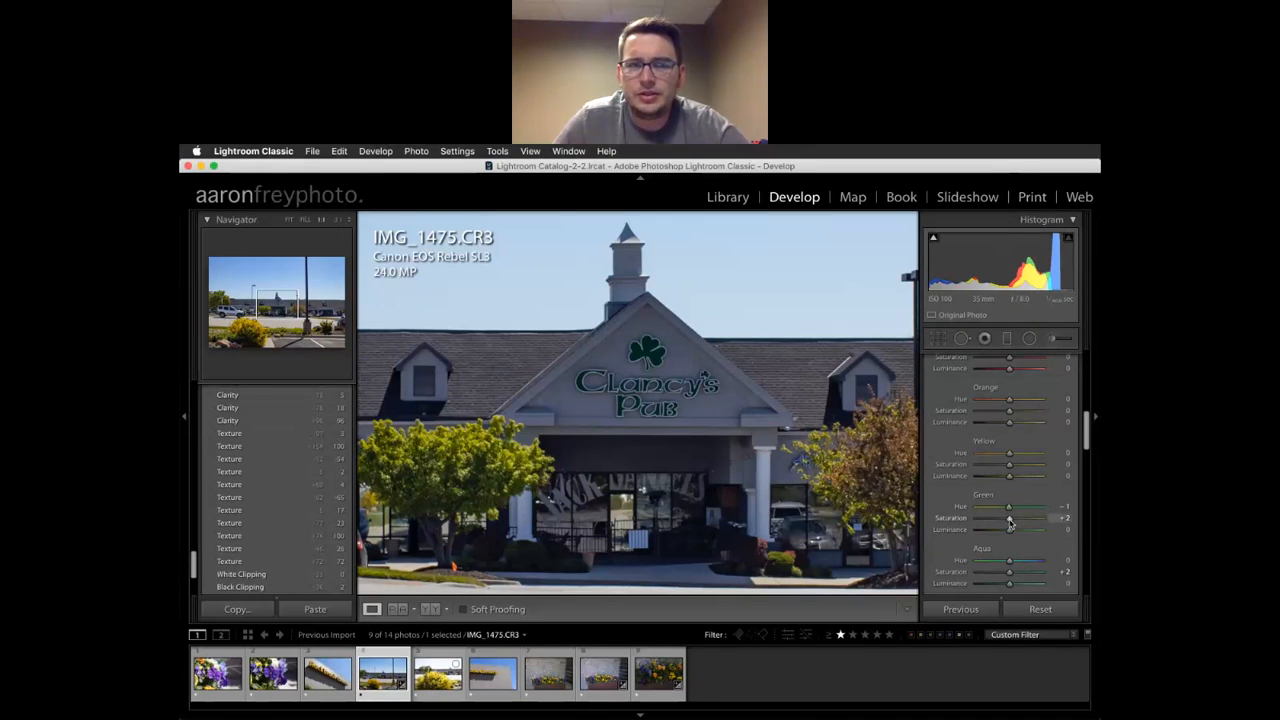
{"action": "left_click", "coordinate": [1060, 507]}
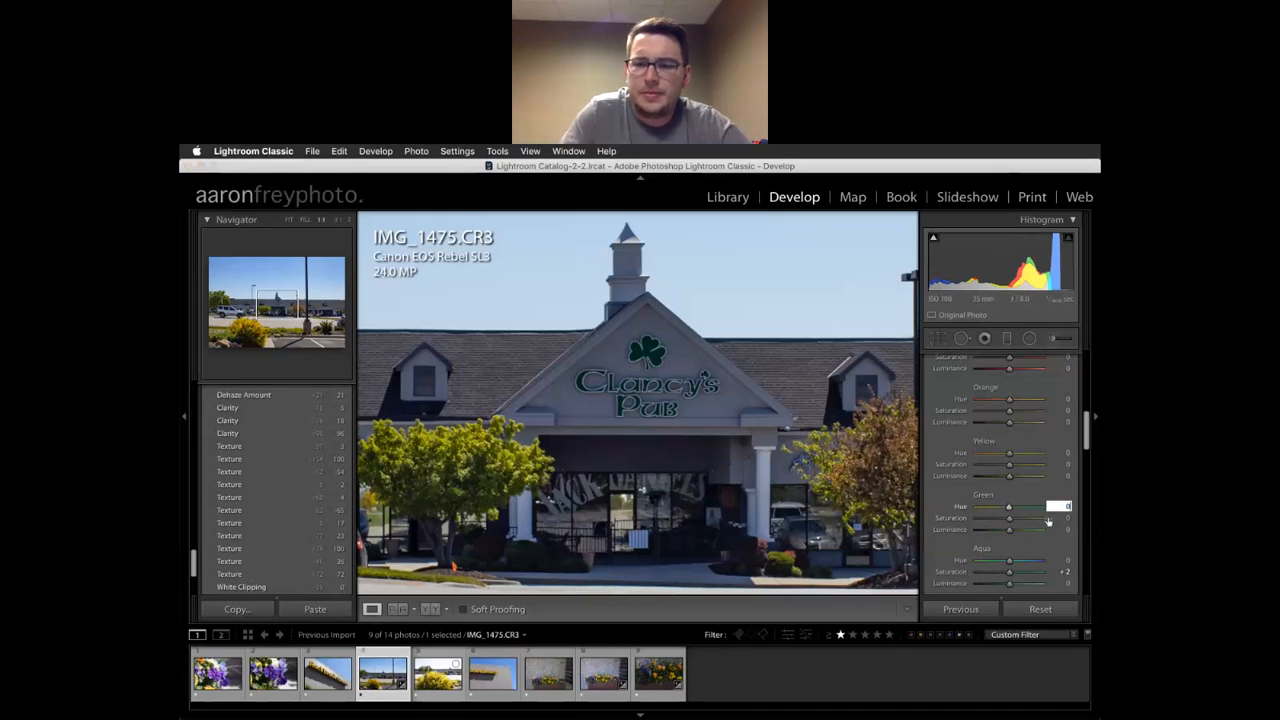
{"action": "scroll", "coordinate": [1062, 577], "scroll_direction": "down", "scroll_amount": 2}
{"action": "left_click", "coordinate": [1068, 553]}
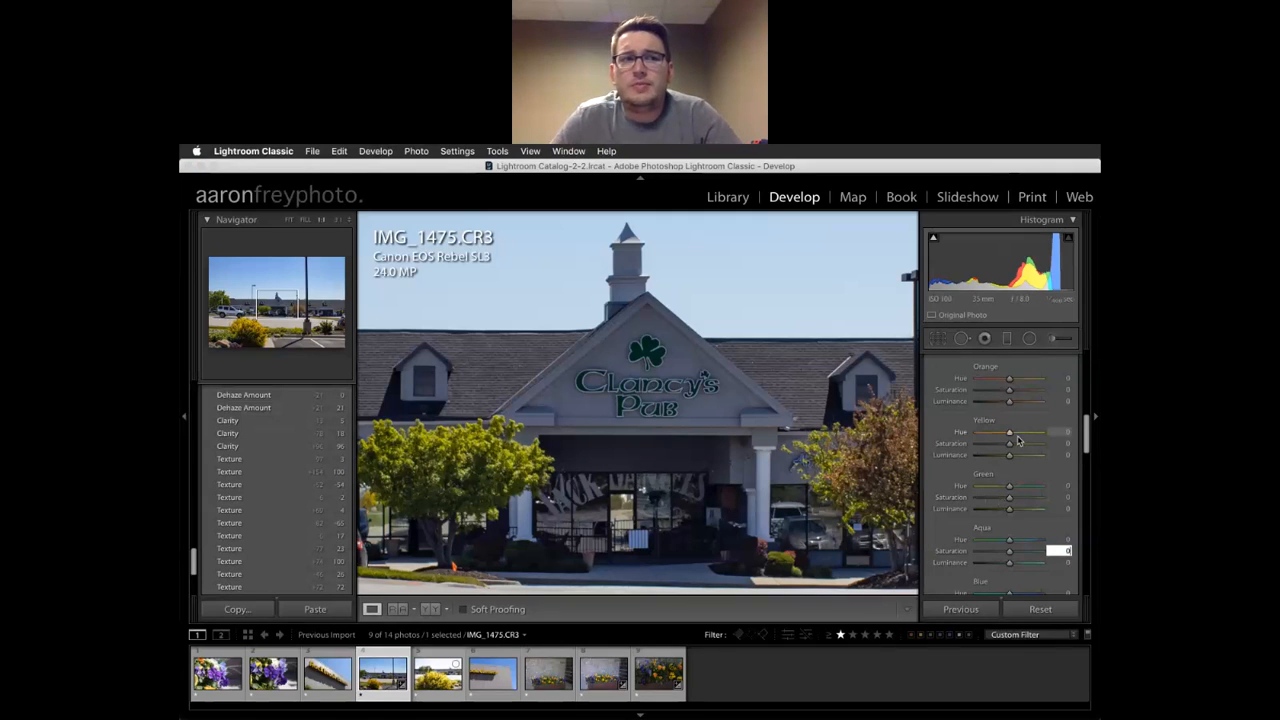
{"action": "scroll", "coordinate": [996, 490], "scroll_direction": "up", "scroll_amount": 4}
{"action": "scroll", "coordinate": [994, 497], "scroll_direction": "down", "scroll_amount": 5}
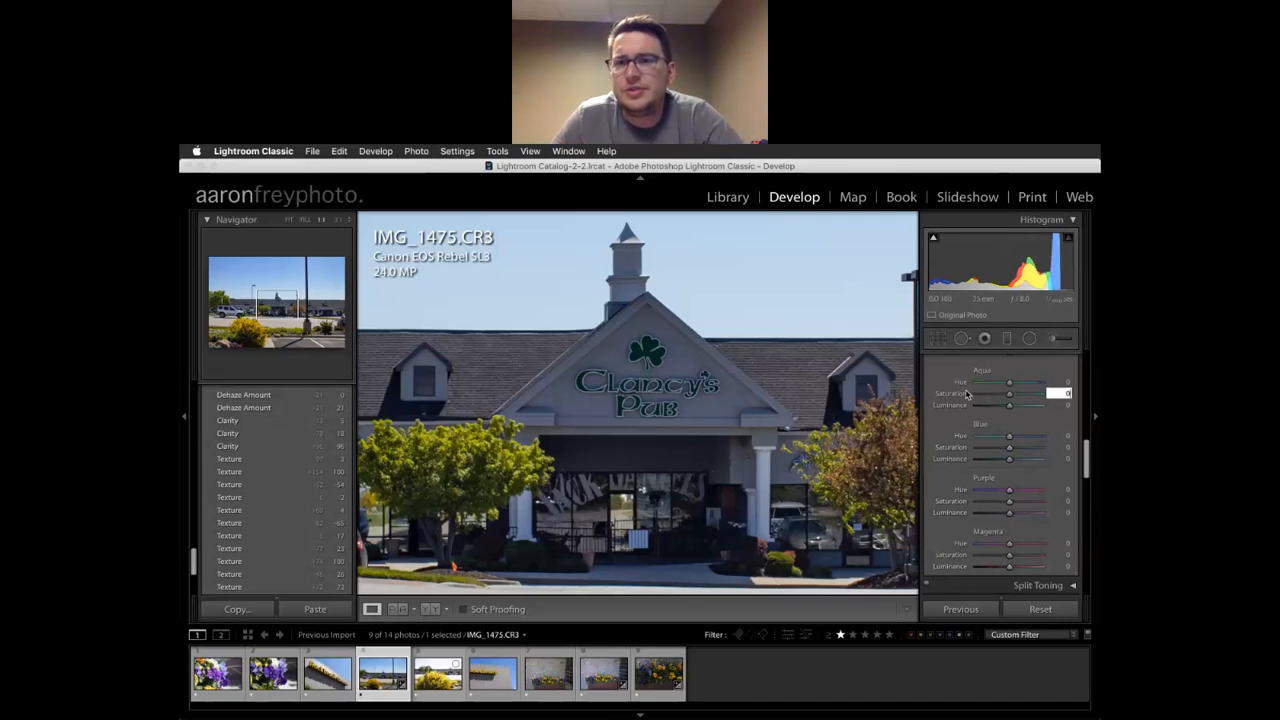
{"action": "scroll", "coordinate": [970, 392], "scroll_direction": "up", "scroll_amount": 2}
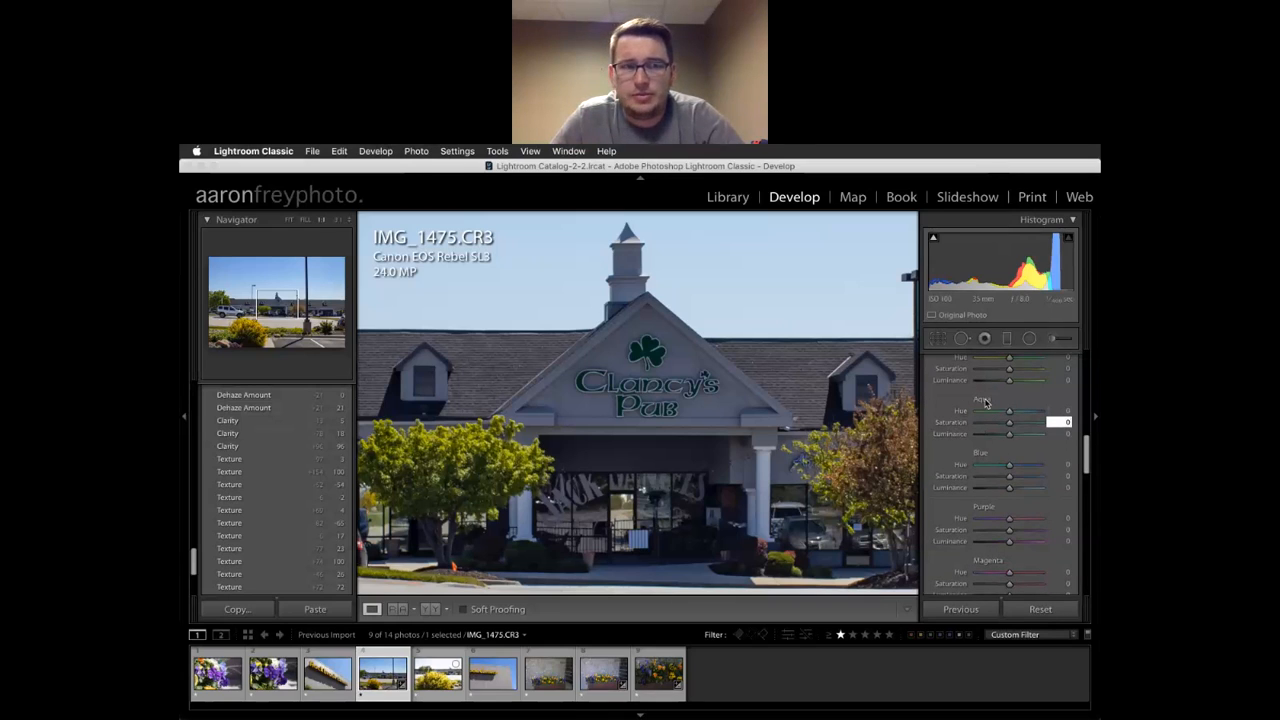
{"action": "scroll", "coordinate": [1015, 436], "scroll_direction": "down", "scroll_amount": 1}
Nudge Aqua, Yellow and Green Luminance slightly up, then expand the Split Toning panel
{"action": "mouse_move", "coordinate": [1009, 426]}
{"action": "left_mouse_down"}
{"action": "mouse_move", "coordinate": [990, 427]}
{"action": "mouse_move", "coordinate": [1043, 429]}
{"action": "mouse_move", "coordinate": [1011, 428]}
{"action": "left_mouse_up"}
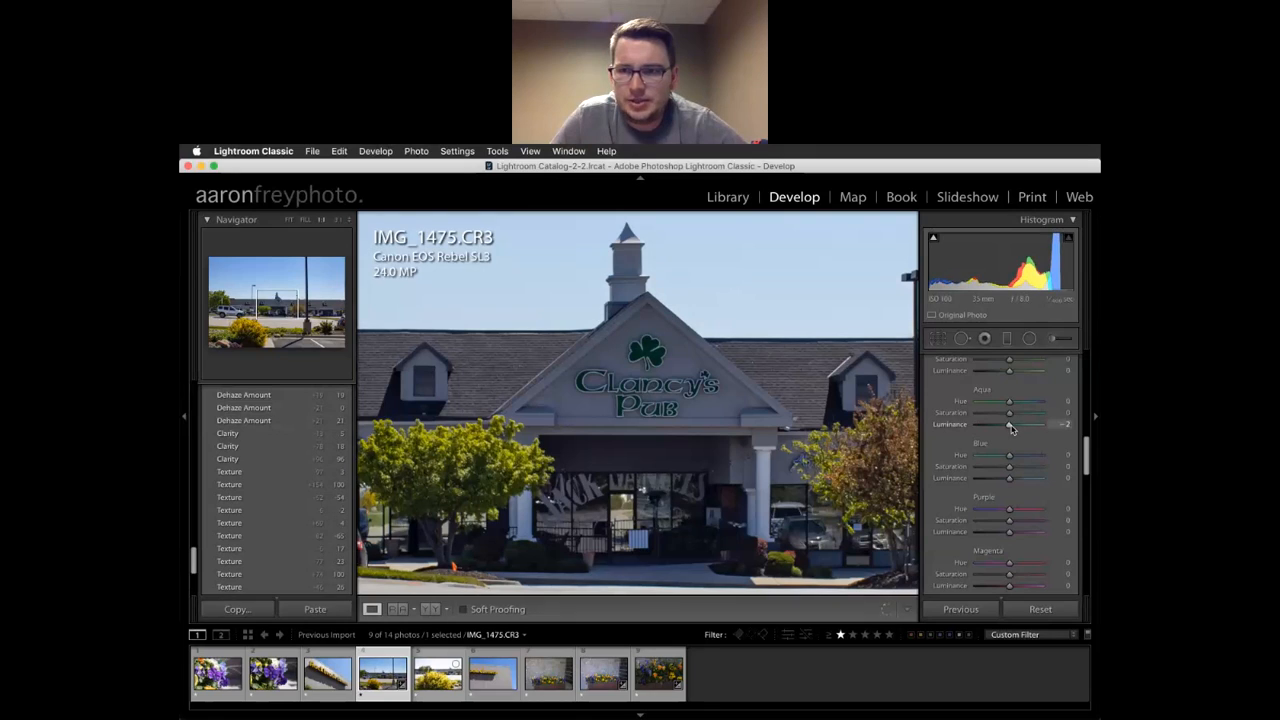
{"action": "scroll", "coordinate": [1011, 428], "scroll_direction": "up", "scroll_amount": 6}
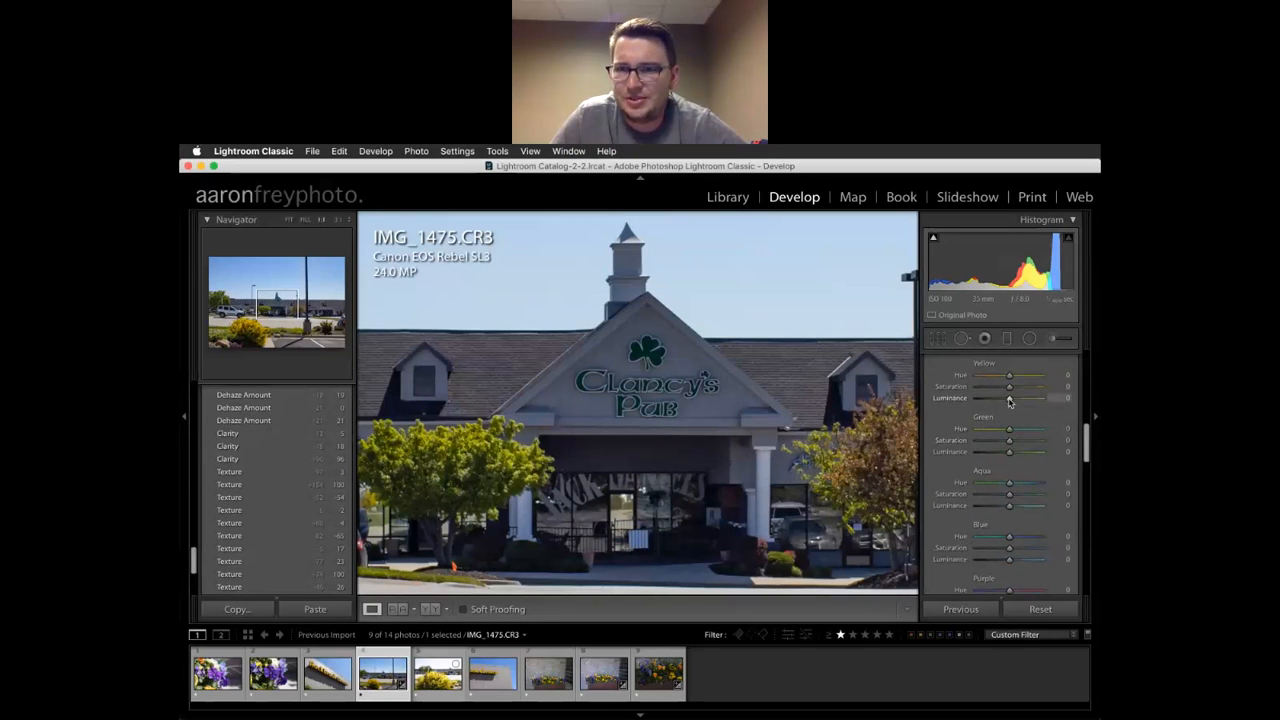
{"action": "mouse_move", "coordinate": [1010, 401]}
{"action": "left_mouse_down"}
{"action": "mouse_move", "coordinate": [984, 398]}
{"action": "mouse_move", "coordinate": [1025, 408]}
{"action": "mouse_move", "coordinate": [1011, 404]}
{"action": "left_mouse_up"}
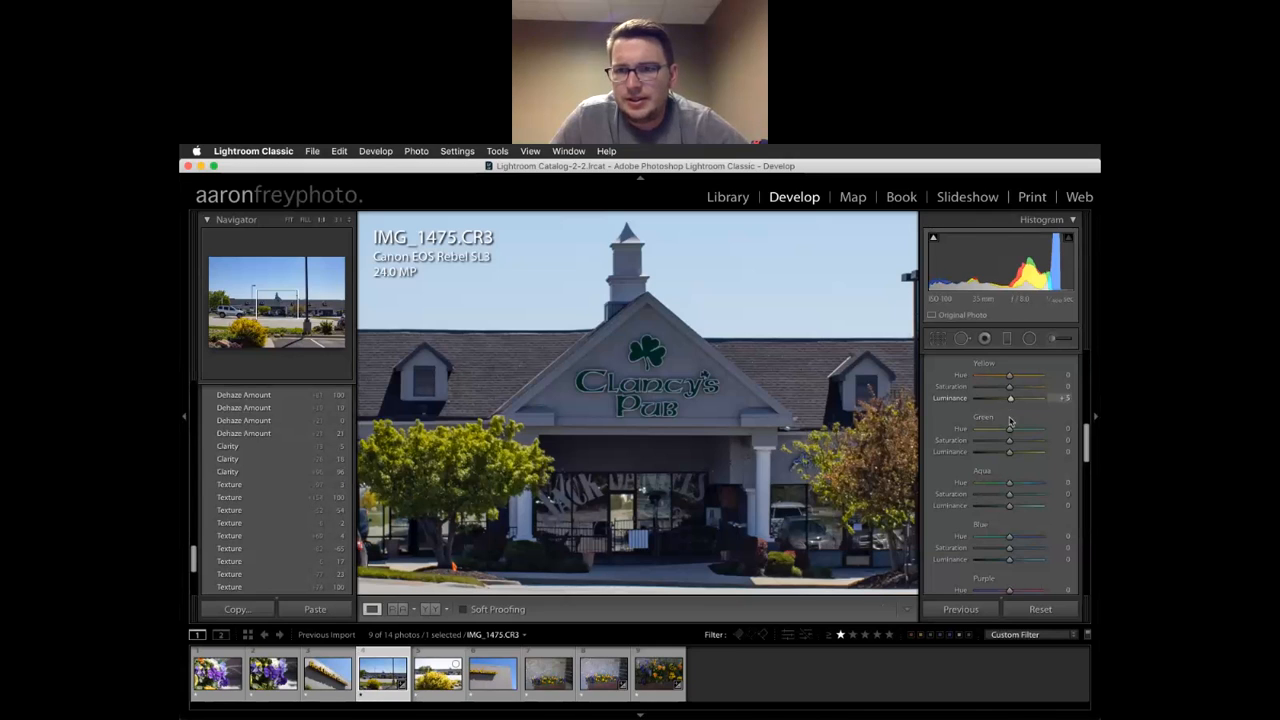
{"action": "mouse_move", "coordinate": [1009, 455]}
{"action": "left_mouse_down"}
{"action": "mouse_move", "coordinate": [1027, 455]}
{"action": "mouse_move", "coordinate": [1010, 458]}
{"action": "left_mouse_up"}
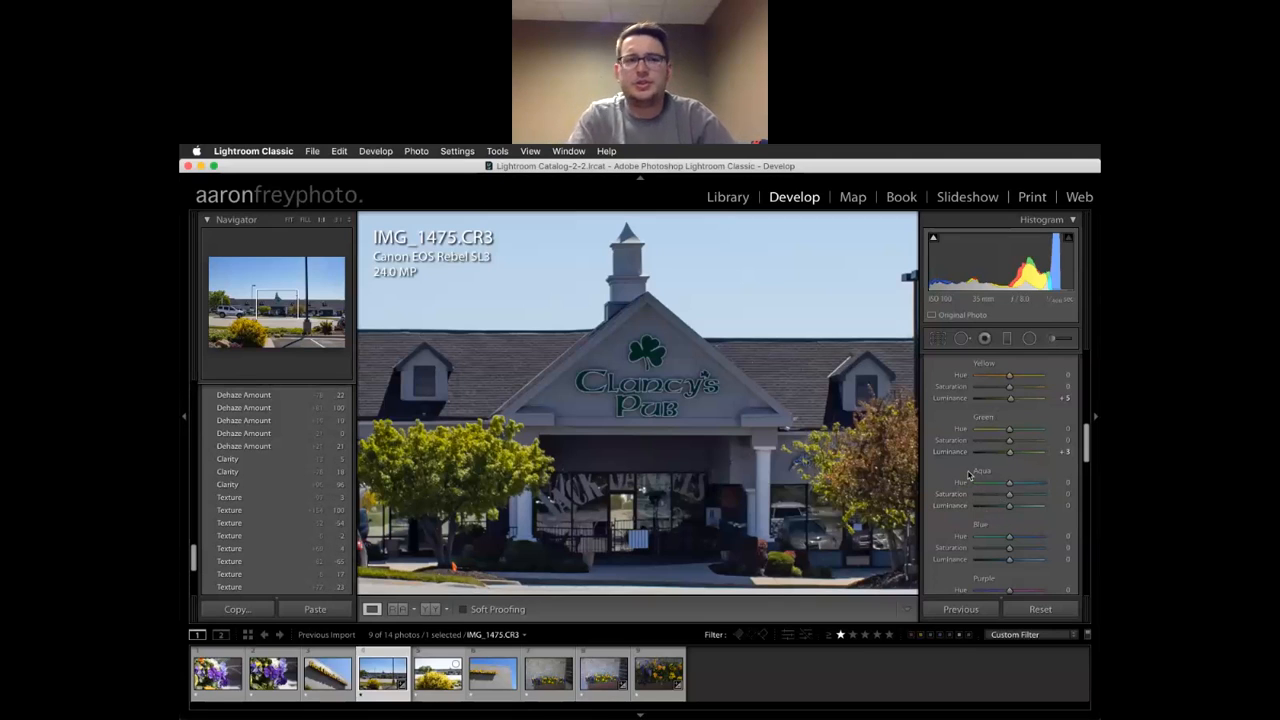
{"action": "scroll", "coordinate": [955, 498], "scroll_direction": "down", "scroll_amount": 5}
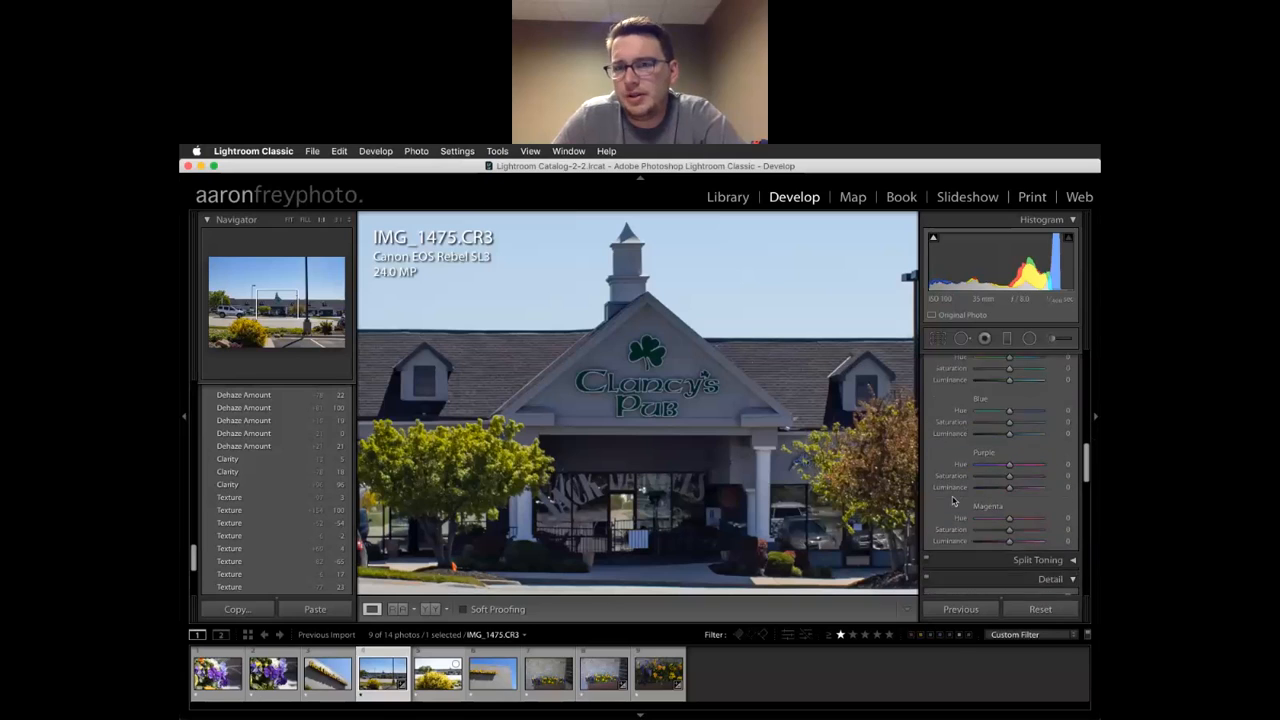
{"action": "left_click", "coordinate": [1041, 447]}
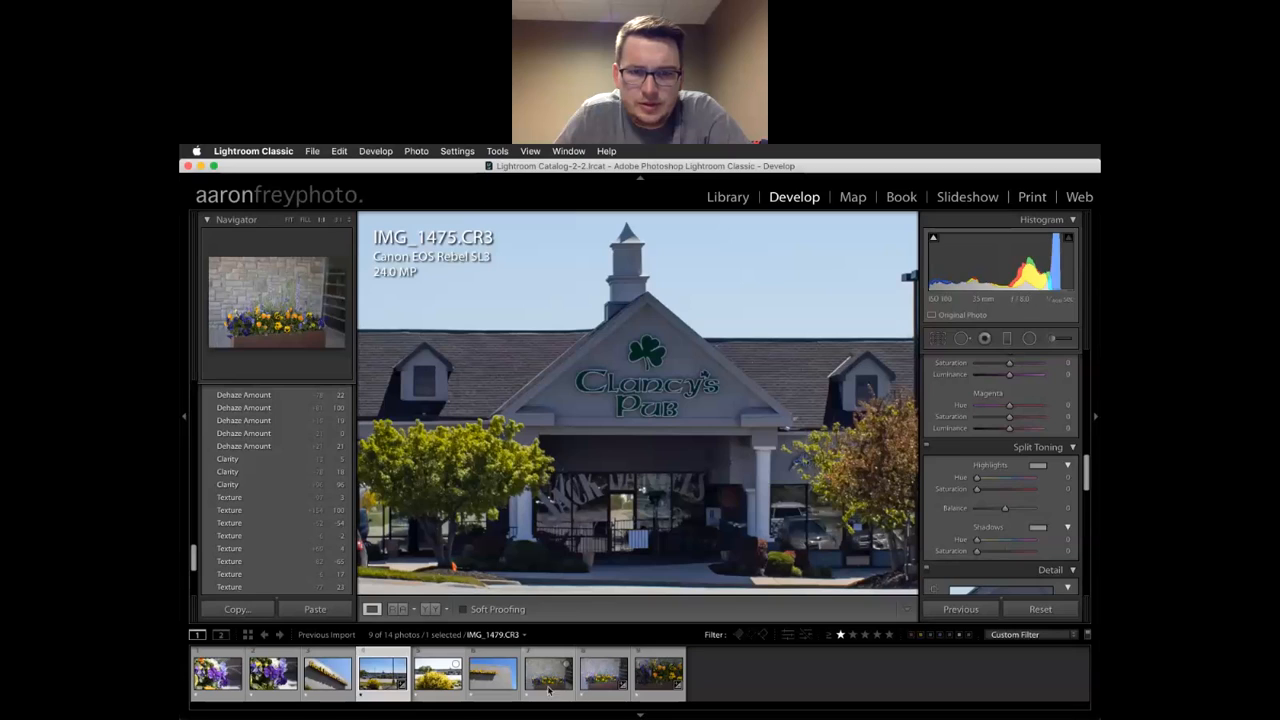
Tint the pub photo's highlights warm (H37 S22) and shadows blue (H215 S12)
{"action": "left_click", "coordinate": [1038, 466]}
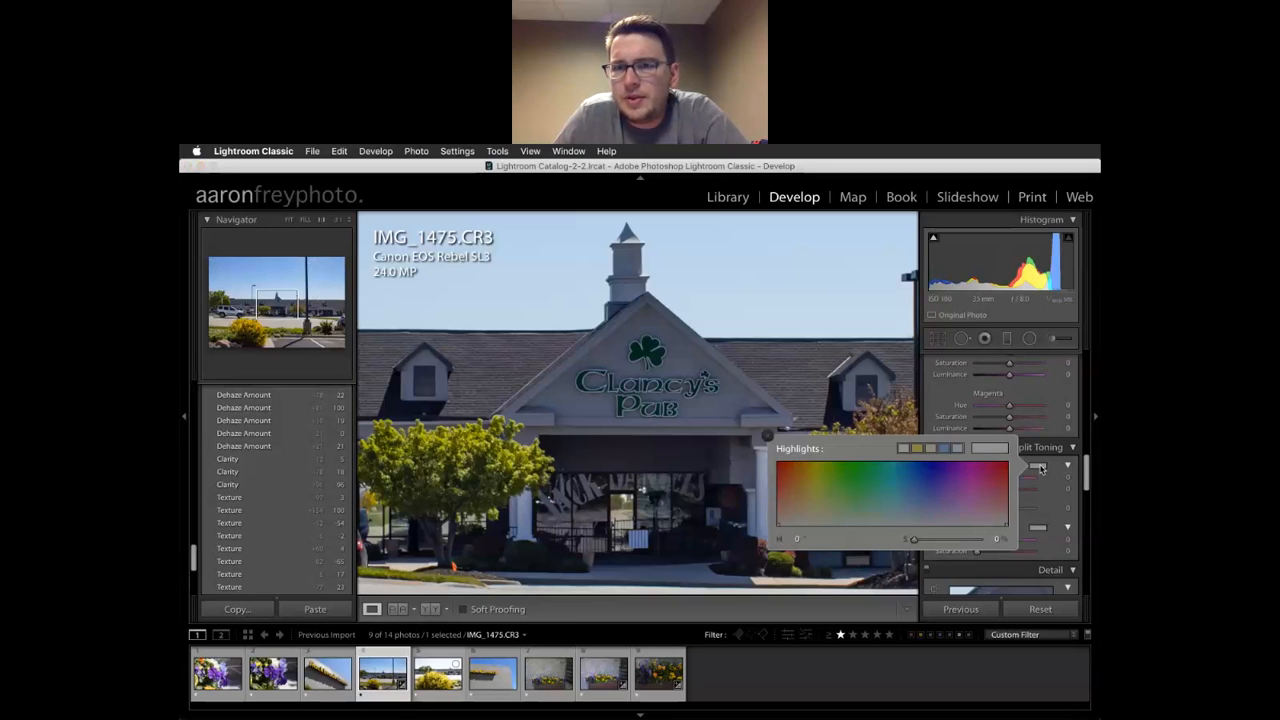
{"action": "left_click", "coordinate": [934, 448]}
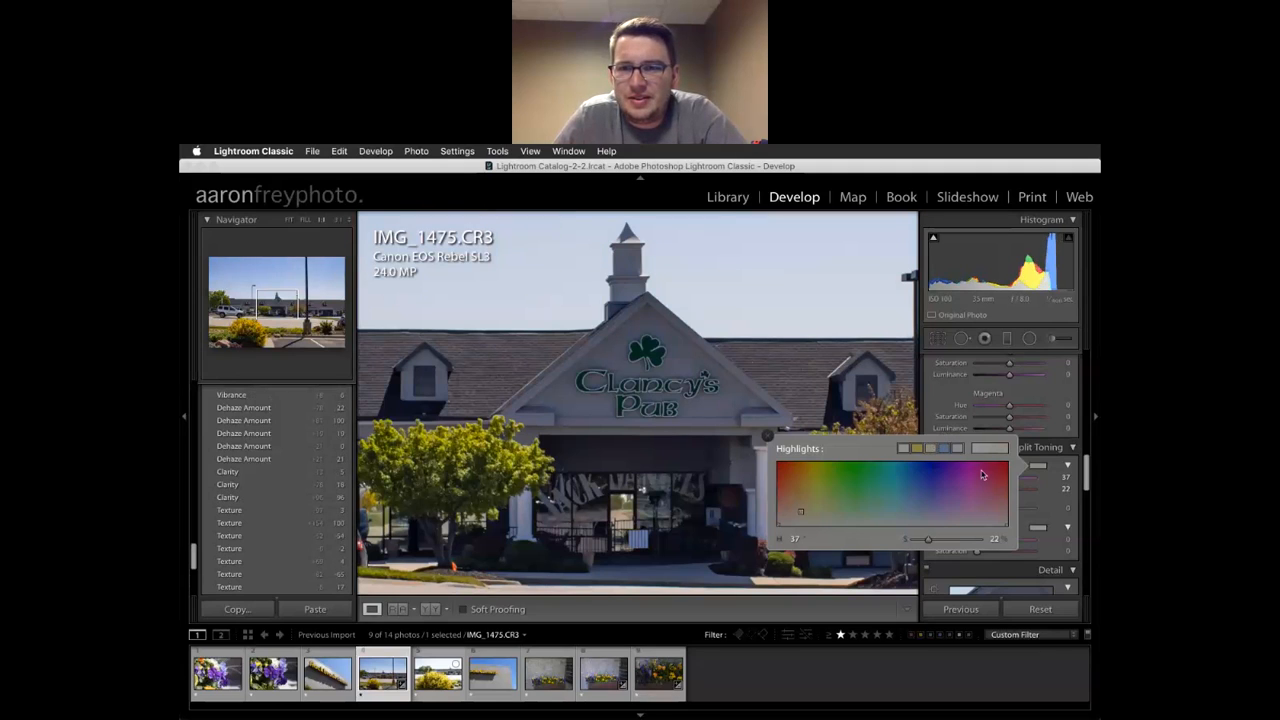
{"action": "left_click", "coordinate": [1042, 529]}
{"action": "left_click", "coordinate": [914, 580]}
{"action": "left_click", "coordinate": [768, 462]}
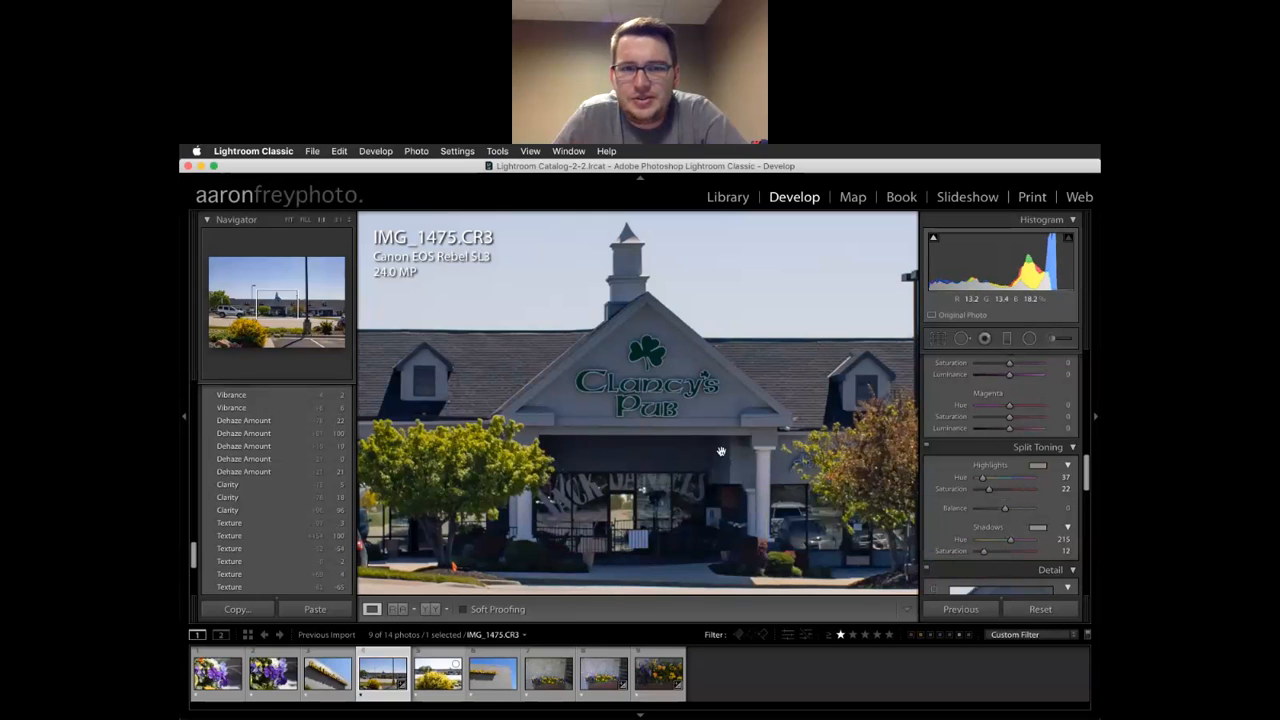
{"action": "left_click", "coordinate": [682, 465]}
{"action": "left_click", "coordinate": [630, 447]}
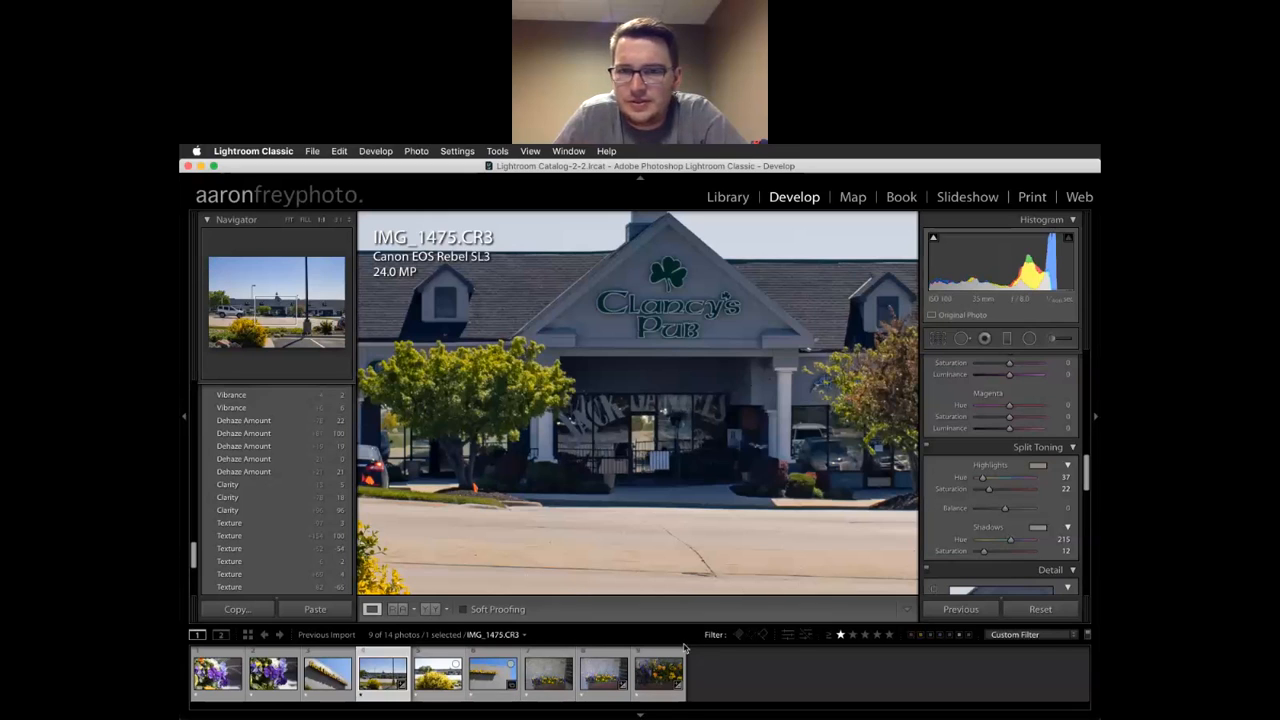
Apply the same warm highlight and blue shadow preset tints to IMG_1478
{"action": "left_click", "coordinate": [493, 673]}
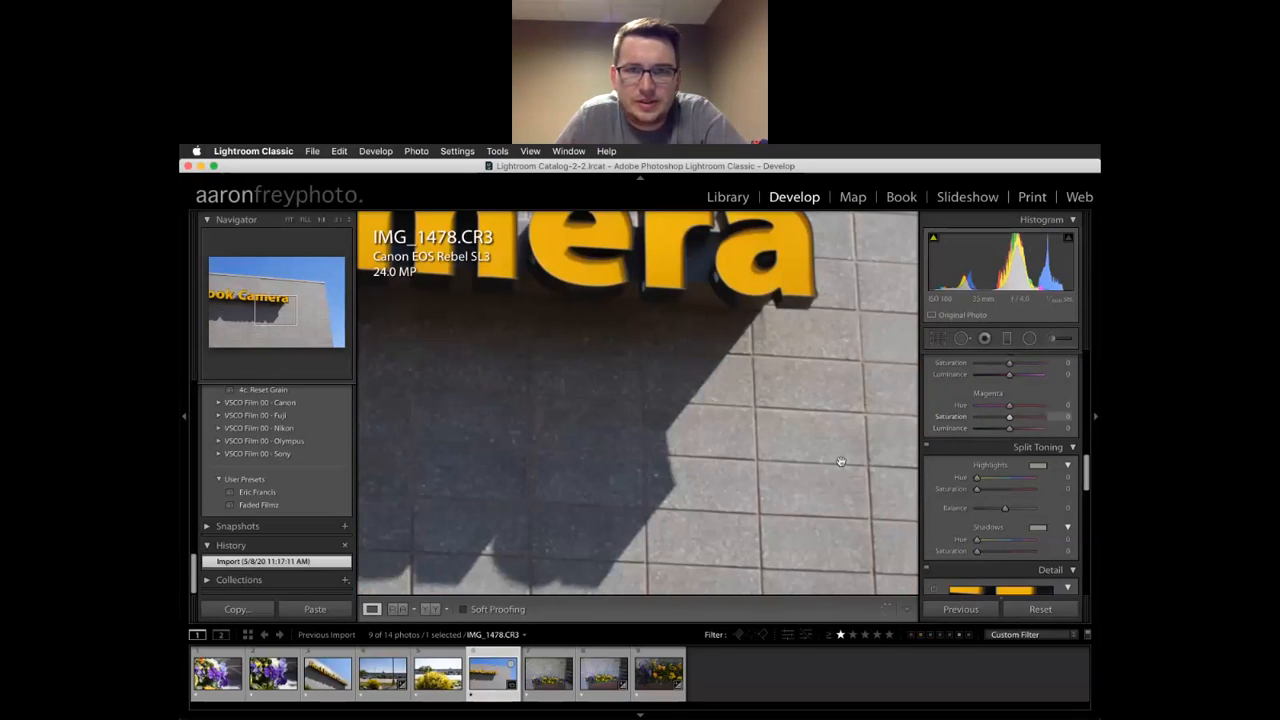
{"action": "left_click", "coordinate": [880, 457]}
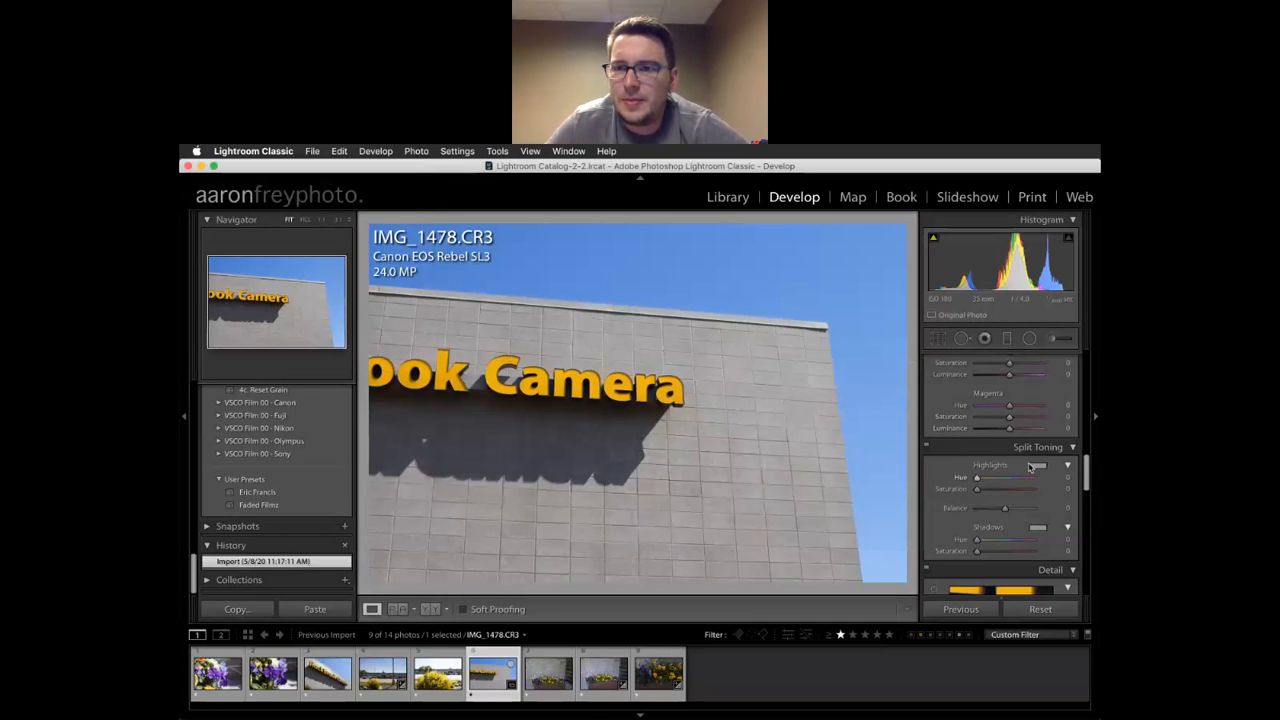
{"action": "left_click", "coordinate": [1037, 466]}
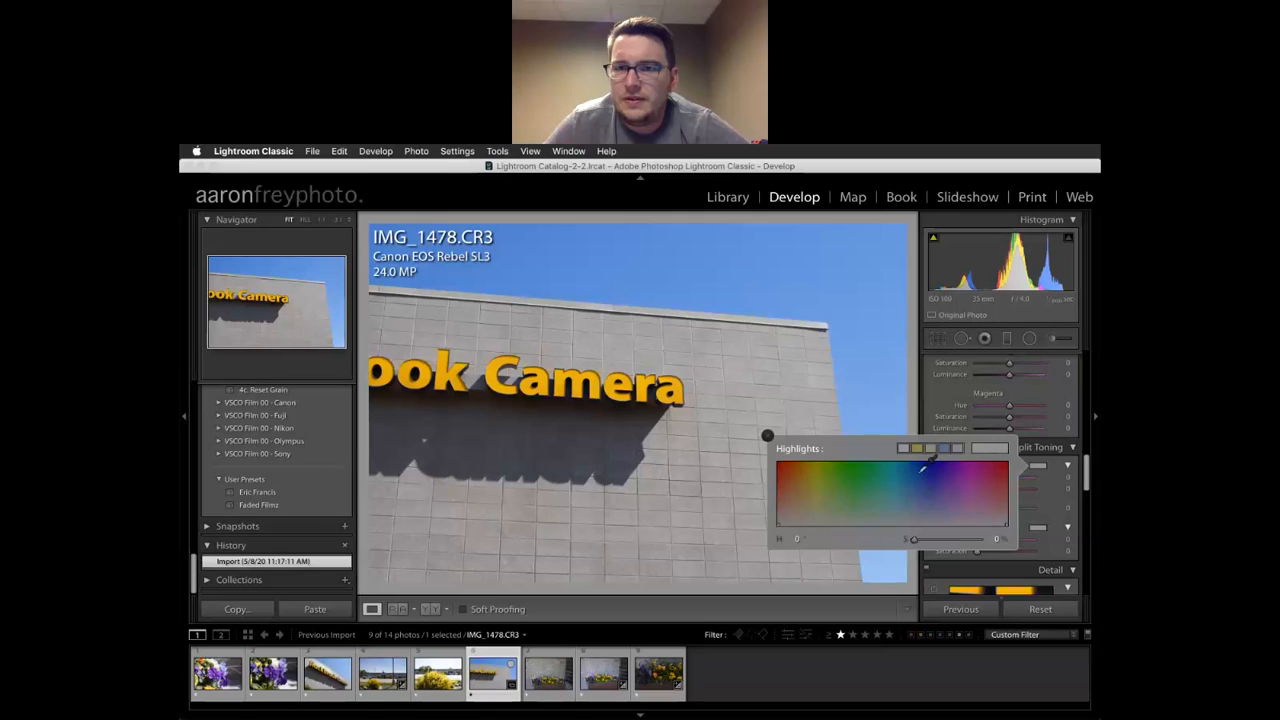
{"action": "left_click", "coordinate": [917, 448]}
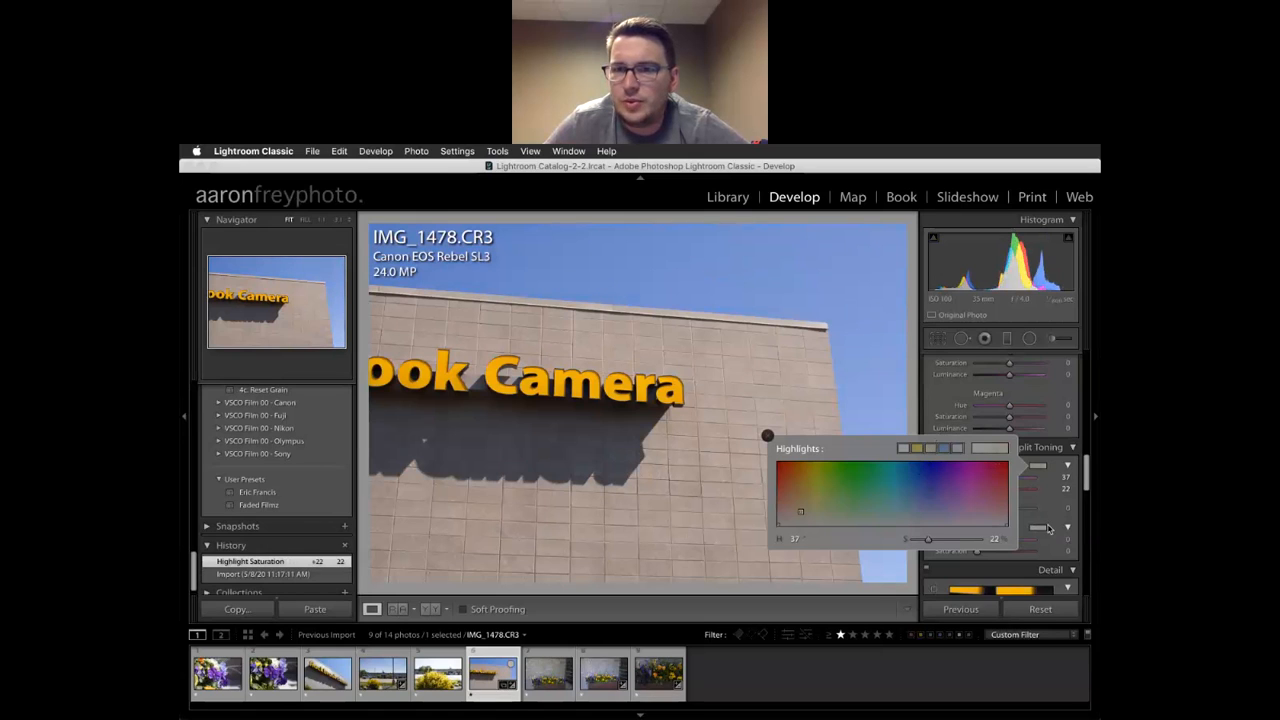
{"action": "left_click", "coordinate": [1040, 528]}
{"action": "left_click", "coordinate": [958, 510]}
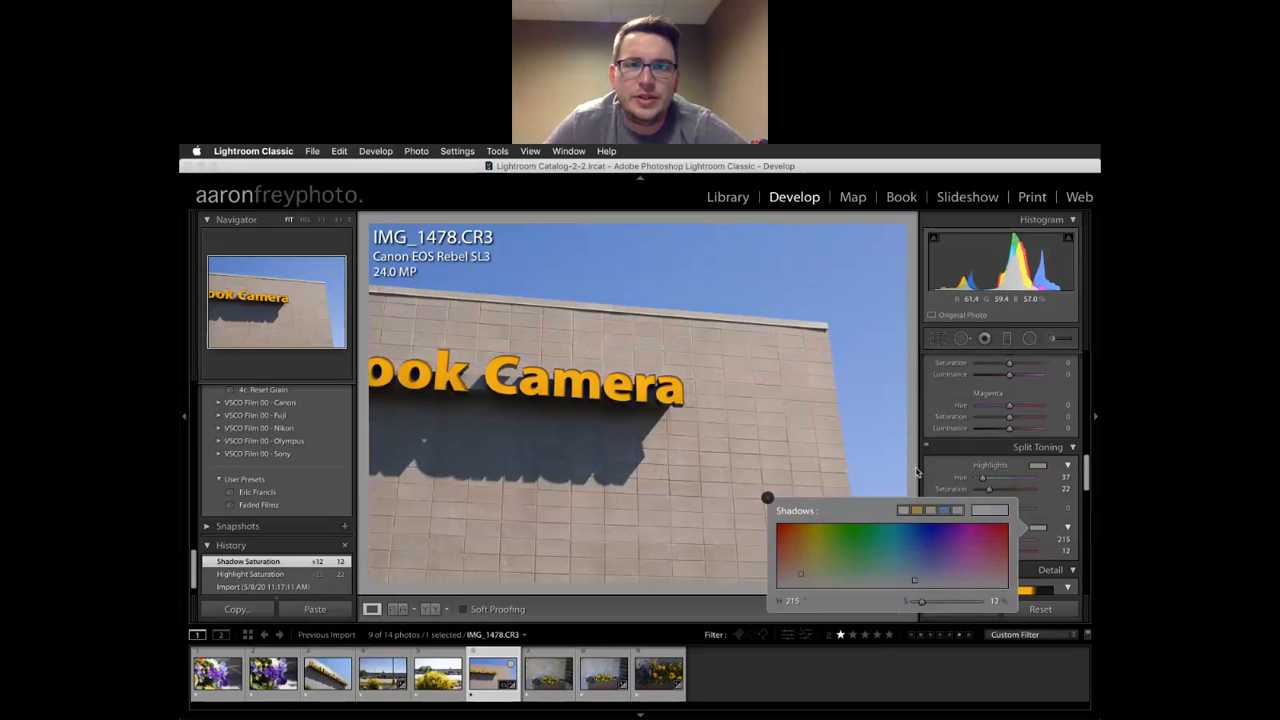
{"action": "left_click", "coordinate": [723, 487]}
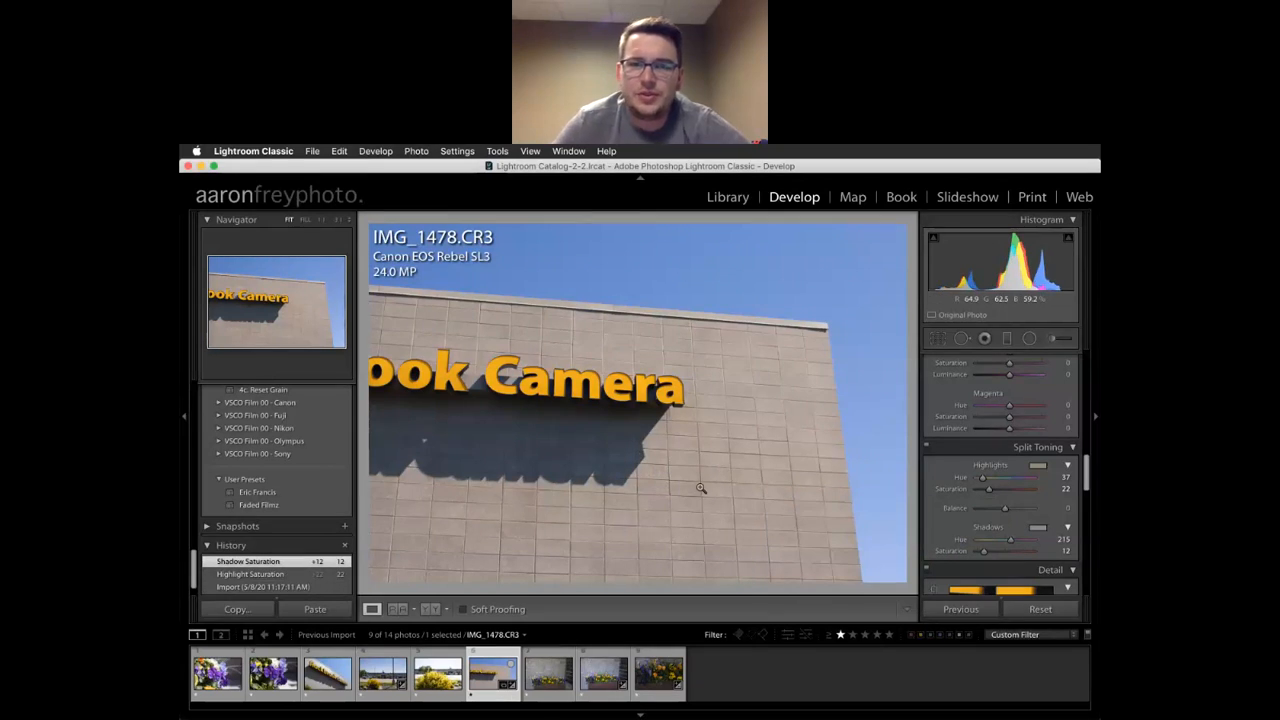
Raise IMG_1478's highlight saturation to 33 and shadow saturation to 48
{"action": "key", "text": "backslash"}
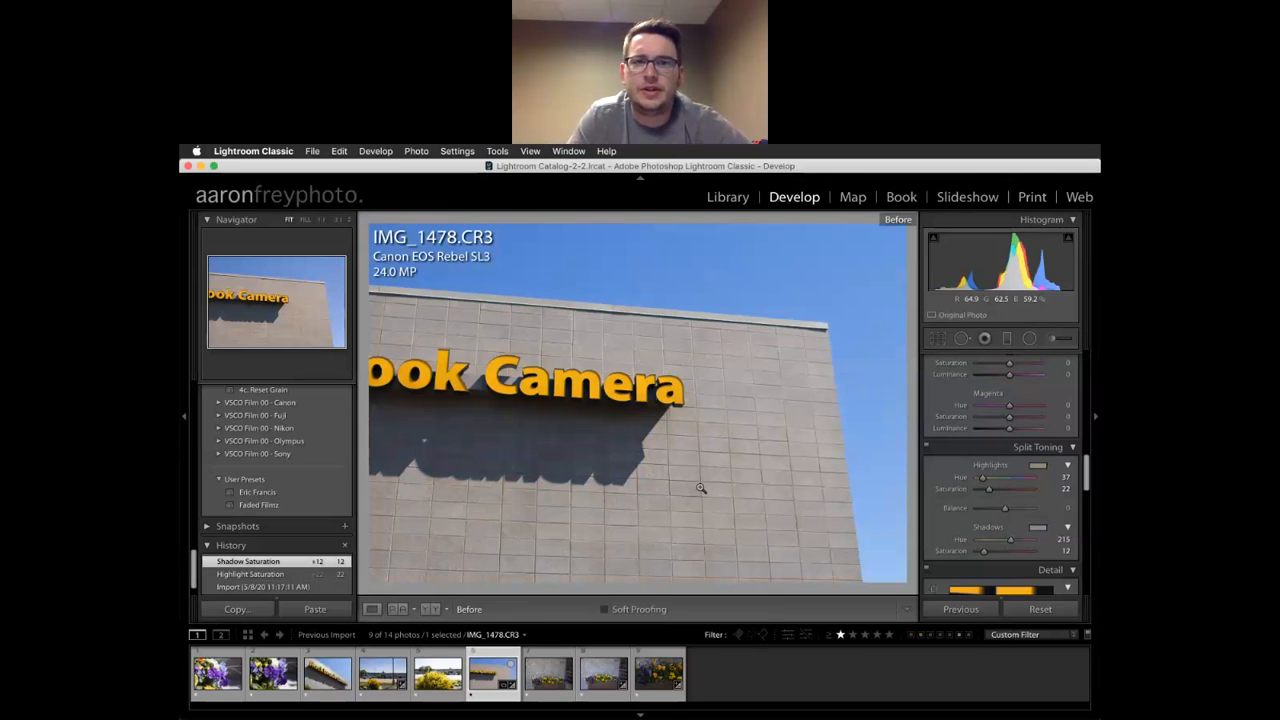
{"action": "key", "text": "backslash"}
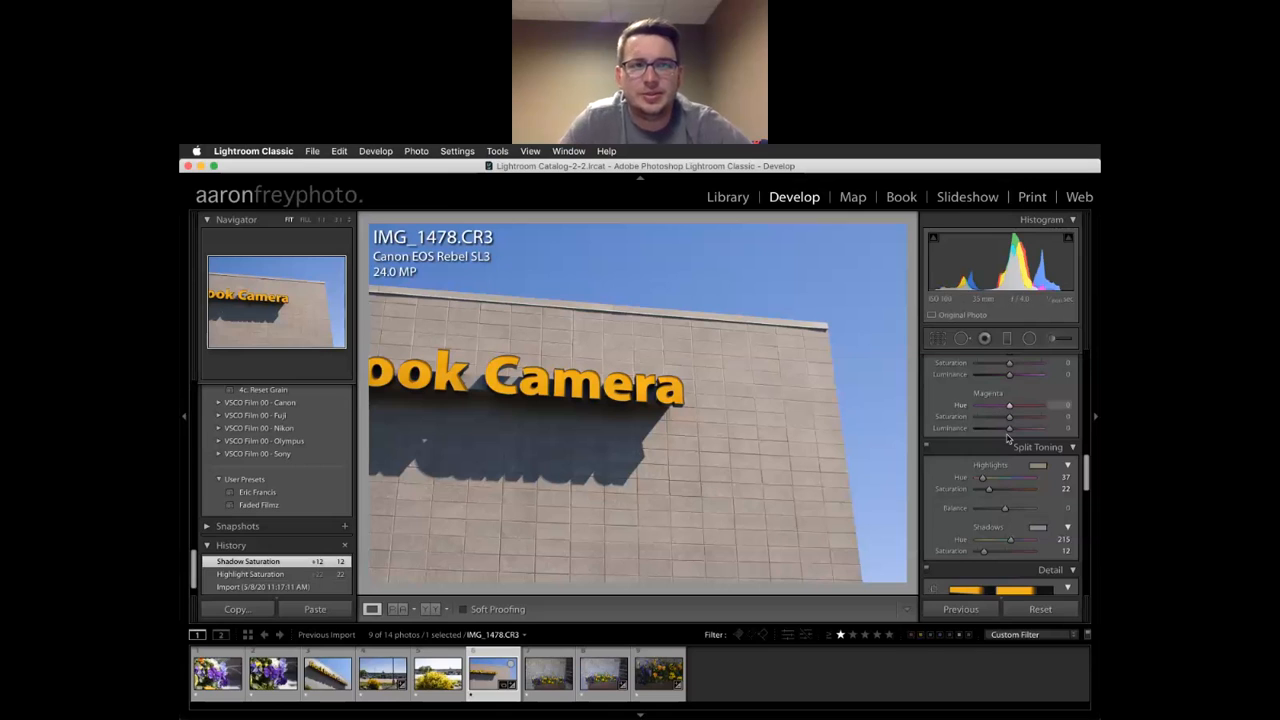
{"action": "left_click_drag", "start_coordinate": [988, 492], "coordinate": [996, 492]}
{"action": "left_click_drag", "start_coordinate": [985, 552], "coordinate": [1005, 557]}
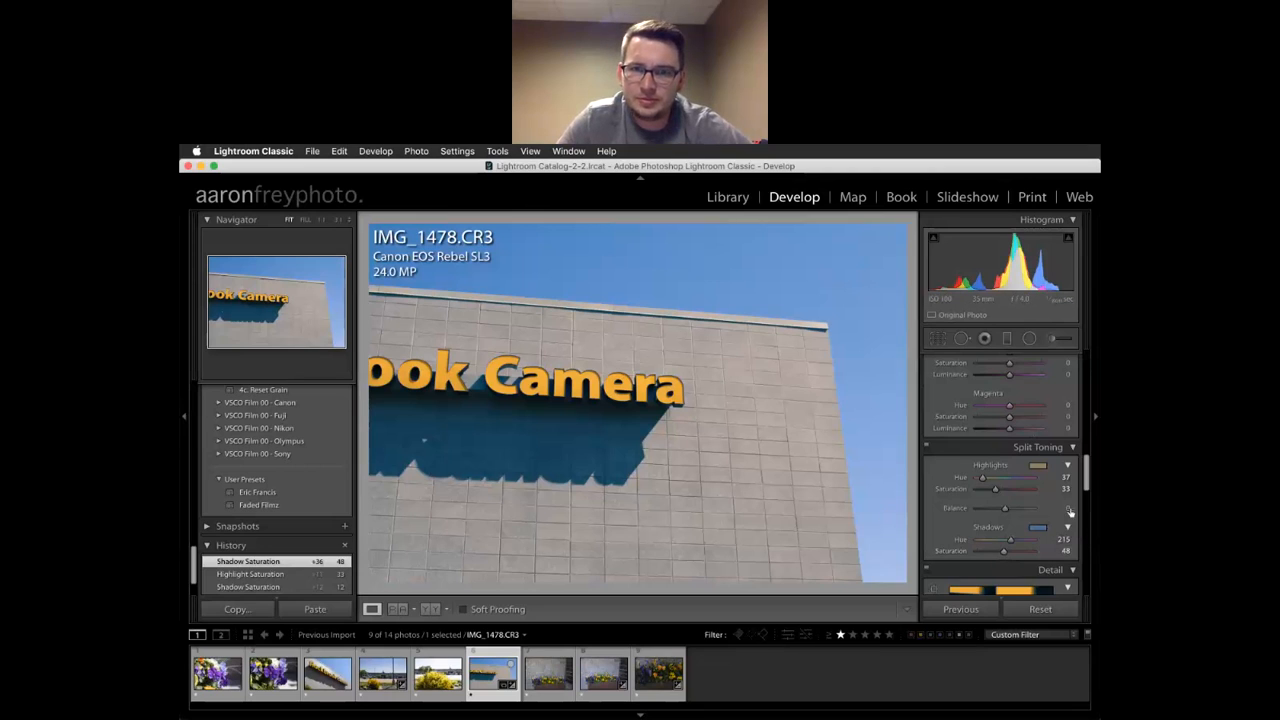
{"action": "scroll", "coordinate": [960, 450], "scroll_direction": "down", "scroll_amount": 5}
{"action": "mouse_move", "coordinate": [991, 479]}
{"action": "left_mouse_down"}
{"action": "mouse_move", "coordinate": [1052, 482]}
{"action": "mouse_move", "coordinate": [966, 474]}
{"action": "mouse_move", "coordinate": [997, 458]}
{"action": "left_mouse_up"}
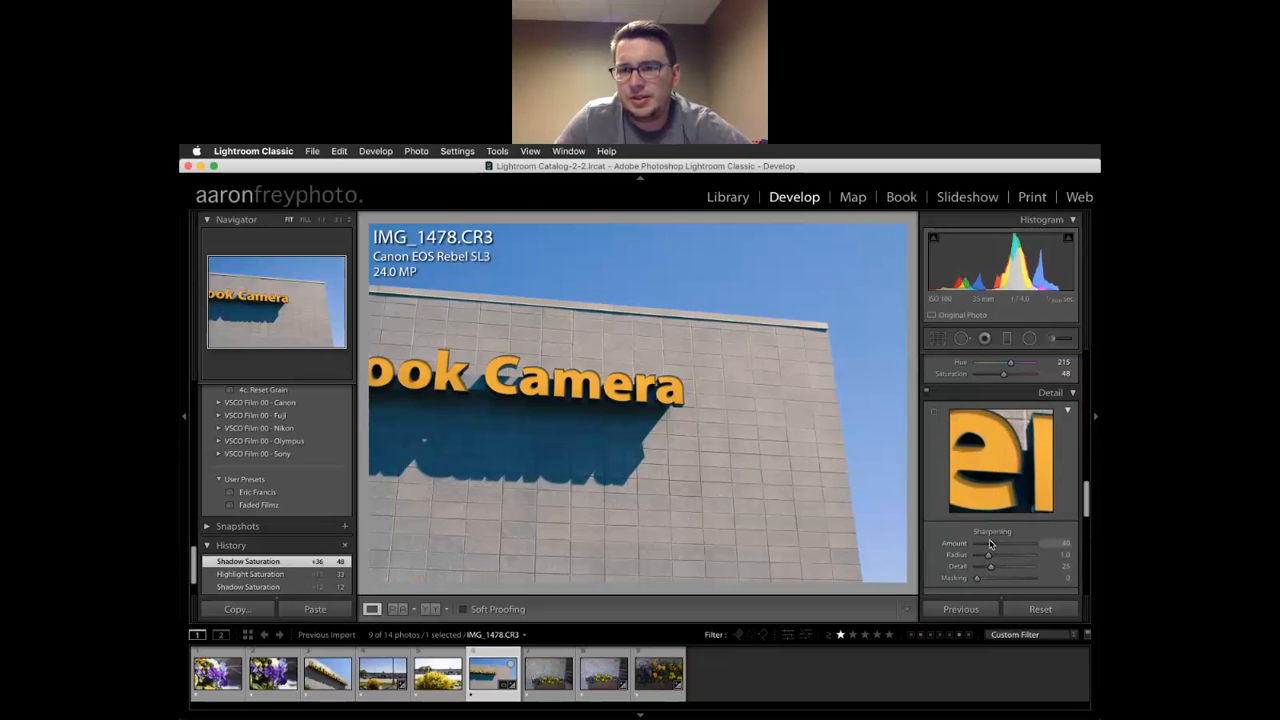
Test sharpening amounts from 0 to 150 on the zoomed Camera lettering, settling Amount at 69
{"action": "left_click_drag", "start_coordinate": [991, 545], "coordinate": [1005, 545]}
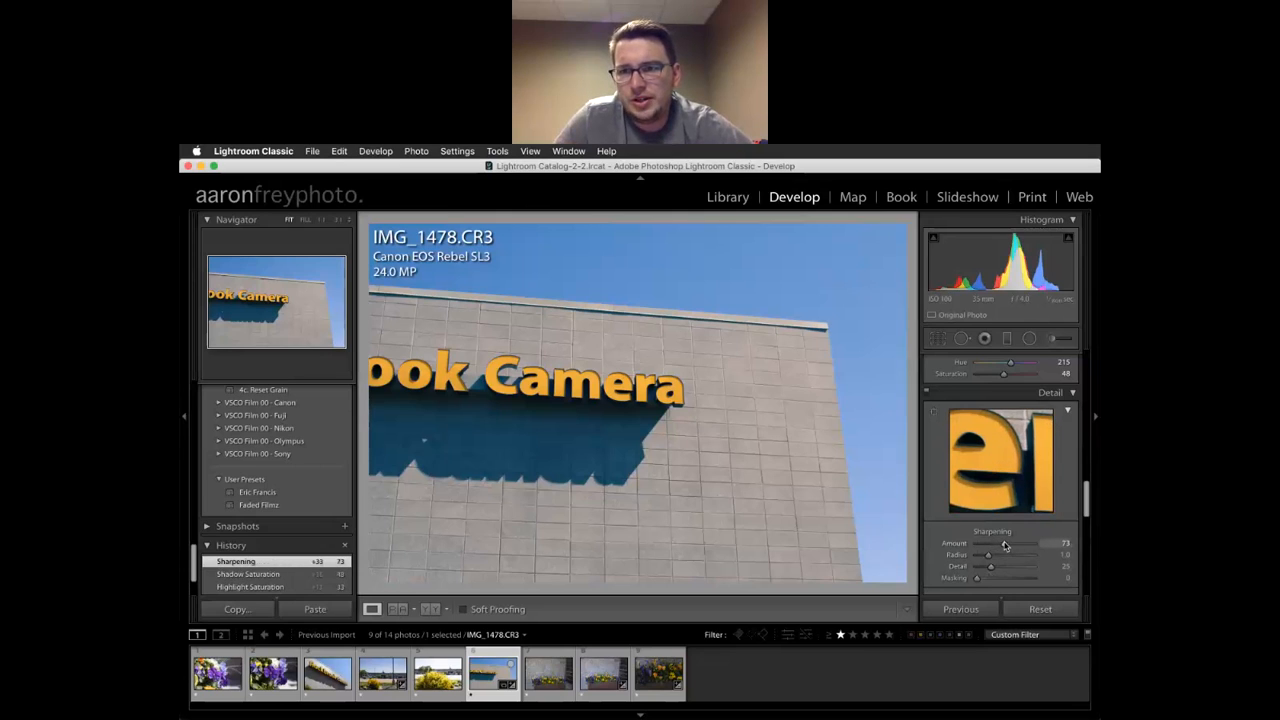
{"action": "key", "text": "z"}
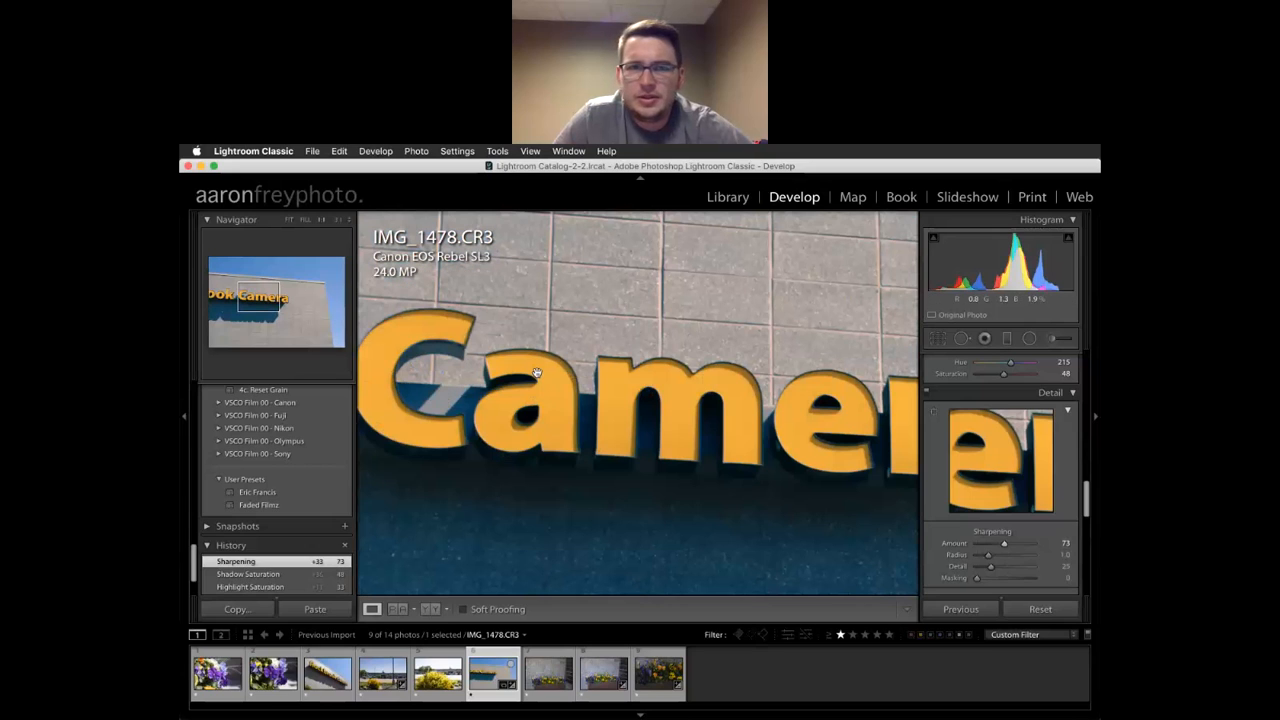
{"action": "mouse_move", "coordinate": [1003, 545]}
{"action": "left_mouse_down"}
{"action": "mouse_move", "coordinate": [978, 547]}
{"action": "mouse_move", "coordinate": [995, 546]}
{"action": "left_mouse_up"}
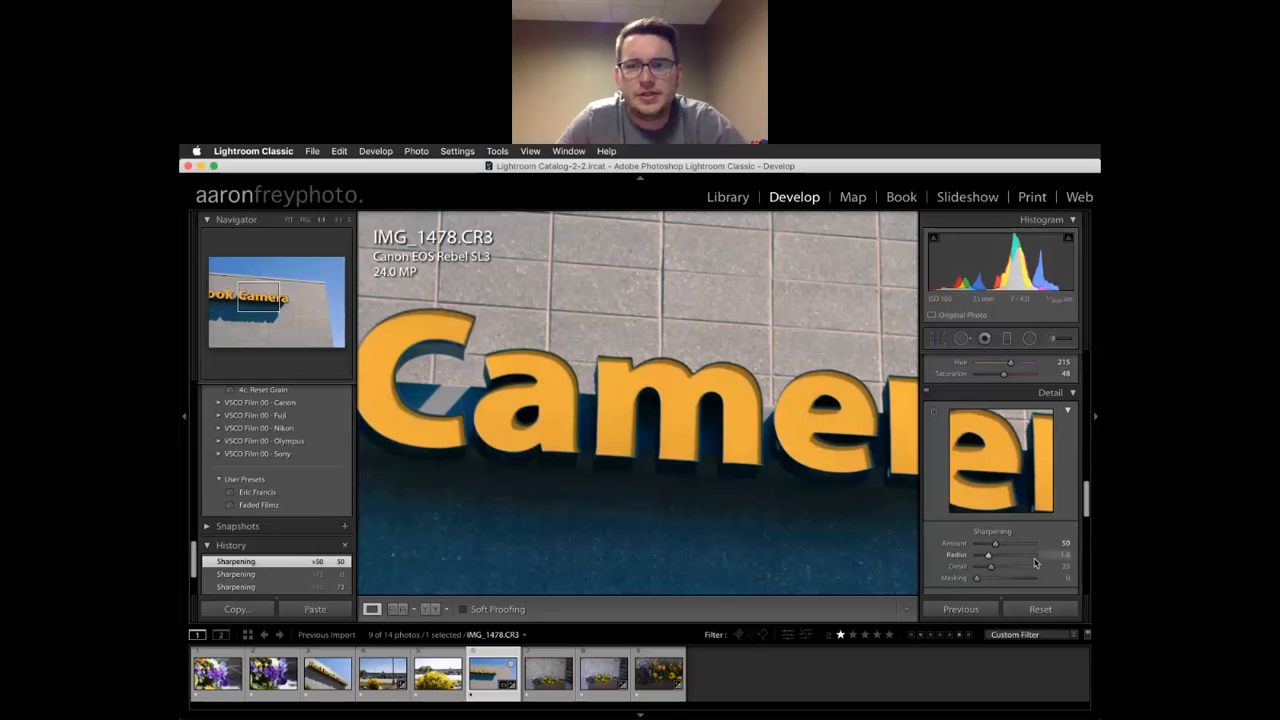
{"action": "left_click_drag", "start_coordinate": [1025, 545], "coordinate": [1040, 544]}
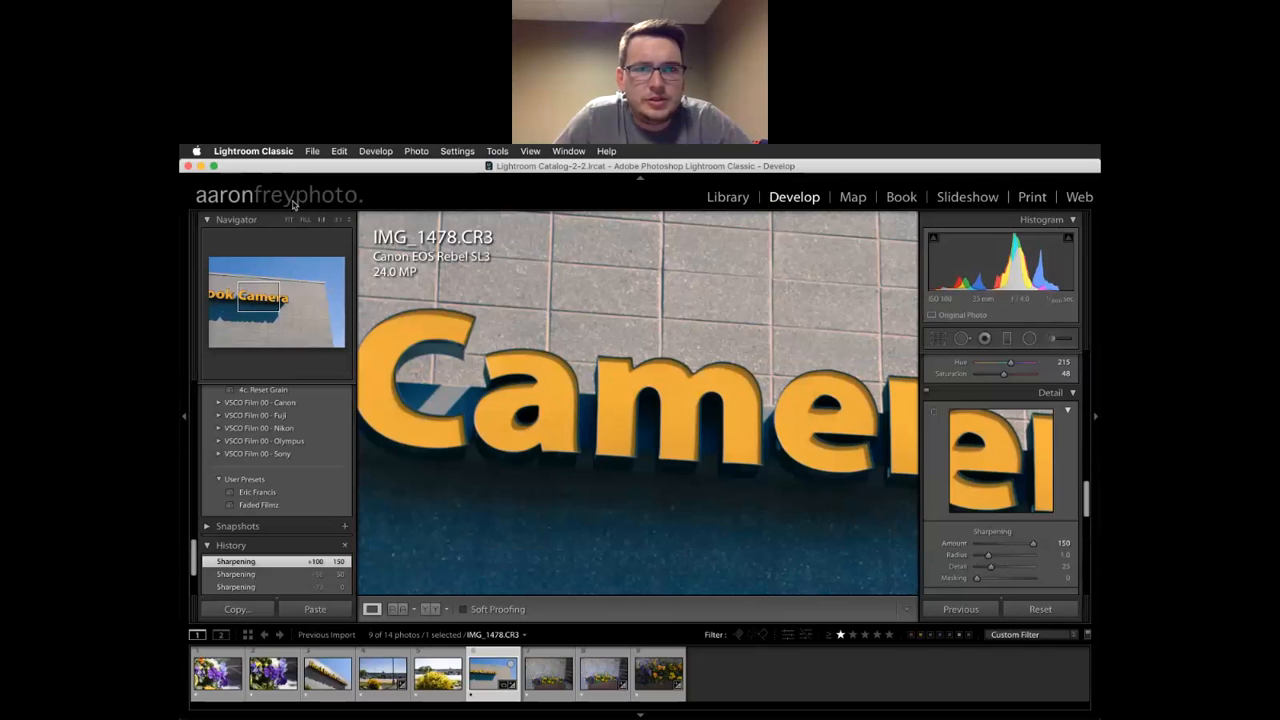
{"action": "key", "text": "super+equal"}
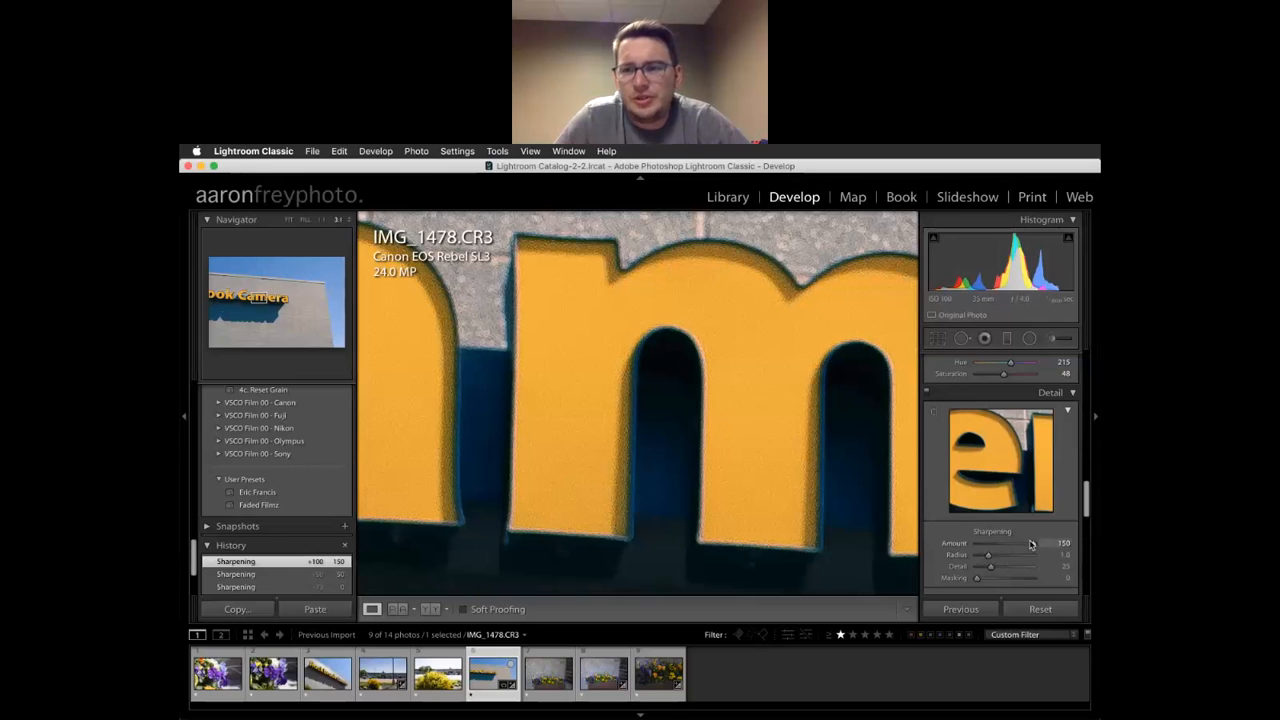
{"action": "left_click_drag", "start_coordinate": [1035, 549], "coordinate": [1005, 549]}
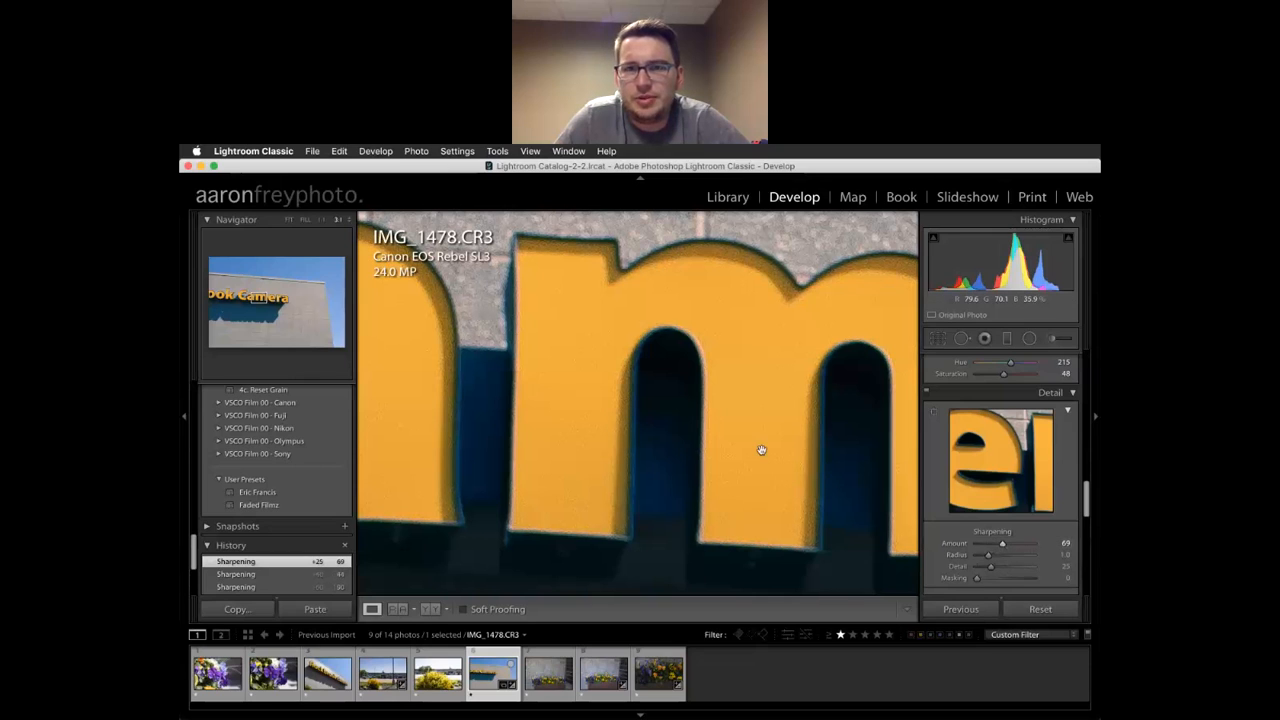
{"action": "left_click", "coordinate": [741, 476]}
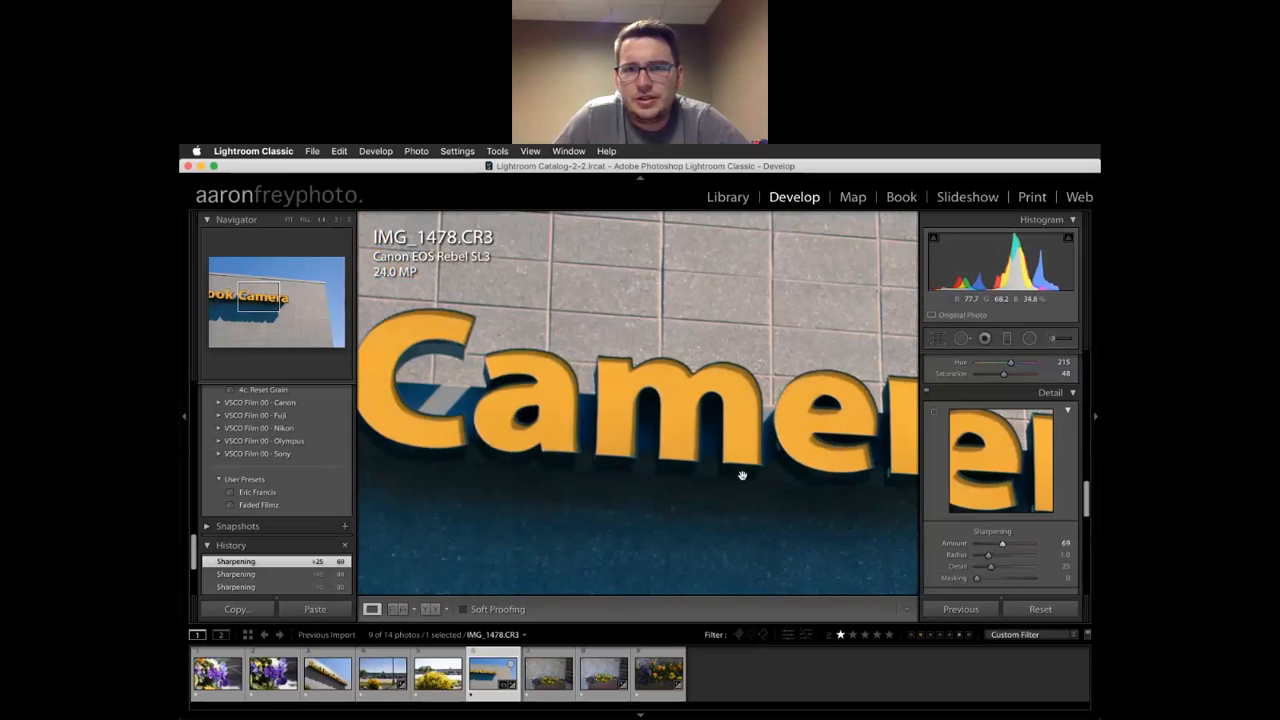
{"action": "key", "text": "super+minus"}
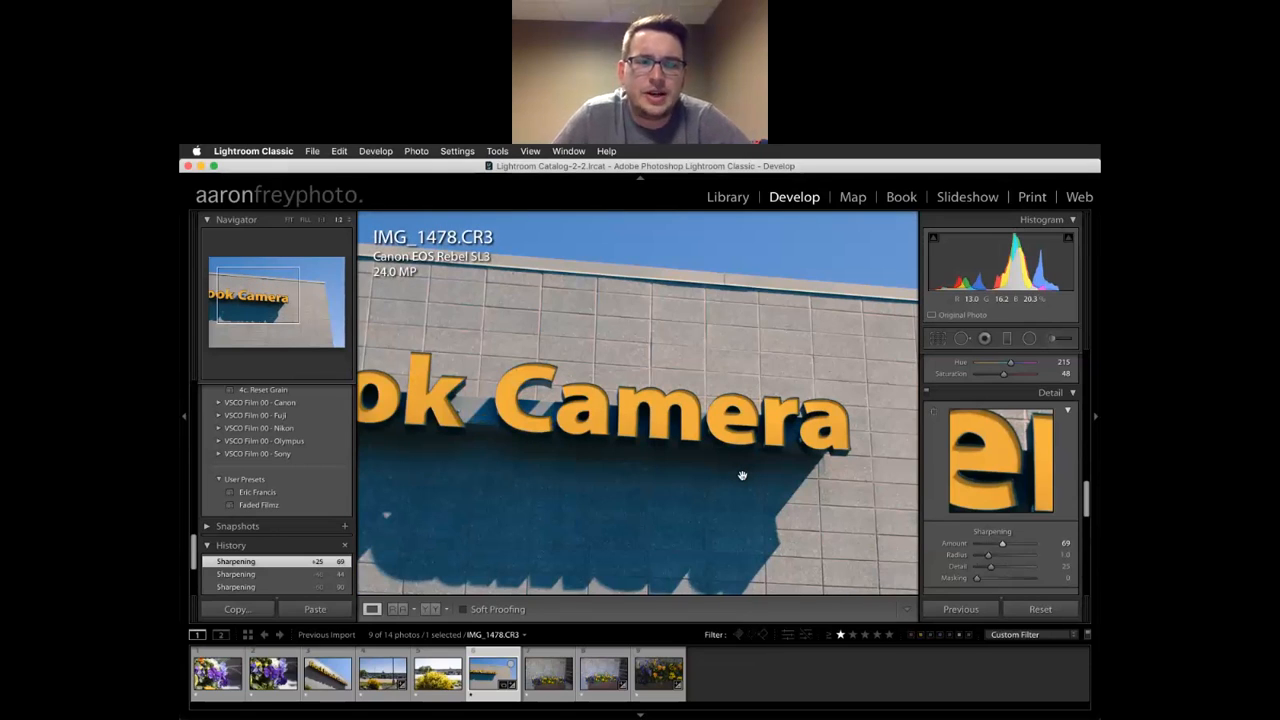
{"action": "scroll", "coordinate": [975, 560], "scroll_direction": "up", "scroll_amount": 6}
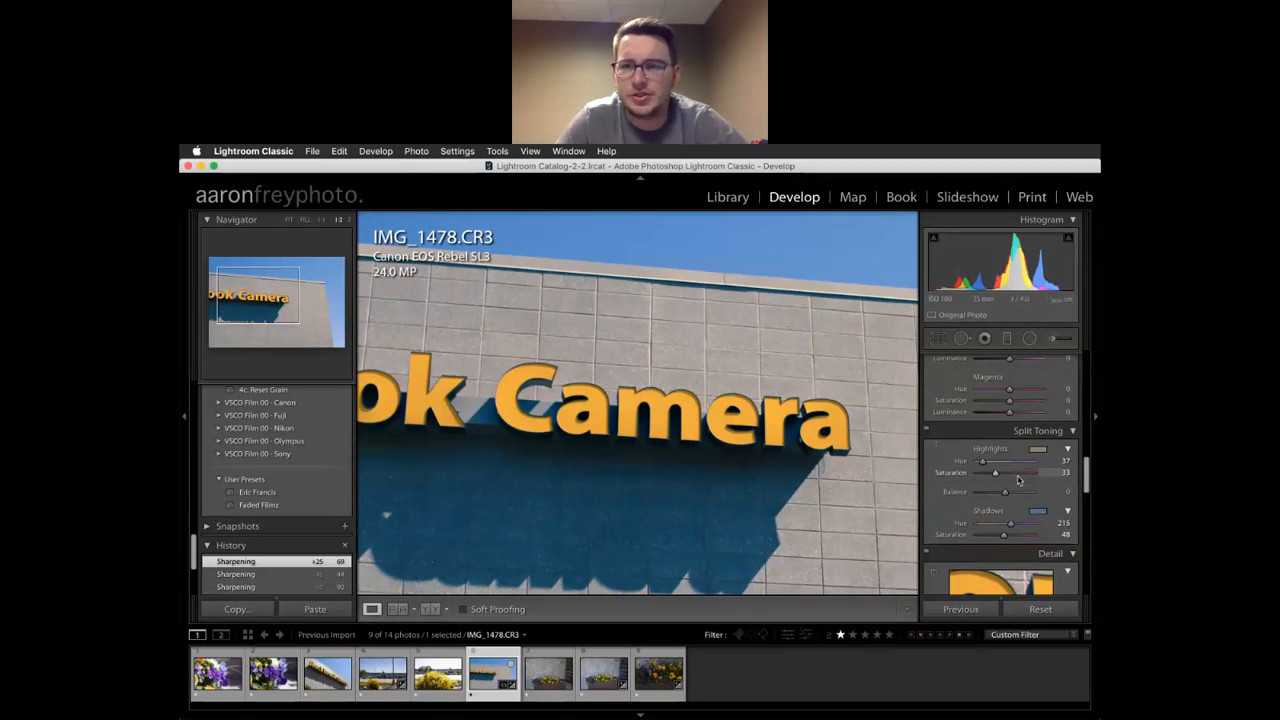
Set Highlights and Shadows split-toning saturation to 0, removing the blue shadow tint
{"action": "left_click", "coordinate": [1040, 463]}
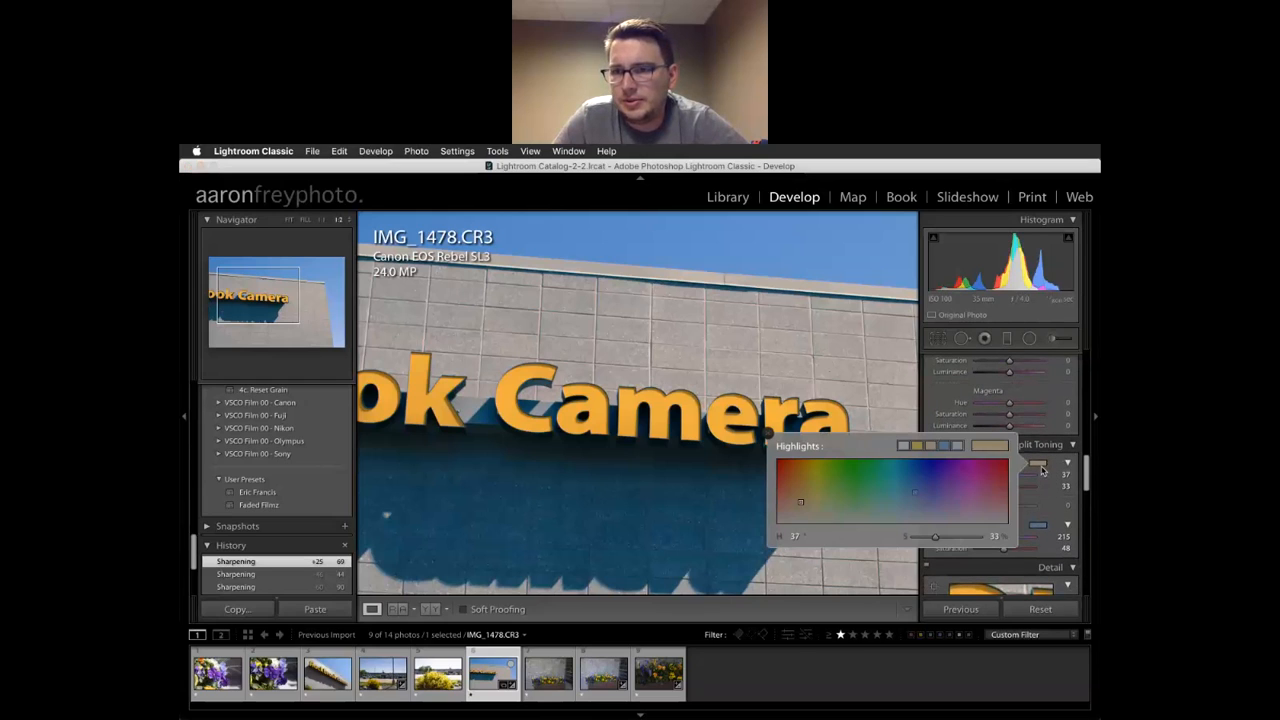
{"action": "left_click", "coordinate": [1040, 524]}
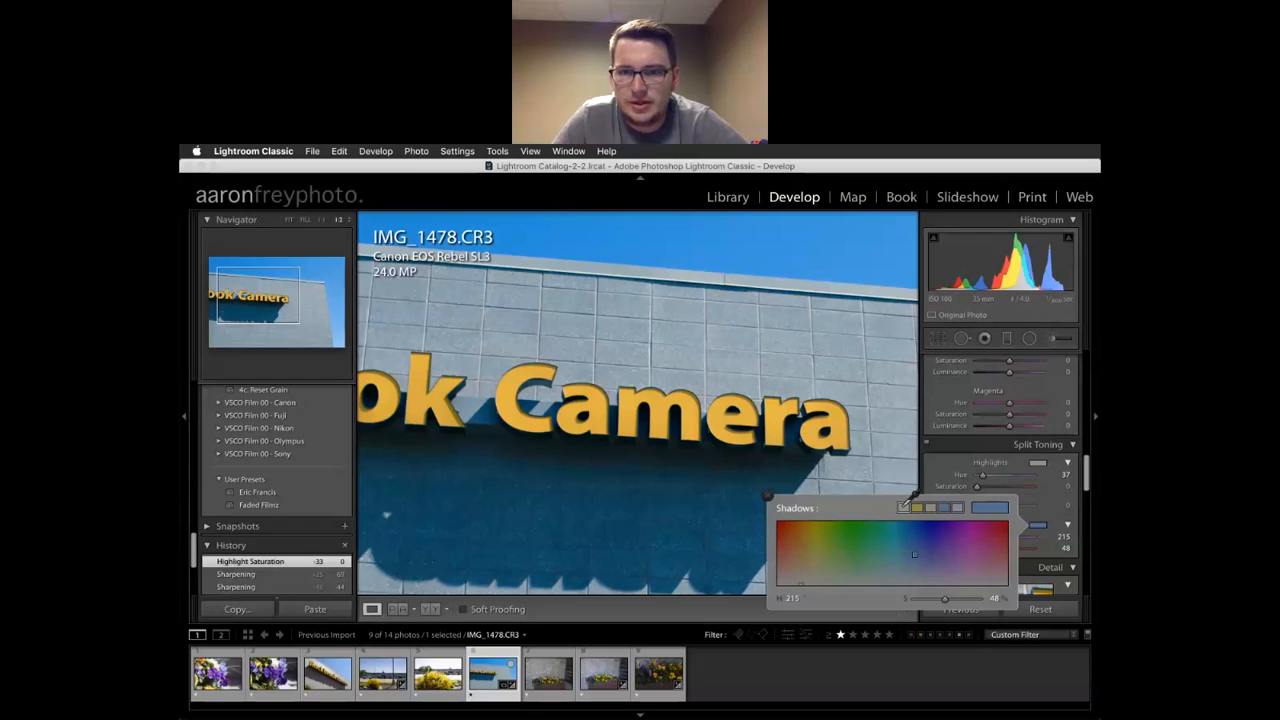
{"action": "left_click", "coordinate": [903, 507]}
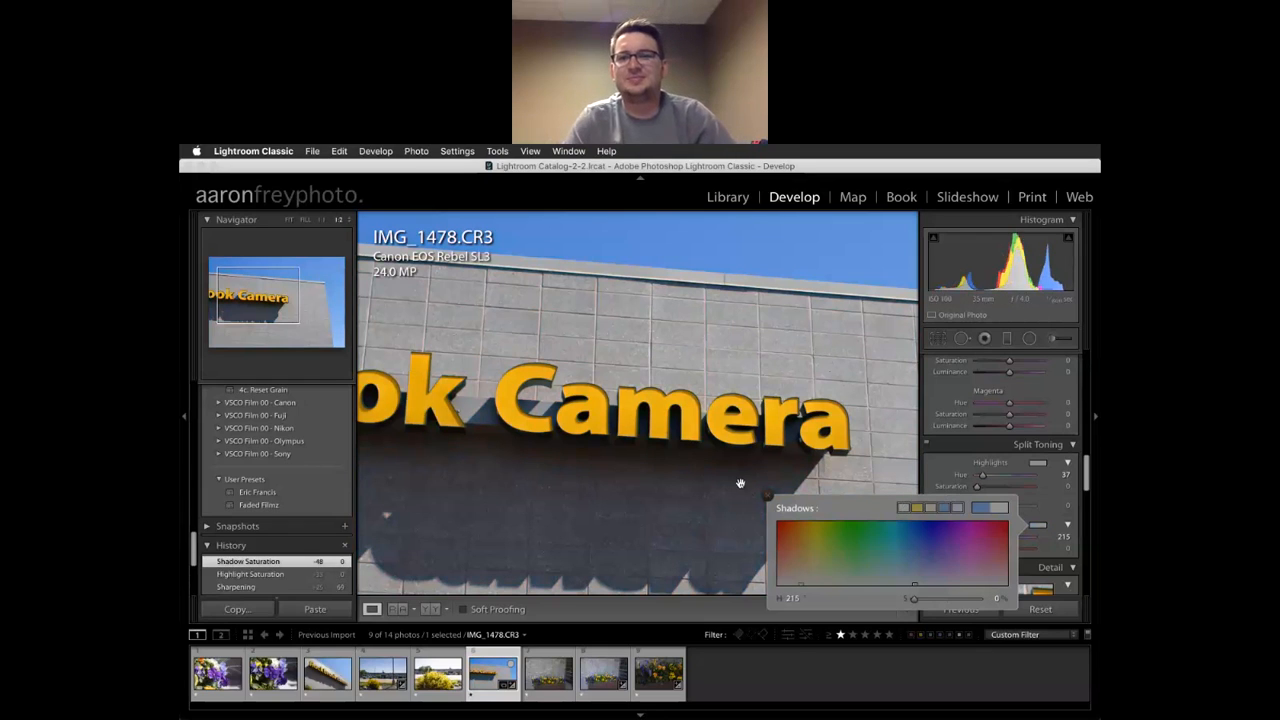
{"action": "left_click", "coordinate": [767, 495]}
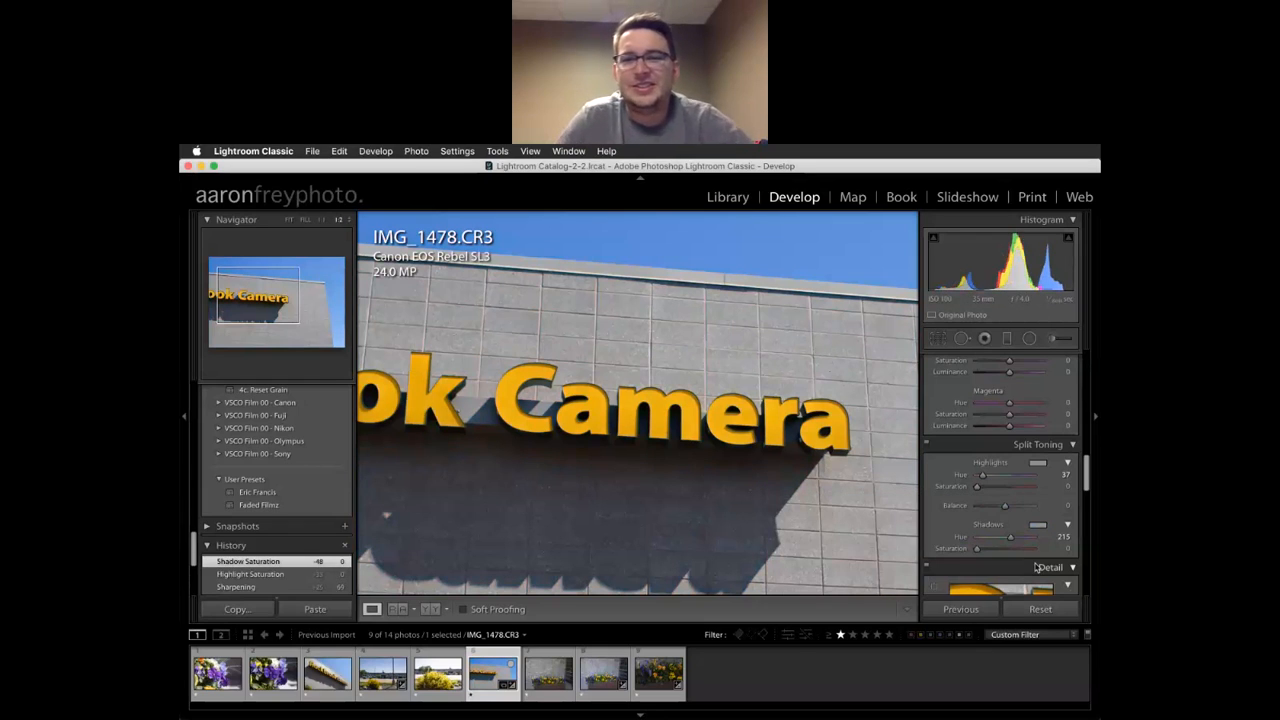
Set sharpening Radius 1.6, Detail 12 and Amount 40 while zoomed in on the lettering
{"action": "scroll", "coordinate": [1000, 450], "scroll_direction": "down", "scroll_amount": 5}
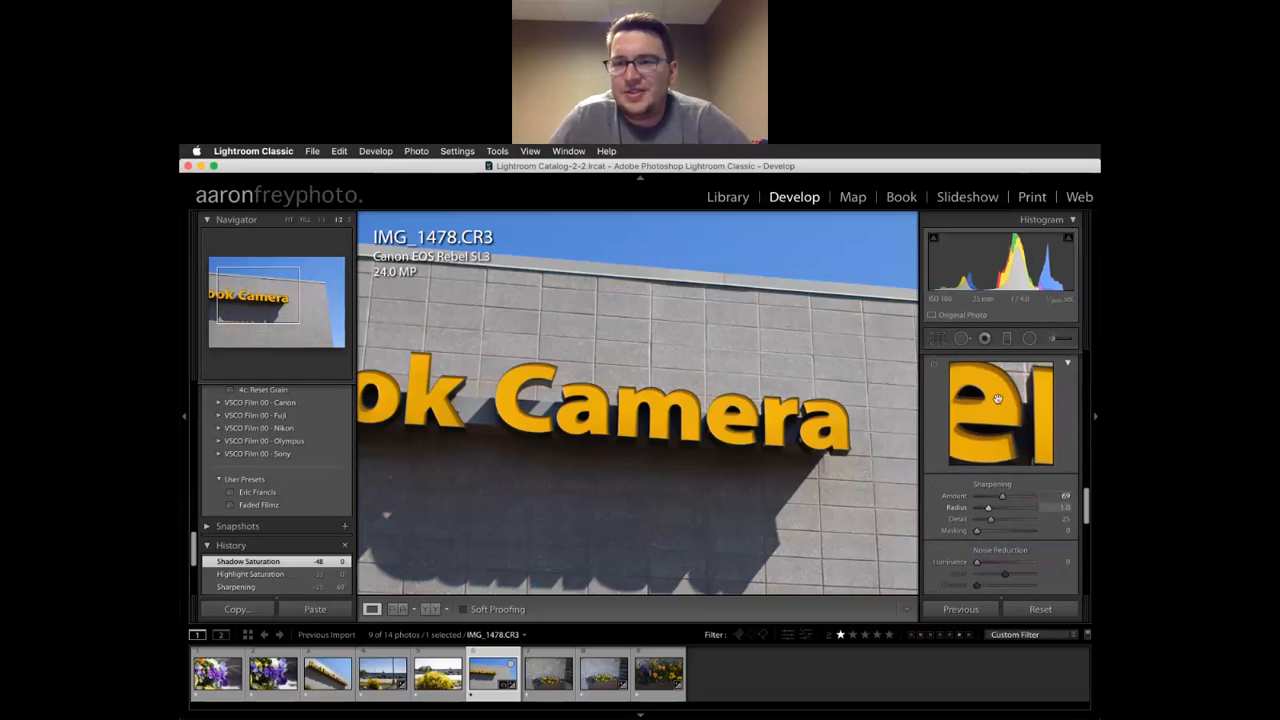
{"action": "mouse_move", "coordinate": [989, 511]}
{"action": "left_mouse_down"}
{"action": "mouse_move", "coordinate": [1006, 511]}
{"action": "mouse_move", "coordinate": [990, 511]}
{"action": "left_mouse_up"}
{"action": "left_click_drag", "start_coordinate": [772, 430], "coordinate": [673, 405]}
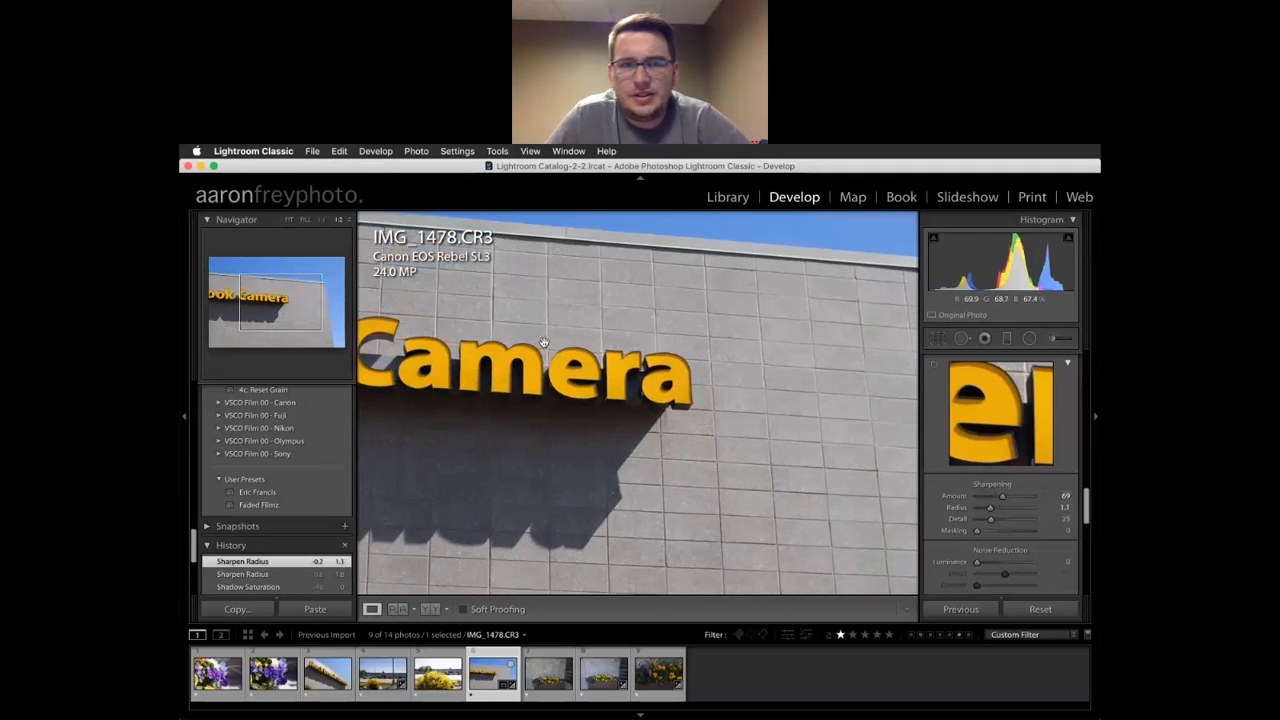
{"action": "key", "text": "super+equal"}
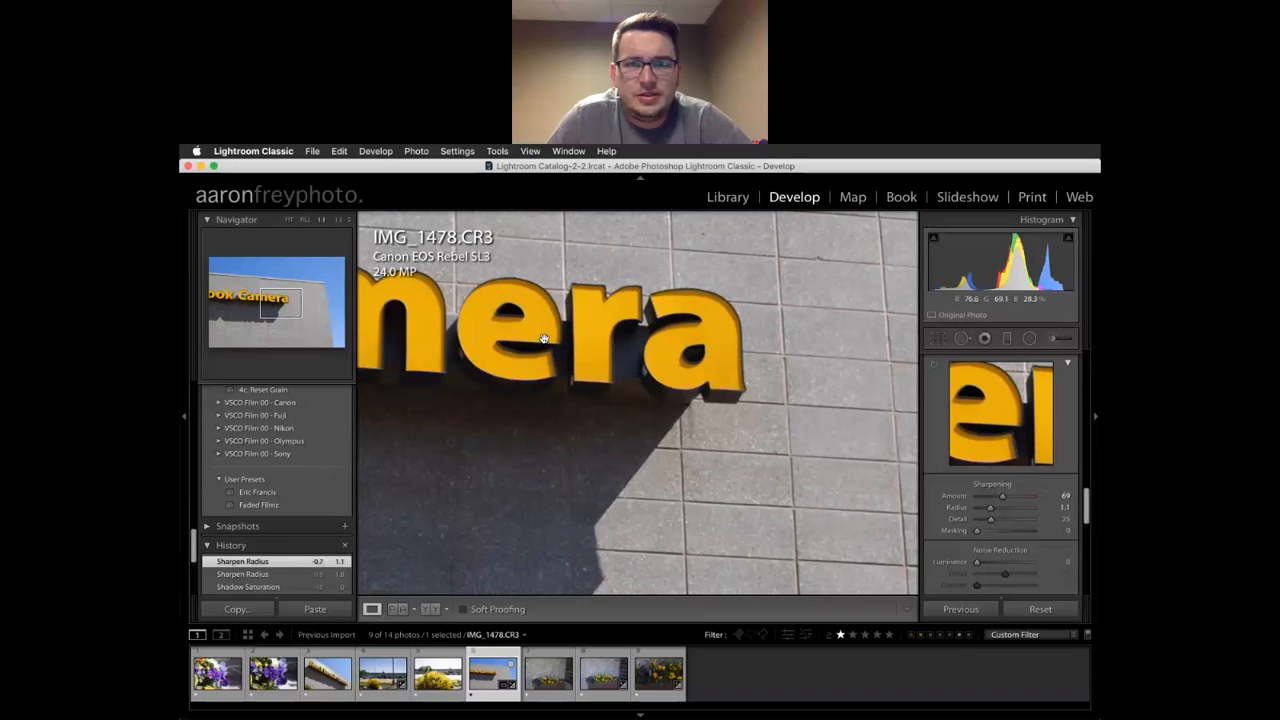
{"action": "left_click", "coordinate": [982, 520]}
{"action": "mouse_move", "coordinate": [982, 520]}
{"action": "left_mouse_down"}
{"action": "mouse_move", "coordinate": [1044, 519]}
{"action": "mouse_move", "coordinate": [985, 522]}
{"action": "left_mouse_up"}
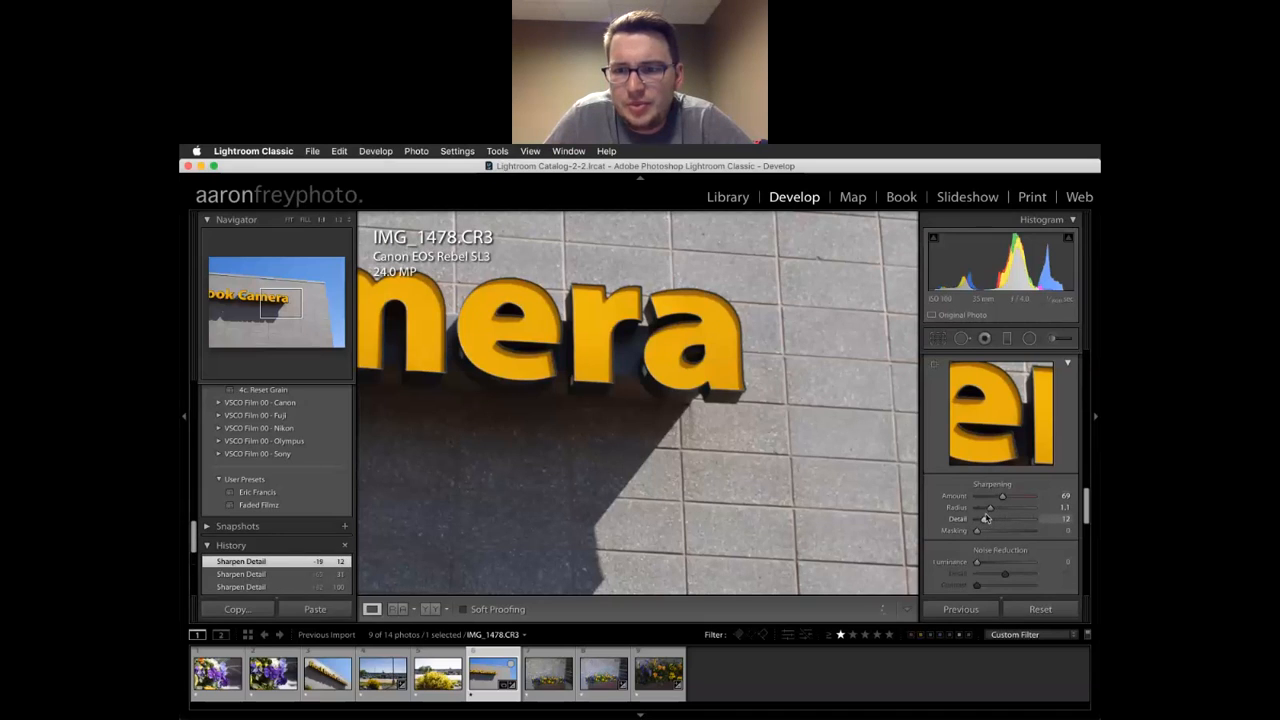
{"action": "left_click", "coordinate": [1001, 509]}
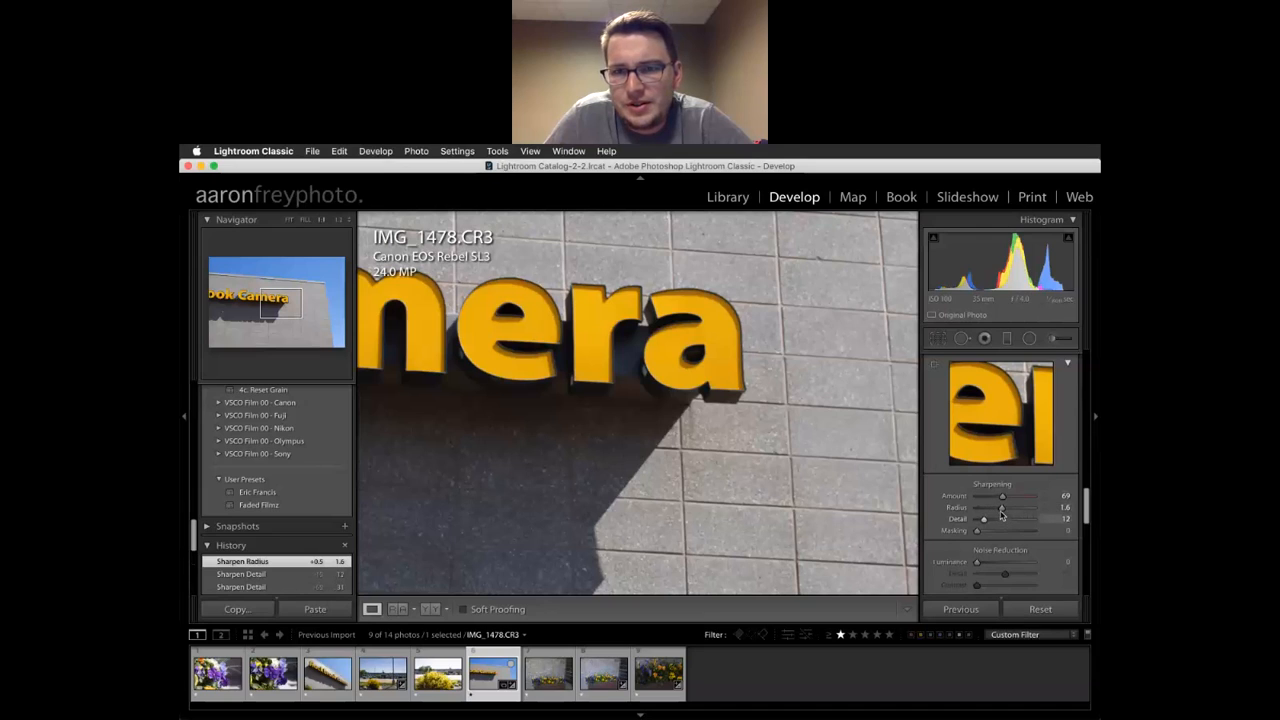
{"action": "left_click_drag", "start_coordinate": [1001, 509], "coordinate": [991, 503]}
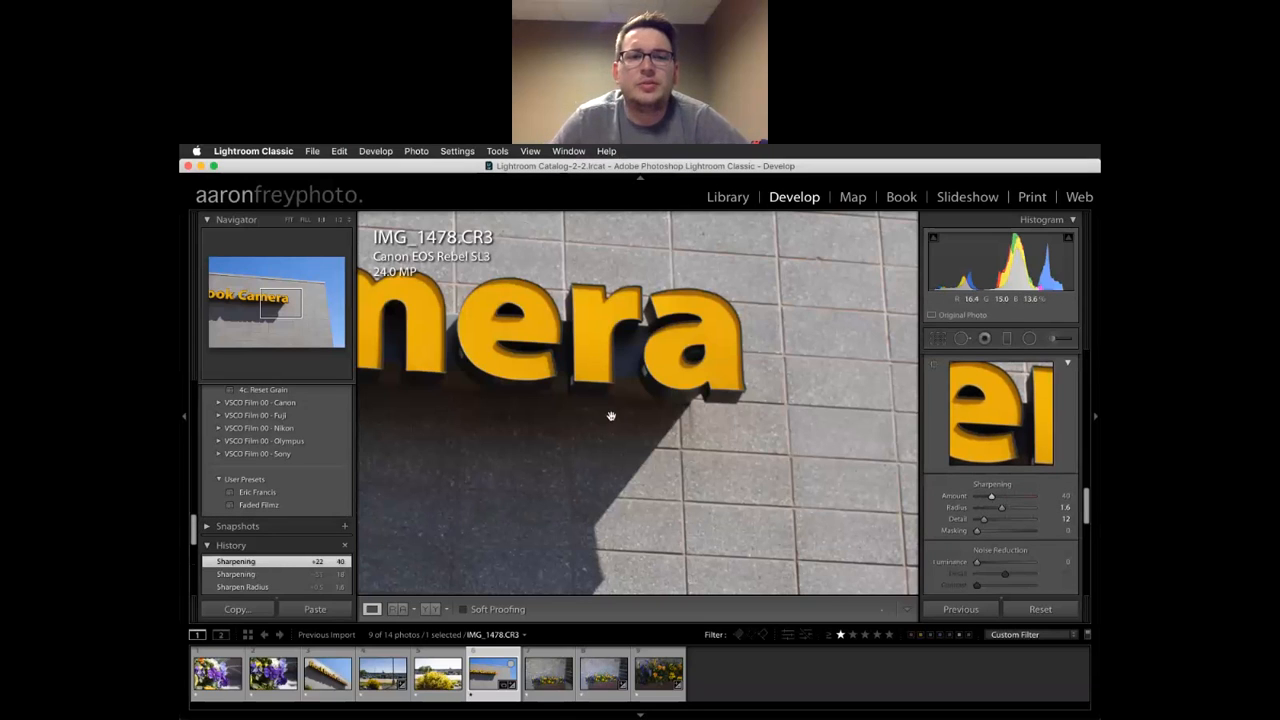
{"action": "scroll", "coordinate": [1014, 470], "scroll_direction": "down", "scroll_amount": 3}
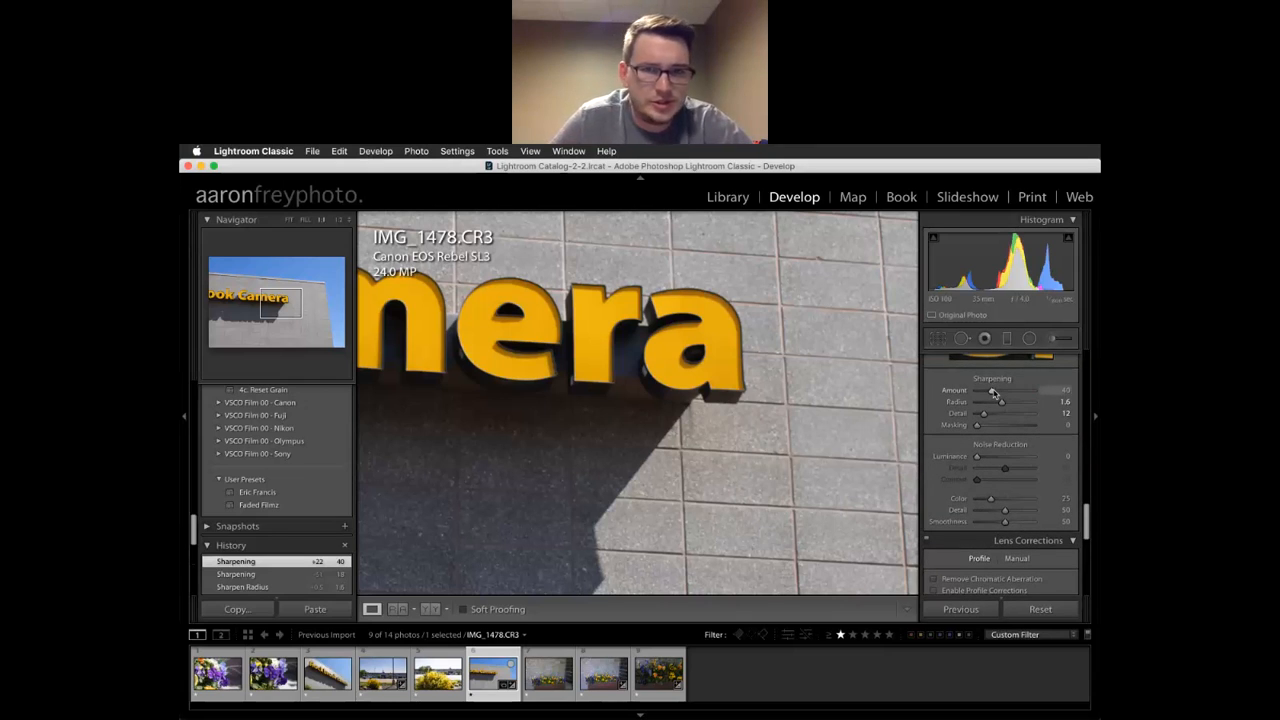
Set Noise Reduction Luminance to 12 and Contrast to 18 on the sign photo
{"action": "scroll", "coordinate": [993, 392], "scroll_direction": "down", "scroll_amount": 1}
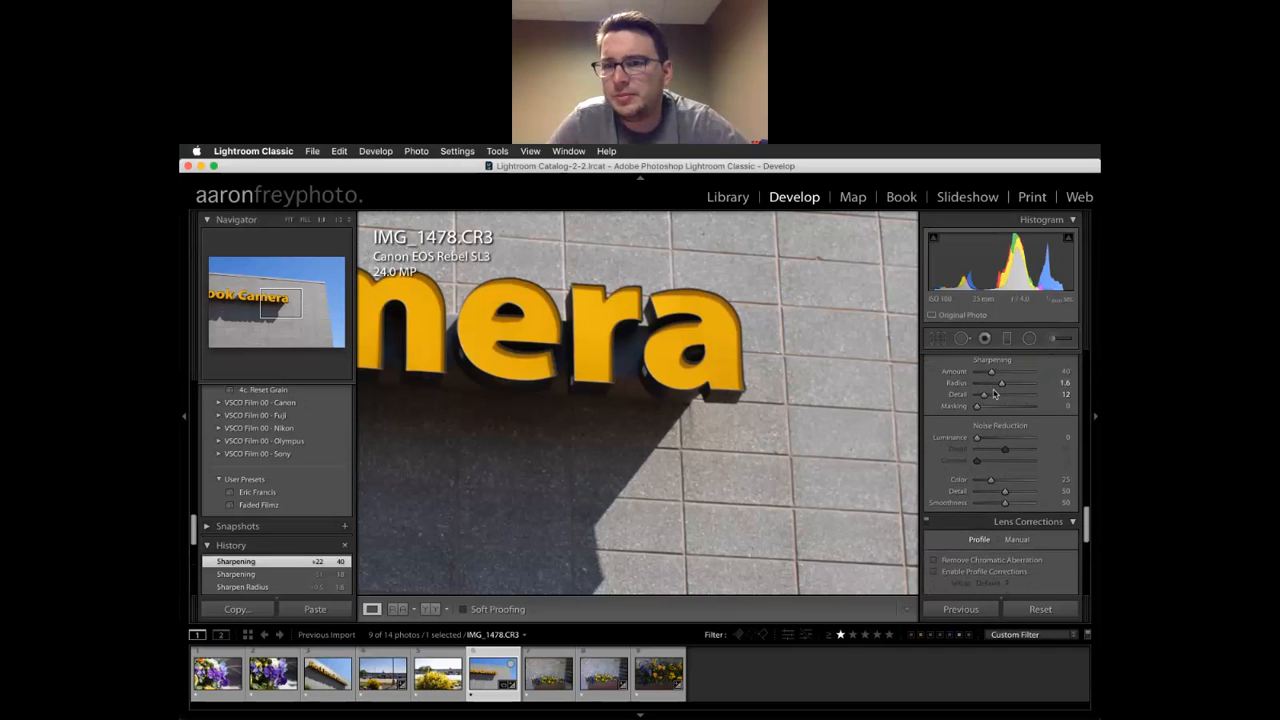
{"action": "left_click_drag", "start_coordinate": [560, 389], "coordinate": [681, 395]}
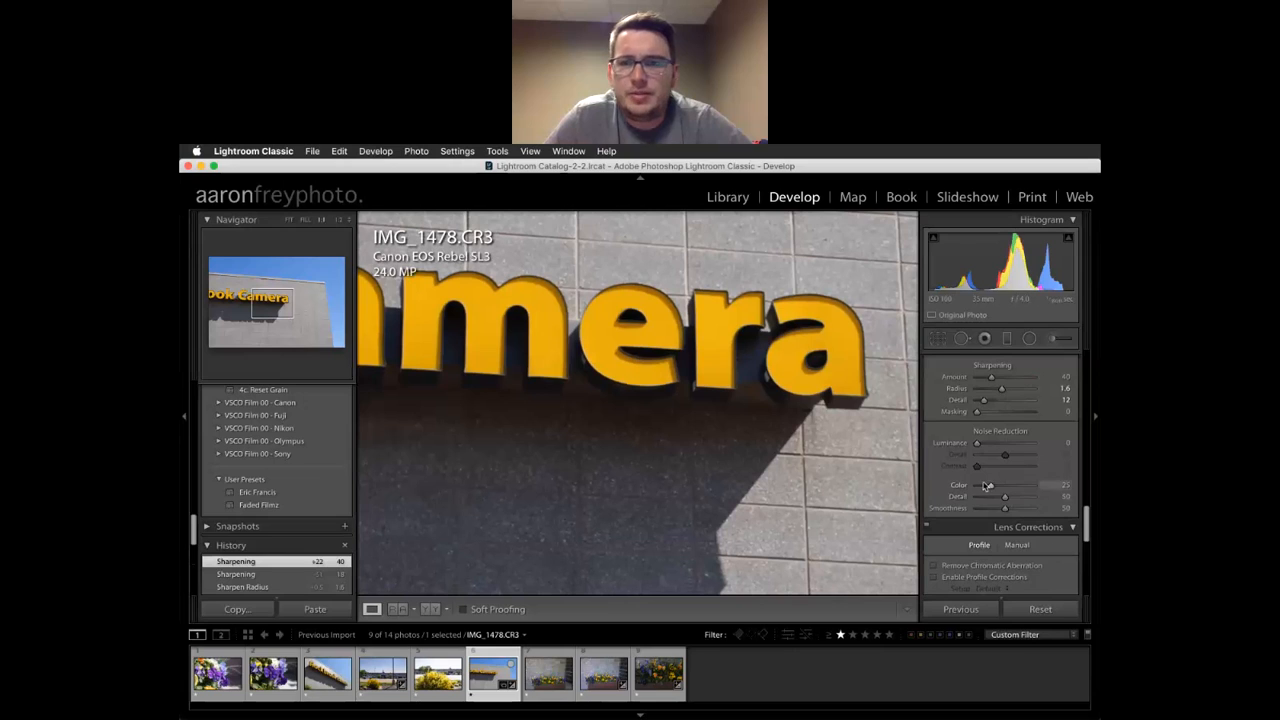
{"action": "left_click_drag", "start_coordinate": [978, 445], "coordinate": [984, 445]}
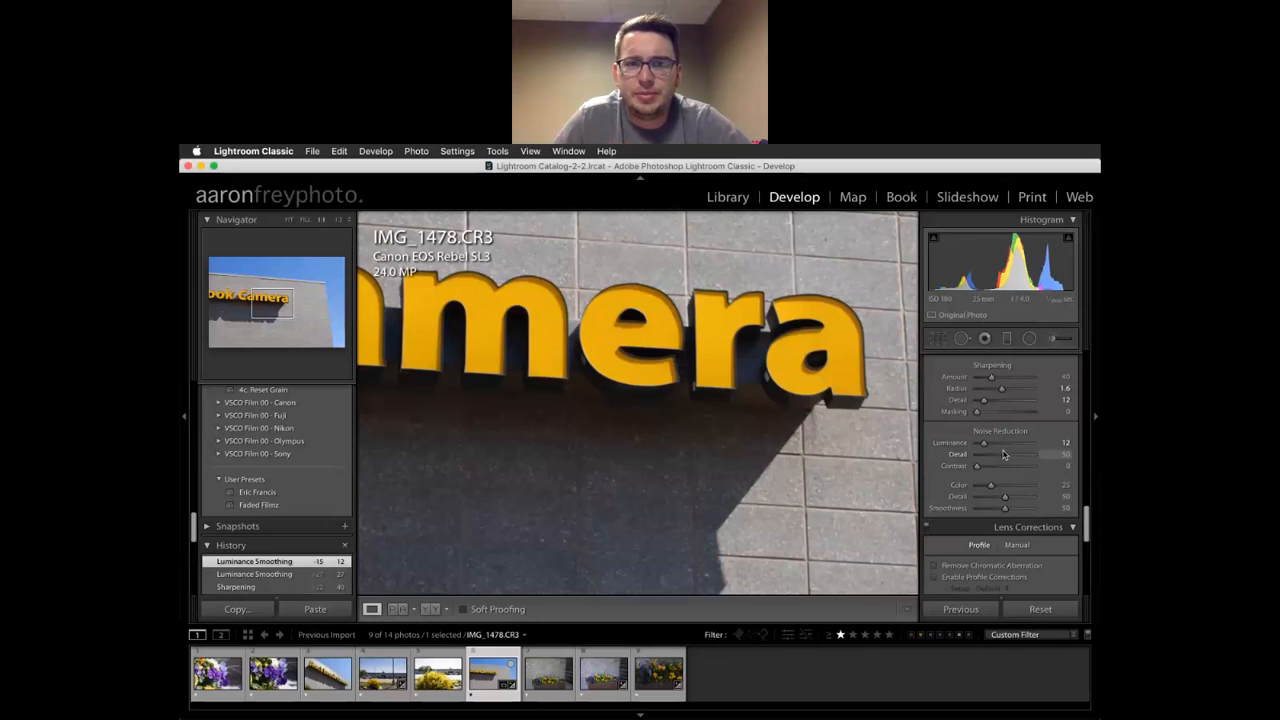
{"action": "left_click_drag", "start_coordinate": [977, 468], "coordinate": [987, 469]}
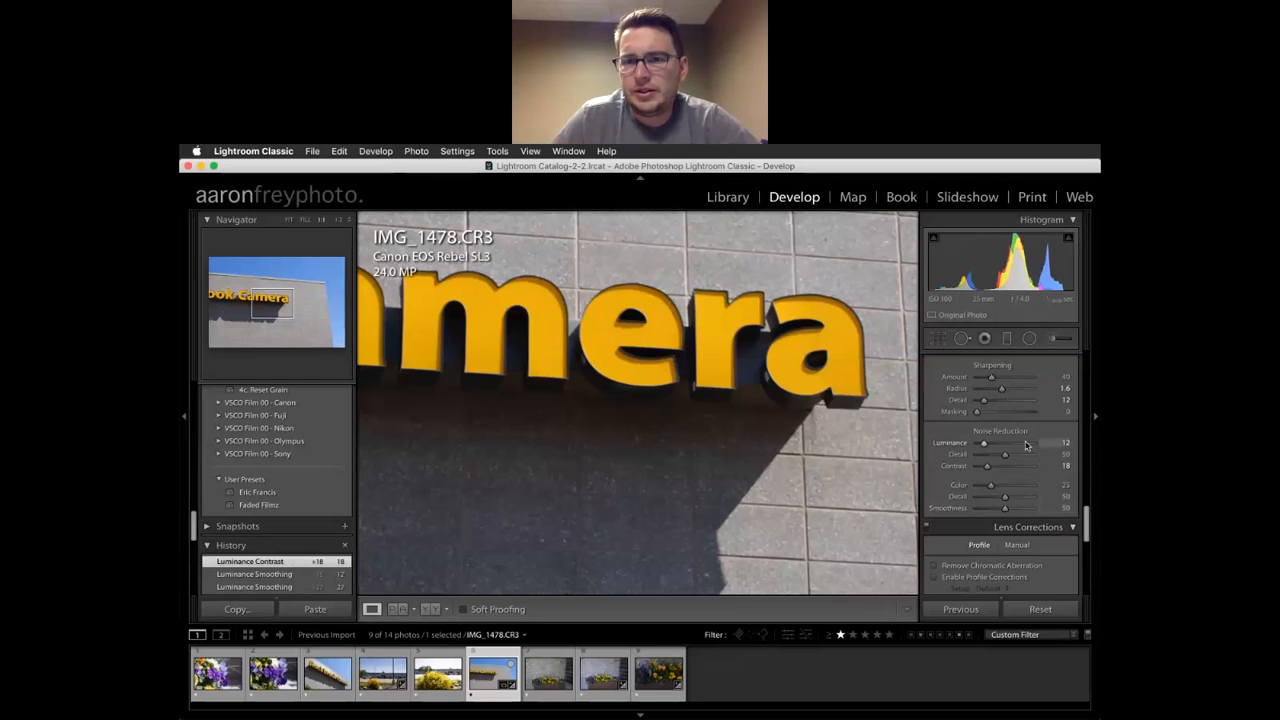
{"action": "scroll", "coordinate": [1025, 445], "scroll_direction": "down", "scroll_amount": 1}
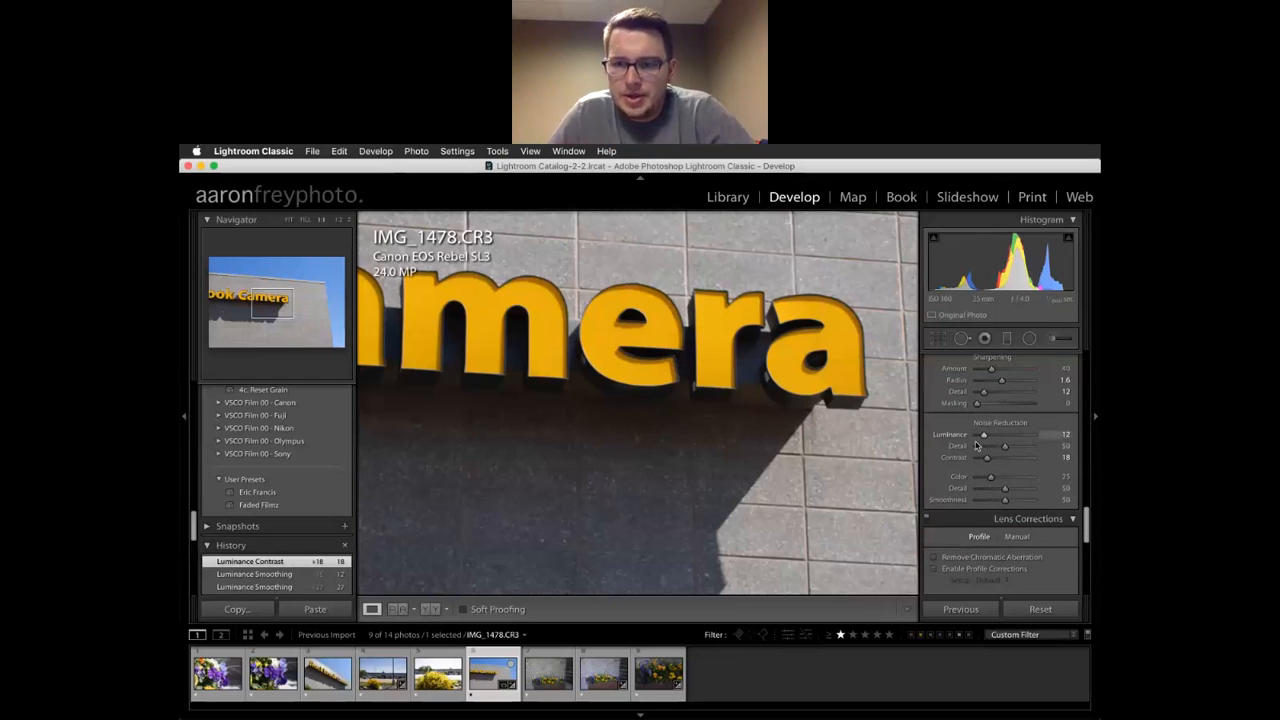
{"action": "scroll", "coordinate": [976, 445], "scroll_direction": "down", "scroll_amount": 5}
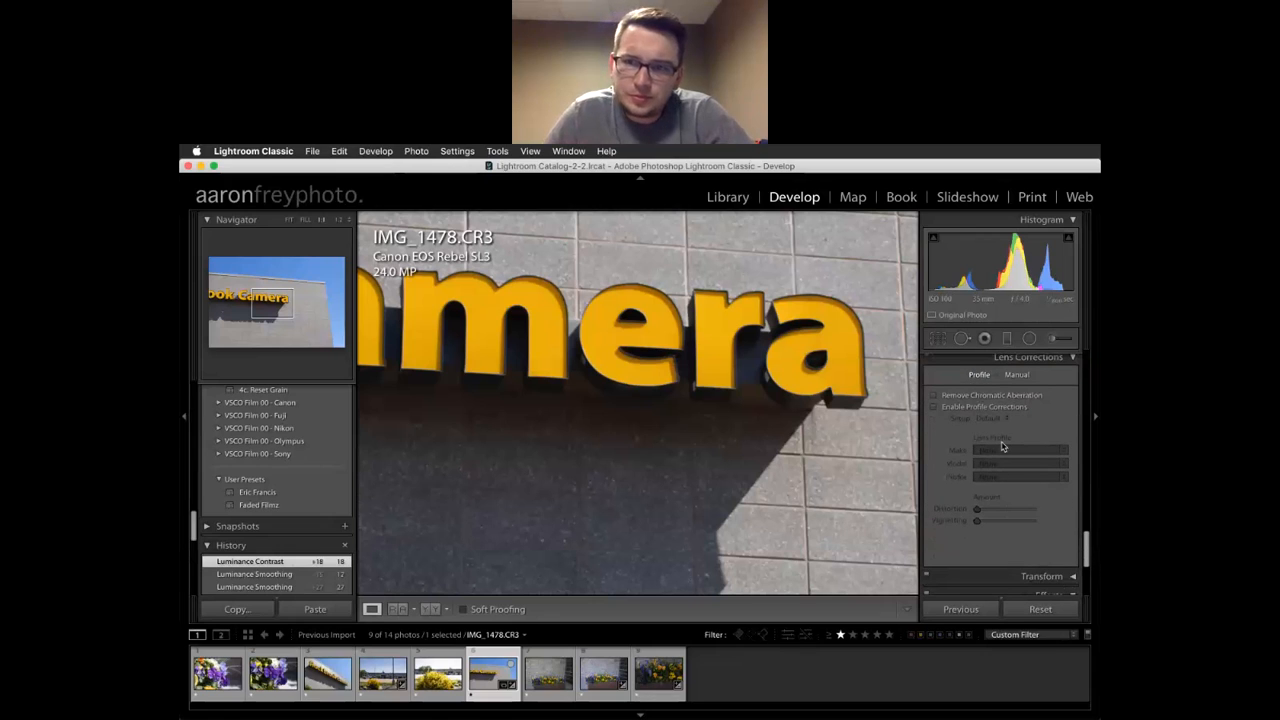
Enable Remove Chromatic Aberration, comparing it off and on at the building edge
{"action": "scroll", "coordinate": [1022, 401], "scroll_direction": "up", "scroll_amount": 4}
{"action": "scroll", "coordinate": [1022, 402], "scroll_direction": "down", "scroll_amount": 3}
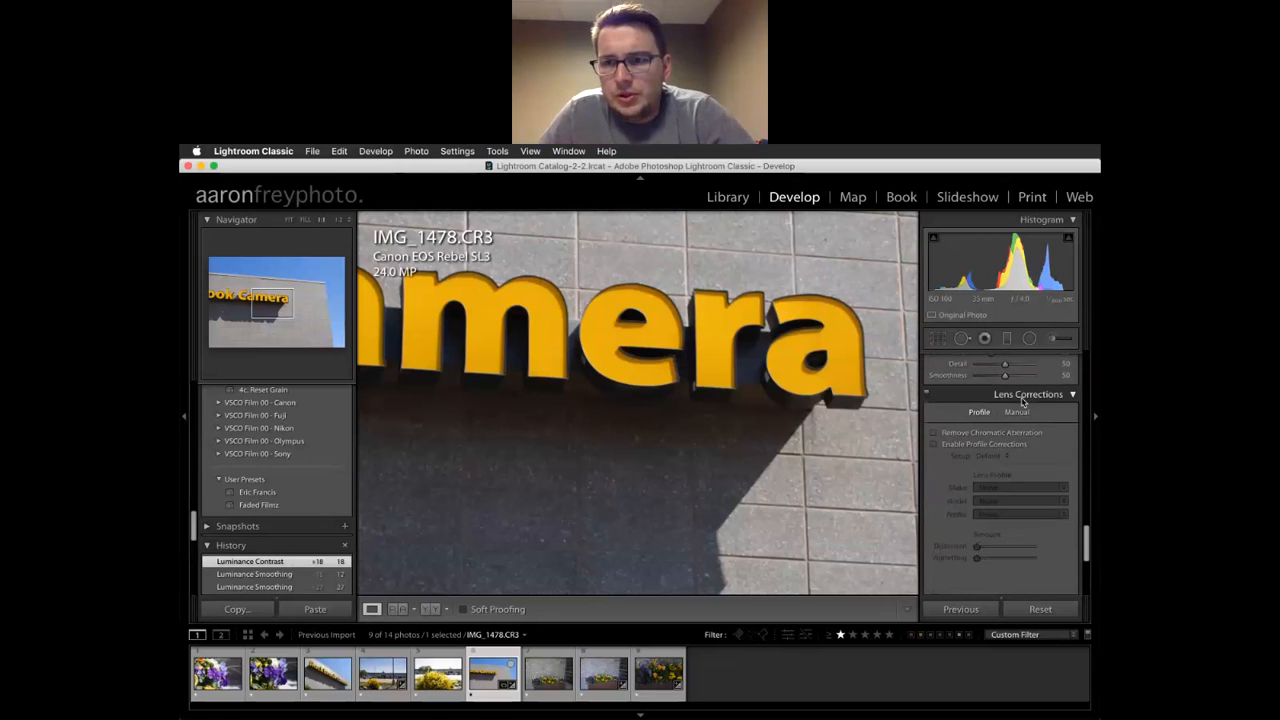
{"action": "scroll", "coordinate": [1022, 401], "scroll_direction": "down", "scroll_amount": 1}
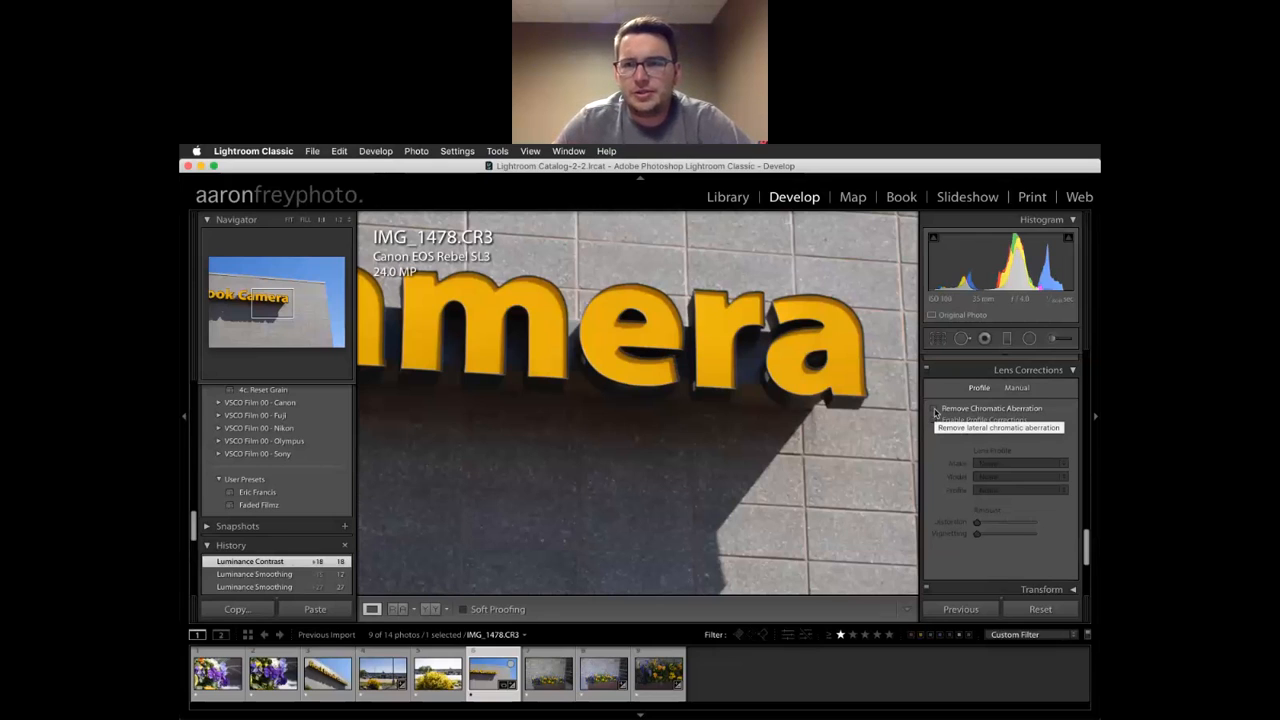
{"action": "left_click", "coordinate": [691, 471]}
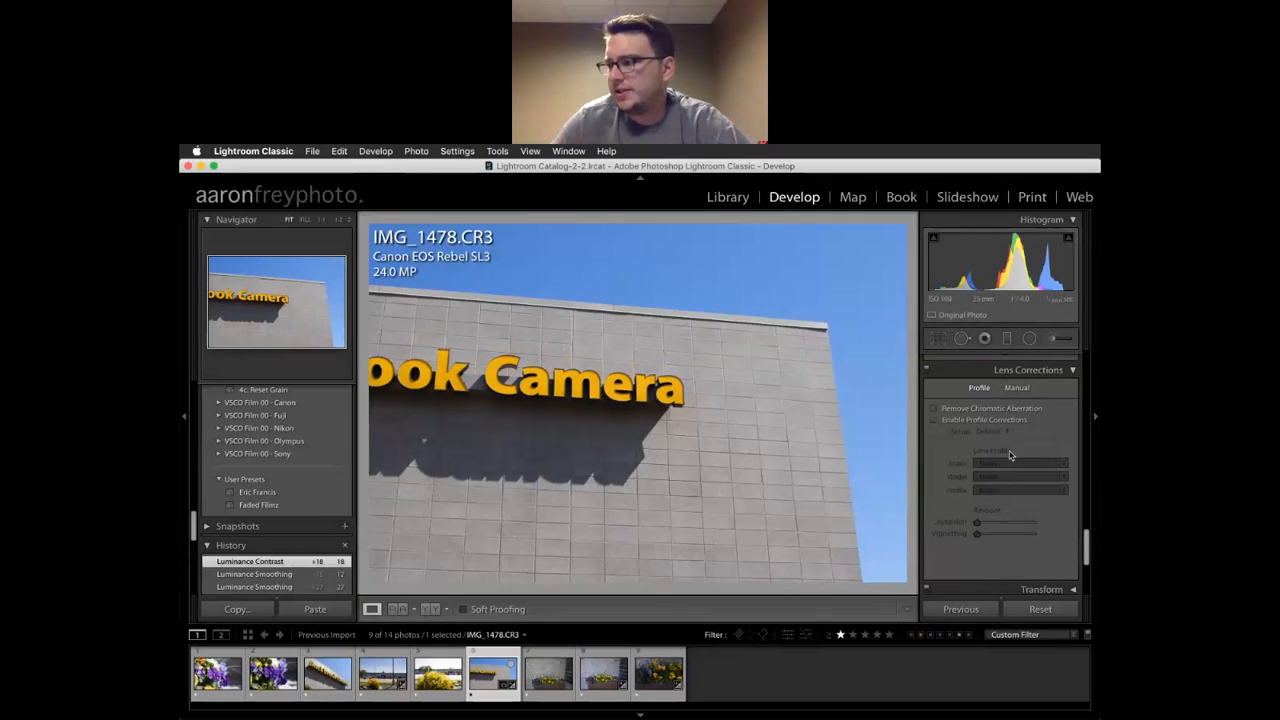
{"action": "left_click", "coordinate": [935, 410]}
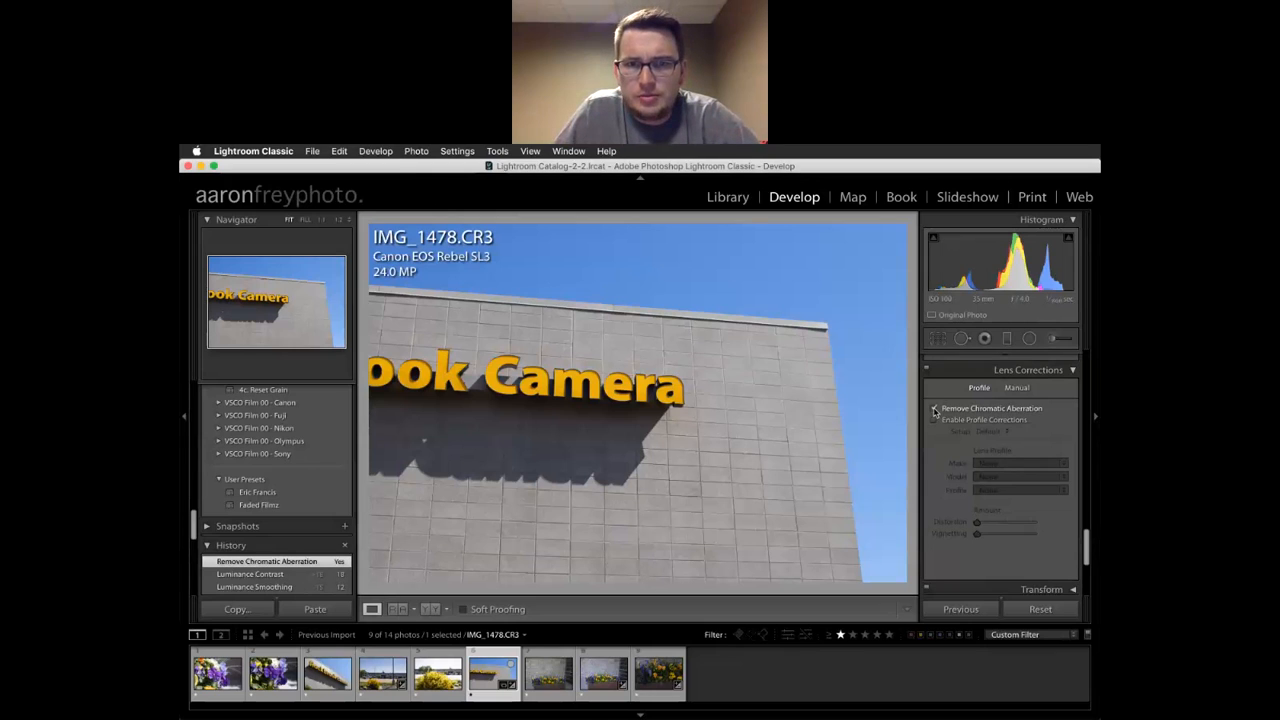
{"action": "left_click", "coordinate": [770, 282]}
{"action": "left_click_drag", "start_coordinate": [596, 338], "coordinate": [536, 395]}
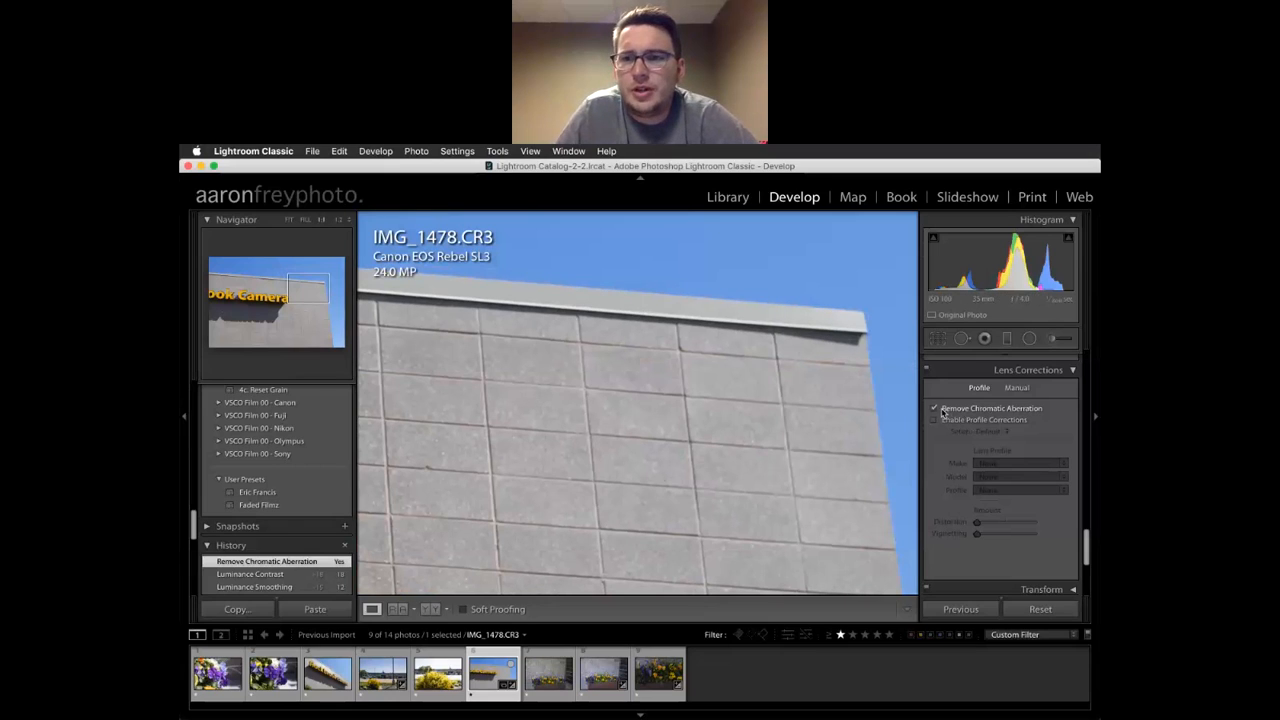
{"action": "left_click", "coordinate": [935, 409]}
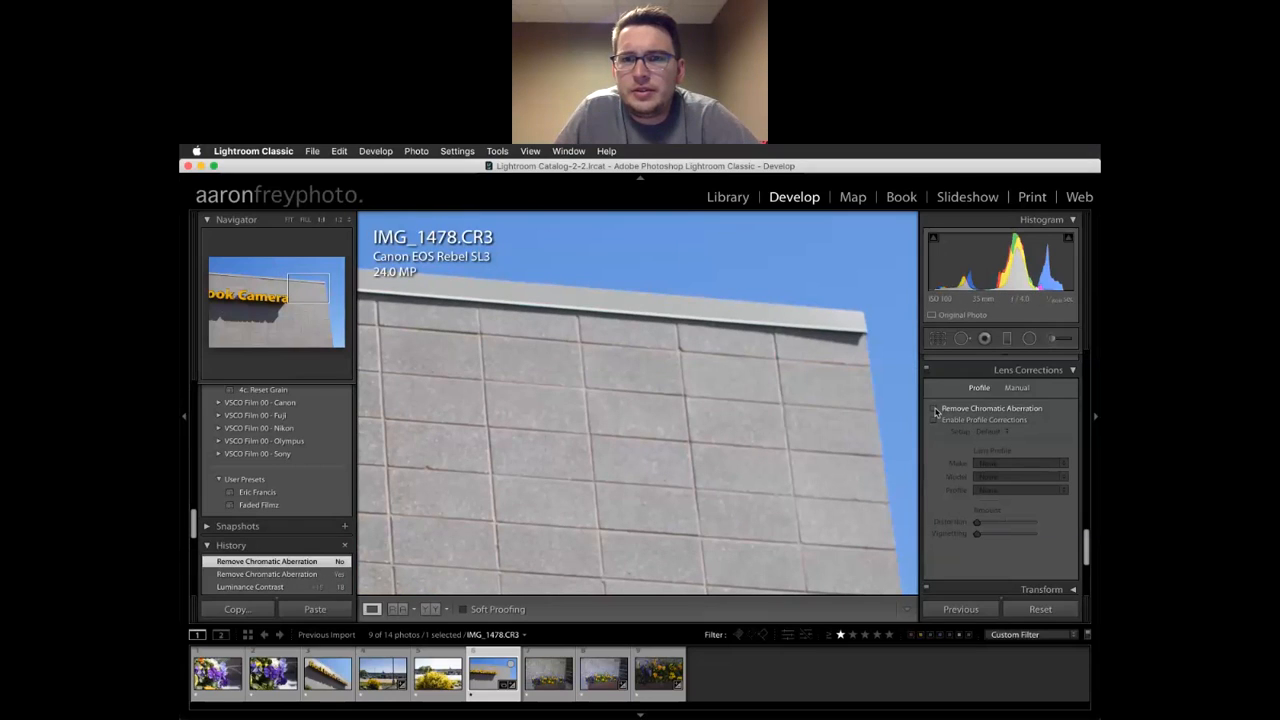
{"action": "left_click", "coordinate": [935, 409]}
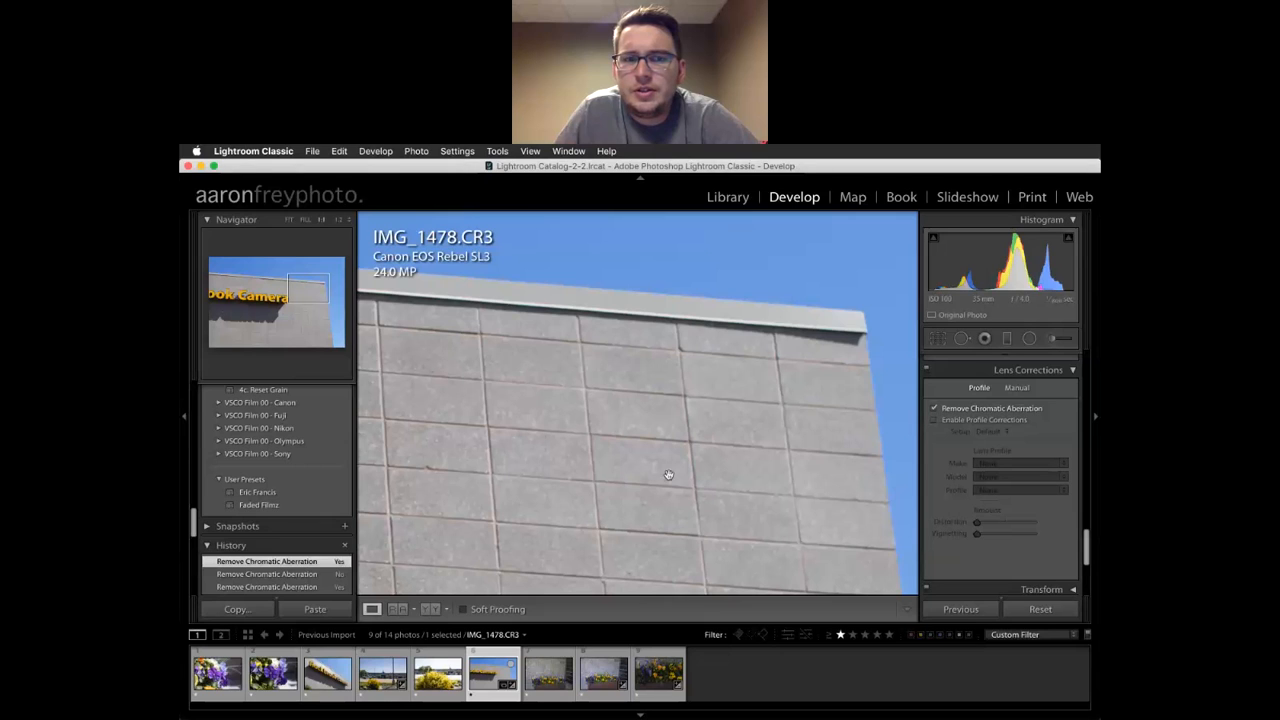
{"action": "left_click", "coordinate": [572, 502]}
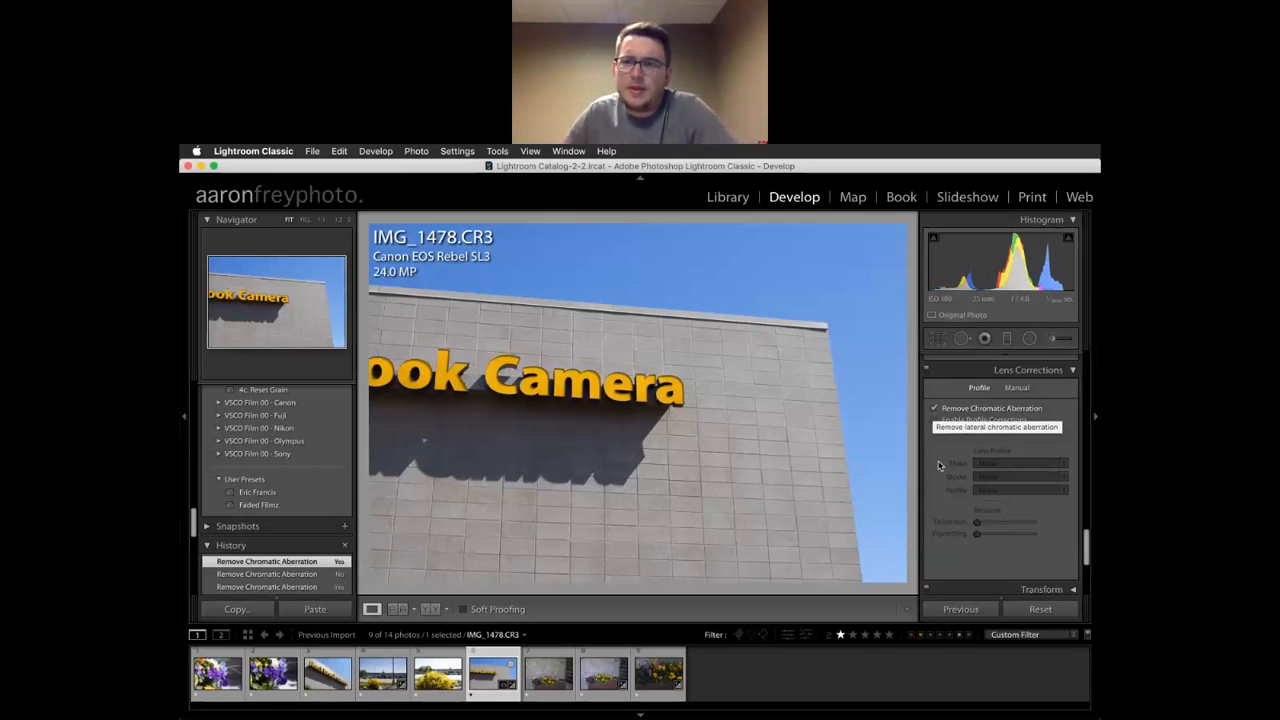
Enable lens profile corrections, toggling them off and on to compare
{"action": "left_click", "coordinate": [934, 421]}
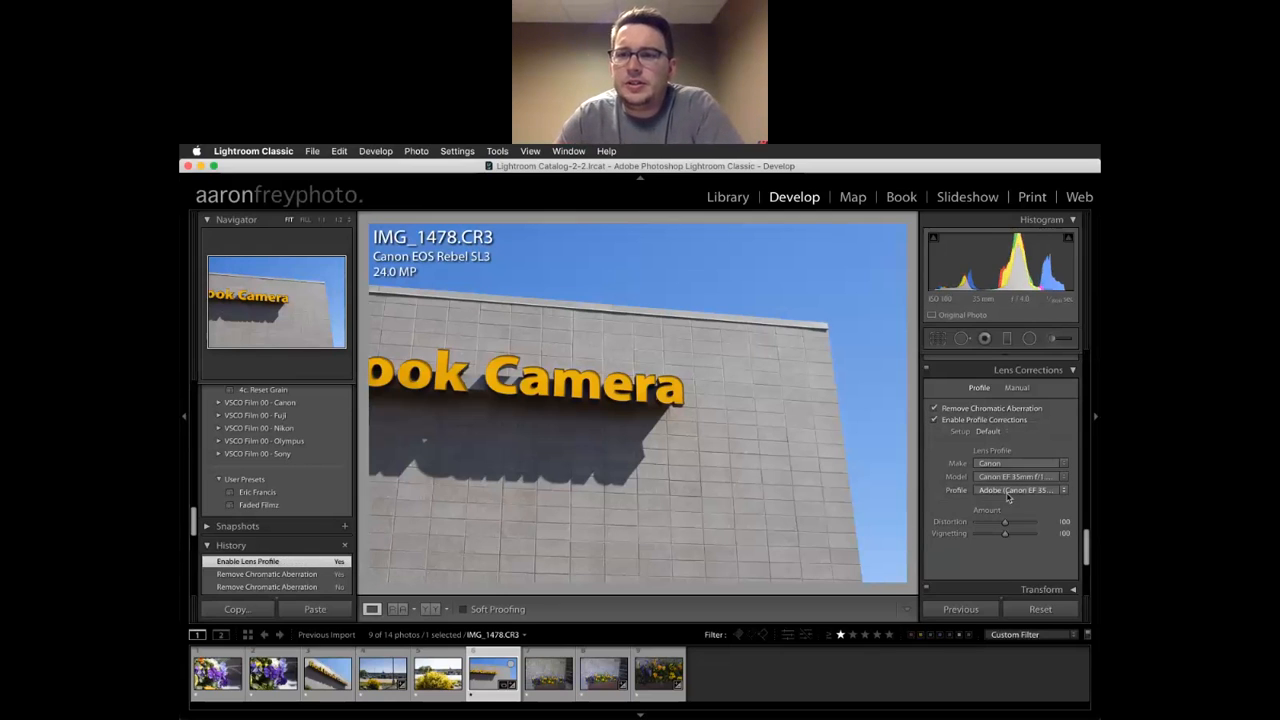
{"action": "left_click", "coordinate": [934, 421]}
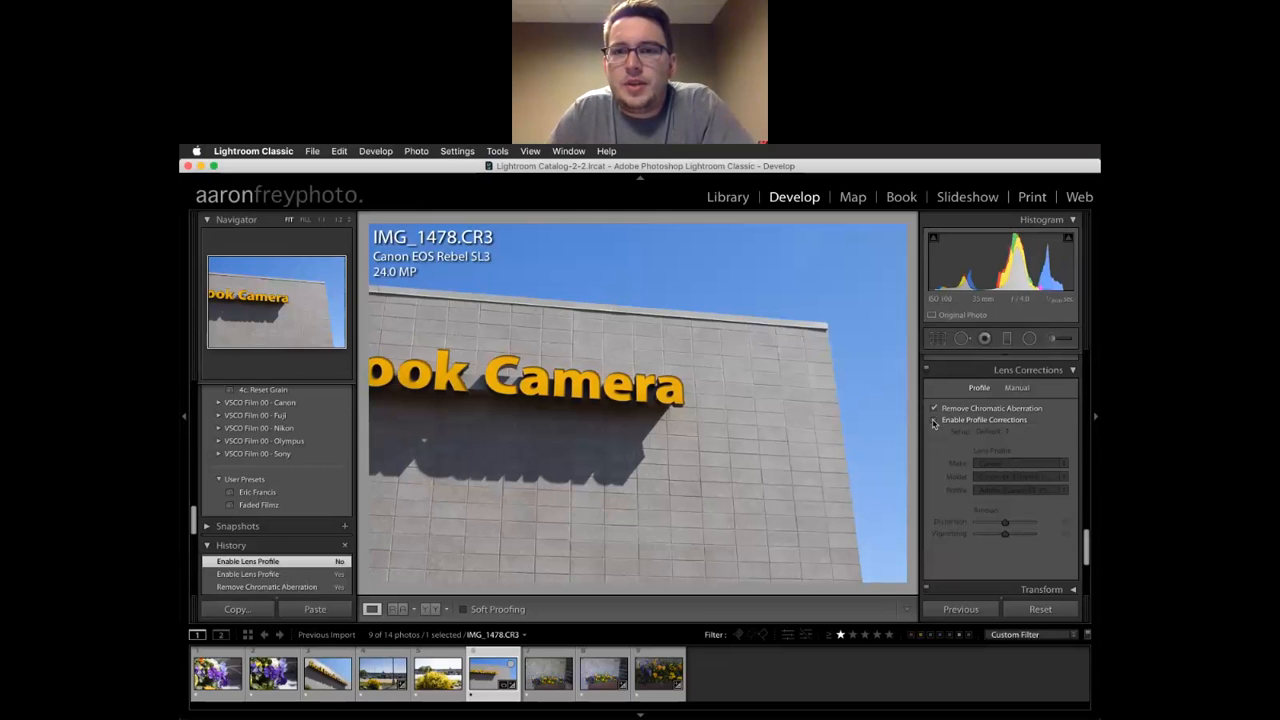
{"action": "left_click", "coordinate": [934, 421]}
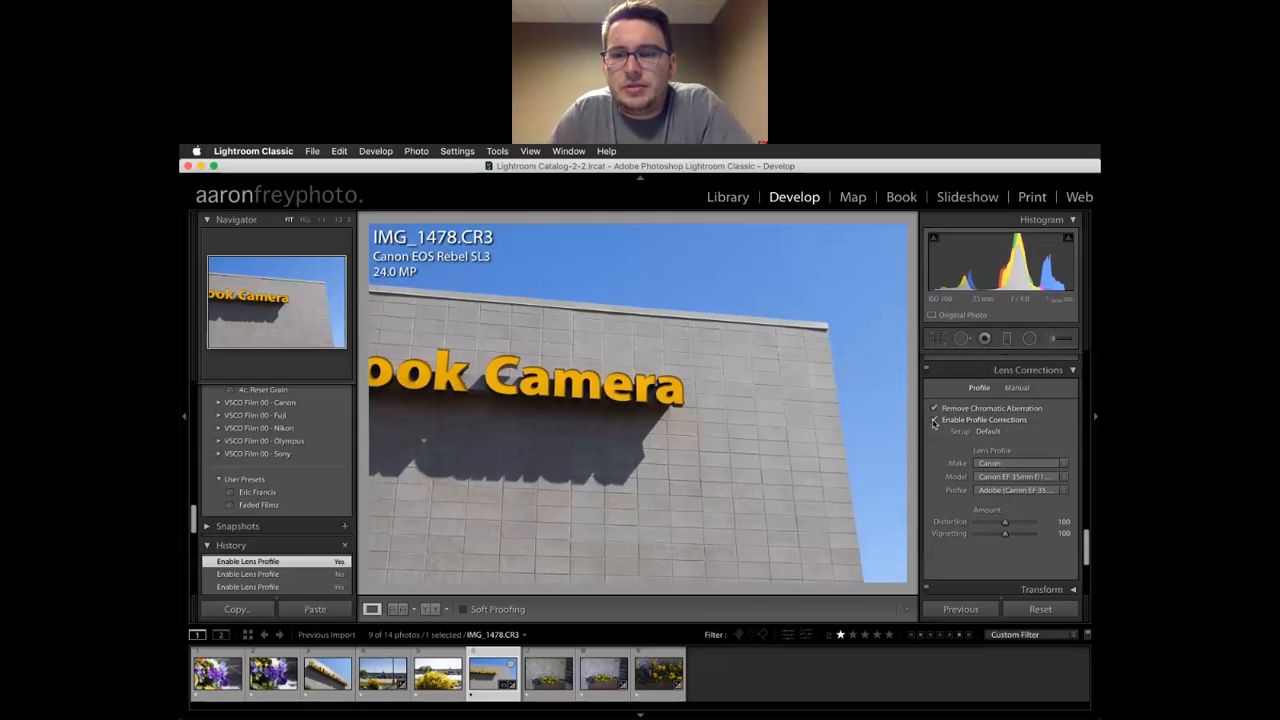
{"action": "left_click", "coordinate": [934, 421]}
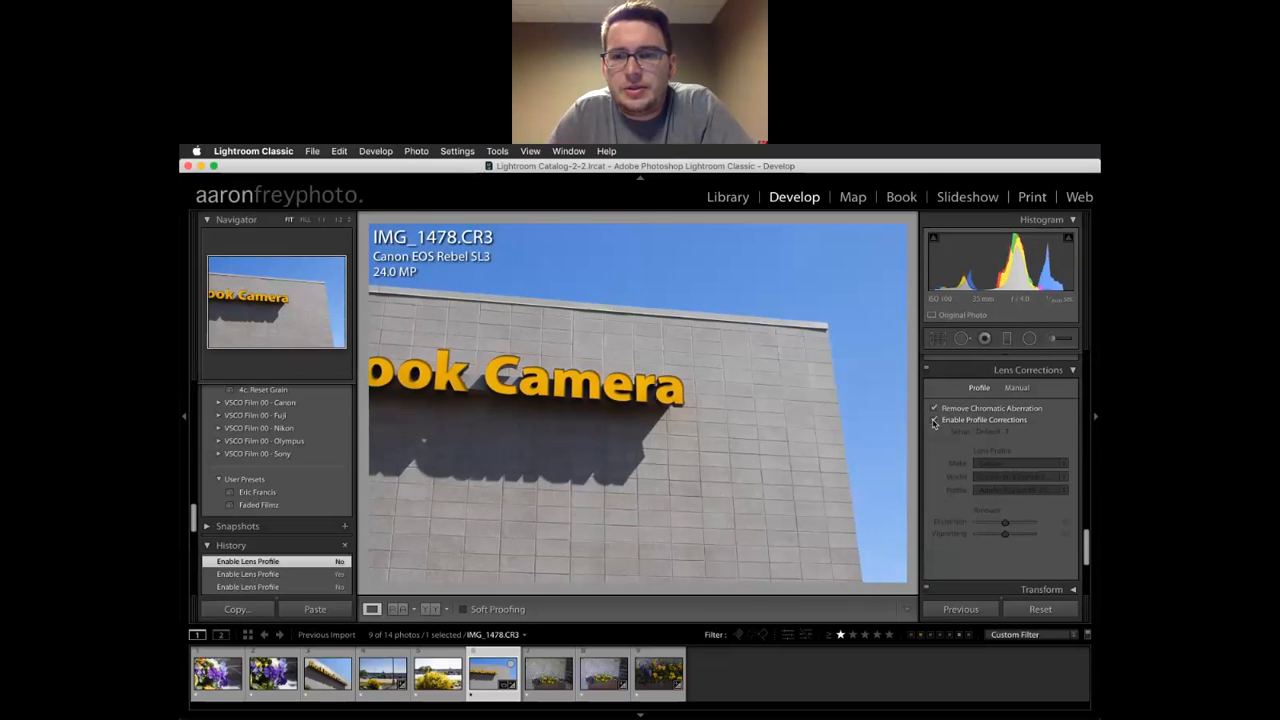
{"action": "left_click", "coordinate": [934, 421]}
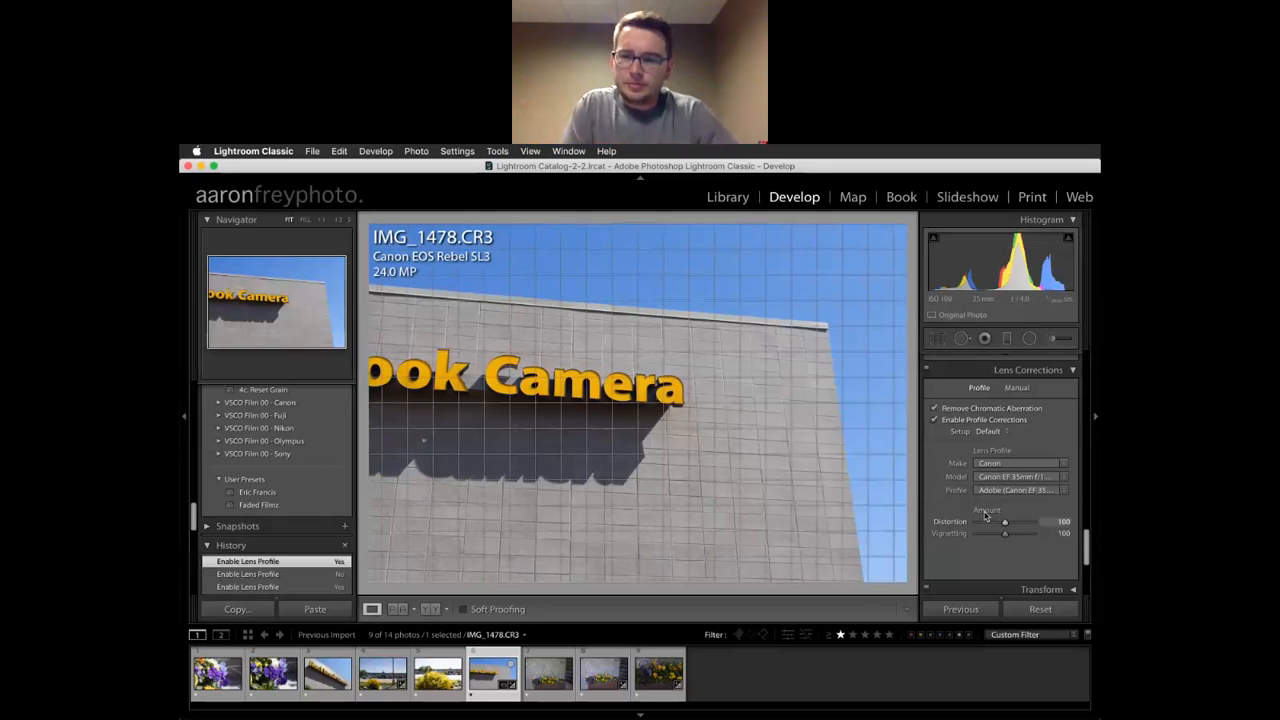
Raise the profile Vignetting correction to 109
{"action": "scroll", "coordinate": [995, 512], "scroll_direction": "down", "scroll_amount": 1}
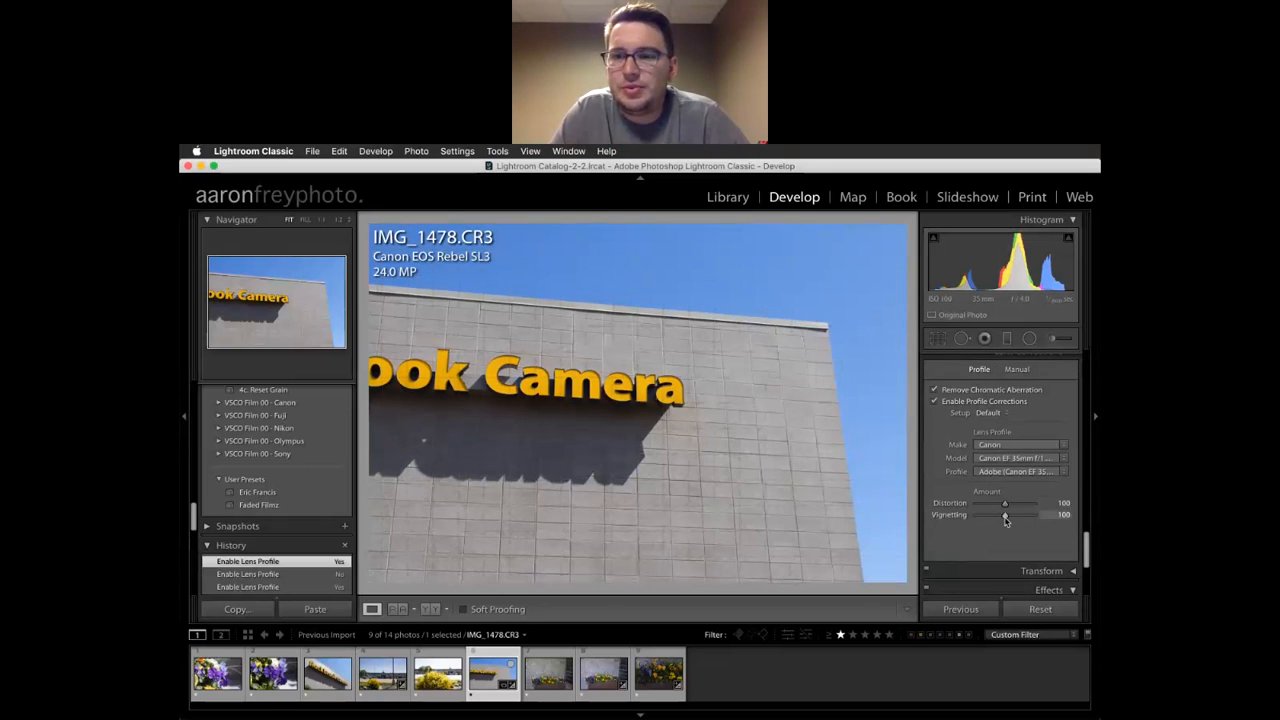
{"action": "mouse_move", "coordinate": [1005, 518]}
{"action": "left_mouse_down"}
{"action": "mouse_move", "coordinate": [954, 525]}
{"action": "mouse_move", "coordinate": [1014, 525]}
{"action": "left_mouse_up"}
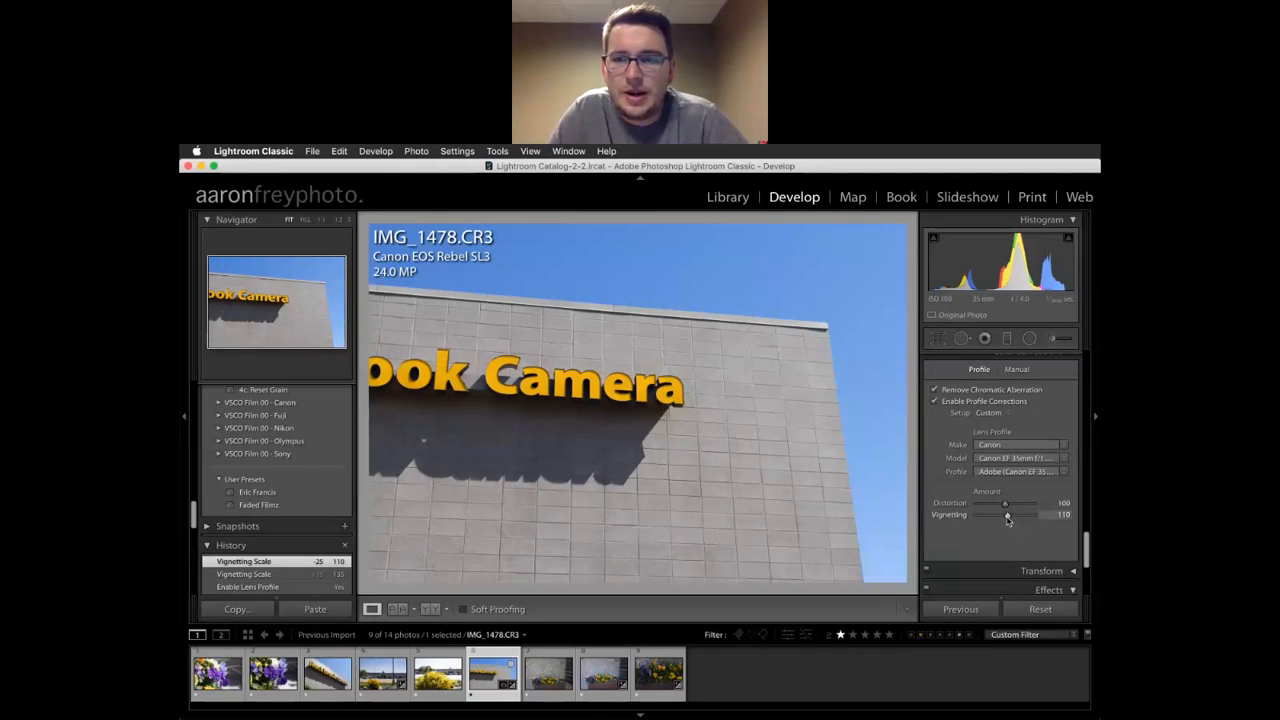
{"action": "mouse_move", "coordinate": [1003, 518]}
{"action": "left_mouse_down"}
{"action": "mouse_move", "coordinate": [988, 518]}
{"action": "mouse_move", "coordinate": [1006, 517]}
{"action": "left_mouse_up"}
{"action": "scroll", "coordinate": [1008, 515], "scroll_direction": "up", "scroll_amount": 3}
Set the manual defringe Purple Hue range to 34/70, leaving Purple Amount at 0
{"action": "left_click", "coordinate": [1017, 491]}
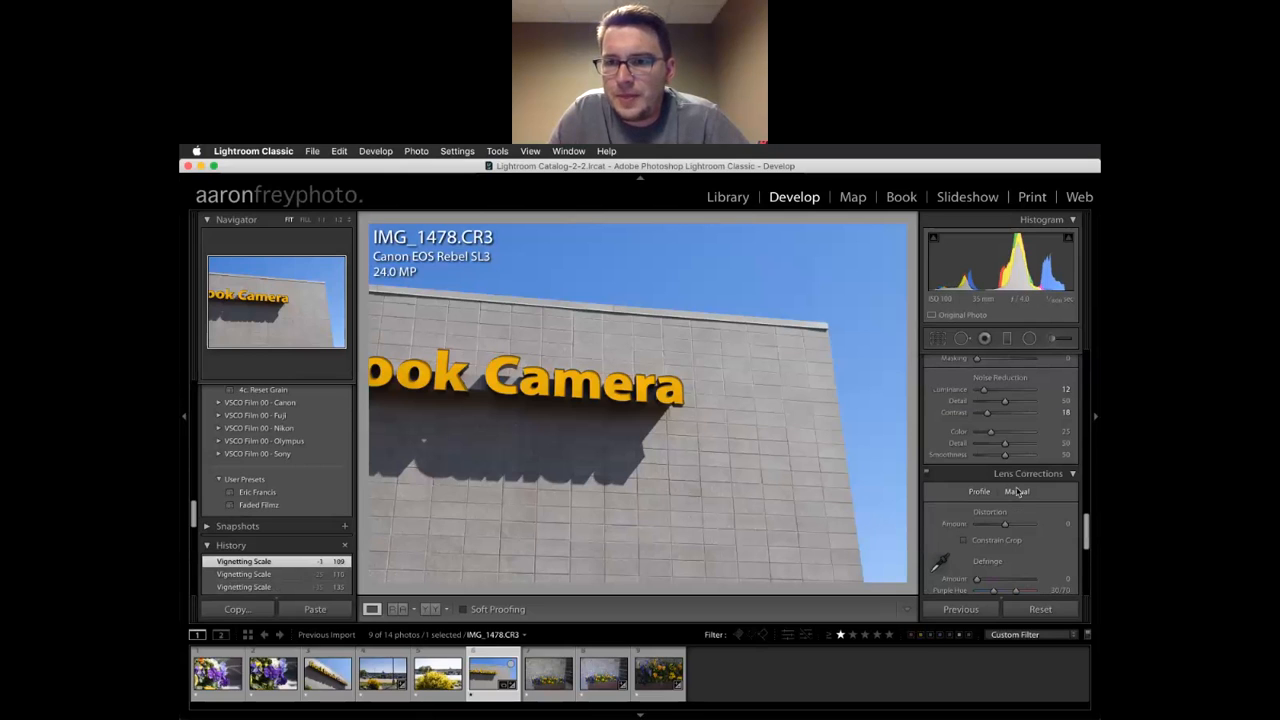
{"action": "scroll", "coordinate": [1015, 488], "scroll_direction": "down", "scroll_amount": 3}
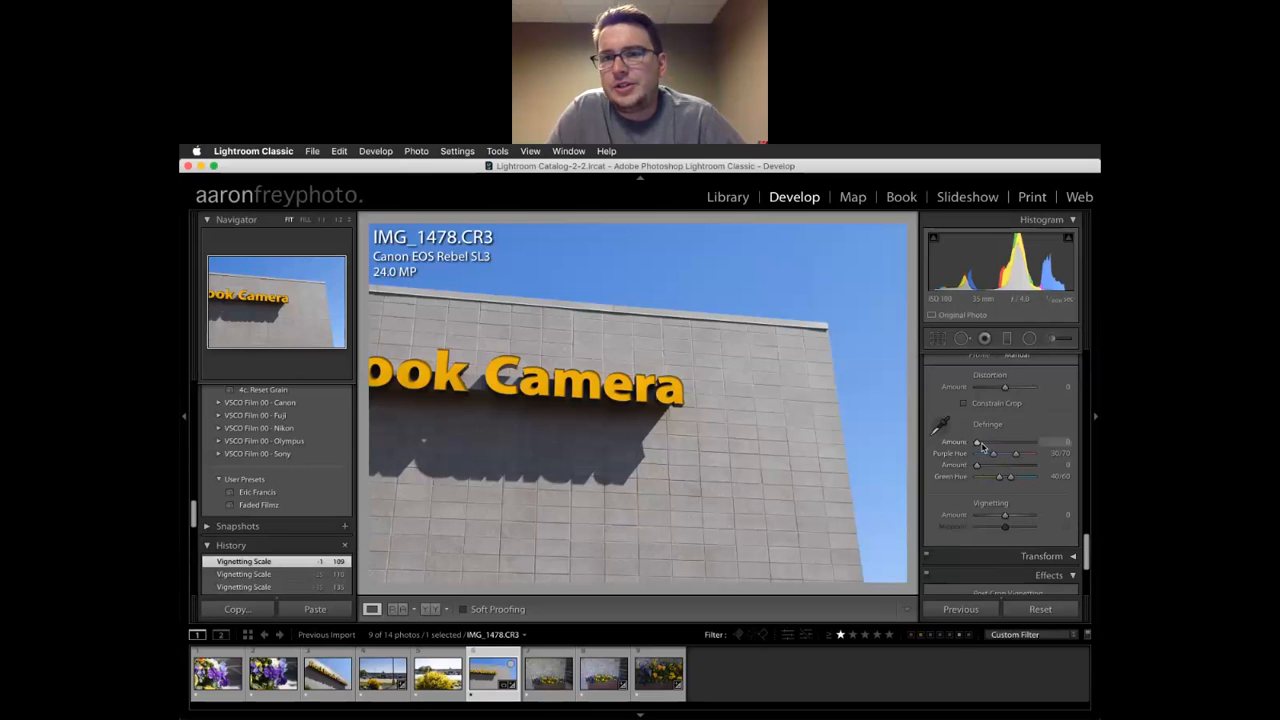
{"action": "scroll", "coordinate": [987, 444], "scroll_direction": "up", "scroll_amount": 1}
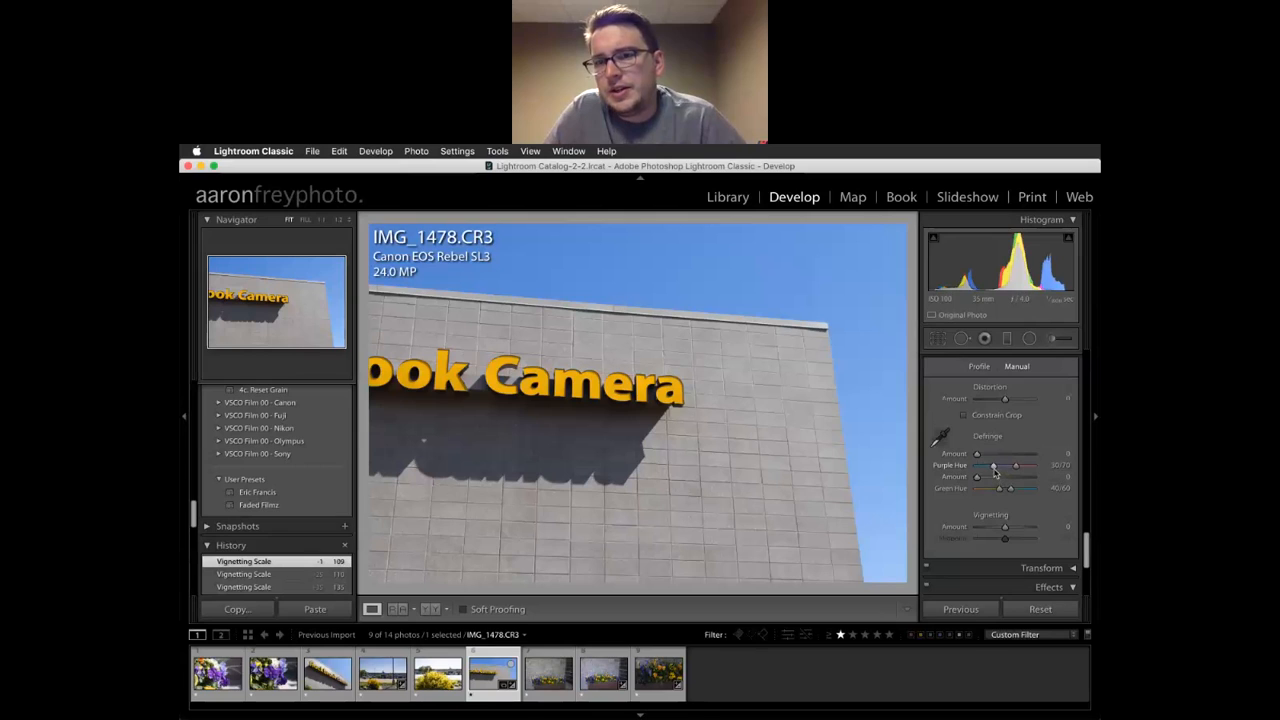
{"action": "mouse_move", "coordinate": [995, 471]}
{"action": "left_mouse_down"}
{"action": "mouse_move", "coordinate": [985, 457]}
{"action": "mouse_move", "coordinate": [1000, 457]}
{"action": "mouse_move", "coordinate": [977, 457]}
{"action": "left_mouse_up"}
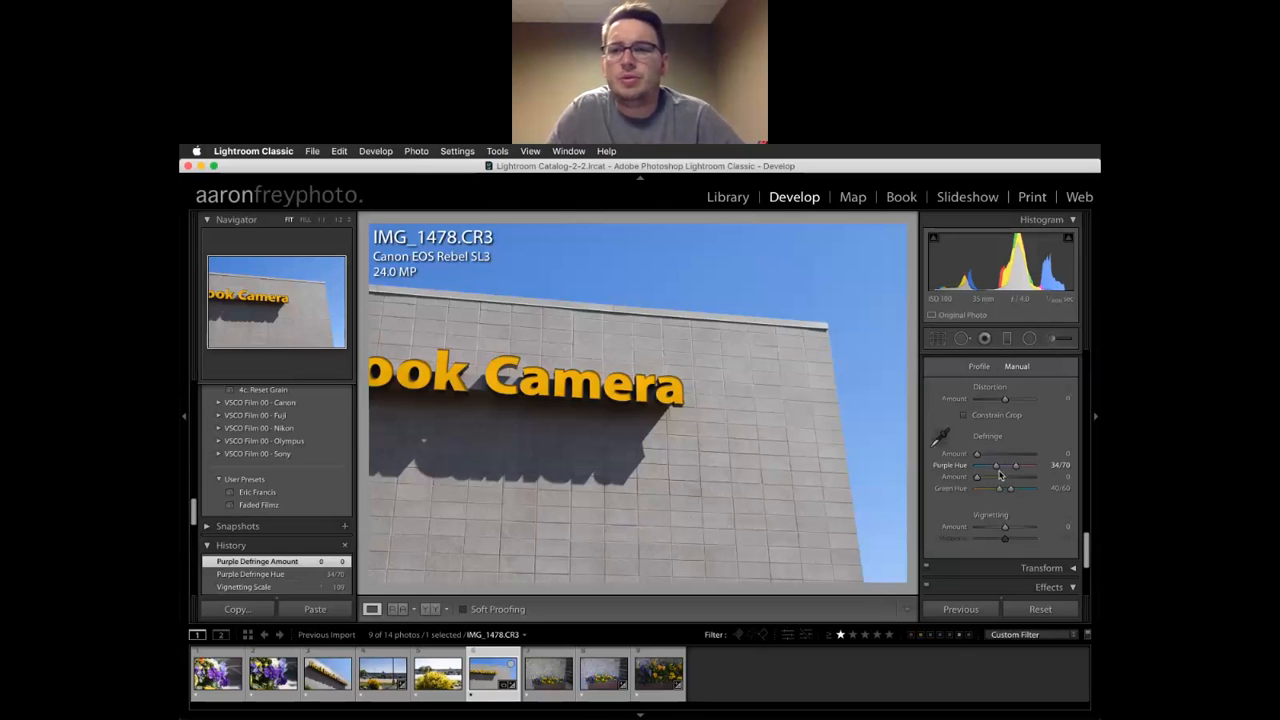
{"action": "mouse_move", "coordinate": [978, 457]}
{"action": "left_mouse_down"}
{"action": "mouse_move", "coordinate": [1003, 452]}
{"action": "mouse_move", "coordinate": [976, 455]}
{"action": "left_mouse_up"}
{"action": "scroll", "coordinate": [1055, 440], "scroll_direction": "down", "scroll_amount": 3}
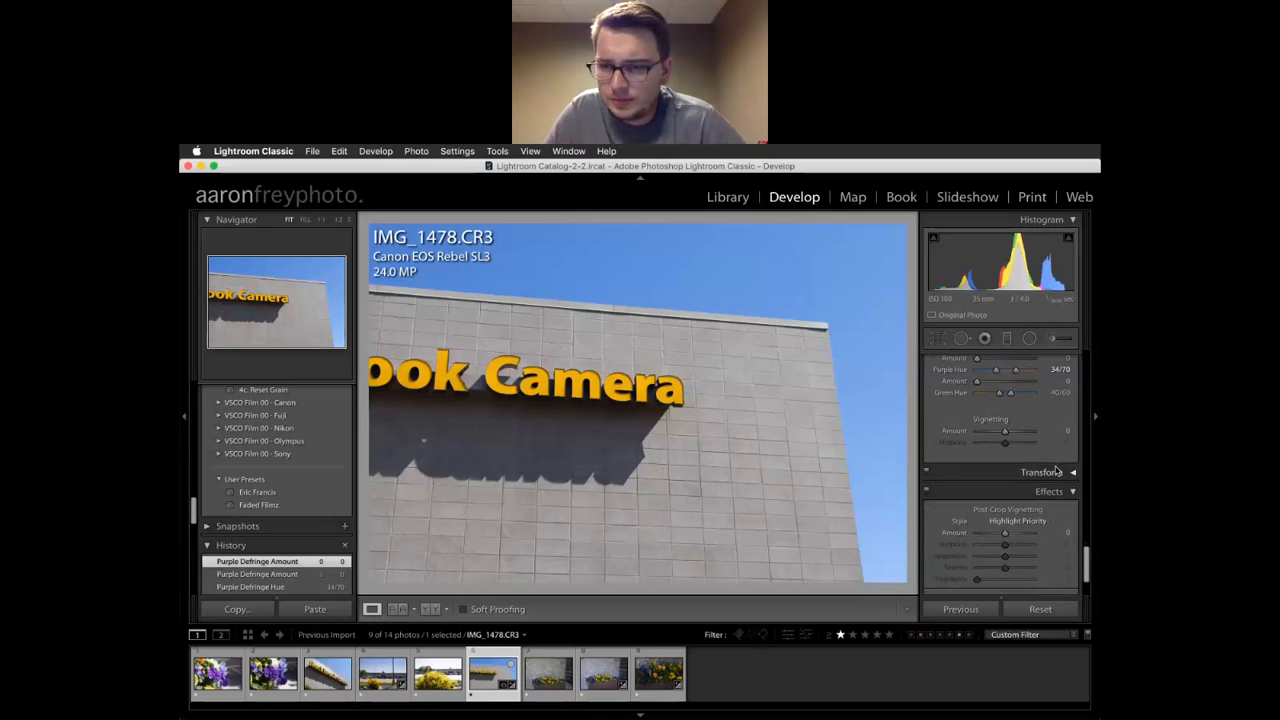
Give IMG_1478 a Transform Rotate of +0.5, keeping vertical and horizontal perspective at 0
{"action": "left_click", "coordinate": [1056, 469]}
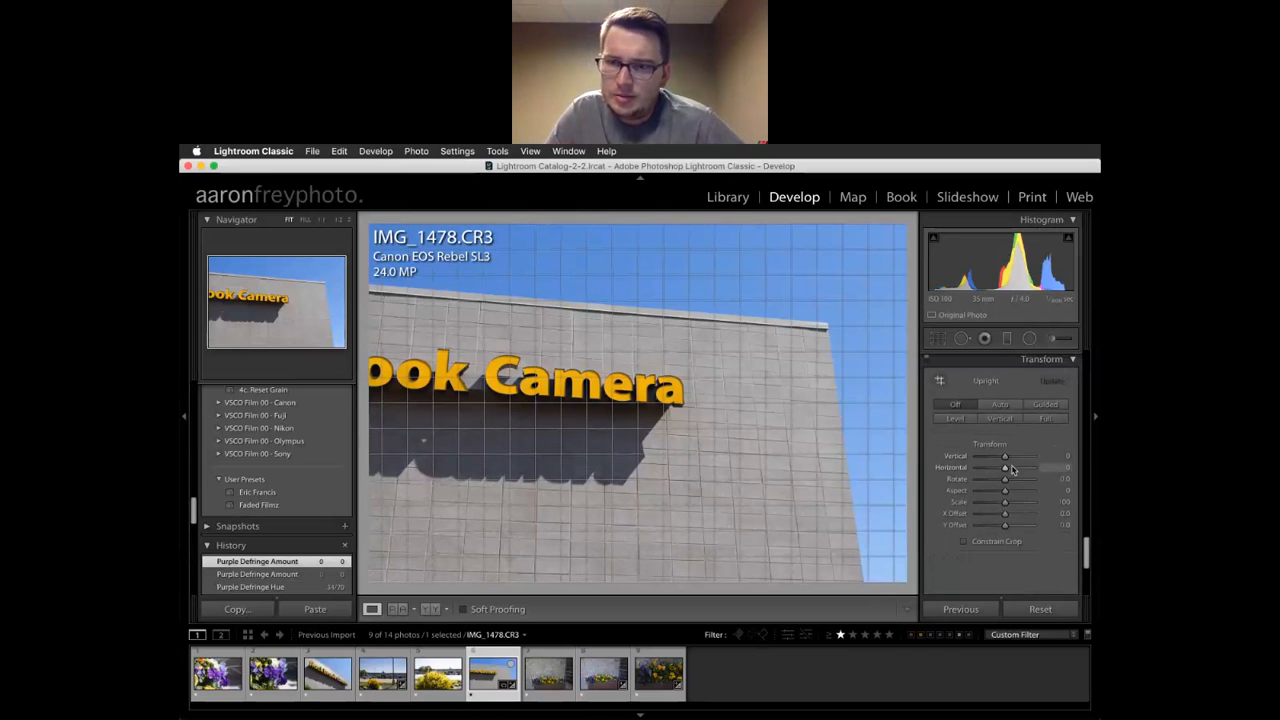
{"action": "mouse_move", "coordinate": [1006, 458]}
{"action": "left_mouse_down"}
{"action": "mouse_move", "coordinate": [979, 458]}
{"action": "mouse_move", "coordinate": [1020, 470]}
{"action": "mouse_move", "coordinate": [1005, 472]}
{"action": "left_mouse_up"}
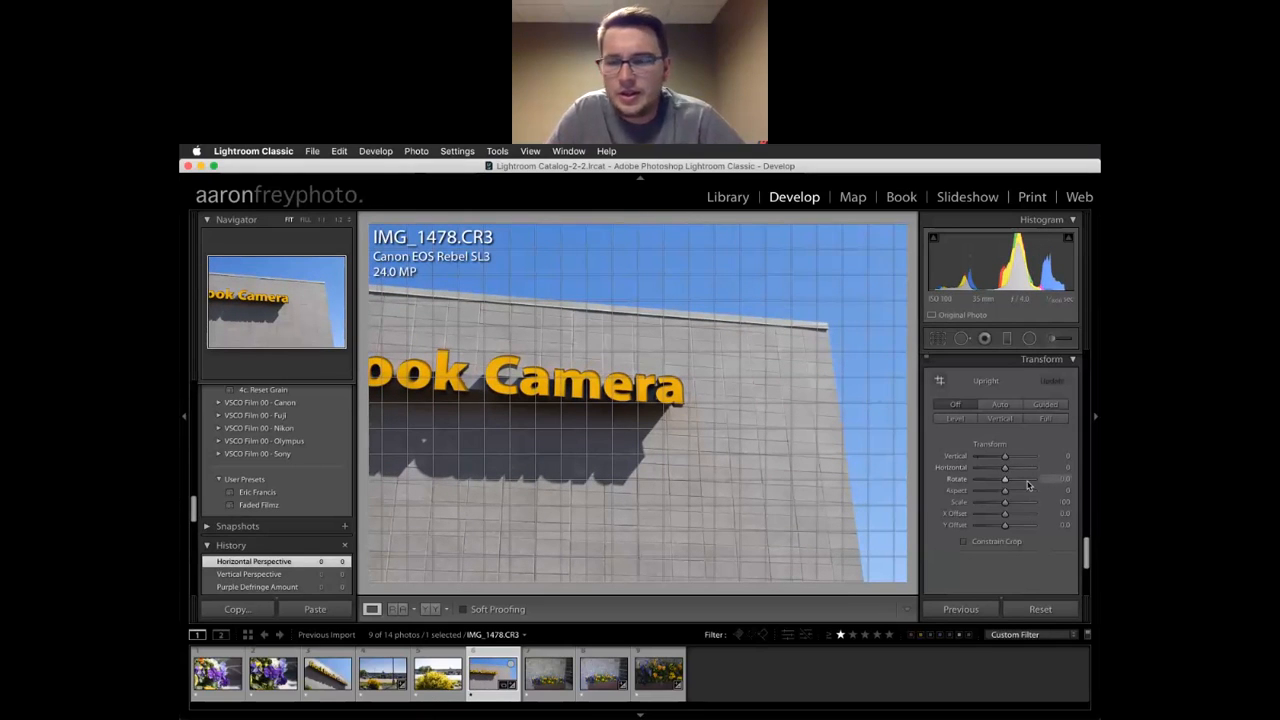
{"action": "left_click_drag", "start_coordinate": [1006, 486], "coordinate": [1007, 485]}
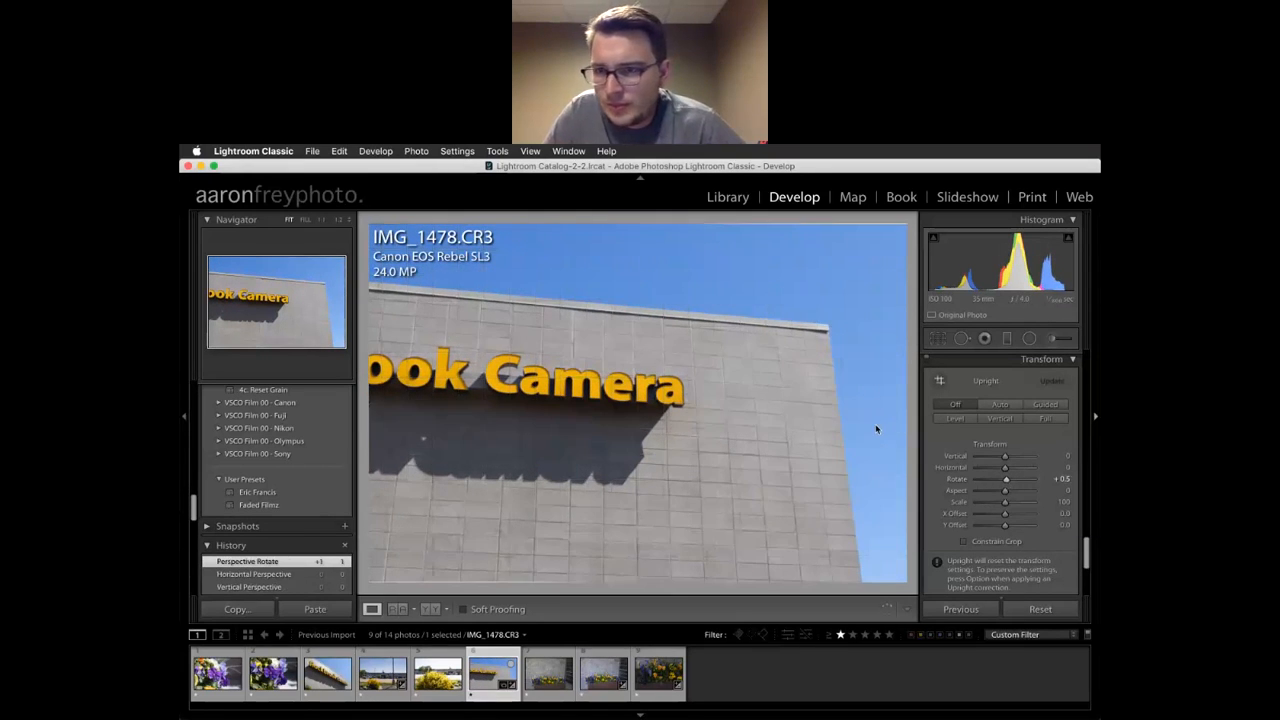
{"action": "scroll", "coordinate": [1057, 514], "scroll_direction": "down", "scroll_amount": 5}
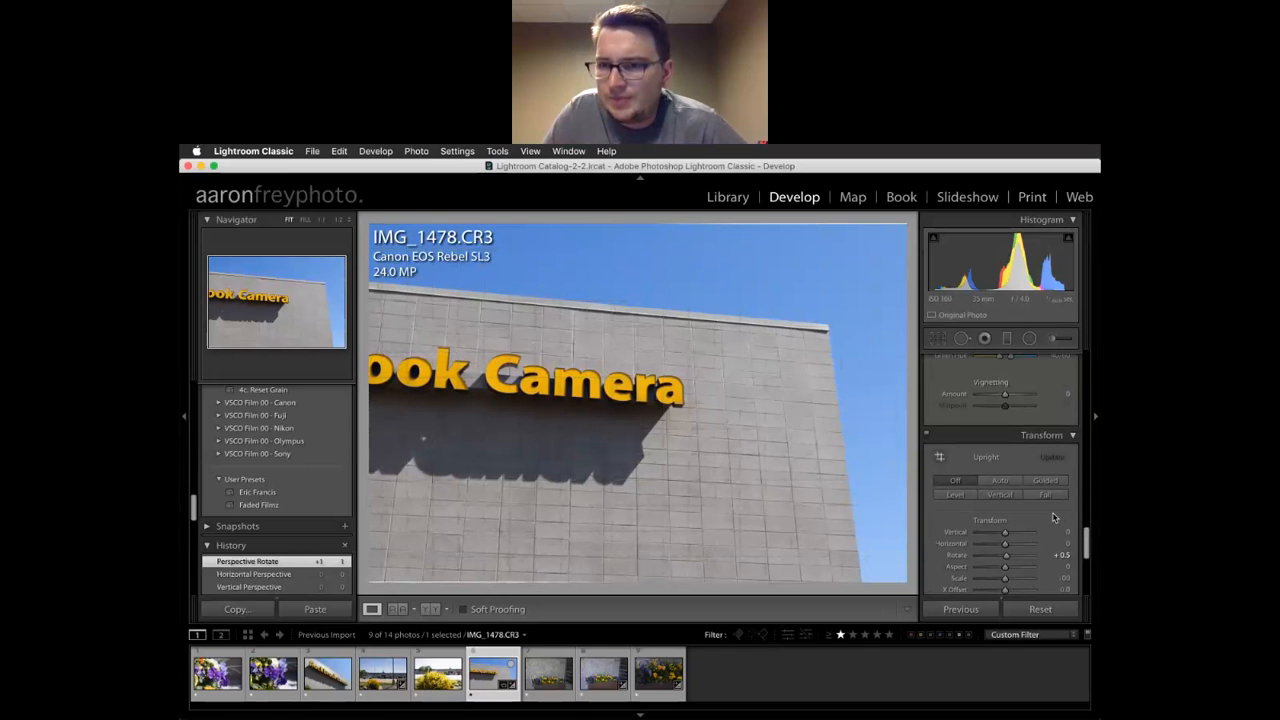
{"action": "left_click", "coordinate": [1073, 436]}
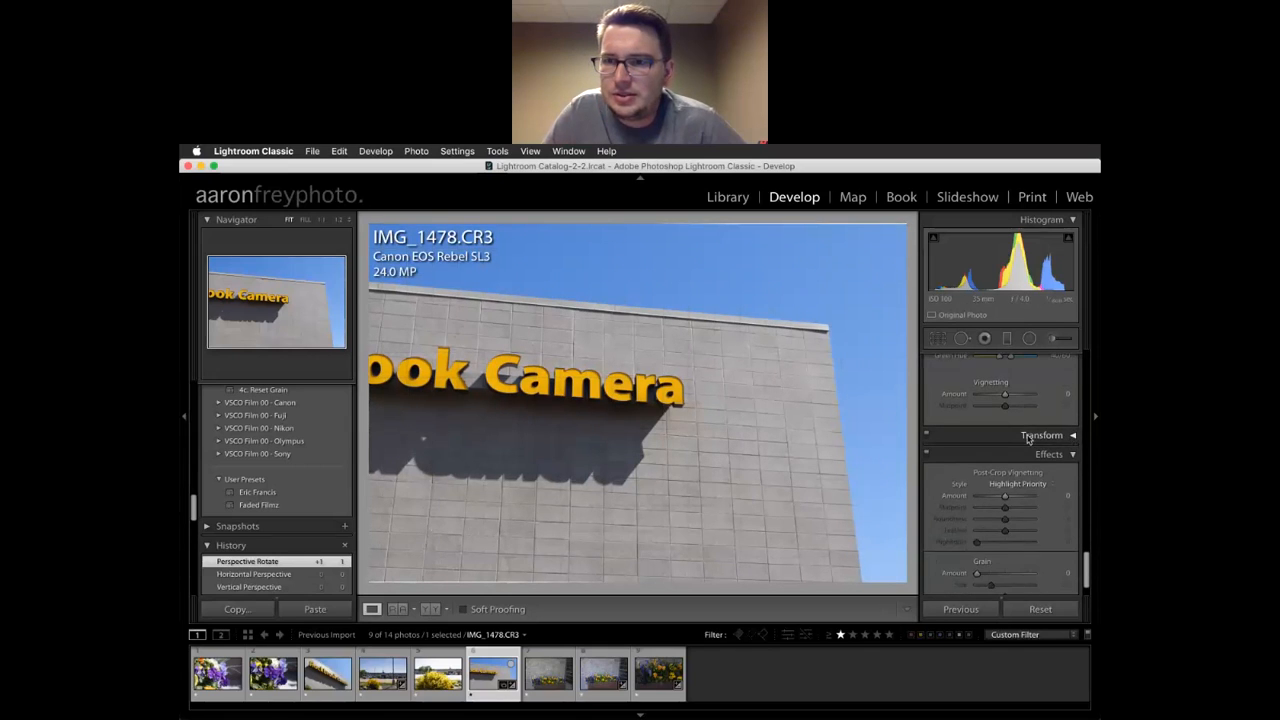
Add a Highlight Priority post-crop vignette with Amount -28 and Feather 76
{"action": "scroll", "coordinate": [1068, 440], "scroll_direction": "down", "scroll_amount": 2}
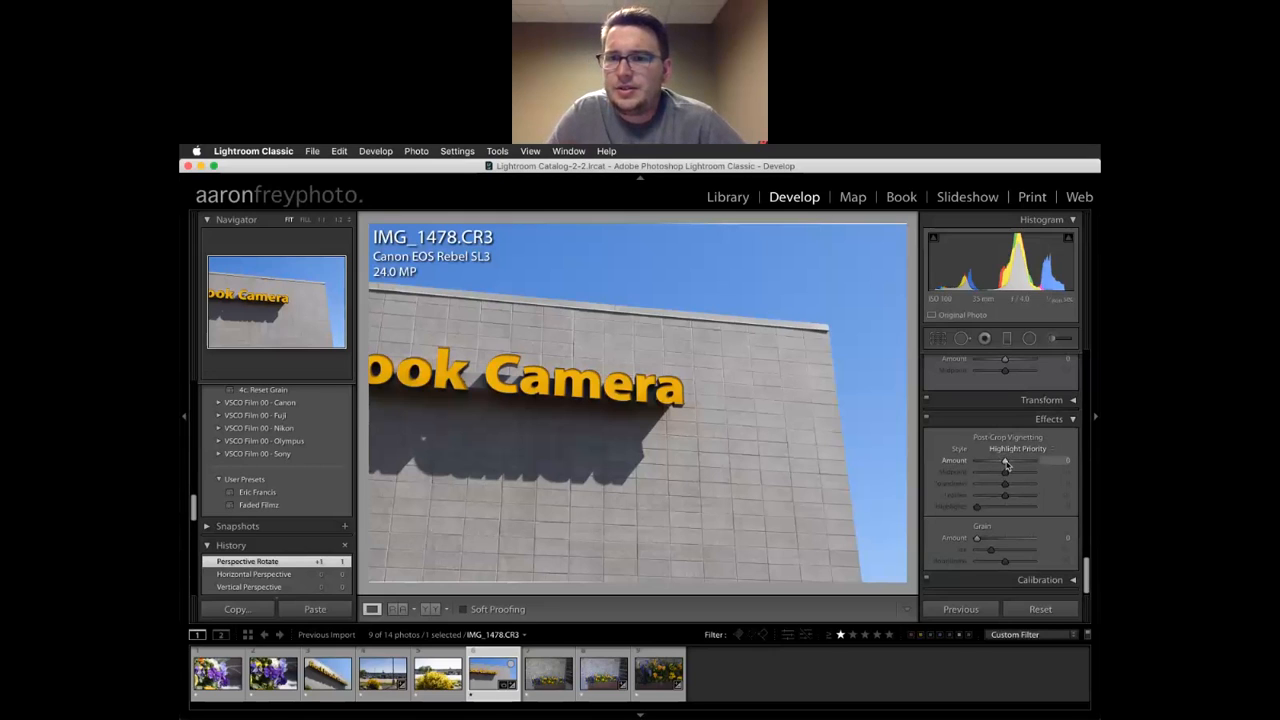
{"action": "left_click_drag", "start_coordinate": [1006, 463], "coordinate": [999, 467]}
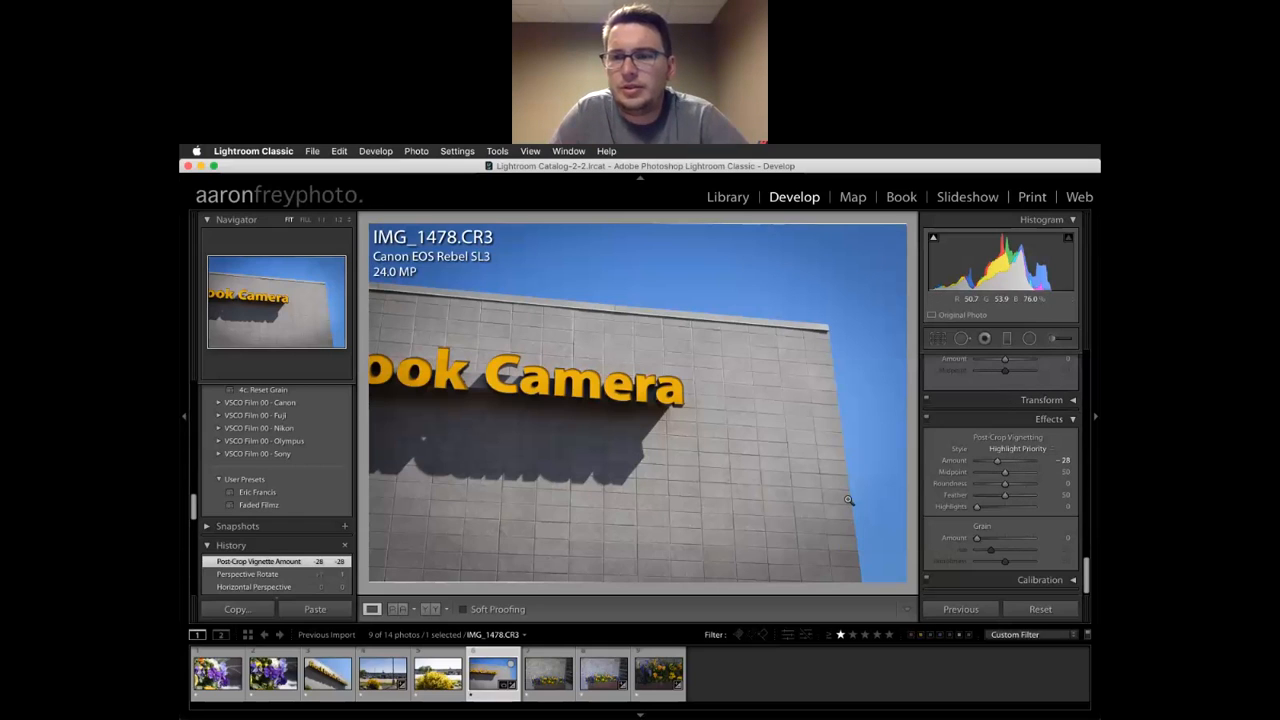
{"action": "left_click_drag", "start_coordinate": [1005, 497], "coordinate": [949, 503]}
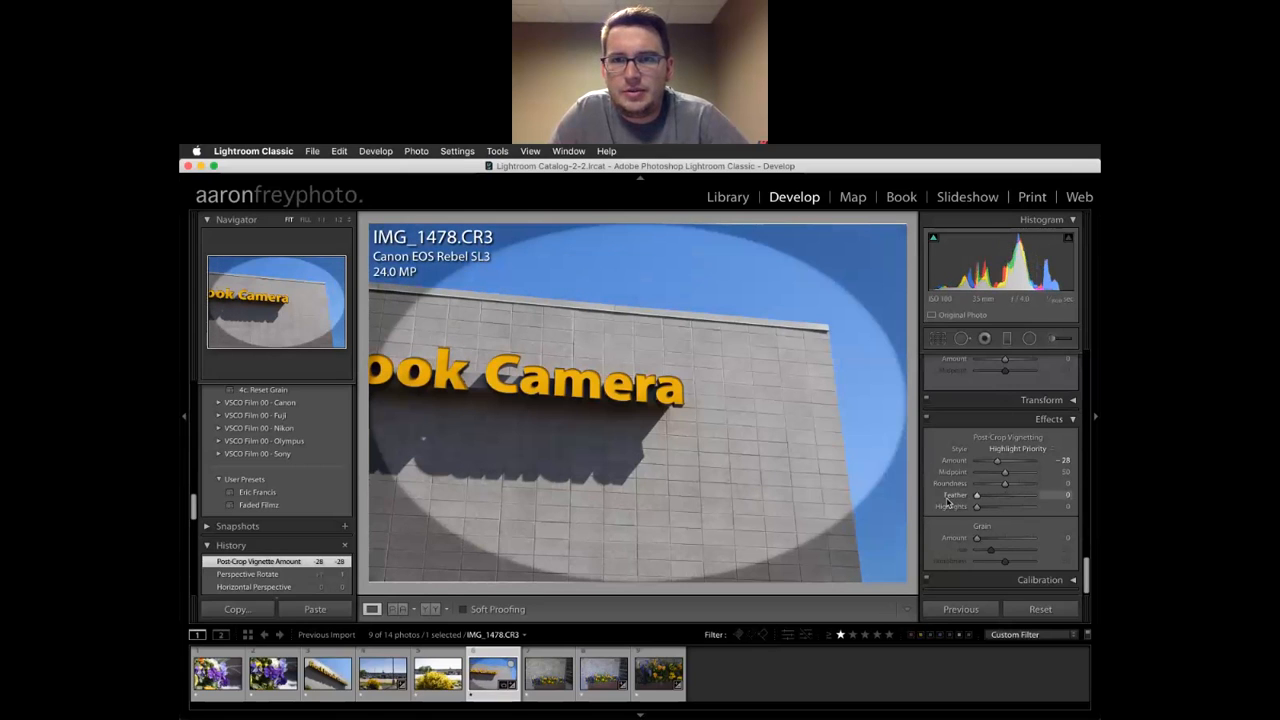
{"action": "left_click_drag", "start_coordinate": [977, 498], "coordinate": [1019, 497]}
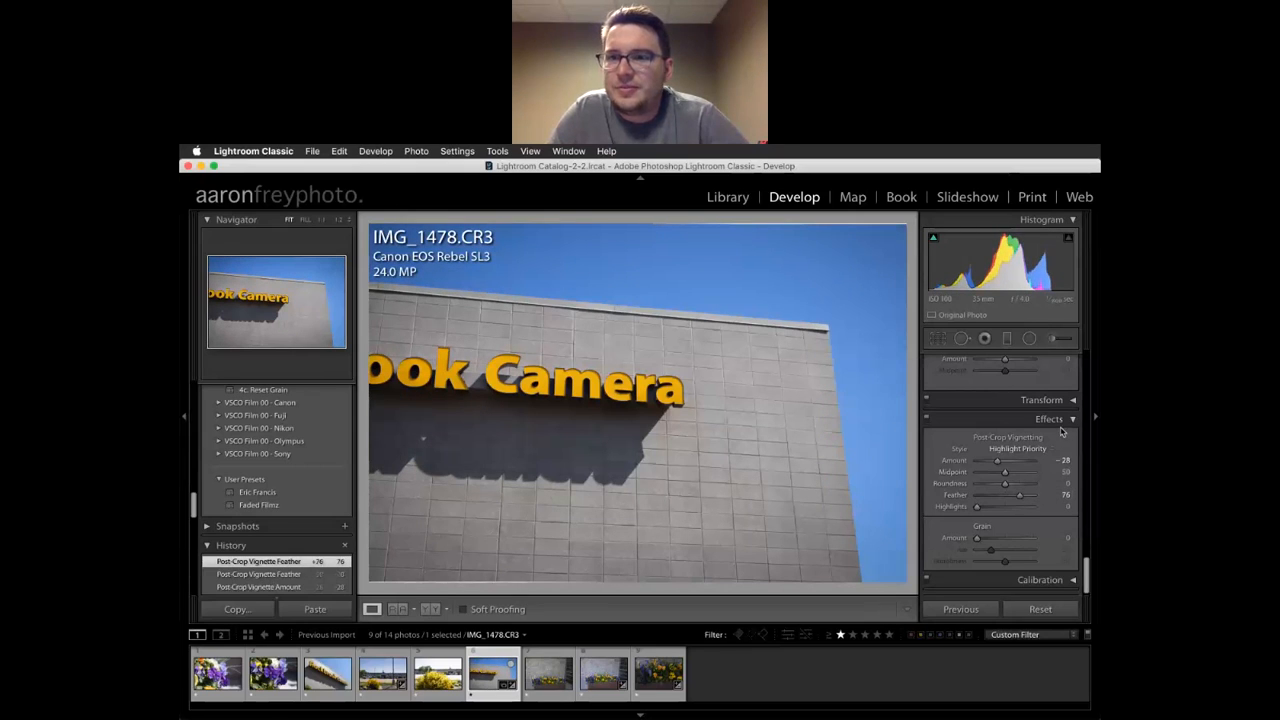
Reset the Transform Rotate value to 0
{"action": "left_click", "coordinate": [1041, 399]}
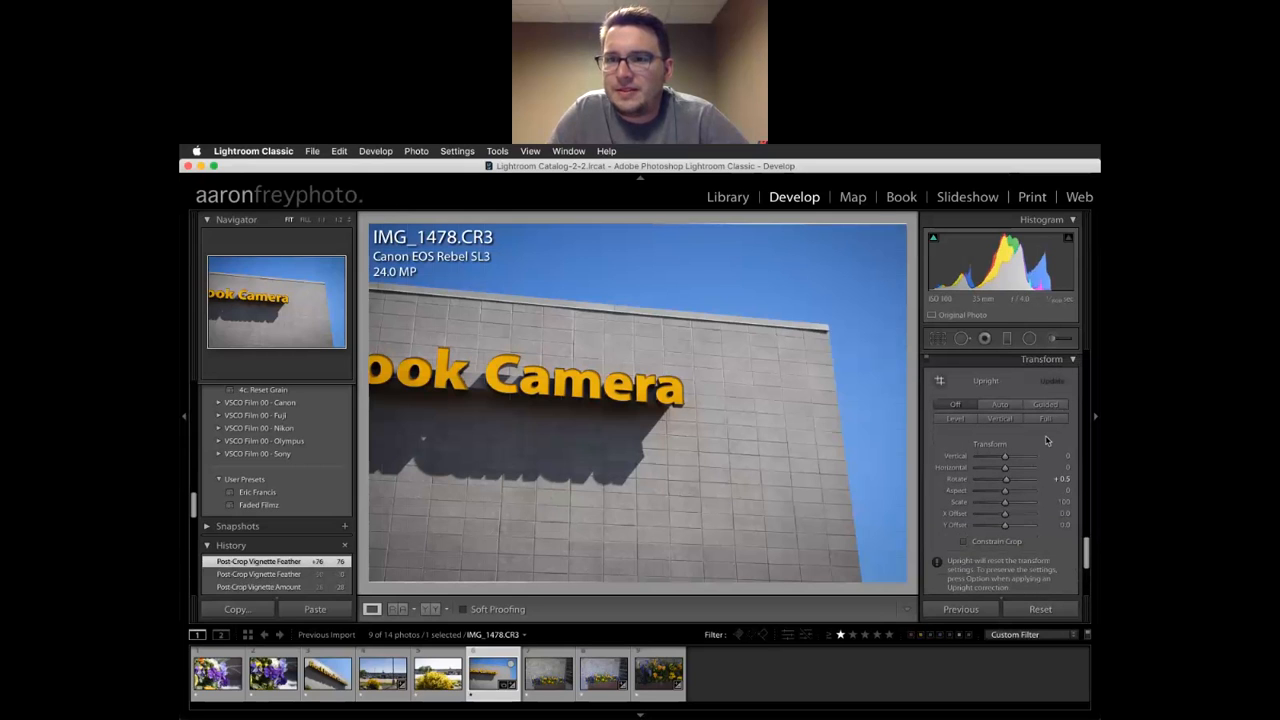
{"action": "left_click", "coordinate": [1058, 479]}
{"action": "type", "text": "0"}
{"action": "key", "text": "Return"}
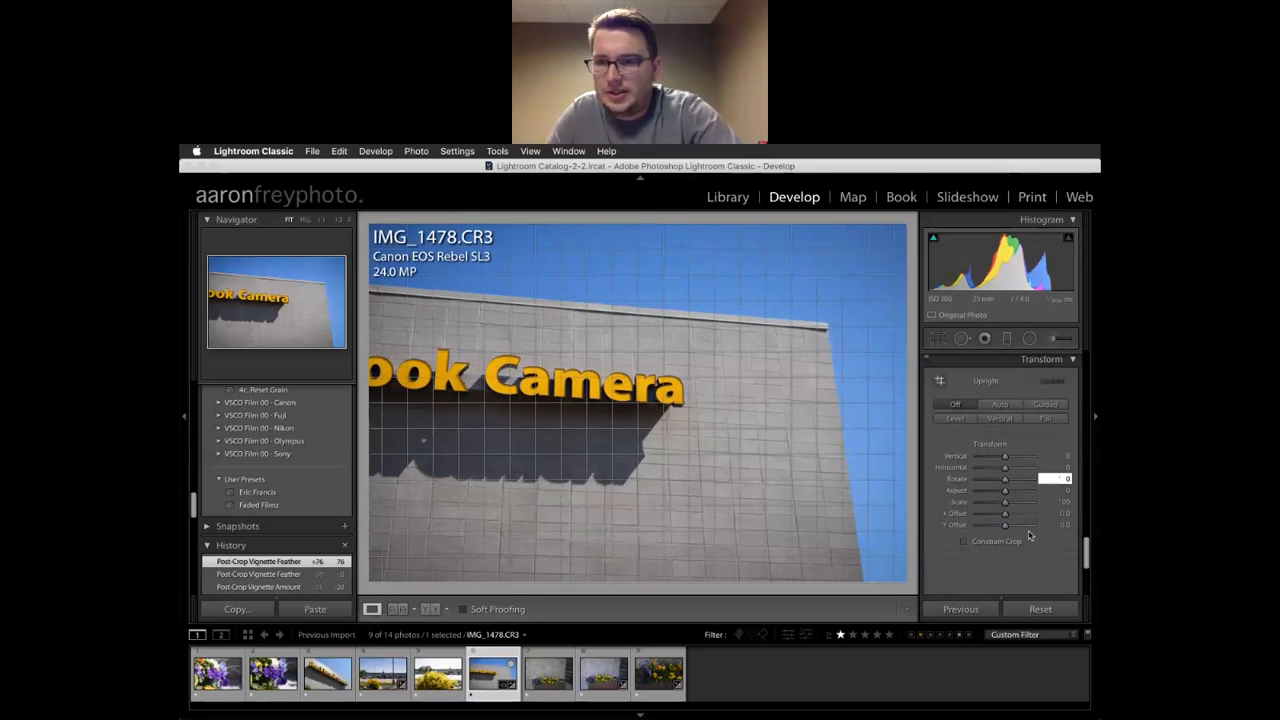
{"action": "scroll", "coordinate": [978, 502], "scroll_direction": "down", "scroll_amount": 5}
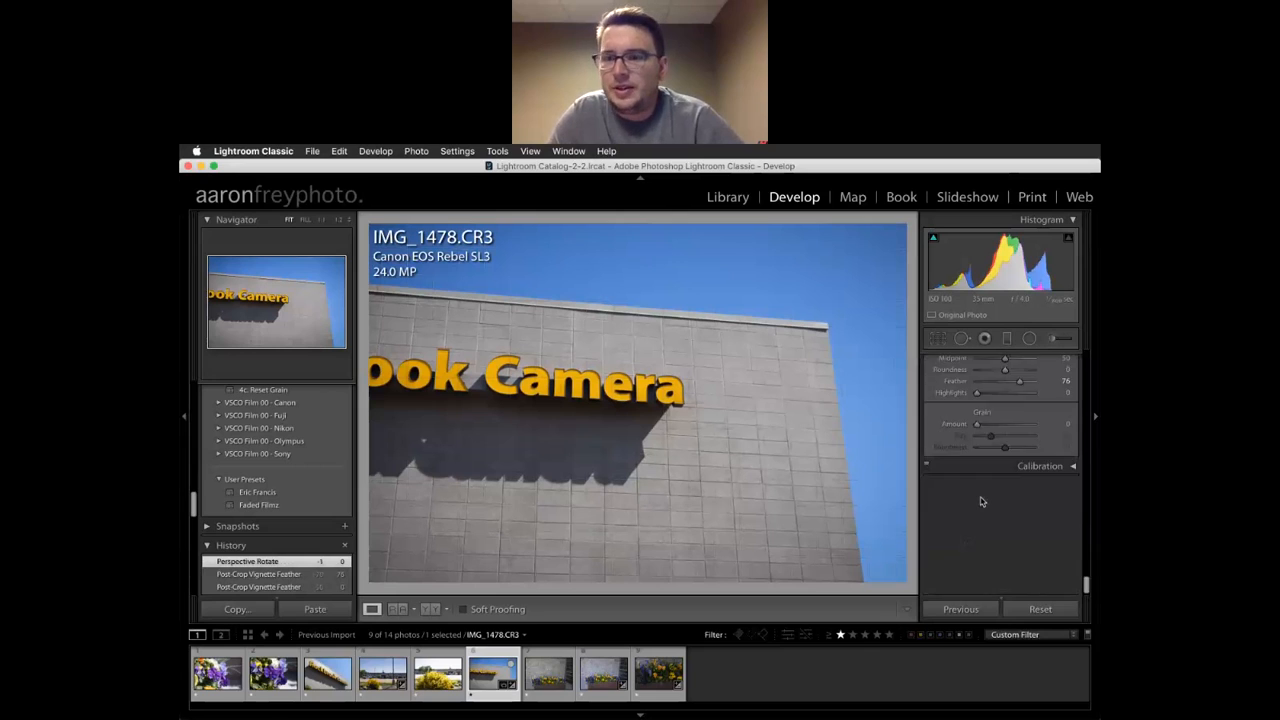
Check the Calibration process version, keep the current one, and scroll back up to Basic
{"action": "left_click", "coordinate": [1049, 419]}
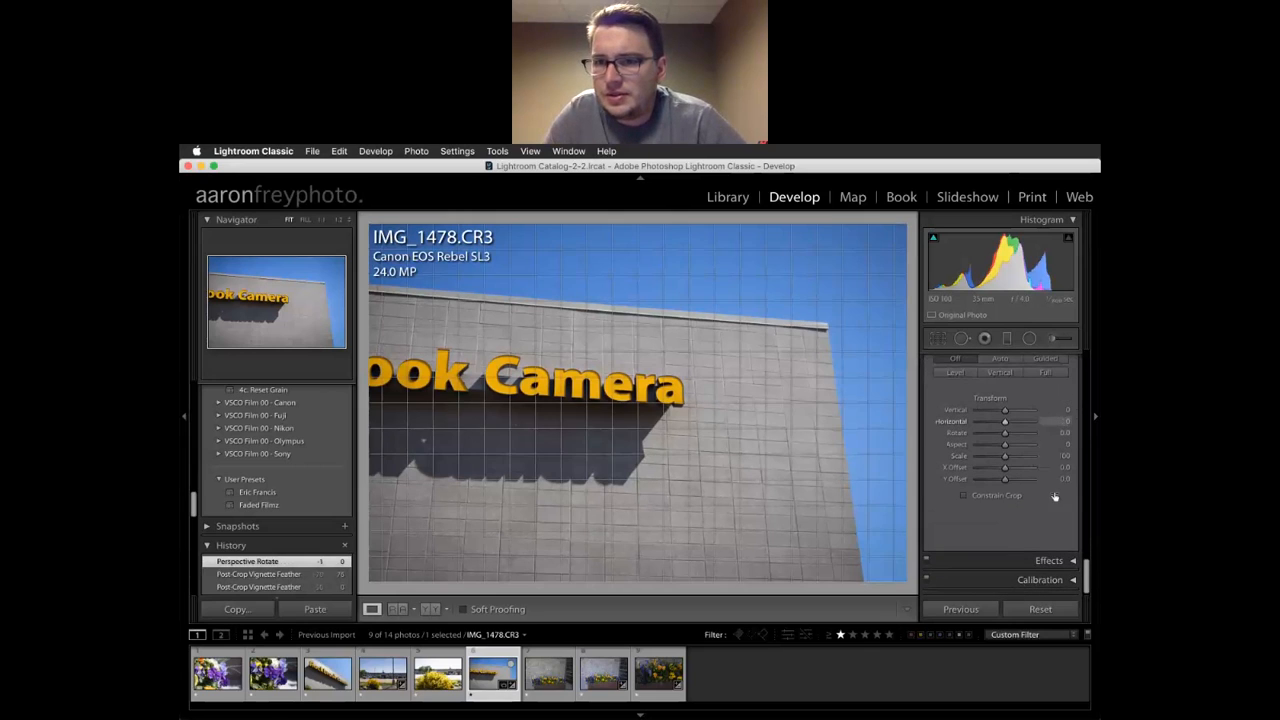
{"action": "left_click", "coordinate": [1048, 584]}
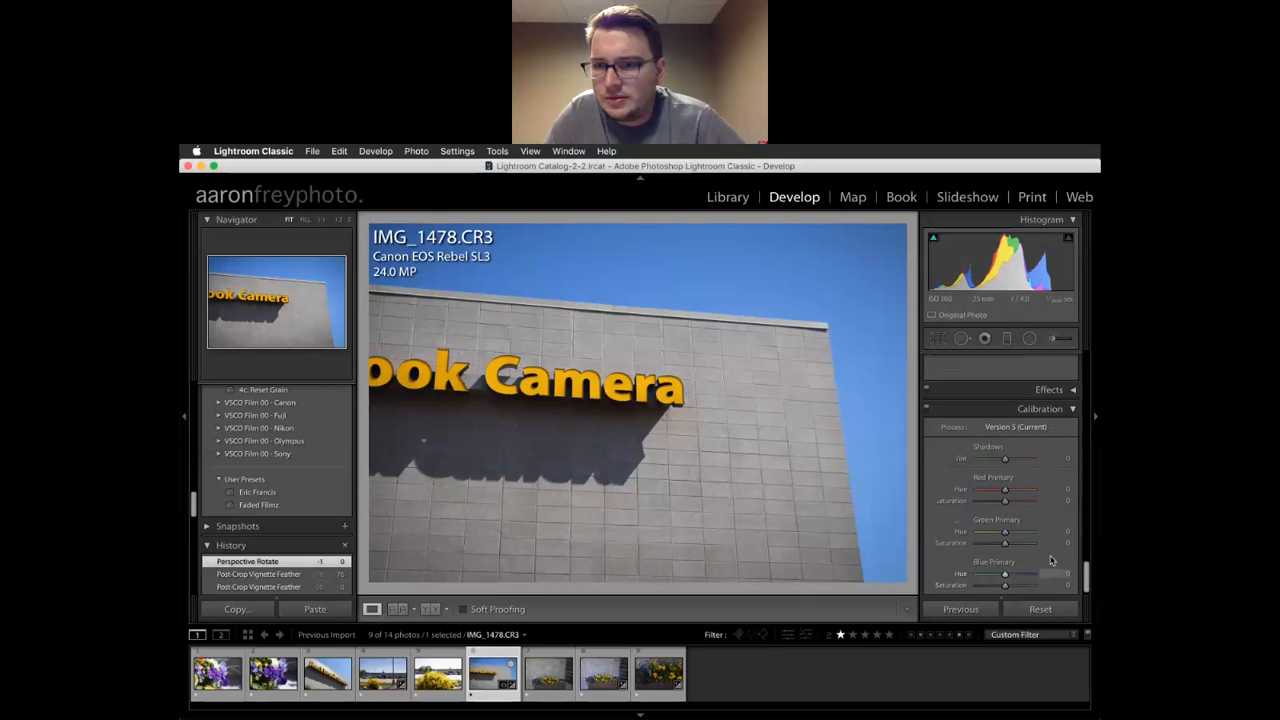
{"action": "left_click", "coordinate": [1010, 421]}
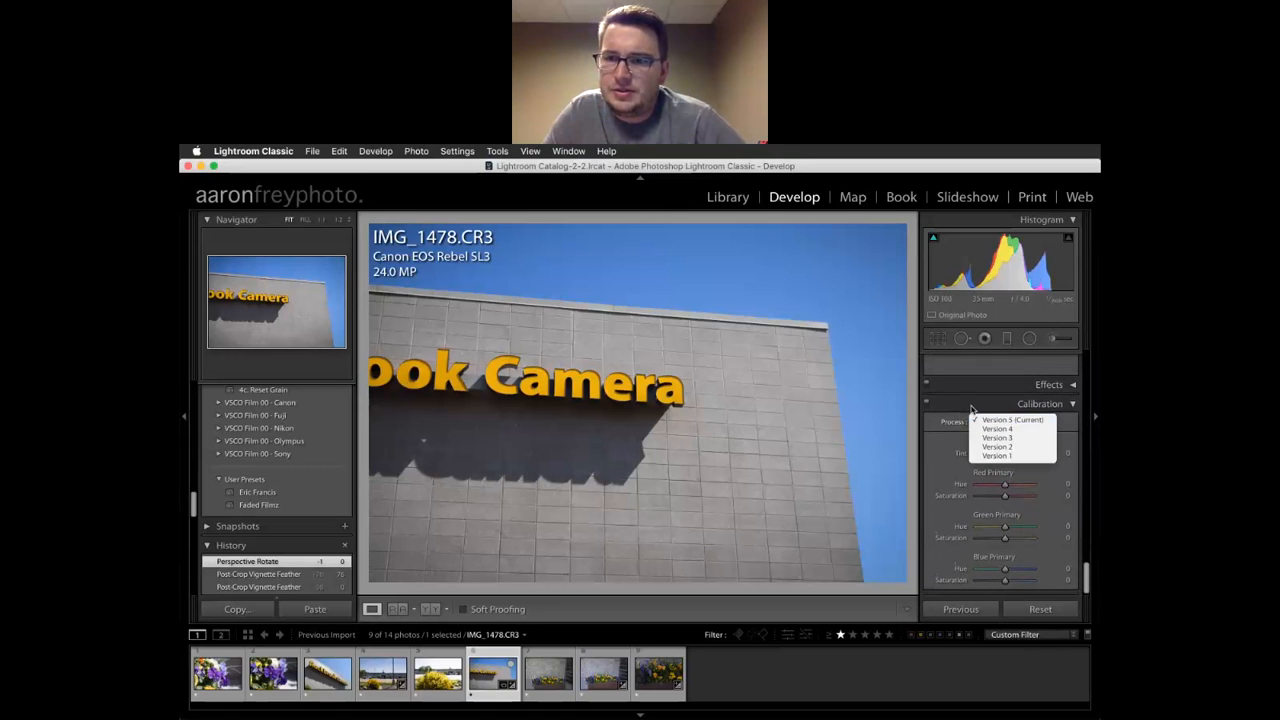
{"action": "left_click", "coordinate": [971, 409]}
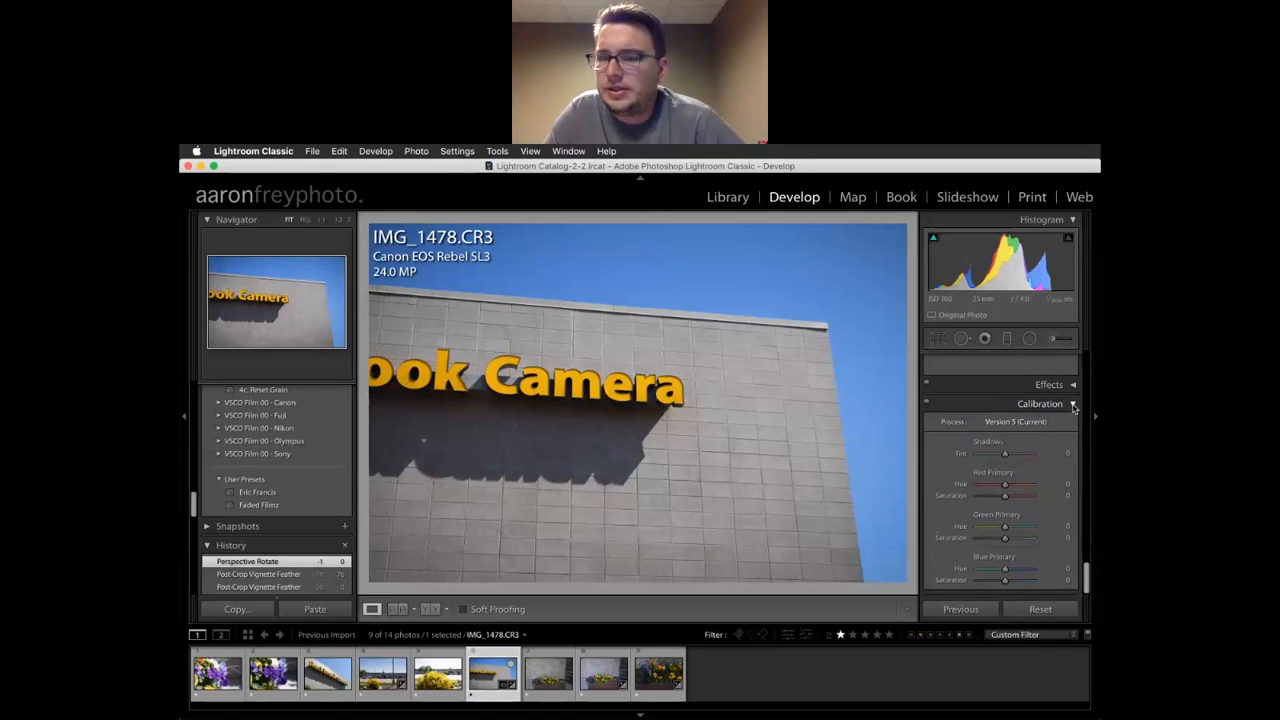
{"action": "scroll", "coordinate": [1073, 406], "scroll_direction": "up", "scroll_amount": 5}
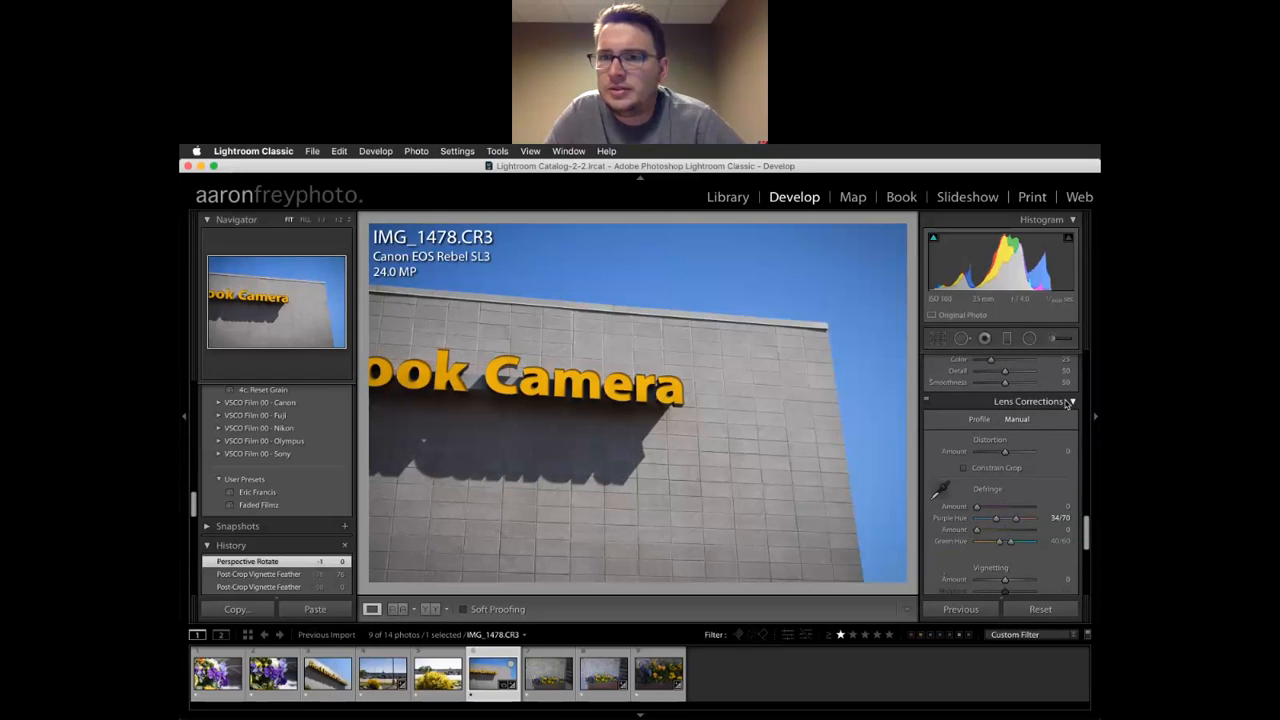
{"action": "scroll", "coordinate": [1068, 403], "scroll_direction": "up", "scroll_amount": 10}
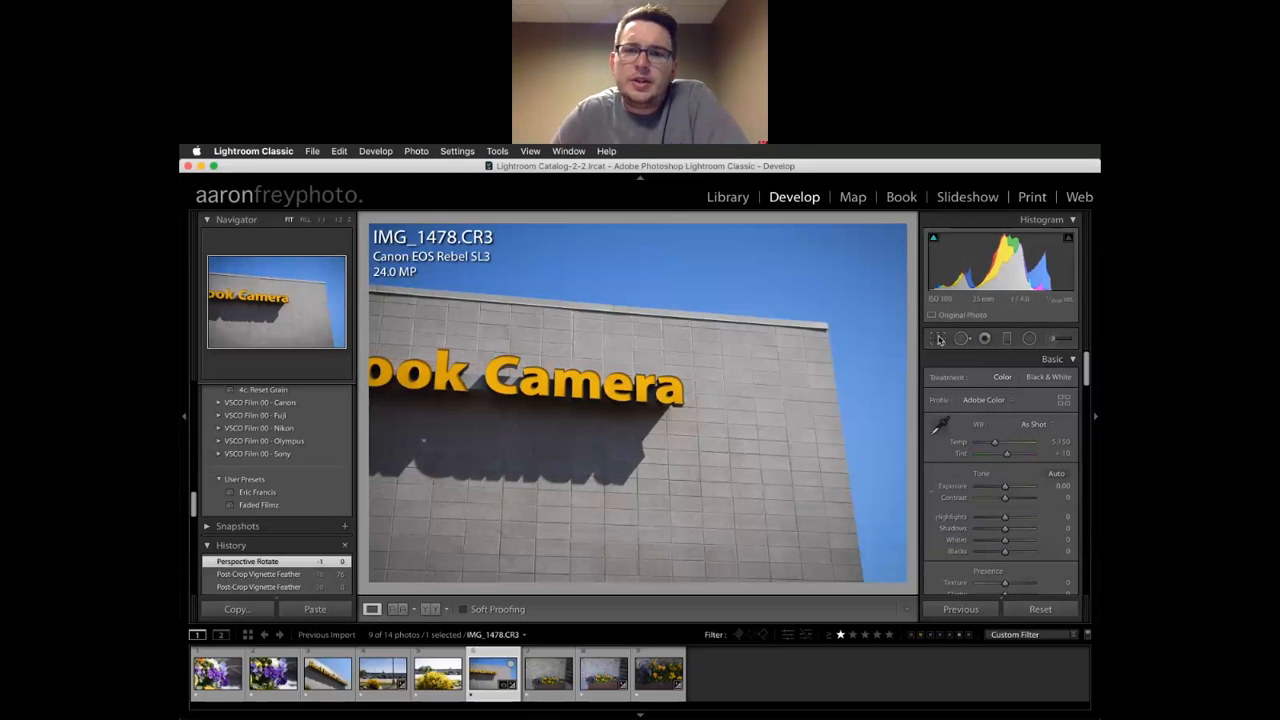
Draw an initial aspect-locked crop around the Camera sign, building and sky
{"action": "left_click", "coordinate": [938, 340]}
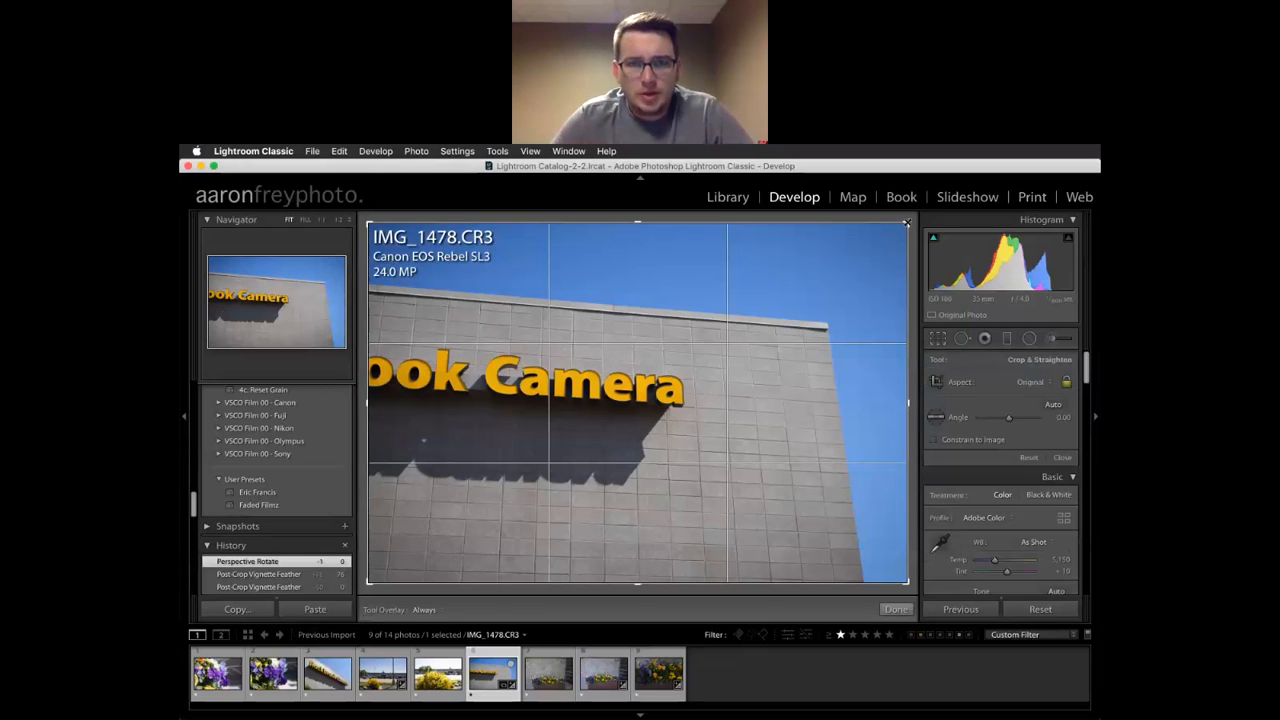
{"action": "left_click_drag", "start_coordinate": [906, 222], "coordinate": [802, 281]}
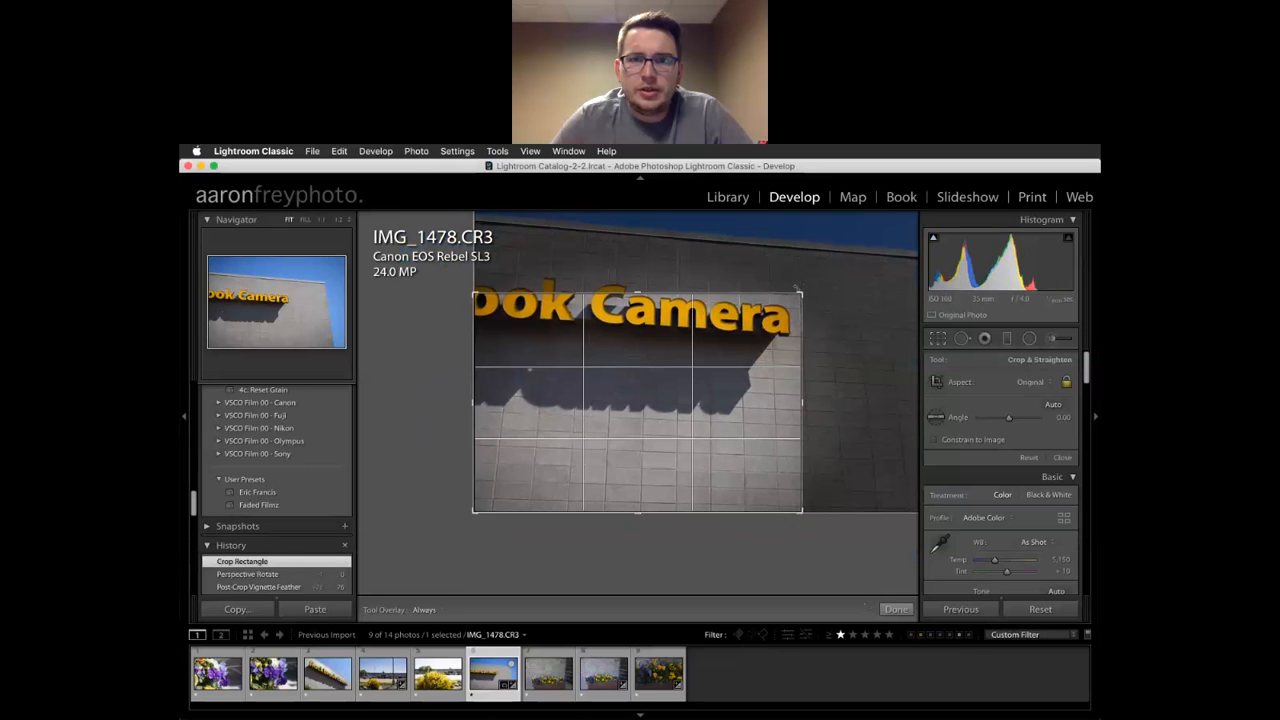
{"action": "left_click_drag", "start_coordinate": [589, 411], "coordinate": [481, 506]}
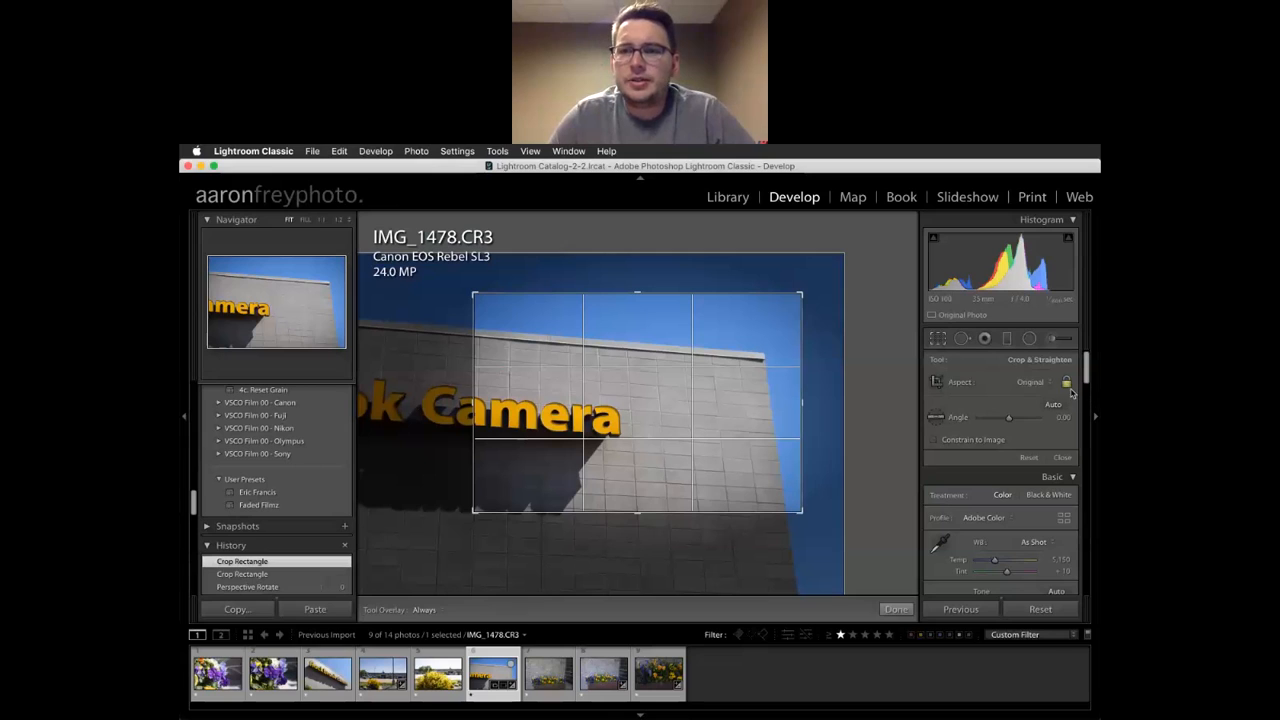
{"action": "left_click_drag", "start_coordinate": [805, 400], "coordinate": [823, 401]}
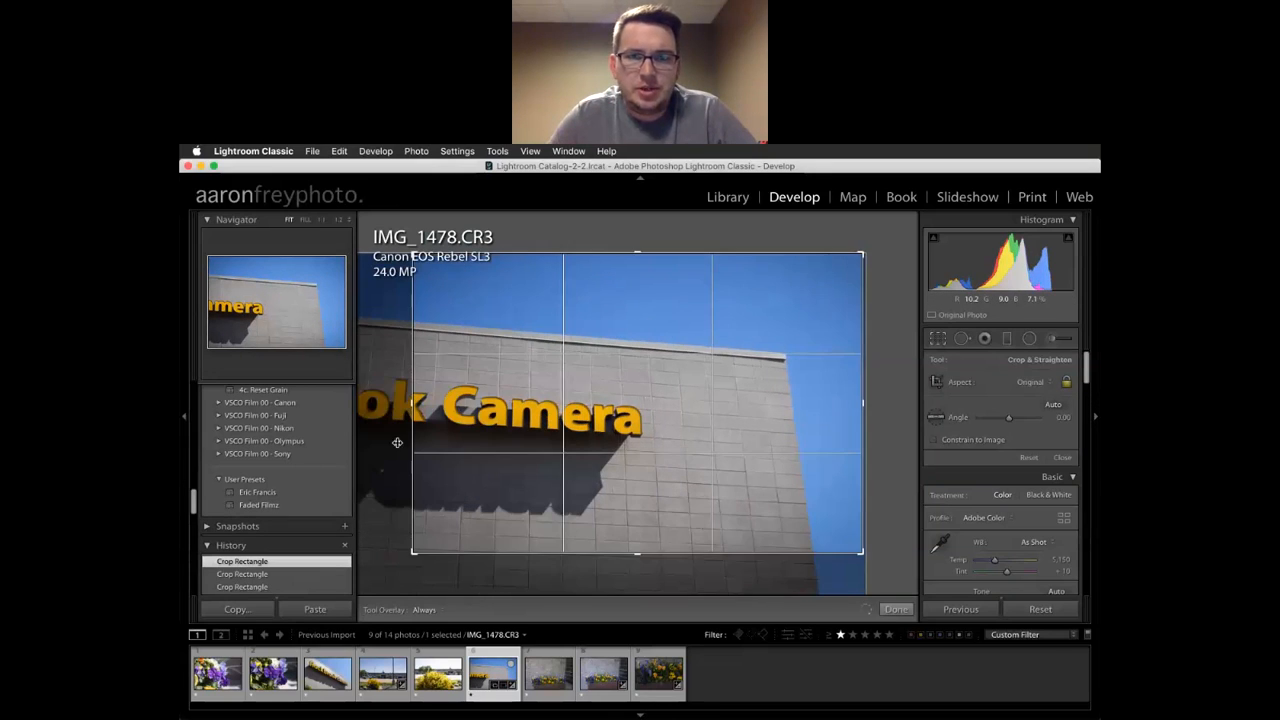
{"action": "left_click_drag", "start_coordinate": [408, 561], "coordinate": [377, 578]}
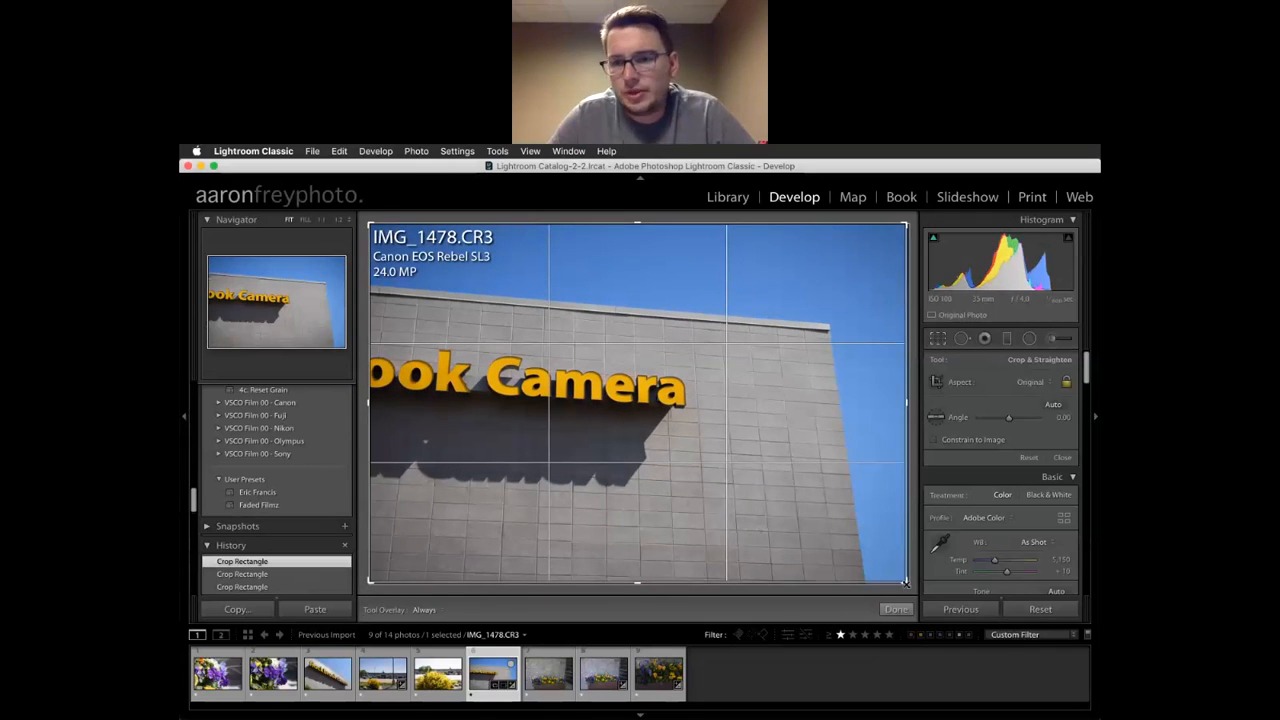
{"action": "left_click_drag", "start_coordinate": [909, 585], "coordinate": [914, 589]}
Unlock the aspect ratio, trim the crop to a narrow band, and raise the sign in the frame
{"action": "left_click", "coordinate": [1066, 382]}
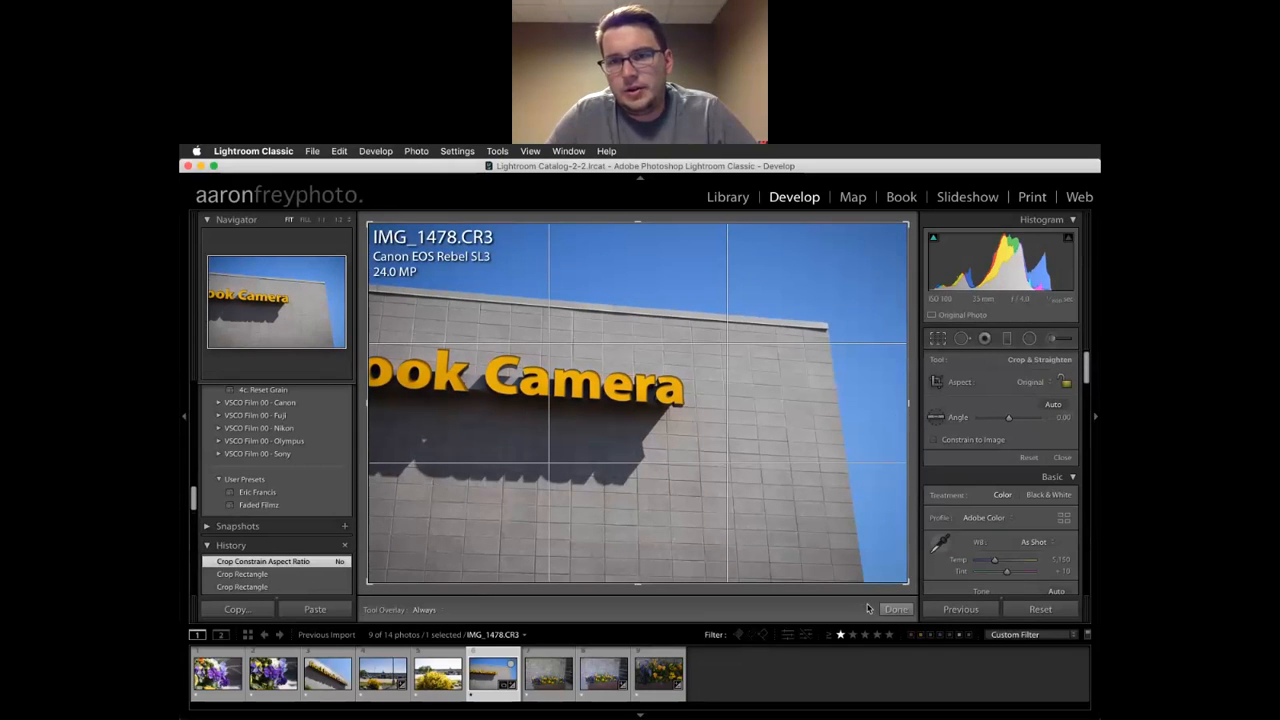
{"action": "left_click_drag", "start_coordinate": [905, 405], "coordinate": [815, 427]}
{"action": "left_click_drag", "start_coordinate": [637, 582], "coordinate": [643, 490]}
{"action": "left_click_drag", "start_coordinate": [663, 366], "coordinate": [668, 322]}
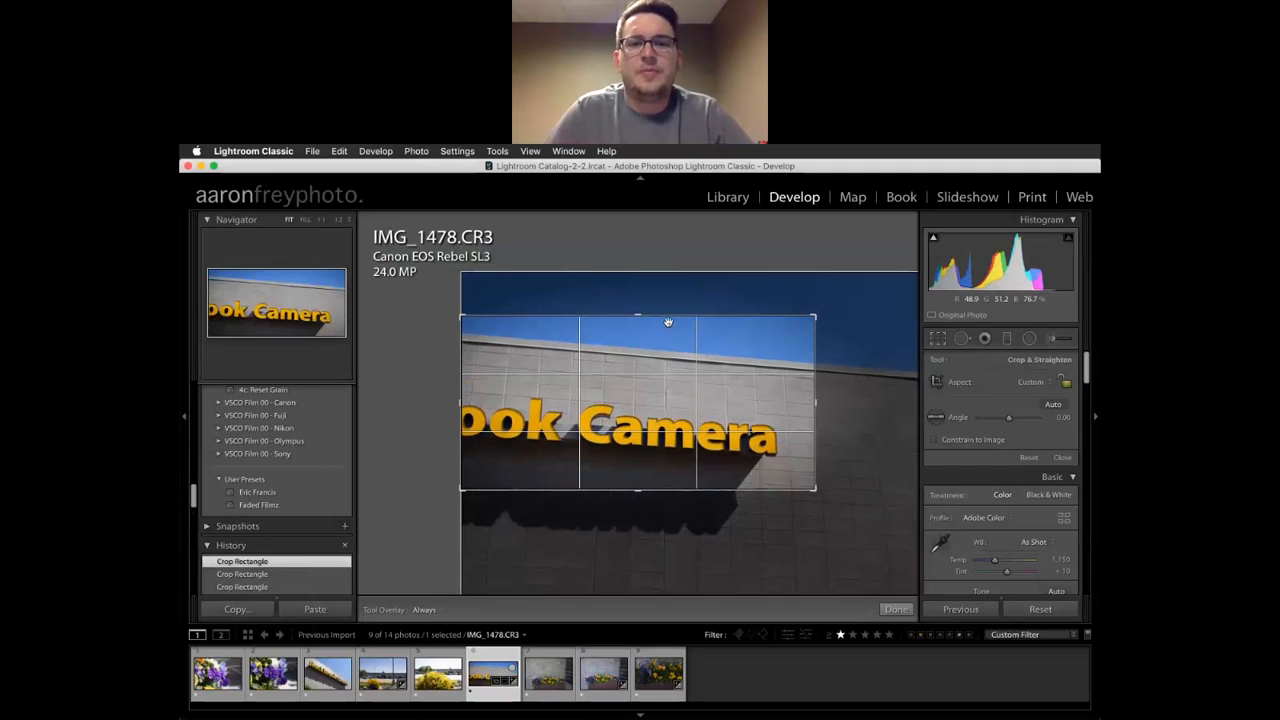
{"action": "key", "text": "Return"}
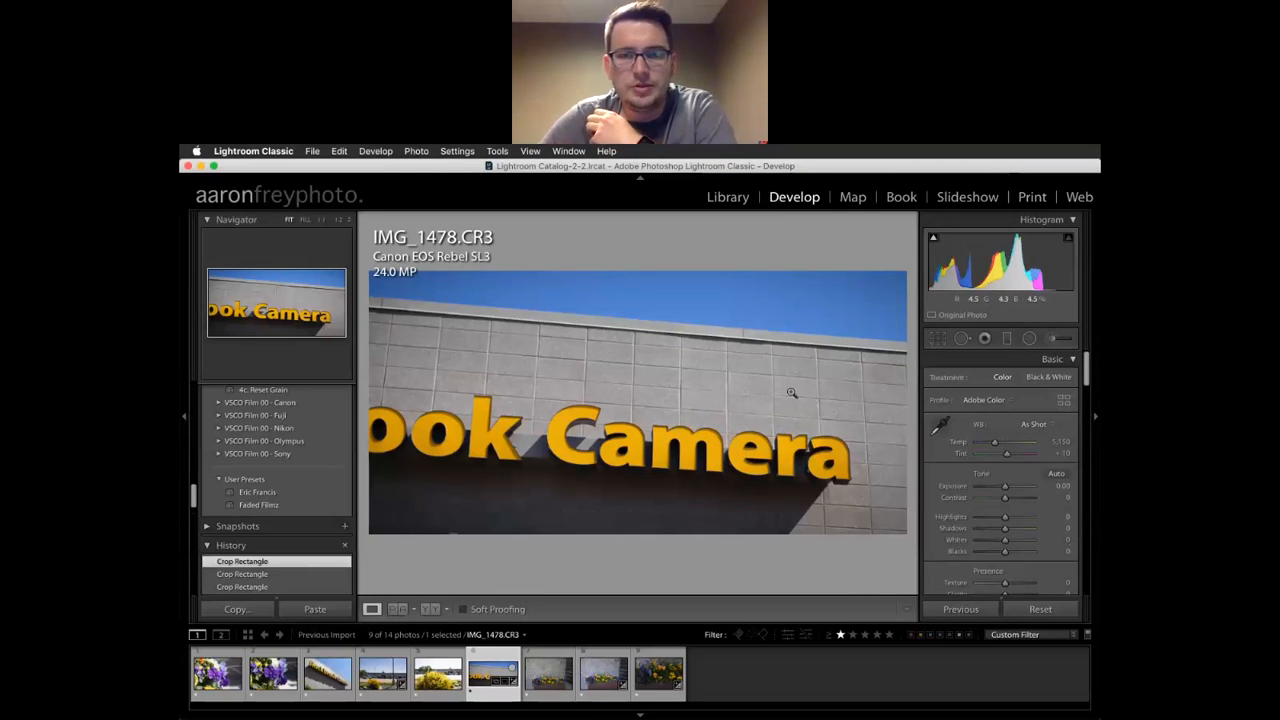
{"action": "left_click", "coordinate": [938, 339]}
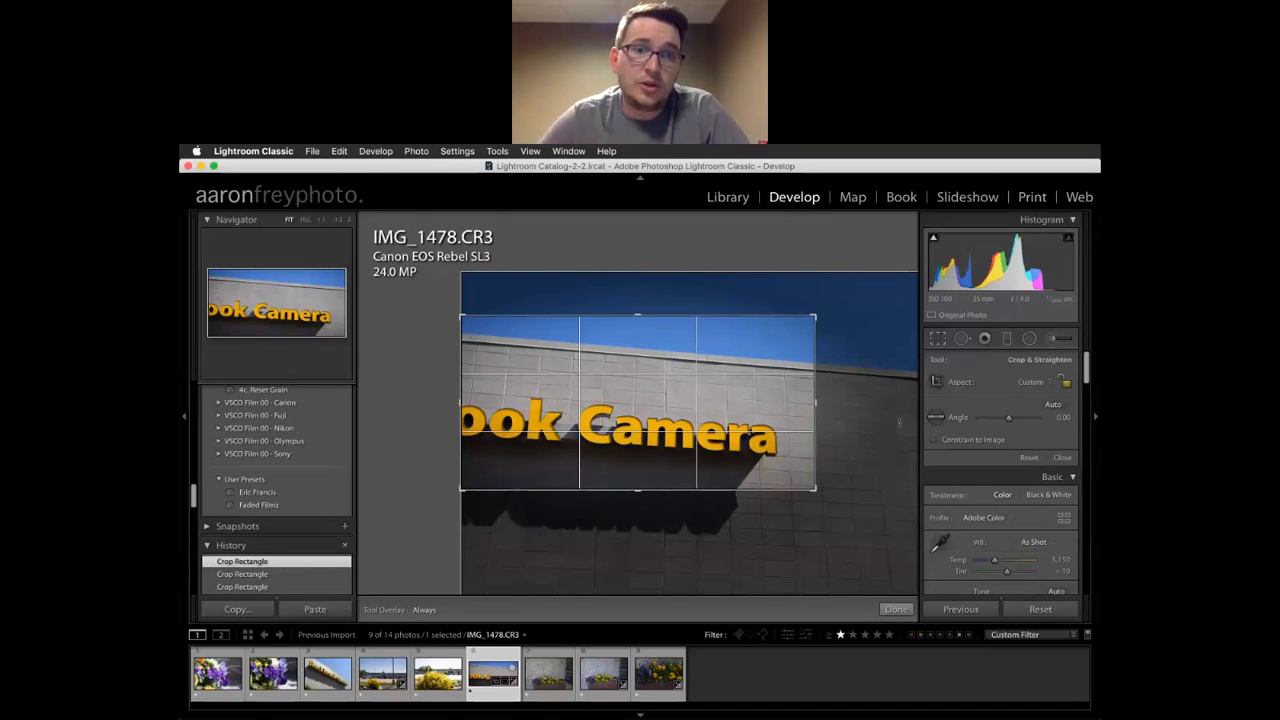
{"action": "left_click_drag", "start_coordinate": [791, 413], "coordinate": [792, 349]}
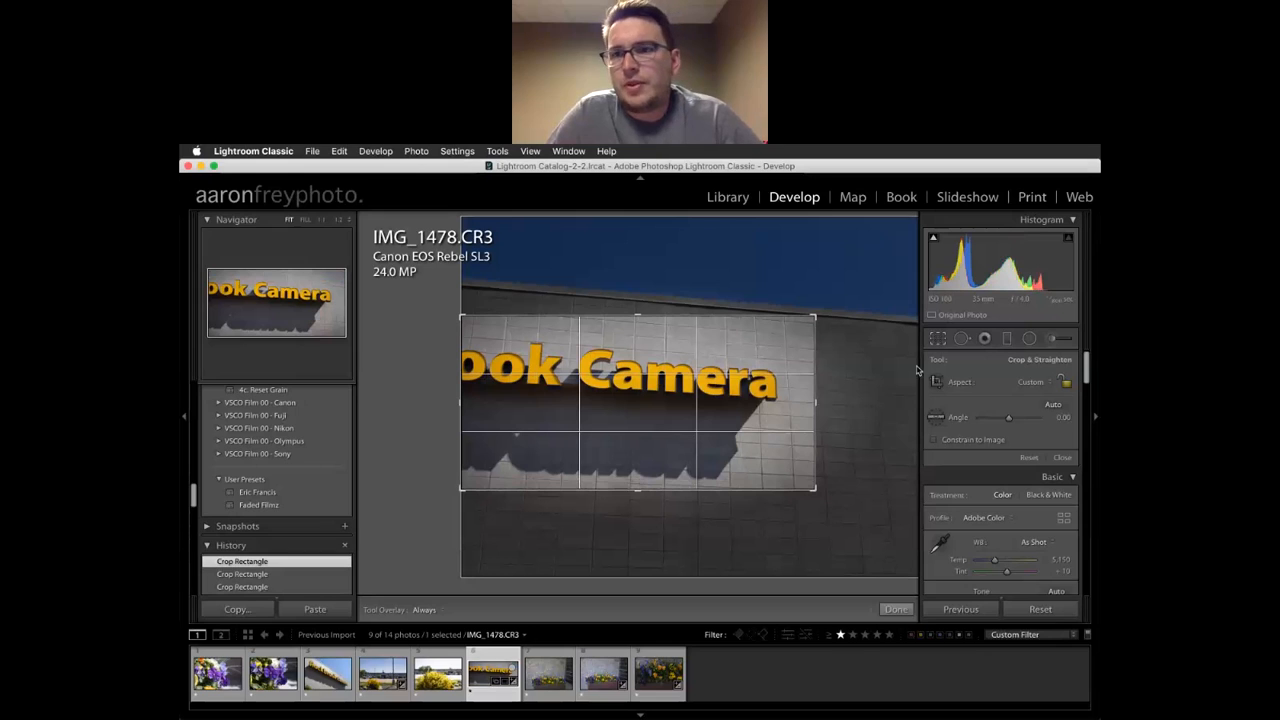
Try a square 1 x 1 crop and tilt the photo to about -5 degrees
{"action": "left_click", "coordinate": [1040, 382]}
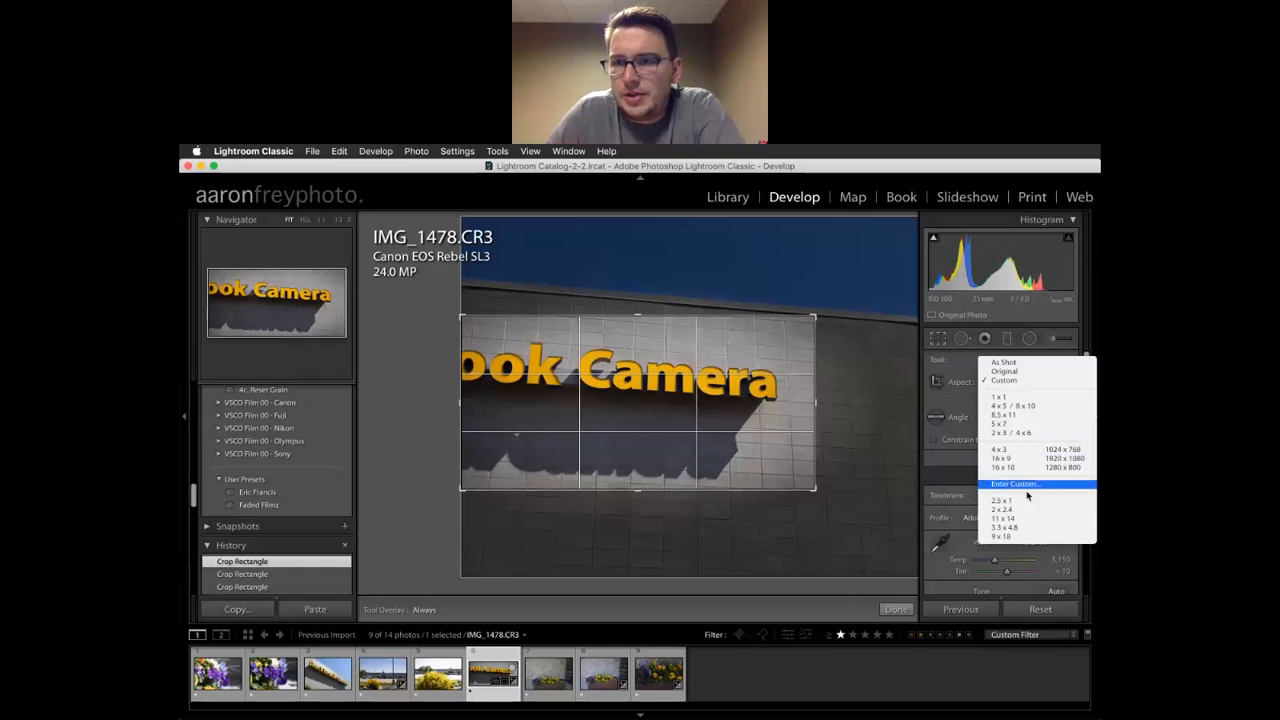
{"action": "left_click", "coordinate": [1025, 399]}
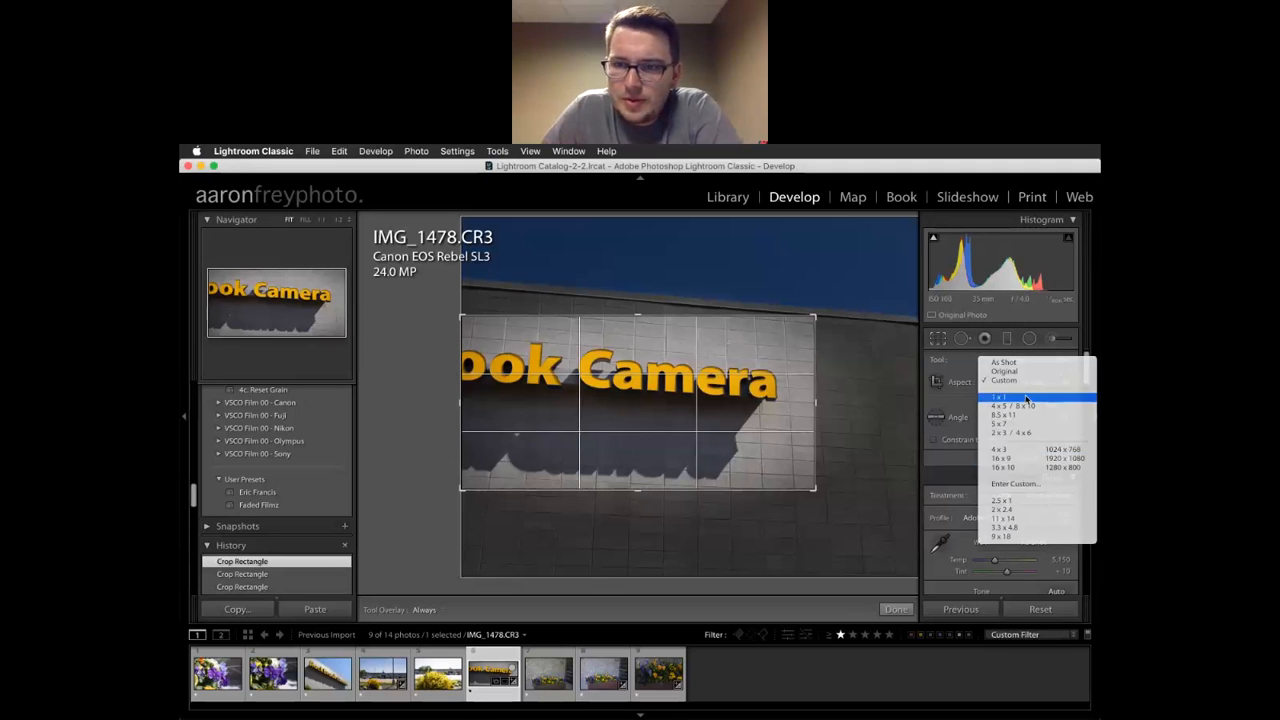
{"action": "left_click_drag", "start_coordinate": [711, 473], "coordinate": [760, 523]}
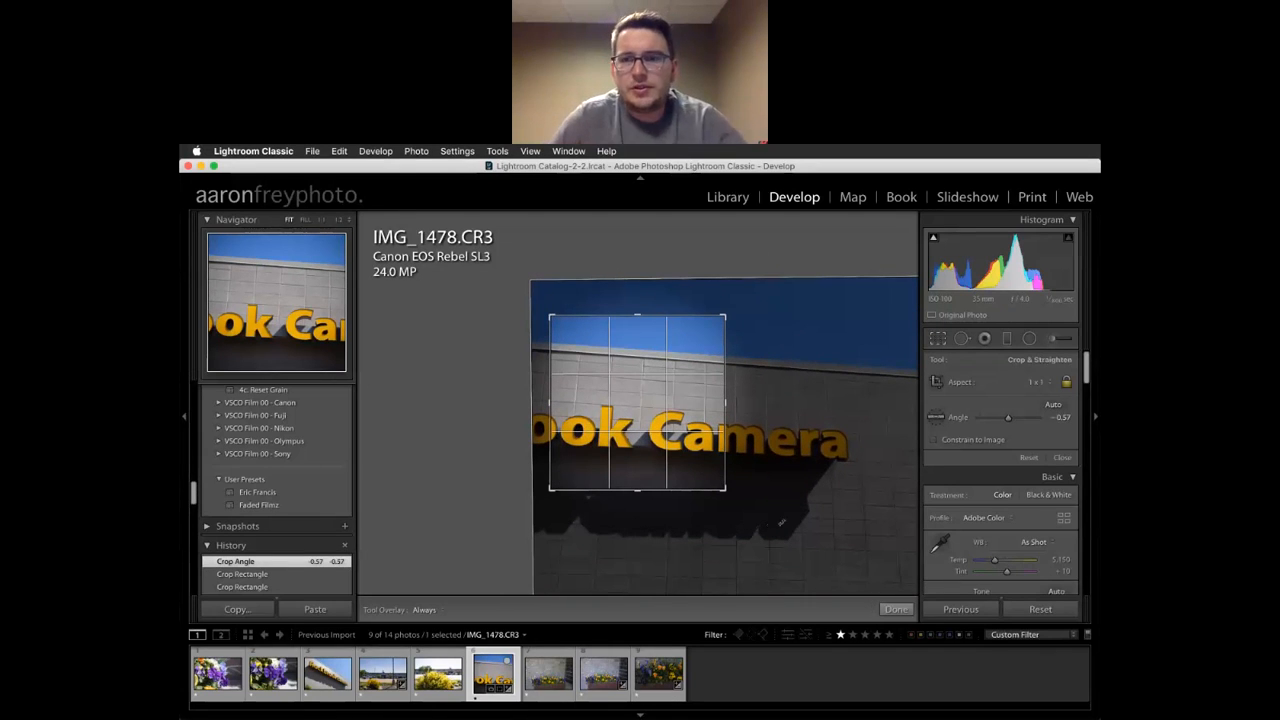
{"action": "left_click_drag", "start_coordinate": [776, 515], "coordinate": [776, 515]}
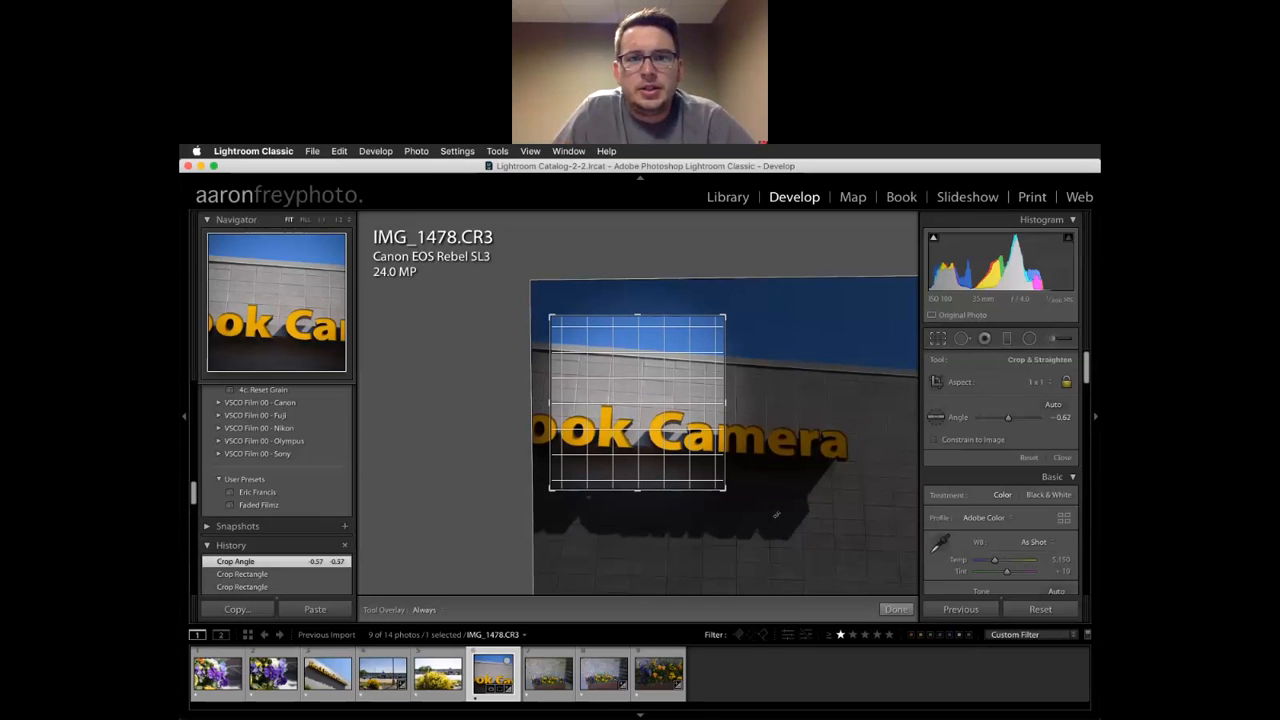
{"action": "left_click_drag", "start_coordinate": [776, 515], "coordinate": [760, 530]}
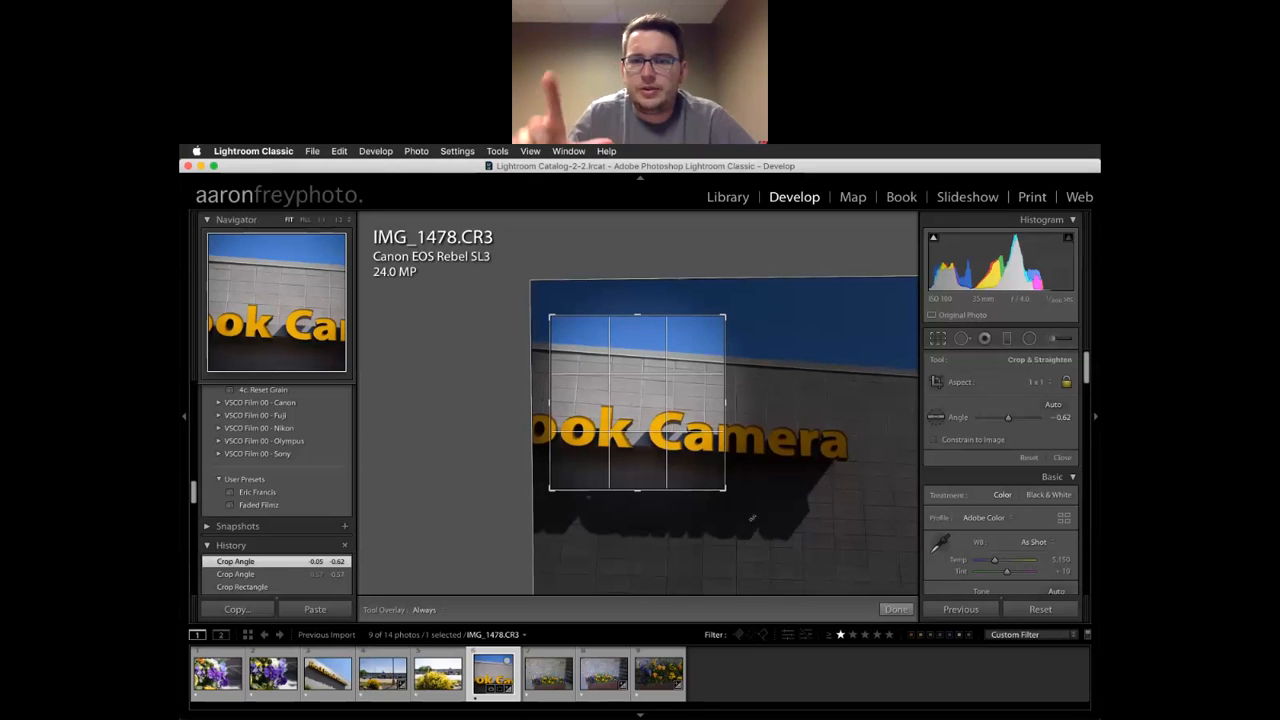
{"action": "left_click_drag", "start_coordinate": [756, 517], "coordinate": [757, 514]}
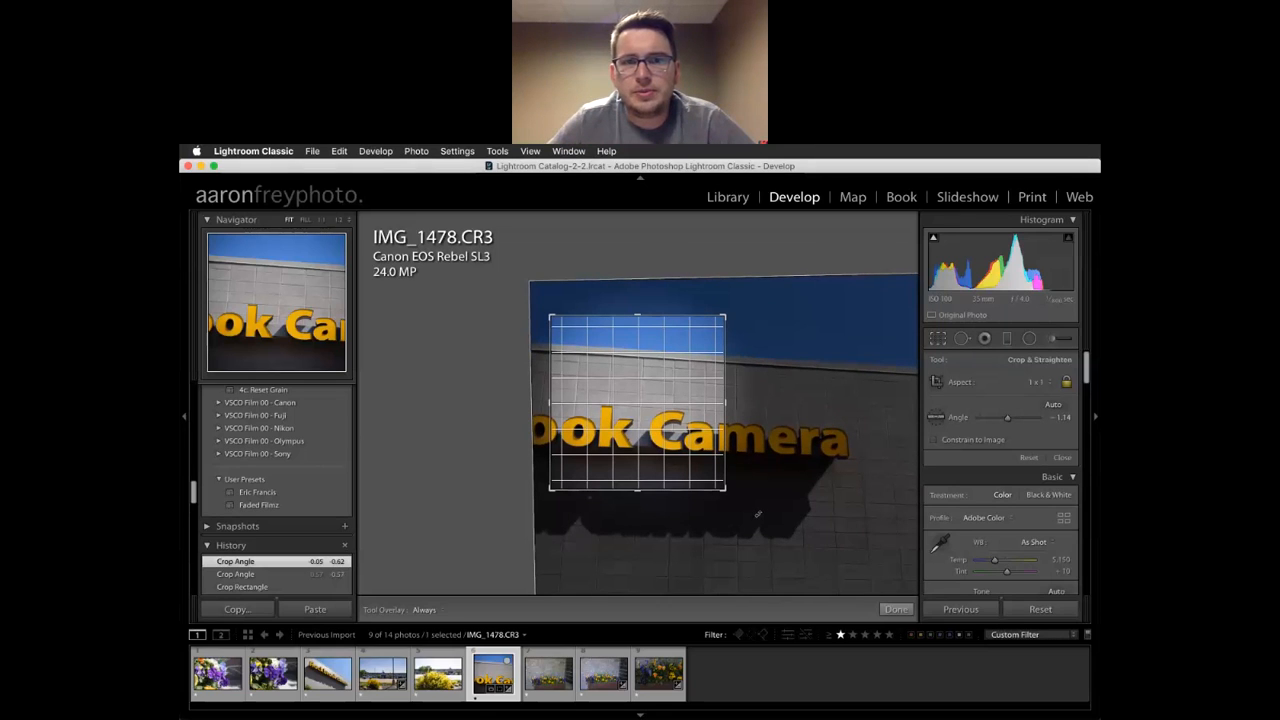
{"action": "left_click_drag", "start_coordinate": [758, 514], "coordinate": [771, 514]}
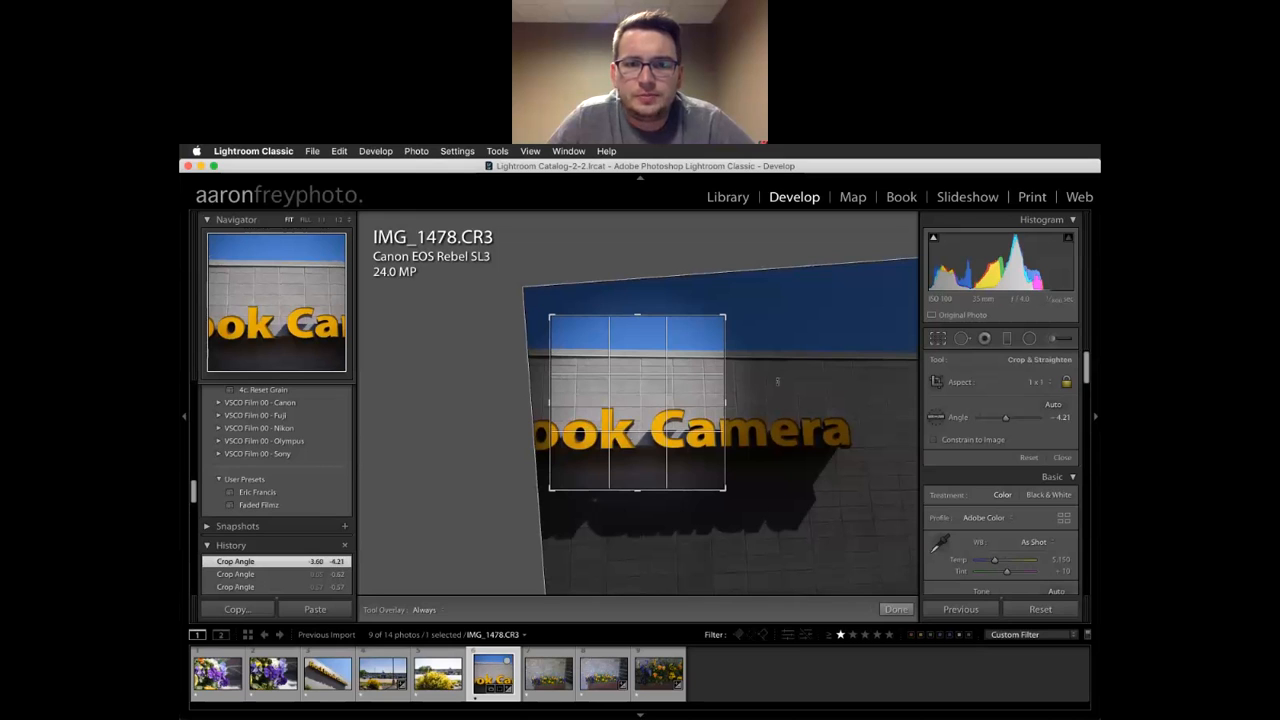
Unlock the aspect ratio, widen the crop, and settle the rotation on a slight tilt
{"action": "left_click", "coordinate": [1067, 382]}
{"action": "left_click_drag", "start_coordinate": [726, 403], "coordinate": [896, 403]}
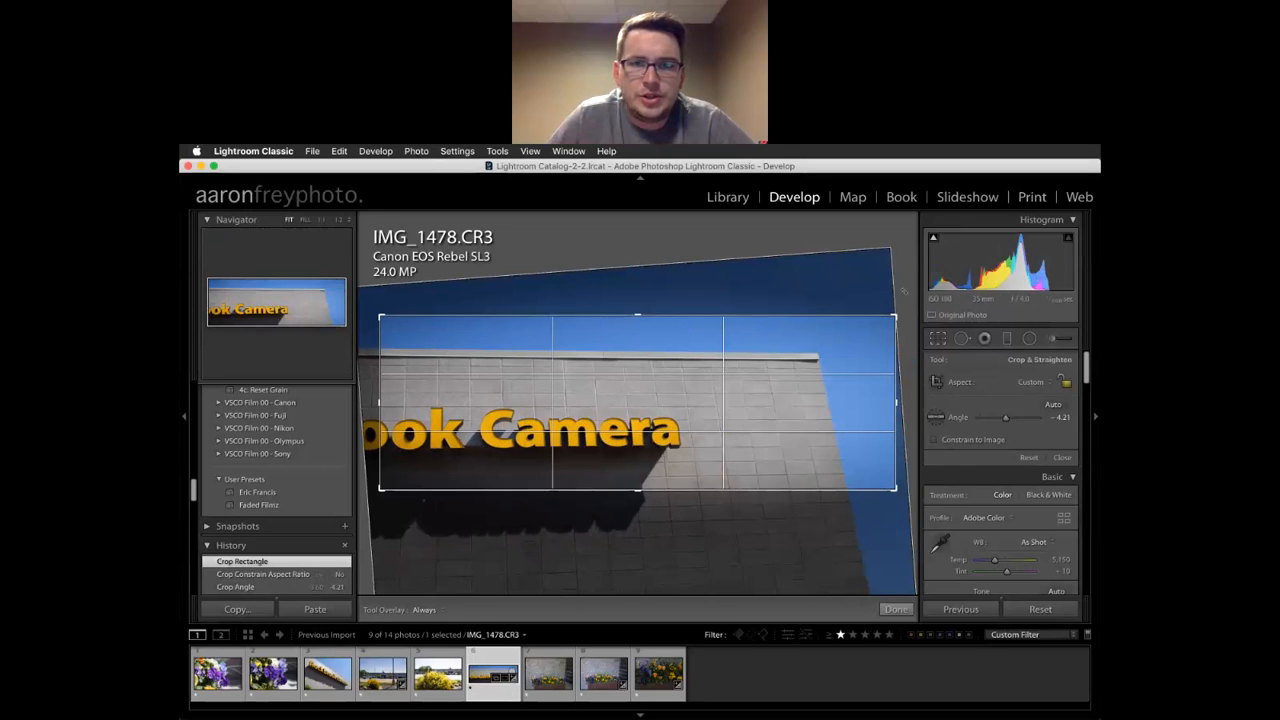
{"action": "left_click_drag", "start_coordinate": [373, 522], "coordinate": [586, 535]}
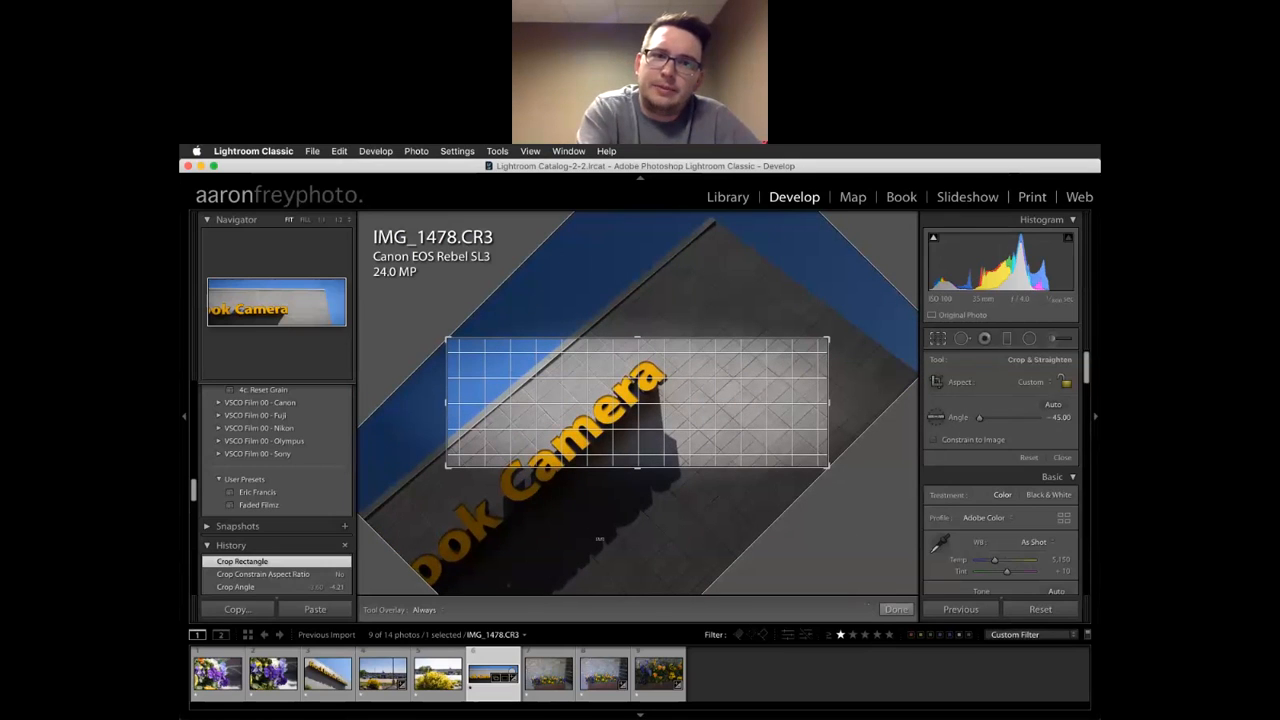
{"action": "left_click_drag", "start_coordinate": [590, 543], "coordinate": [489, 469]}
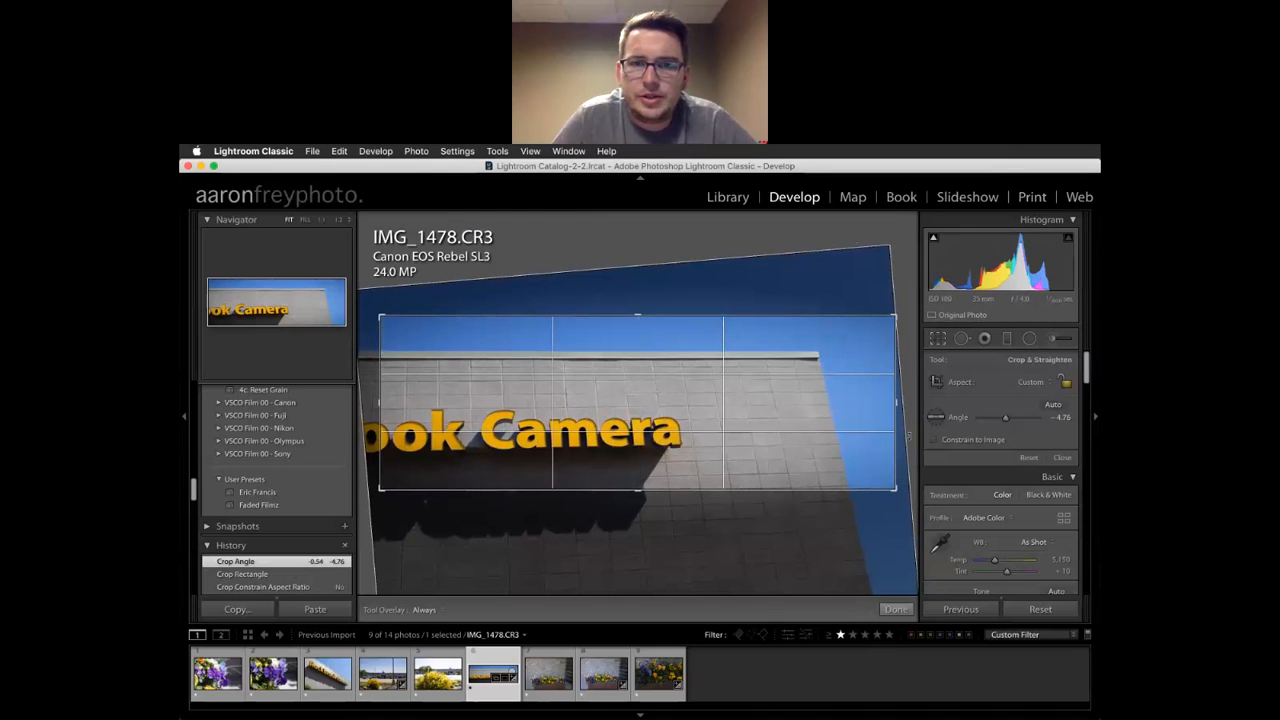
{"action": "left_click_drag", "start_coordinate": [379, 405], "coordinate": [371, 406]}
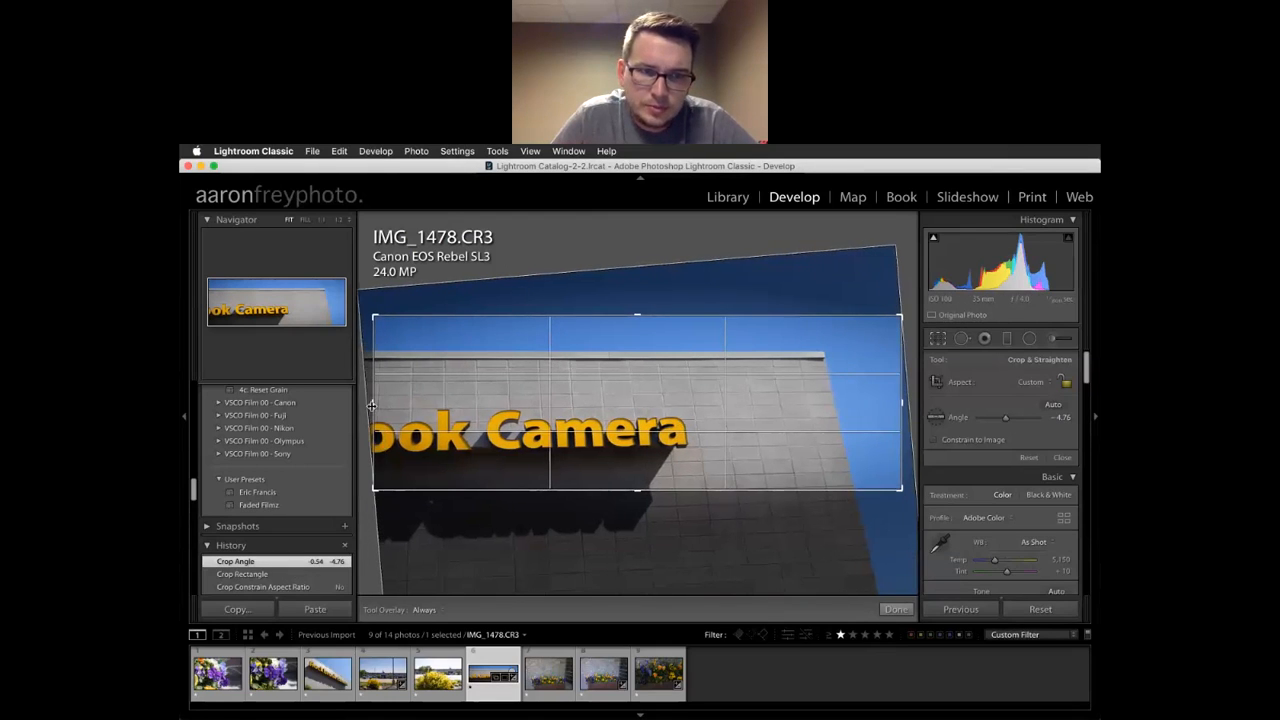
Constrain the crop to 2 x 3, center the sign under the sky, and apply it
{"action": "left_click", "coordinate": [1045, 384]}
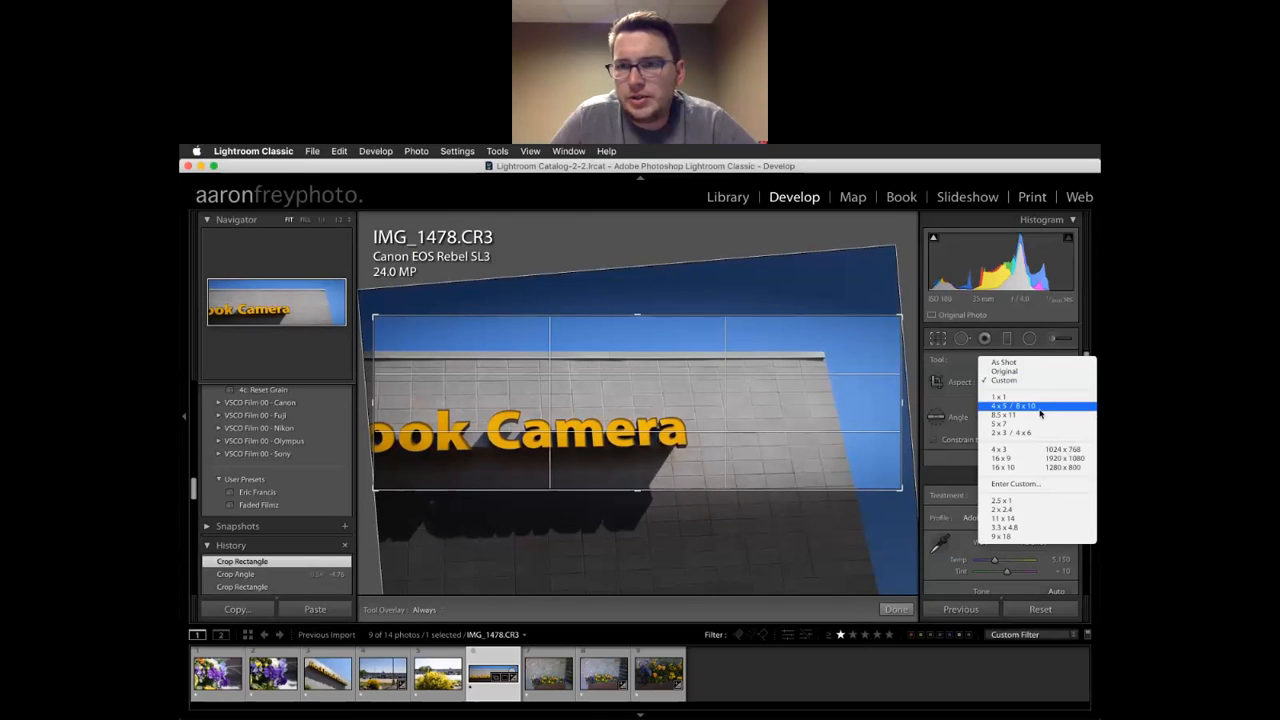
{"action": "left_click", "coordinate": [1035, 432]}
{"action": "left_click_drag", "start_coordinate": [555, 462], "coordinate": [839, 551]}
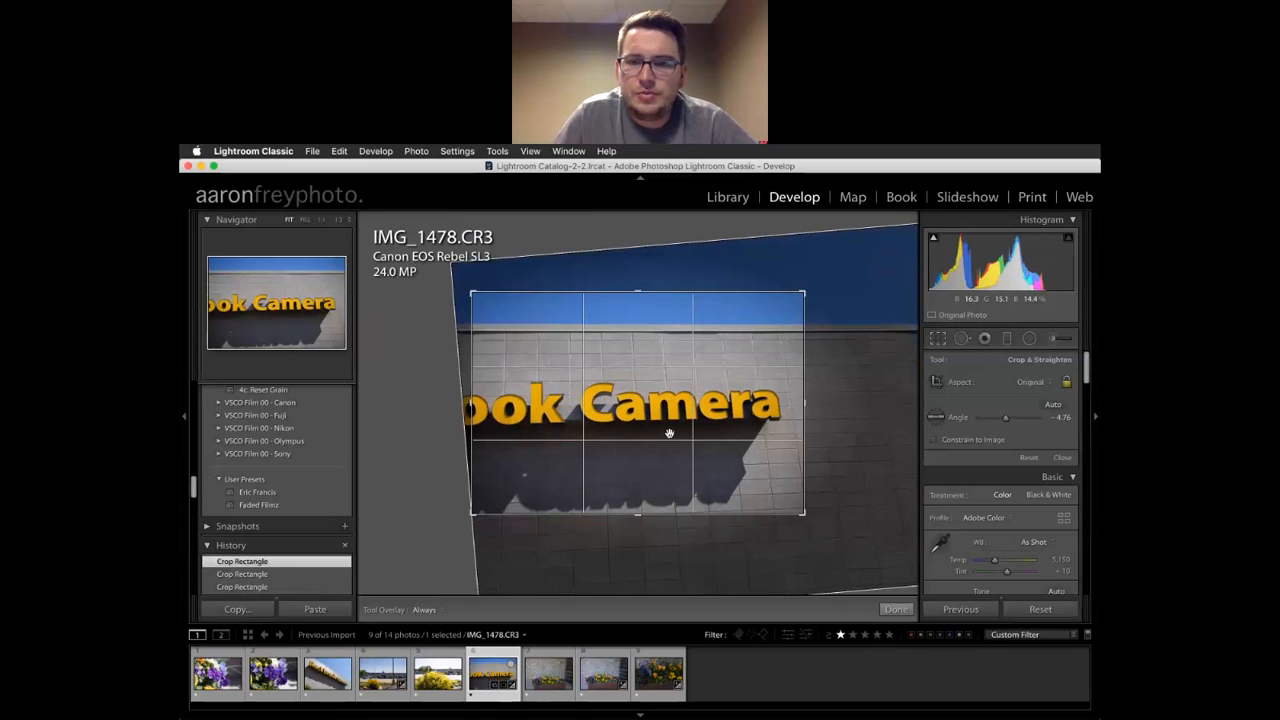
{"action": "key", "text": "Return"}
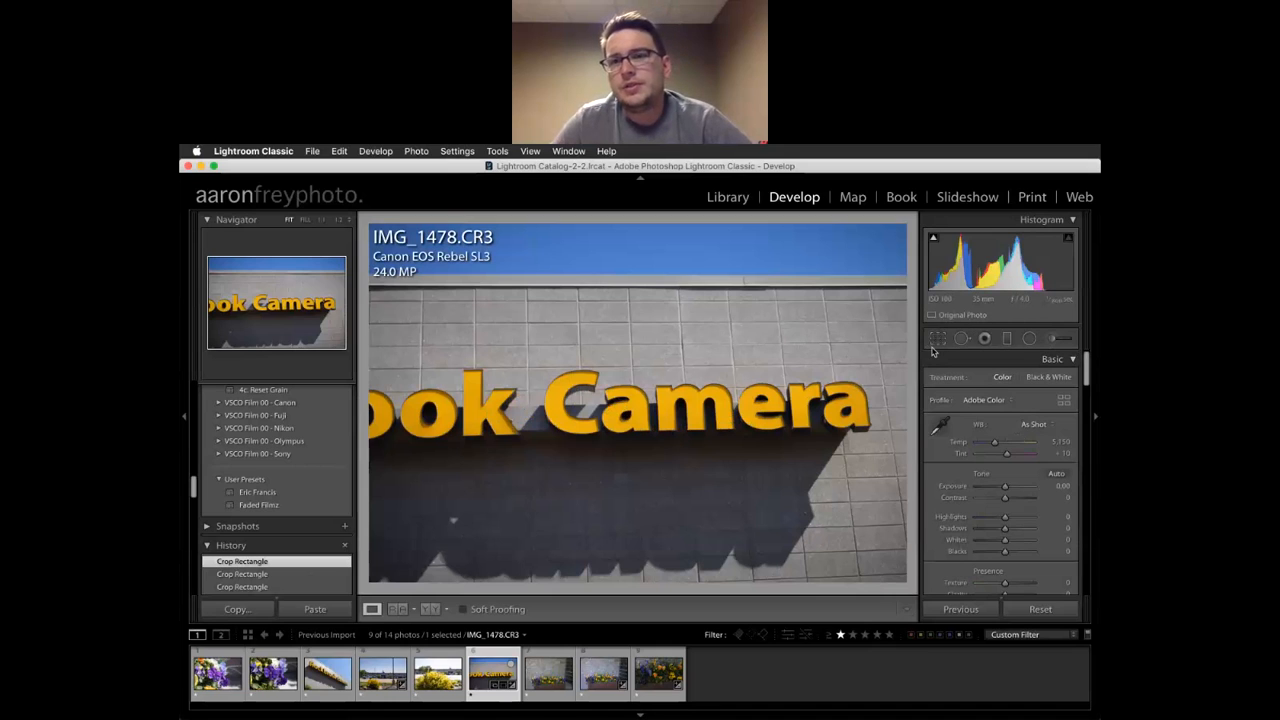
Open IMG_1472 in Spot Removal with a size-76 Heal brush, zoomed to 1:1
{"action": "left_click", "coordinate": [273, 673]}
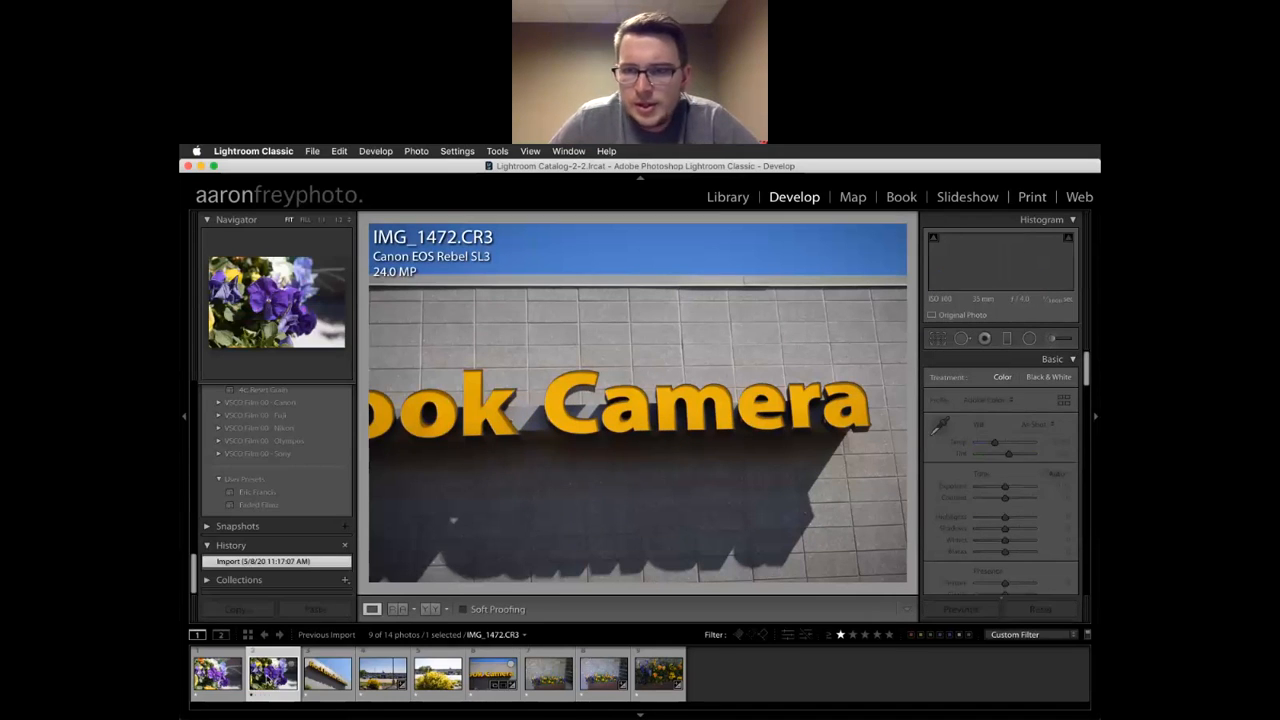
{"action": "left_click", "coordinate": [962, 340]}
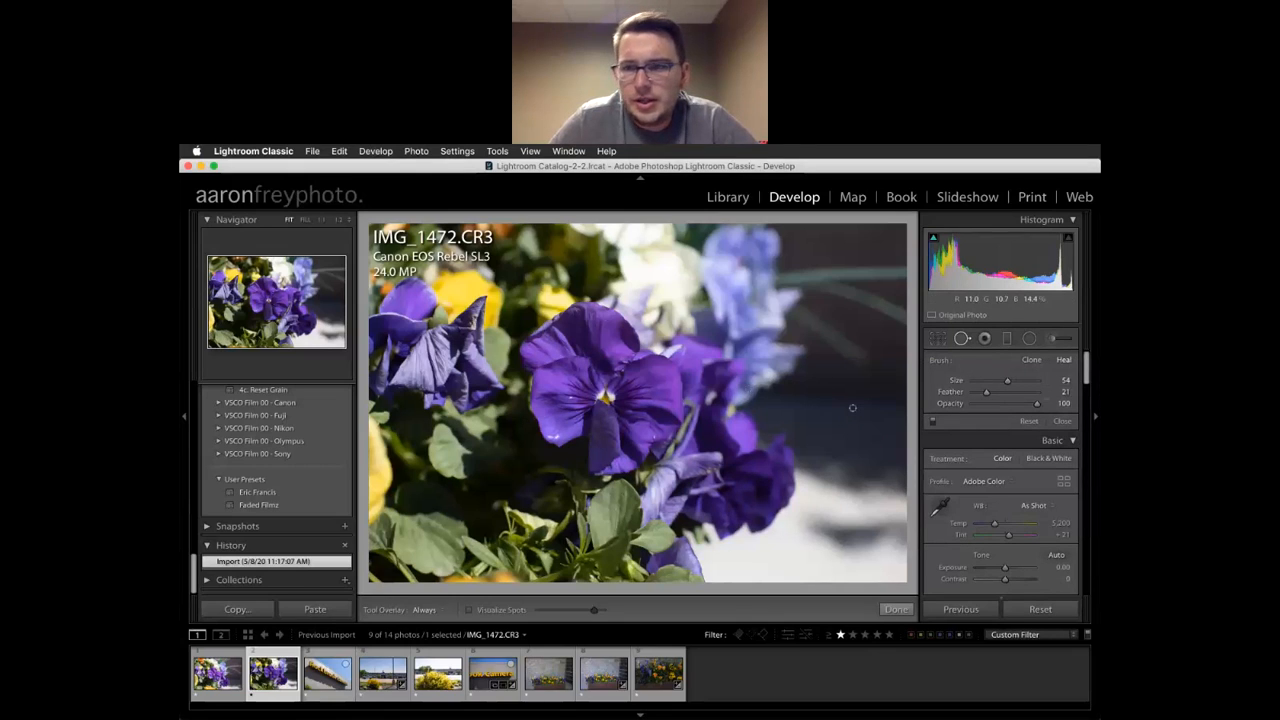
{"action": "left_click_drag", "start_coordinate": [1007, 383], "coordinate": [1021, 385]}
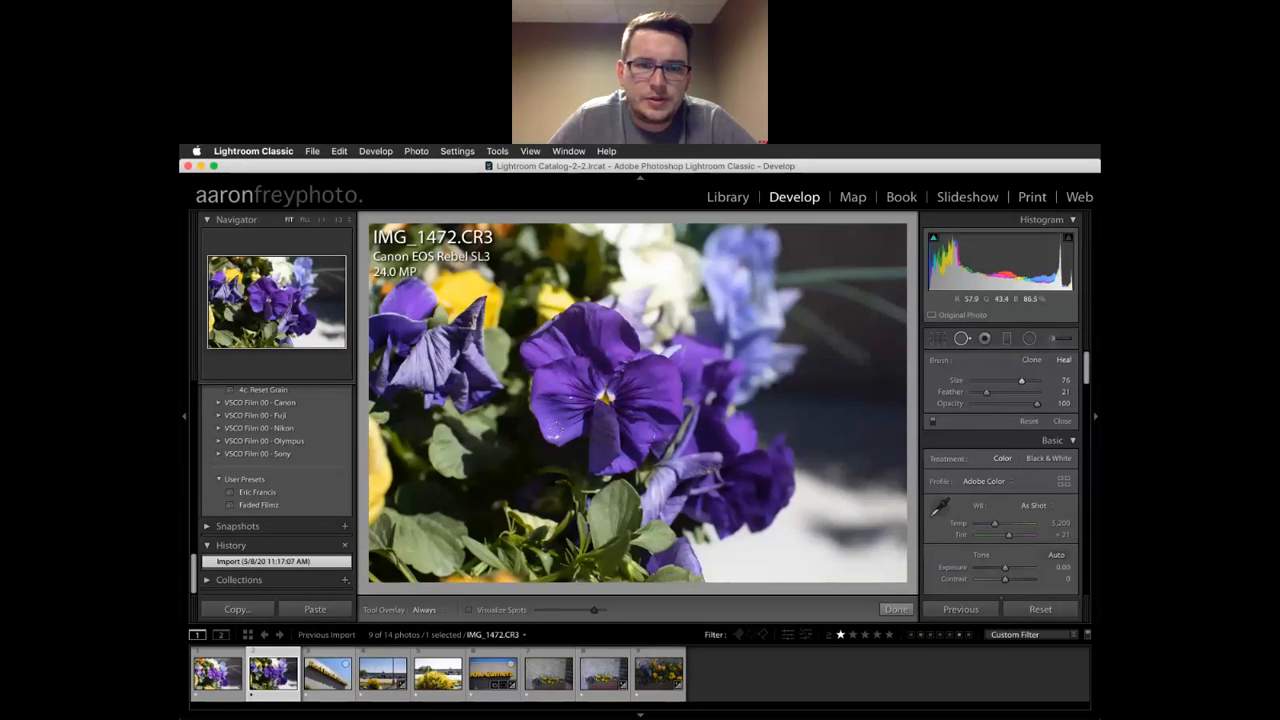
{"action": "key", "text": "z"}
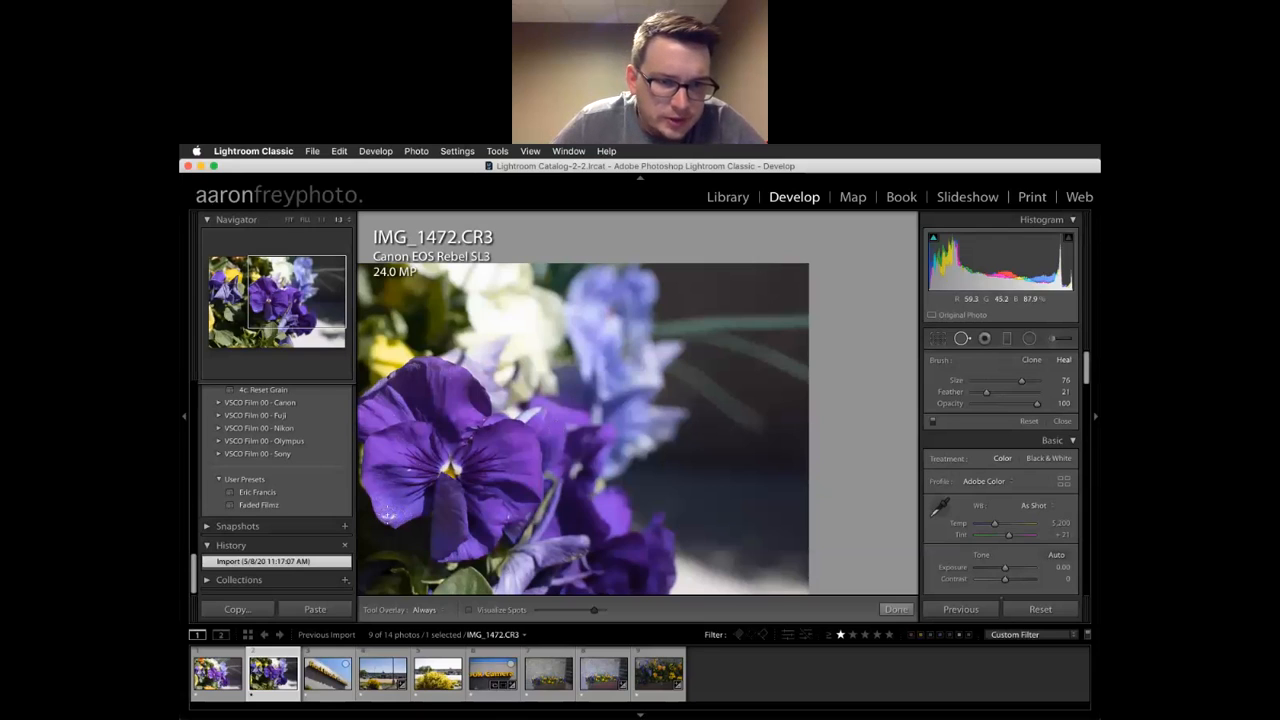
Heal several blemishes on the pansy's petals, picking cleaner source areas, then deselect the spot
{"action": "left_click_drag", "start_coordinate": [387, 517], "coordinate": [392, 515]}
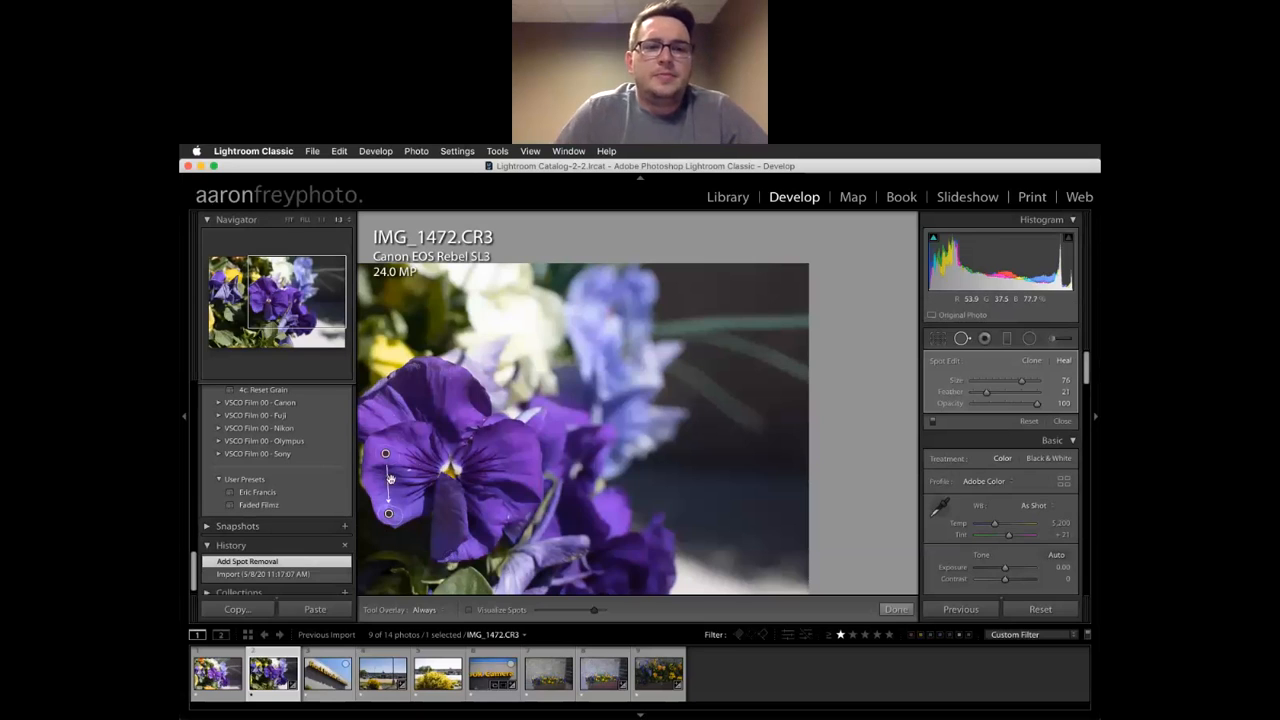
{"action": "left_click_drag", "start_coordinate": [386, 455], "coordinate": [388, 494]}
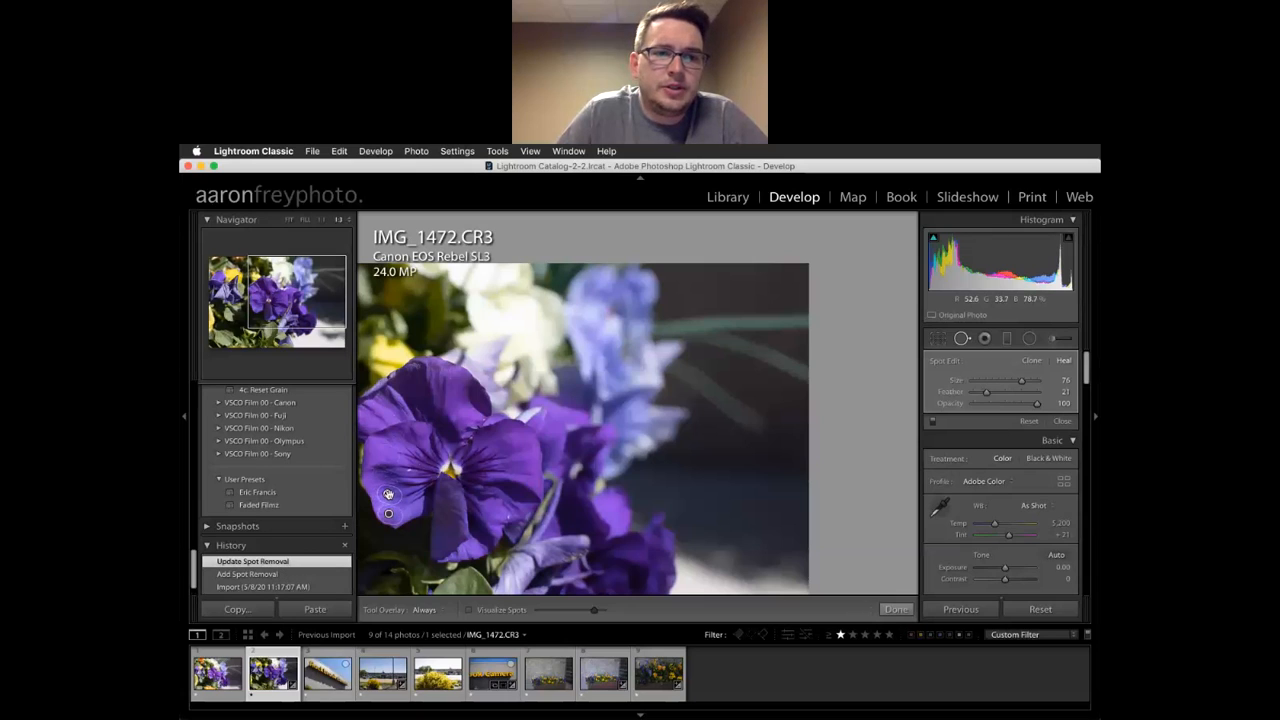
{"action": "key", "text": "Return"}
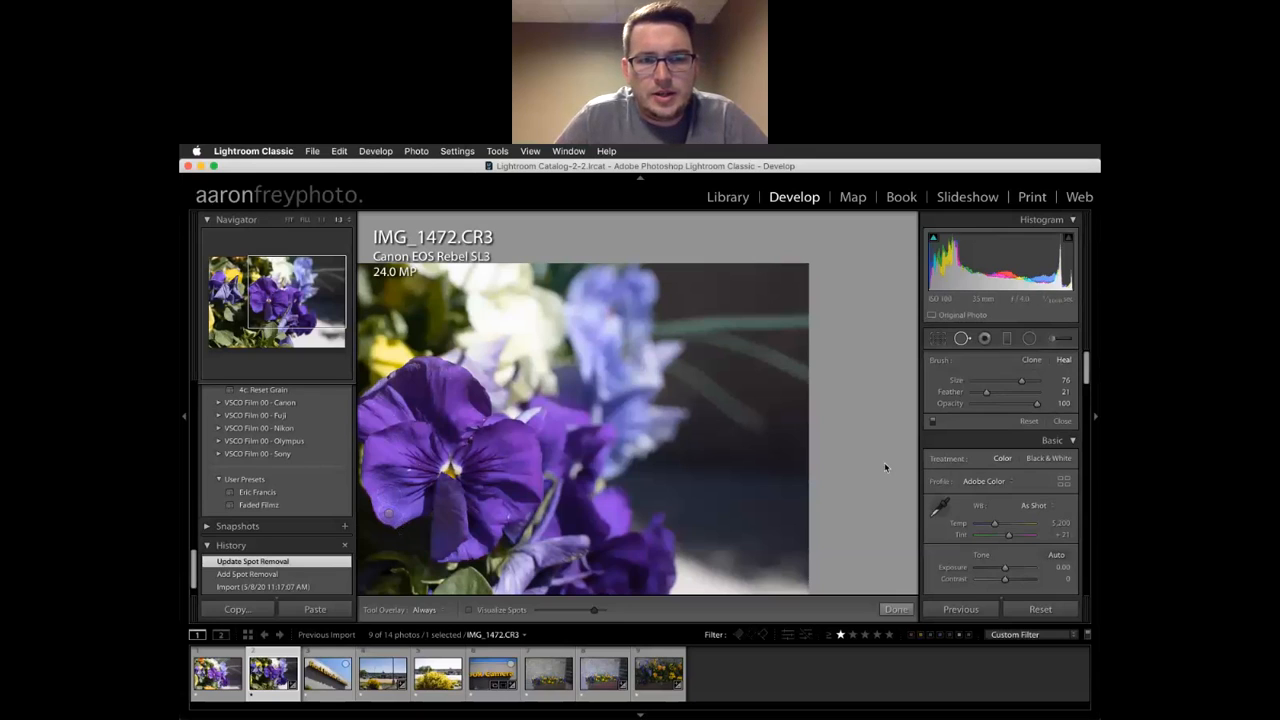
{"action": "scroll", "coordinate": [406, 470], "scroll_direction": "down", "scroll_amount": 3}
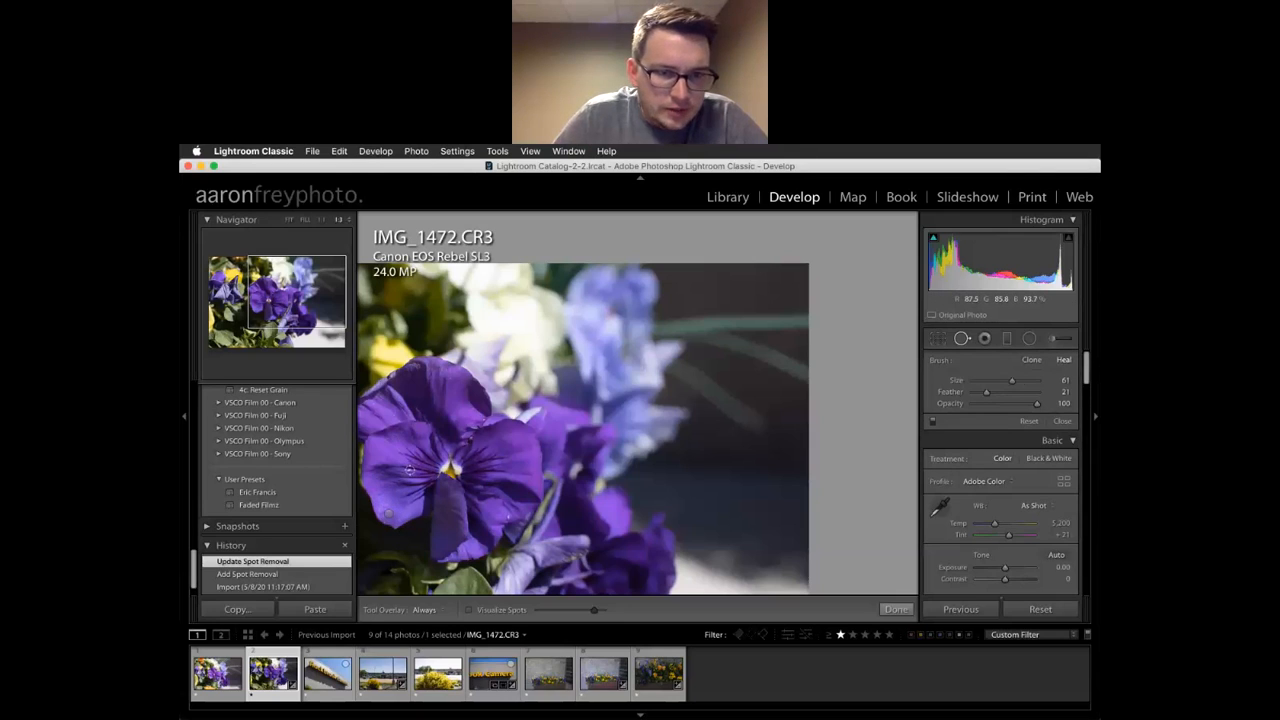
{"action": "left_click", "coordinate": [410, 470]}
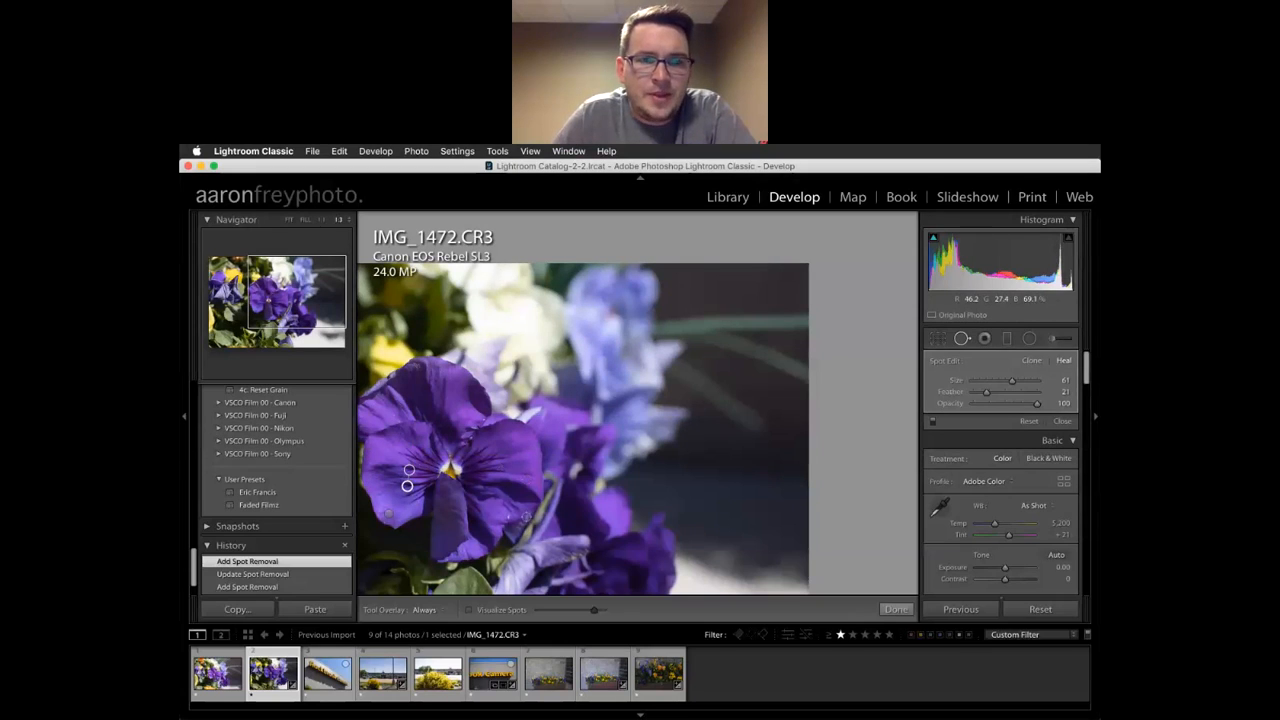
{"action": "left_click", "coordinate": [508, 516]}
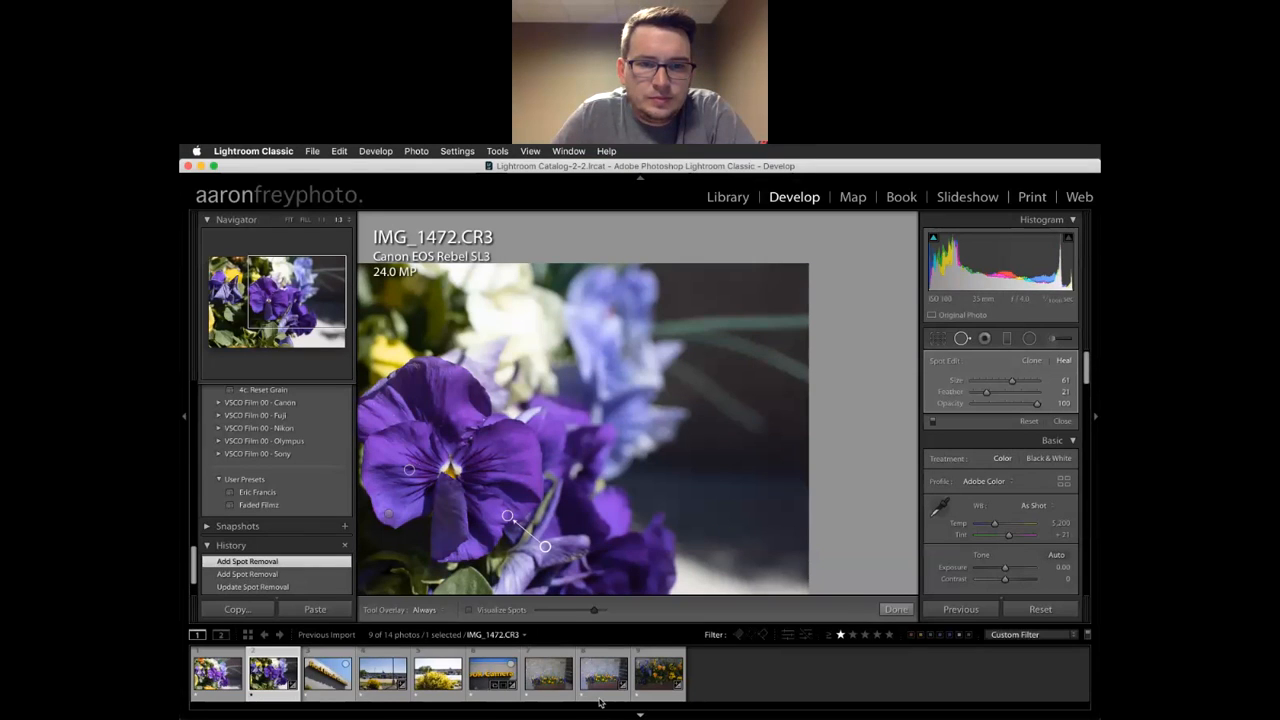
{"action": "left_click_drag", "start_coordinate": [546, 545], "coordinate": [509, 496]}
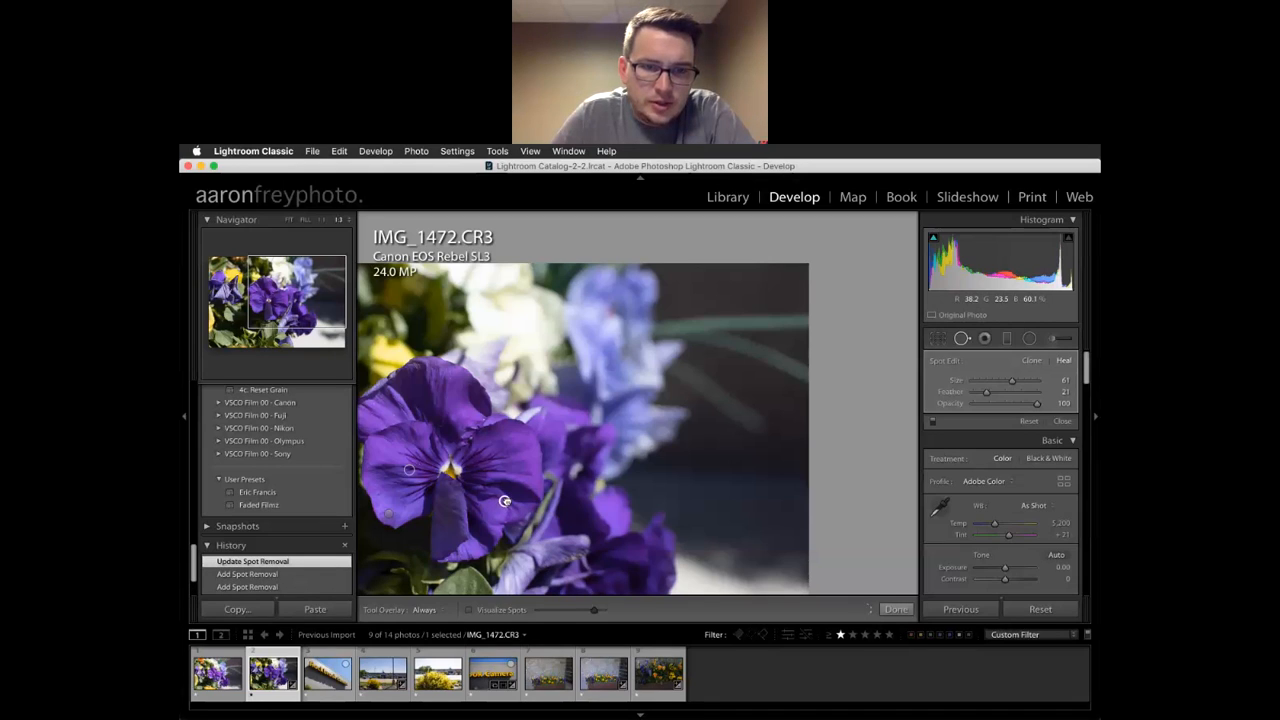
{"action": "left_click", "coordinate": [500, 500]}
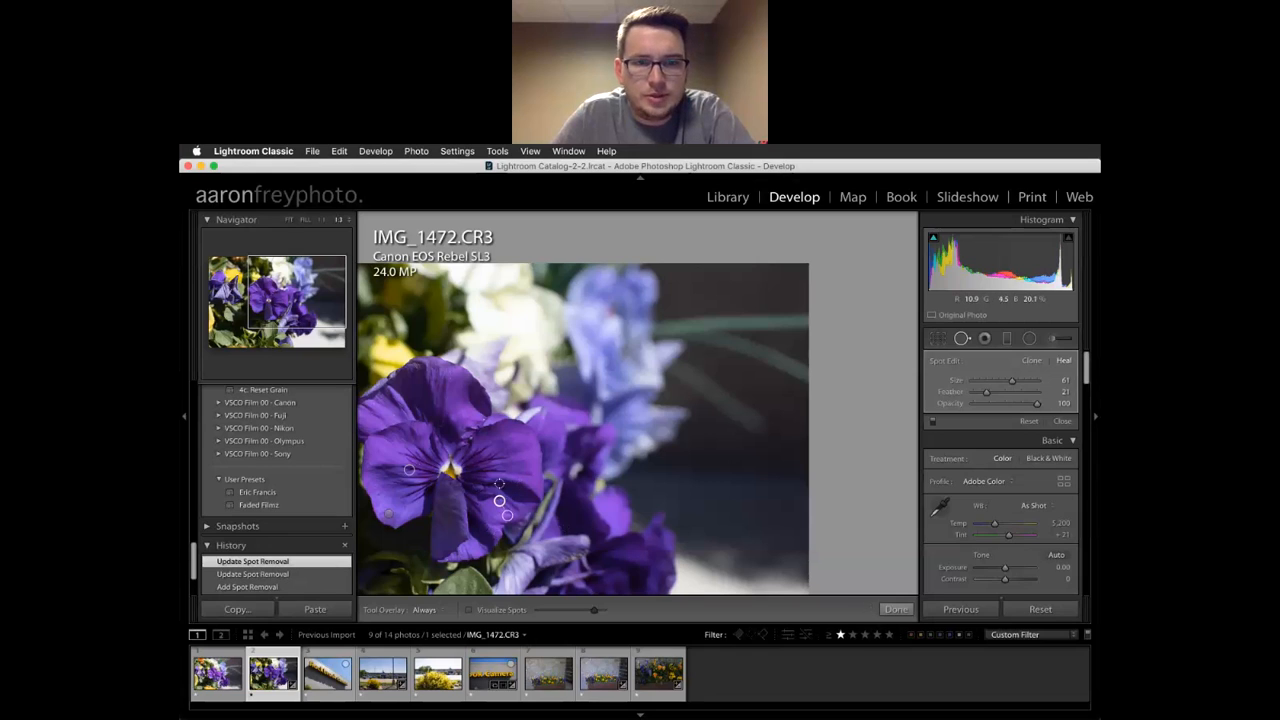
{"action": "key", "text": "Return"}
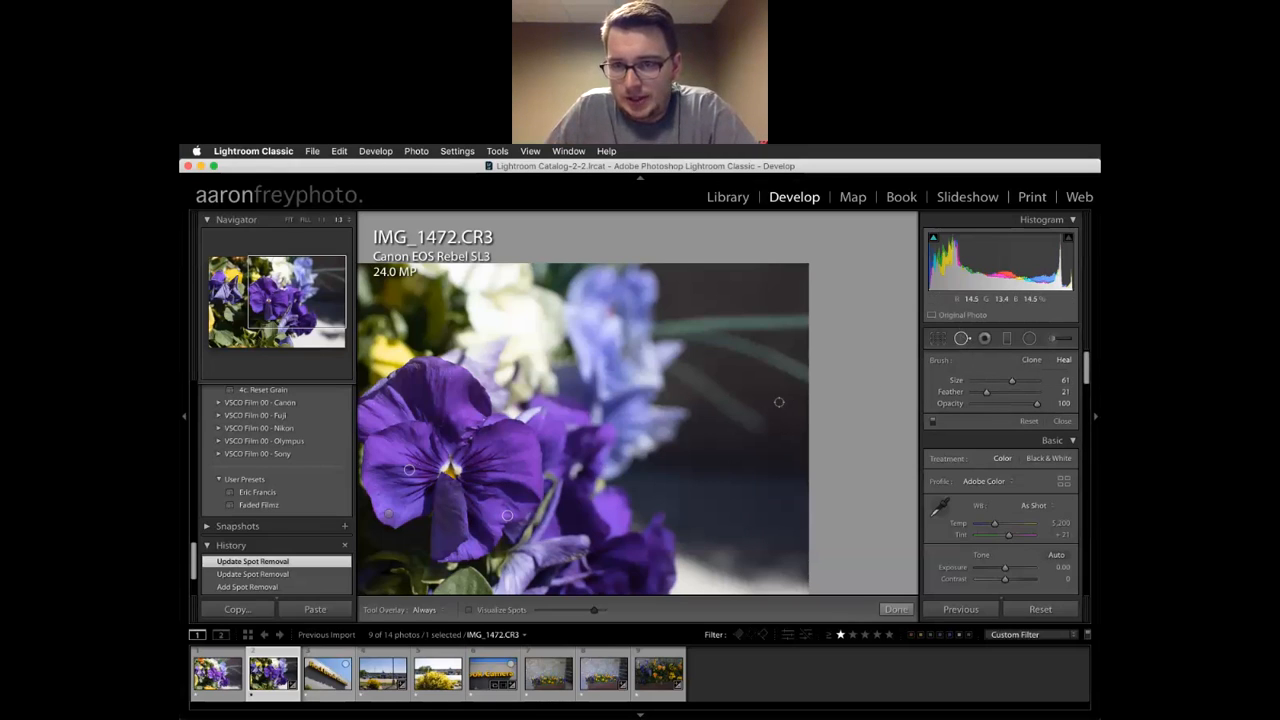
Raise the heal brush Feather to 62 and bring Opacity back to 100
{"action": "left_click_drag", "start_coordinate": [986, 394], "coordinate": [1017, 396]}
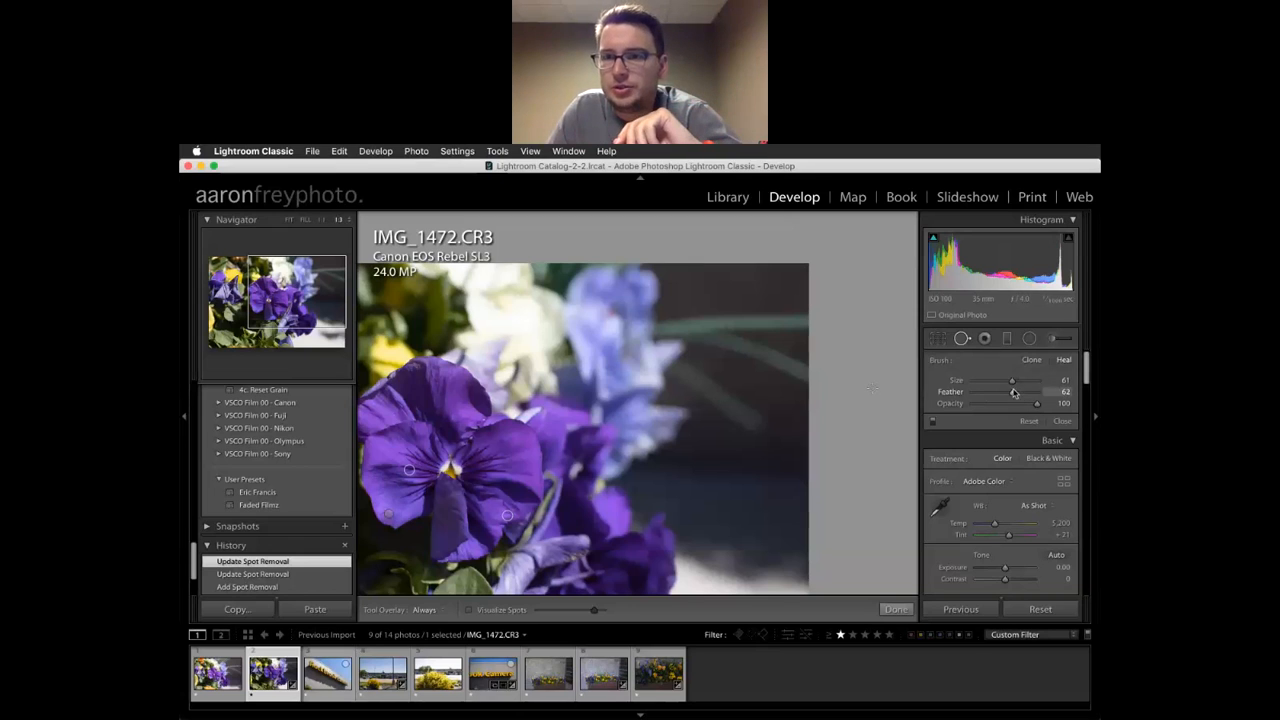
{"action": "left_click_drag", "start_coordinate": [1038, 405], "coordinate": [1002, 402]}
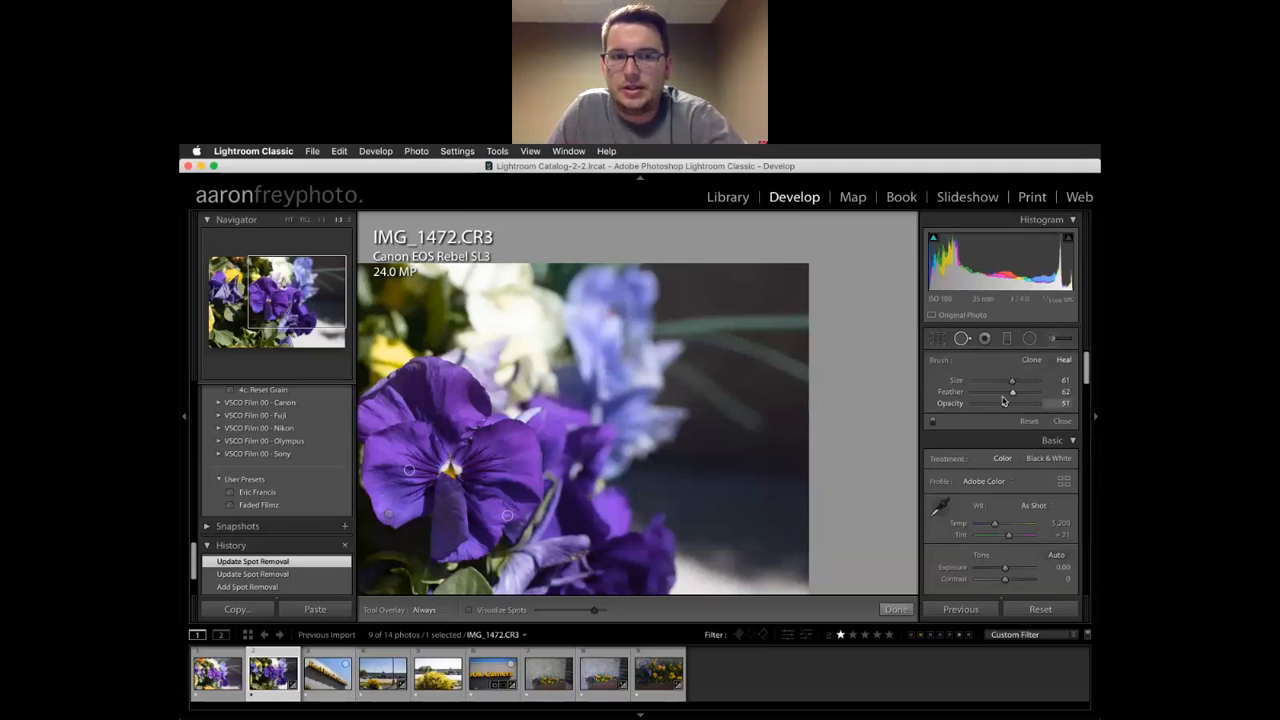
{"action": "left_click_drag", "start_coordinate": [1005, 400], "coordinate": [1040, 401]}
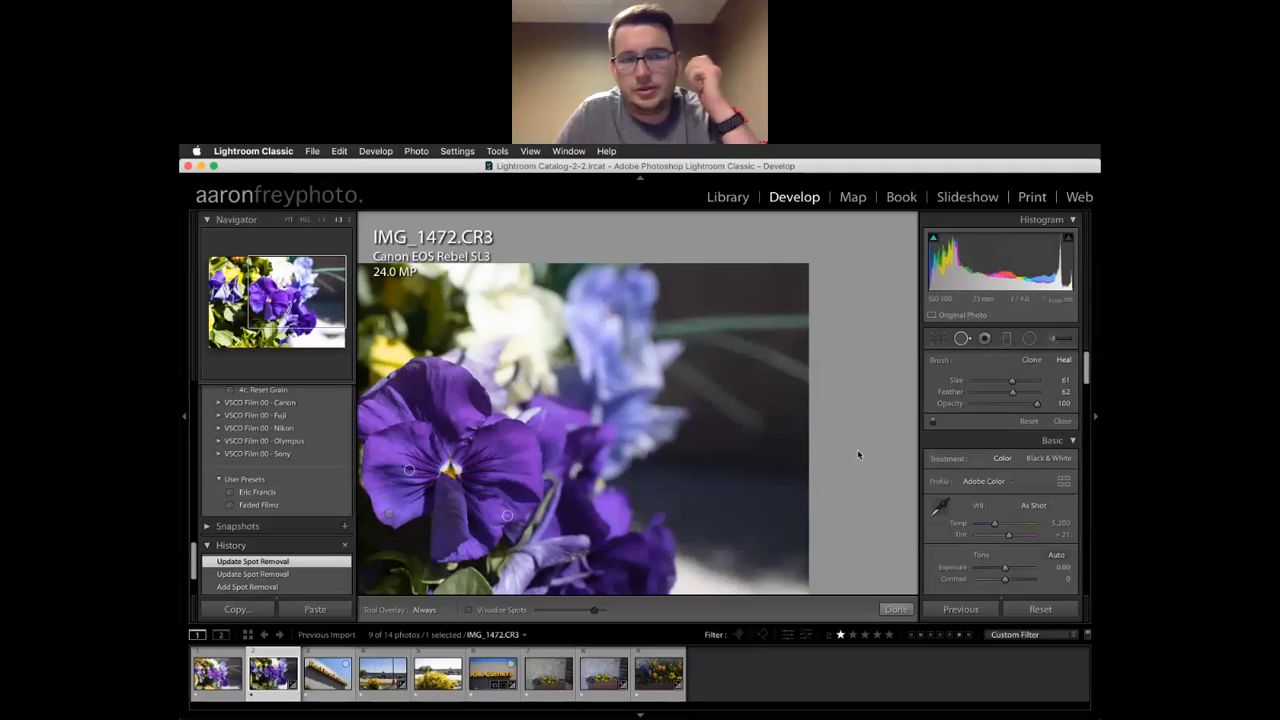
Attempt red-eye correction on the flower, dismiss the no-red-eye warning, and select the Graduated Filter
{"action": "left_click", "coordinate": [985, 339]}
{"action": "left_click", "coordinate": [732, 375]}
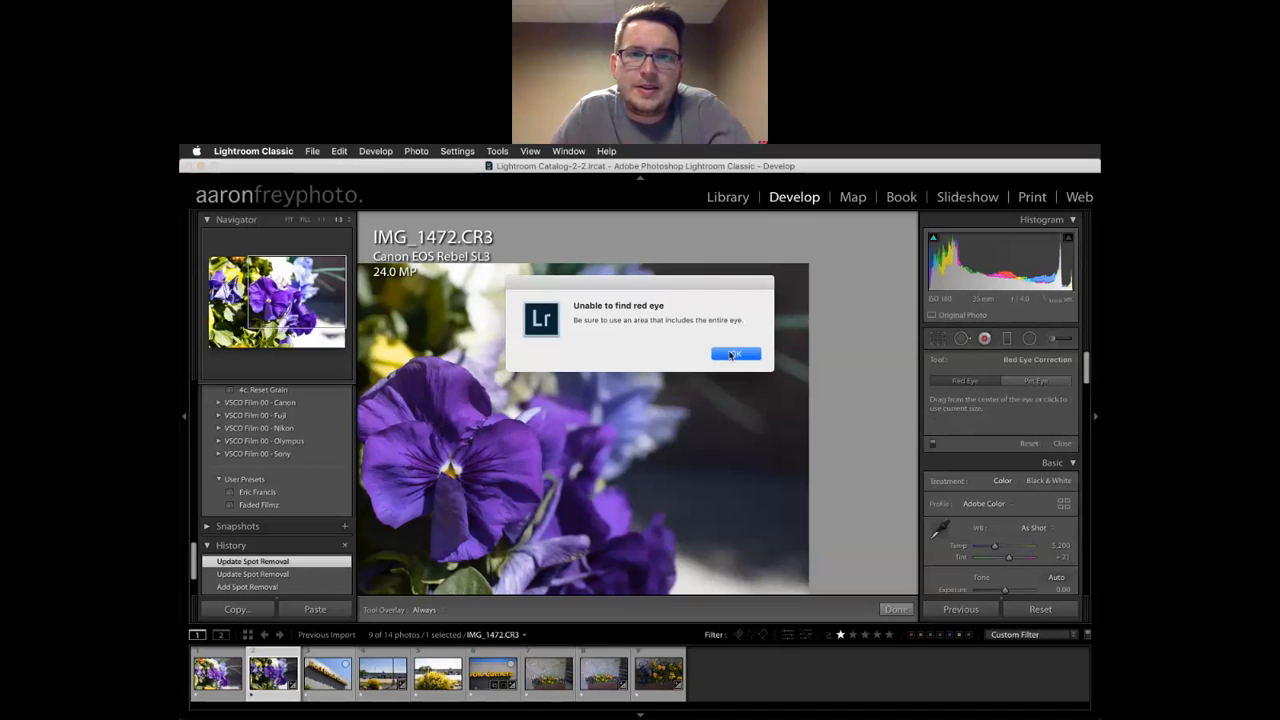
{"action": "left_click", "coordinate": [733, 354]}
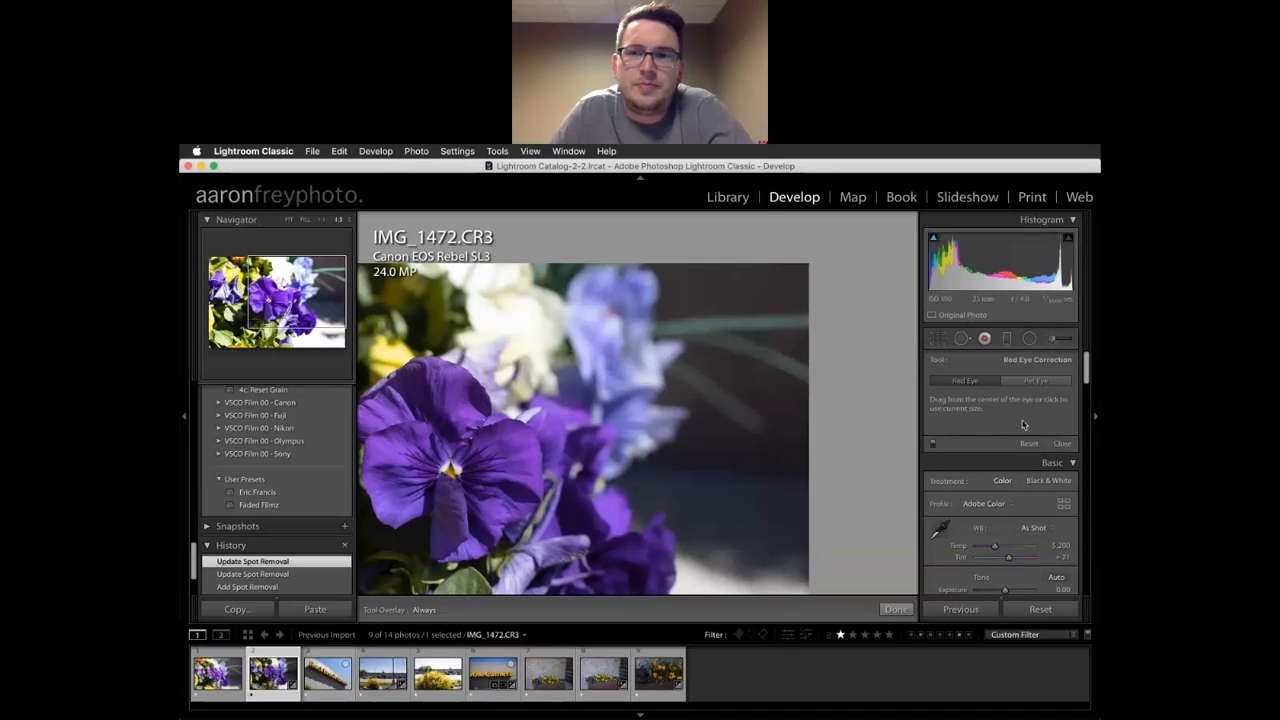
{"action": "left_click", "coordinate": [1010, 338]}
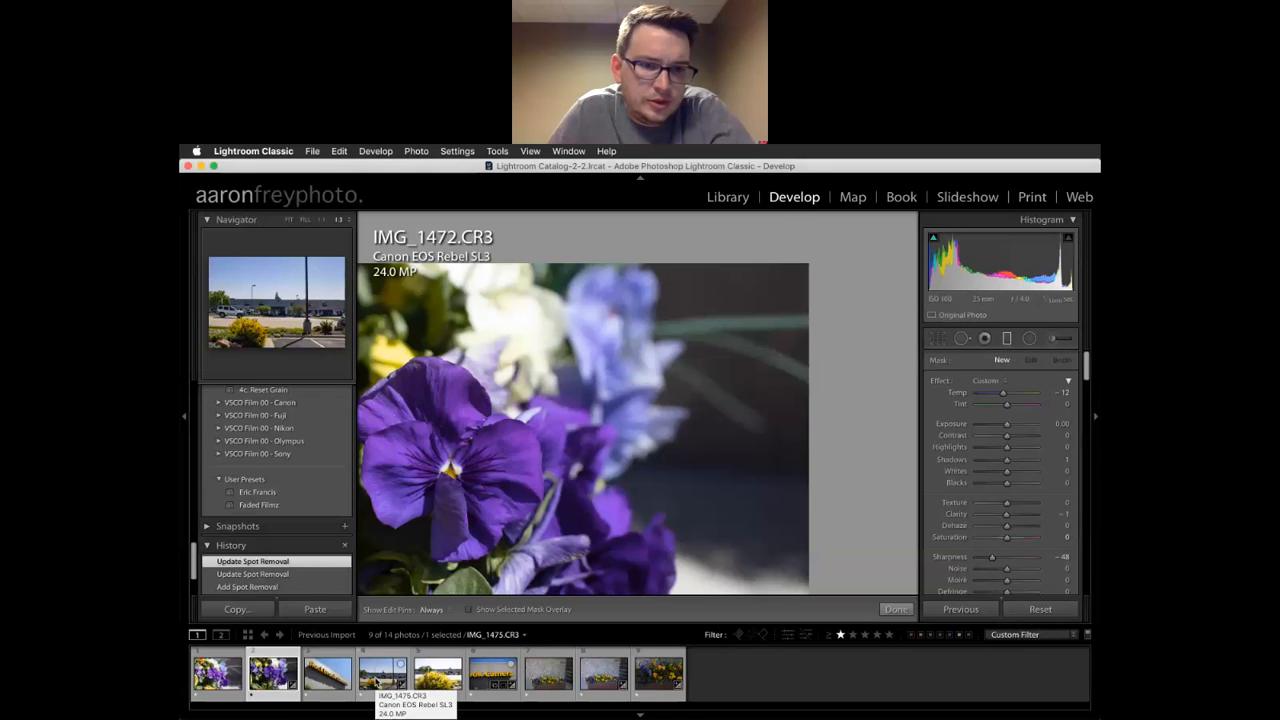
Open IMG_1475.CR3 fitted to view and draw a graduated filter over the sky with Sharpness 0 and Temp 3
{"action": "left_click", "coordinate": [378, 678]}
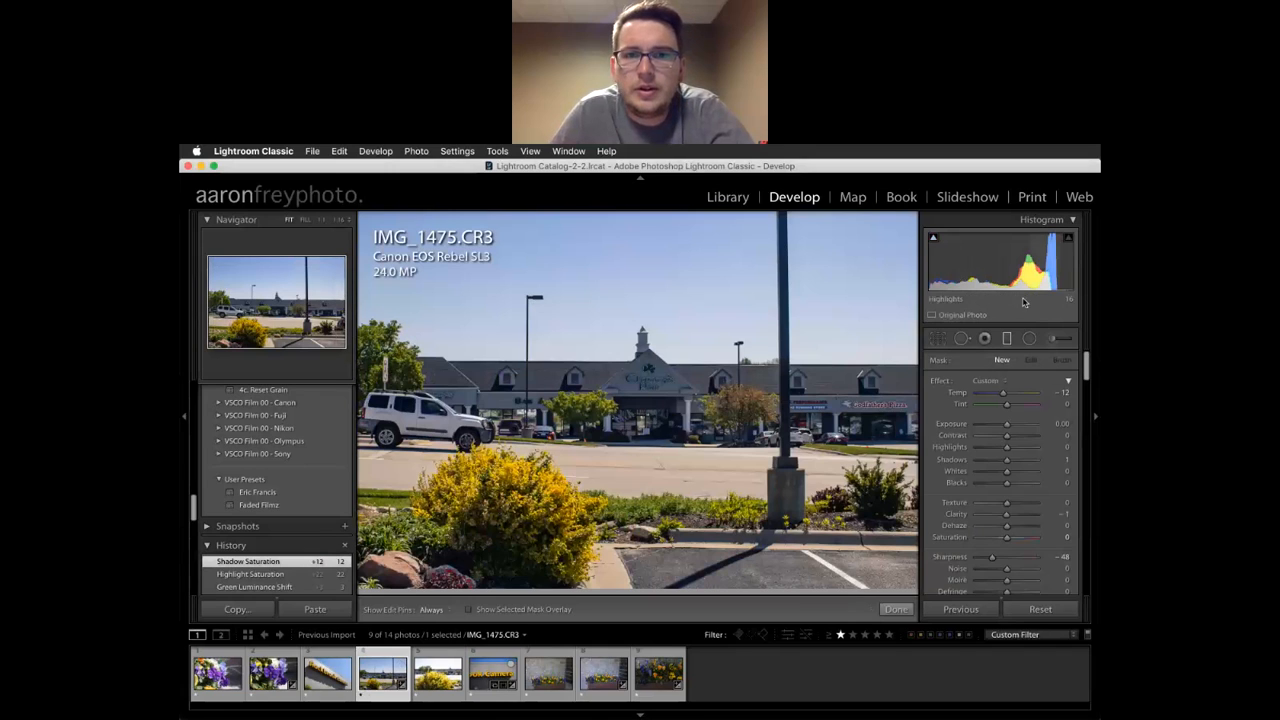
{"action": "key", "text": "z"}
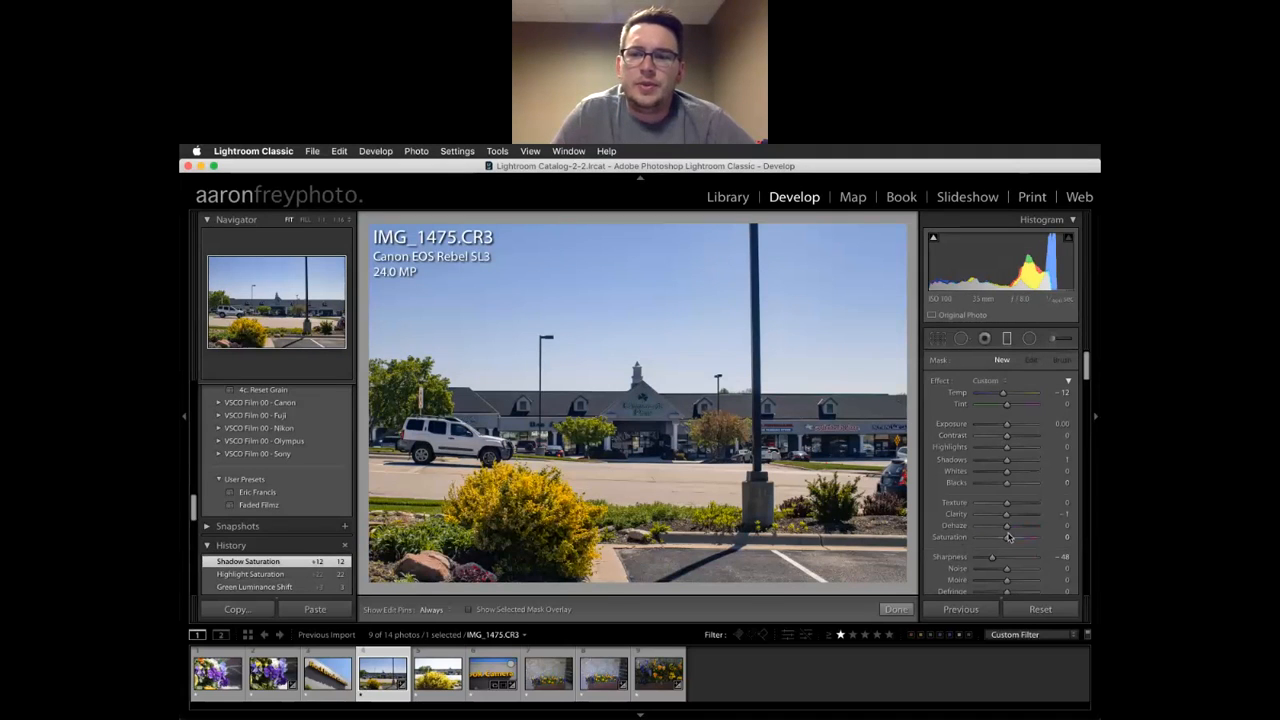
{"action": "left_click", "coordinate": [1006, 558]}
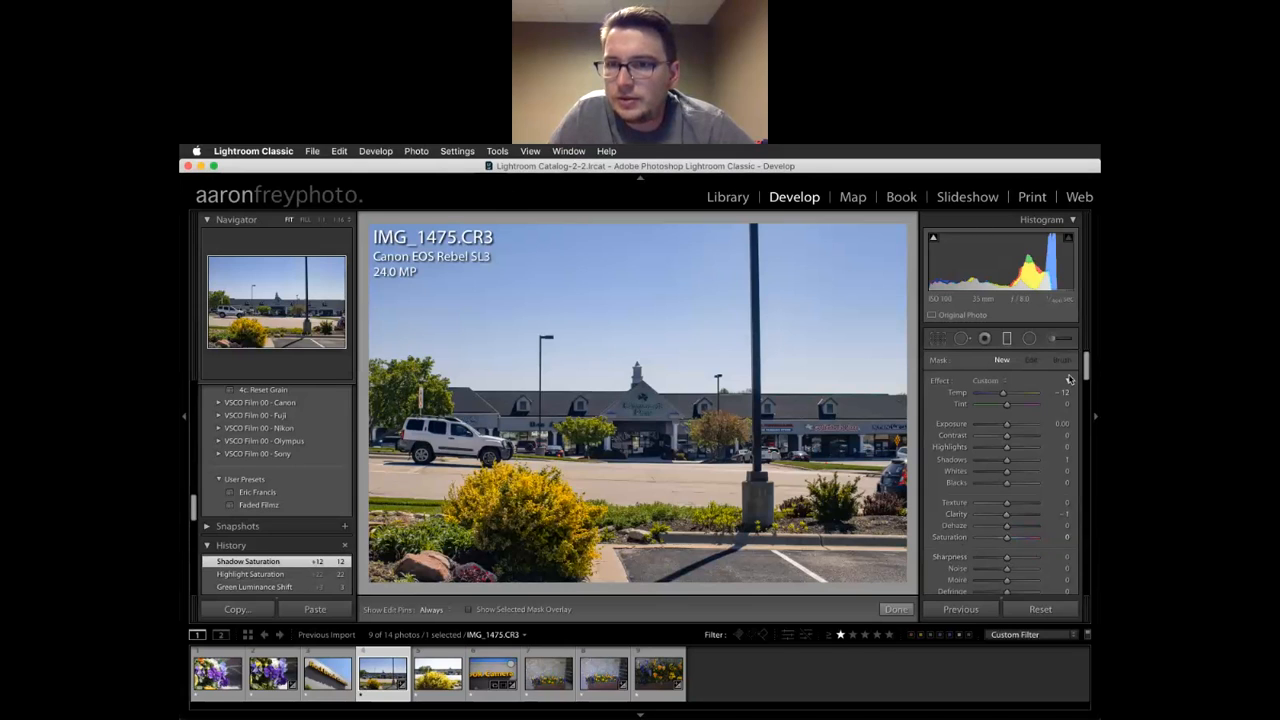
{"action": "left_click_drag", "start_coordinate": [1007, 397], "coordinate": [1009, 397]}
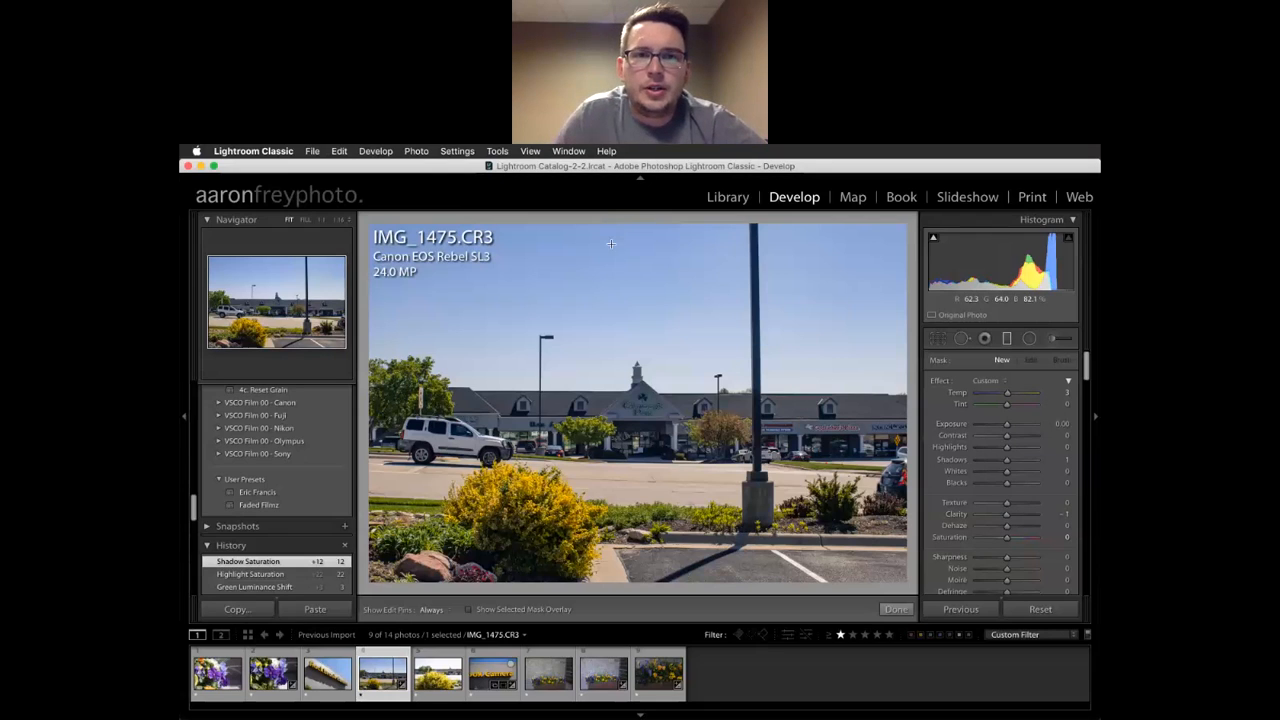
{"action": "left_click_drag", "start_coordinate": [611, 231], "coordinate": [612, 405]}
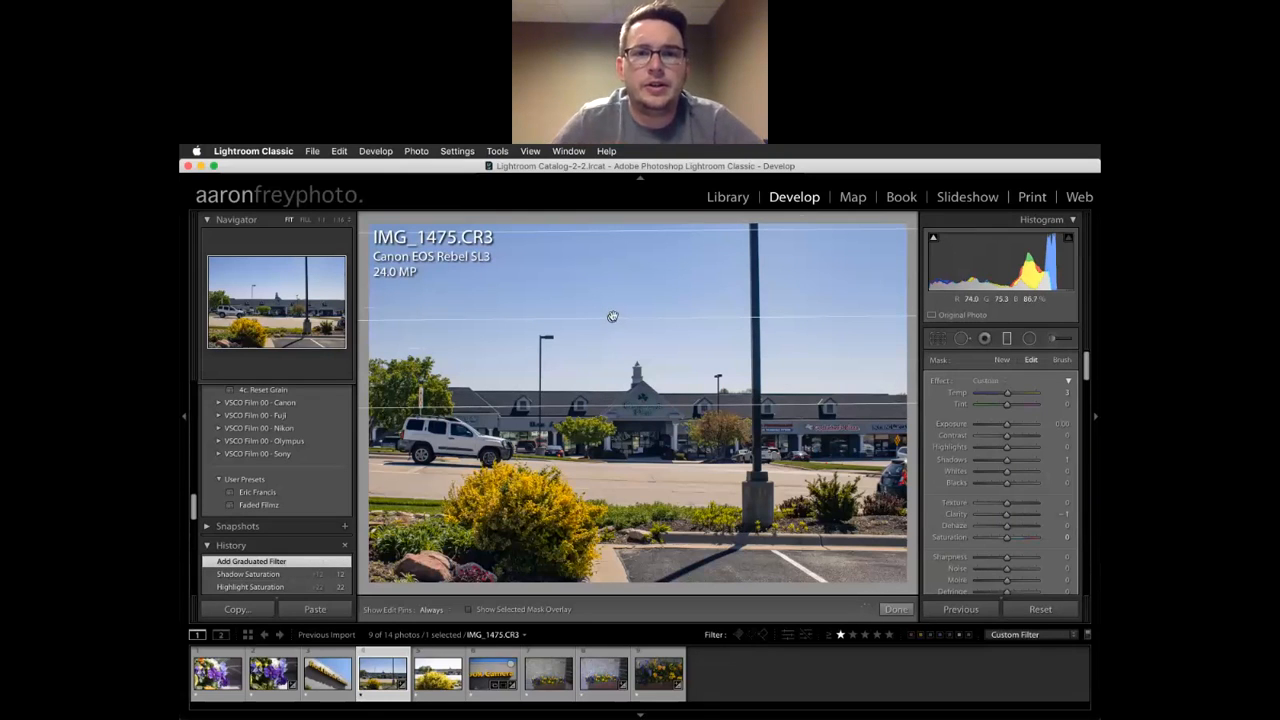
Darken the filtered sky to -0.50 exposure, nudge the filter lower, and cool Temp to -8
{"action": "mouse_move", "coordinate": [613, 318]}
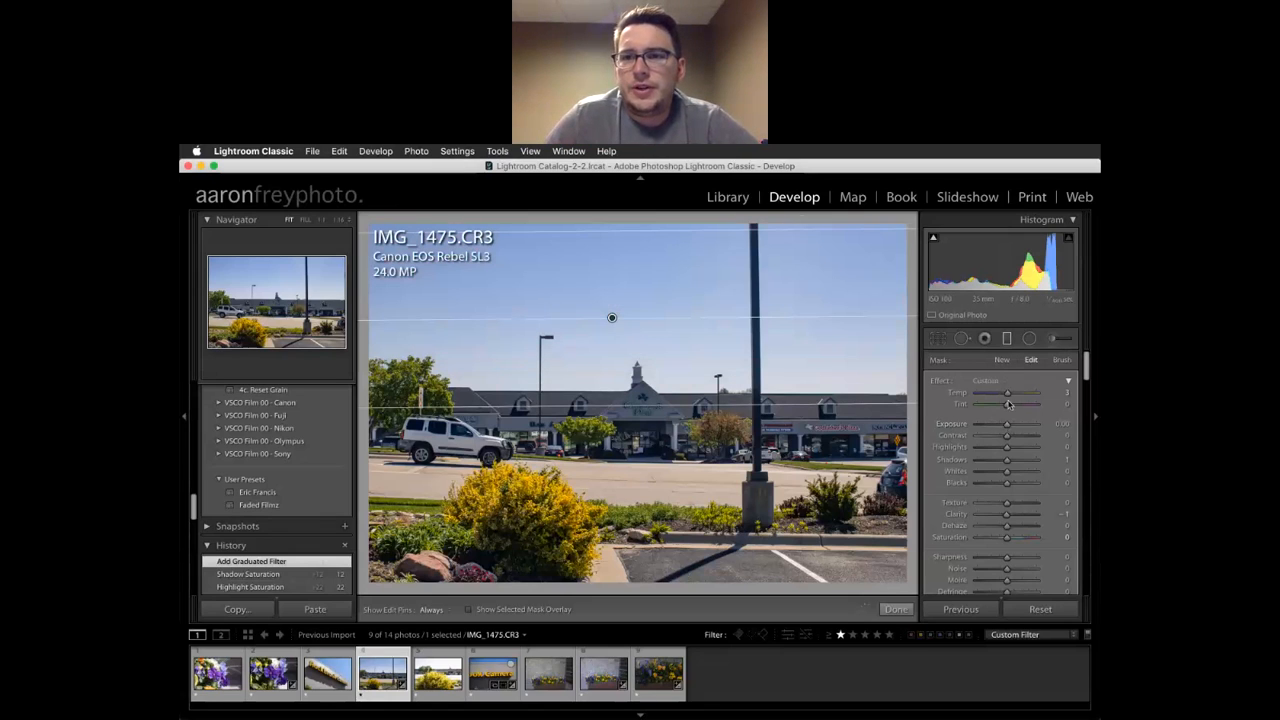
{"action": "left_click_drag", "start_coordinate": [1005, 427], "coordinate": [1003, 427]}
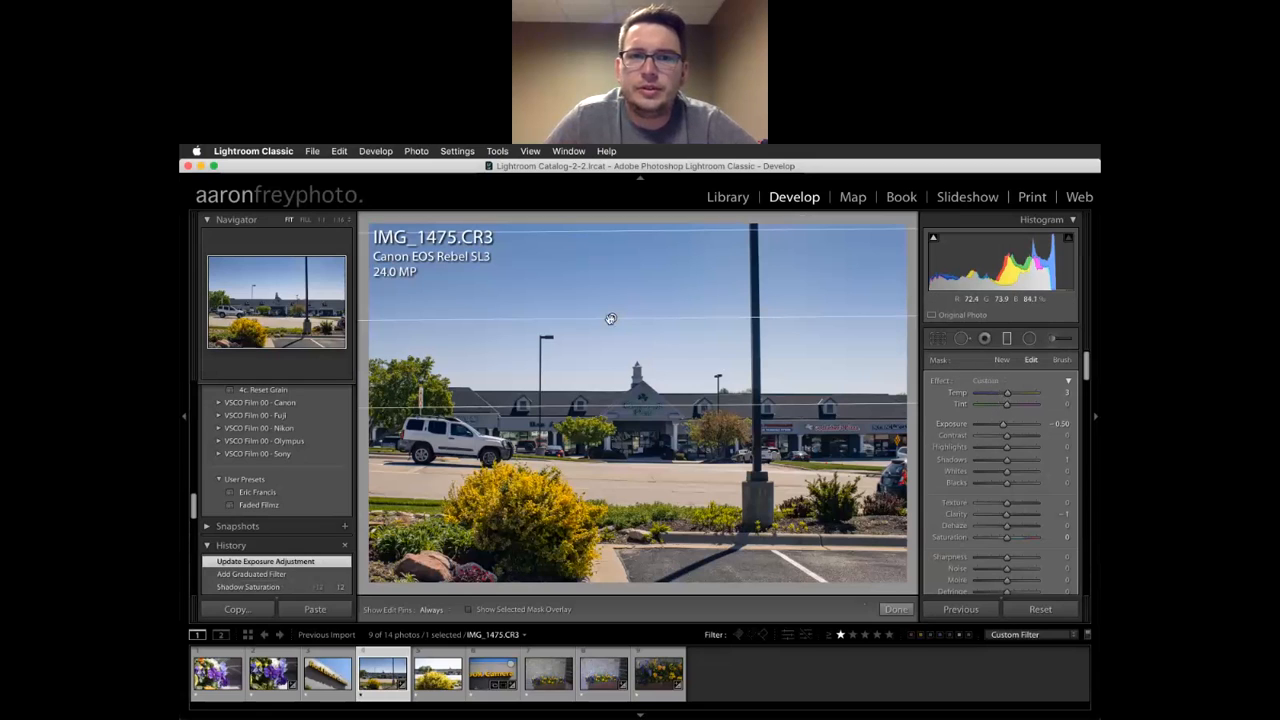
{"action": "left_click_drag", "start_coordinate": [611, 317], "coordinate": [611, 317]}
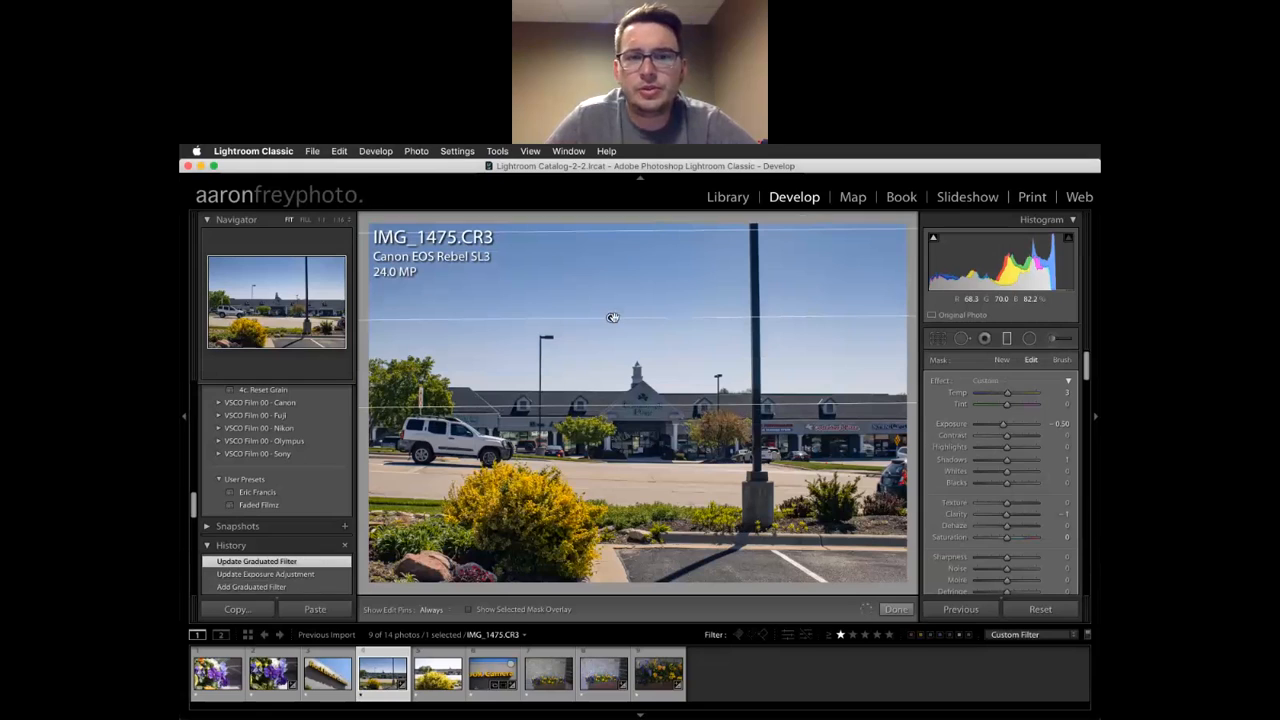
{"action": "left_click_drag", "start_coordinate": [1007, 395], "coordinate": [1005, 395]}
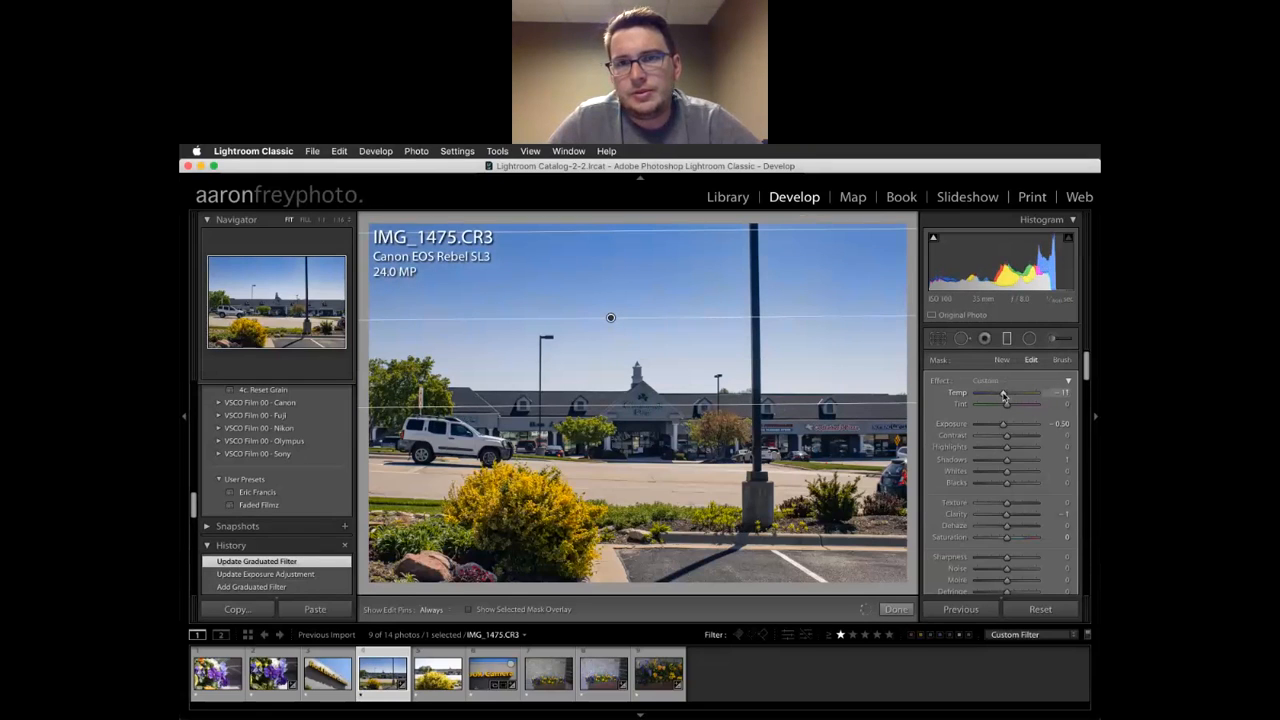
{"action": "left_click_drag", "start_coordinate": [1004, 396], "coordinate": [1006, 396]}
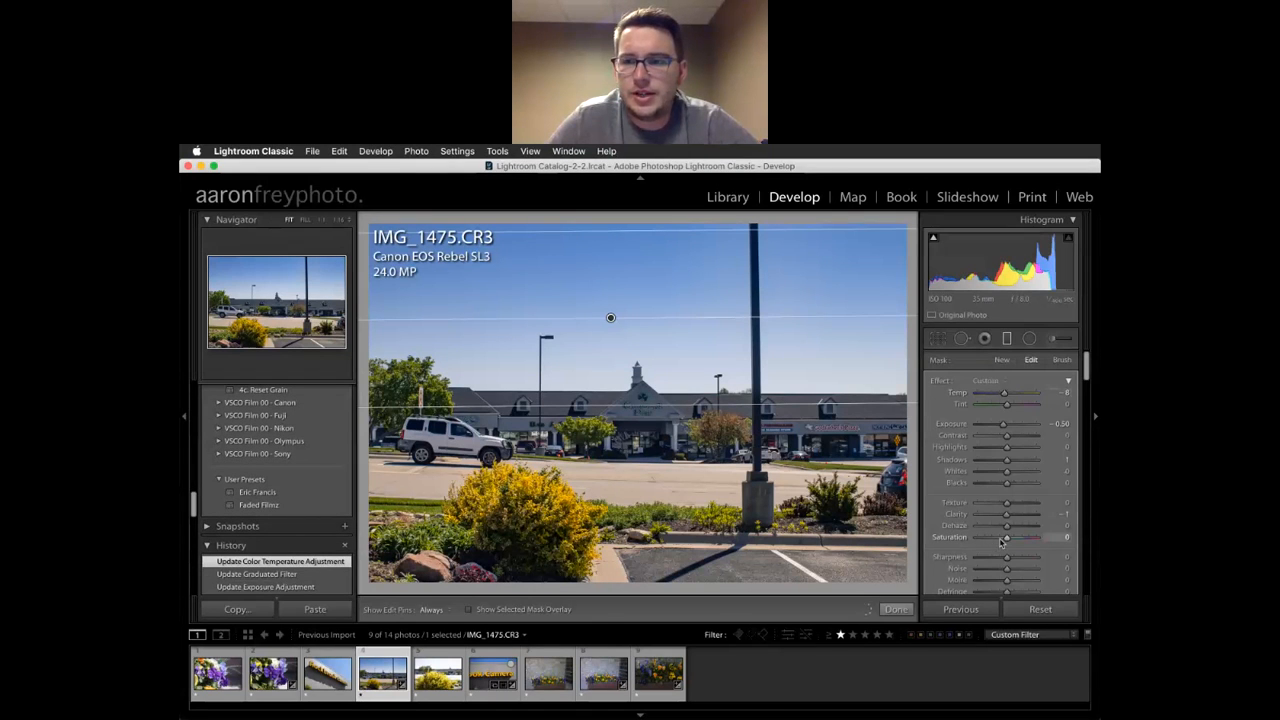
Set the filter's Saturation to 17 and Exposure to -0.92, and widen its gradient to the image top
{"action": "left_click_drag", "start_coordinate": [1007, 541], "coordinate": [1014, 541]}
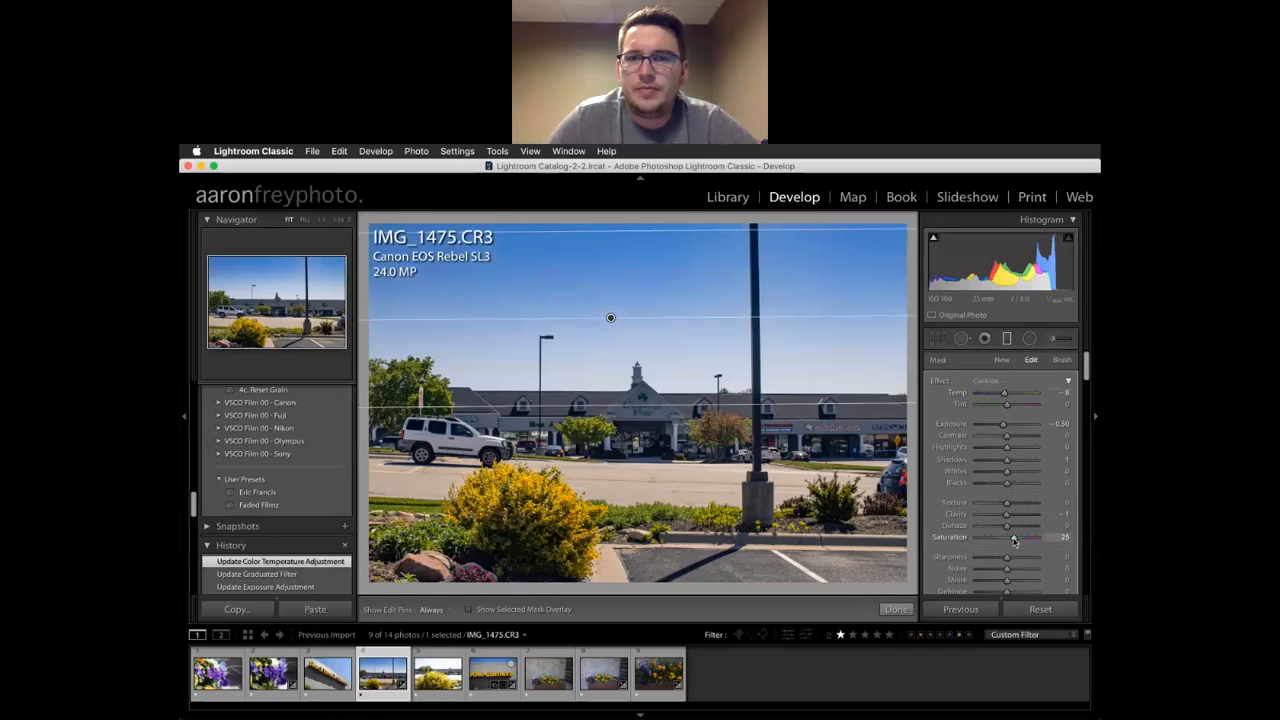
{"action": "left_click_drag", "start_coordinate": [1014, 540], "coordinate": [1014, 540]}
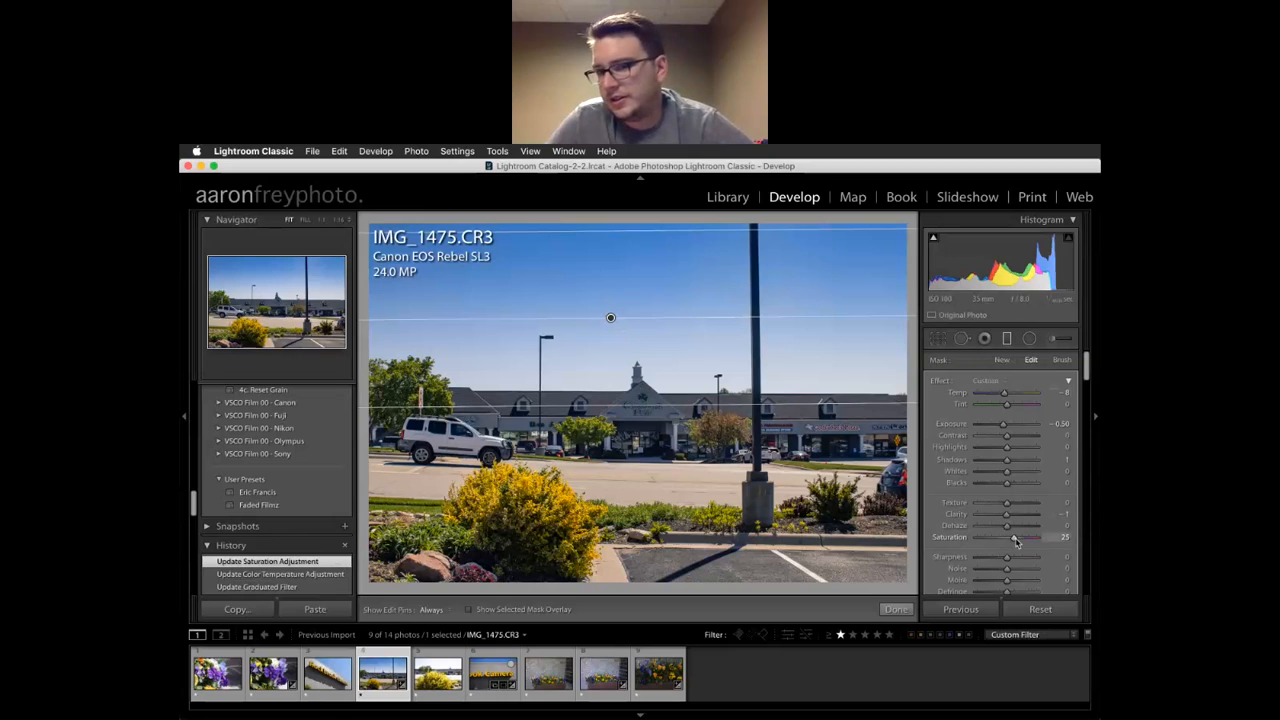
{"action": "left_click_drag", "start_coordinate": [1016, 541], "coordinate": [1012, 540]}
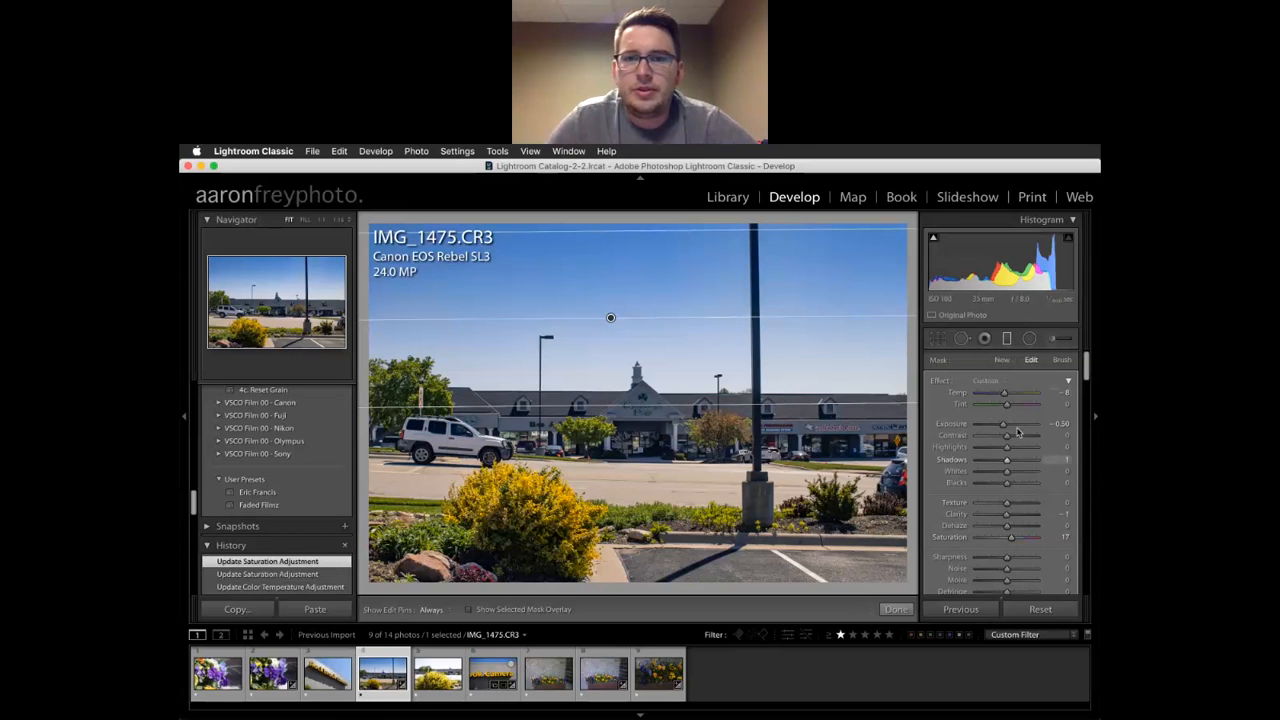
{"action": "left_click_drag", "start_coordinate": [1003, 426], "coordinate": [999, 427]}
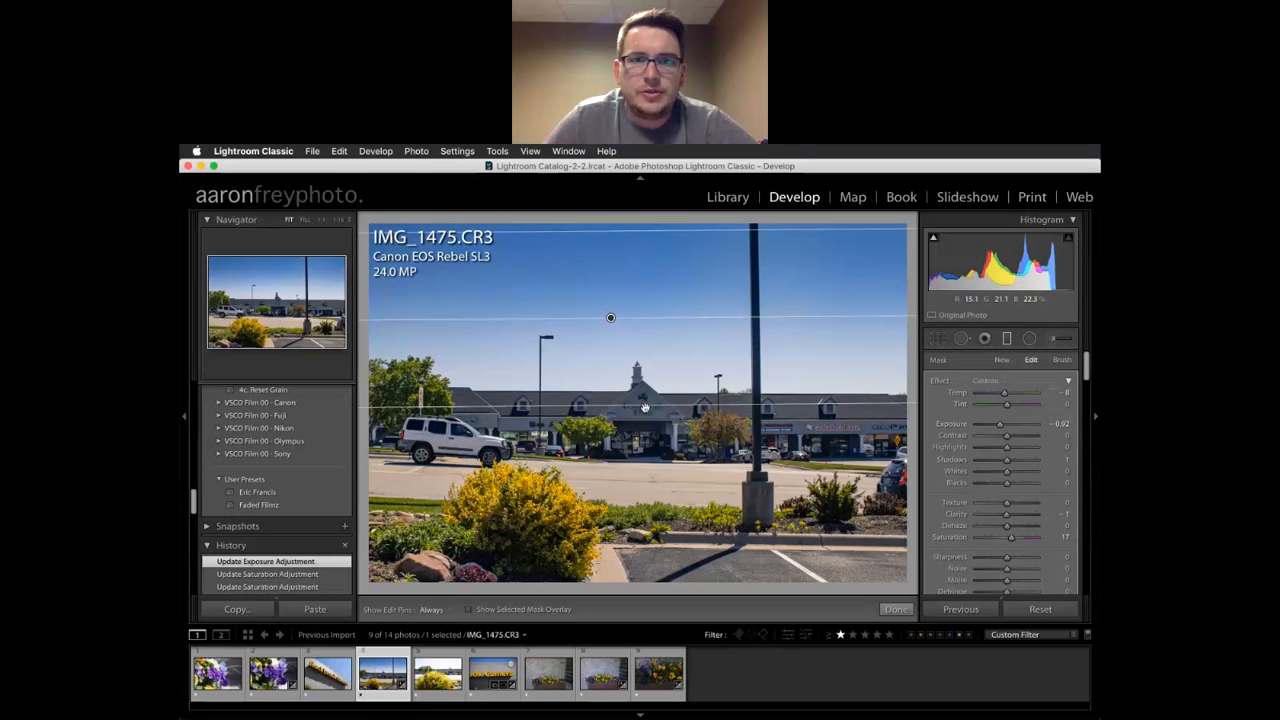
{"action": "mouse_move", "coordinate": [660, 405]}
{"action": "left_mouse_down"}
{"action": "mouse_move", "coordinate": [655, 421]}
{"action": "mouse_move", "coordinate": [654, 397]}
{"action": "left_mouse_up"}
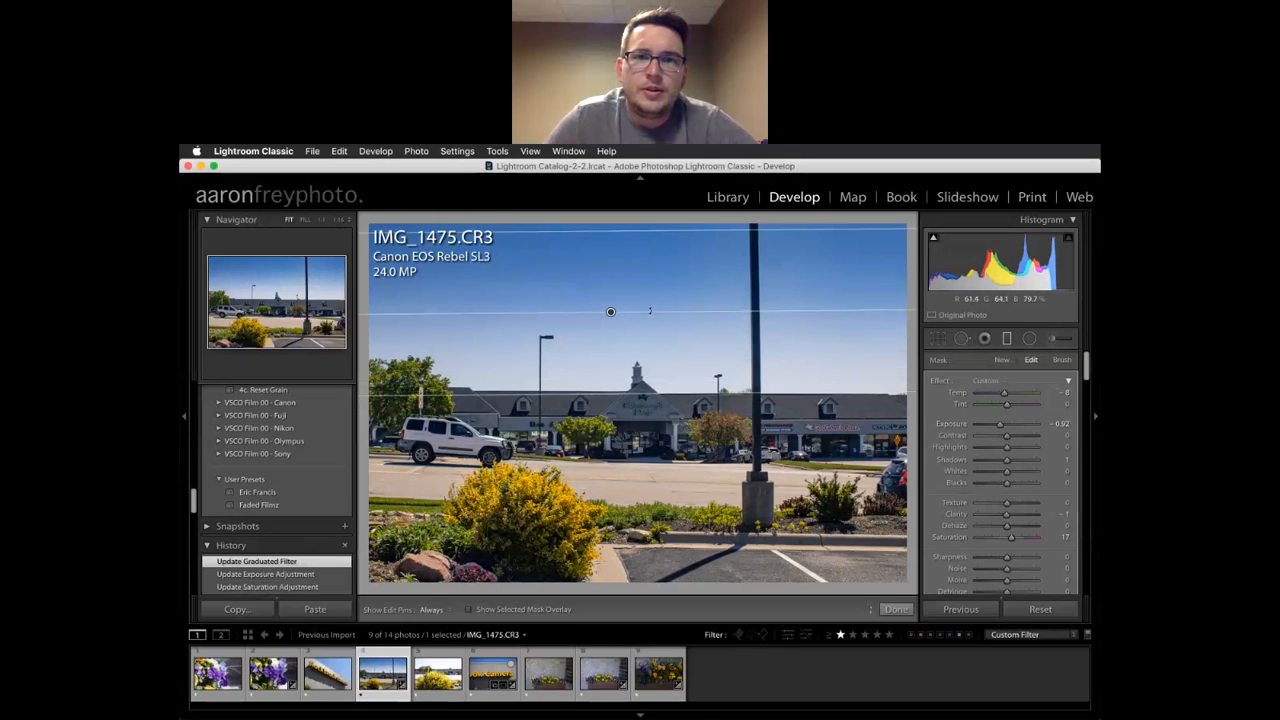
{"action": "left_click_drag", "start_coordinate": [660, 231], "coordinate": [660, 219]}
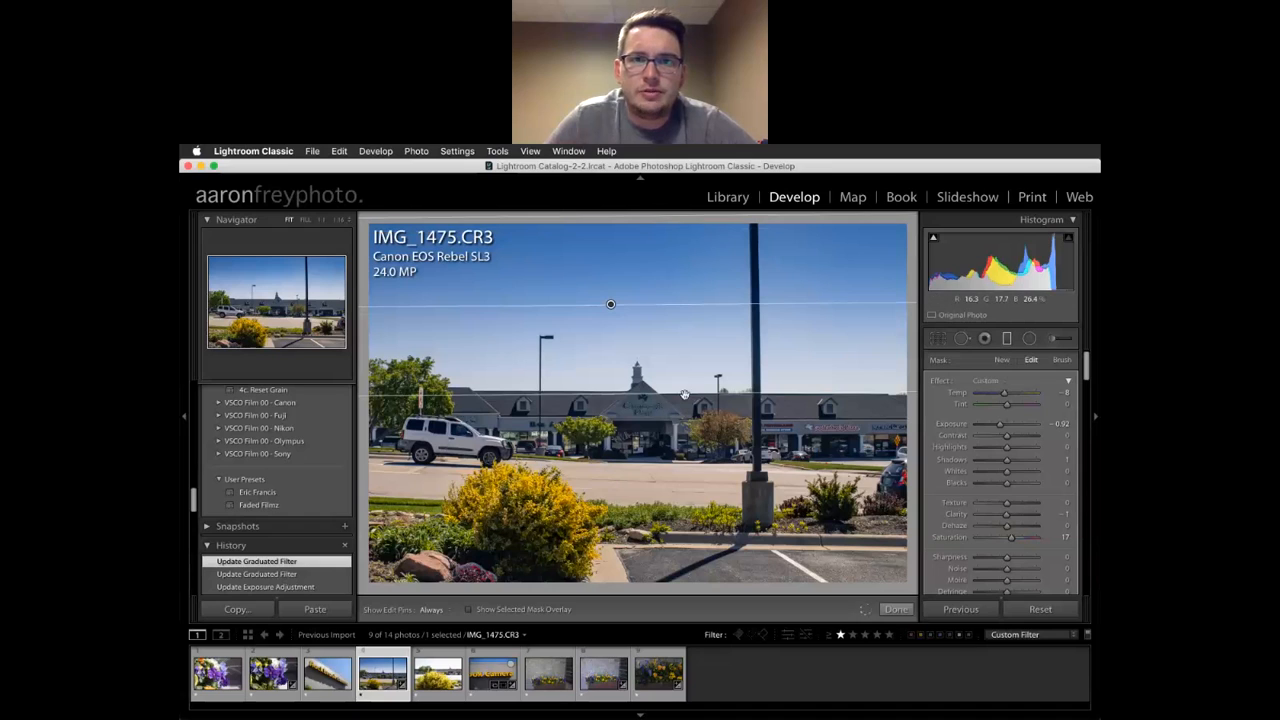
Reposition and level the sky graduated filter, darken its Exposure to -0.48, then deselect it
{"action": "left_click_drag", "start_coordinate": [686, 413], "coordinate": [678, 469]}
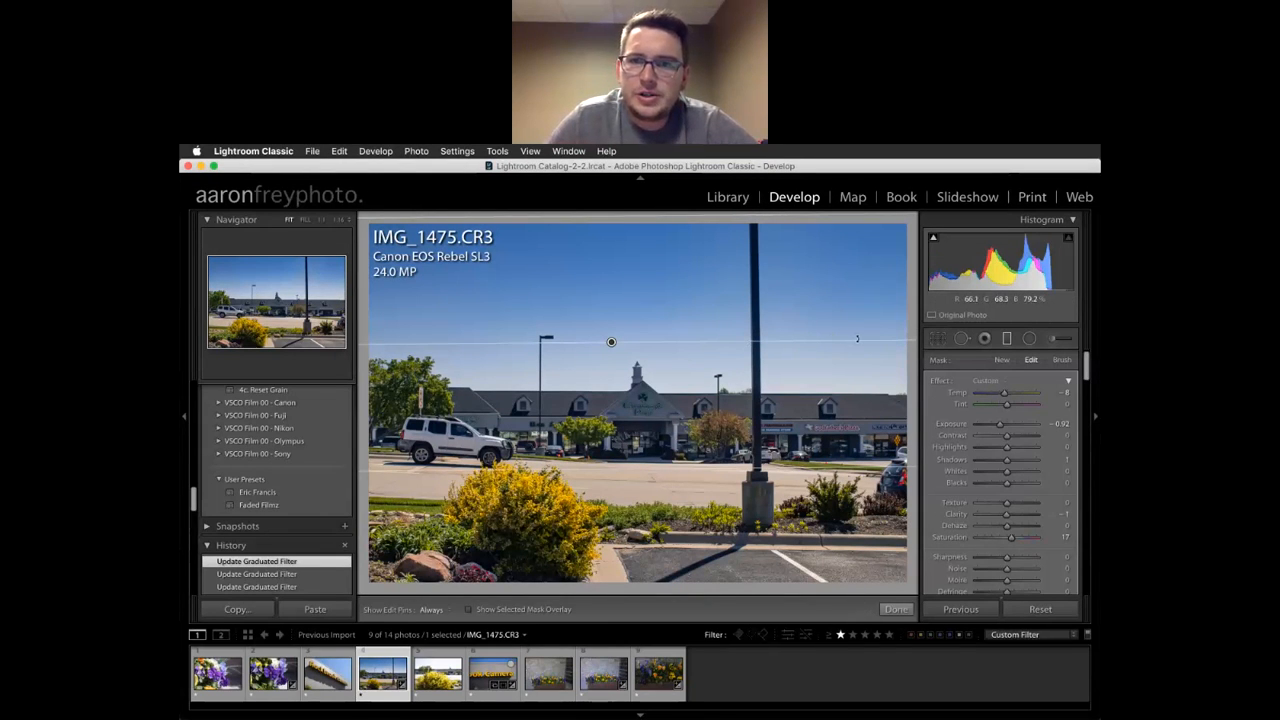
{"action": "left_click_drag", "start_coordinate": [857, 339], "coordinate": [865, 403]}
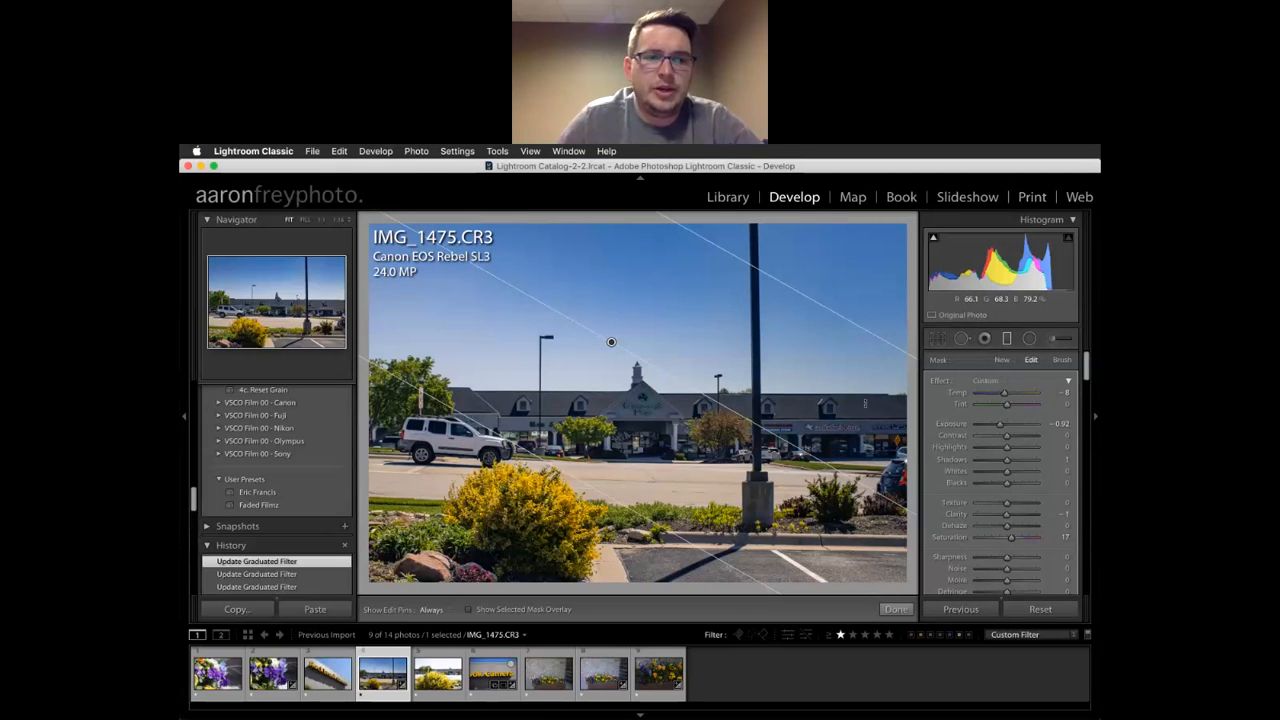
{"action": "left_click_drag", "start_coordinate": [865, 403], "coordinate": [878, 341]}
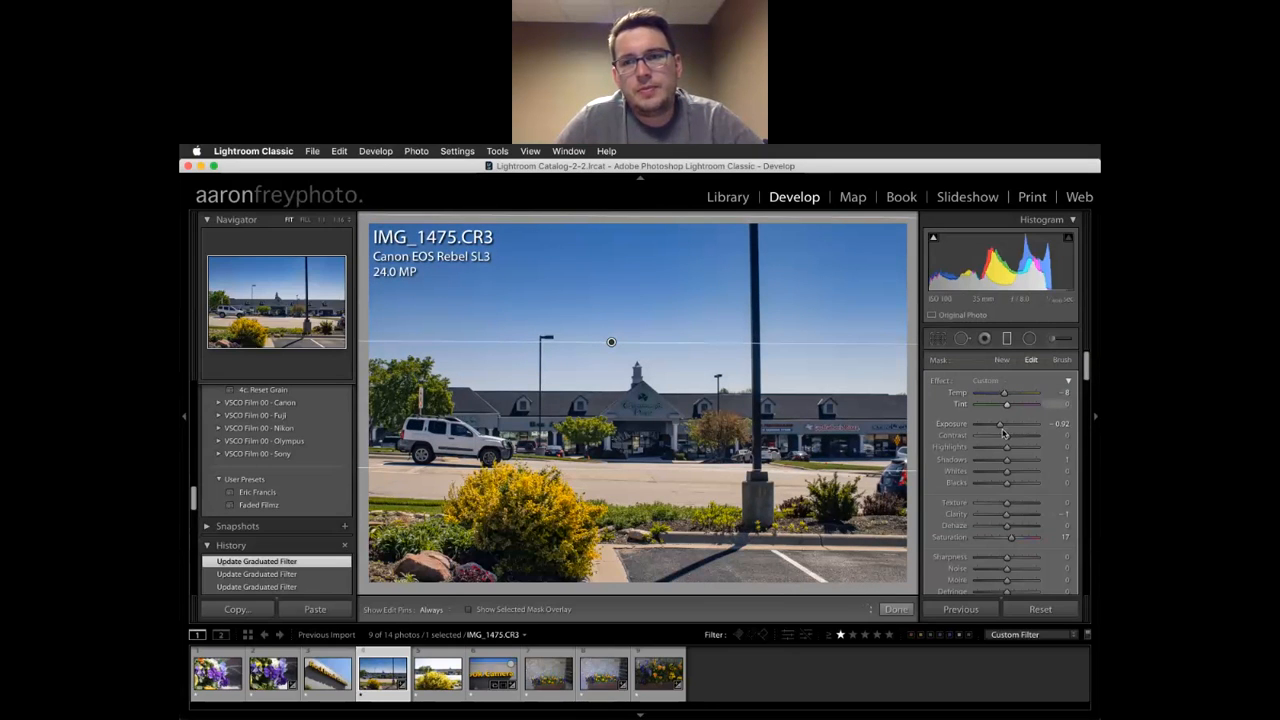
{"action": "left_click_drag", "start_coordinate": [998, 427], "coordinate": [1004, 428]}
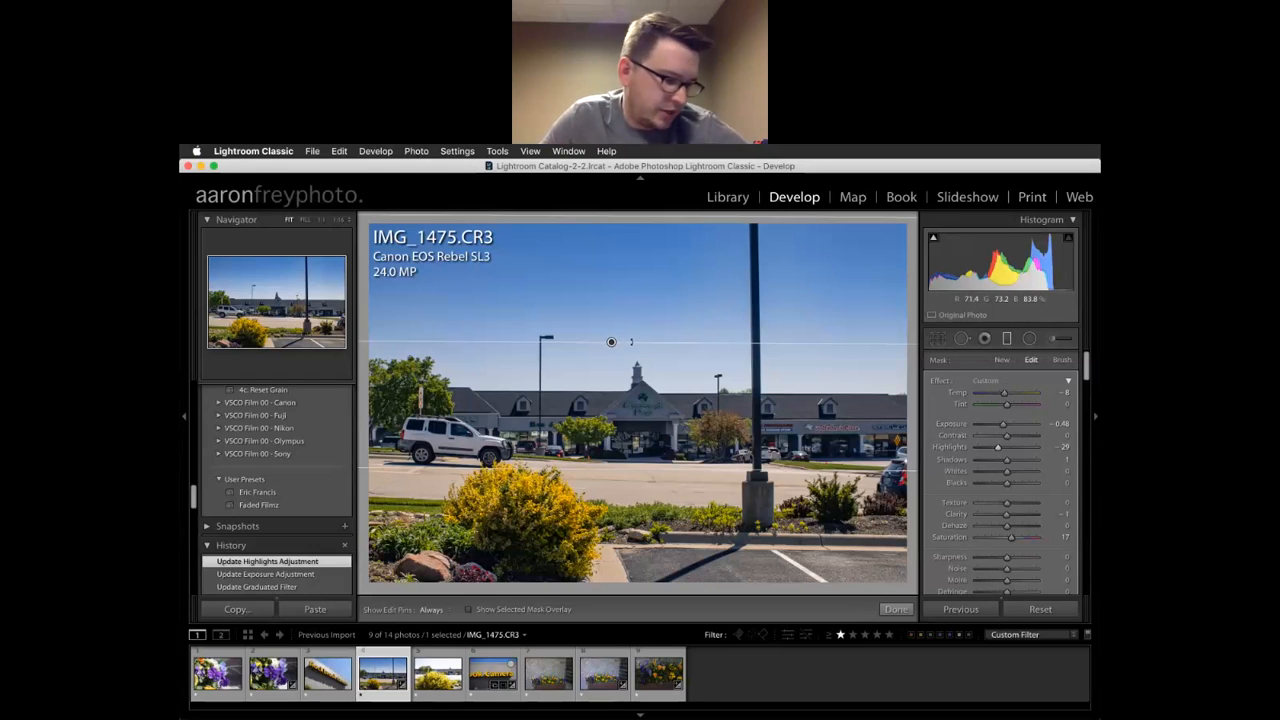
{"action": "left_click_drag", "start_coordinate": [610, 342], "coordinate": [624, 294]}
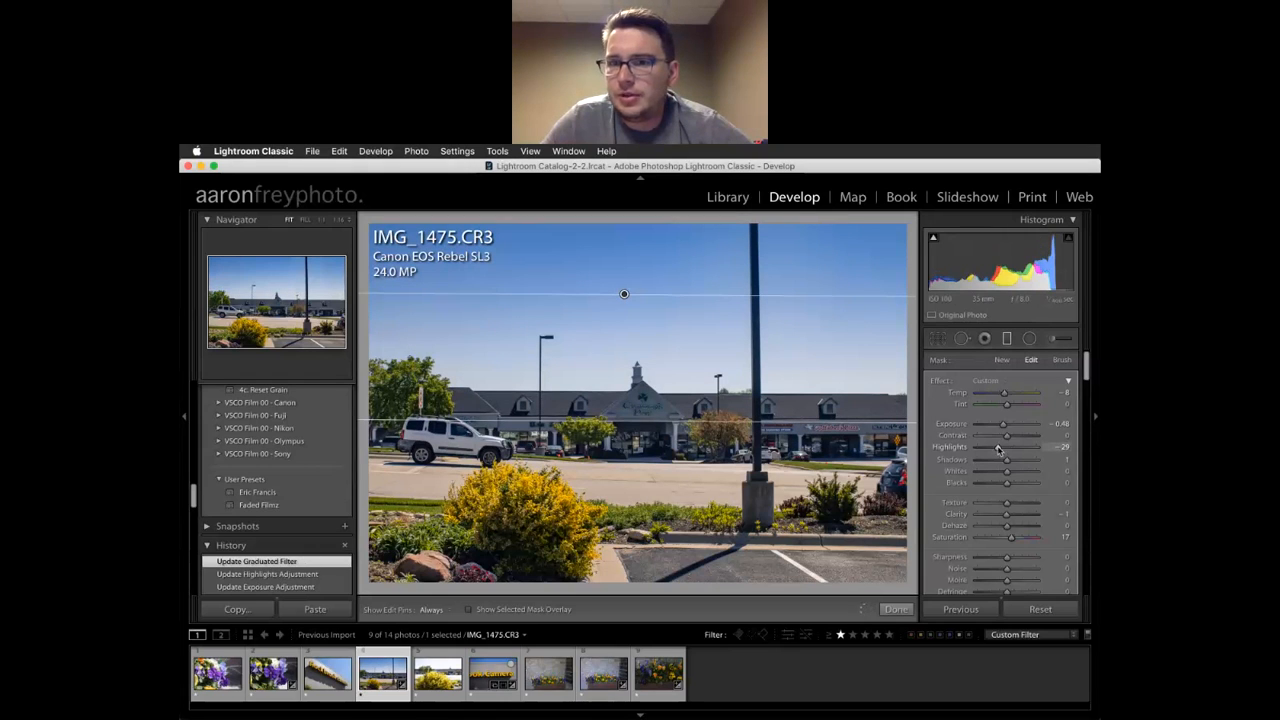
{"action": "left_click", "coordinate": [625, 295]}
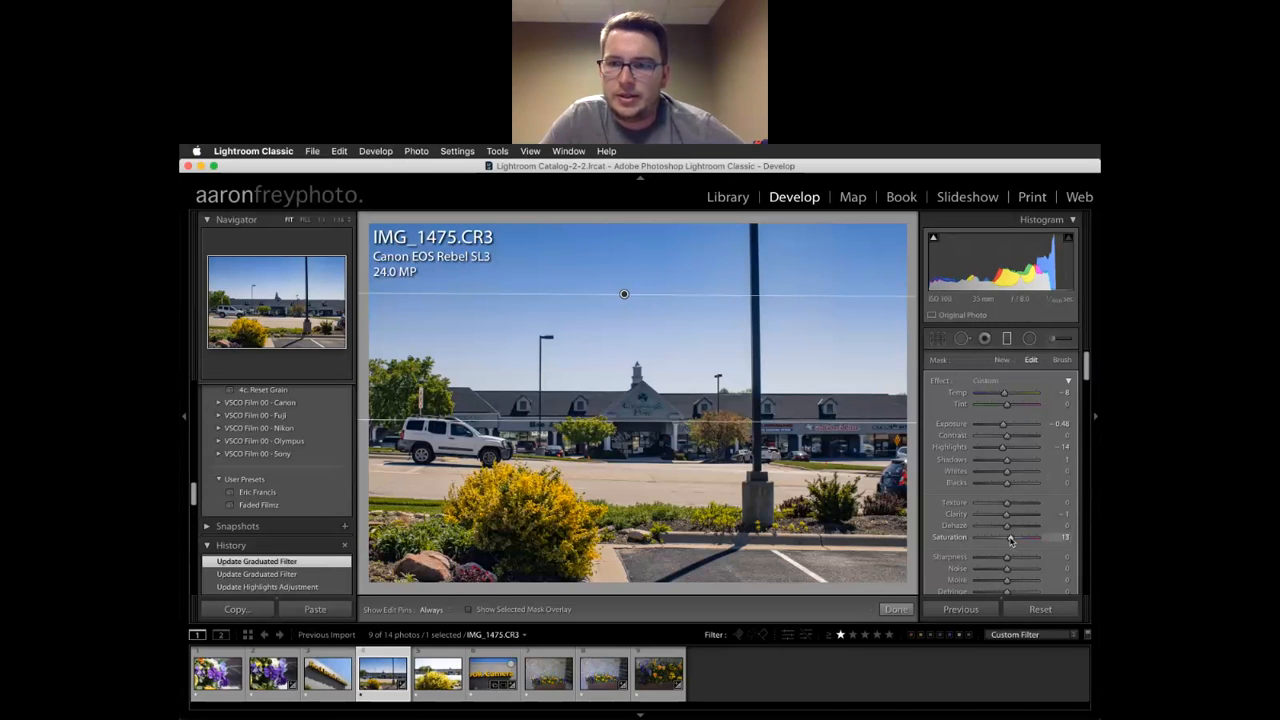
{"action": "left_click", "coordinate": [677, 359]}
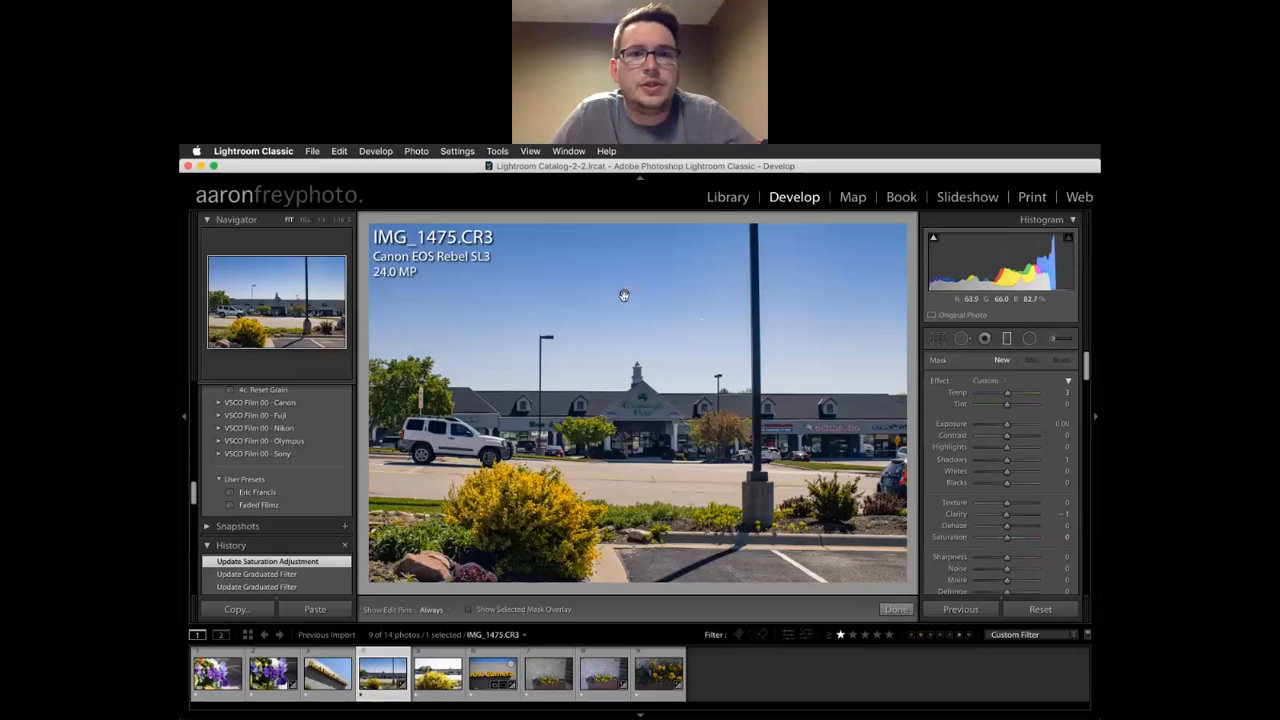
Try a radial filter with lower exposure around the white car, delete it, and switch to IMG_1471.JPG
{"action": "left_click", "coordinate": [1030, 339]}
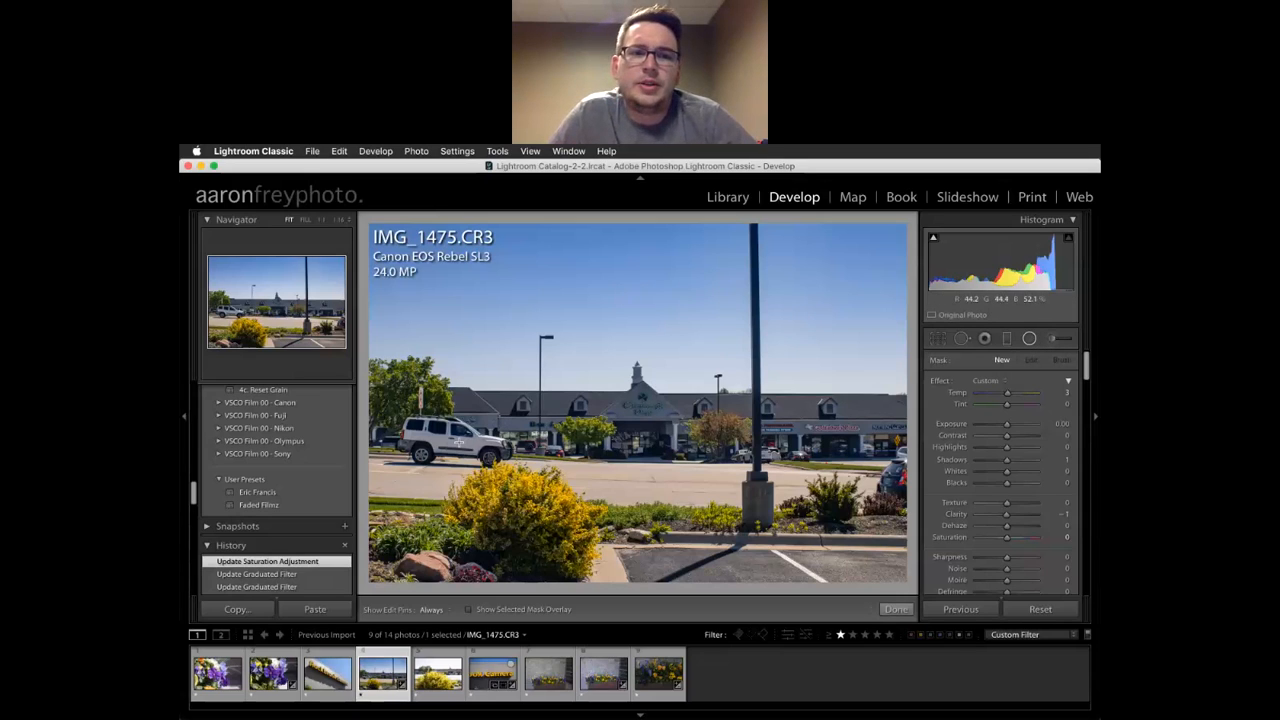
{"action": "mouse_move", "coordinate": [450, 441]}
{"action": "left_mouse_down"}
{"action": "mouse_move", "coordinate": [503, 452]}
{"action": "mouse_move", "coordinate": [511, 474]}
{"action": "mouse_move", "coordinate": [475, 443]}
{"action": "left_mouse_up"}
{"action": "left_click_drag", "start_coordinate": [1007, 424], "coordinate": [1002, 428]}
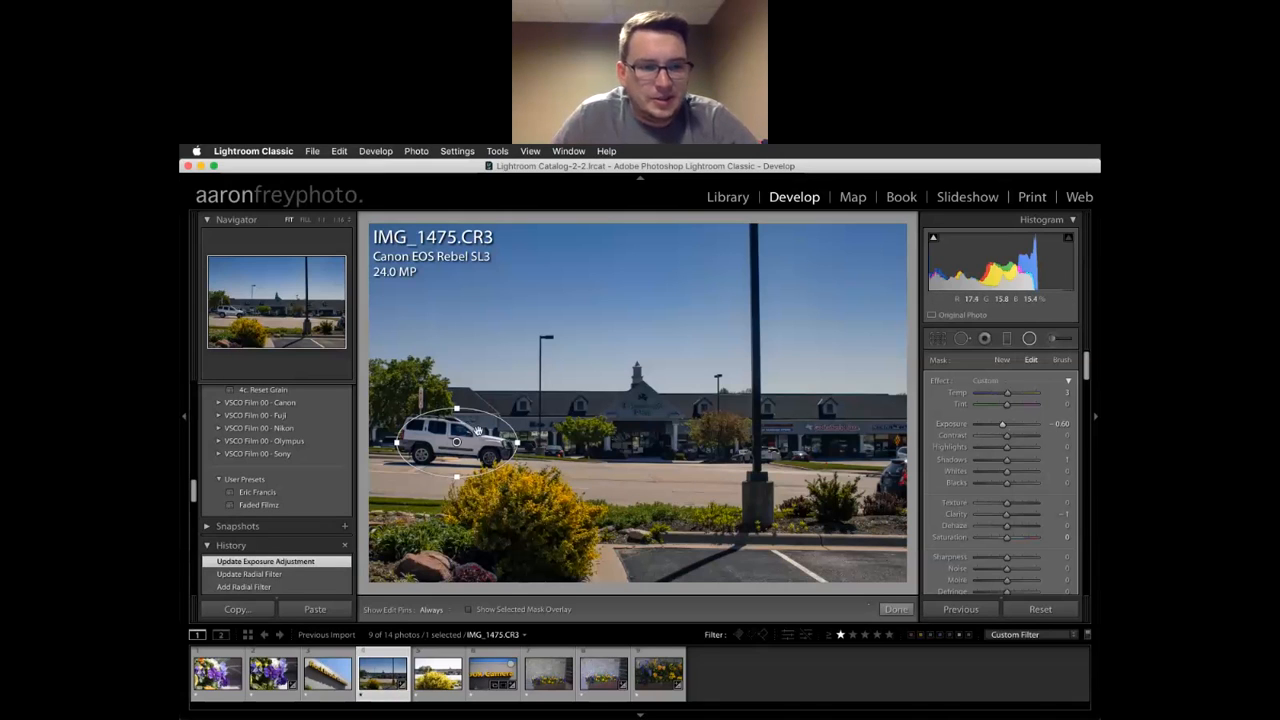
{"action": "key", "text": "Delete"}
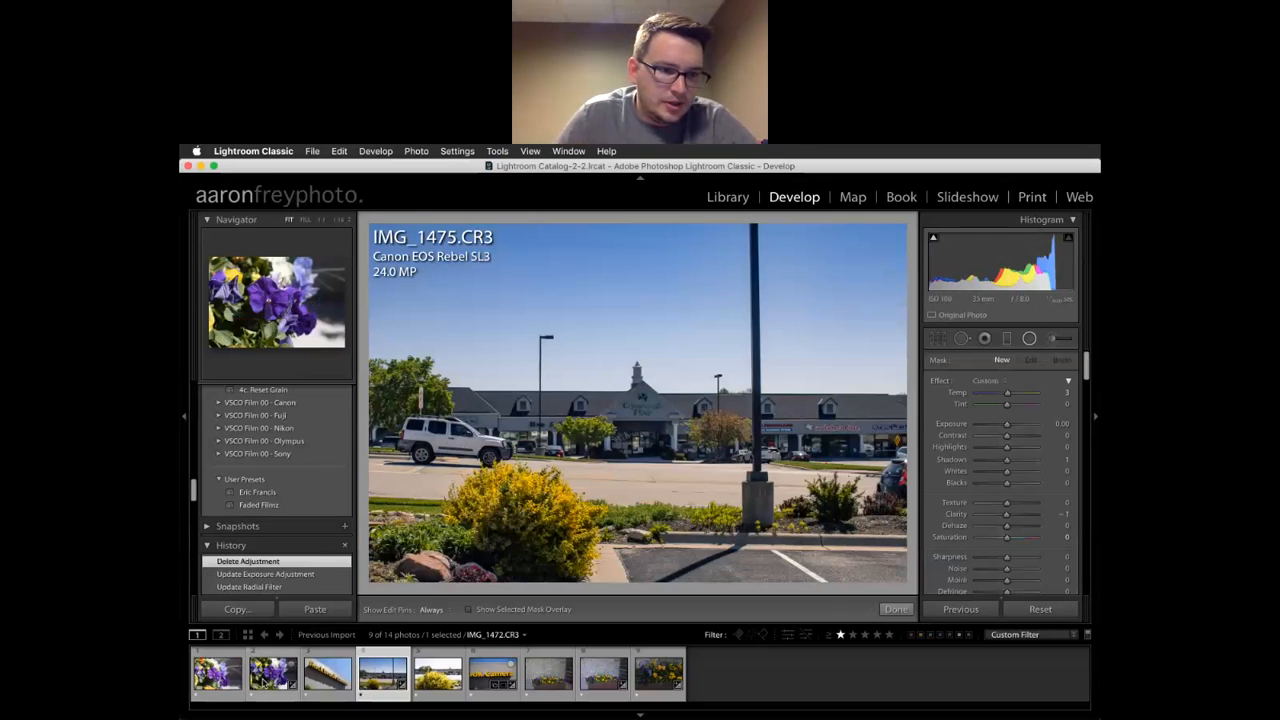
{"action": "left_click", "coordinate": [218, 678]}
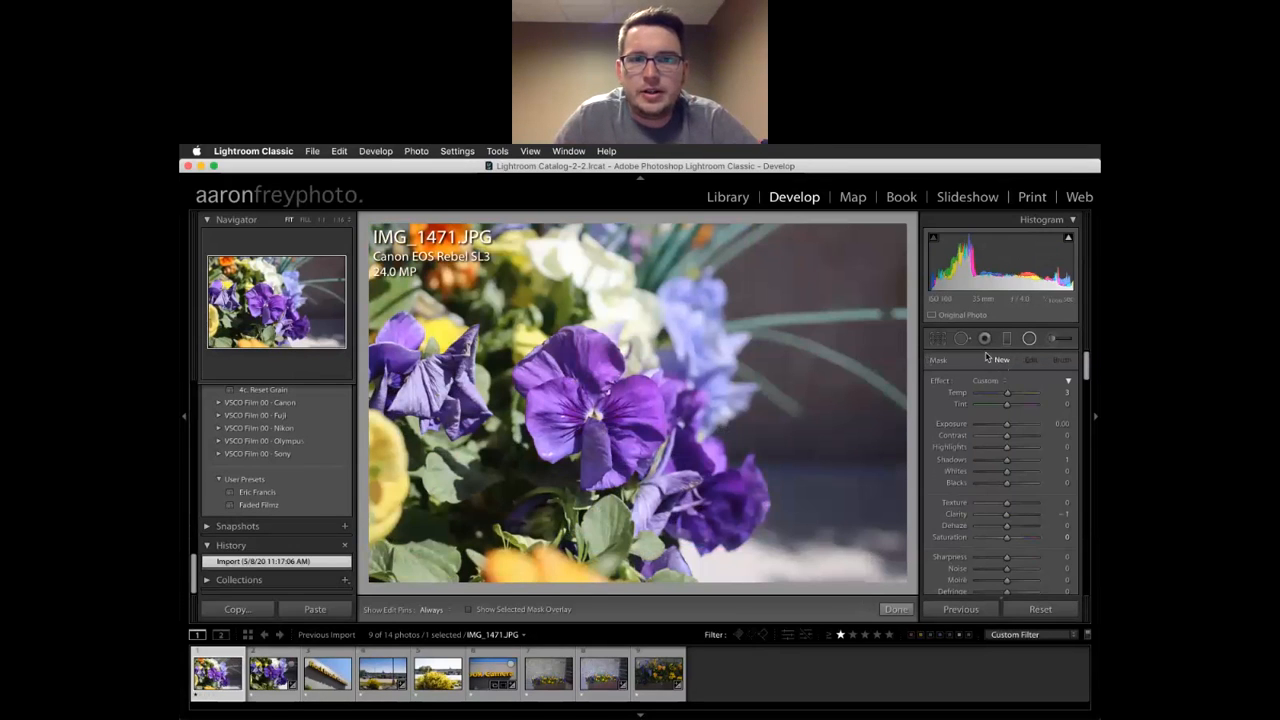
Draw a radial filter around the central pansy, darken its surroundings, and feather it to 50
{"action": "left_click_drag", "start_coordinate": [590, 408], "coordinate": [662, 488]}
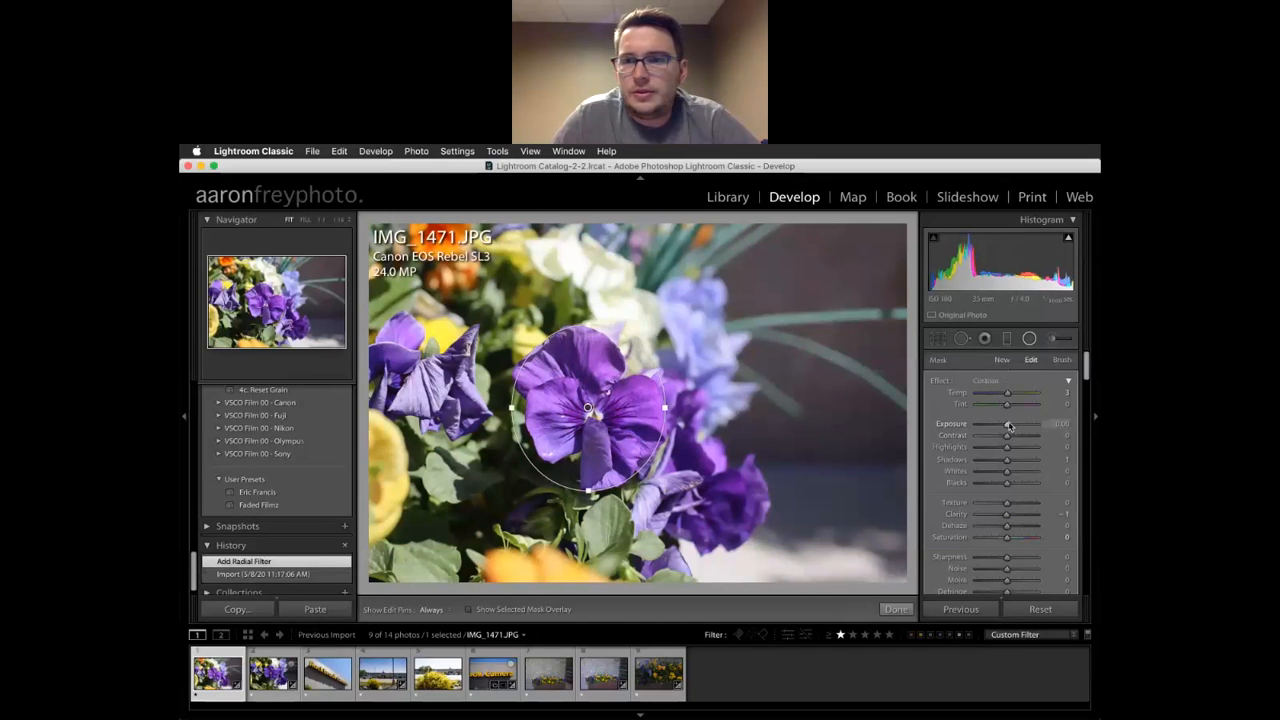
{"action": "left_click_drag", "start_coordinate": [1008, 427], "coordinate": [1003, 425]}
{"action": "scroll", "coordinate": [988, 535], "scroll_direction": "down", "scroll_amount": 3}
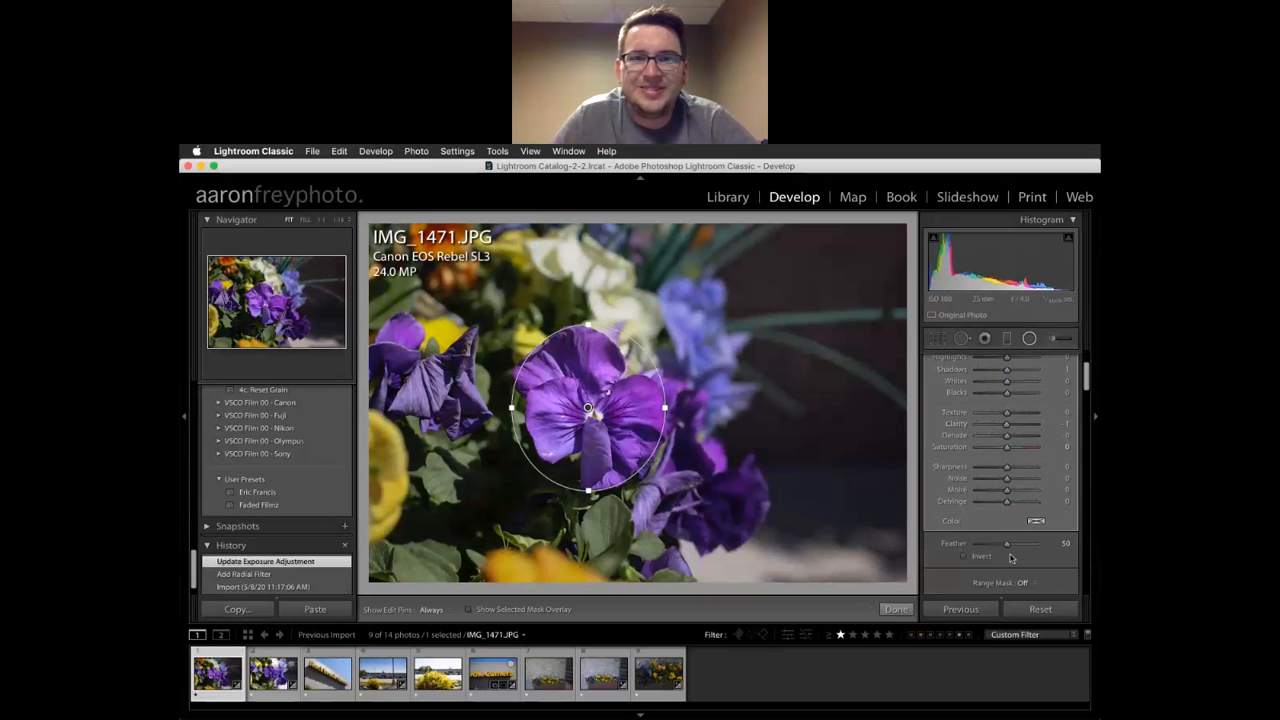
{"action": "left_click_drag", "start_coordinate": [1008, 546], "coordinate": [1027, 550]}
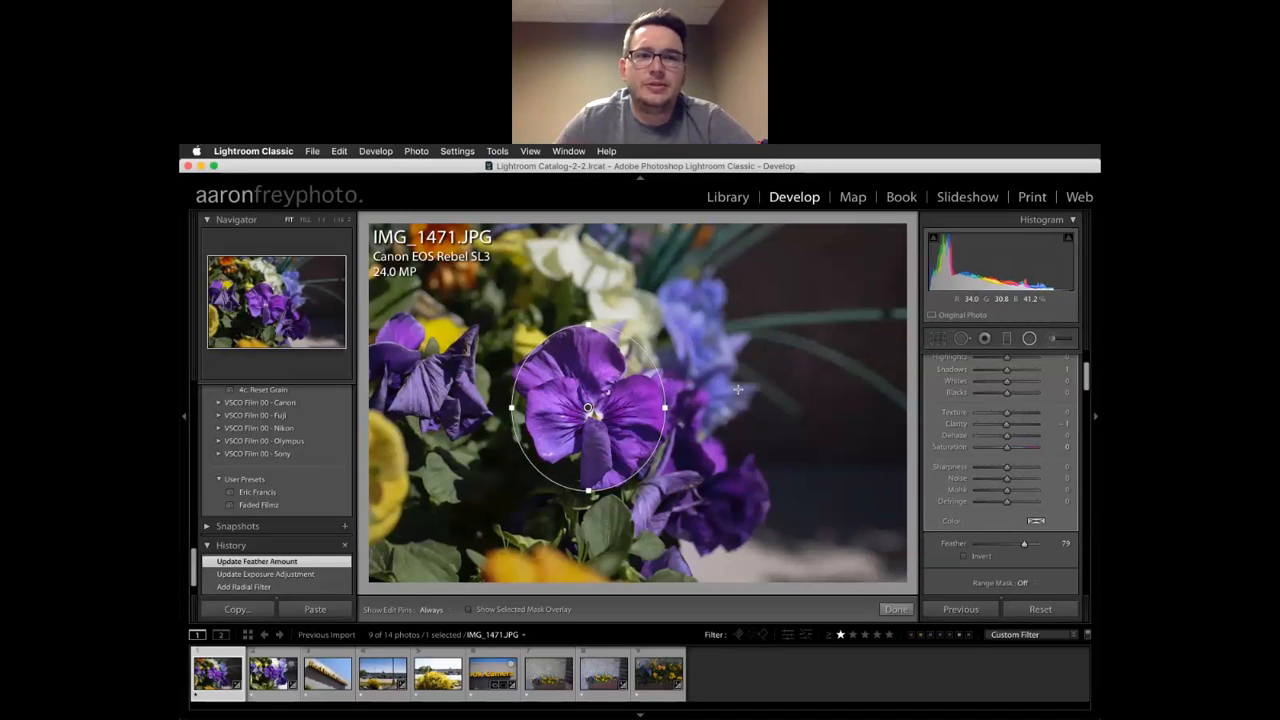
{"action": "left_click", "coordinate": [738, 389]}
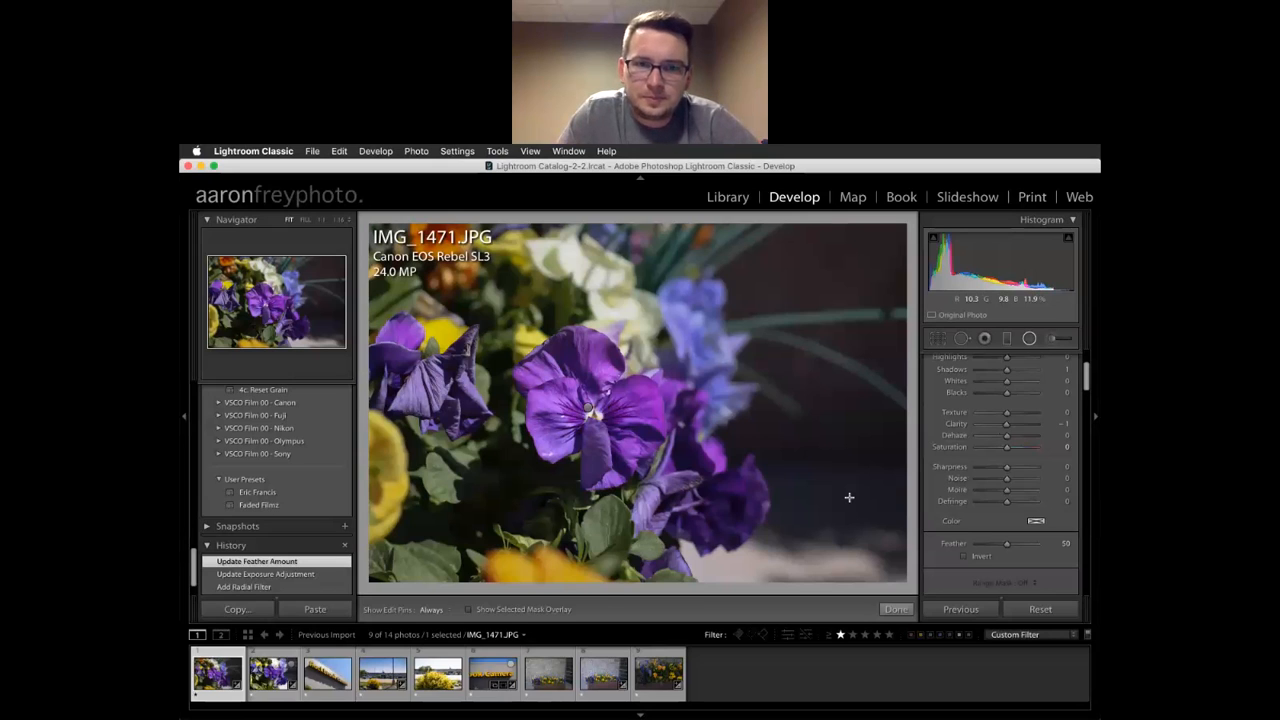
Toggle the Before/After view to compare the edit against the original photo
{"action": "key", "text": "backslash"}
{"action": "key", "text": "backslash"}
{"action": "key", "text": "backslash"}
{"action": "key", "text": "backslash"}
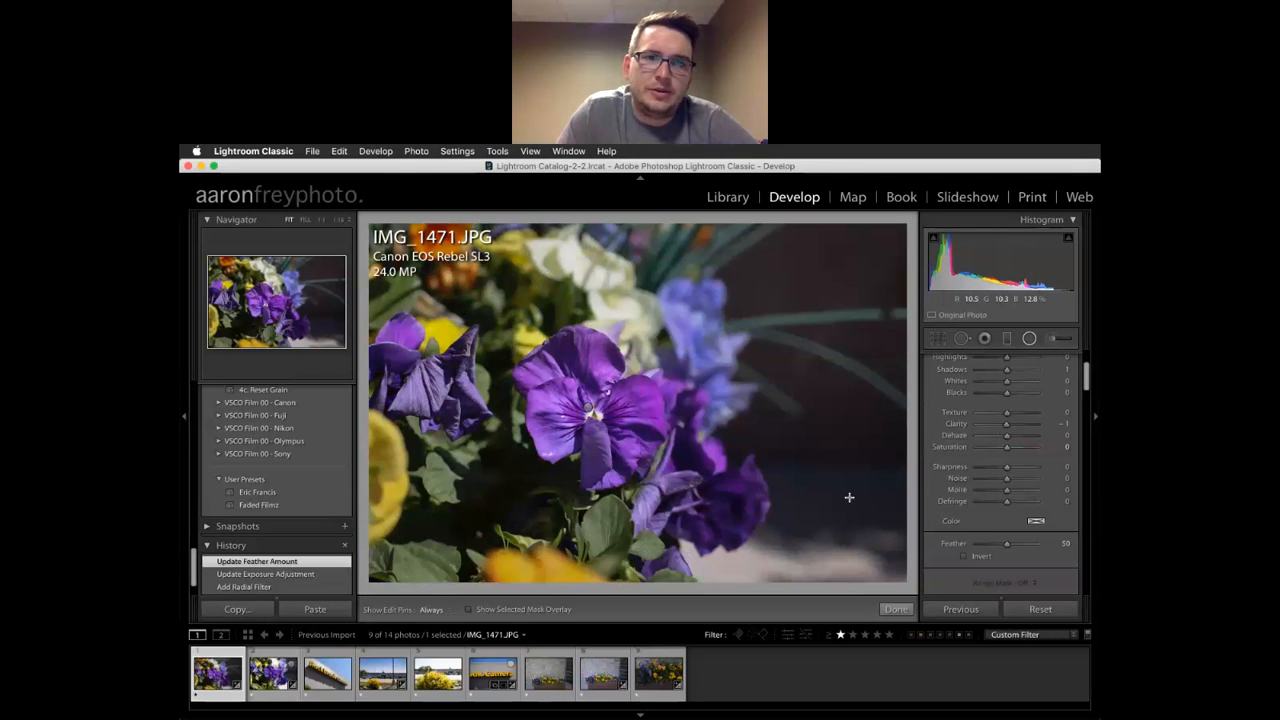
{"action": "key", "text": "backslash"}
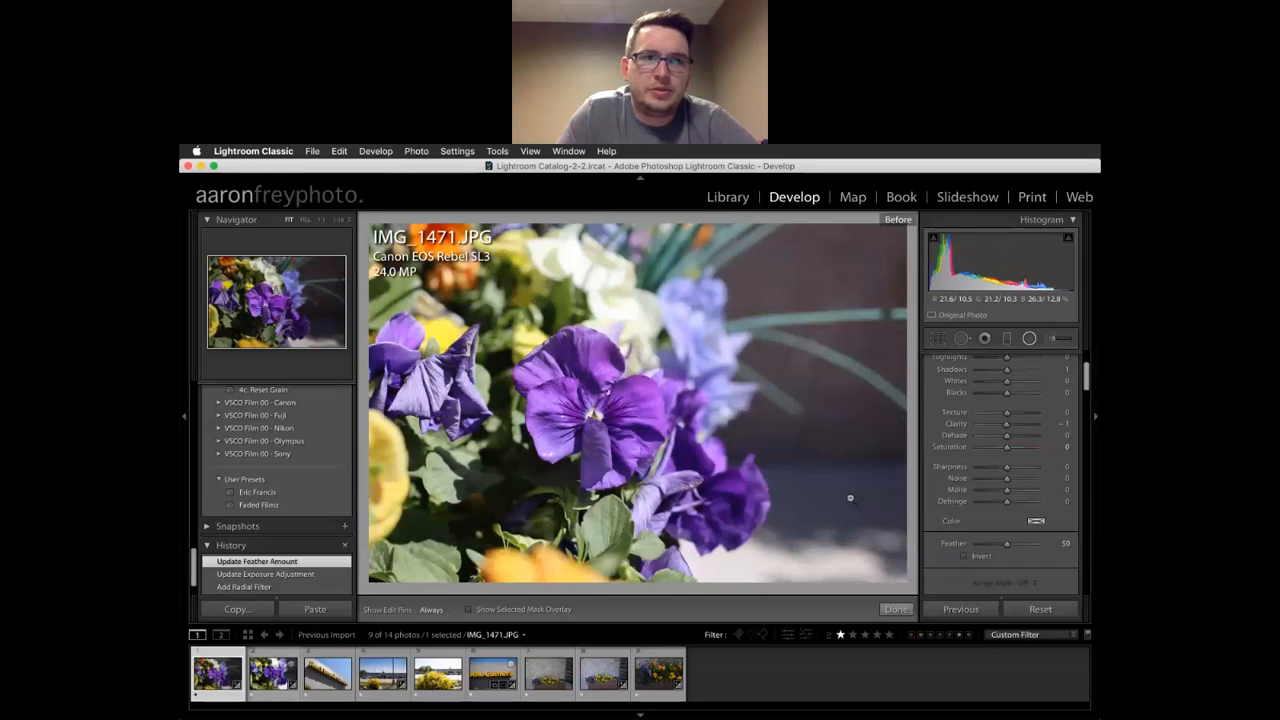
{"action": "key", "text": "backslash"}
{"action": "scroll", "coordinate": [1050, 450], "scroll_direction": "up", "scroll_amount": 5}
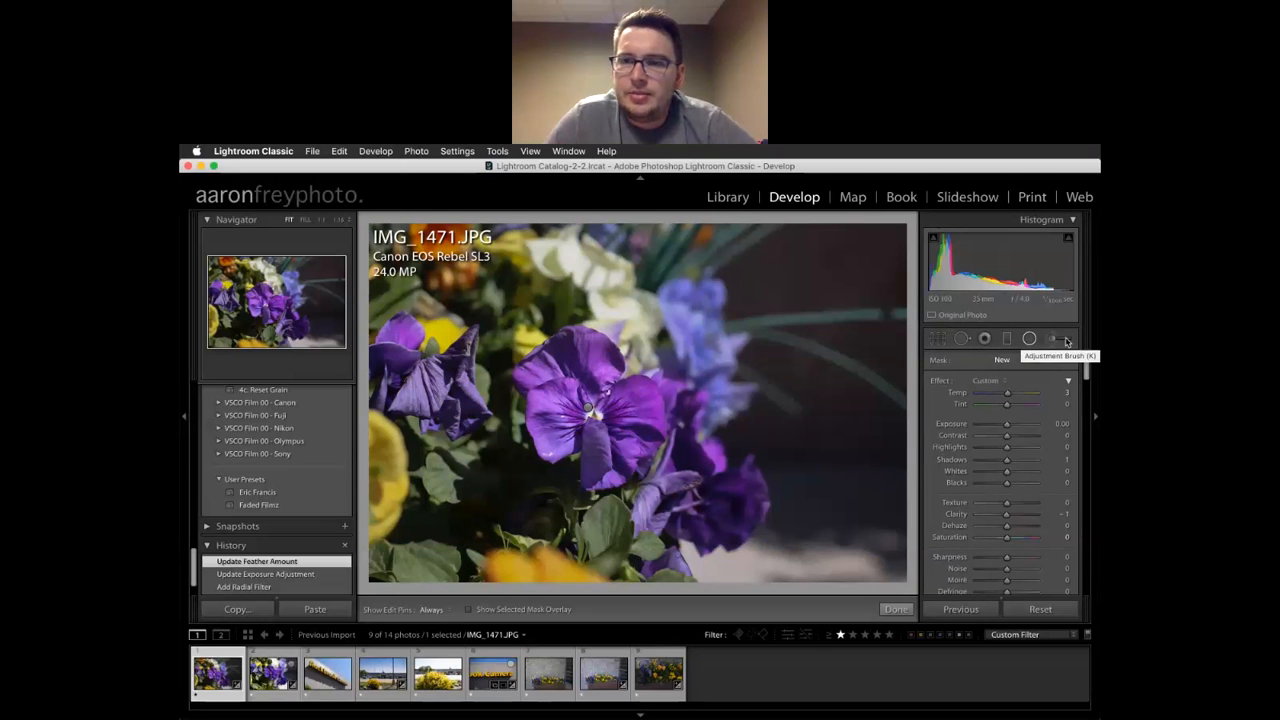
{"action": "left_click", "coordinate": [1066, 341]}
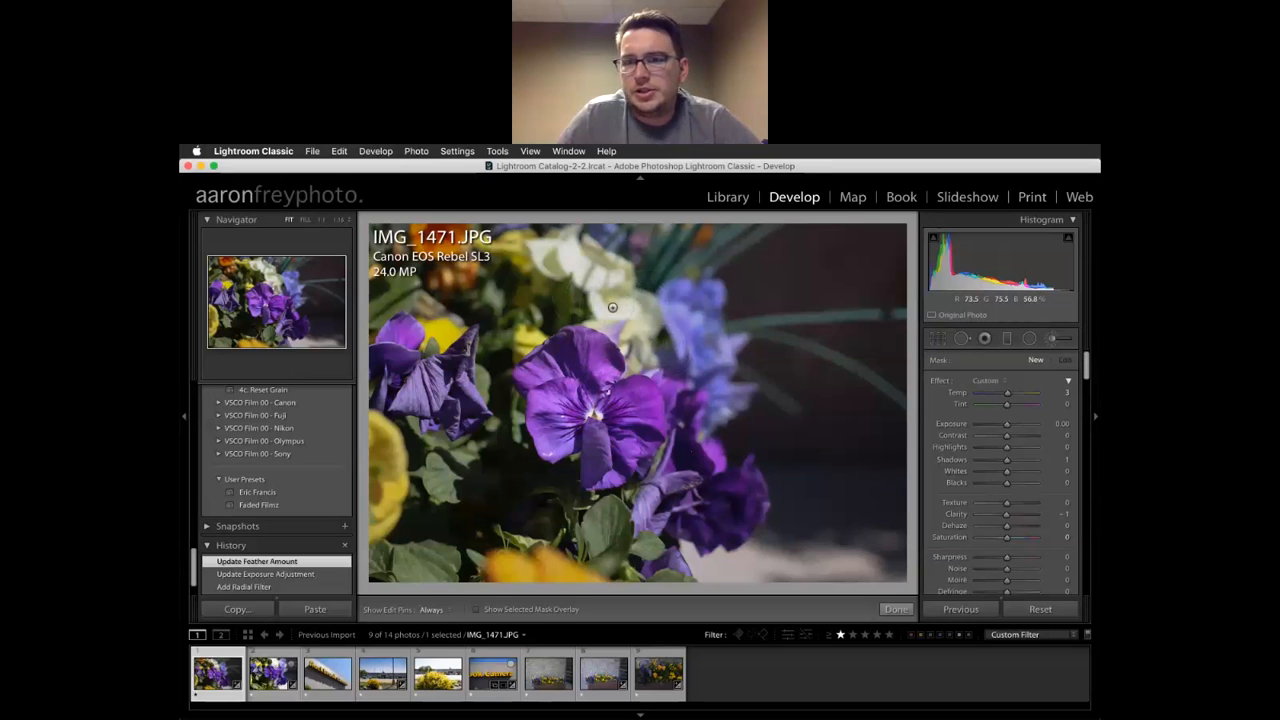
Brush -3.50 exposure over the blue flowers, the left yellow flower and the background above the pansy
{"action": "key", "text": "h"}
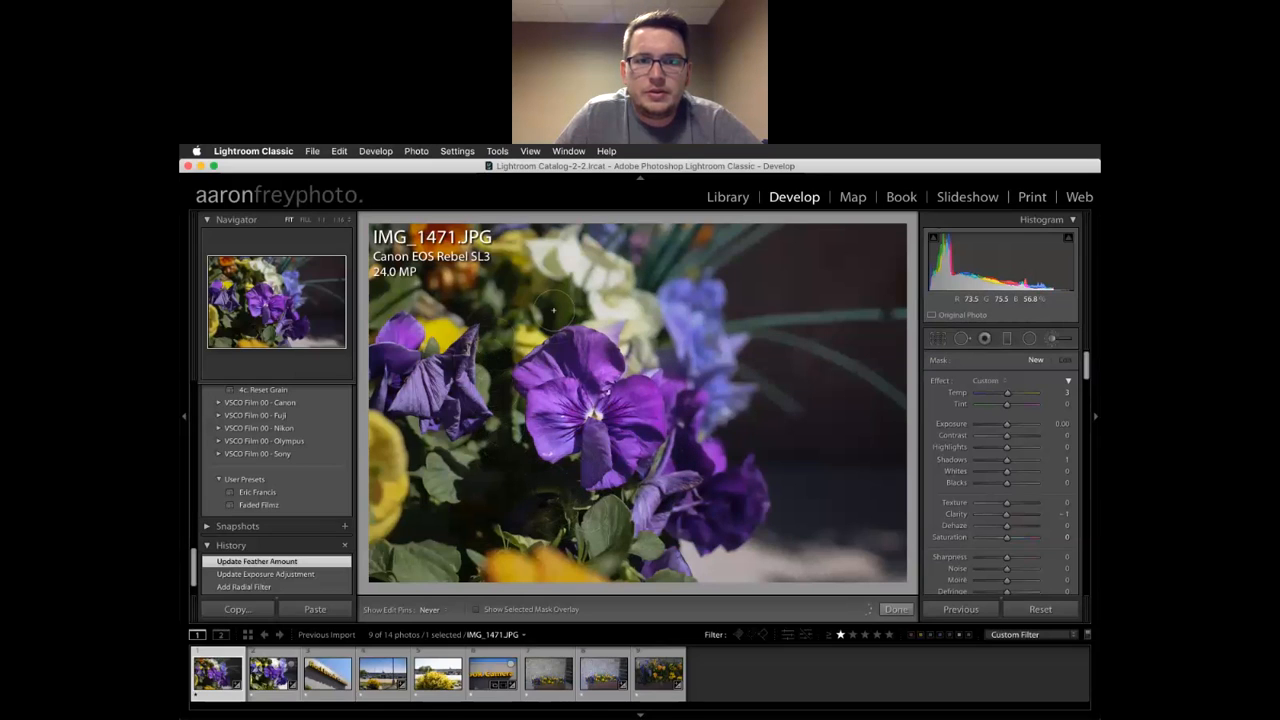
{"action": "left_click_drag", "start_coordinate": [612, 308], "coordinate": [650, 352]}
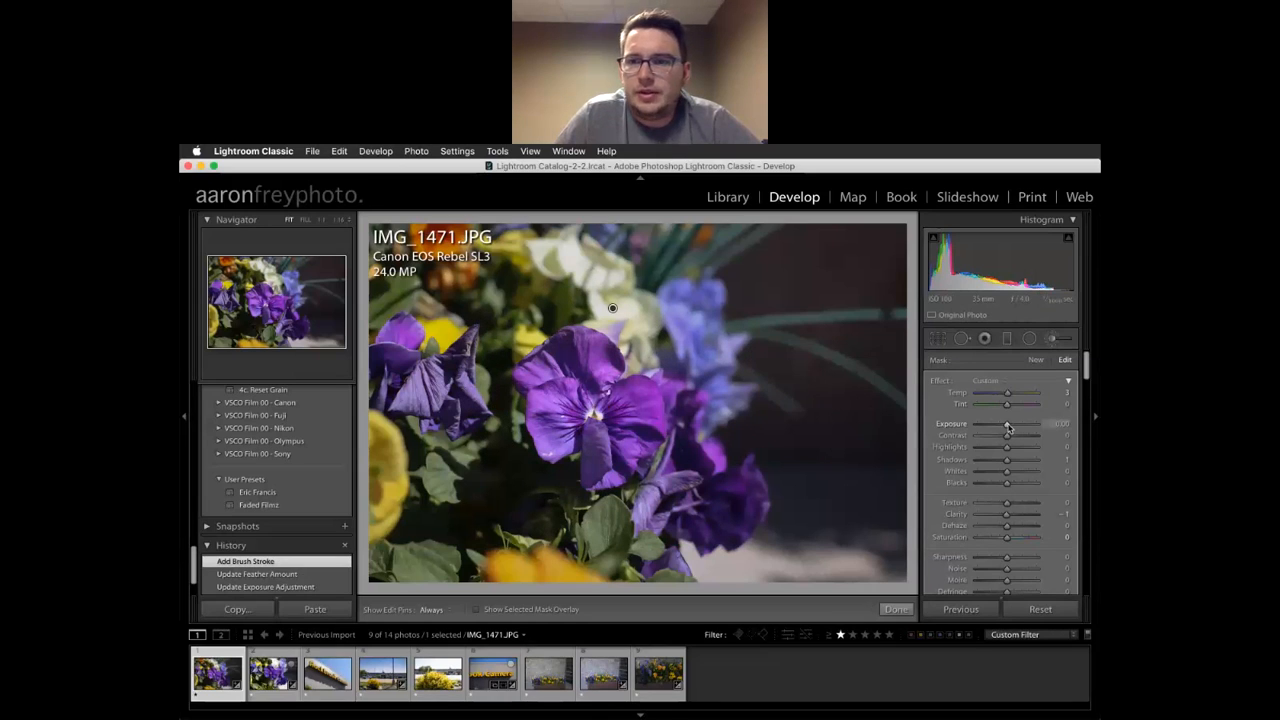
{"action": "left_click_drag", "start_coordinate": [1006, 426], "coordinate": [982, 430]}
{"action": "key", "text": "h"}
{"action": "mouse_move", "coordinate": [700, 398]}
{"action": "left_mouse_down"}
{"action": "mouse_move", "coordinate": [674, 306]}
{"action": "mouse_move", "coordinate": [736, 429]}
{"action": "mouse_move", "coordinate": [716, 484]}
{"action": "mouse_move", "coordinate": [628, 560]}
{"action": "mouse_move", "coordinate": [728, 500]}
{"action": "mouse_move", "coordinate": [690, 569]}
{"action": "mouse_move", "coordinate": [583, 547]}
{"action": "mouse_move", "coordinate": [609, 561]}
{"action": "mouse_move", "coordinate": [578, 567]}
{"action": "mouse_move", "coordinate": [601, 588]}
{"action": "mouse_move", "coordinate": [554, 549]}
{"action": "mouse_move", "coordinate": [498, 561]}
{"action": "mouse_move", "coordinate": [590, 578]}
{"action": "mouse_move", "coordinate": [505, 565]}
{"action": "mouse_move", "coordinate": [530, 545]}
{"action": "mouse_move", "coordinate": [495, 535]}
{"action": "mouse_move", "coordinate": [612, 549]}
{"action": "mouse_move", "coordinate": [622, 540]}
{"action": "mouse_move", "coordinate": [570, 528]}
{"action": "mouse_move", "coordinate": [591, 512]}
{"action": "mouse_move", "coordinate": [683, 499]}
{"action": "mouse_move", "coordinate": [608, 520]}
{"action": "mouse_move", "coordinate": [693, 443]}
{"action": "mouse_move", "coordinate": [665, 463]}
{"action": "mouse_move", "coordinate": [683, 437]}
{"action": "left_mouse_up"}
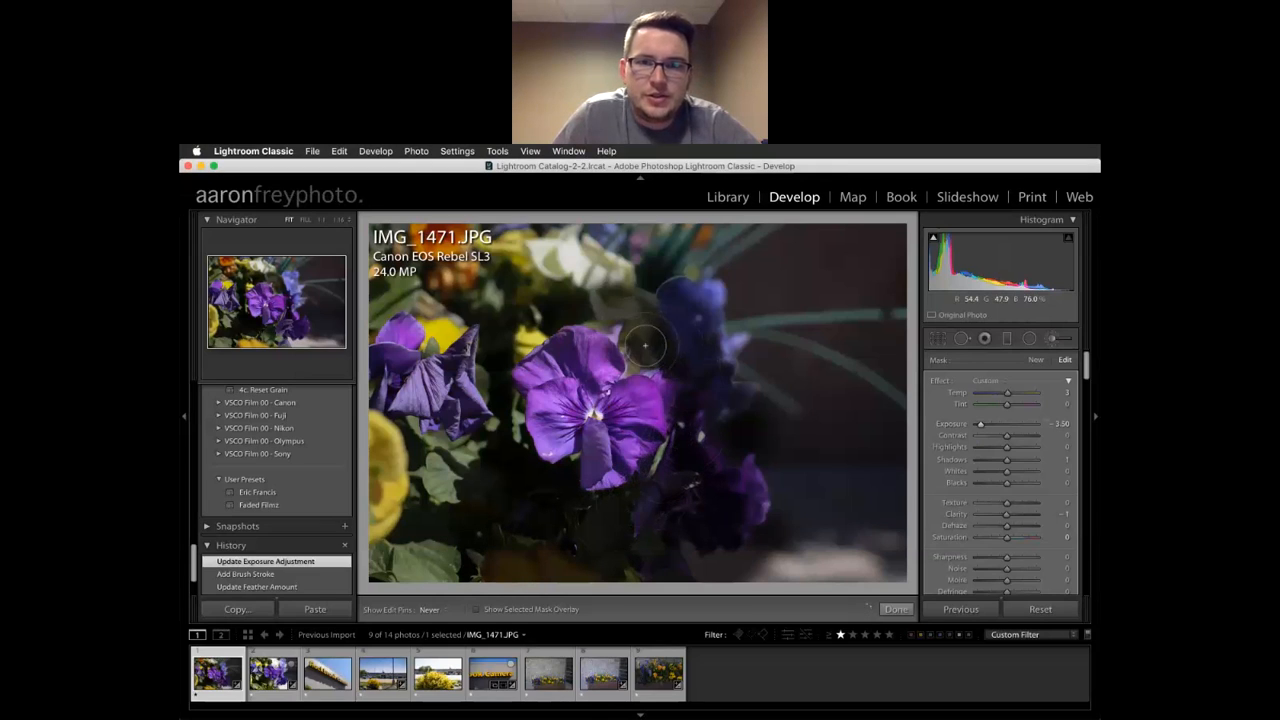
{"action": "mouse_move", "coordinate": [642, 355]}
{"action": "left_mouse_down"}
{"action": "mouse_move", "coordinate": [625, 329]}
{"action": "mouse_move", "coordinate": [648, 348]}
{"action": "mouse_move", "coordinate": [634, 318]}
{"action": "mouse_move", "coordinate": [577, 297]}
{"action": "mouse_move", "coordinate": [499, 345]}
{"action": "mouse_move", "coordinate": [546, 317]}
{"action": "left_mouse_up"}
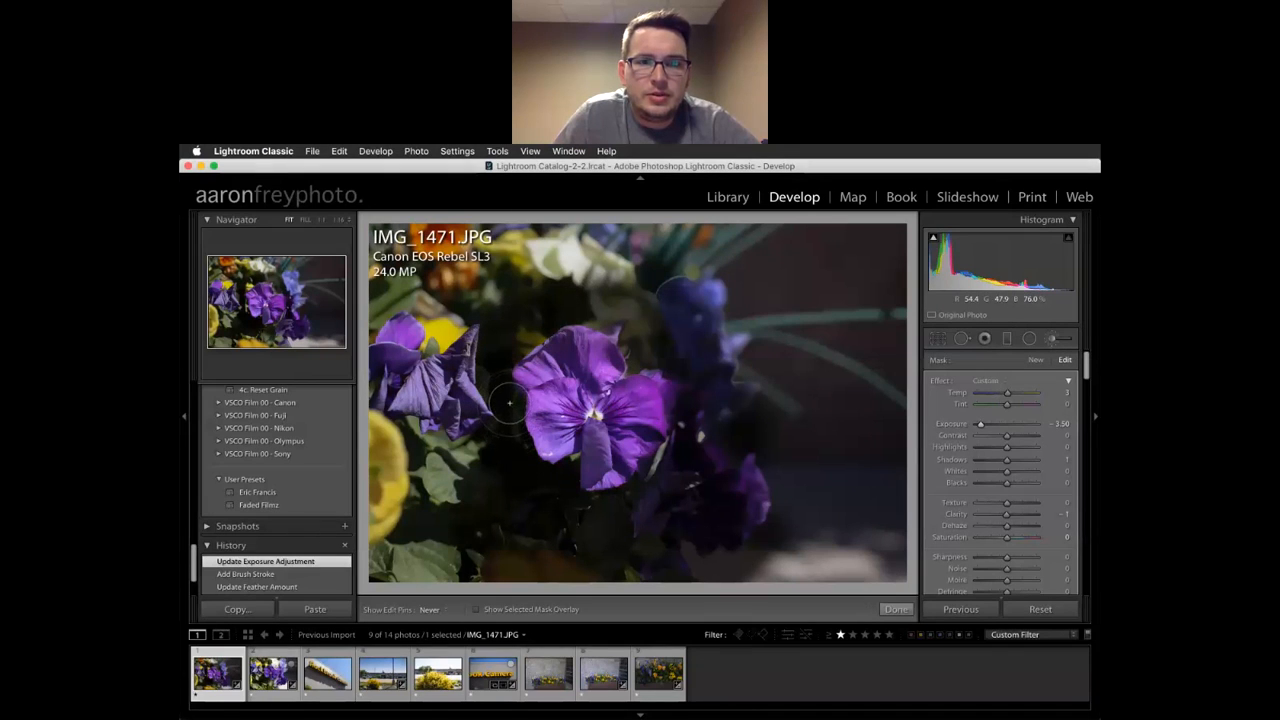
{"action": "mouse_move", "coordinate": [419, 478]}
{"action": "left_mouse_down"}
{"action": "mouse_move", "coordinate": [356, 481]}
{"action": "mouse_move", "coordinate": [394, 369]}
{"action": "mouse_move", "coordinate": [349, 610]}
{"action": "mouse_move", "coordinate": [394, 443]}
{"action": "mouse_move", "coordinate": [349, 582]}
{"action": "mouse_move", "coordinate": [423, 560]}
{"action": "mouse_move", "coordinate": [406, 584]}
{"action": "mouse_move", "coordinate": [408, 542]}
{"action": "mouse_move", "coordinate": [460, 548]}
{"action": "mouse_move", "coordinate": [478, 555]}
{"action": "mouse_move", "coordinate": [444, 564]}
{"action": "mouse_move", "coordinate": [491, 570]}
{"action": "mouse_move", "coordinate": [416, 497]}
{"action": "mouse_move", "coordinate": [448, 507]}
{"action": "mouse_move", "coordinate": [431, 506]}
{"action": "mouse_move", "coordinate": [443, 492]}
{"action": "mouse_move", "coordinate": [453, 517]}
{"action": "mouse_move", "coordinate": [624, 563]}
{"action": "mouse_move", "coordinate": [749, 544]}
{"action": "mouse_move", "coordinate": [656, 554]}
{"action": "mouse_move", "coordinate": [689, 582]}
{"action": "mouse_move", "coordinate": [903, 563]}
{"action": "mouse_move", "coordinate": [849, 555]}
{"action": "mouse_move", "coordinate": [869, 580]}
{"action": "mouse_move", "coordinate": [916, 571]}
{"action": "mouse_move", "coordinate": [875, 537]}
{"action": "mouse_move", "coordinate": [898, 515]}
{"action": "mouse_move", "coordinate": [774, 524]}
{"action": "mouse_move", "coordinate": [869, 366]}
{"action": "mouse_move", "coordinate": [864, 510]}
{"action": "left_mouse_up"}
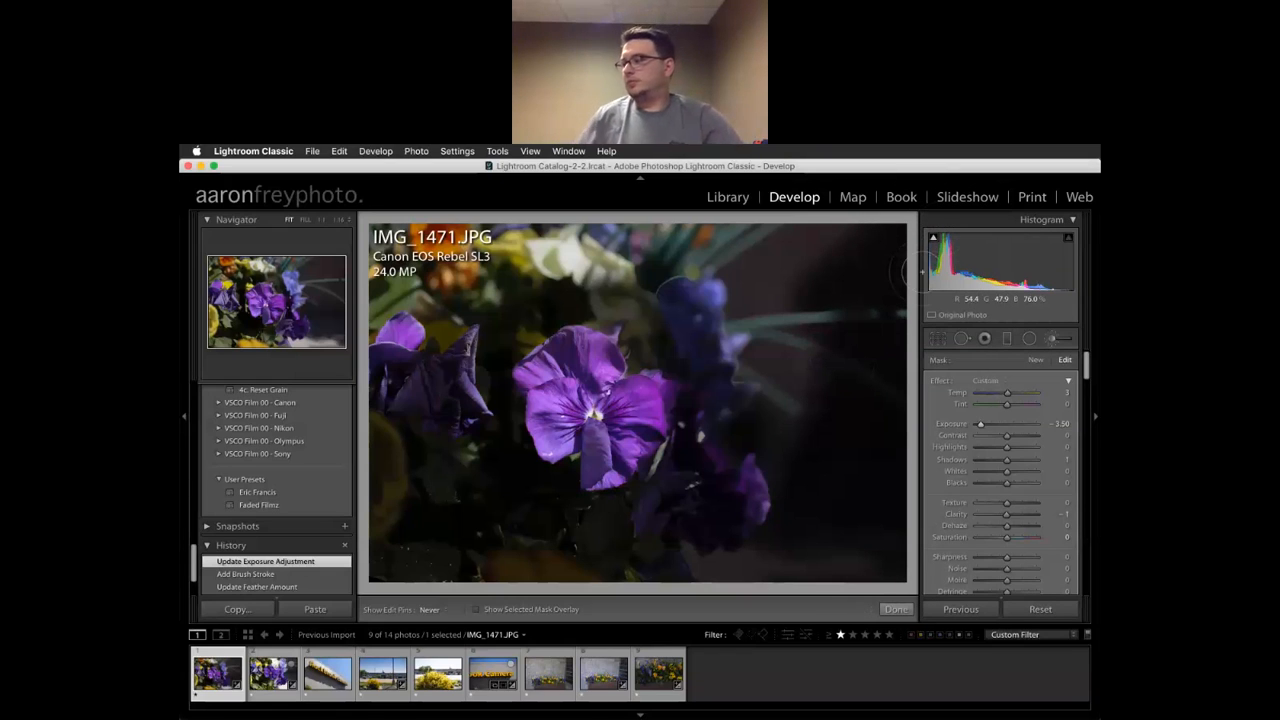
Brush the upper-right background and blue flower right of the pansy, then ease exposure to -0.71
{"action": "mouse_move", "coordinate": [780, 272]}
{"action": "left_mouse_down"}
{"action": "mouse_move", "coordinate": [762, 198]}
{"action": "mouse_move", "coordinate": [744, 276]}
{"action": "mouse_move", "coordinate": [743, 198]}
{"action": "mouse_move", "coordinate": [789, 242]}
{"action": "left_mouse_up"}
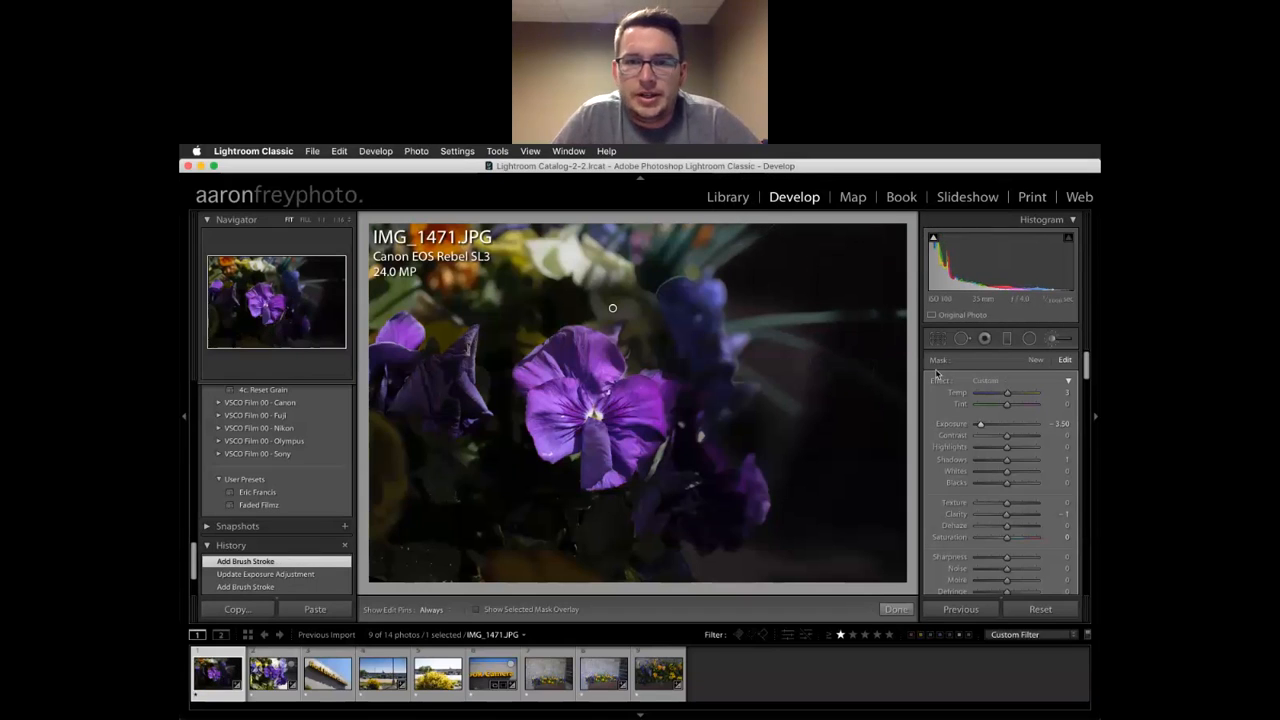
{"action": "key", "text": "h"}
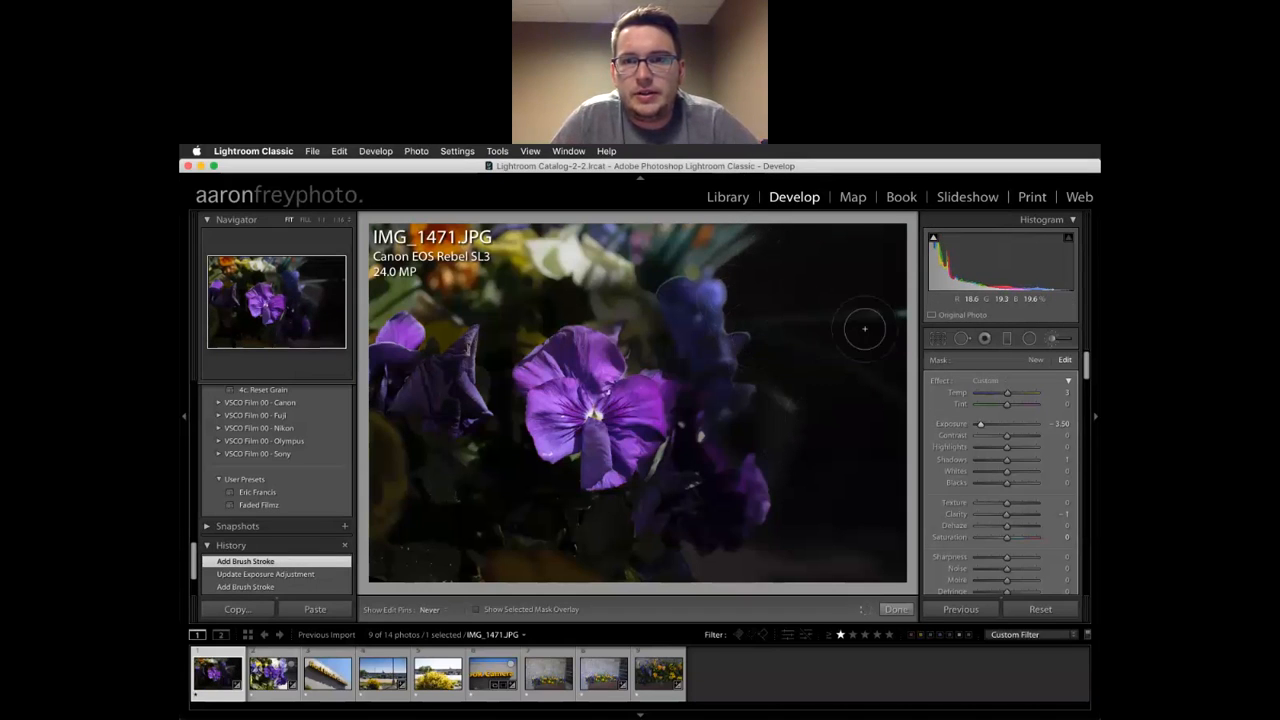
{"action": "mouse_move", "coordinate": [743, 309]}
{"action": "left_mouse_down"}
{"action": "mouse_move", "coordinate": [718, 265]}
{"action": "mouse_move", "coordinate": [745, 358]}
{"action": "mouse_move", "coordinate": [730, 388]}
{"action": "mouse_move", "coordinate": [763, 421]}
{"action": "mouse_move", "coordinate": [728, 450]}
{"action": "left_mouse_up"}
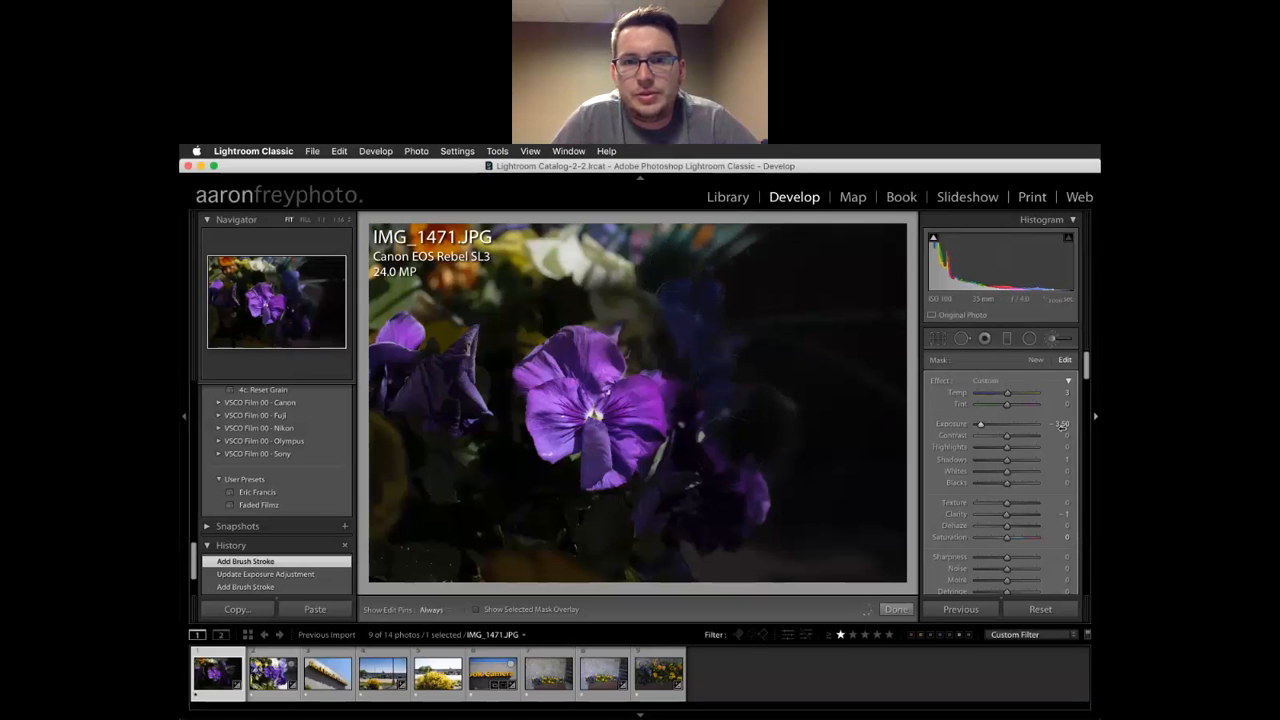
{"action": "key", "text": "h"}
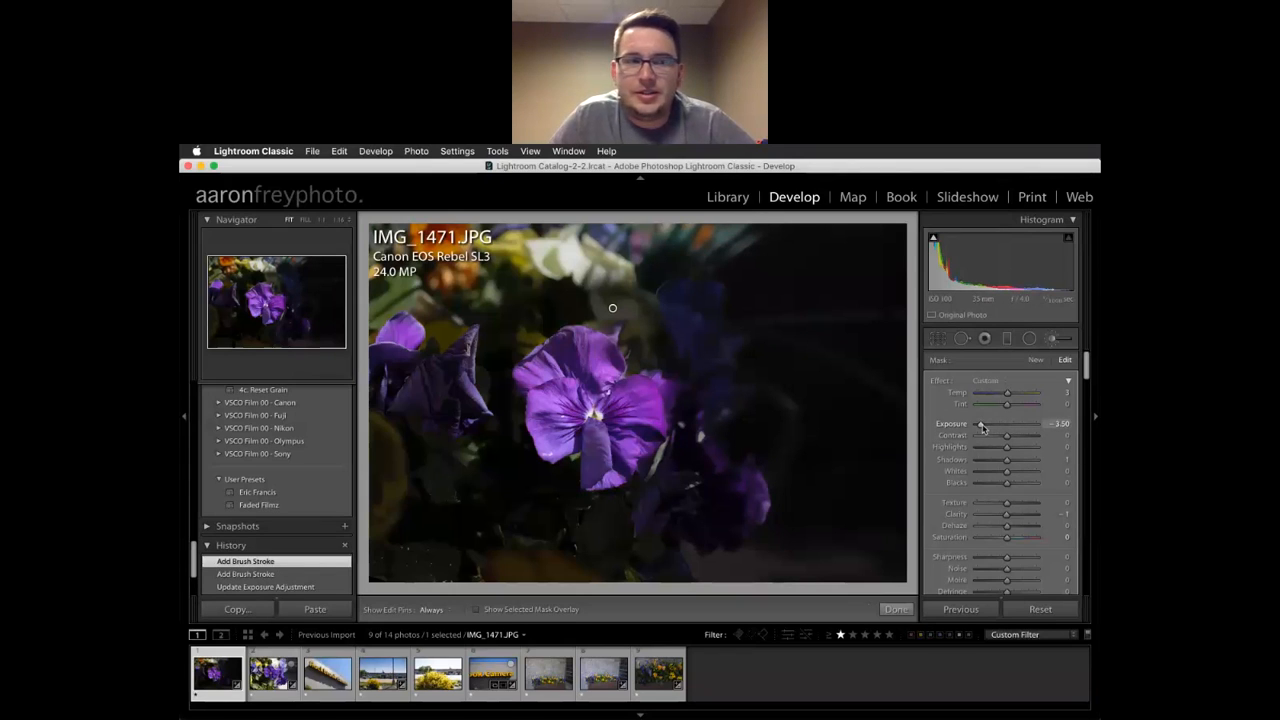
{"action": "left_click_drag", "start_coordinate": [981, 428], "coordinate": [1005, 432]}
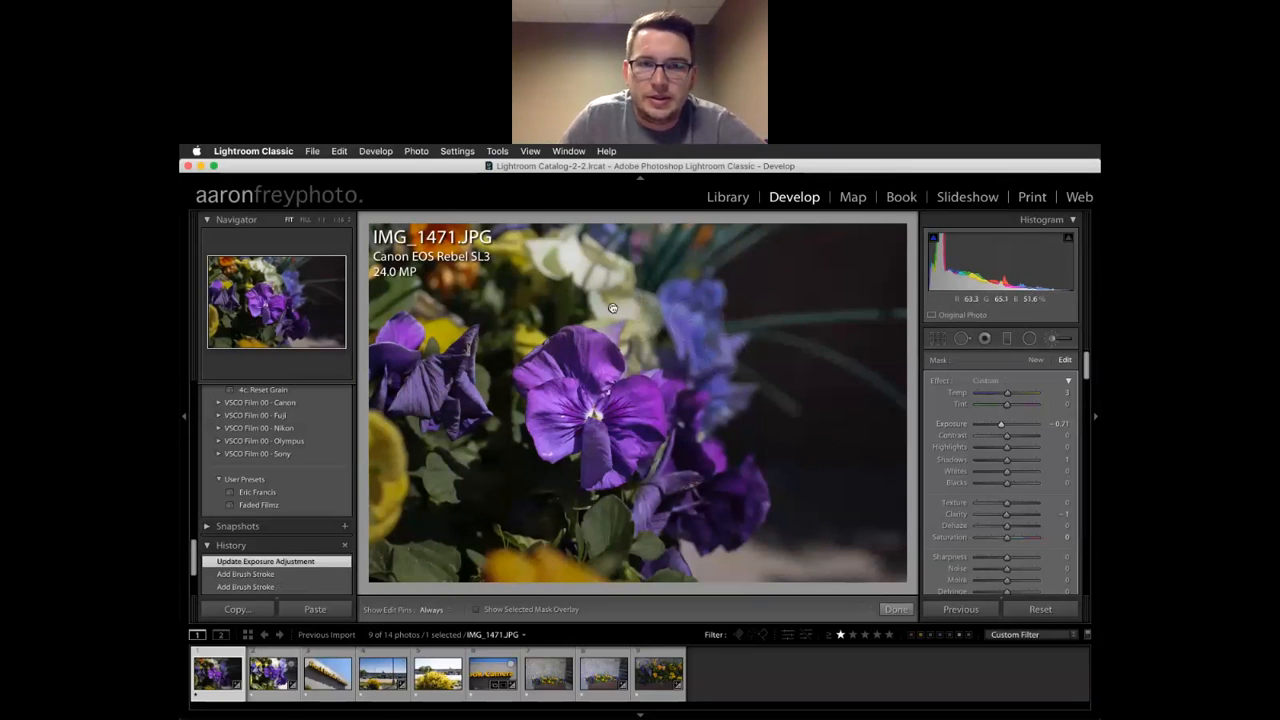
{"action": "left_click", "coordinate": [1036, 360]}
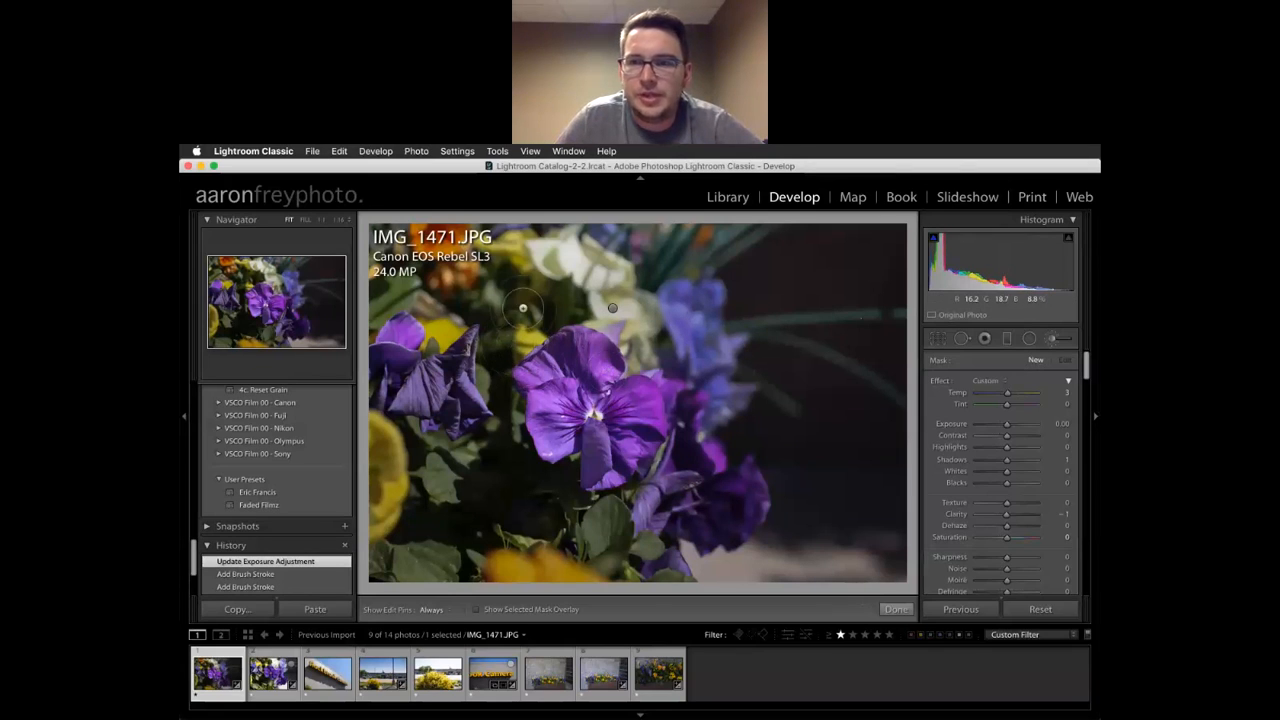
Paint a second brush mask over the upper-left flowers with raised exposure, then reselect the first mask
{"action": "key", "text": "h"}
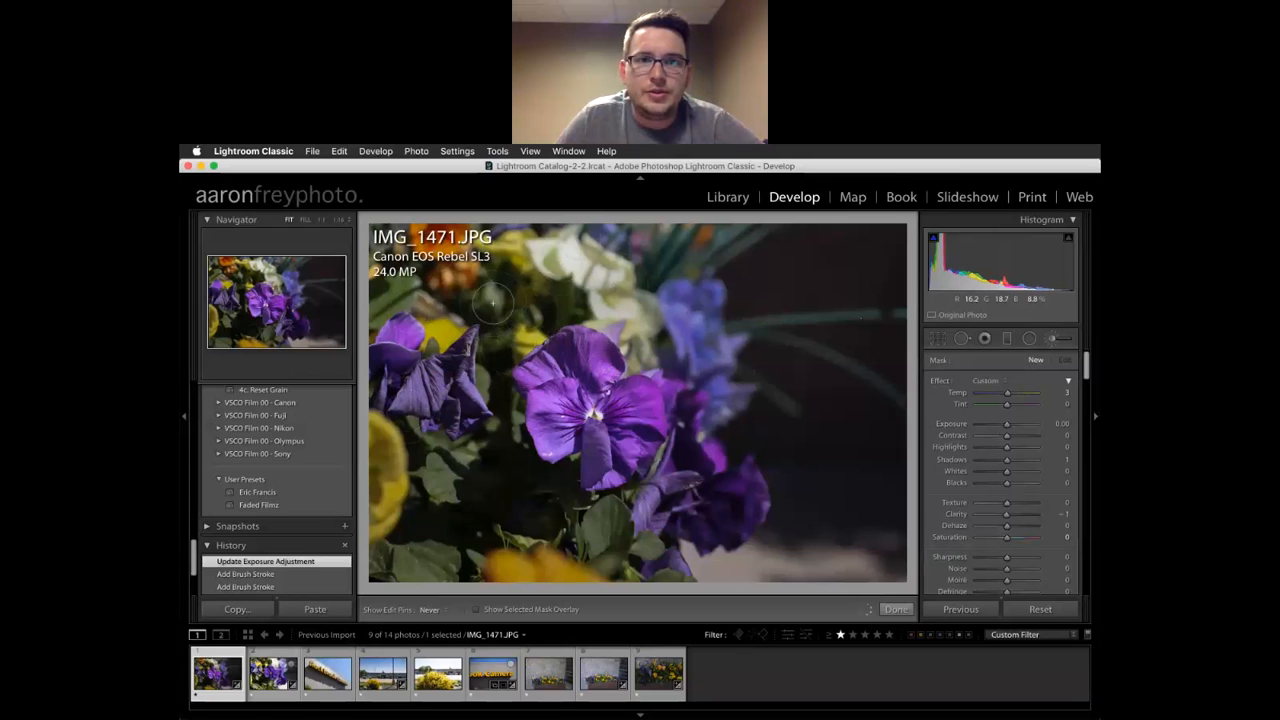
{"action": "left_click_drag", "start_coordinate": [550, 211], "coordinate": [552, 213]}
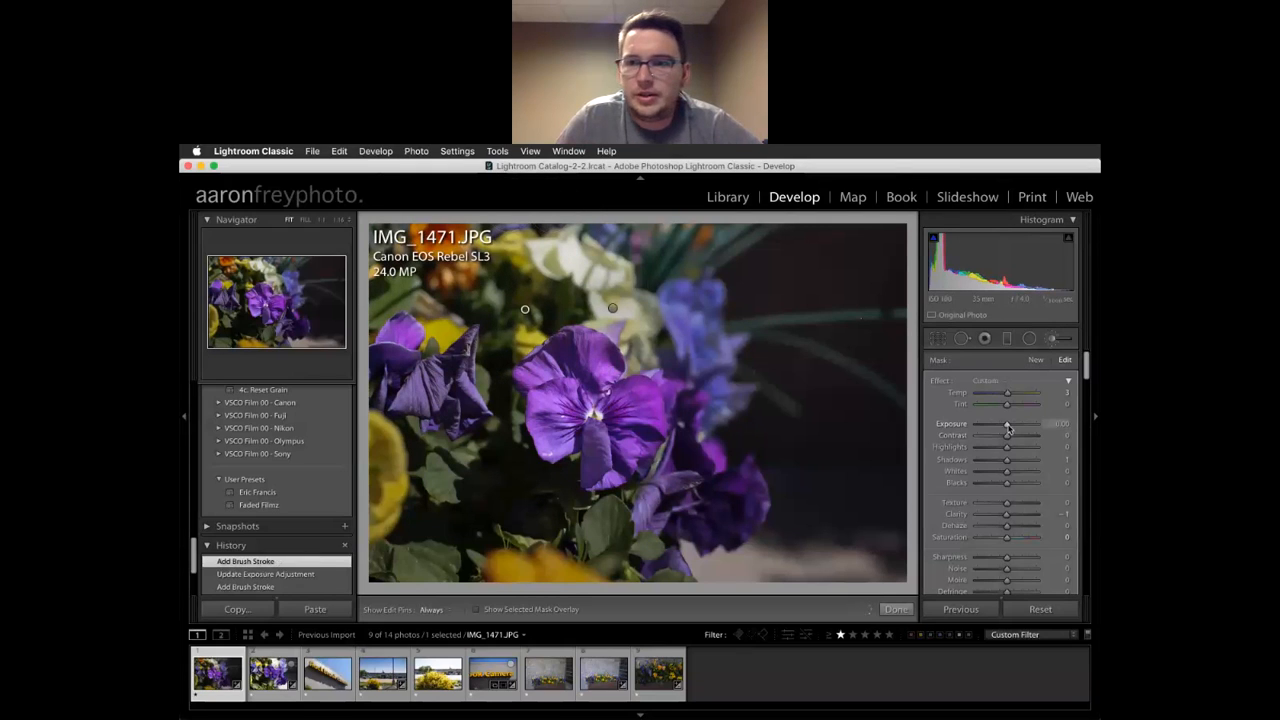
{"action": "left_click_drag", "start_coordinate": [1008, 428], "coordinate": [1029, 430]}
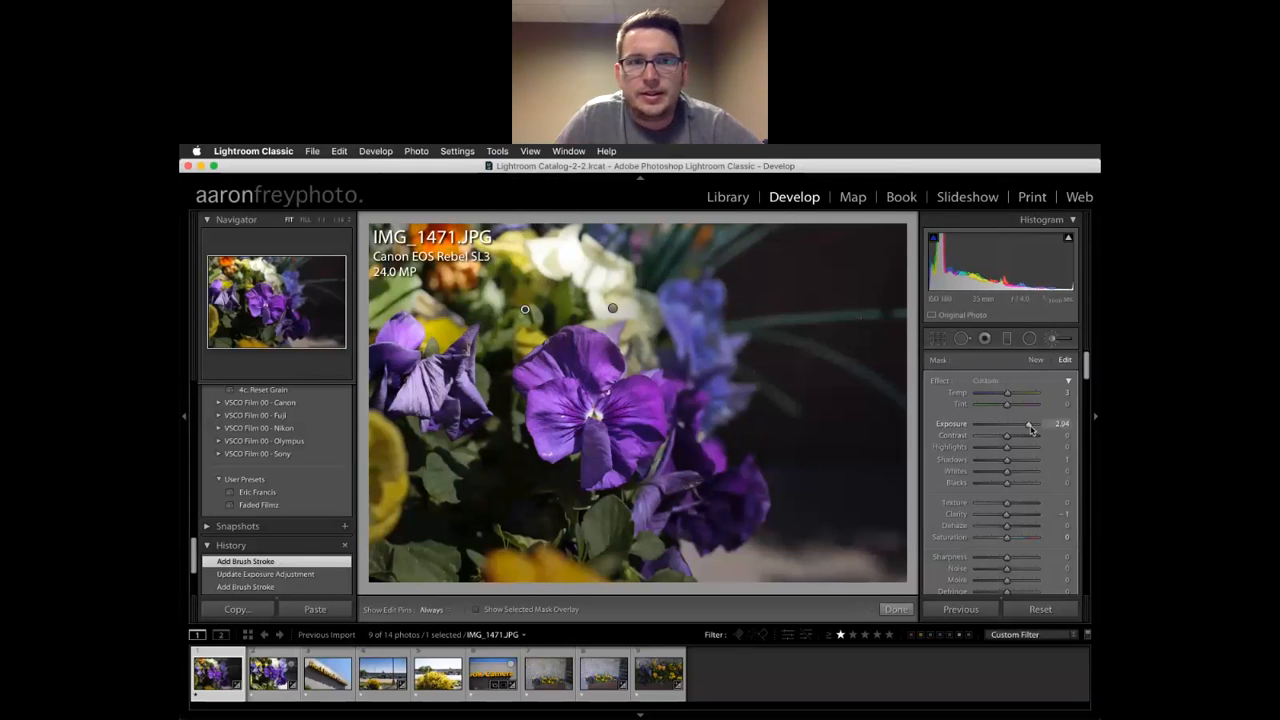
{"action": "left_click", "coordinate": [612, 309]}
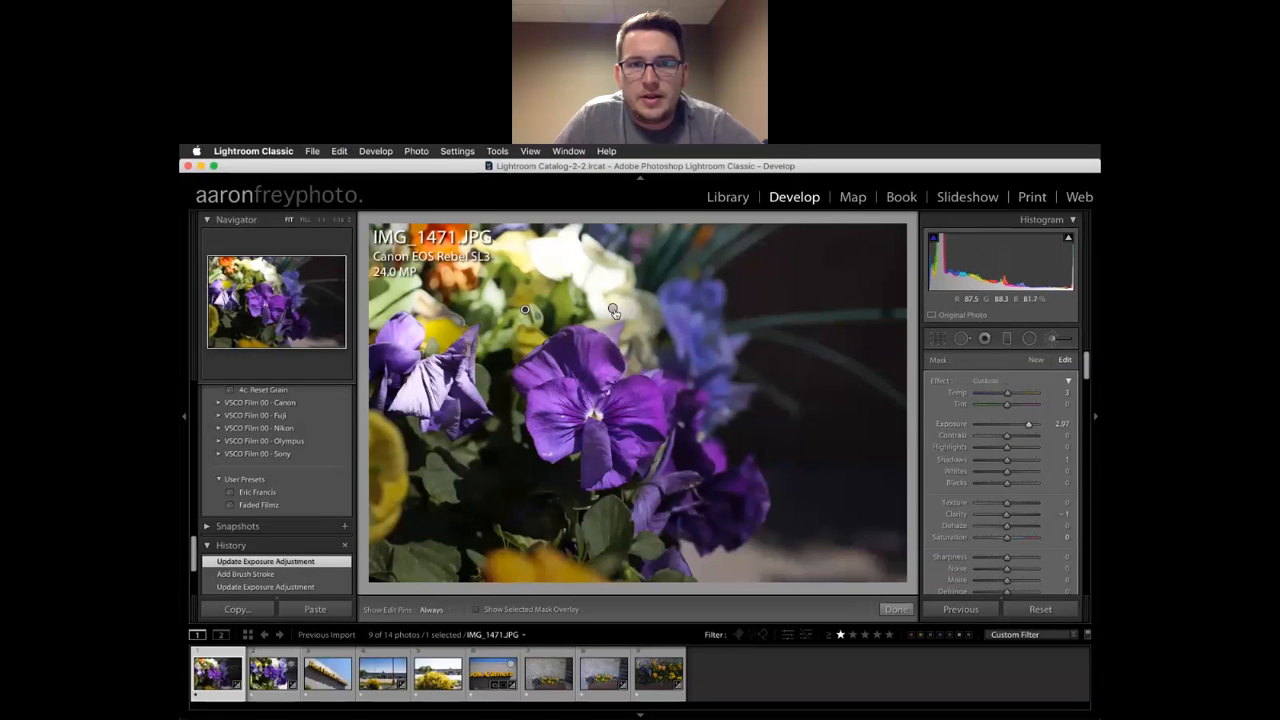
{"action": "mouse_move", "coordinate": [613, 311]}
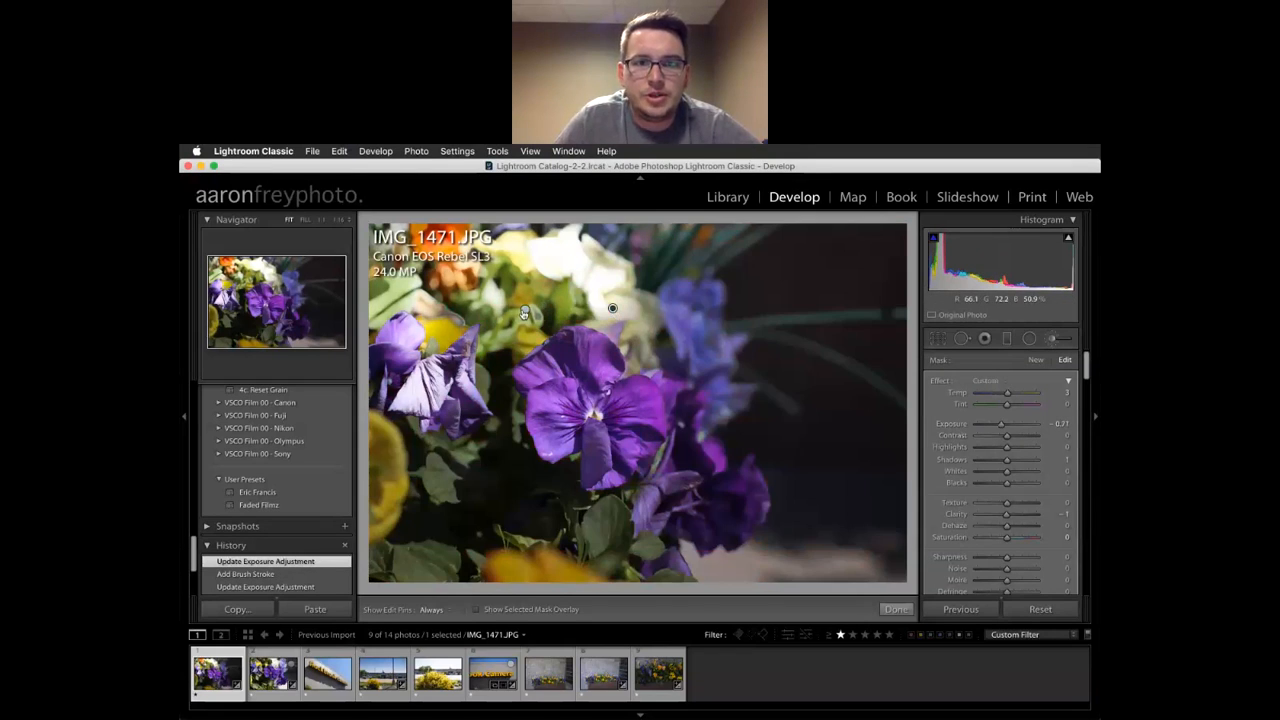
{"action": "mouse_move", "coordinate": [524, 312]}
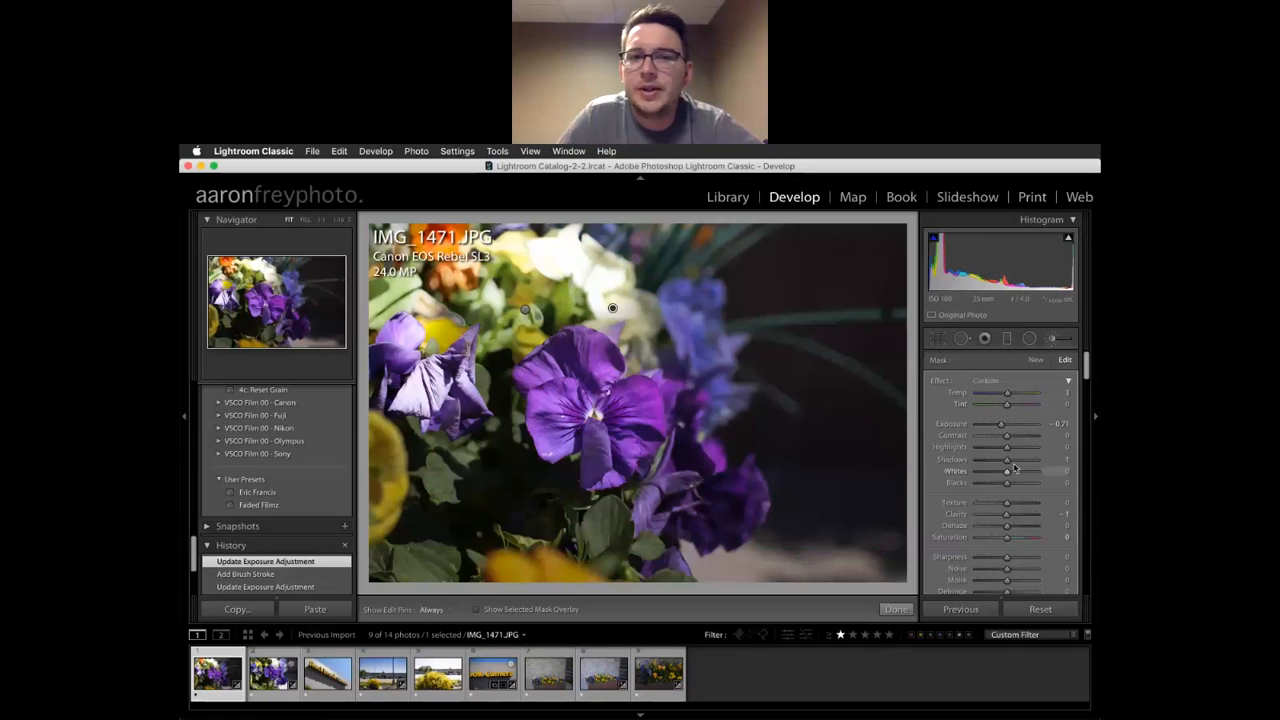
Glance at IMG_1474.CR3 and IMG_1472, return to IMG_1471, and Shift-select all nine photos
{"action": "left_click", "coordinate": [323, 685]}
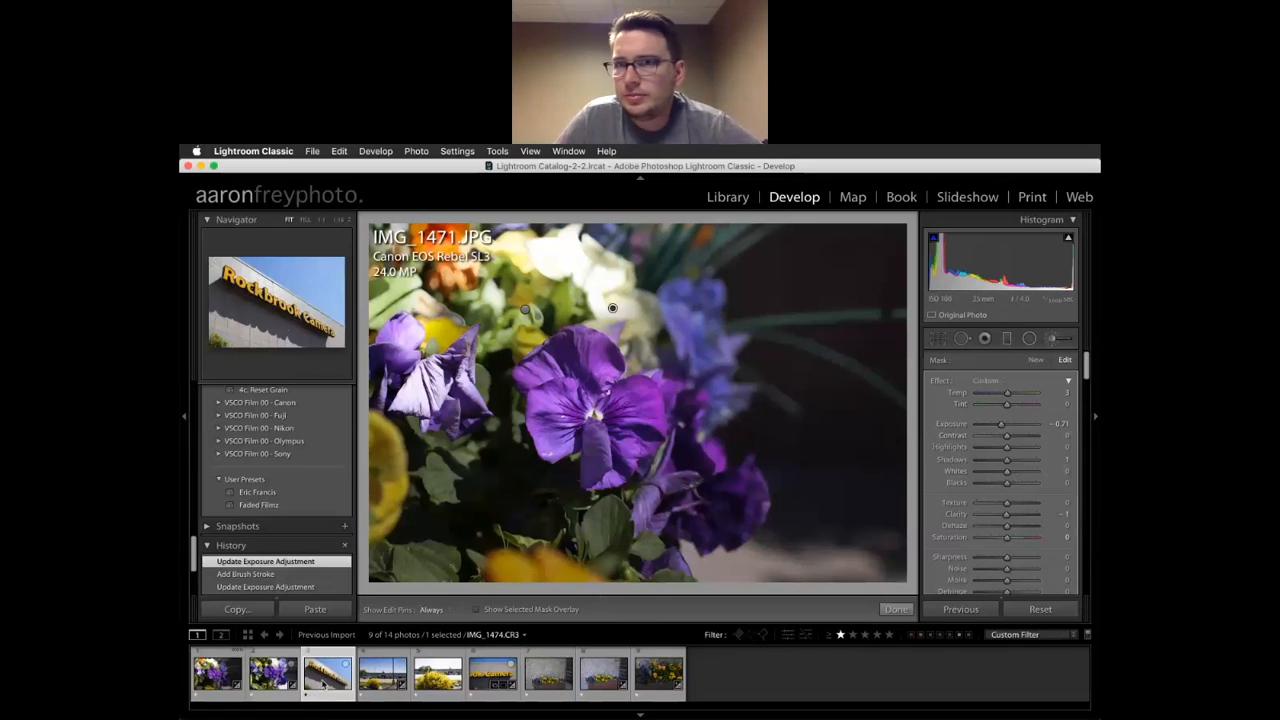
{"action": "scroll", "coordinate": [1035, 420], "scroll_direction": "down", "scroll_amount": 10}
{"action": "scroll", "coordinate": [1050, 350], "scroll_direction": "up", "scroll_amount": 8}
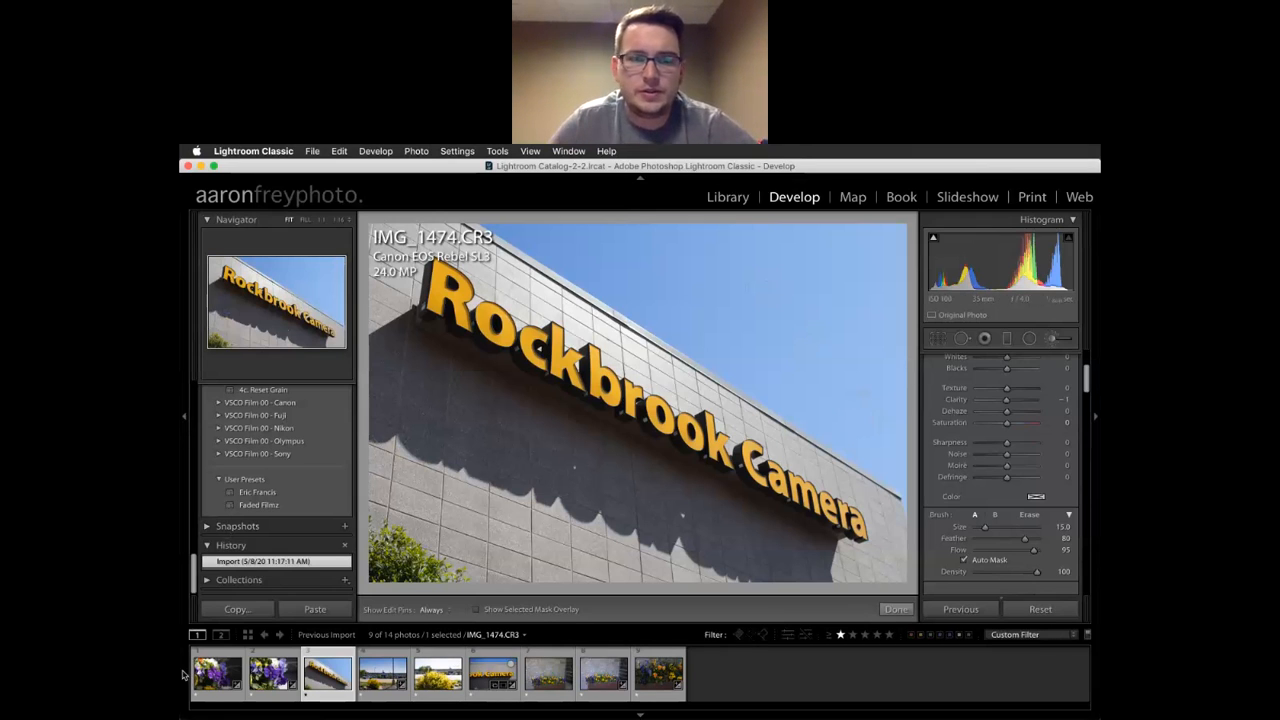
{"action": "left_click", "coordinate": [278, 684]}
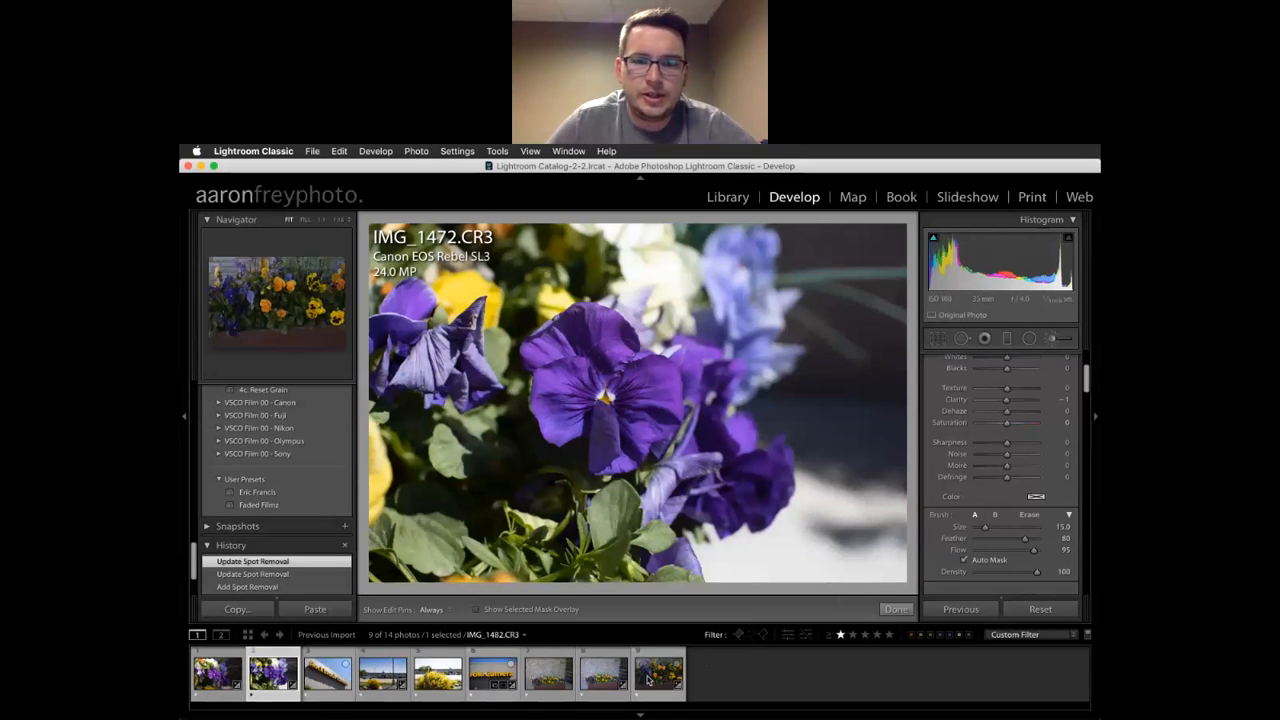
{"action": "key", "text": "Left"}
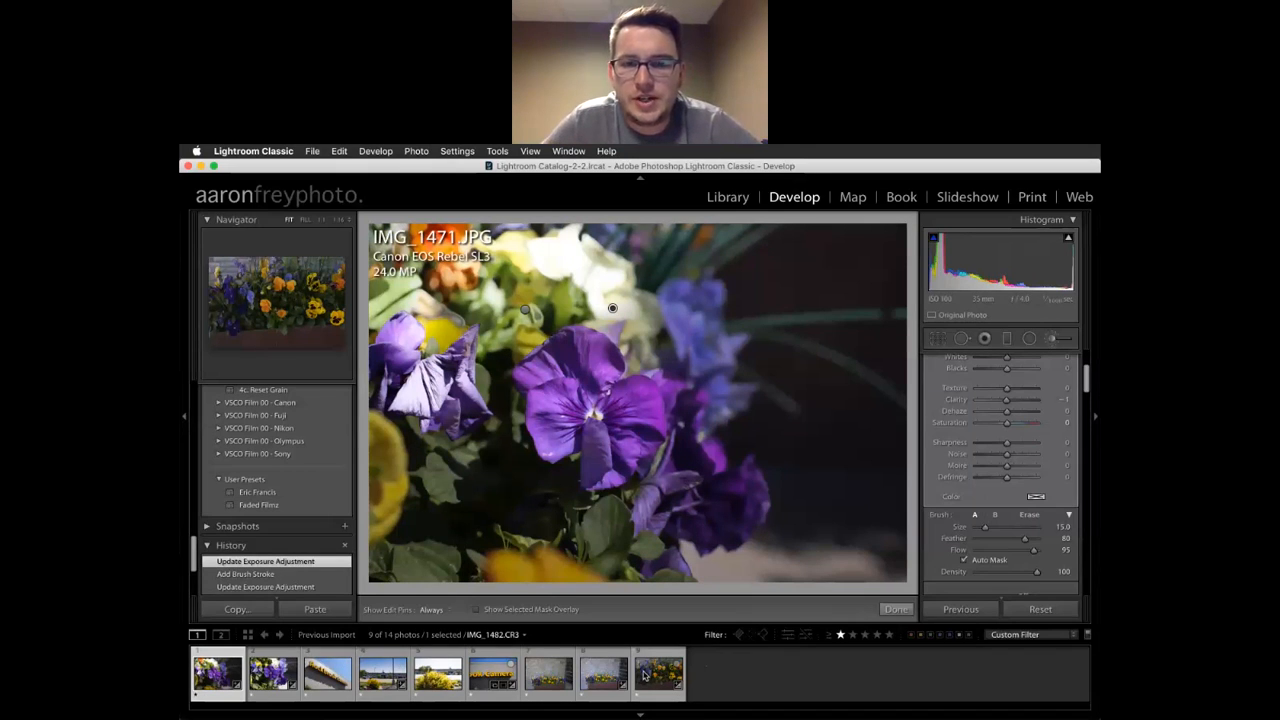
{"action": "left_click", "coordinate": [643, 676], "text": "shift"}
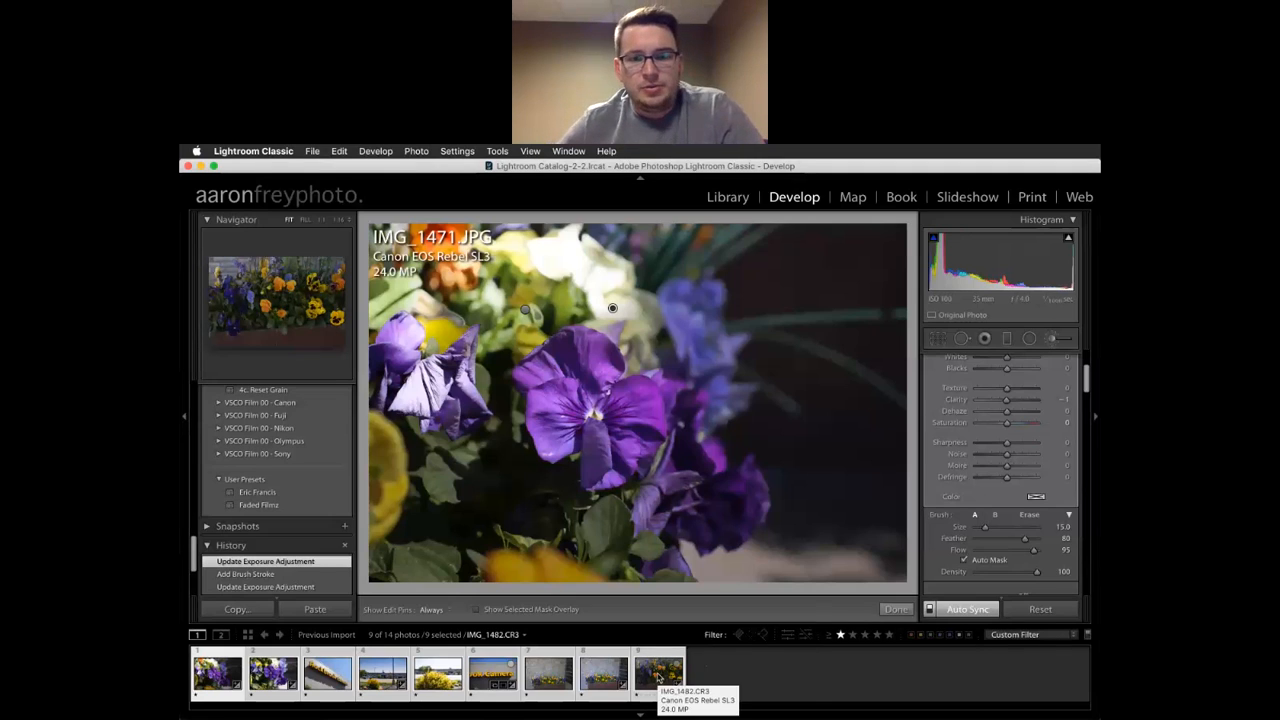
Open the Export dialog for the nine selected photos from the thumbnail's context menu
{"action": "right_click", "coordinate": [658, 678]}
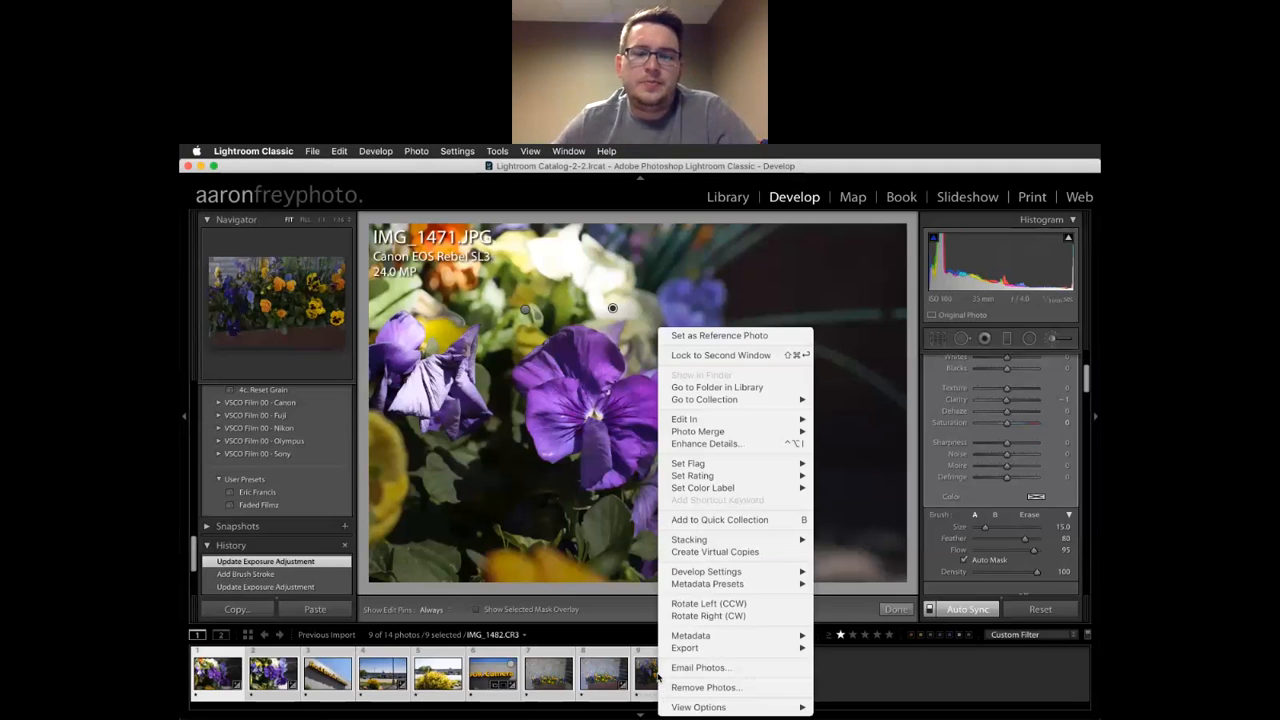
{"action": "mouse_move", "coordinate": [704, 654]}
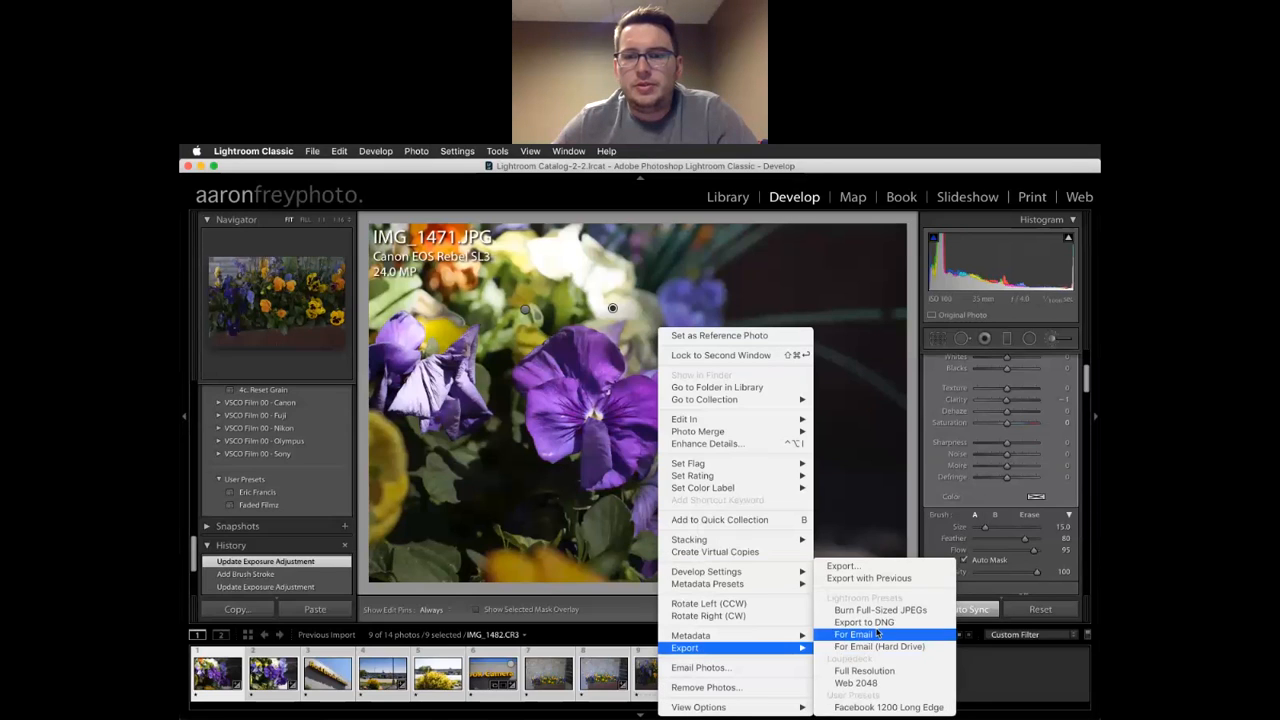
{"action": "left_click", "coordinate": [838, 567]}
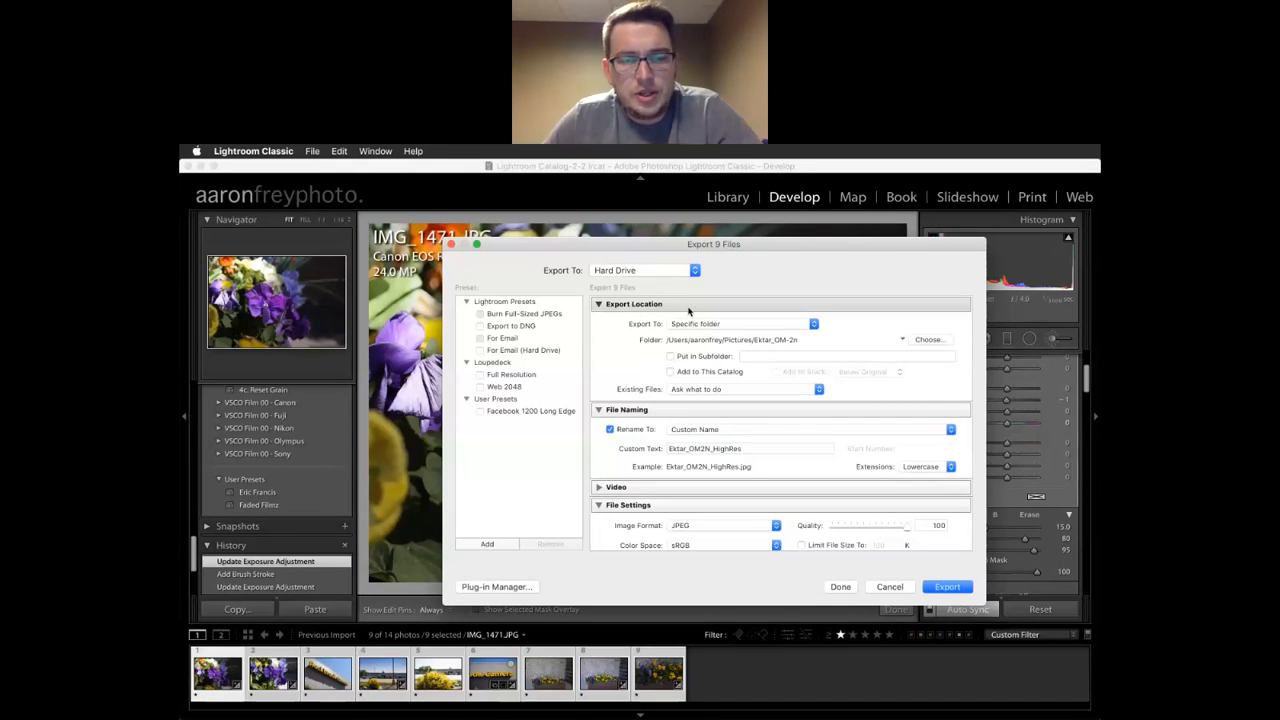
Try the Export To options, leave it on Specific folder, and view the file naming choices
{"action": "left_click", "coordinate": [745, 325]}
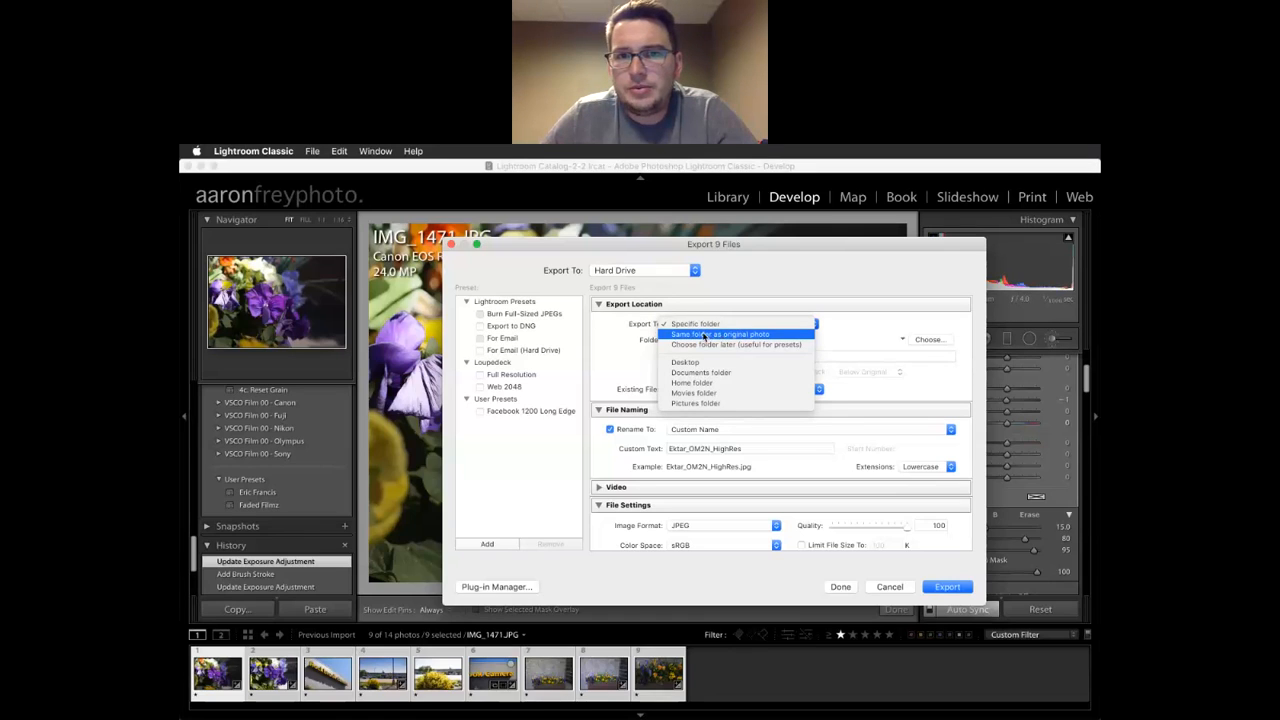
{"action": "left_click", "coordinate": [667, 336]}
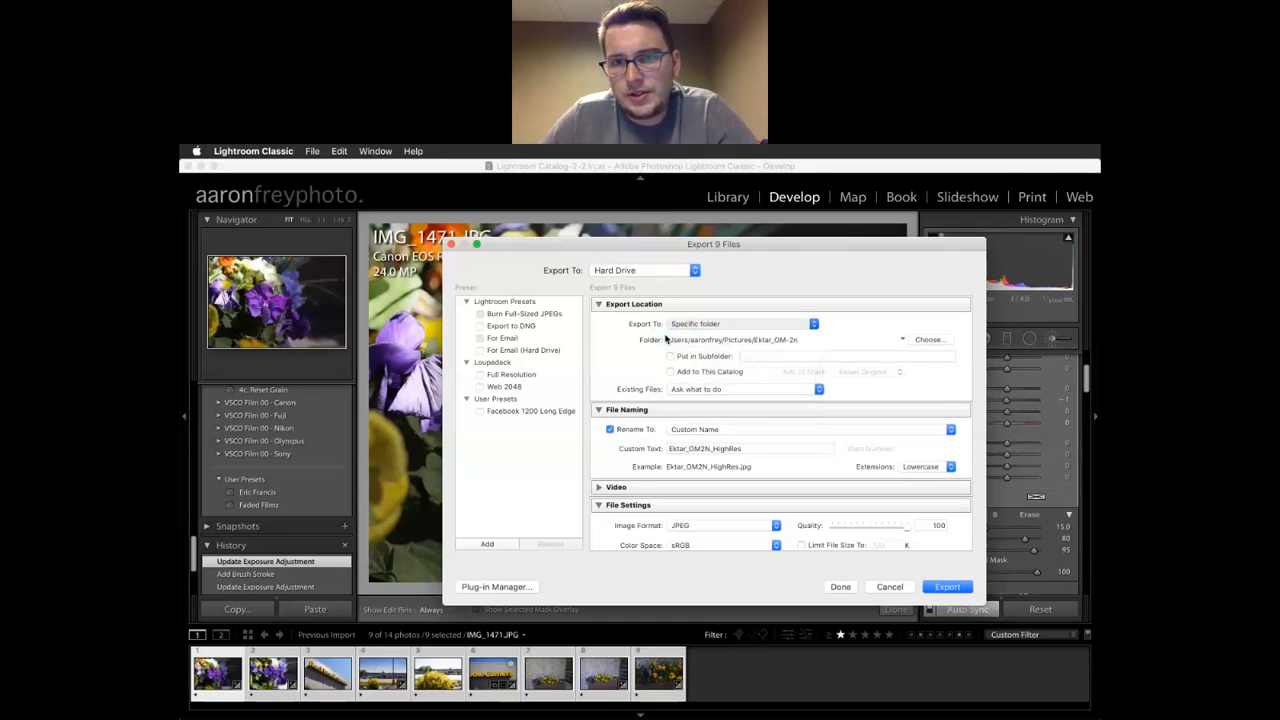
{"action": "left_click", "coordinate": [714, 325]}
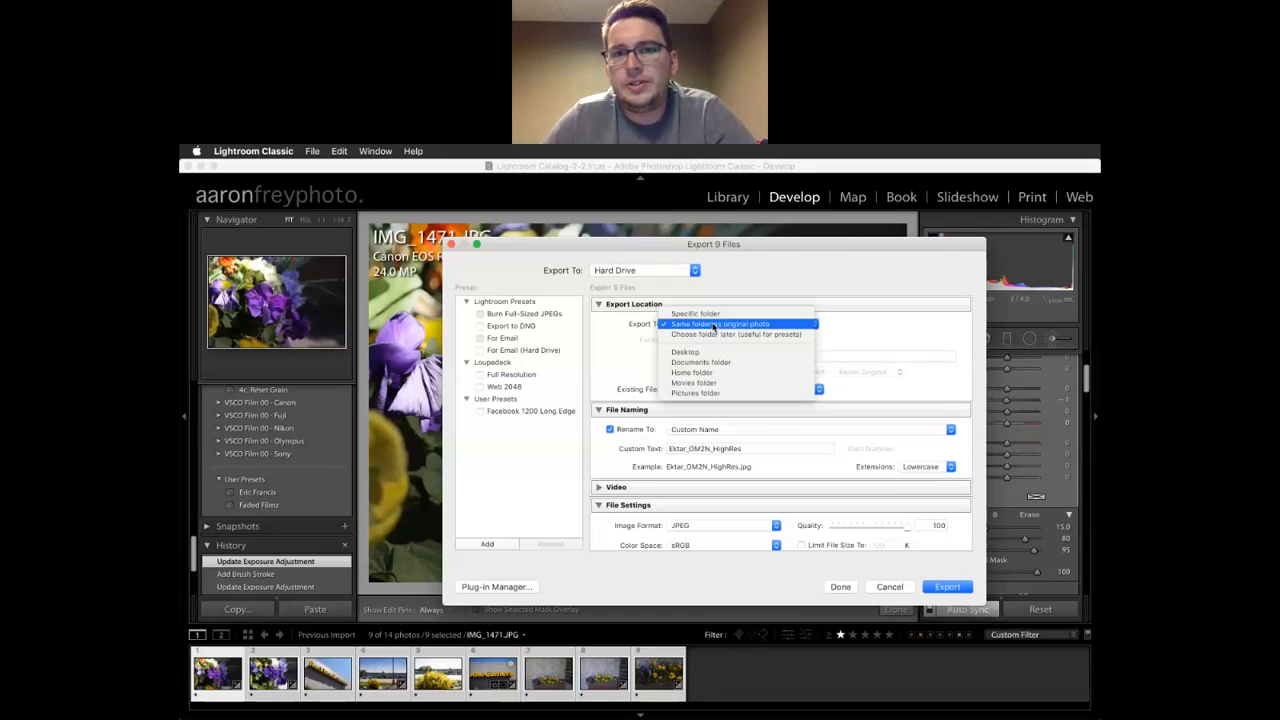
{"action": "left_click", "coordinate": [725, 315]}
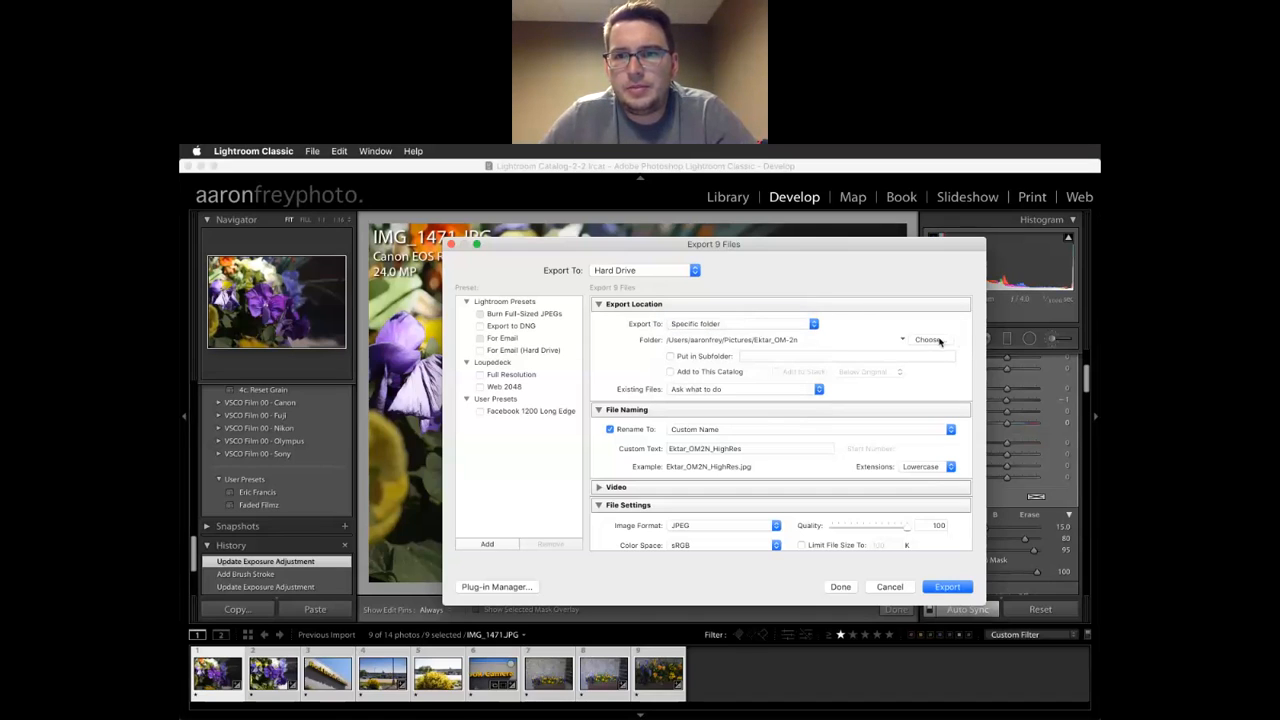
{"action": "left_click", "coordinate": [786, 326]}
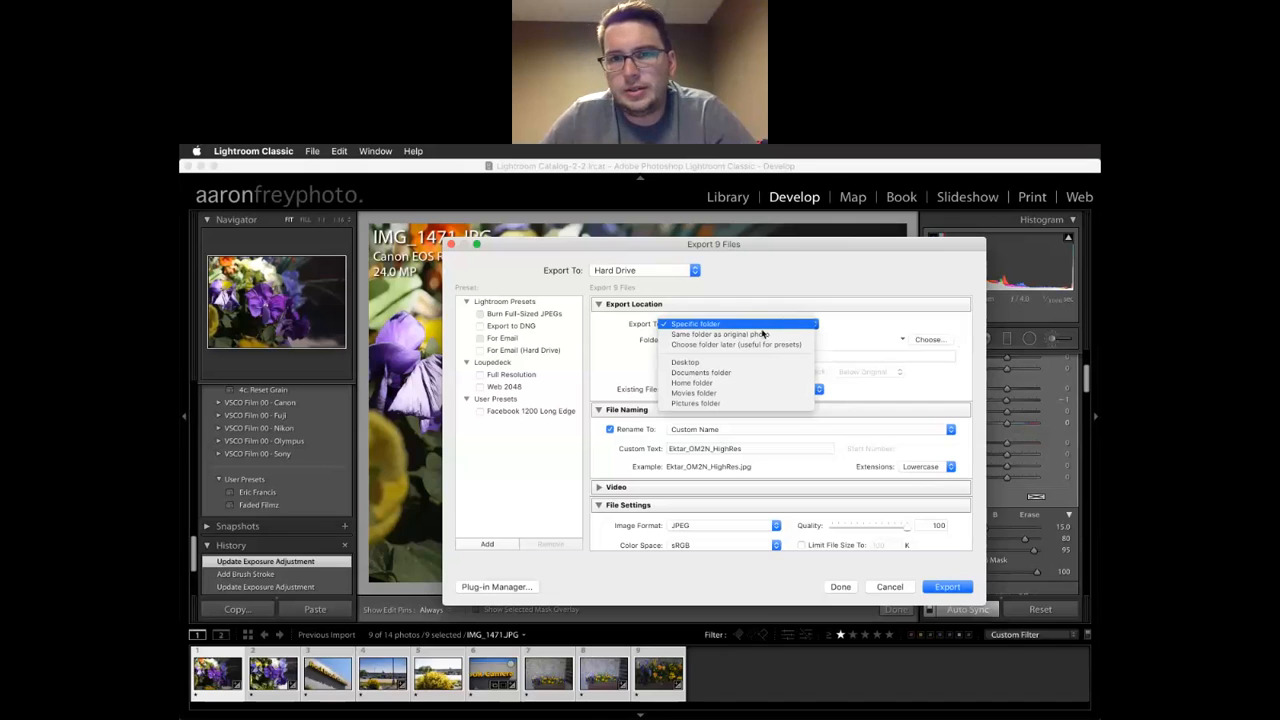
{"action": "left_click", "coordinate": [745, 325]}
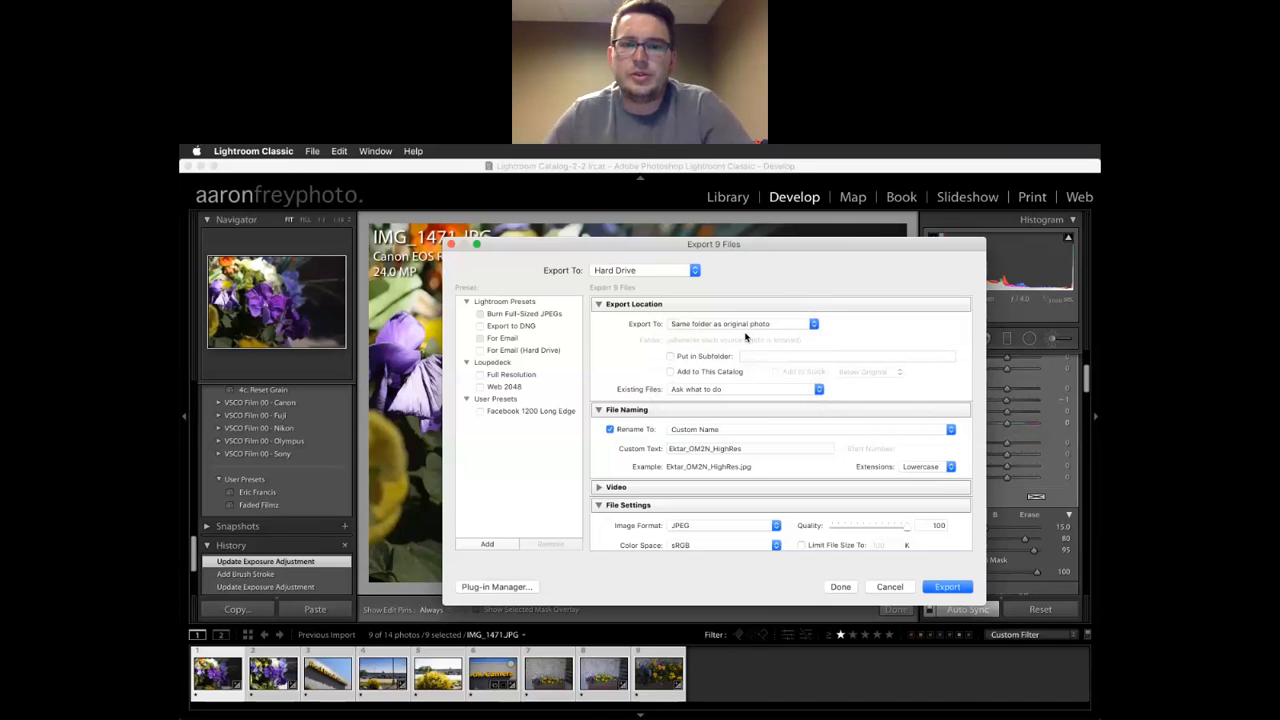
{"action": "scroll", "coordinate": [703, 365], "scroll_direction": "down", "scroll_amount": 3}
{"action": "scroll", "coordinate": [703, 365], "scroll_direction": "up", "scroll_amount": 2}
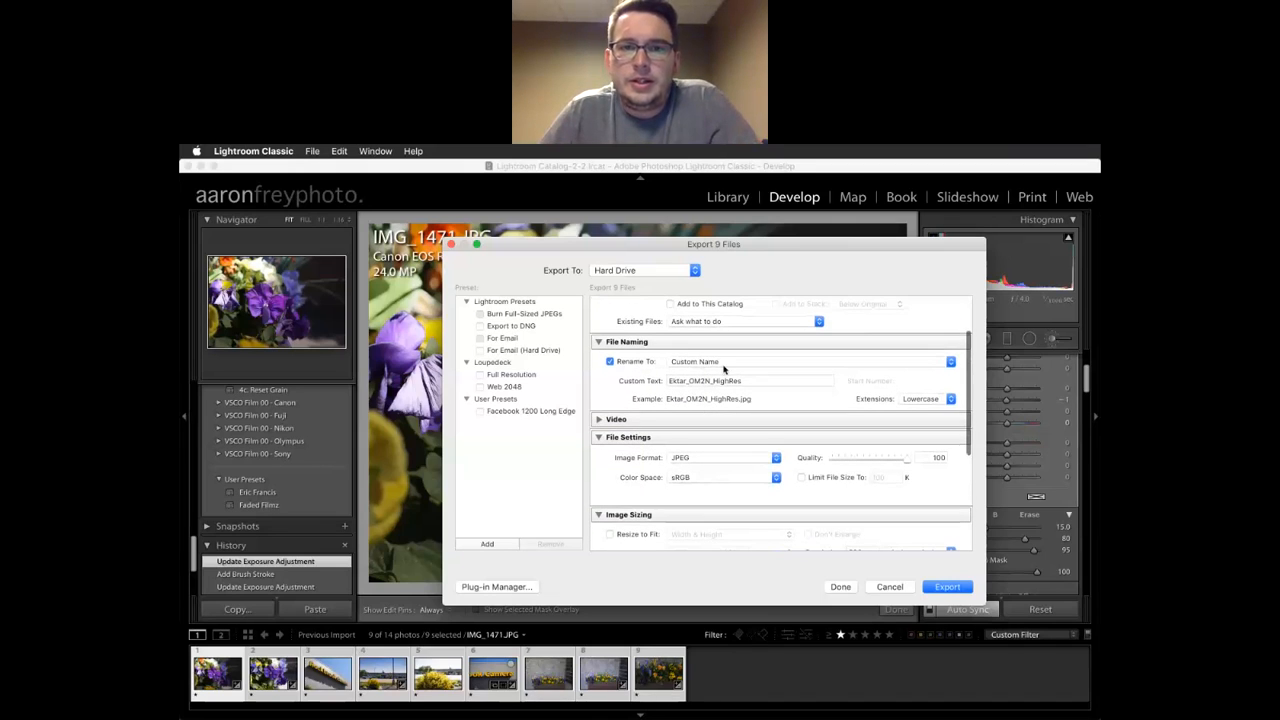
{"action": "left_click", "coordinate": [716, 364]}
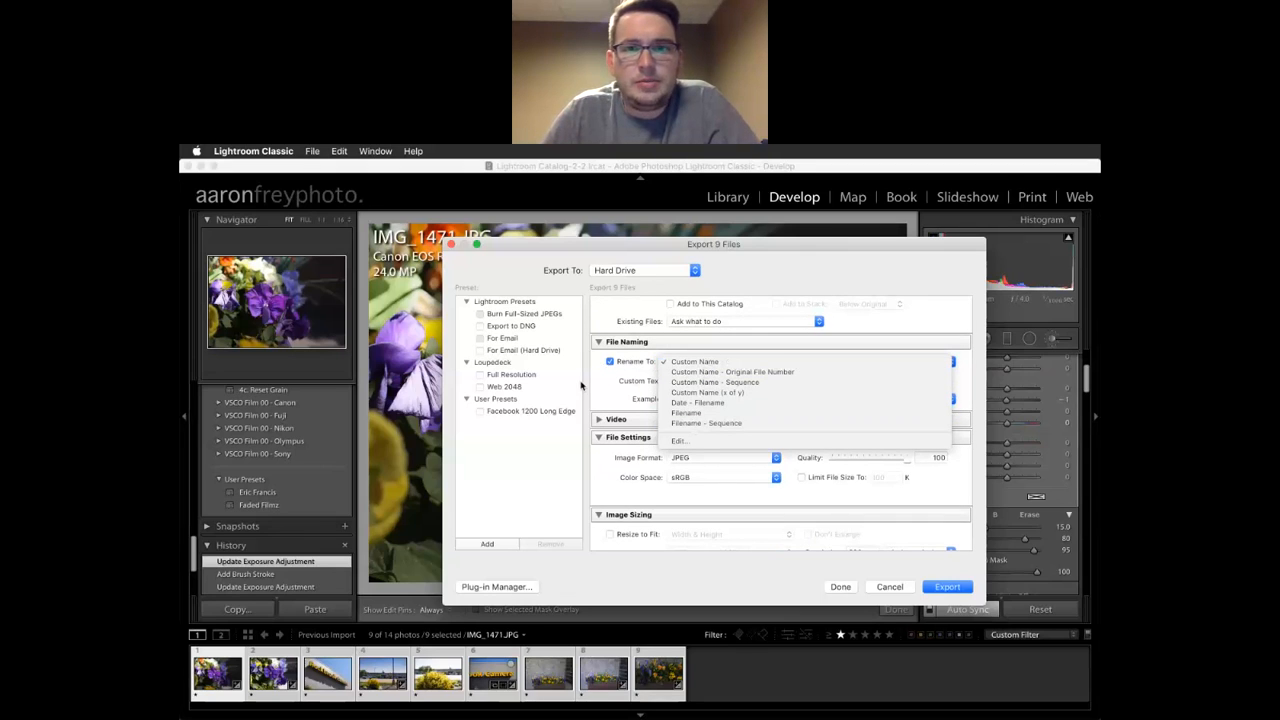
Keep Custom Name naming and set the custom text to 'LightroomLunch', giving LightroomLunch.jpg
{"action": "left_click", "coordinate": [611, 399]}
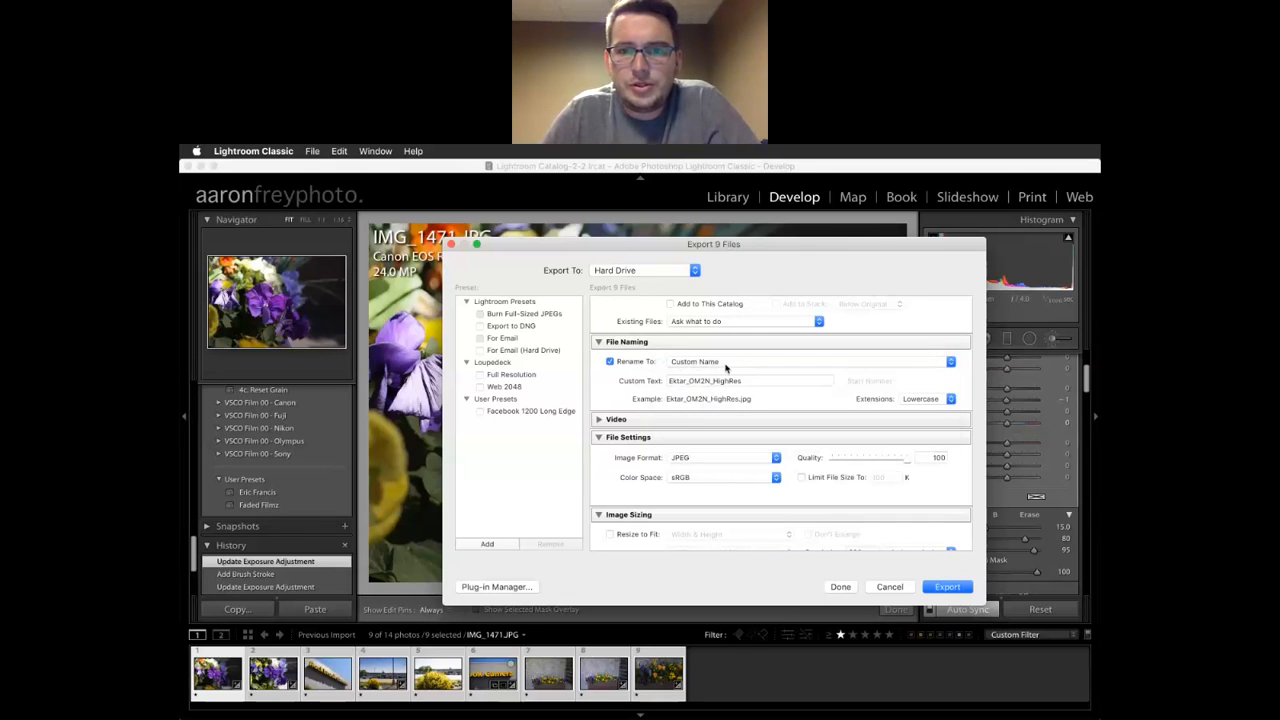
{"action": "double_click", "coordinate": [754, 380]}
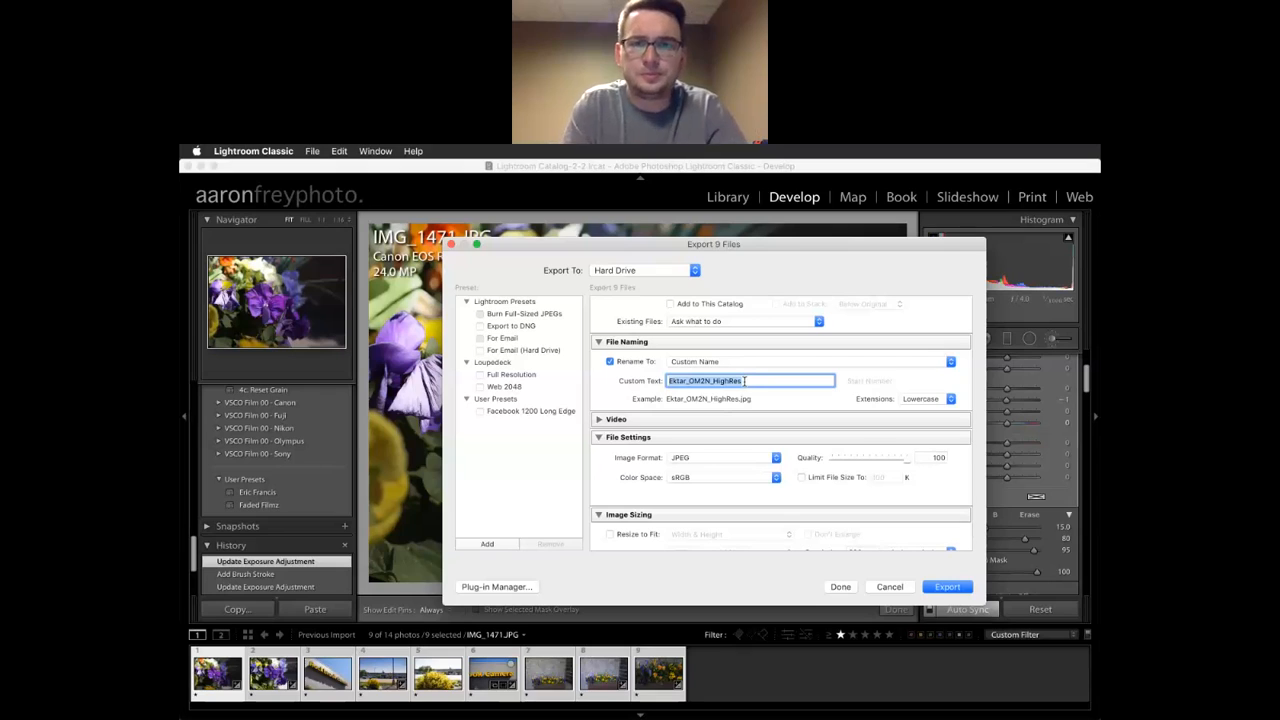
{"action": "type", "text": "Lig"}
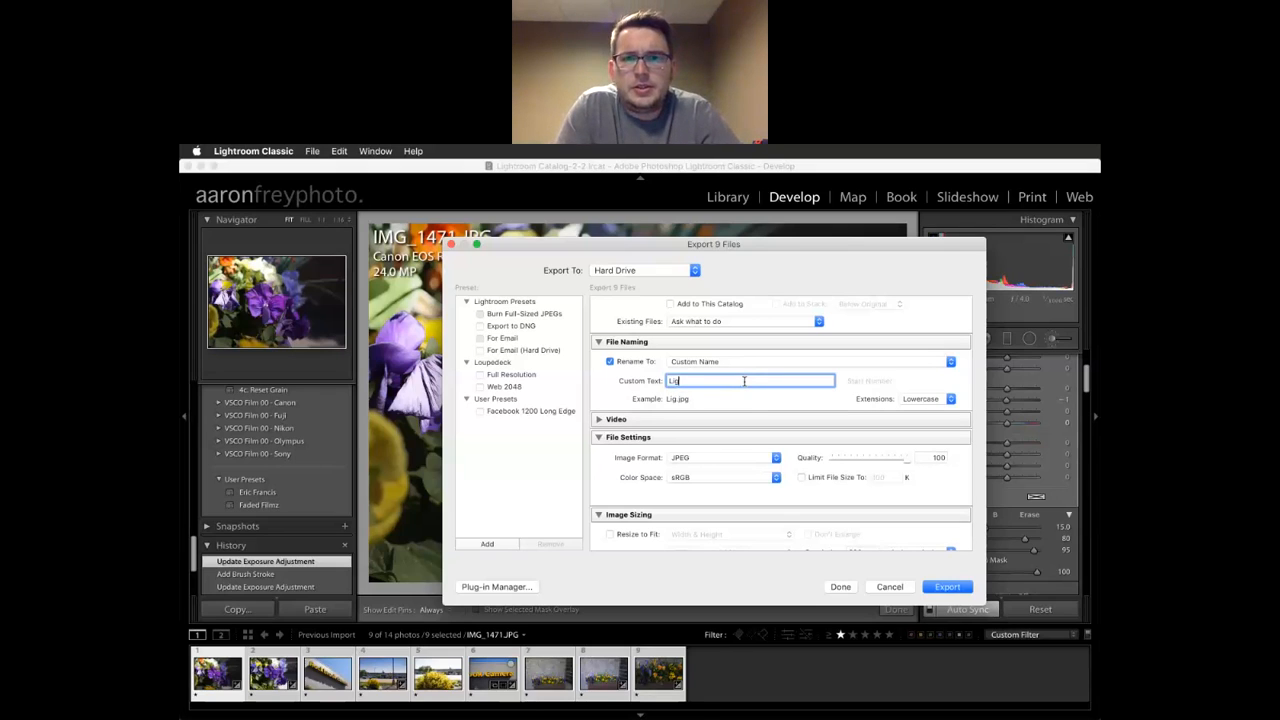
{"action": "type", "text": "htroom"}
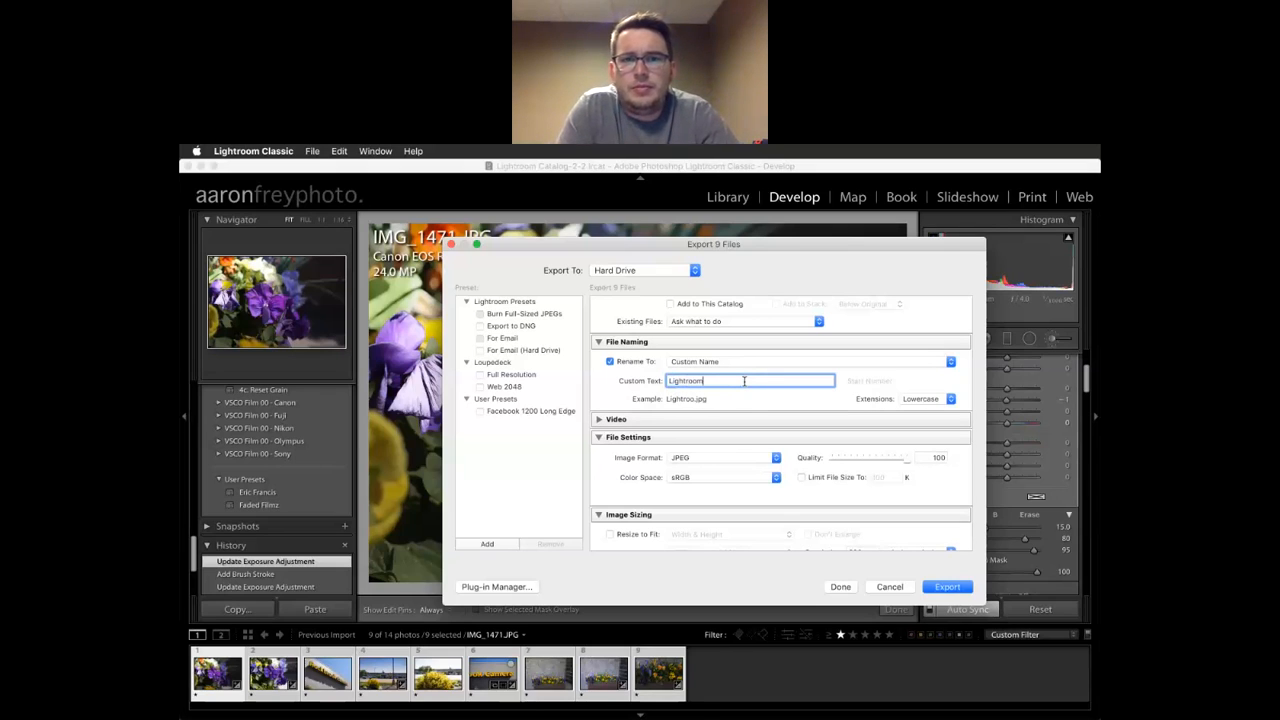
{"action": "type", "text": "Lunch"}
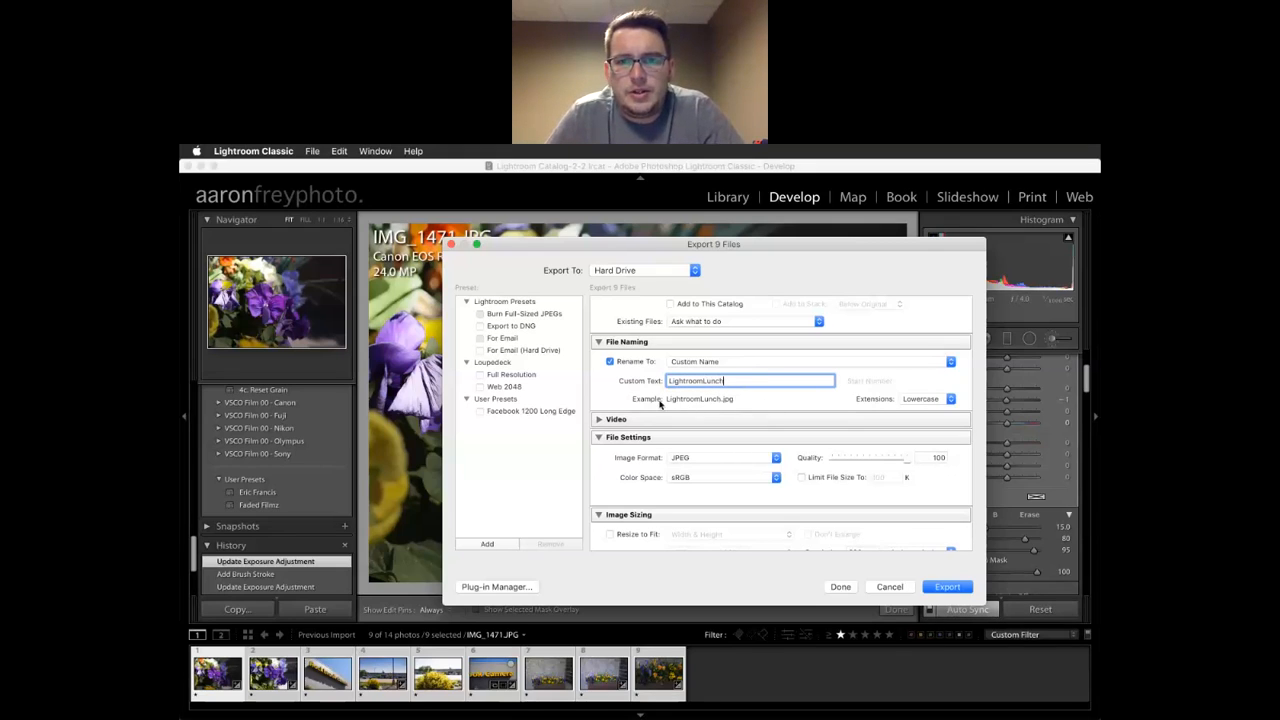
{"action": "left_click", "coordinate": [701, 461]}
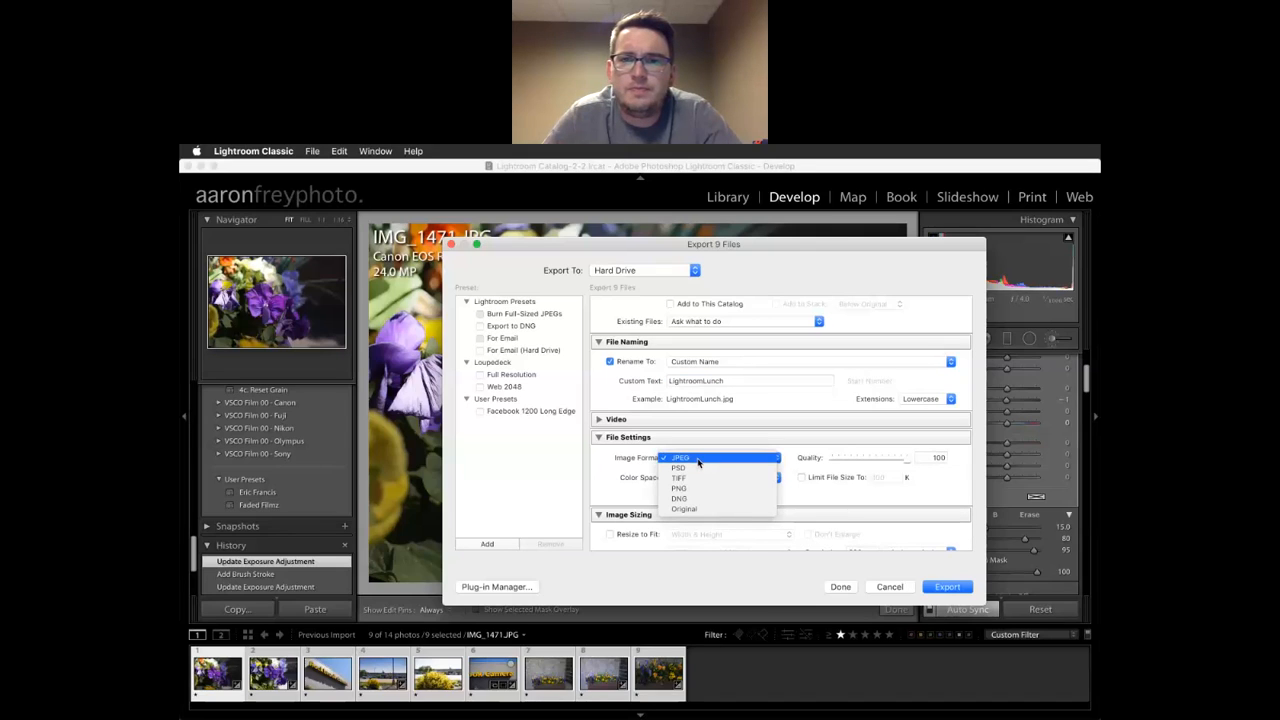
{"action": "left_click", "coordinate": [692, 457]}
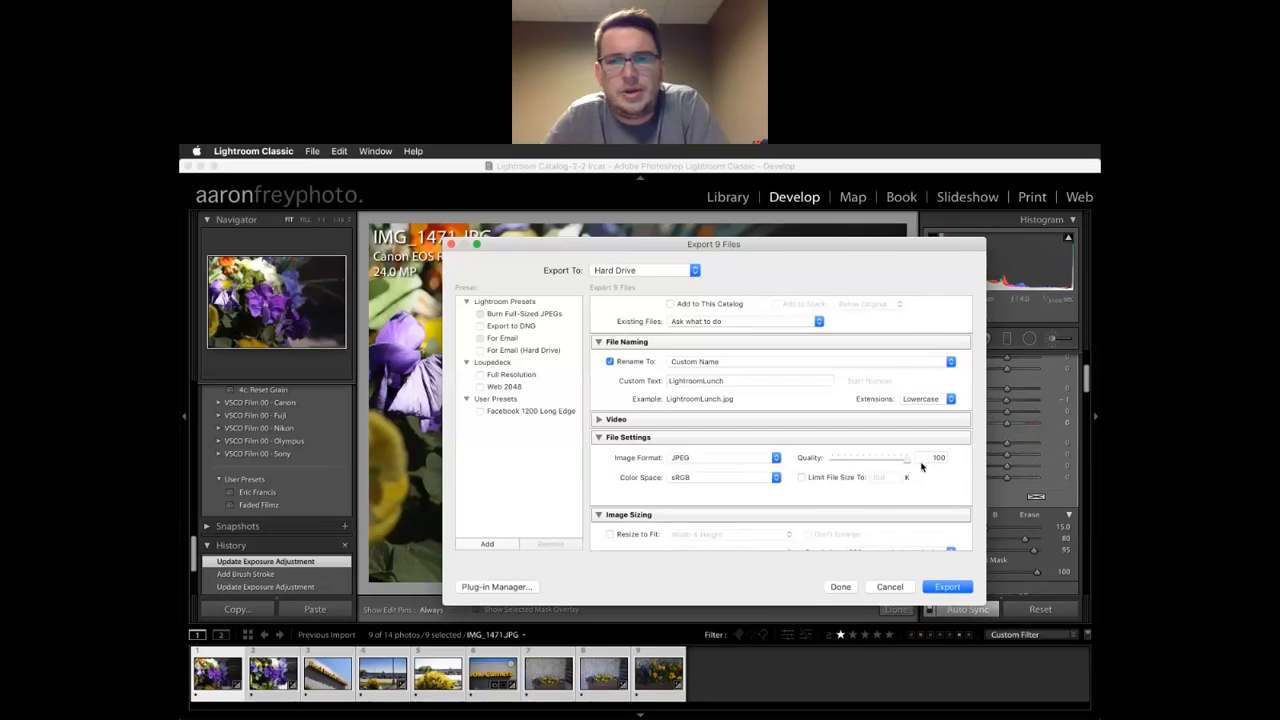
{"action": "left_click", "coordinate": [801, 478]}
{"action": "double_click", "coordinate": [892, 477]}
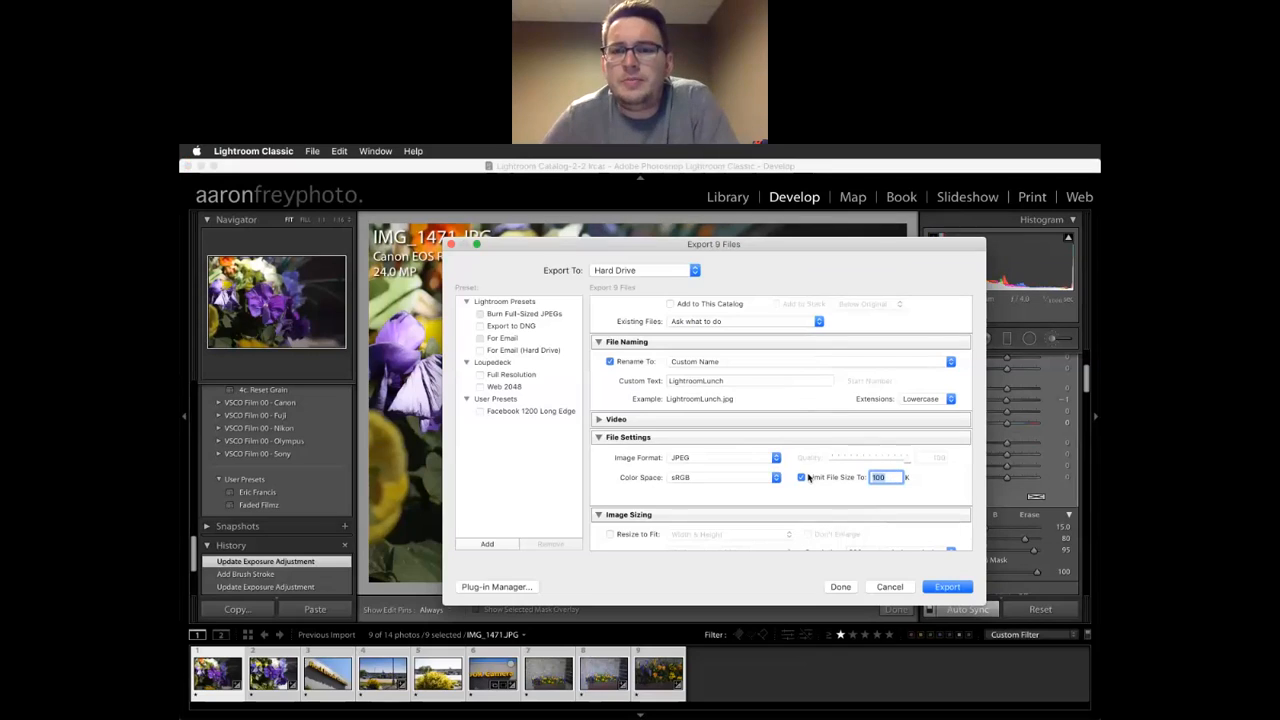
{"action": "left_click", "coordinate": [800, 480]}
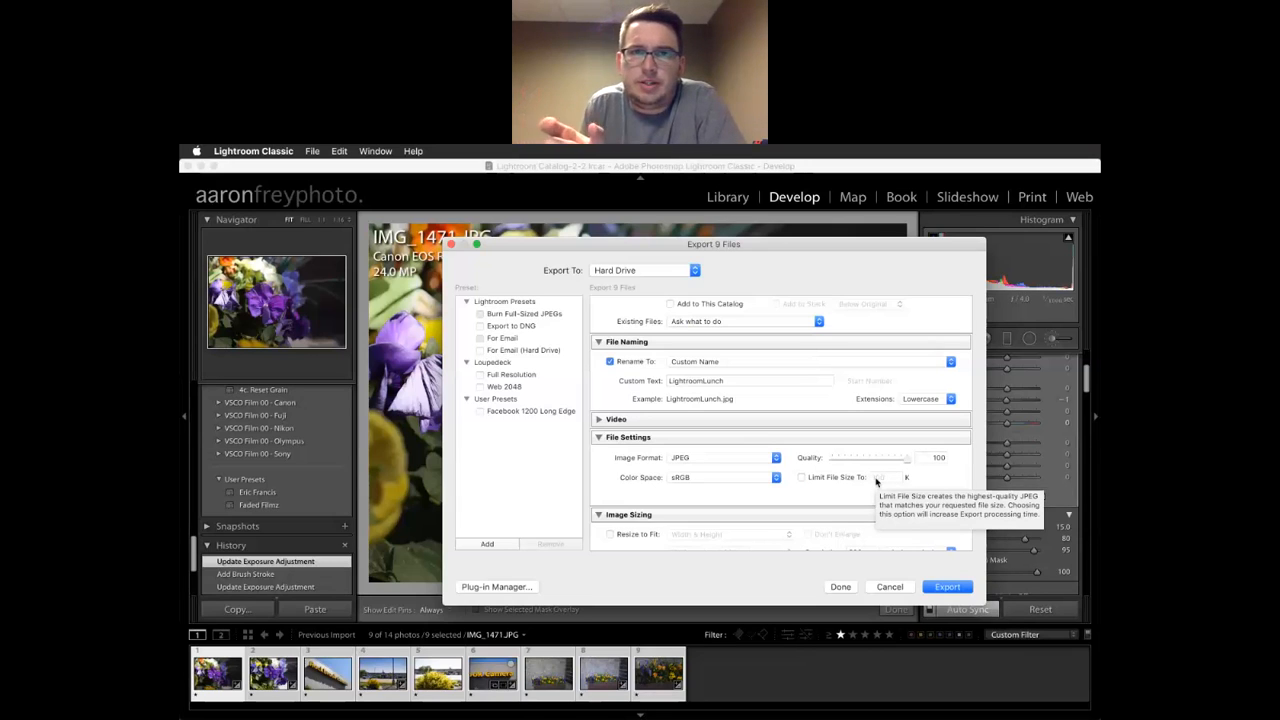
{"action": "scroll", "coordinate": [706, 454], "scroll_direction": "down", "scroll_amount": 6}
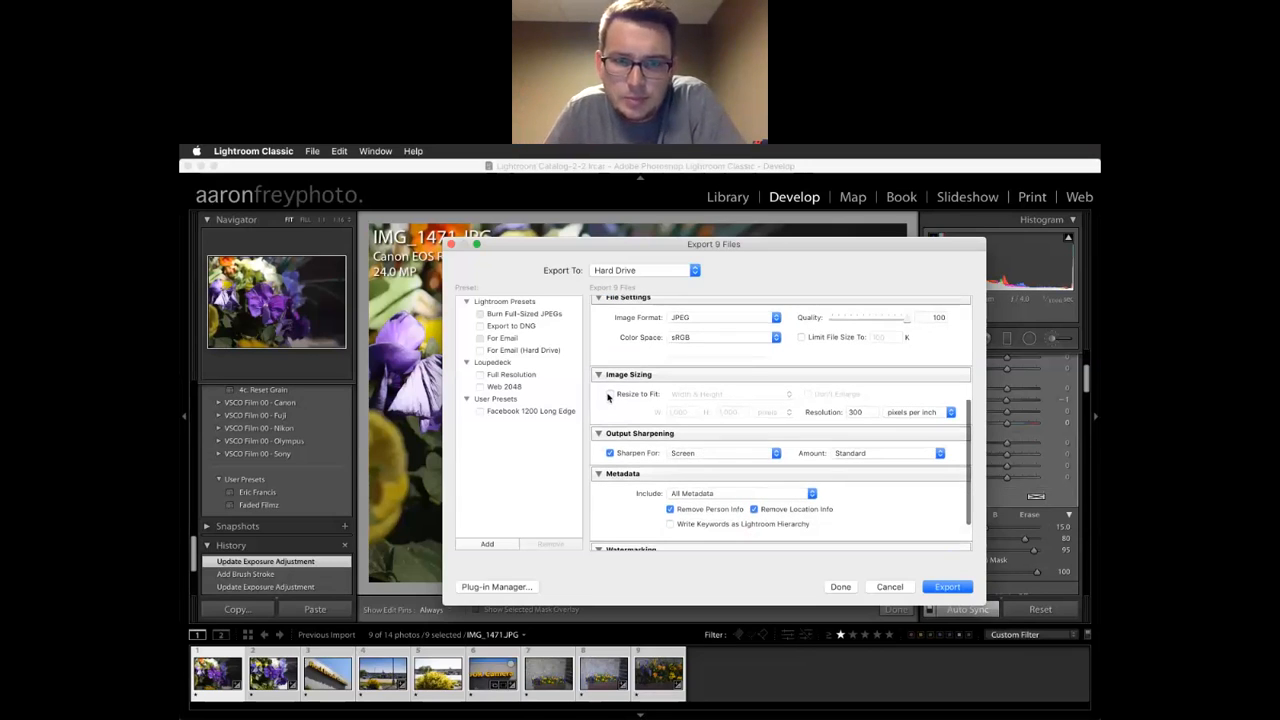
Enable Resize to Fit, briefly trying inches before returning the units to pixels
{"action": "scroll", "coordinate": [608, 397], "scroll_direction": "up", "scroll_amount": 2}
{"action": "left_click", "coordinate": [610, 424]}
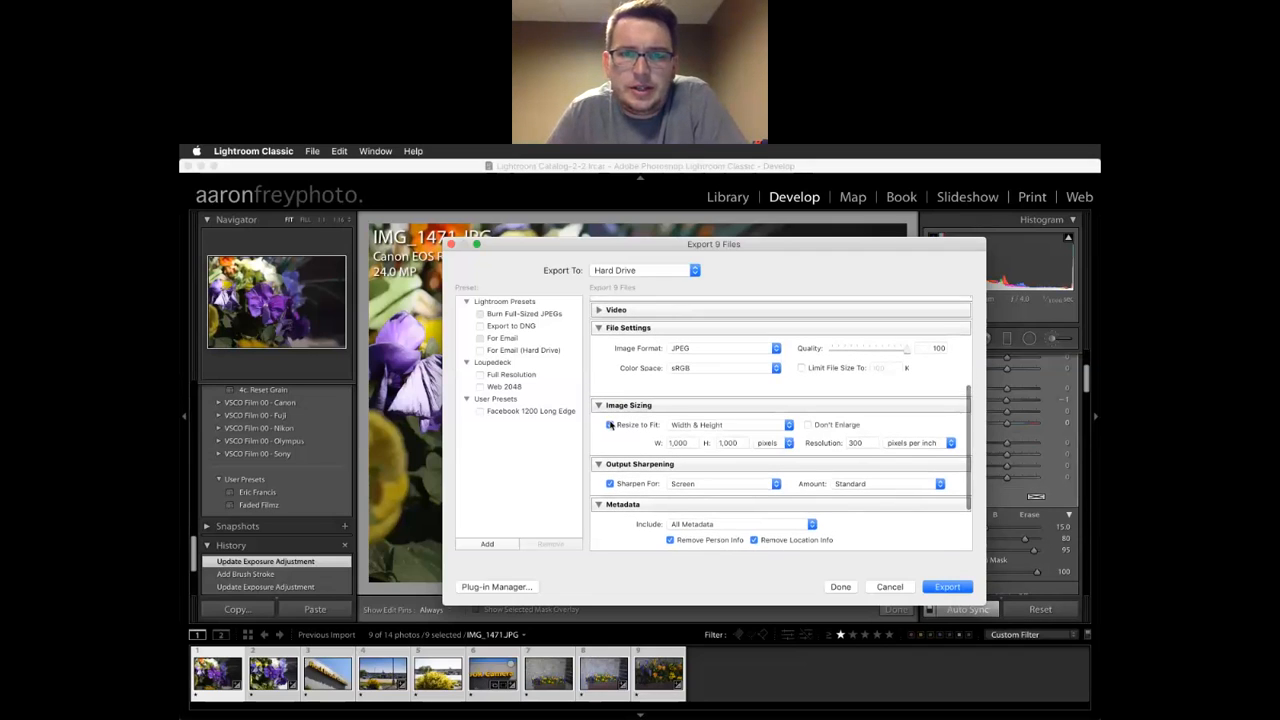
{"action": "left_click", "coordinate": [724, 430]}
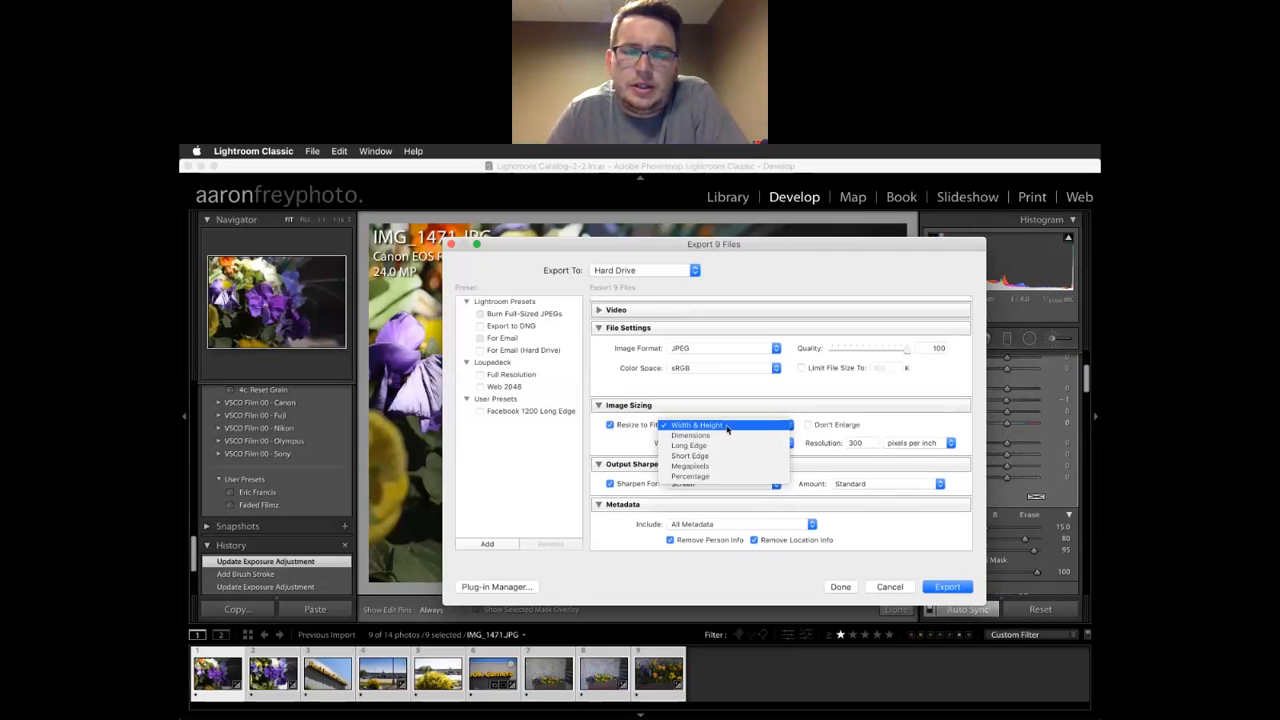
{"action": "left_click", "coordinate": [776, 404]}
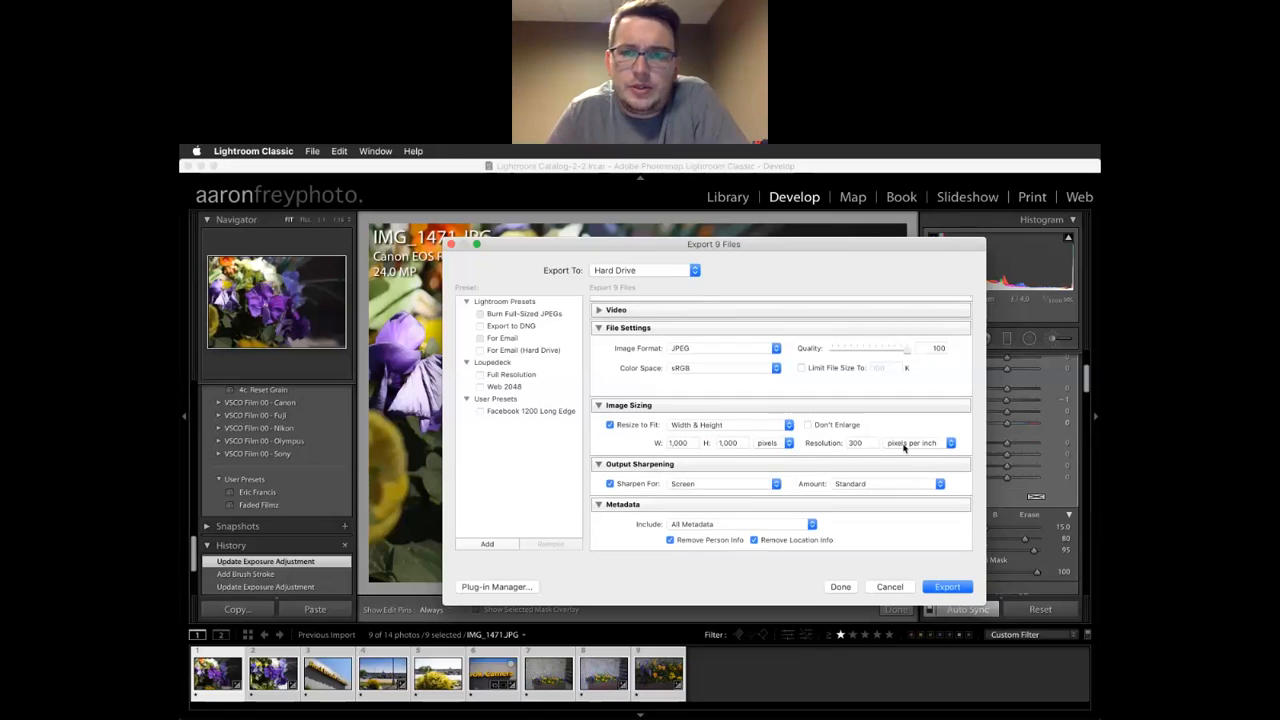
{"action": "left_click", "coordinate": [775, 444]}
{"action": "left_click", "coordinate": [767, 455]}
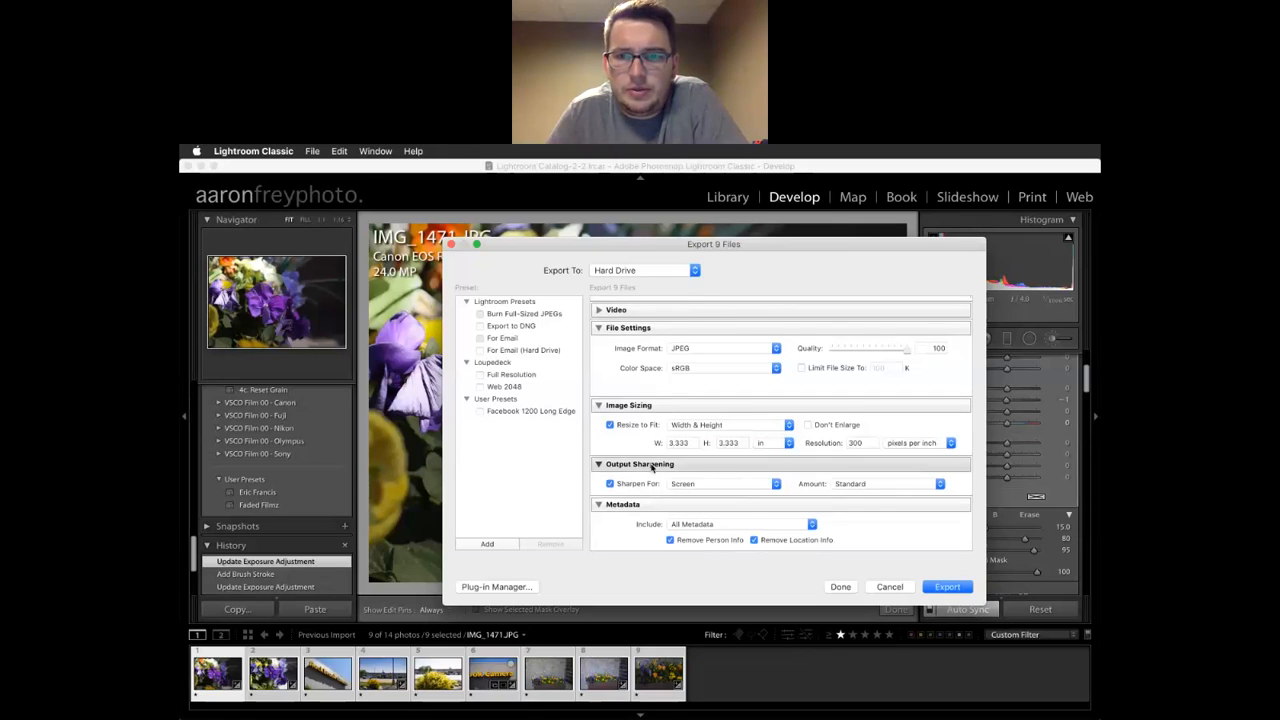
{"action": "left_click", "coordinate": [703, 427]}
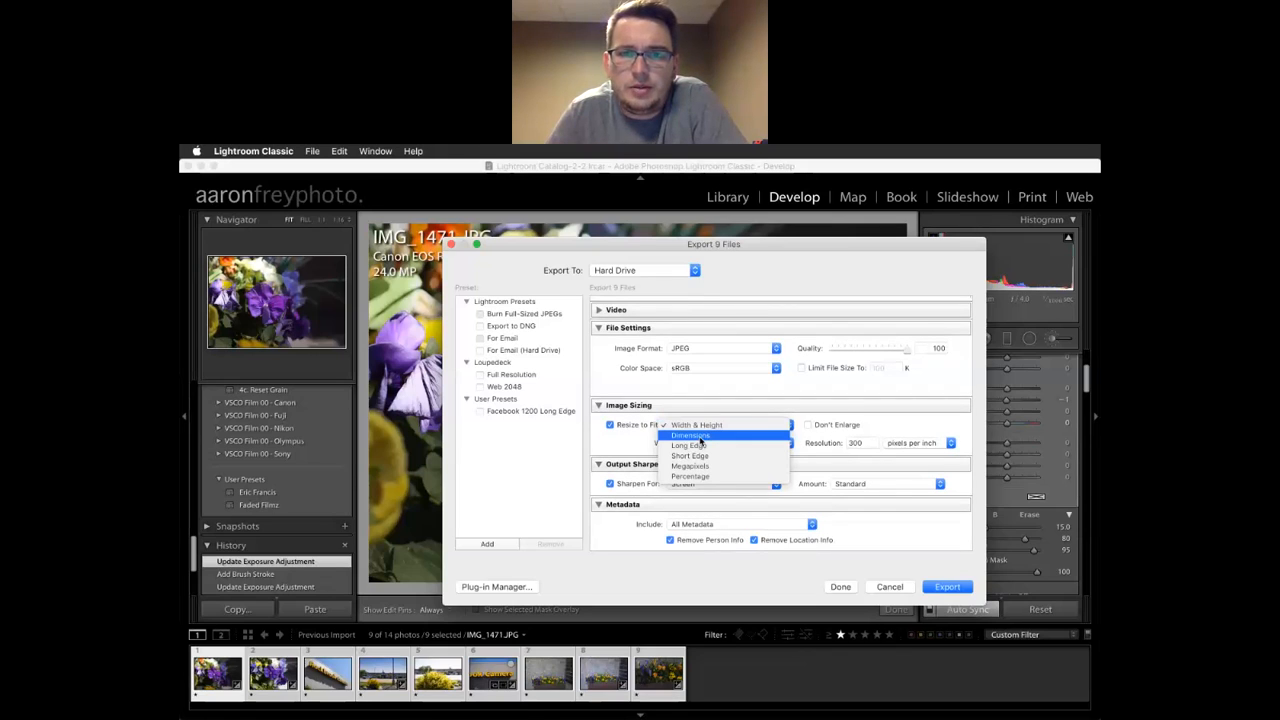
{"action": "left_click", "coordinate": [719, 427]}
{"action": "left_click", "coordinate": [775, 443]}
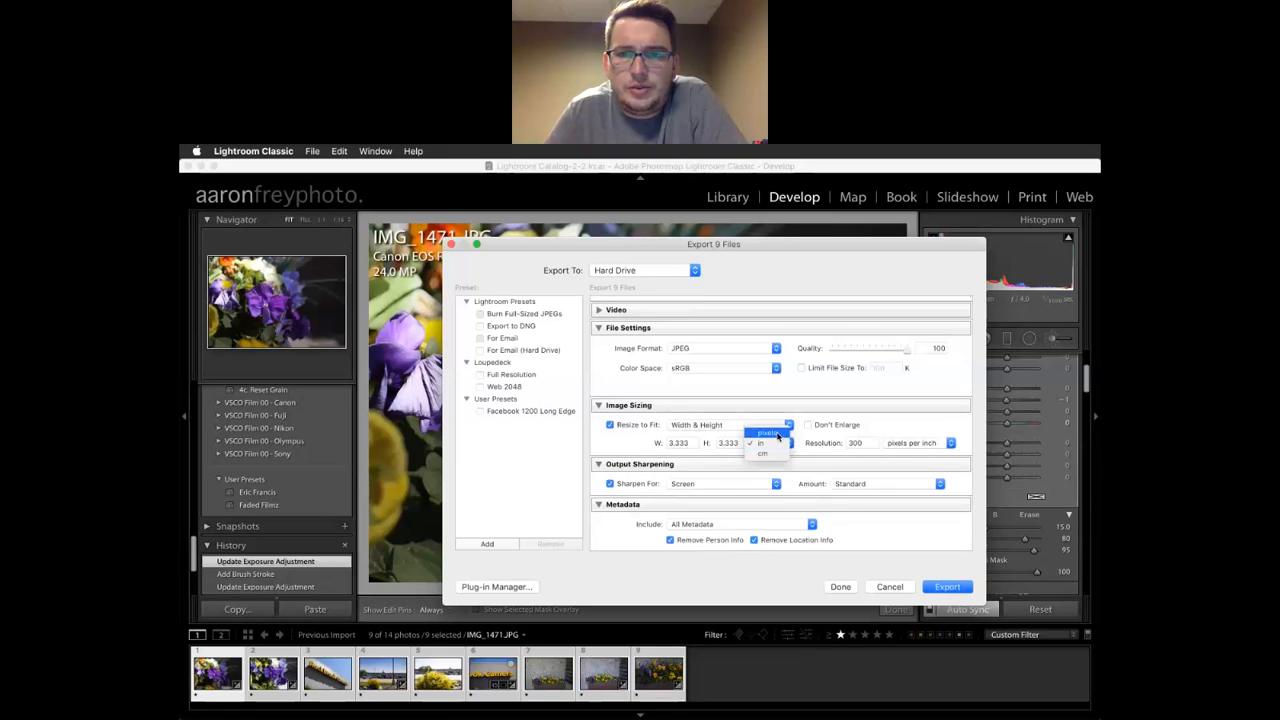
{"action": "left_click", "coordinate": [765, 431]}
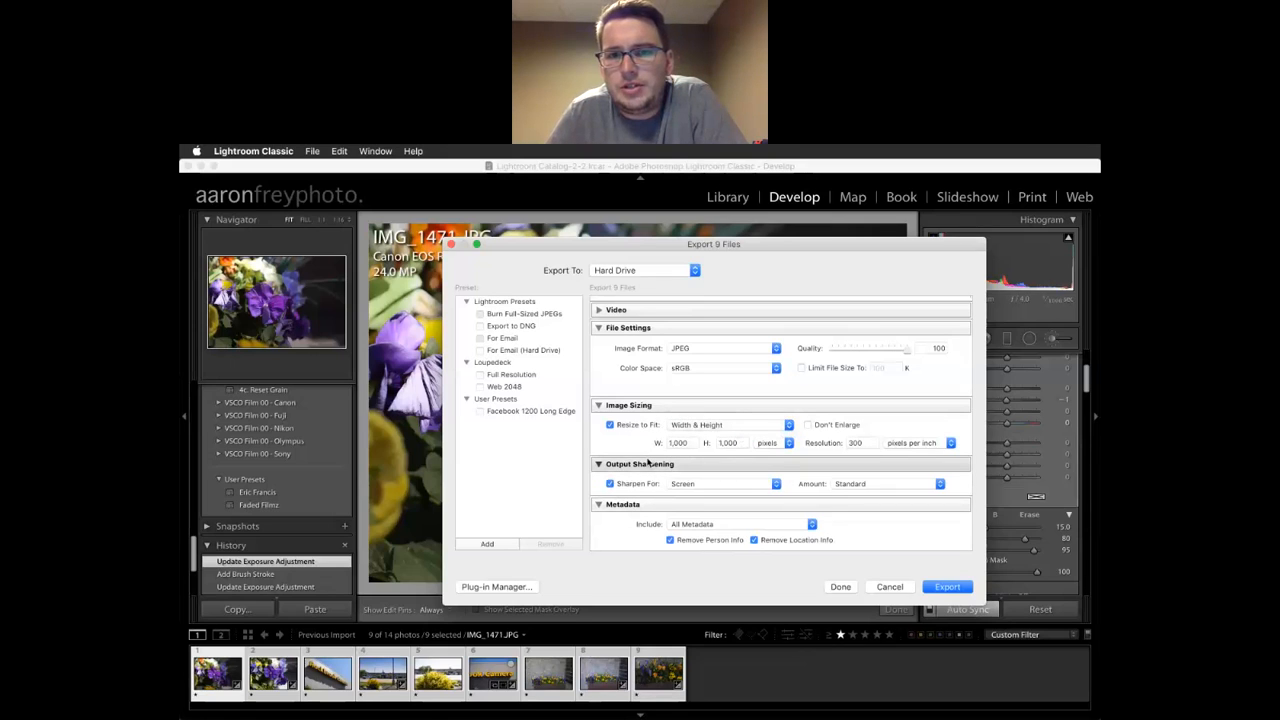
Resize exports by Long Edge to 1,000 pixels
{"action": "left_click", "coordinate": [697, 425]}
{"action": "left_click", "coordinate": [697, 450]}
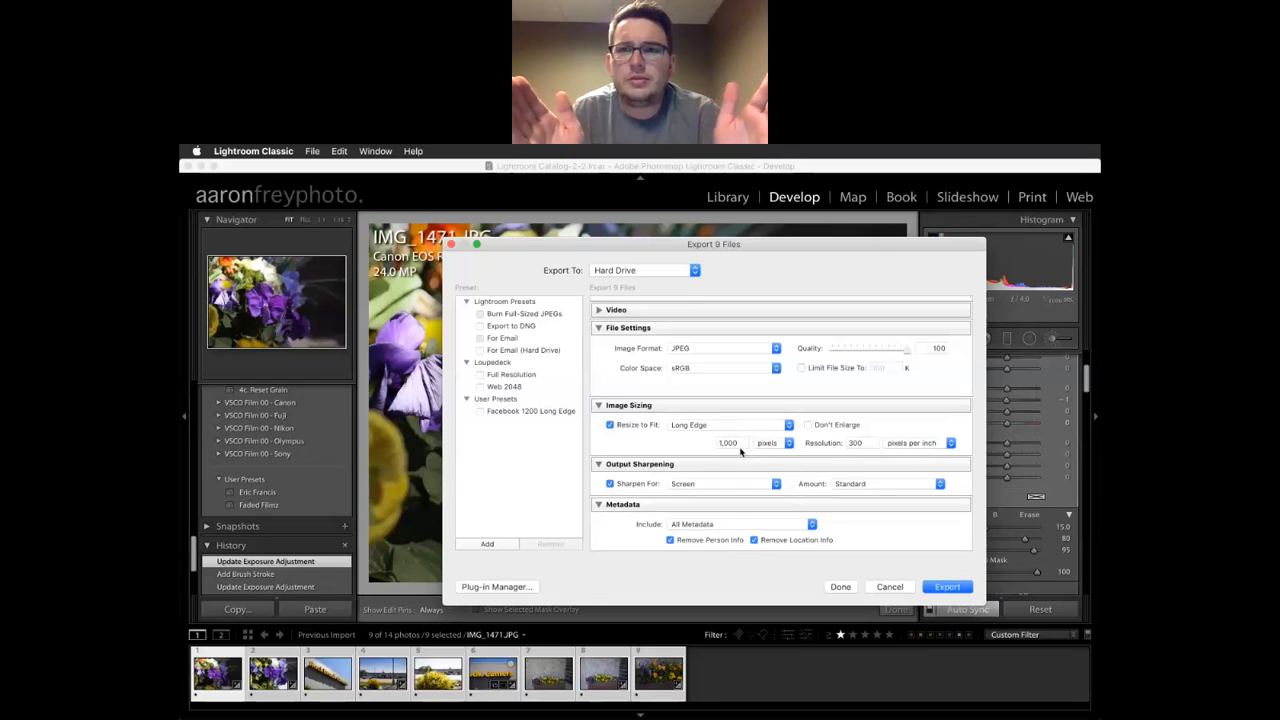
{"action": "double_click", "coordinate": [745, 441]}
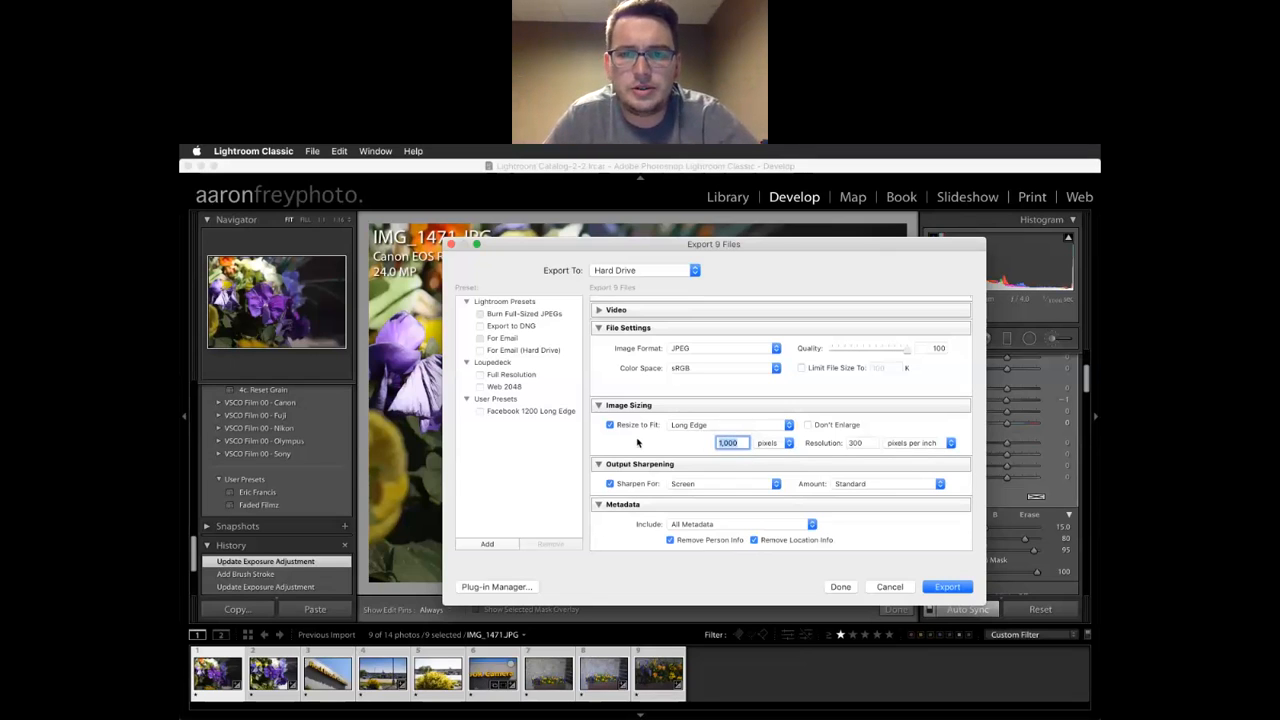
{"action": "scroll", "coordinate": [615, 420], "scroll_direction": "down", "scroll_amount": 4}
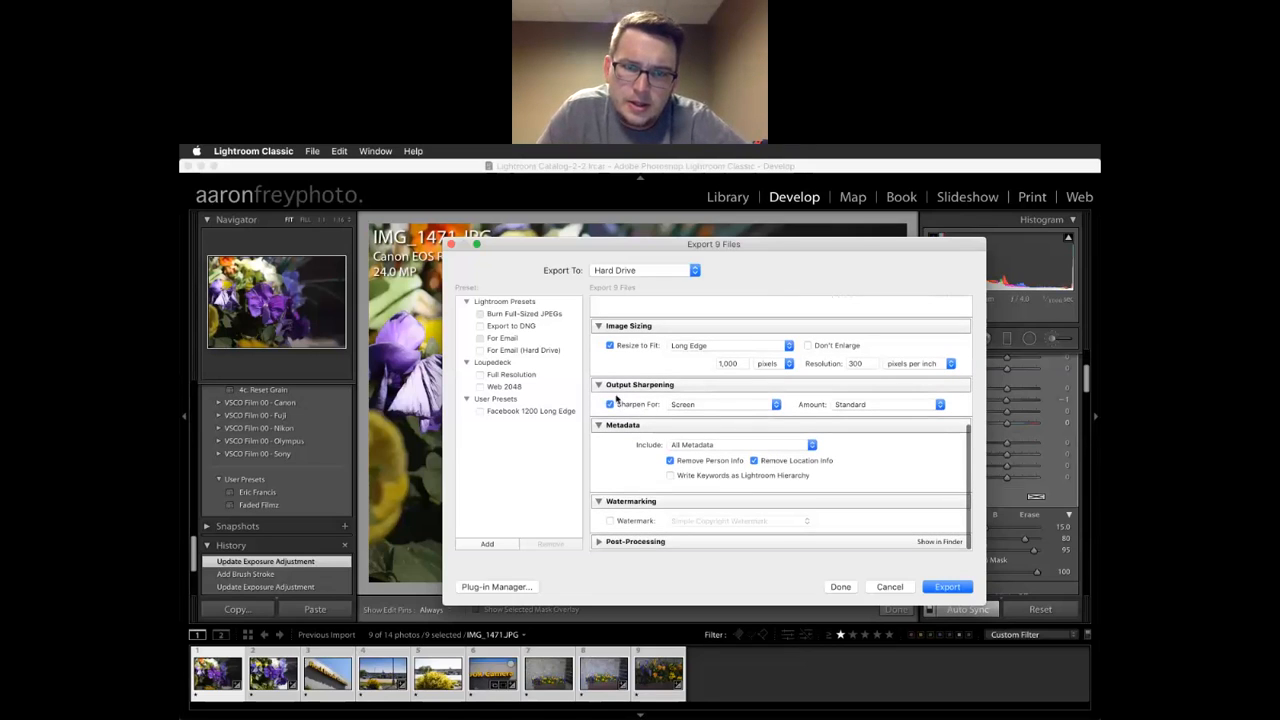
{"action": "left_click", "coordinate": [870, 404]}
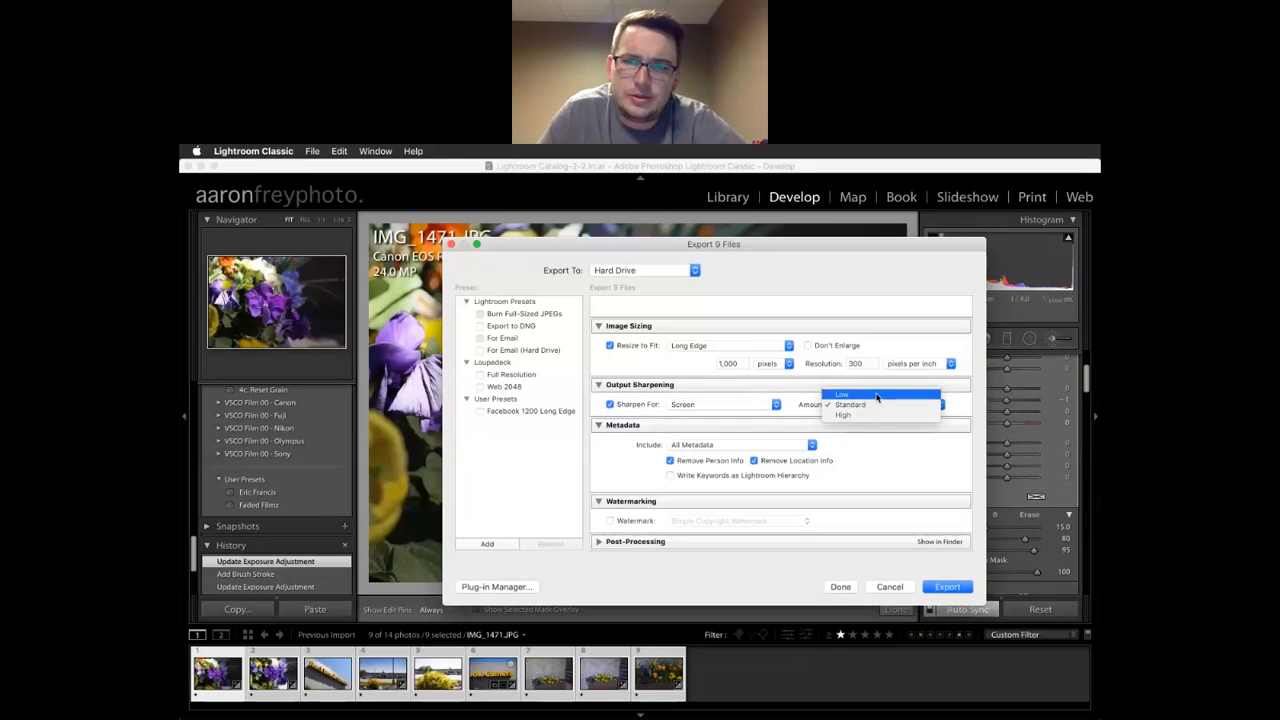
{"action": "left_click", "coordinate": [736, 370]}
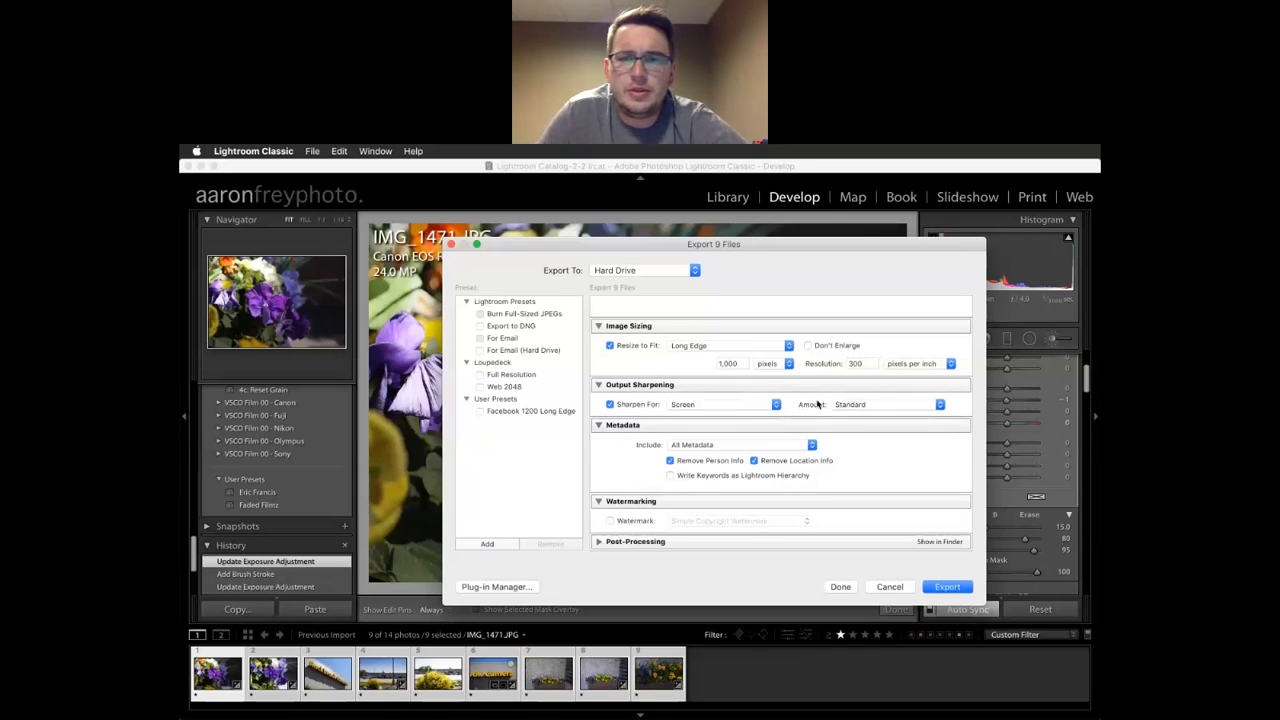
{"action": "left_click", "coordinate": [755, 411]}
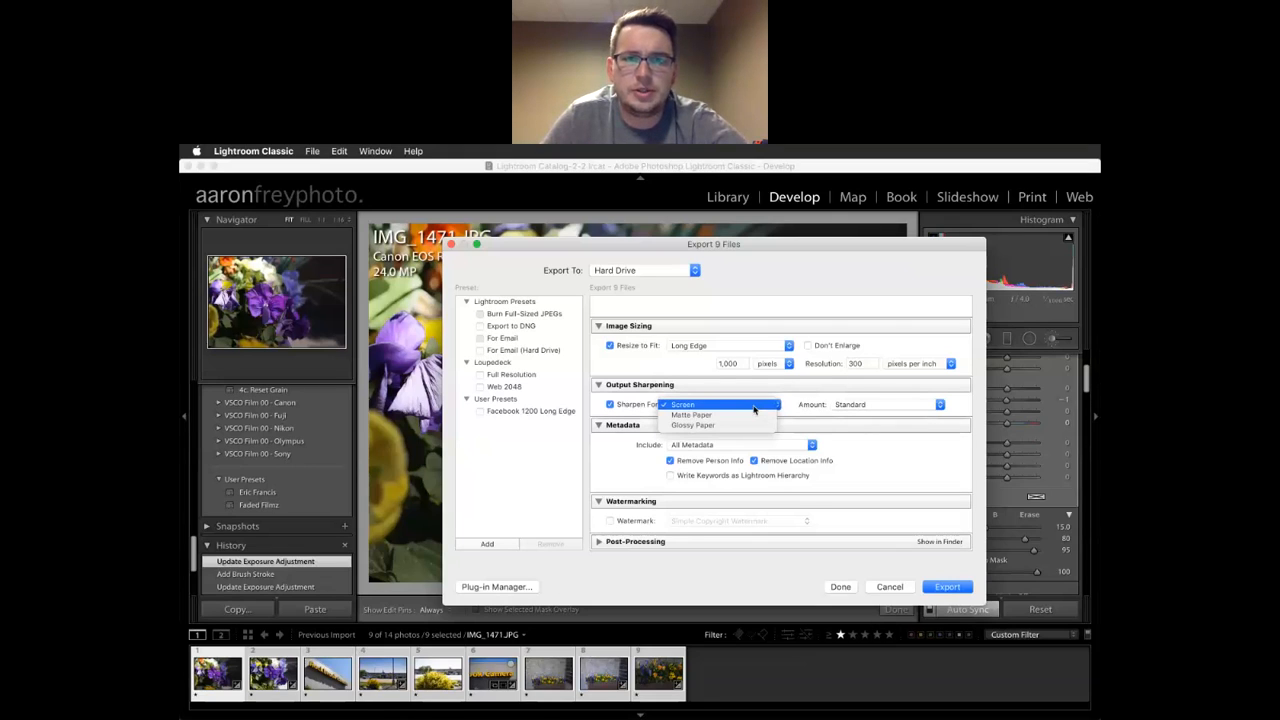
{"action": "left_click", "coordinate": [735, 388]}
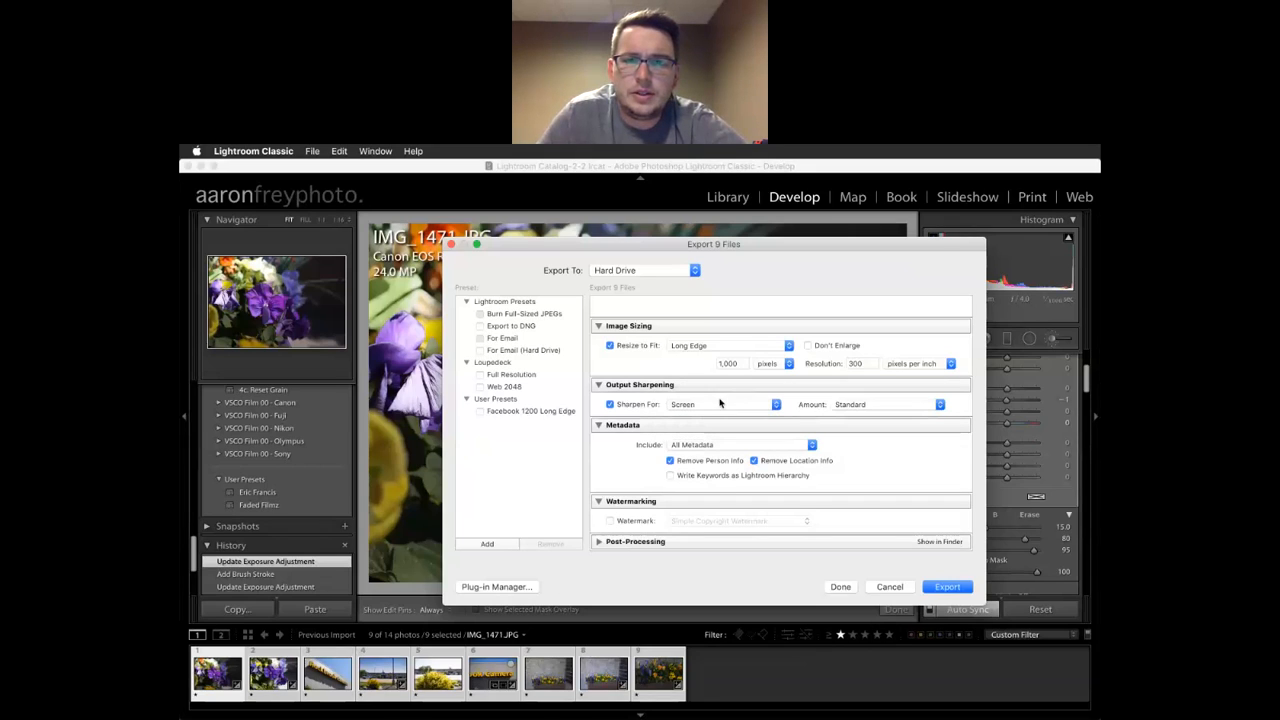
{"action": "left_click", "coordinate": [721, 405]}
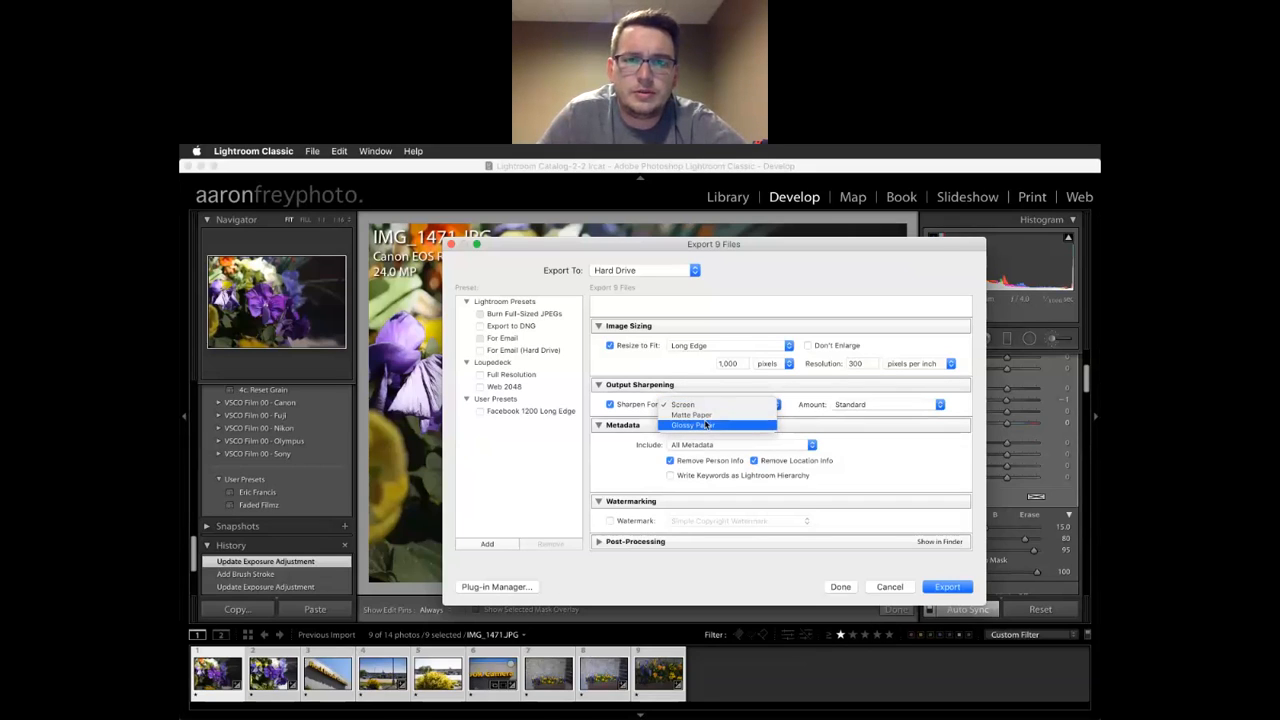
{"action": "left_click", "coordinate": [736, 385]}
{"action": "scroll", "coordinate": [755, 400], "scroll_direction": "down", "scroll_amount": 2}
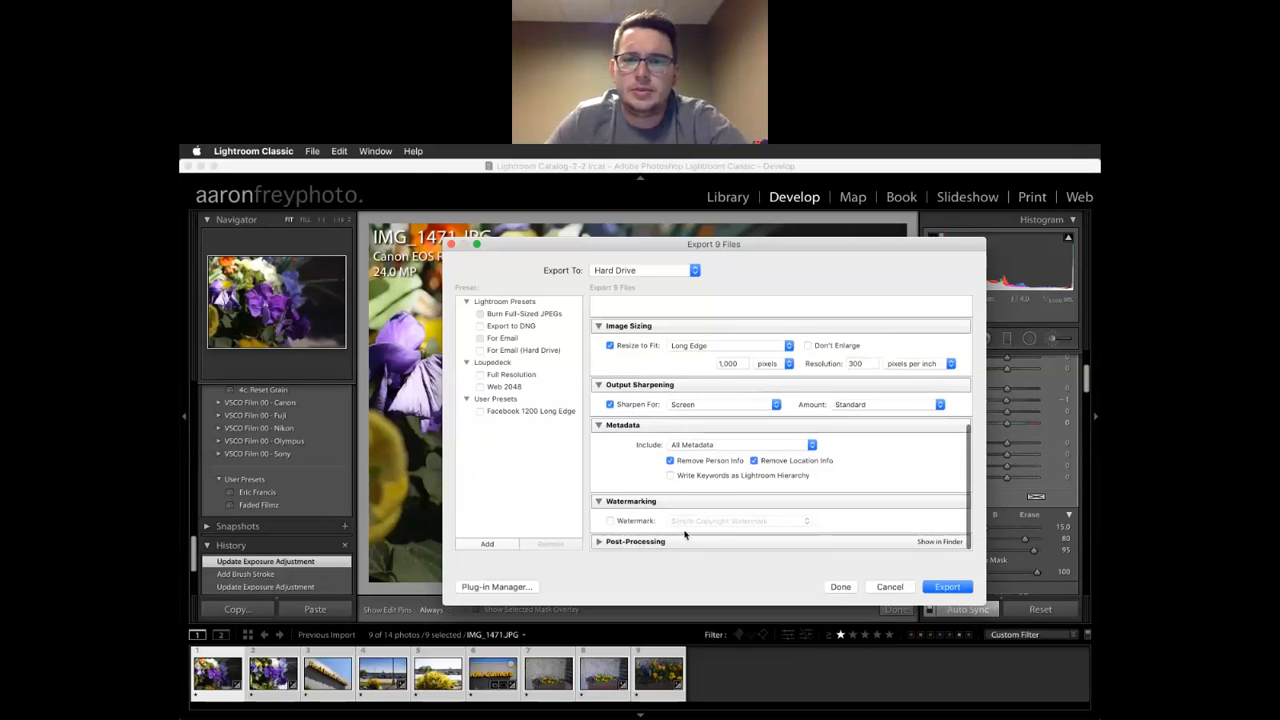
{"action": "scroll", "coordinate": [738, 517], "scroll_direction": "up", "scroll_amount": 3}
{"action": "scroll", "coordinate": [738, 517], "scroll_direction": "up", "scroll_amount": 5}
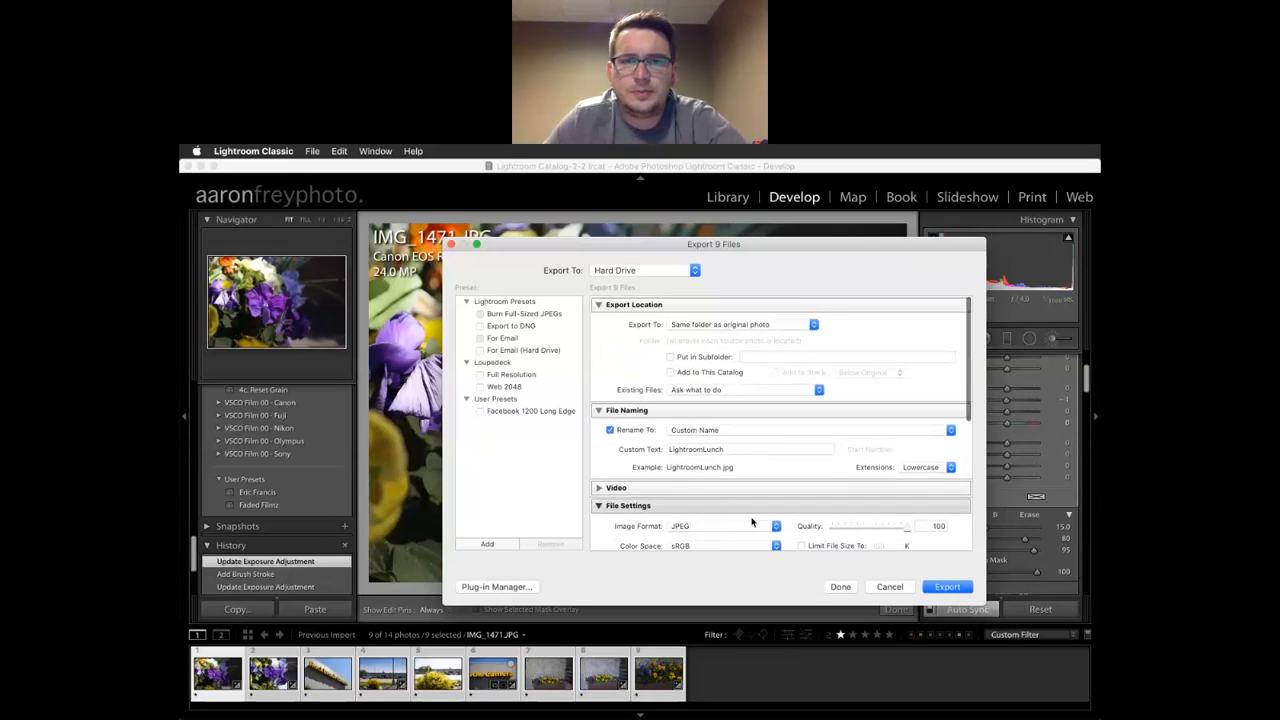
Export the nine photos as LightroomLunch JPEGs into the 2019-10-22 folder
{"action": "left_click", "coordinate": [949, 586]}
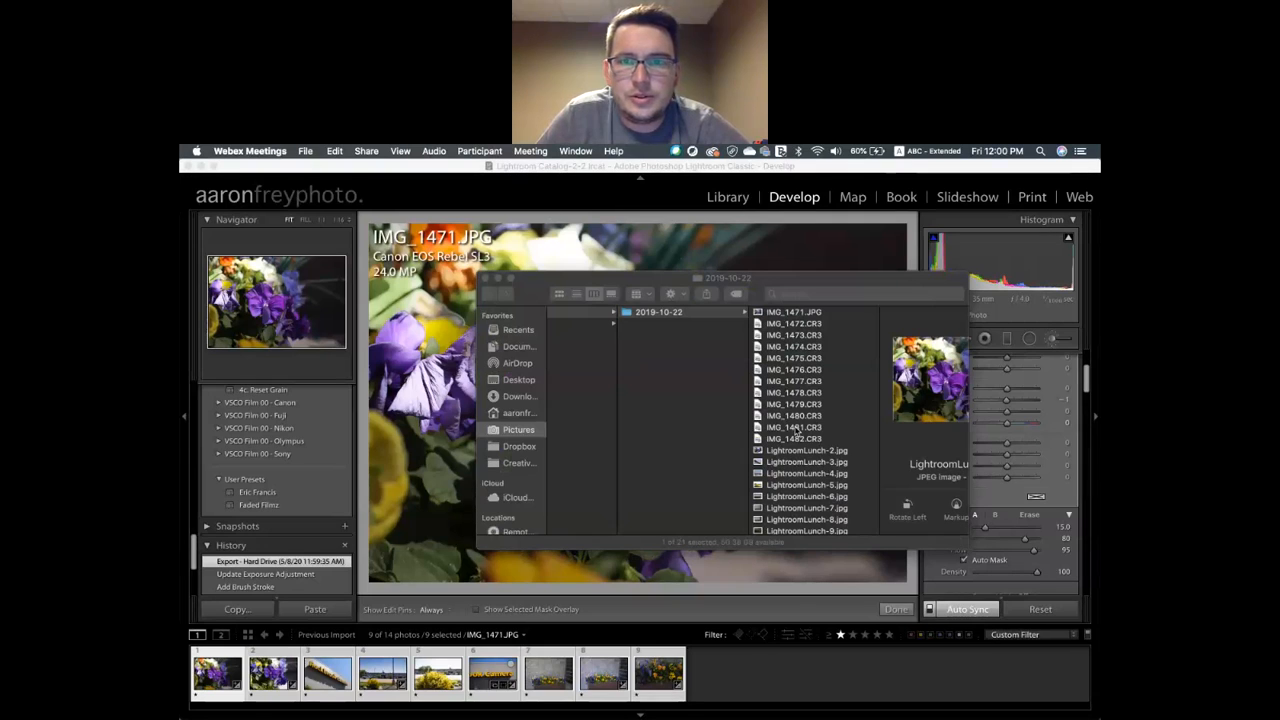
Scroll the Finder column view to the exported files in the 2019-10-22 folder
{"action": "scroll", "coordinate": [643, 437], "scroll_direction": "left", "scroll_amount": 5}
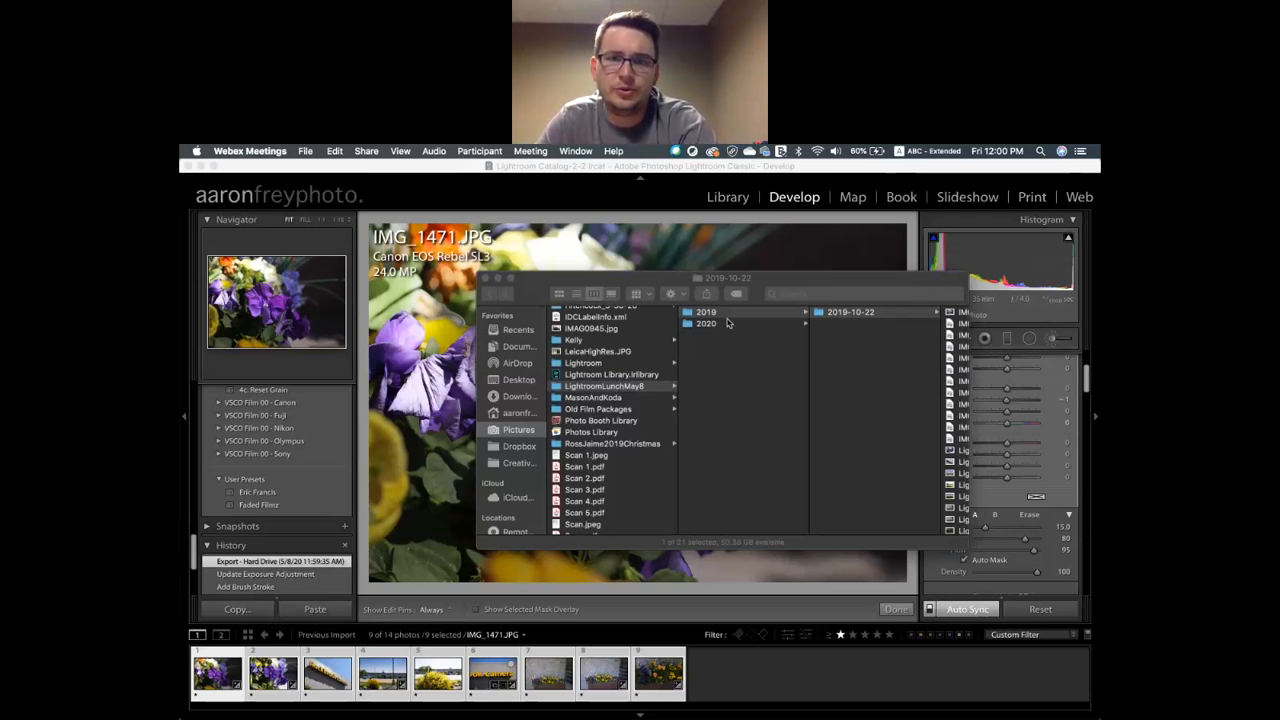
{"action": "scroll", "coordinate": [765, 313], "scroll_direction": "right", "scroll_amount": 2}
{"action": "scroll", "coordinate": [765, 313], "scroll_direction": "right", "scroll_amount": 3}
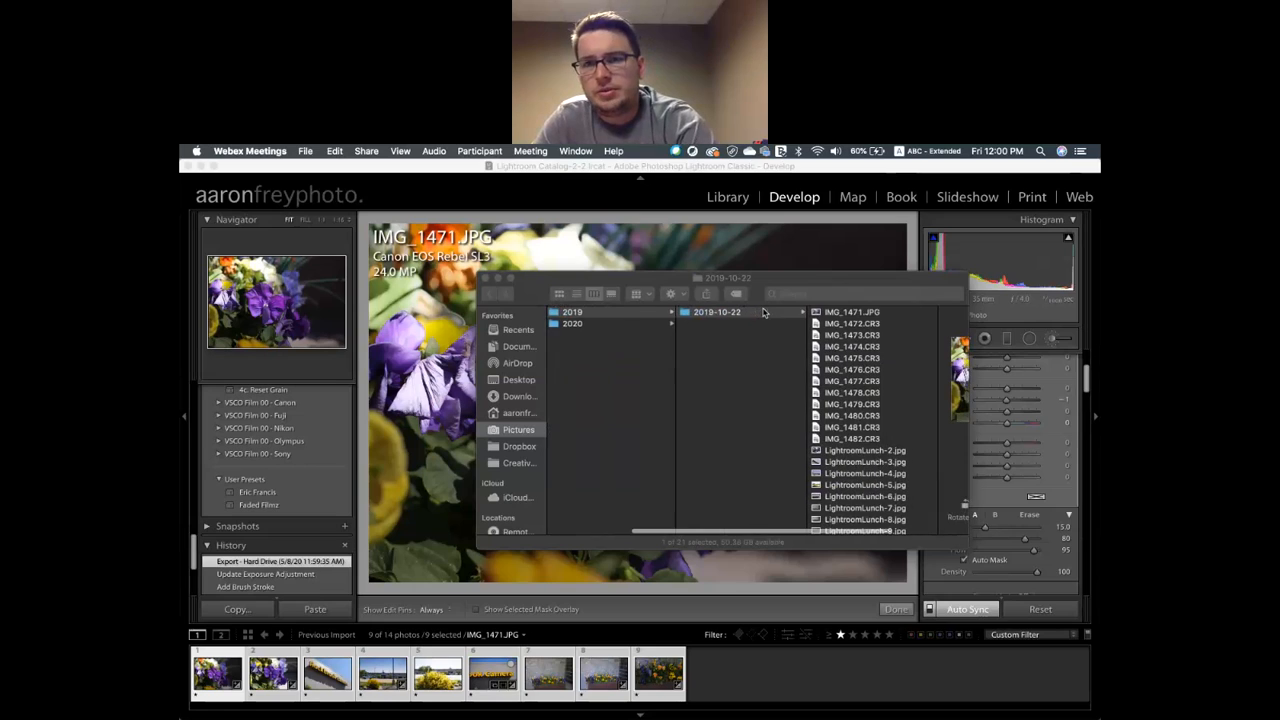
{"action": "scroll", "coordinate": [834, 315], "scroll_direction": "down", "scroll_amount": 1}
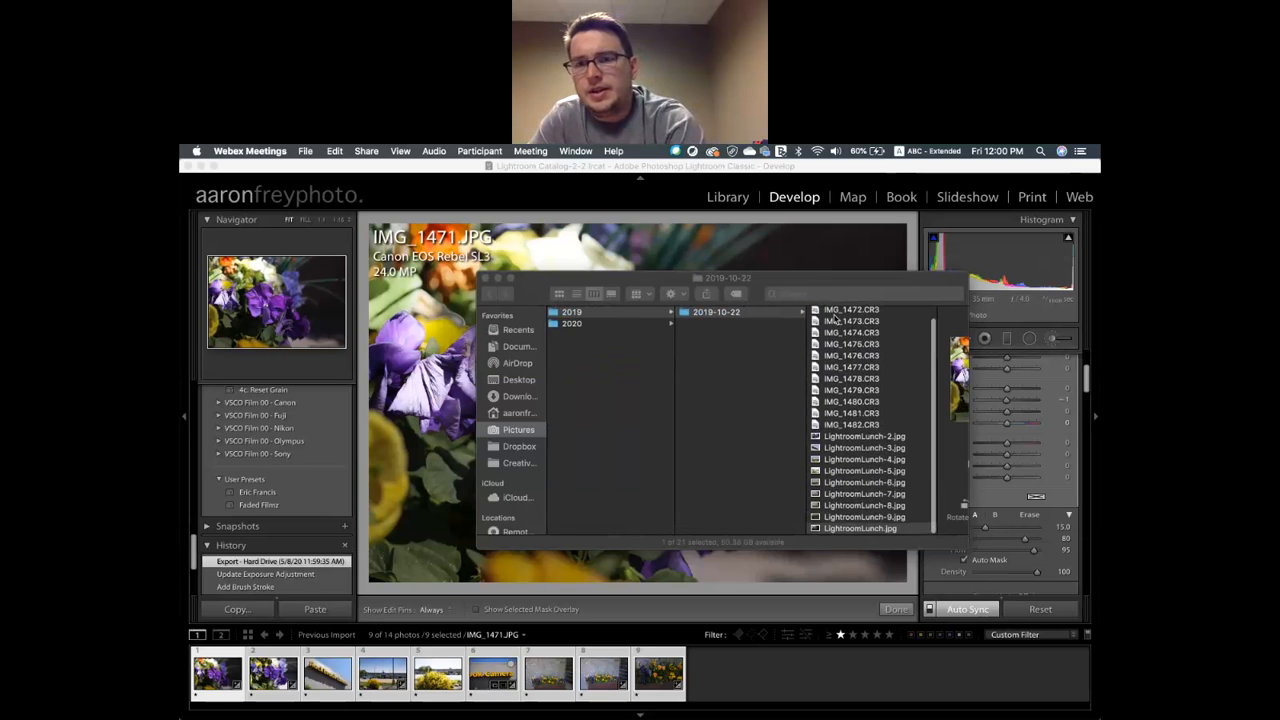
{"action": "left_click", "coordinate": [857, 440]}
Preview LightroomLunch-2, -3, -4, -6 and -8.jpg, then close the Finder window
{"action": "left_click", "coordinate": [857, 440]}
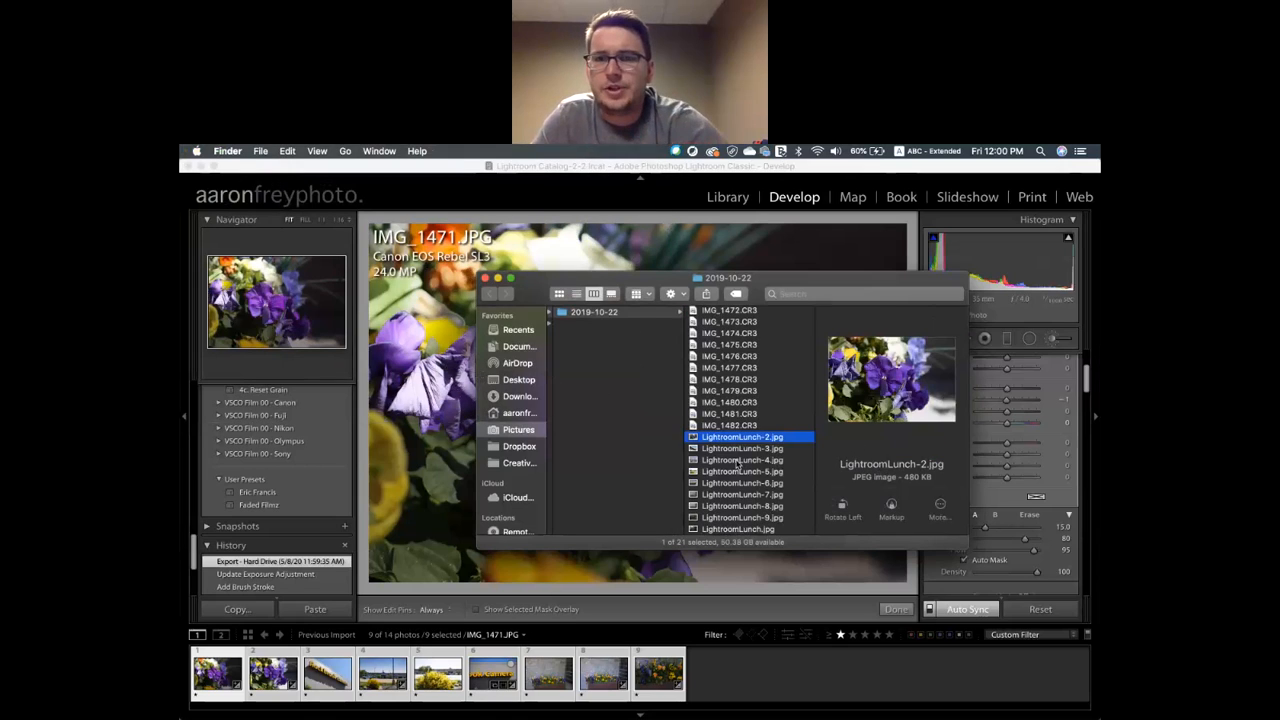
{"action": "left_click", "coordinate": [740, 449]}
{"action": "left_click", "coordinate": [736, 462]}
{"action": "left_click", "coordinate": [736, 483]}
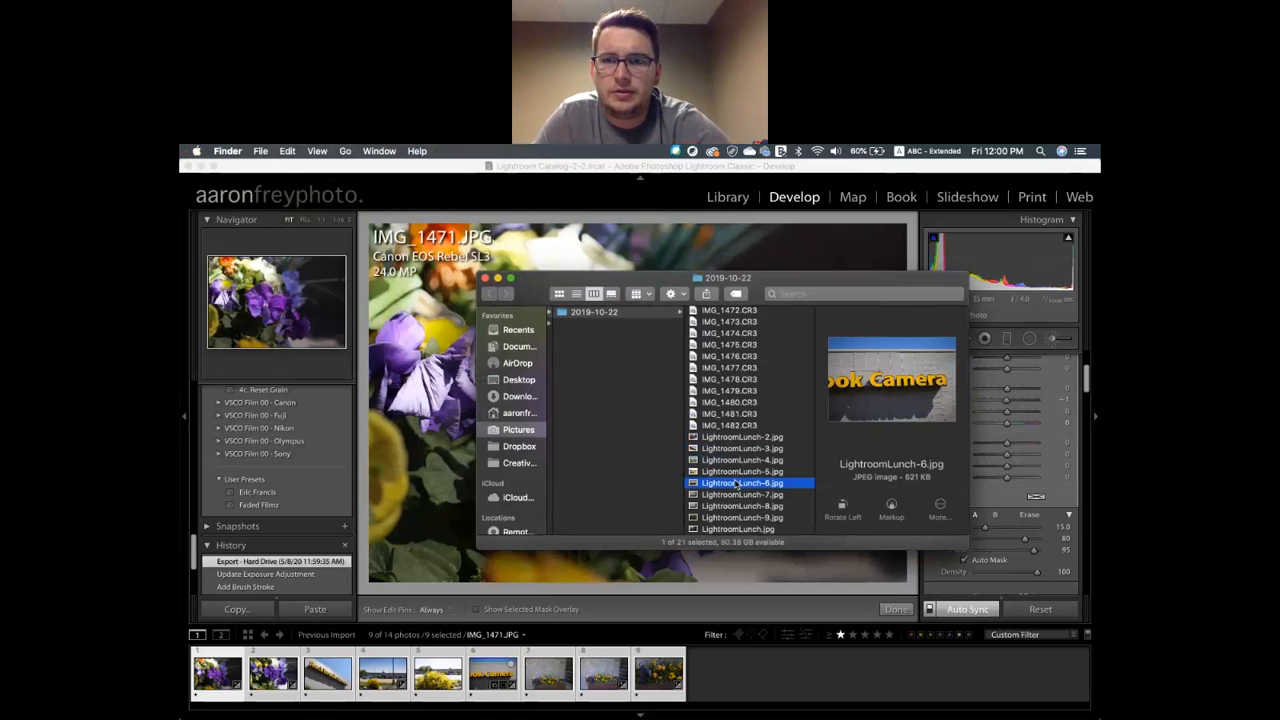
{"action": "left_click", "coordinate": [740, 460]}
{"action": "left_click", "coordinate": [738, 437]}
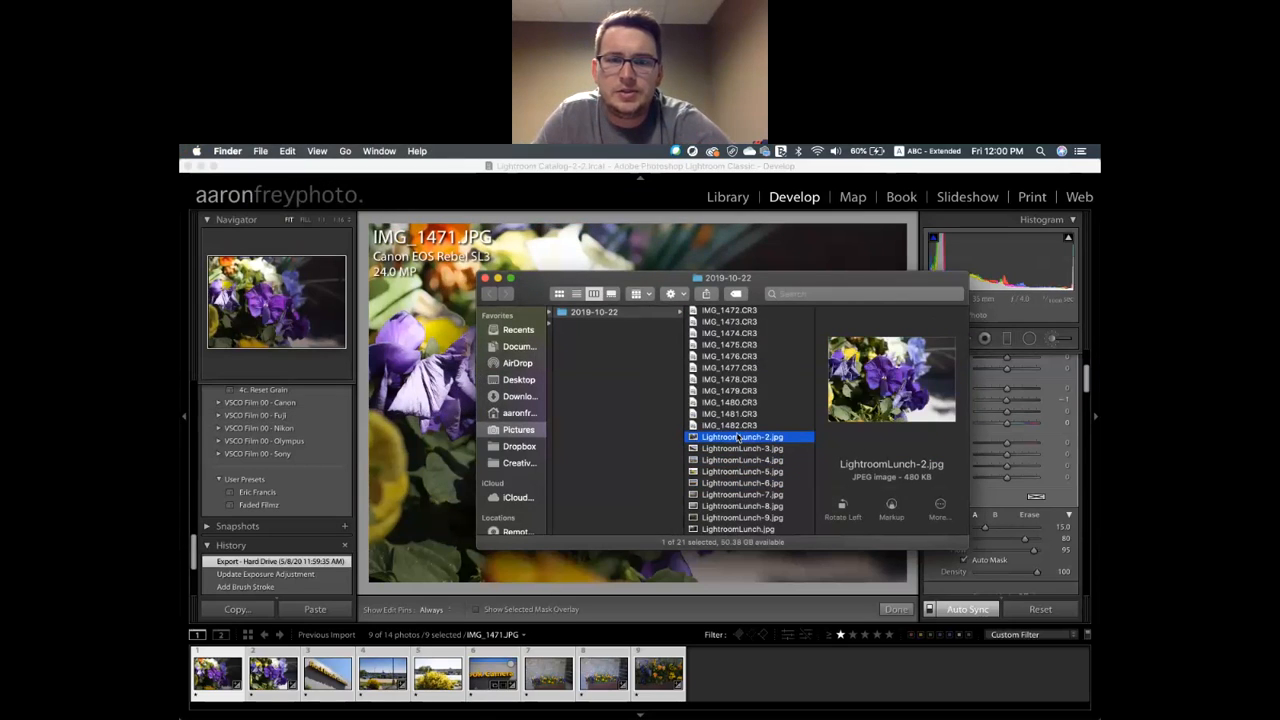
{"action": "left_click", "coordinate": [736, 506]}
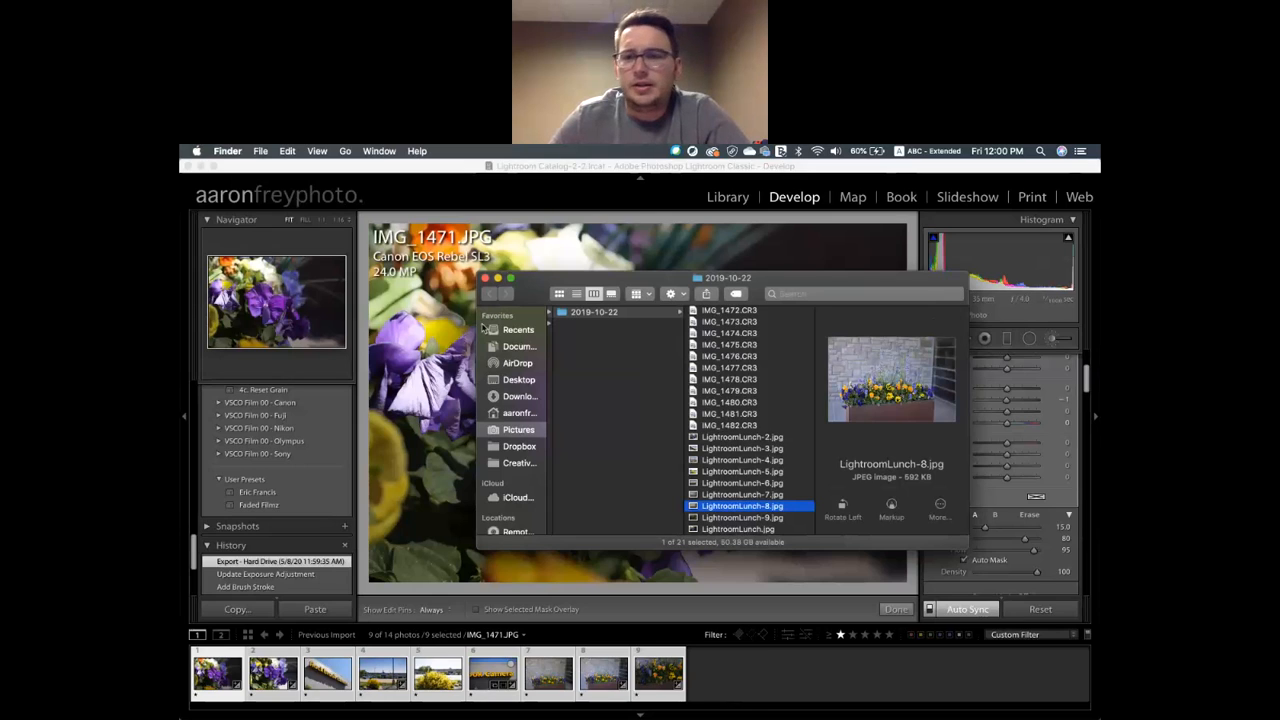
{"action": "left_click", "coordinate": [486, 279]}
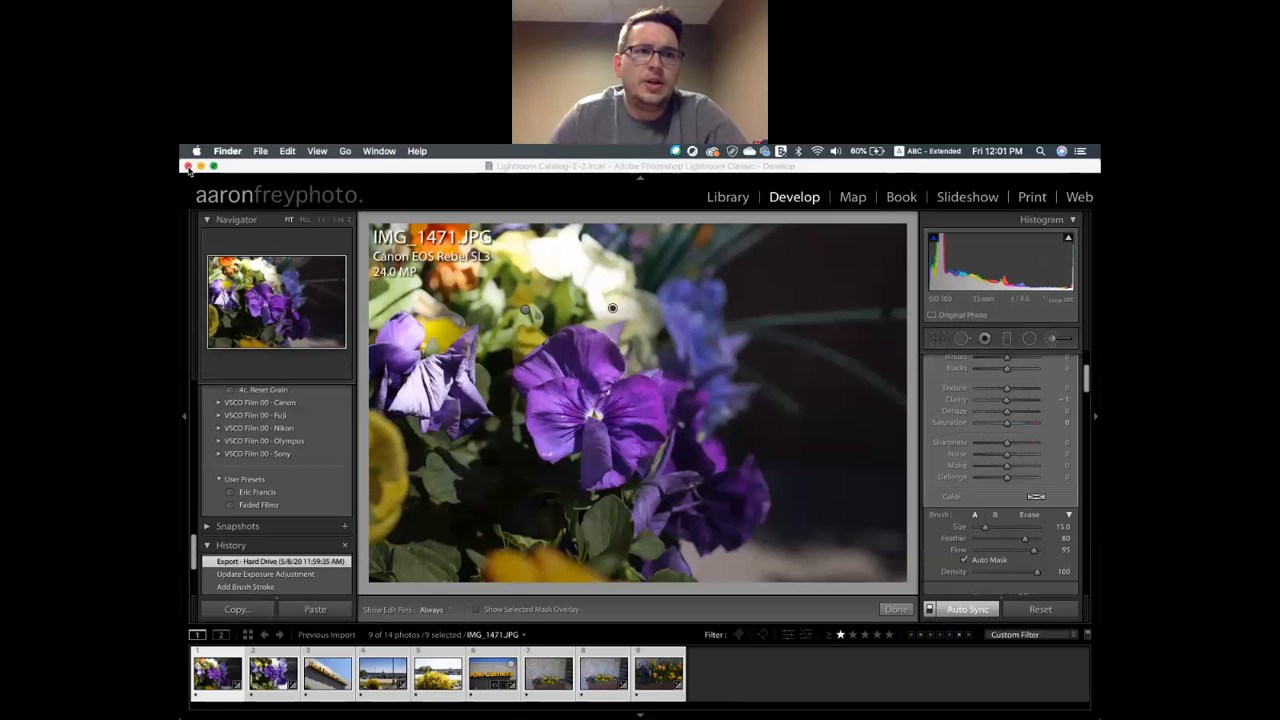
Quit Lightroom, confirming Yes and backing up the catalog first
{"action": "left_click", "coordinate": [188, 167]}
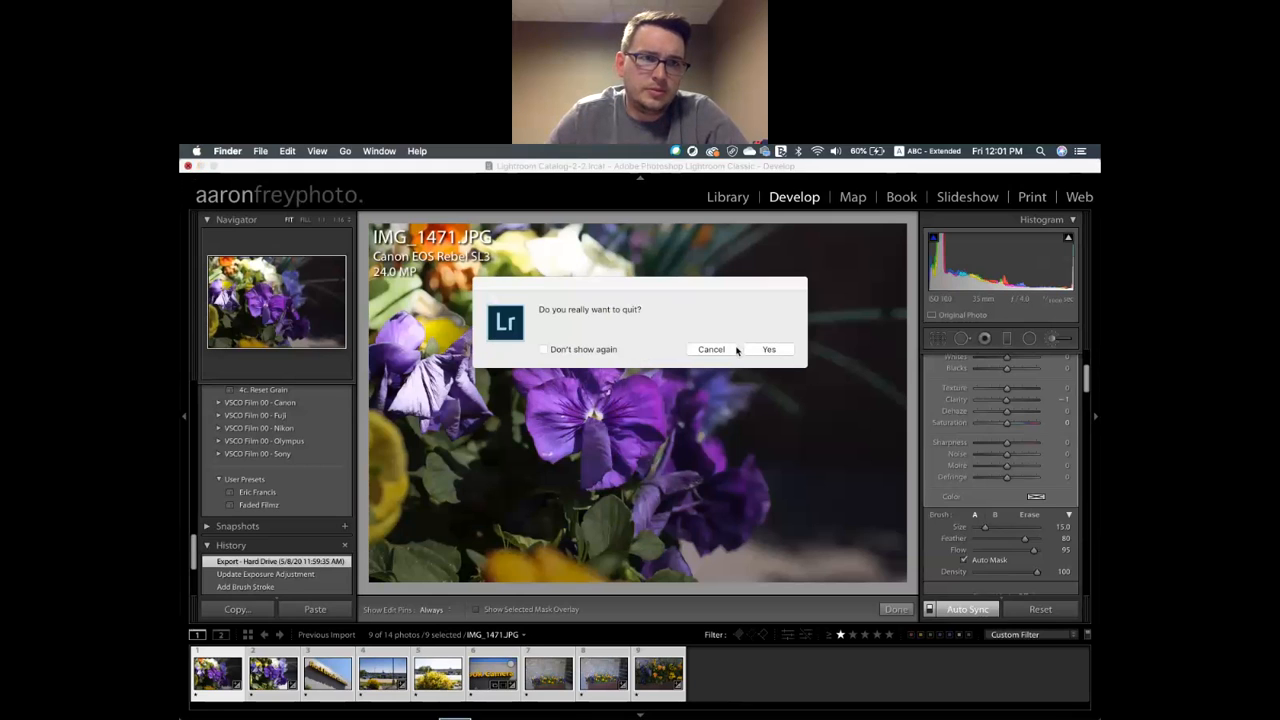
{"action": "left_click", "coordinate": [771, 350]}
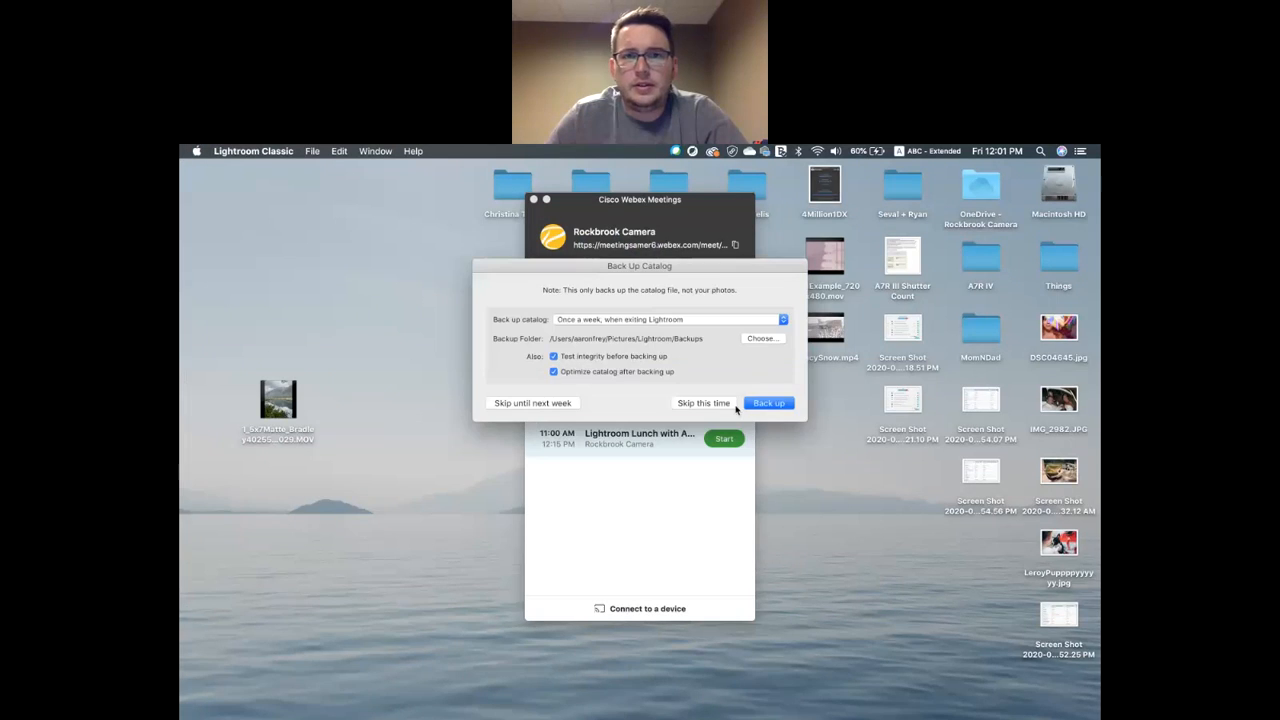
{"action": "left_click", "coordinate": [768, 404]}
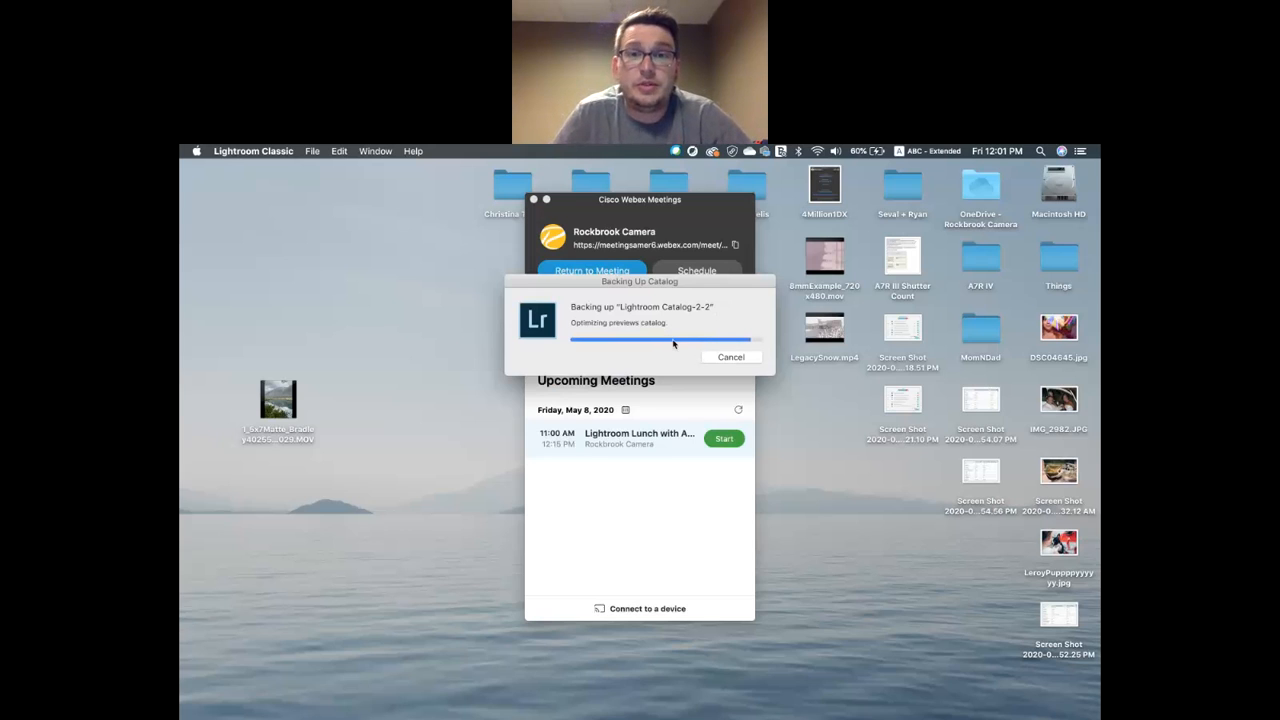
{"action": "mouse_move", "coordinate": [447, 712]}
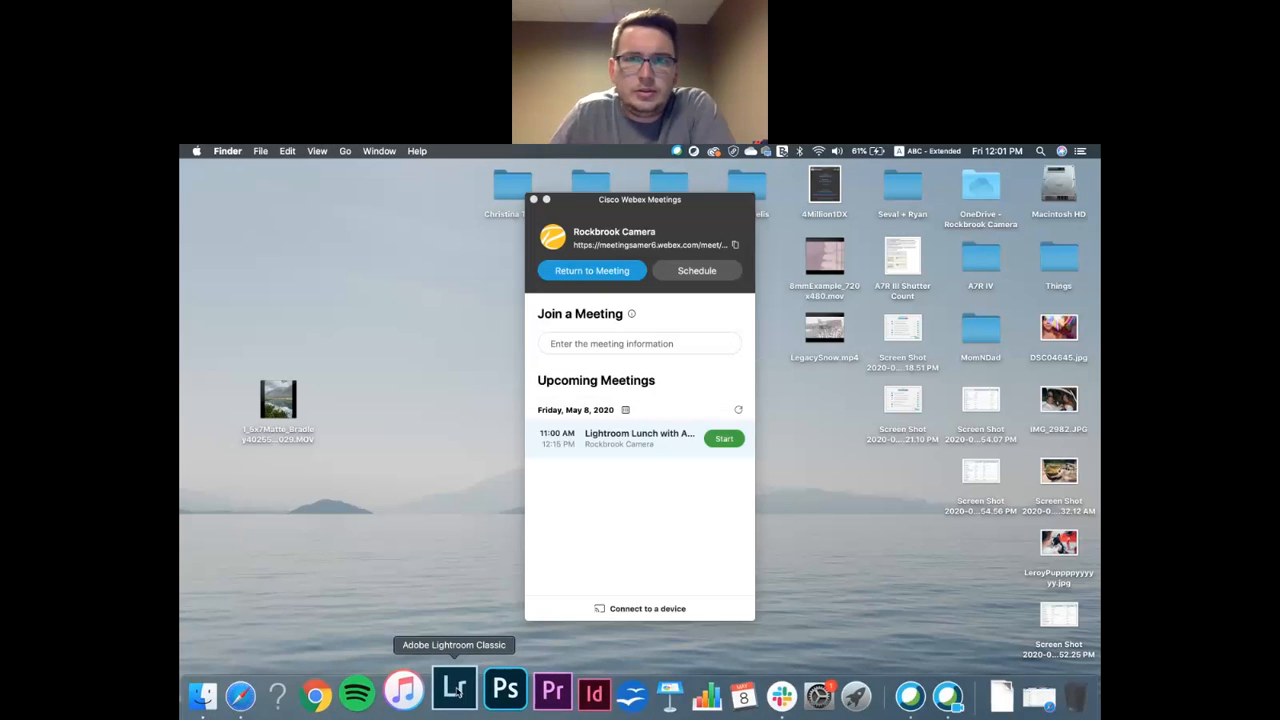
Relaunch Lightroom from the Dock and show IMG_1475.CR3 alone in Develop
{"action": "left_click", "coordinate": [456, 690]}
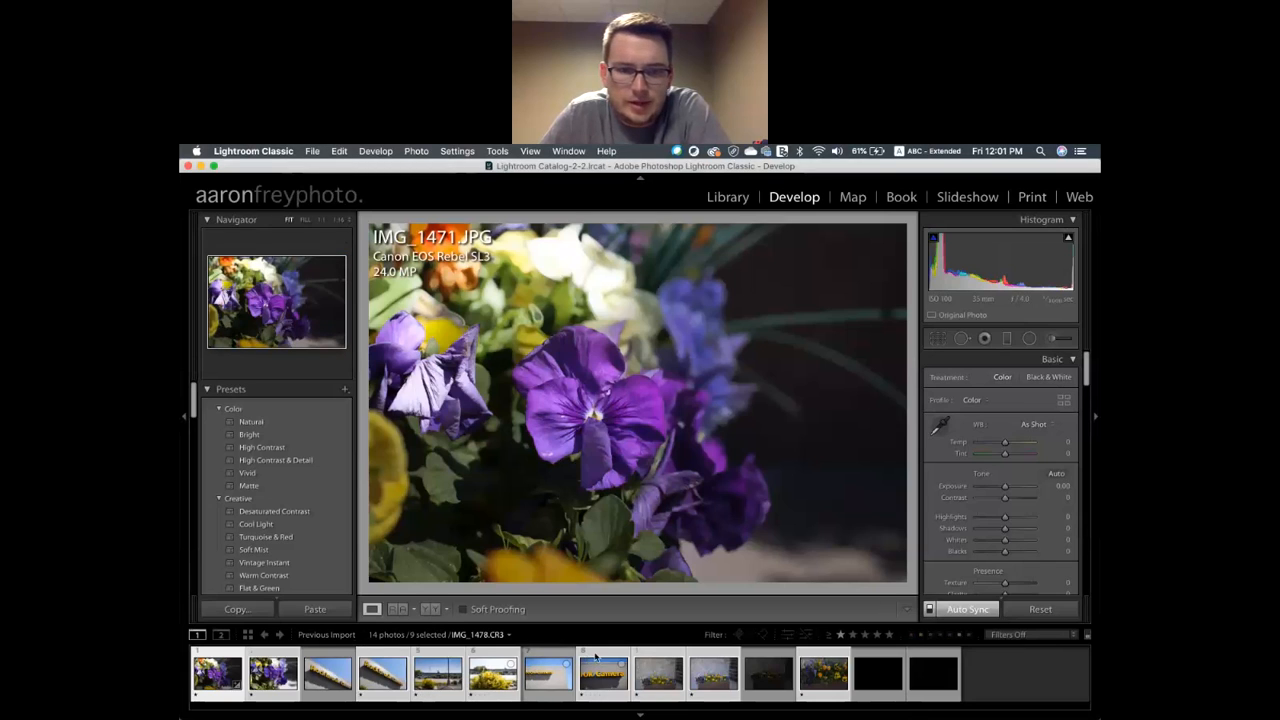
{"action": "left_click", "coordinate": [595, 657]}
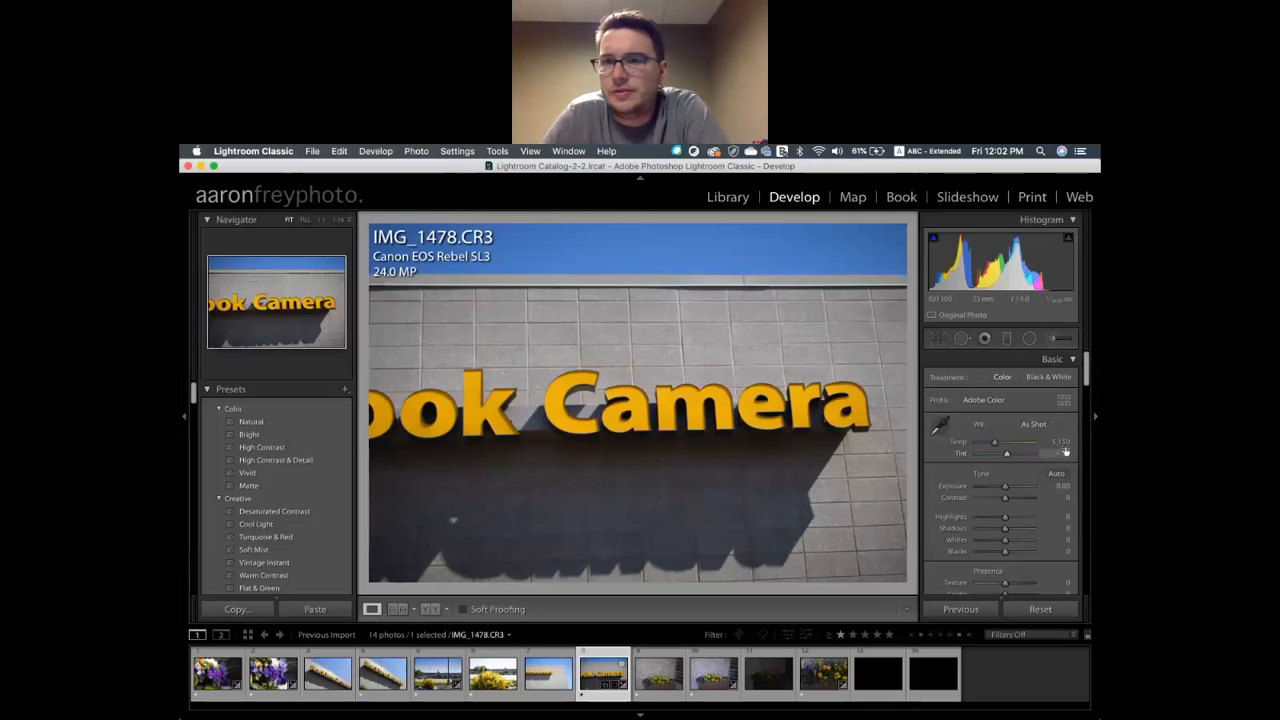
{"action": "scroll", "coordinate": [1037, 550], "scroll_direction": "down", "scroll_amount": 3}
{"action": "scroll", "coordinate": [1037, 550], "scroll_direction": "up", "scroll_amount": 3}
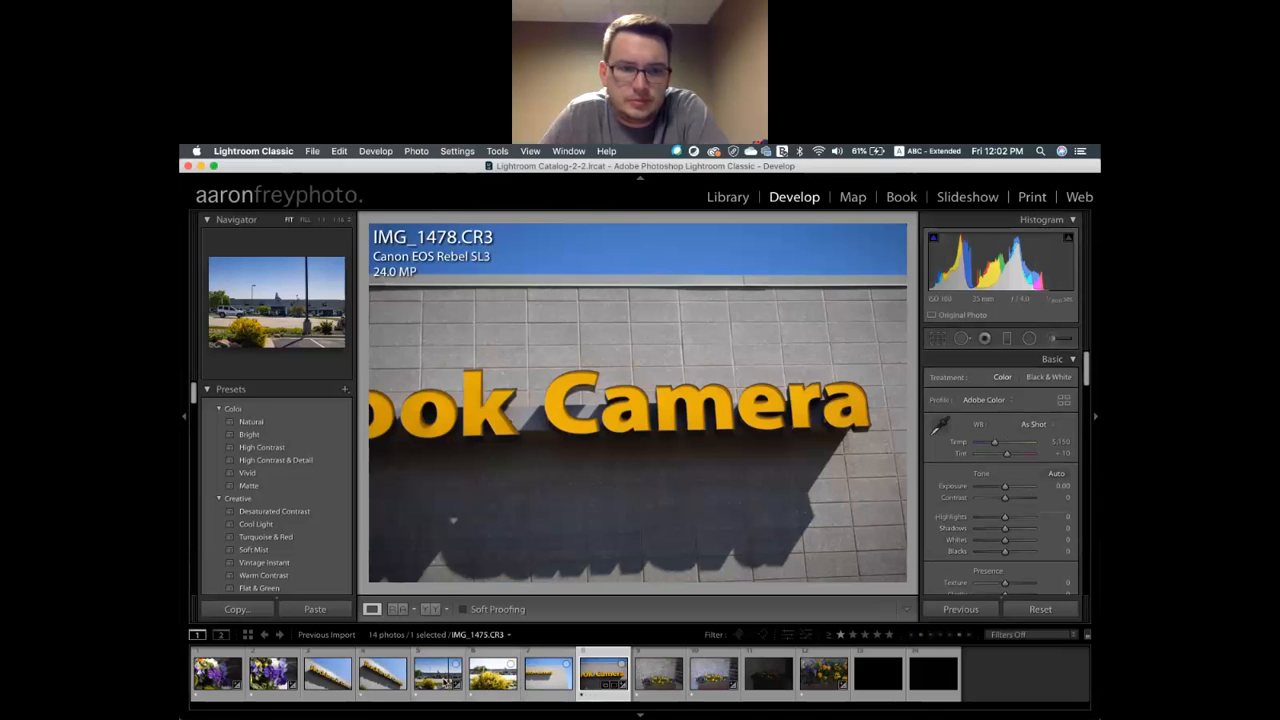
{"action": "left_click", "coordinate": [441, 680]}
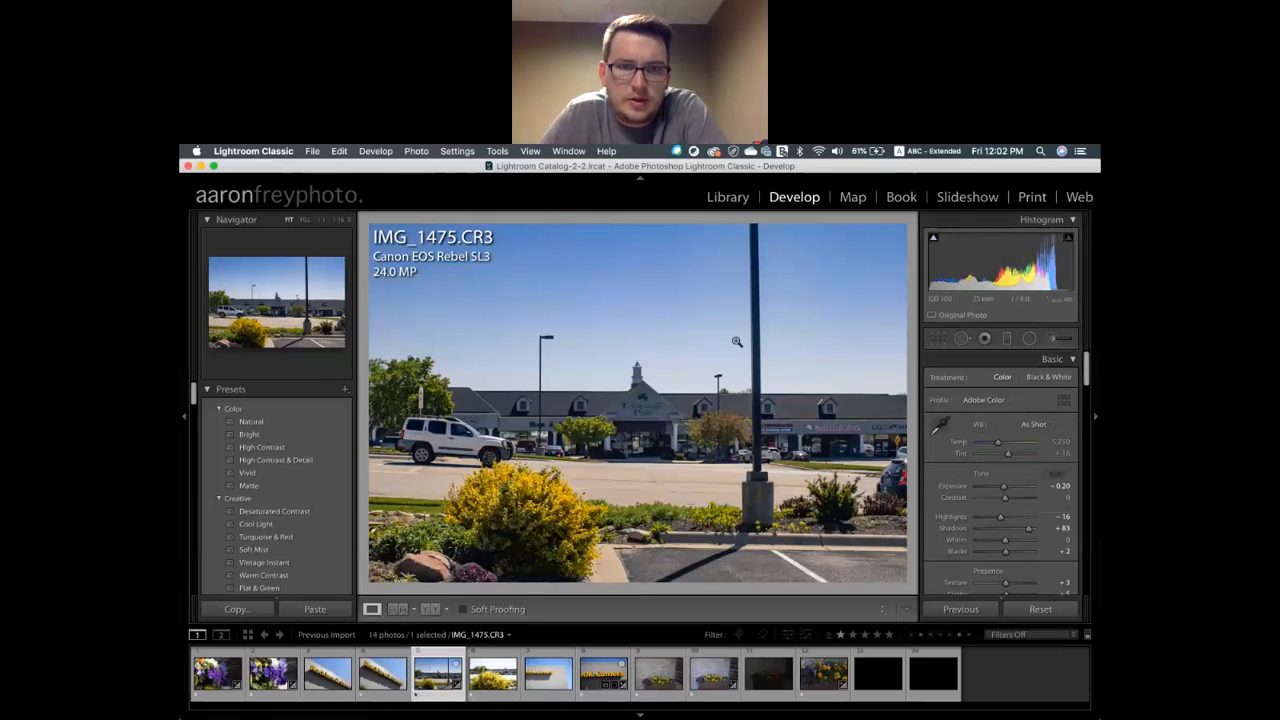